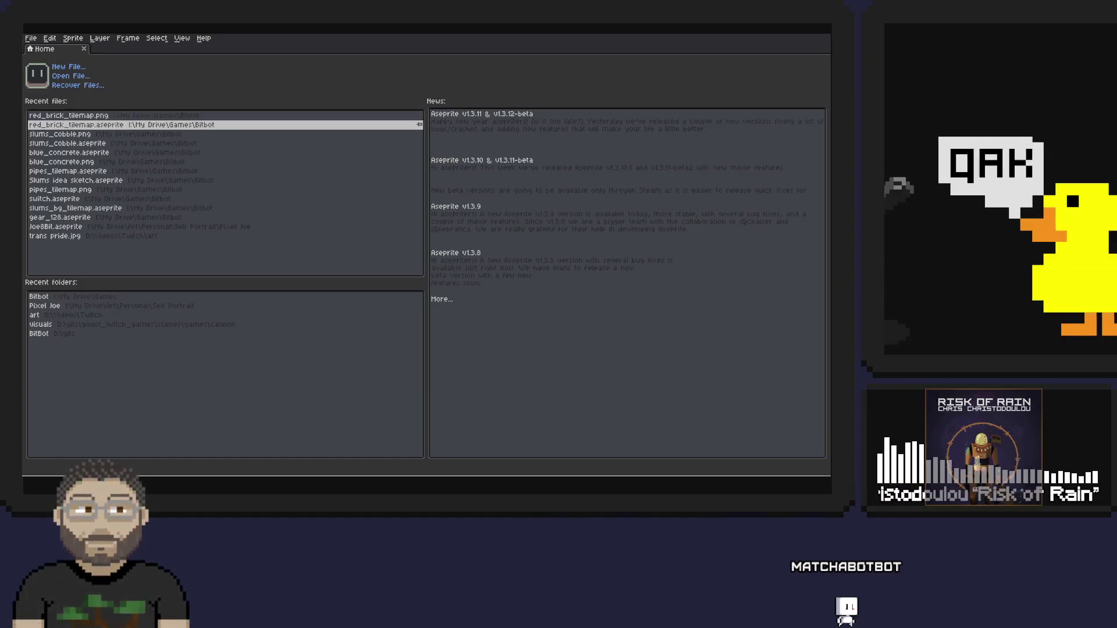
- Open the recent sprite file red_brick_tilemap.aseprite
left_click(76, 125)
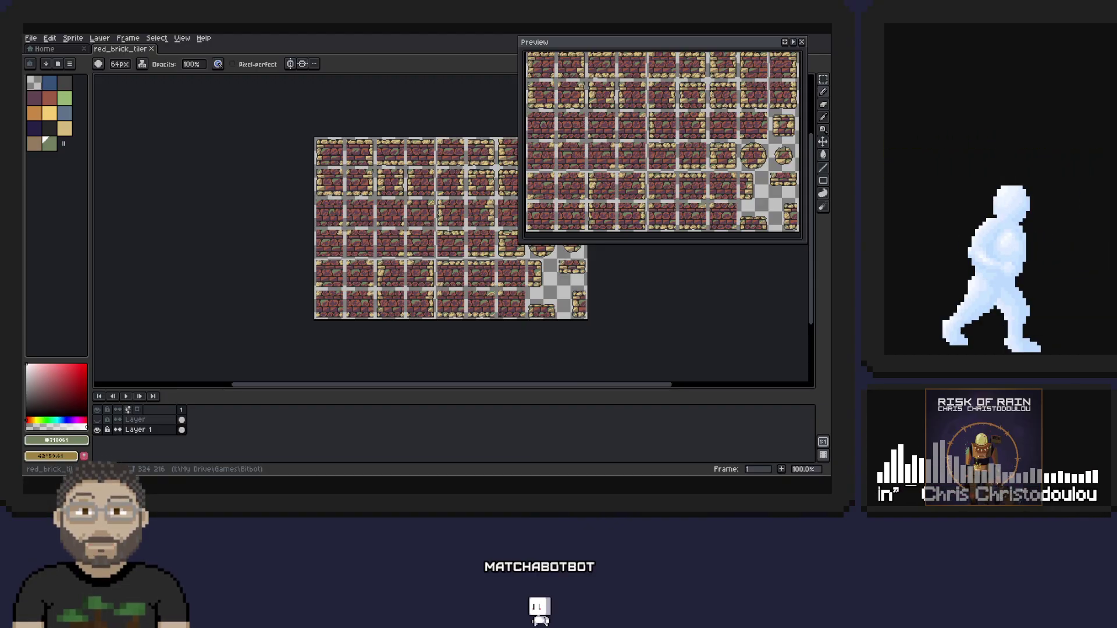
- Examine the red brick tiles across the tilemap, comparing the moss patches and stone edges from tile to tile
scroll(435, 221, "up", 1)
scroll(434, 221, "up", 2)
scroll(435, 221, "down", 2)
left_click_drag(434, 221, 342, 251)
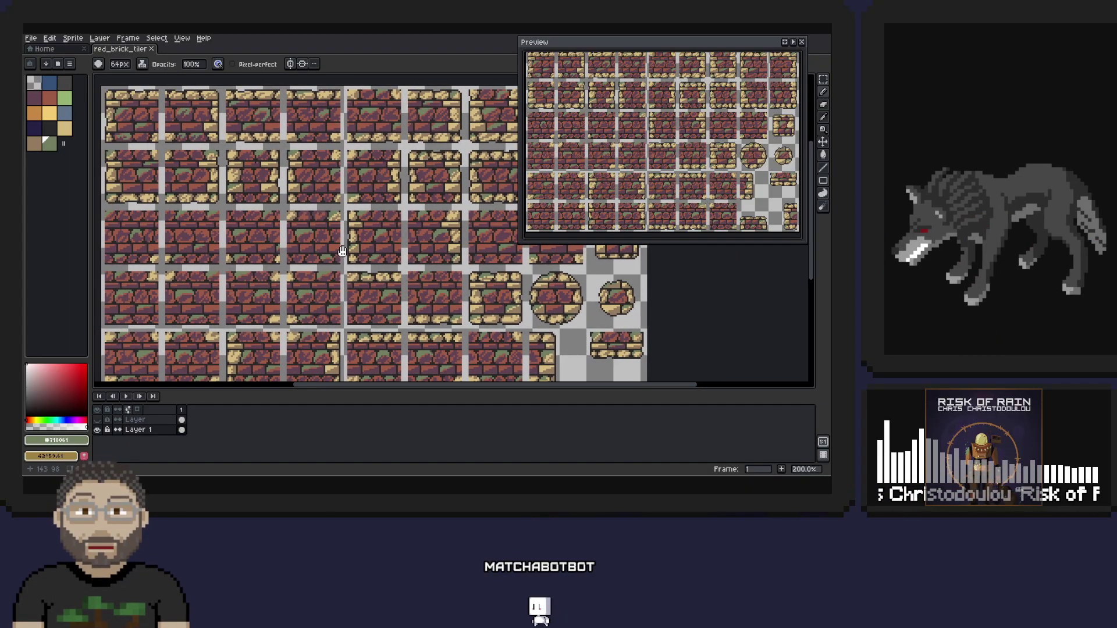
scroll(342, 252, "down", 1)
scroll(312, 237, "up", 1)
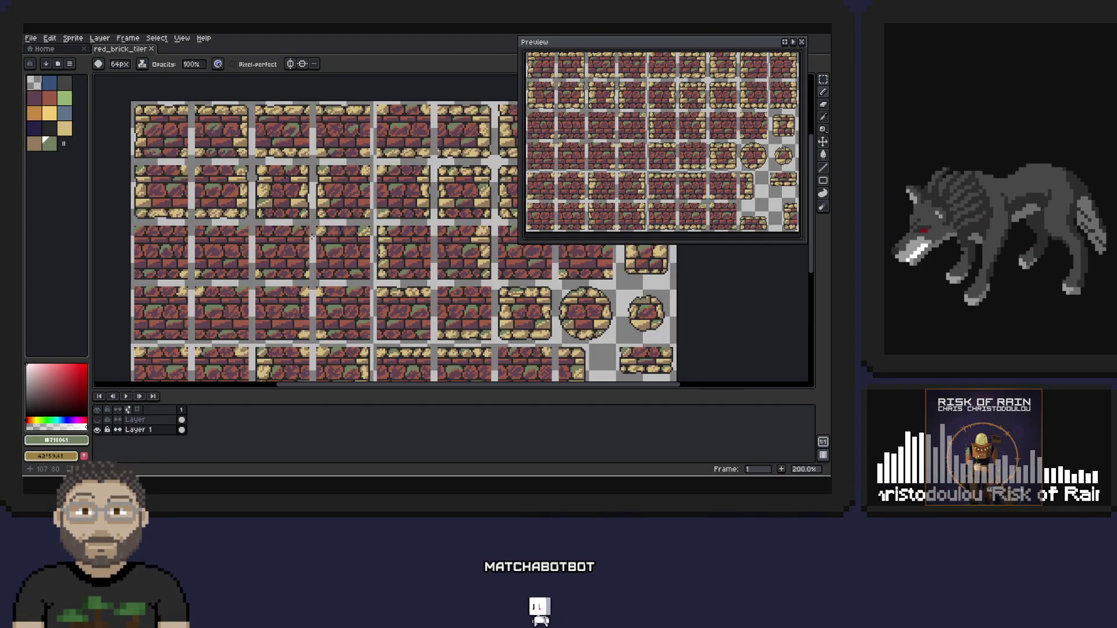
left_click_drag(312, 237, 201, 238)
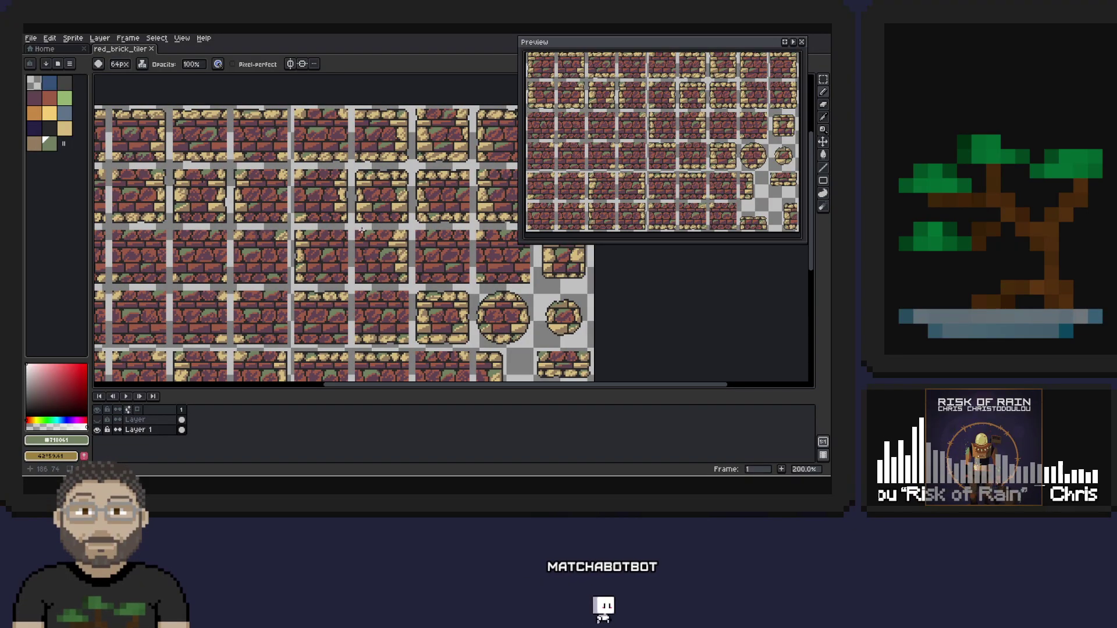
left_click_drag(458, 235, 313, 208)
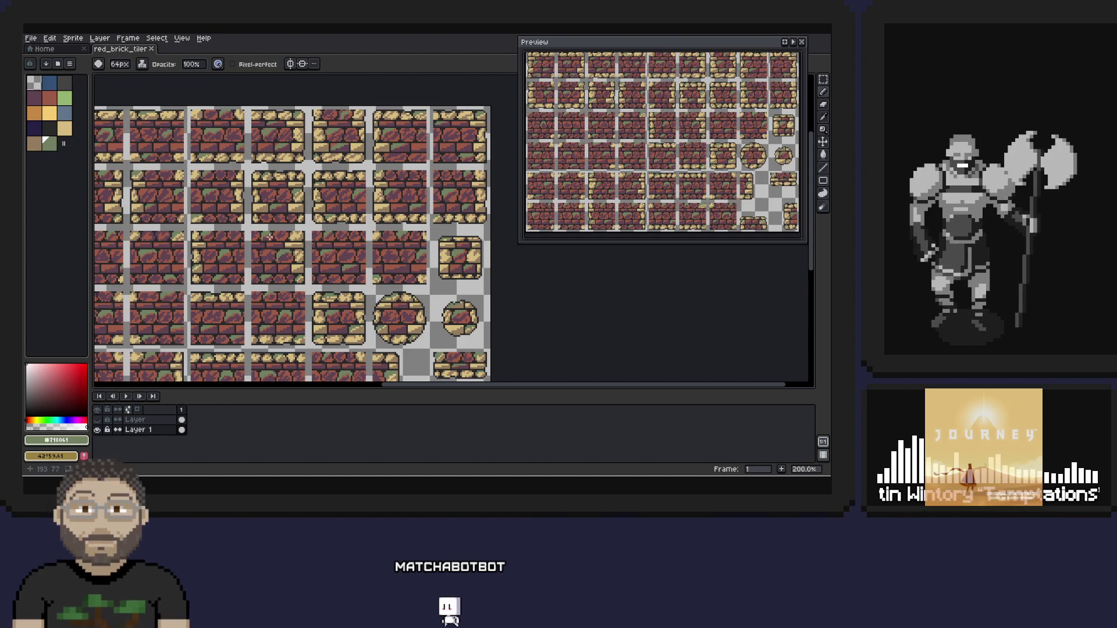
left_click_drag(270, 236, 483, 229)
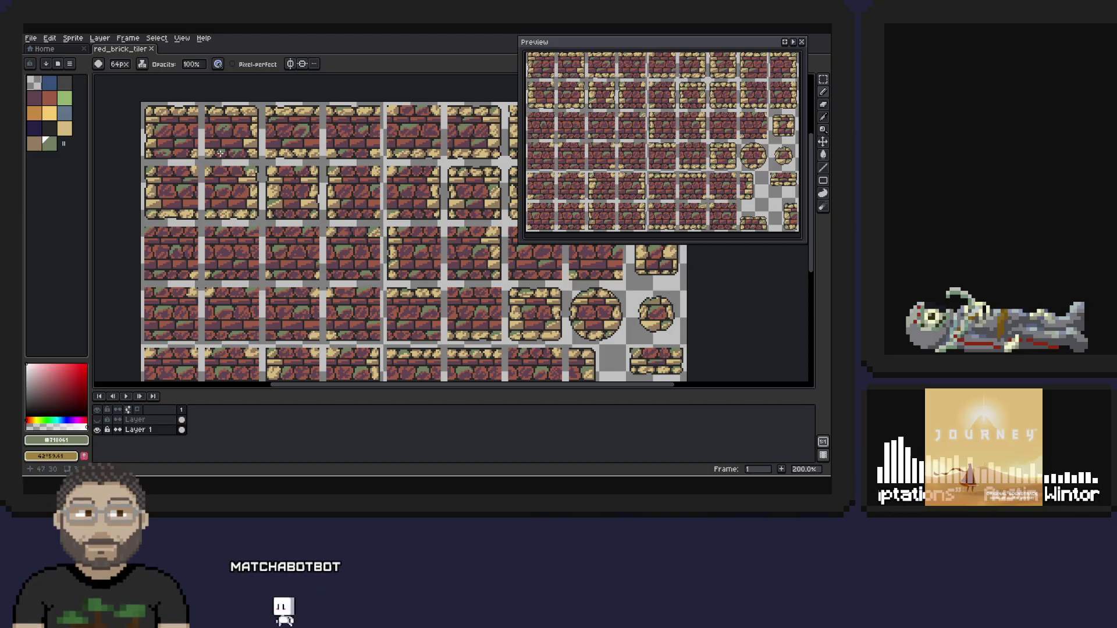
scroll(220, 153, "up", 4)
scroll(220, 153, "down", 2)
left_click_drag(220, 153, 274, 192)
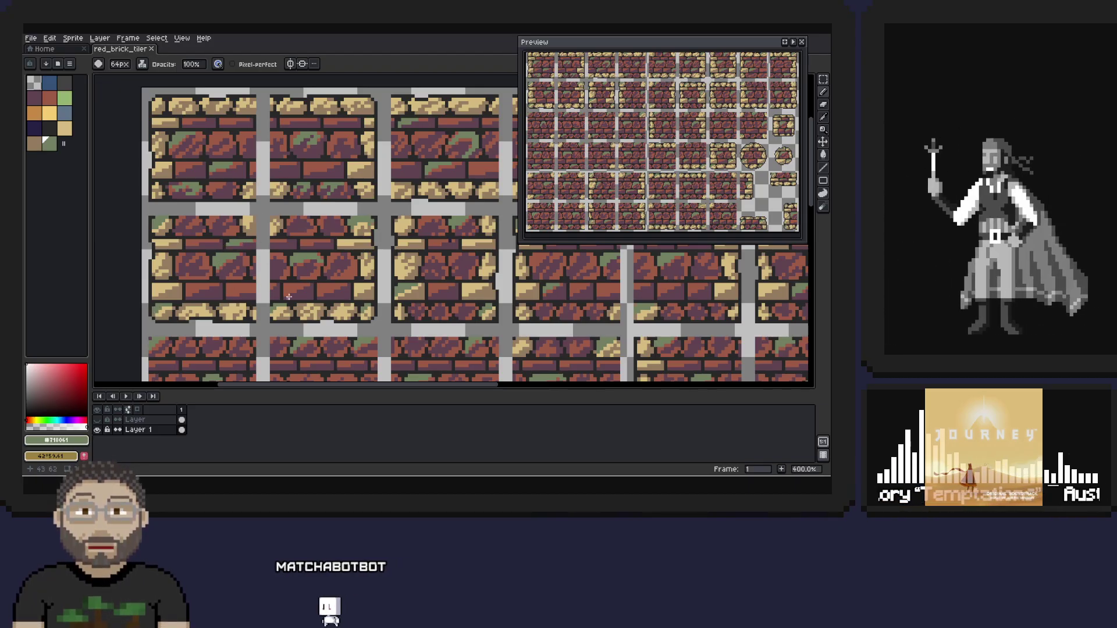
scroll(326, 247, "down", 2)
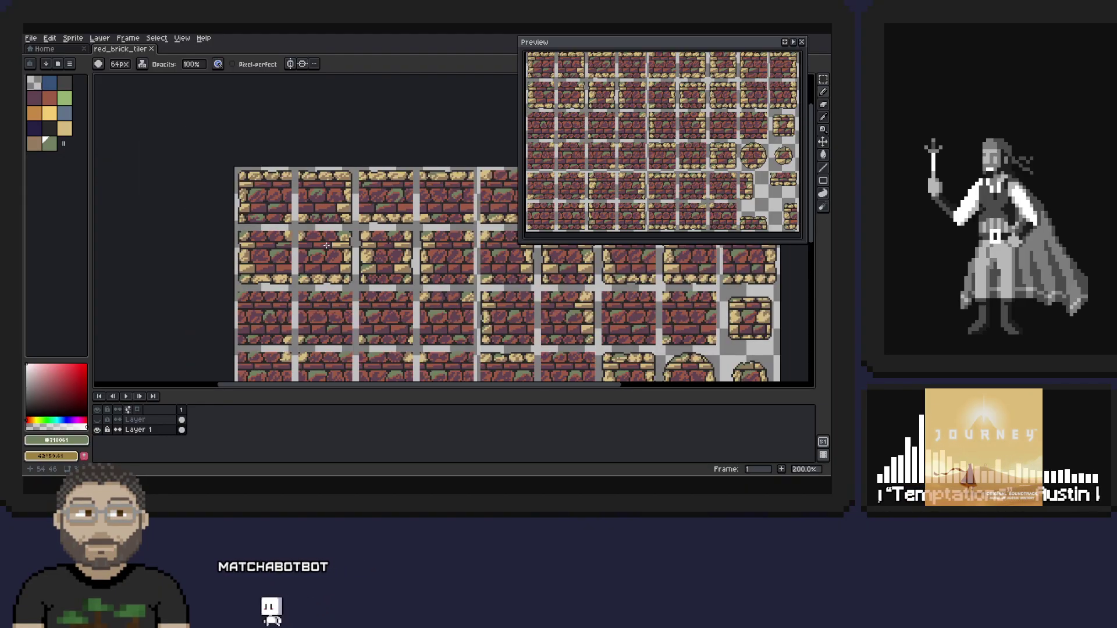
scroll(326, 246, "up", 1)
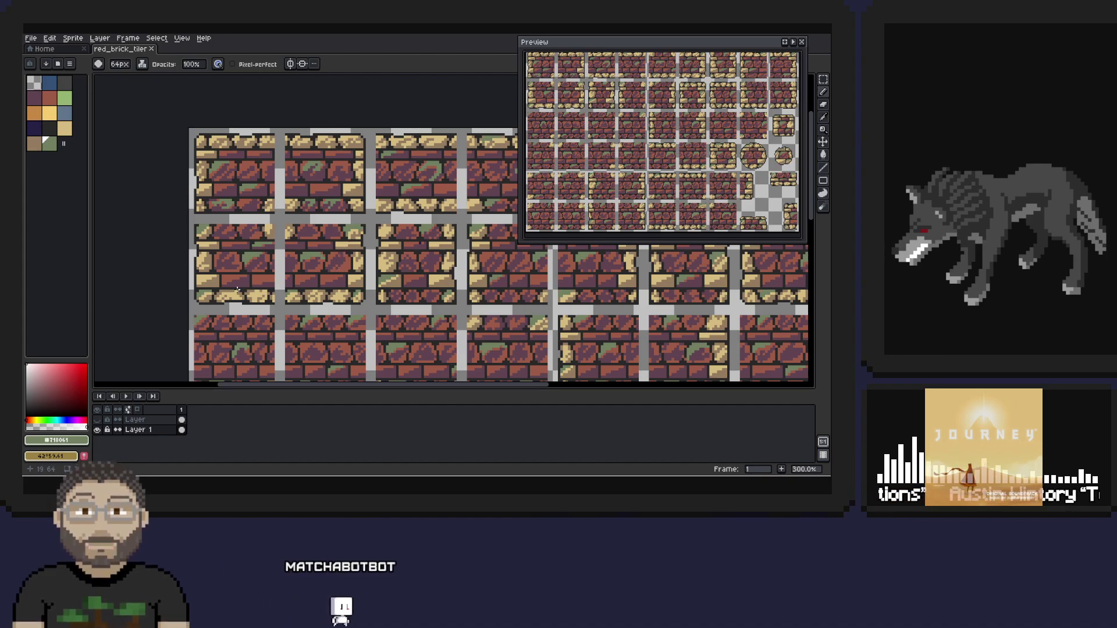
scroll(356, 281, "right", 3)
scroll(356, 281, "up", 1)
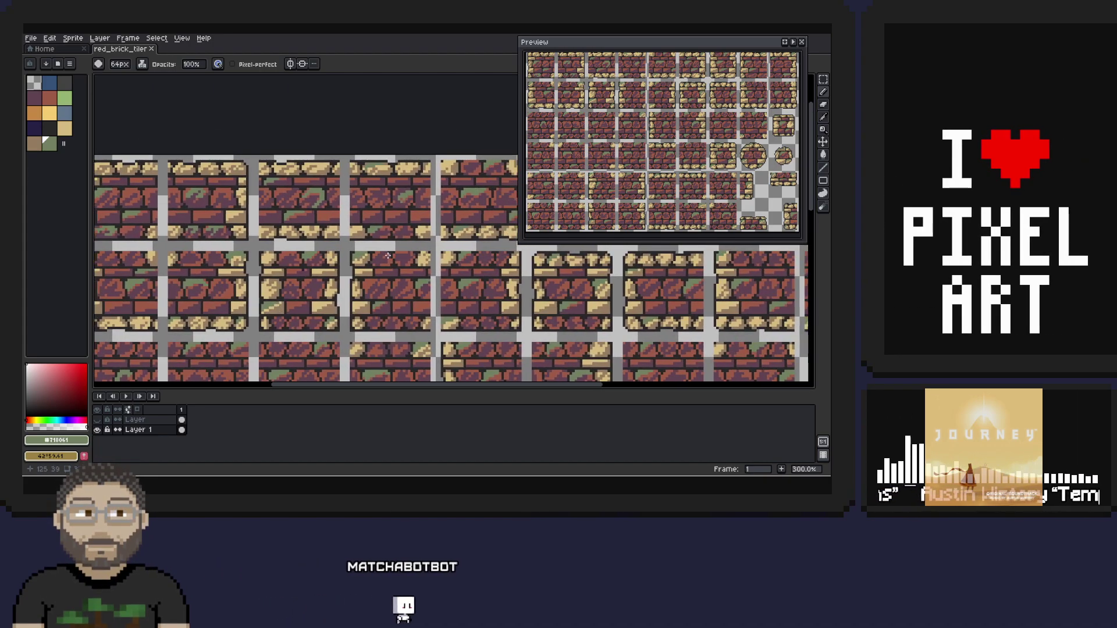
left_click_drag(403, 224, 488, 219)
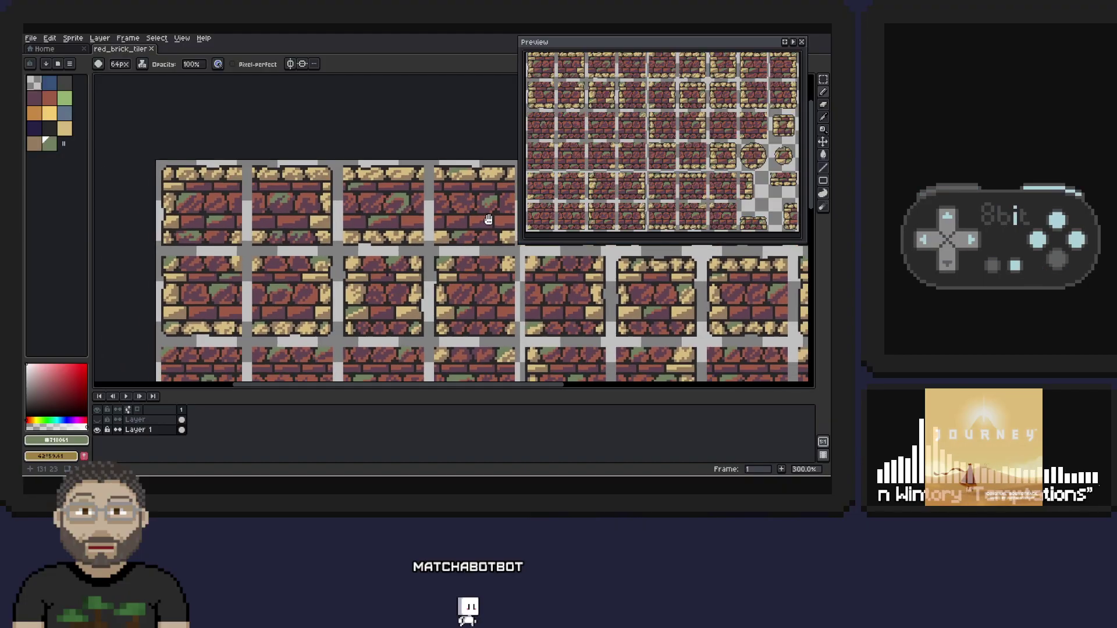
left_click_drag(304, 217, 365, 217)
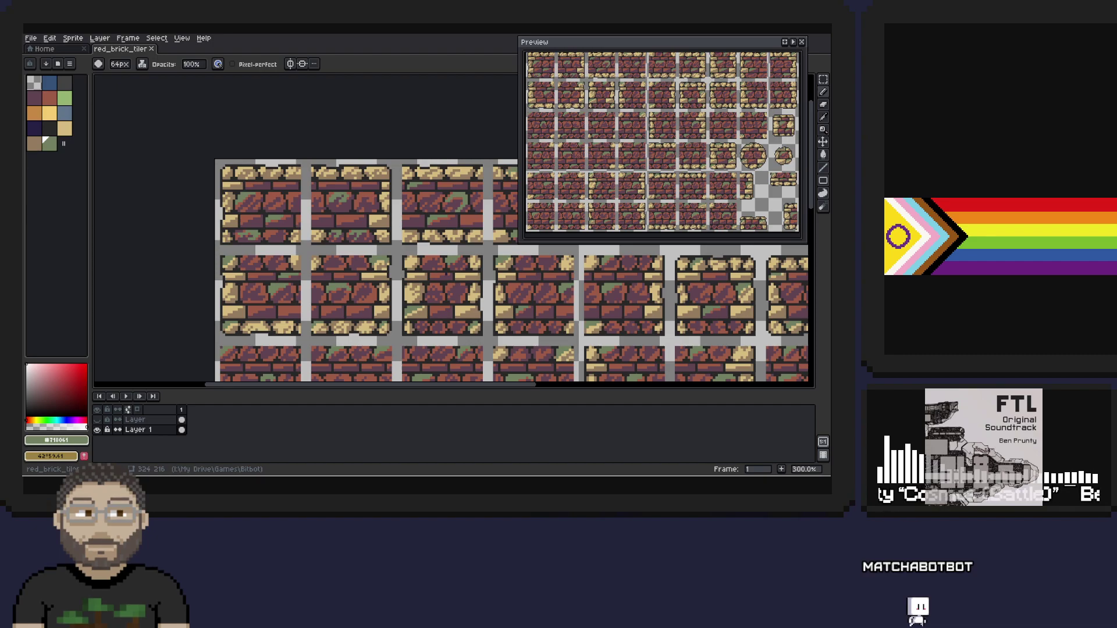
mouse_move(410, 255)
left_mouse_down()
mouse_move(346, 246)
mouse_move(379, 221)
left_mouse_up()
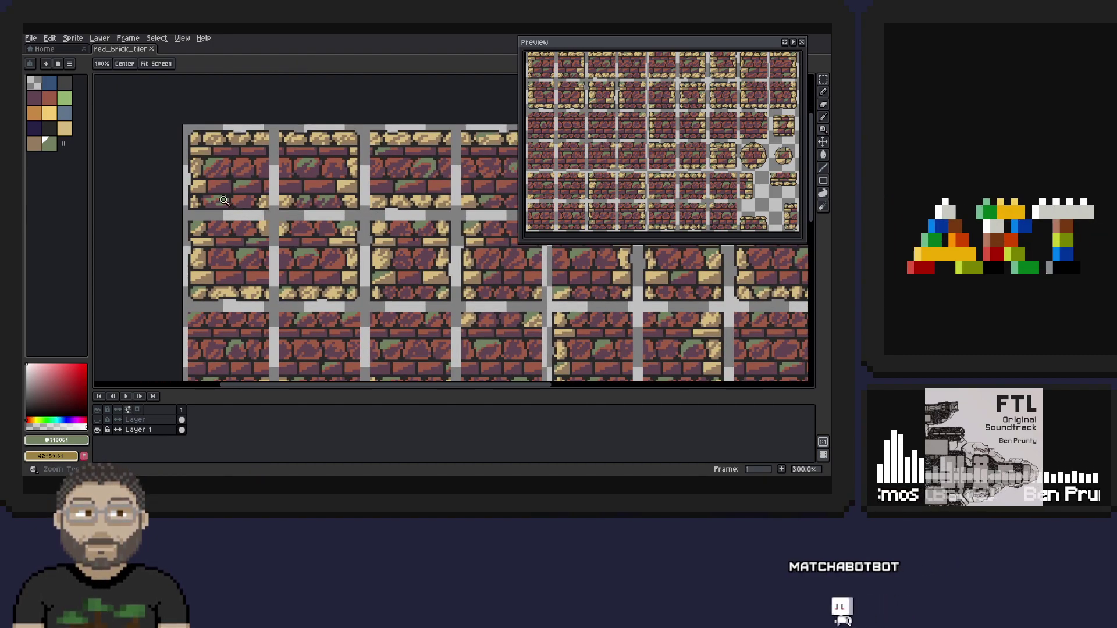
- Sample the brick red from a brick in the first top-row tile as the foreground colour
scroll(372, 202, "up", 2)
left_click_drag(281, 234, 369, 235)
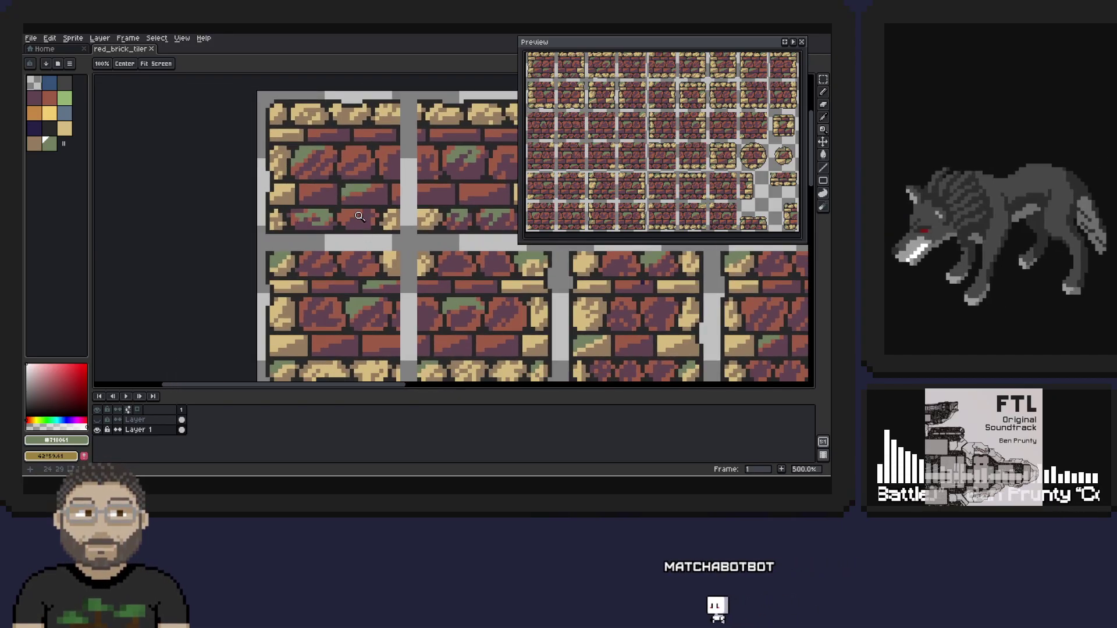
key("b")
left_click(347, 185, "alt")
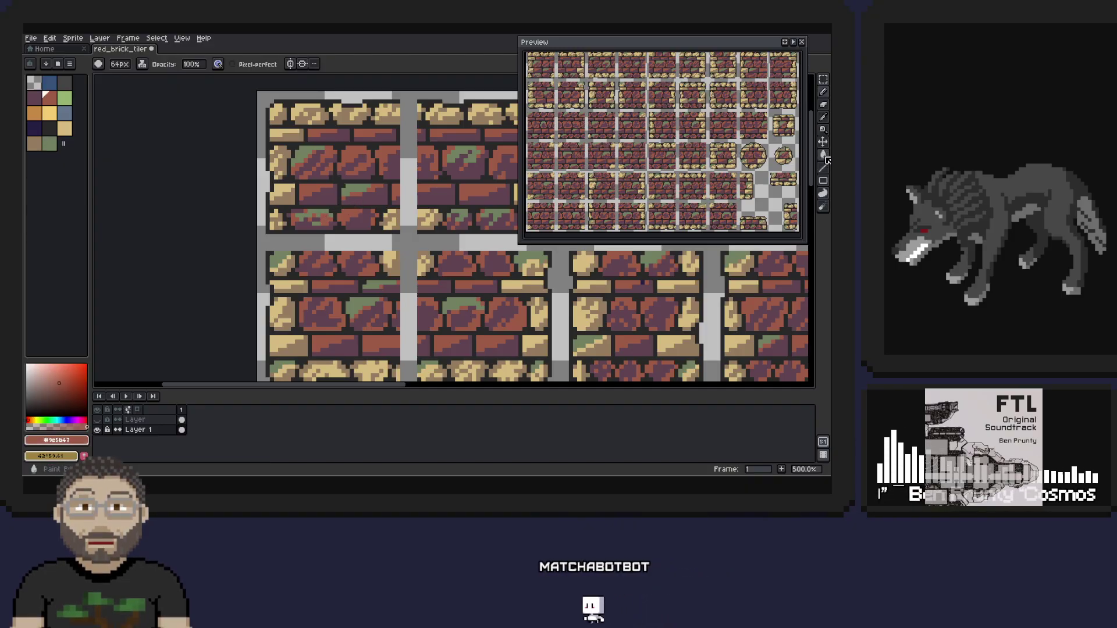
- Try to fill the green moss on the first tile's bottom-row stones with brick red using the Paint Bucket
key("g")
left_click(326, 227)
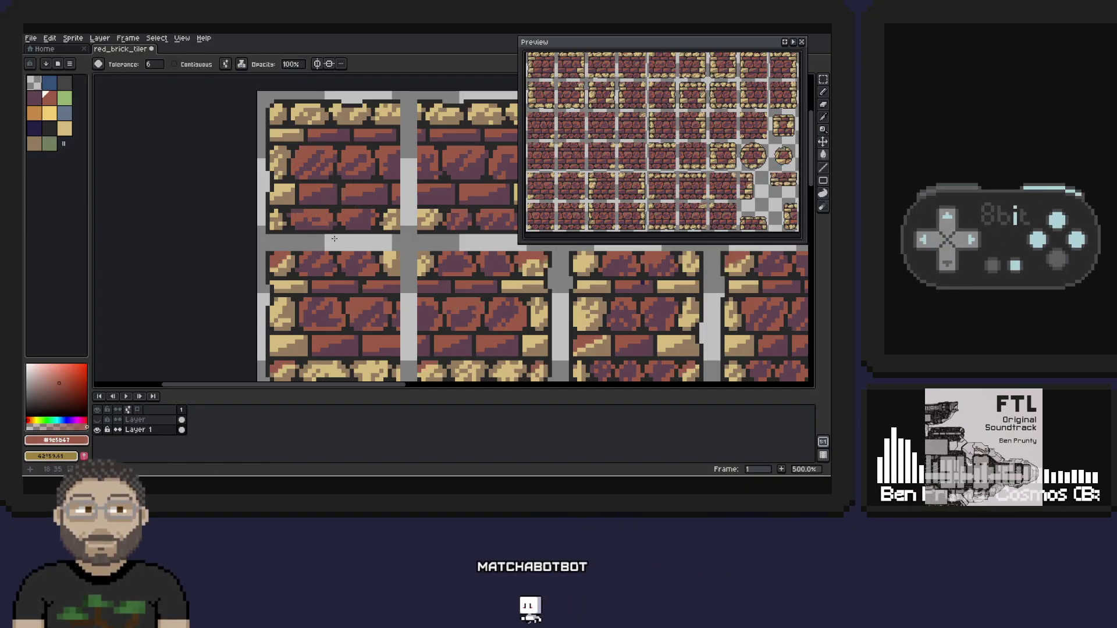
key("ctrl+z")
- Turn on contiguous filling and fill the green moss on the first two top-row tiles' bottom stones with brick red
key("v")
key("g")
left_click(192, 64)
left_click(323, 210)
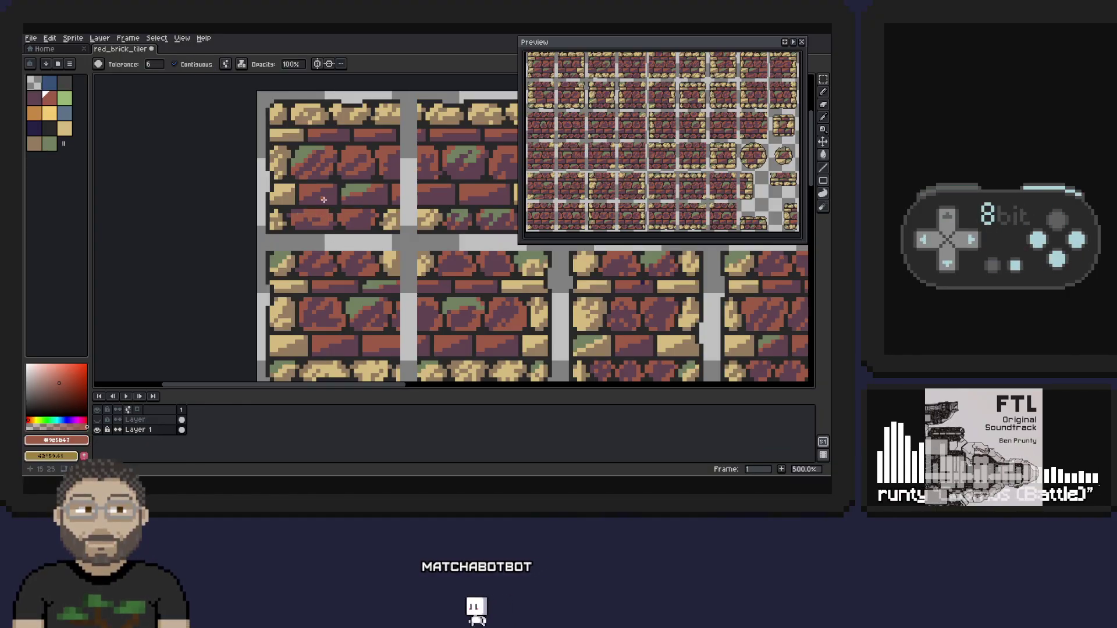
scroll(258, 265, "right", 5)
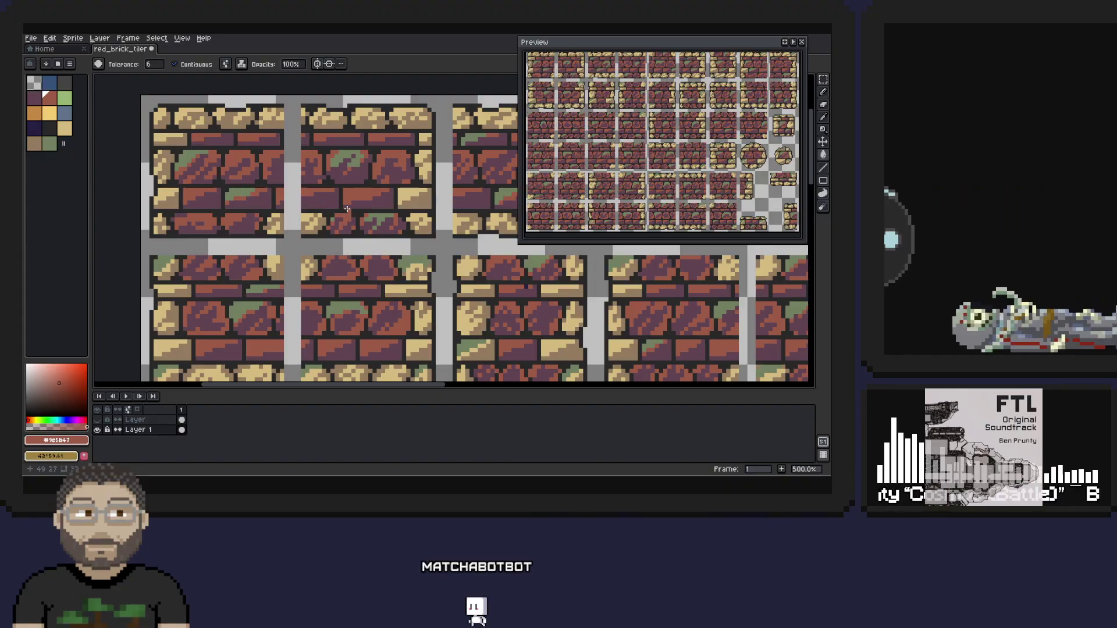
left_click(381, 218)
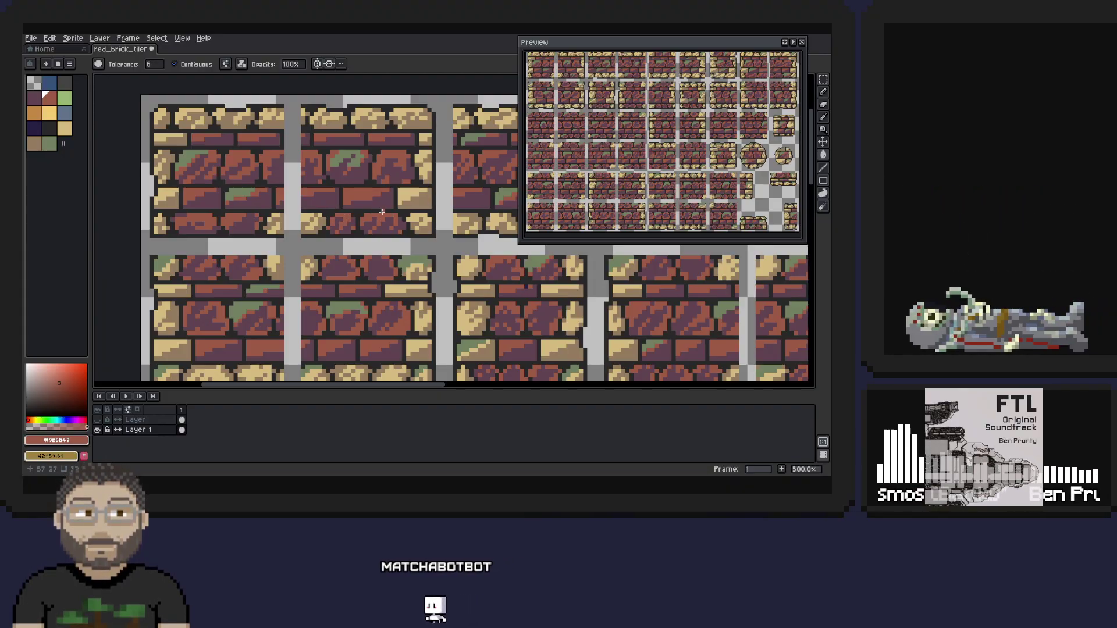
- Paint a moss-green patch on the cream brick at the second top-row tile's lower-right edge, using sampled green, tan and dark outline colours
left_click(419, 168, "alt")
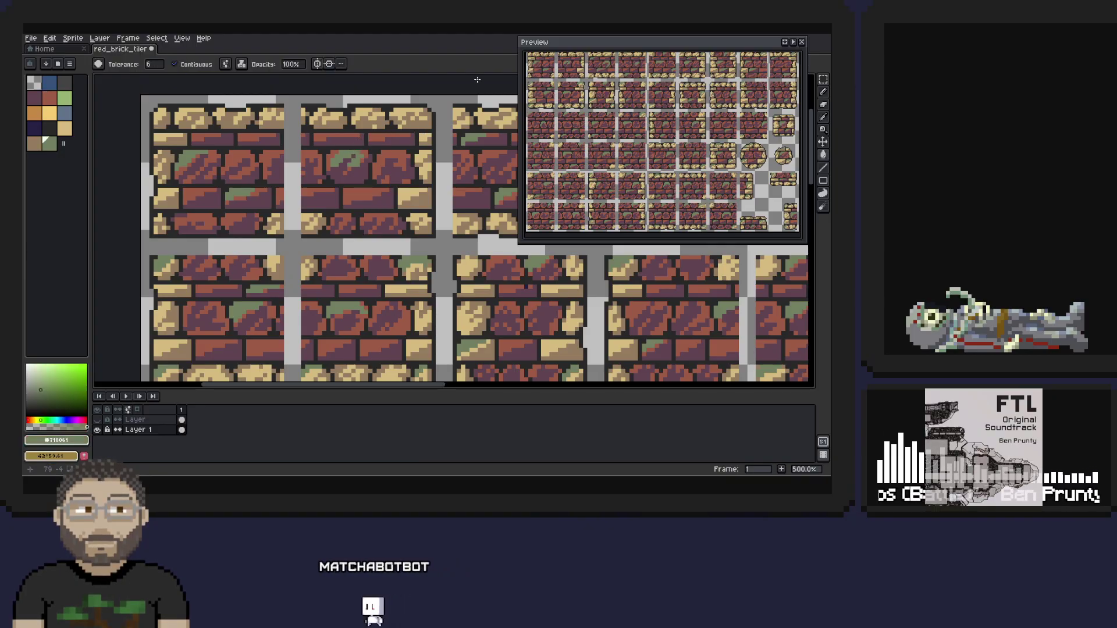
left_click(415, 198)
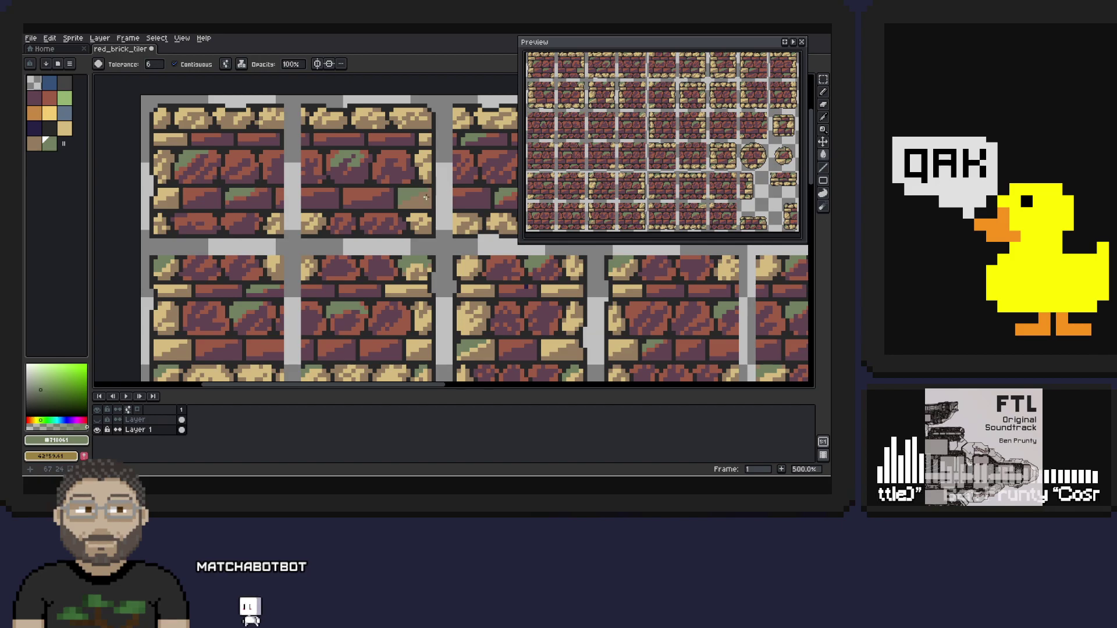
left_click(401, 202, "alt")
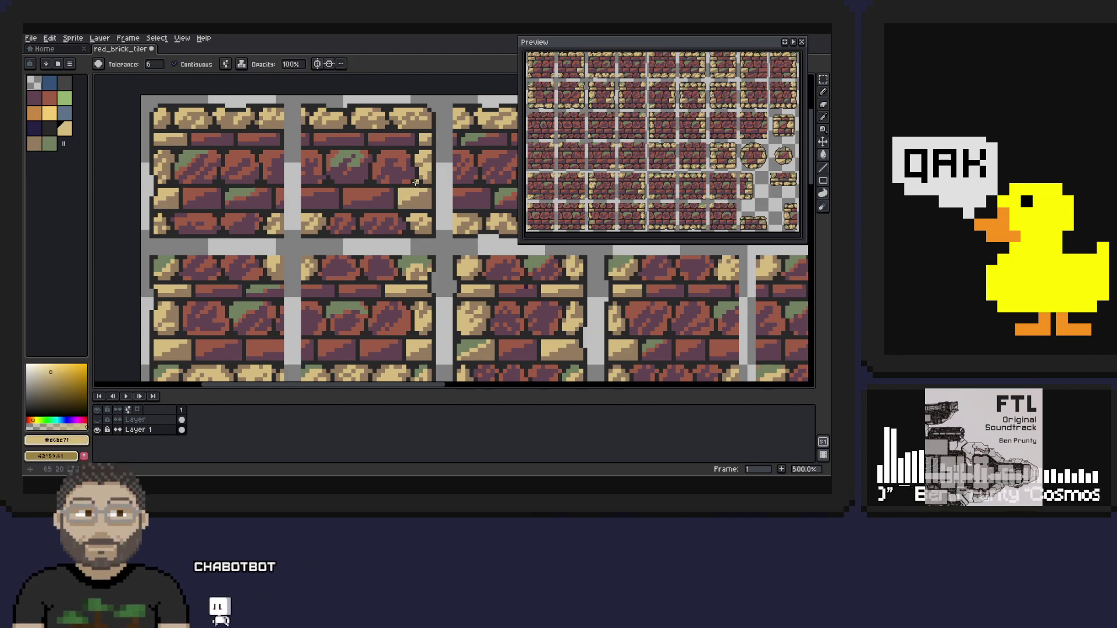
left_click(820, 93)
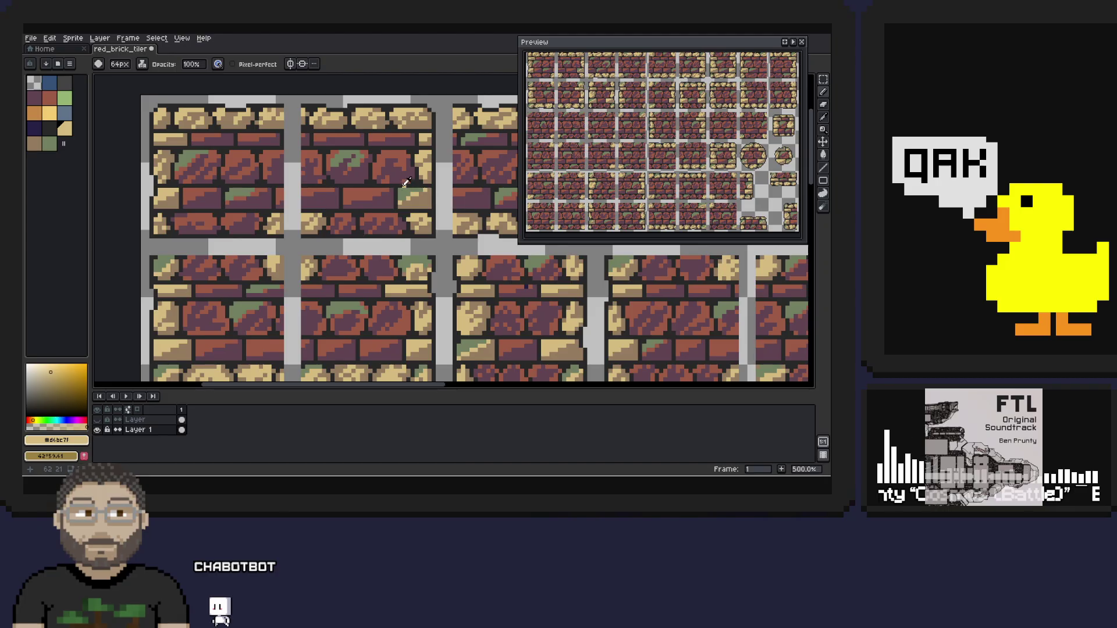
left_click(416, 165, "alt")
scroll(320, 192, "right", 3)
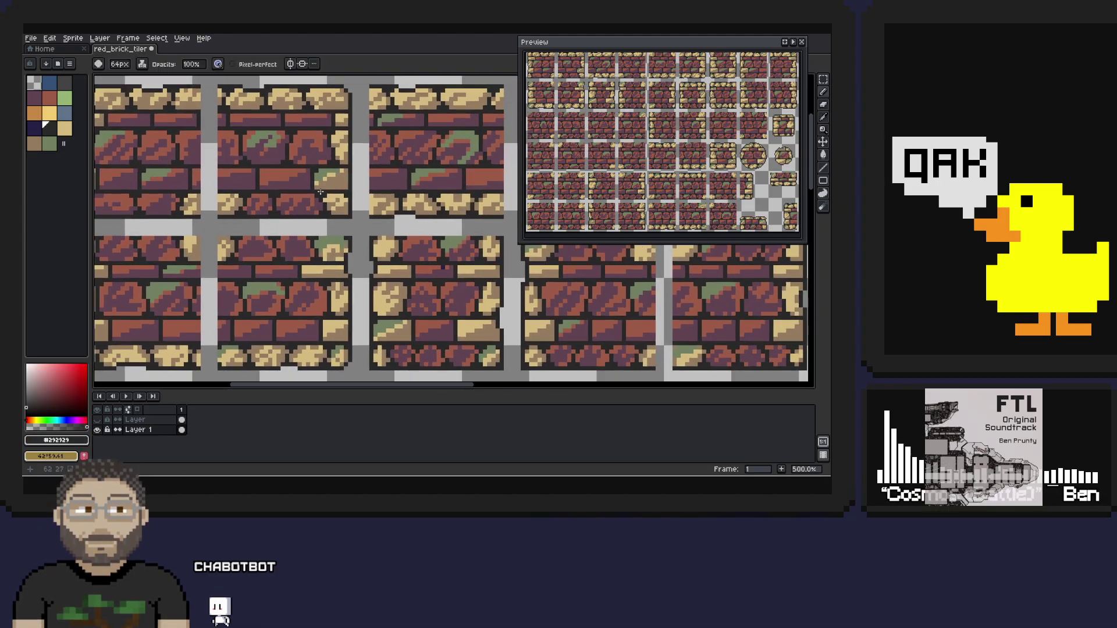
mouse_move(321, 192)
left_mouse_down()
mouse_move(405, 209)
mouse_move(323, 196)
left_mouse_up()
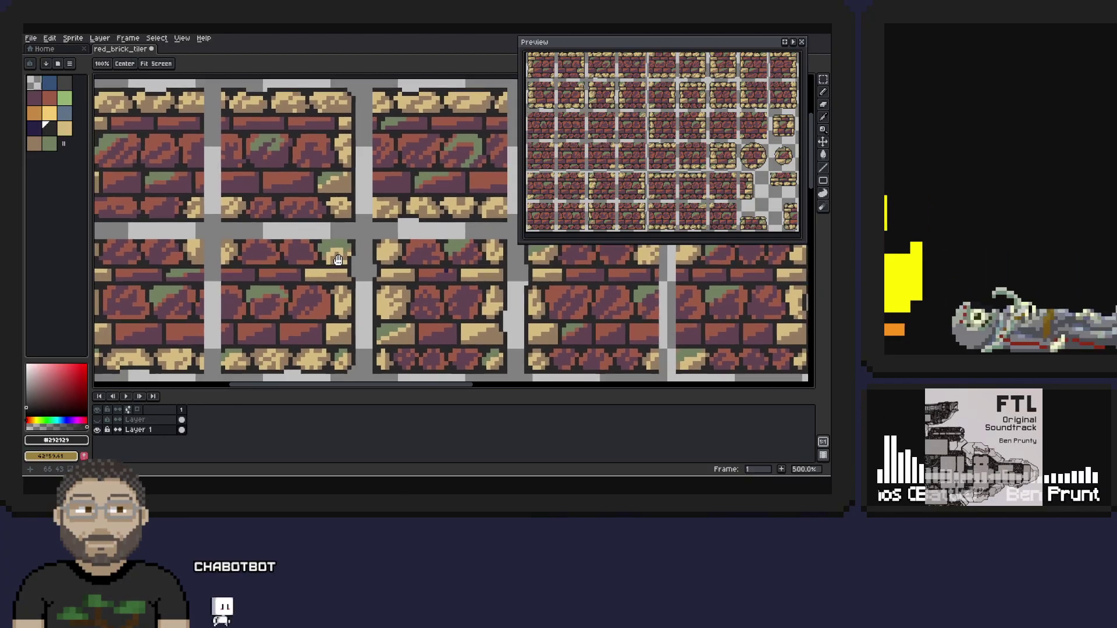
- Fill the green moss on the large stones of the third top-row tile with sampled brick red
scroll(276, 273, "left", 2)
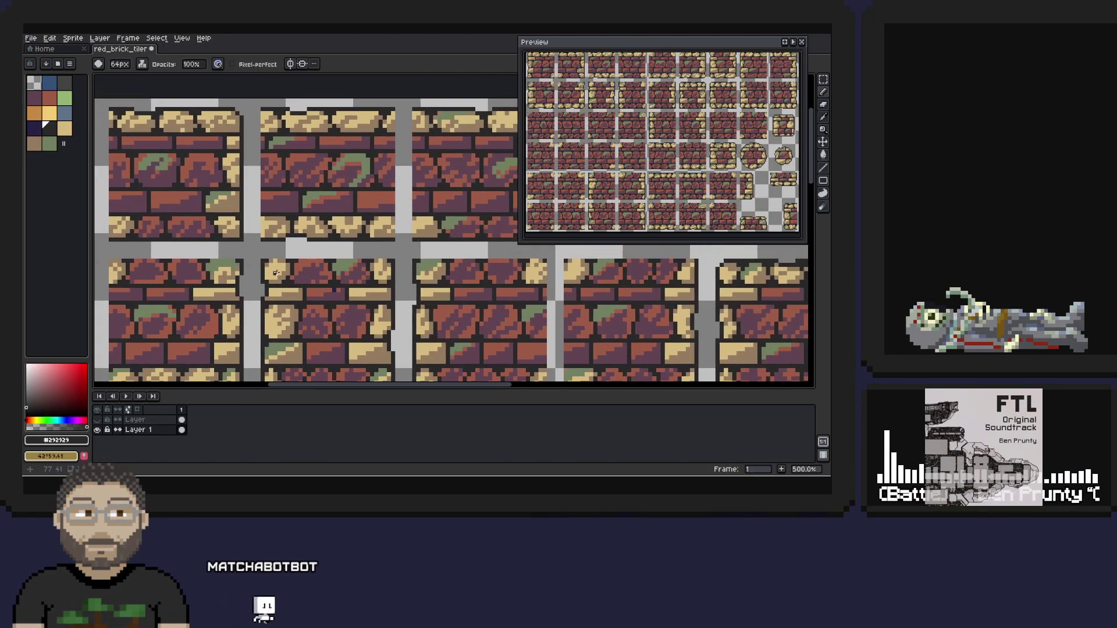
left_click(378, 161, "alt")
left_click(825, 156)
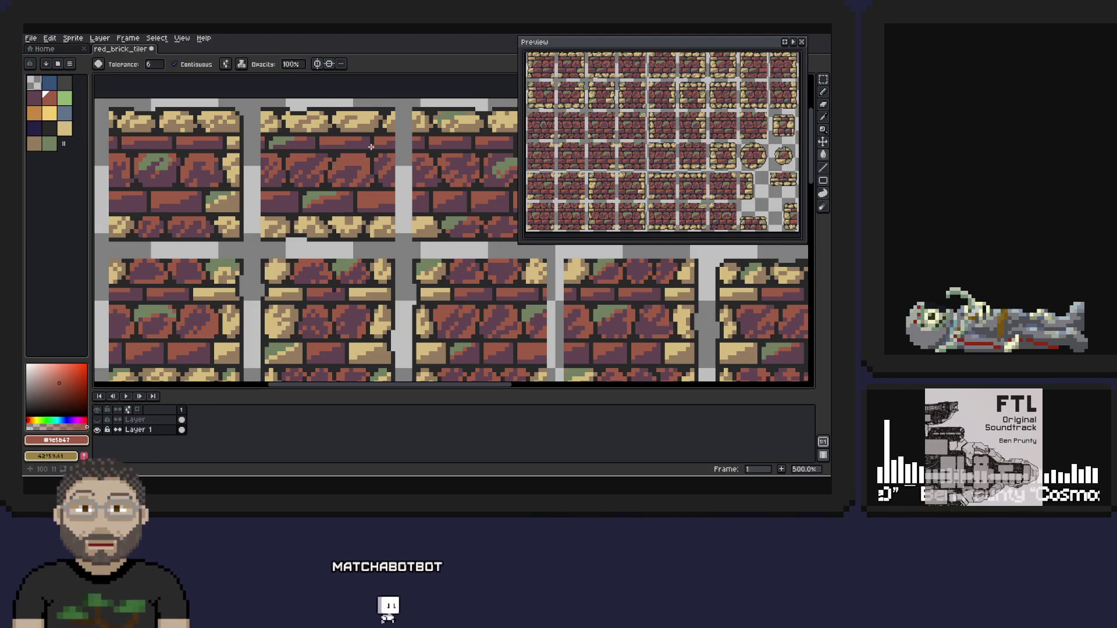
mouse_move(384, 241)
left_mouse_down()
mouse_move(325, 201)
mouse_move(259, 259)
left_mouse_up()
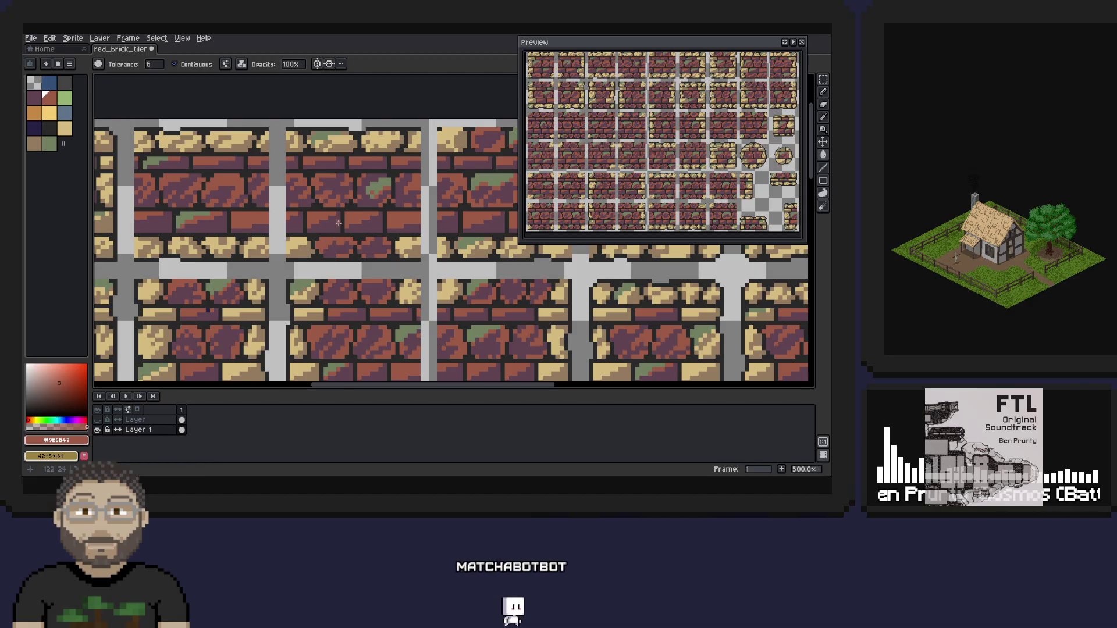
- Try to fill part of a cream stone in the fifth top-row tile's bottom row with the darker tan
left_click_drag(343, 240, 308, 232)
left_click_drag(419, 230, 325, 224)
left_click(324, 224, "alt")
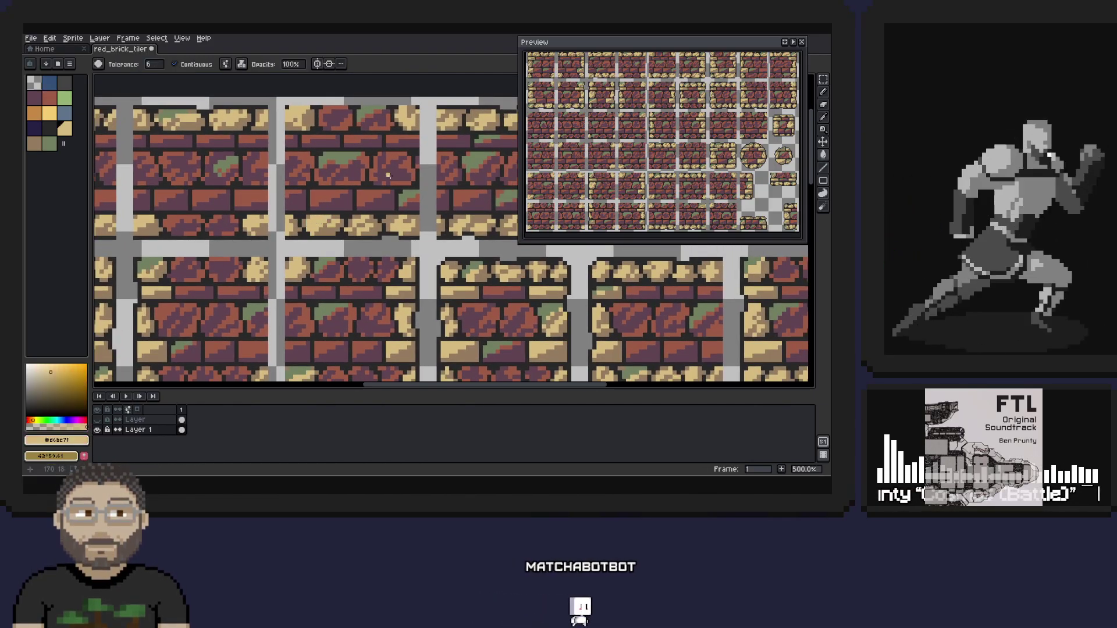
left_click(321, 227, "alt")
left_click(319, 225)
key("ctrl+z")
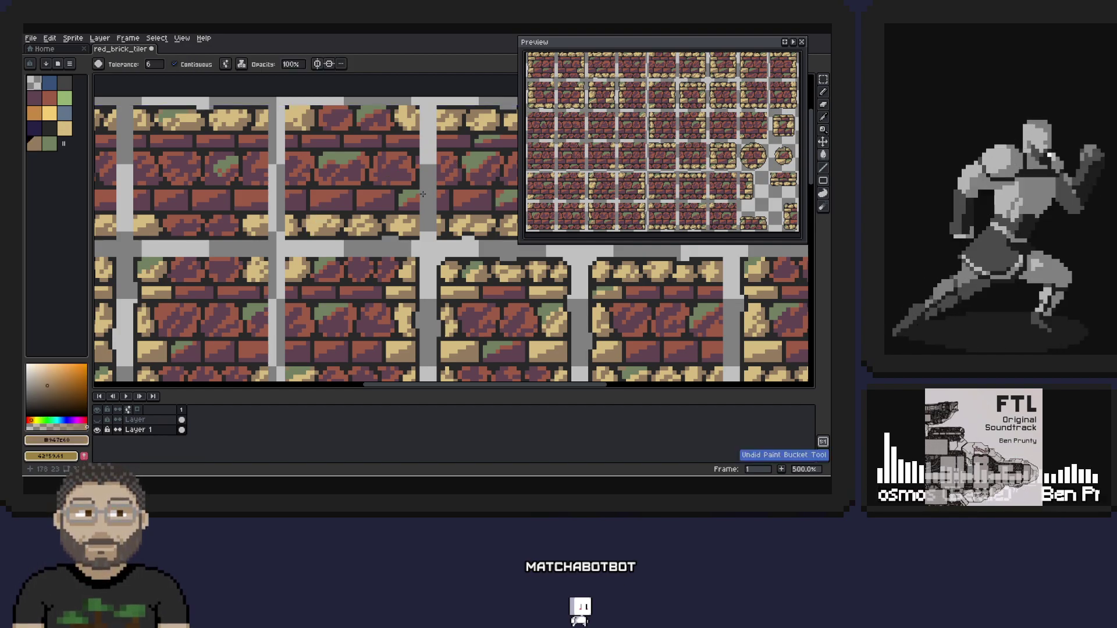
- Fill the green moss on the lower-right brick of the fifth top-row tile with sampled brick red
left_click(423, 180, "alt")
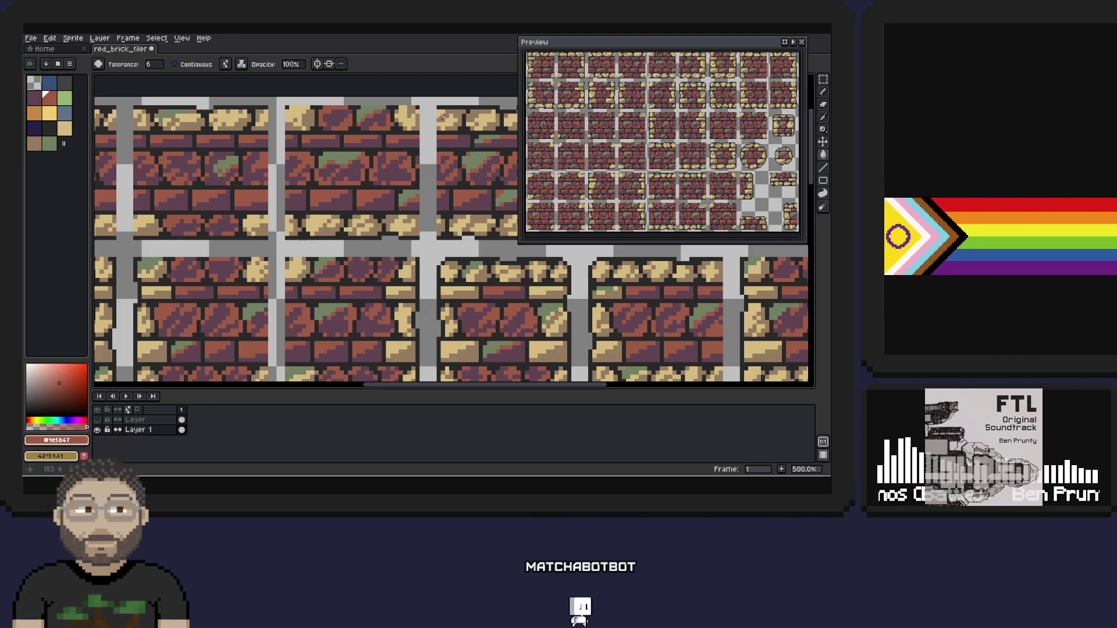
key("alt")
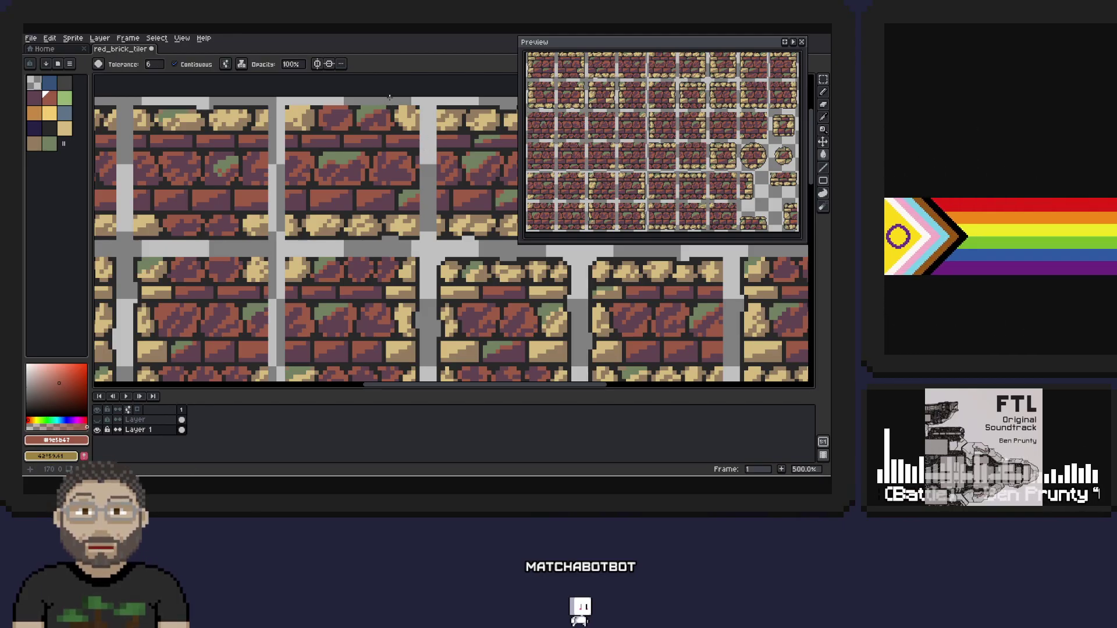
key("space")
mouse_move(436, 150)
left_mouse_down()
mouse_move(372, 209)
mouse_move(500, 233)
mouse_move(456, 230)
mouse_move(387, 150)
left_mouse_up()
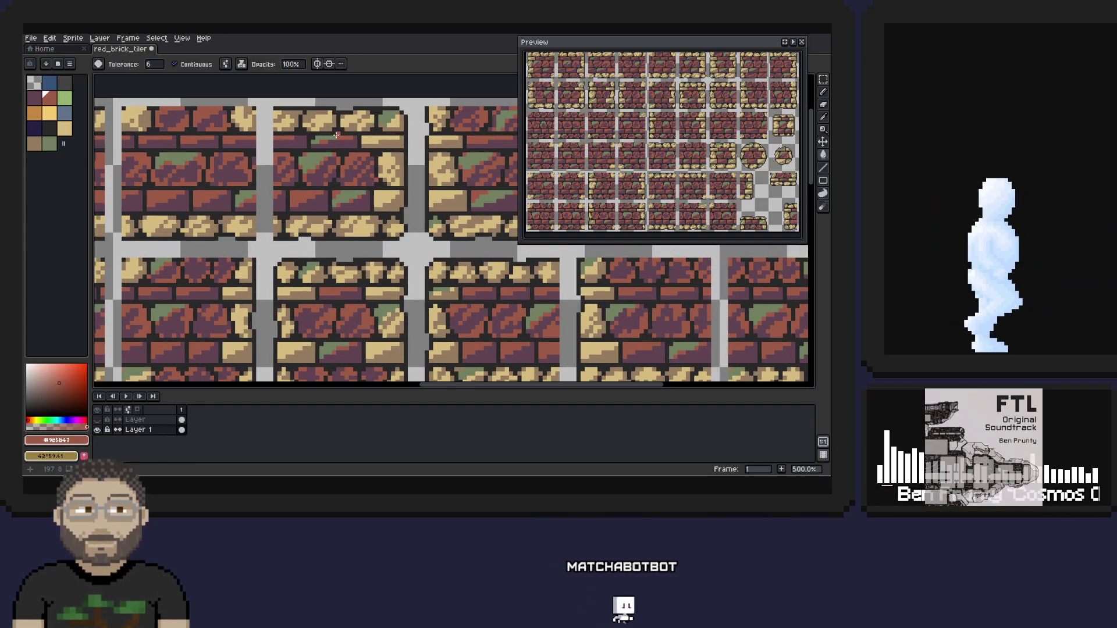
- Replace the moss in the sixth top-row tile, filling the thin brick with brick red and the top-right stone with light tan
key("space")
mouse_move(368, 209)
left_mouse_down()
mouse_move(335, 220)
mouse_move(307, 191)
mouse_move(264, 209)
left_mouse_up()
left_click(300, 120, "alt")
left_click(293, 112)
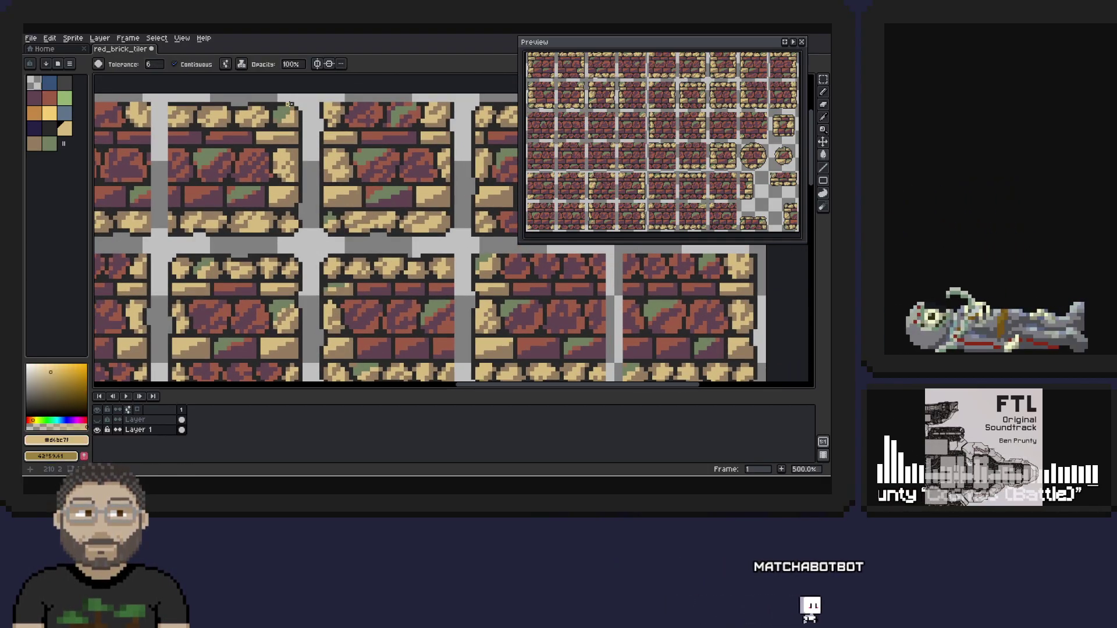
key("space")
left_click_drag(290, 98, 310, 114)
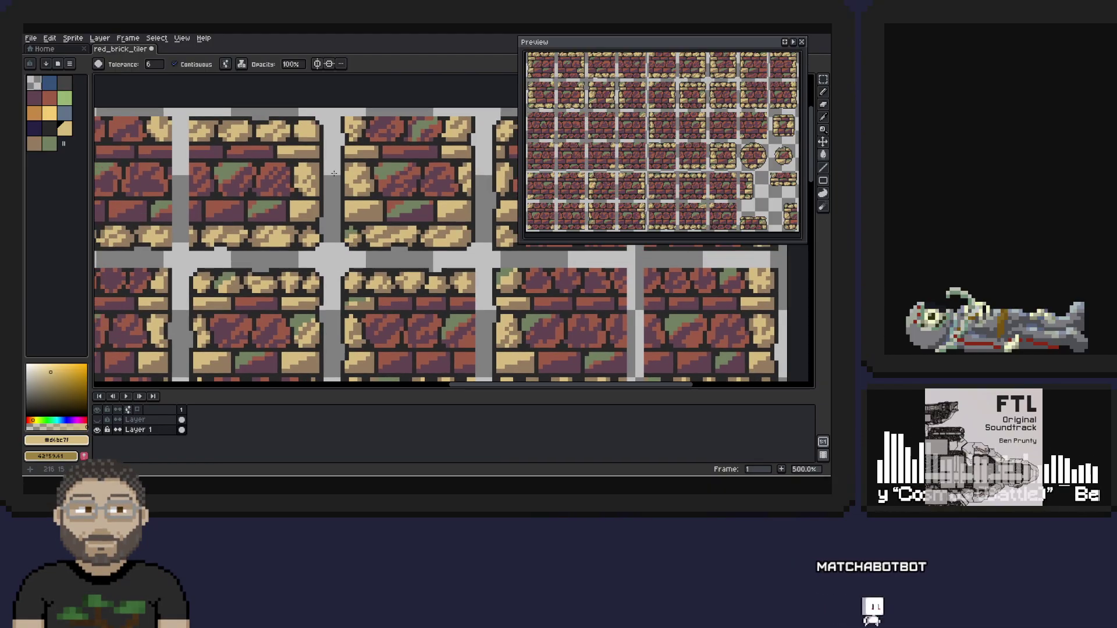
- Retouch the top-right stone of the sixth top-row tile with the Pencil, using sampled darker tan and light tan
left_click(307, 135, "alt")
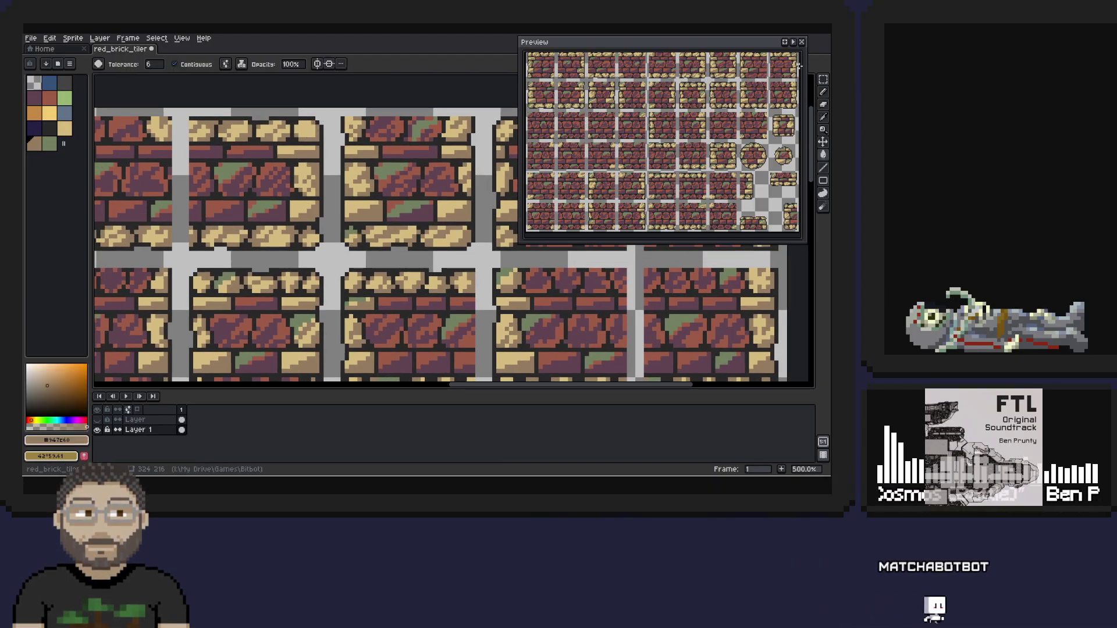
key("b")
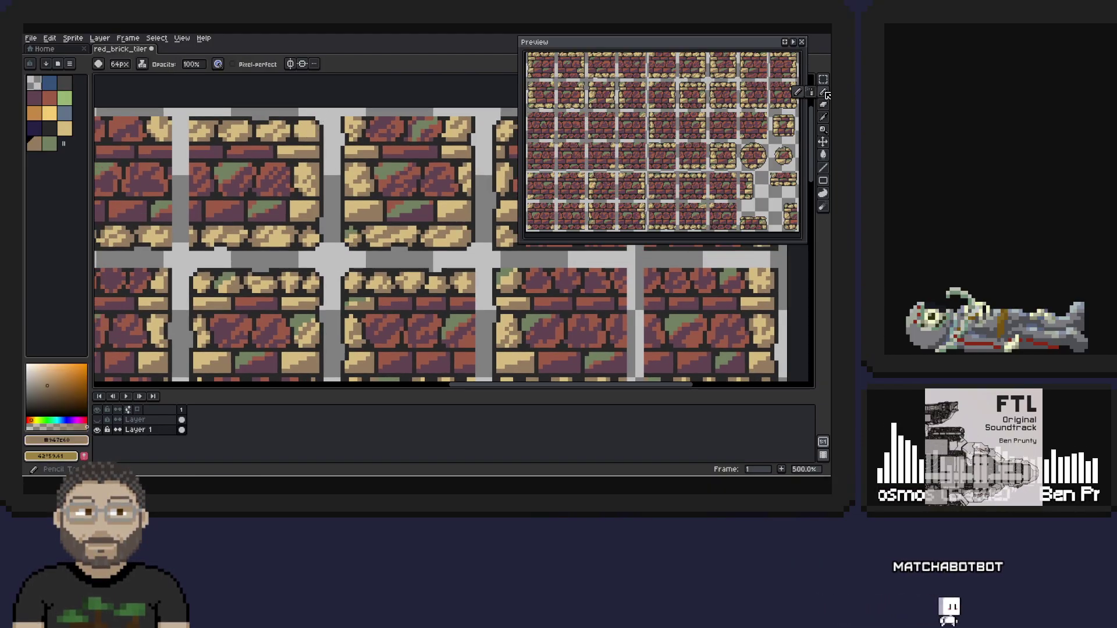
left_click(316, 121, "alt")
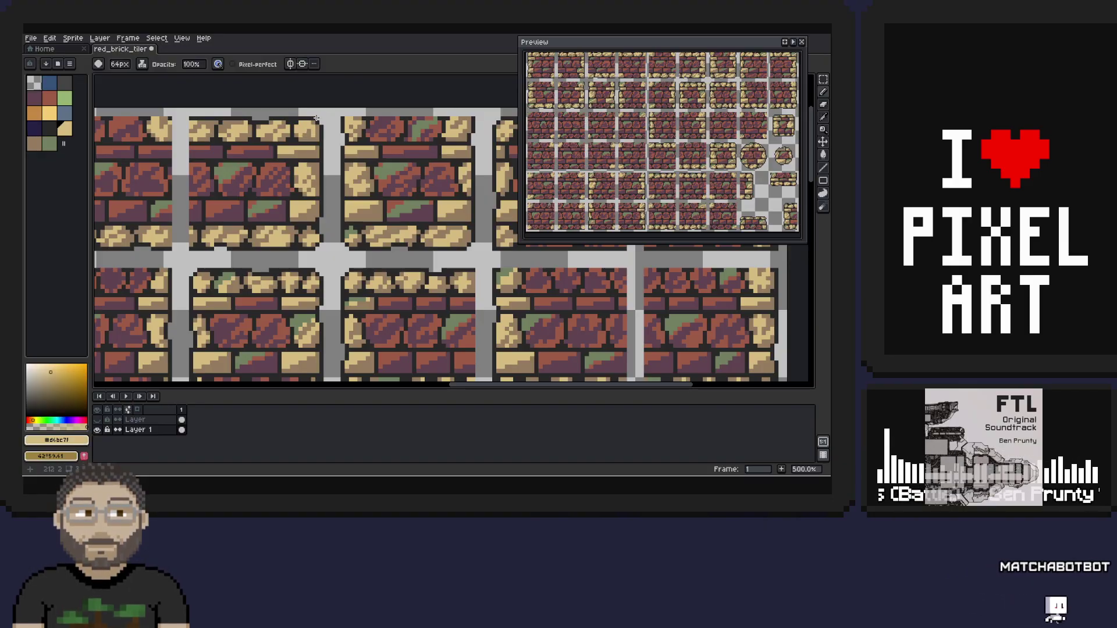
- Replace the moss in the seventh top-row tile, filling the top stone with brick red and the bottom-left cream stone with light tan
left_click_drag(364, 218, 292, 217)
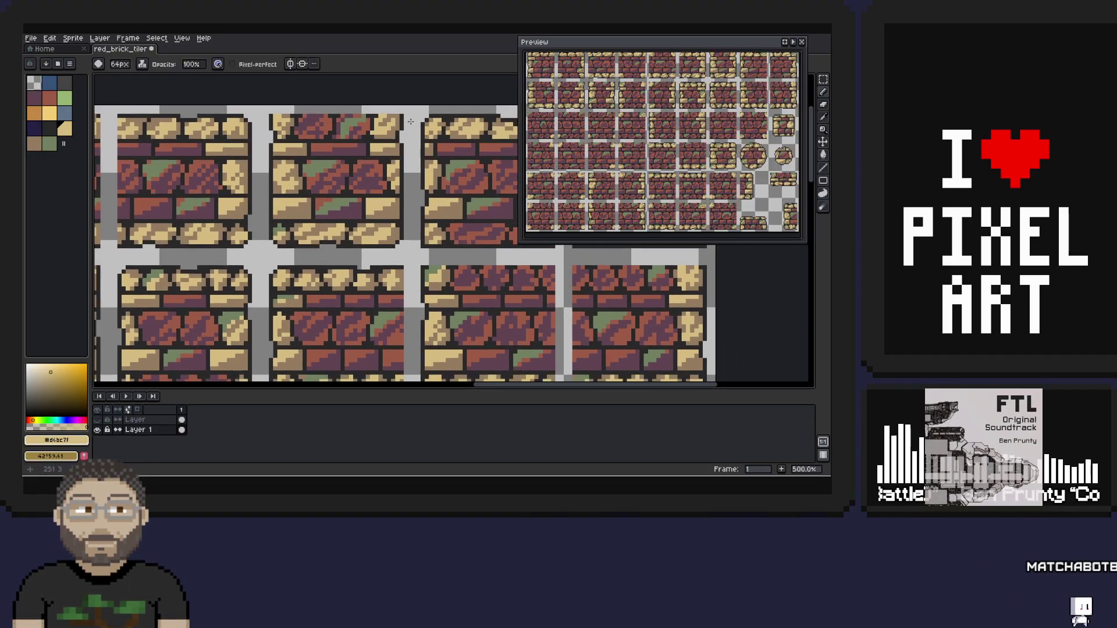
left_click(361, 121, "alt")
left_click(822, 154)
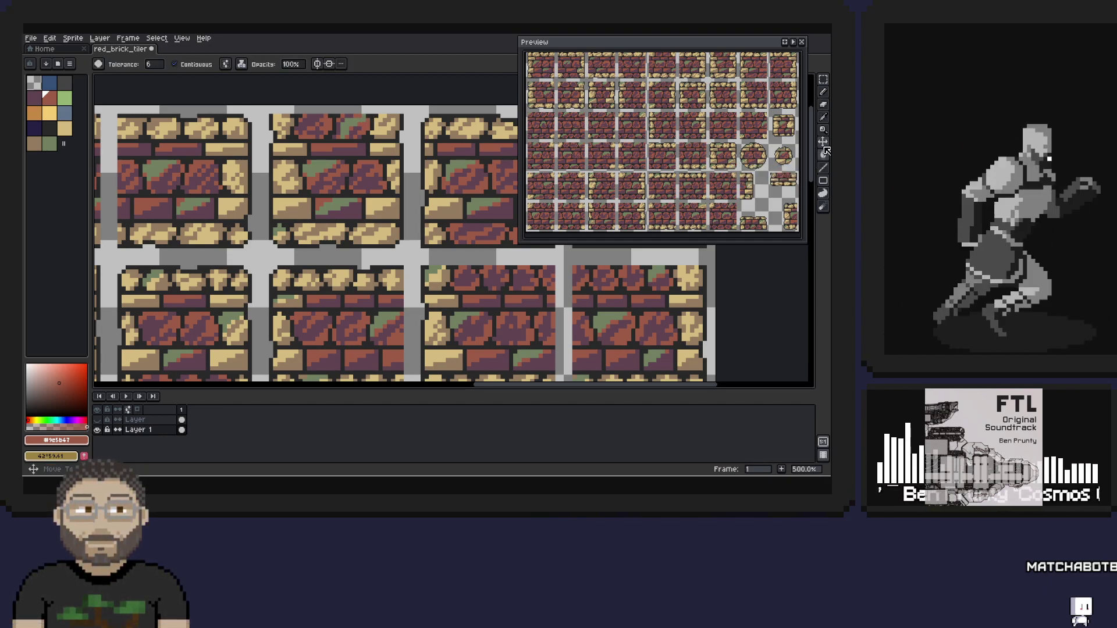
left_click_drag(357, 114, 398, 84)
left_click(325, 202, "alt")
left_click_drag(324, 202, 228, 219)
left_click_drag(422, 161, 316, 175)
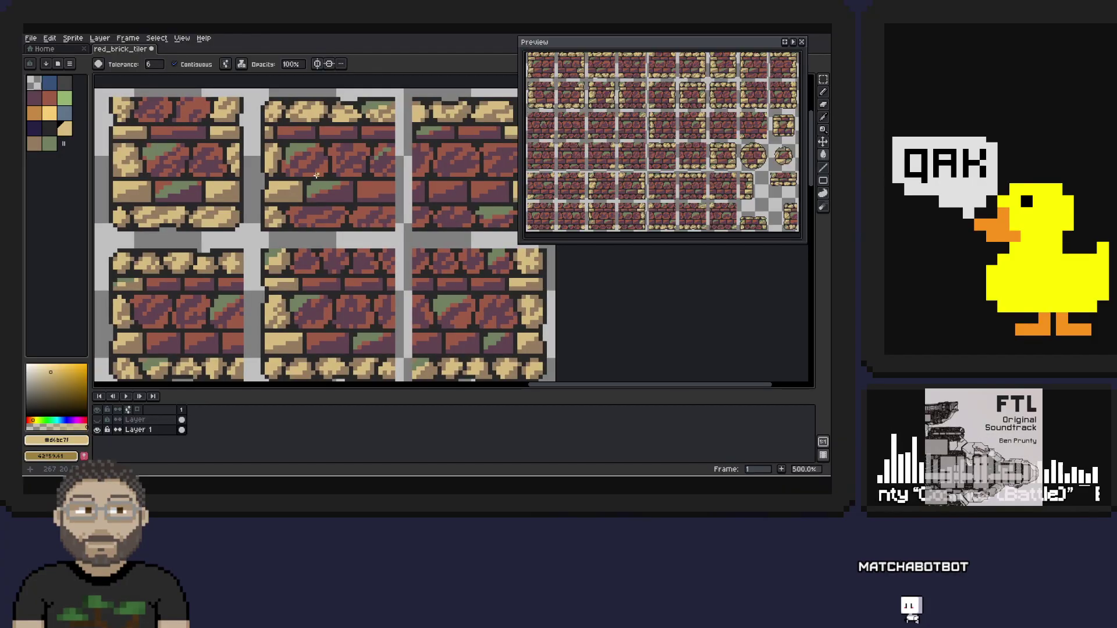
- Fill the green moss on the cream stone at the upper right of the eighth top-row tile with sampled light tan
left_click(382, 150, "alt")
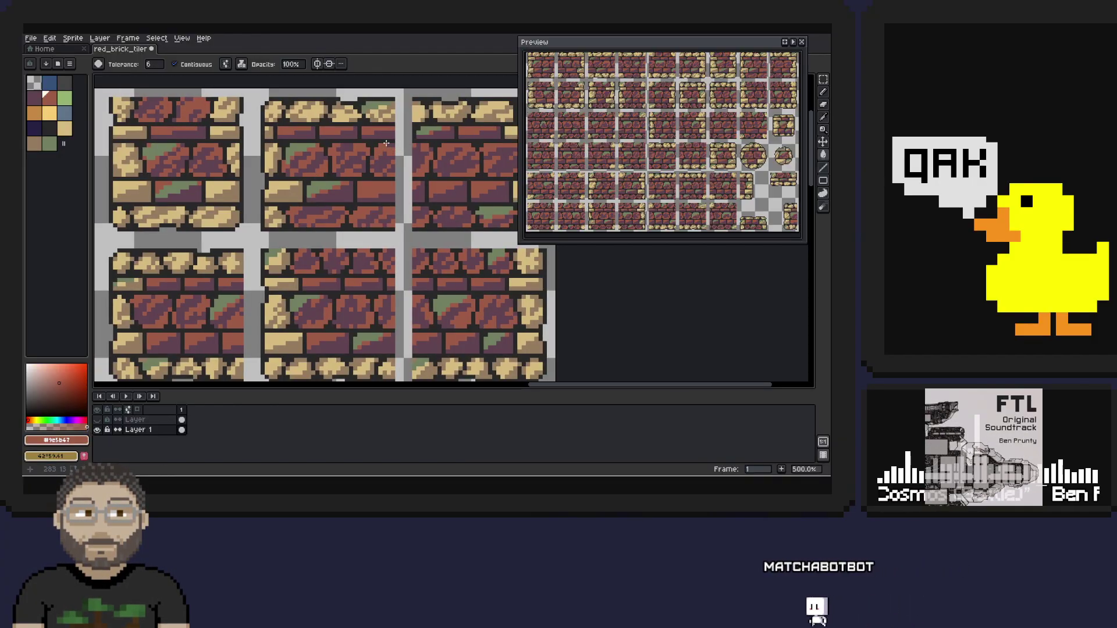
left_click(350, 112, "alt")
scroll(430, 145, "right", 3)
scroll(349, 169, "down", 1)
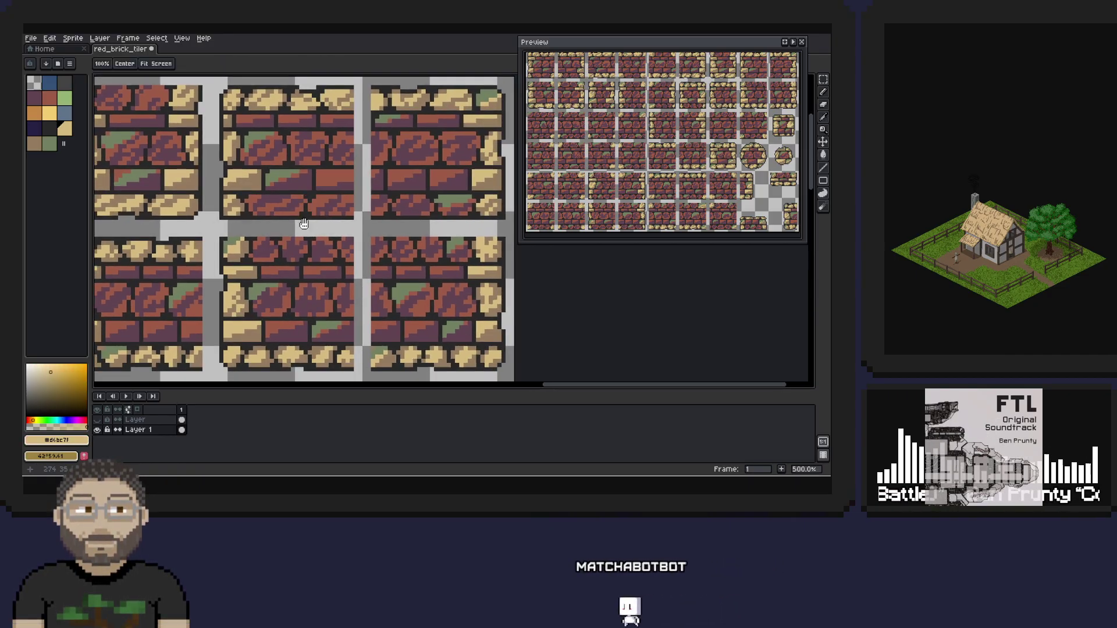
- Replace the moss in the ninth top-row tile, filling the top-right stone with light tan and the bottom-row stone with brick red
scroll(349, 198, "right", 4)
scroll(378, 215, "up", 1)
key("alt")
left_click(406, 228, "alt")
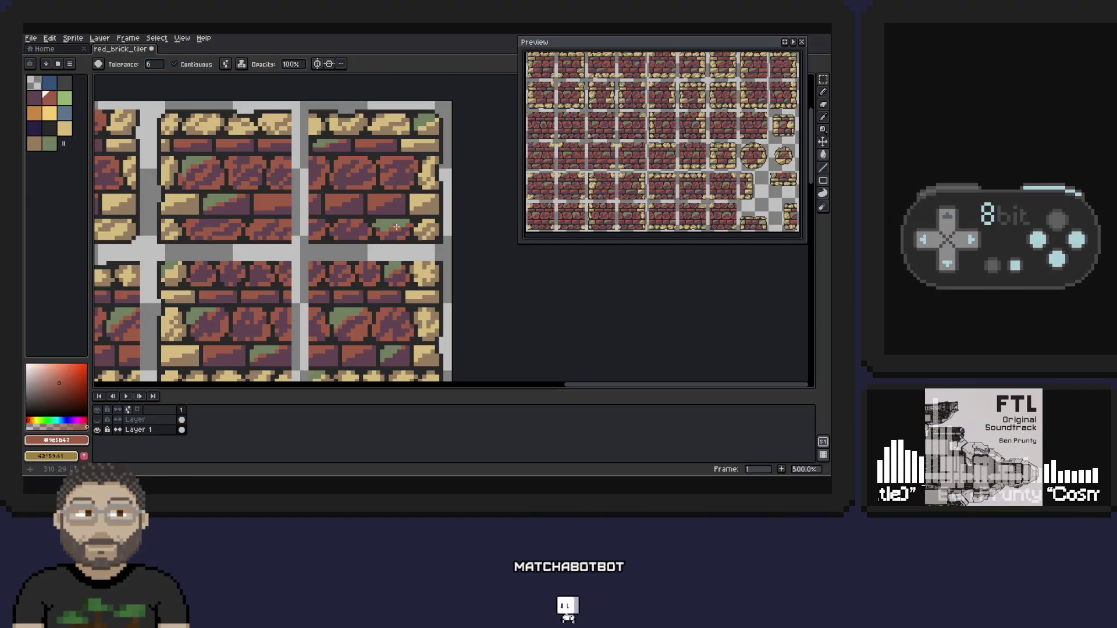
- Fill the green moss on the top-left stone of the eighth second-row tile with sampled light tan
mouse_move(406, 228)
left_mouse_down()
mouse_move(433, 191)
mouse_move(418, 128)
left_mouse_up()
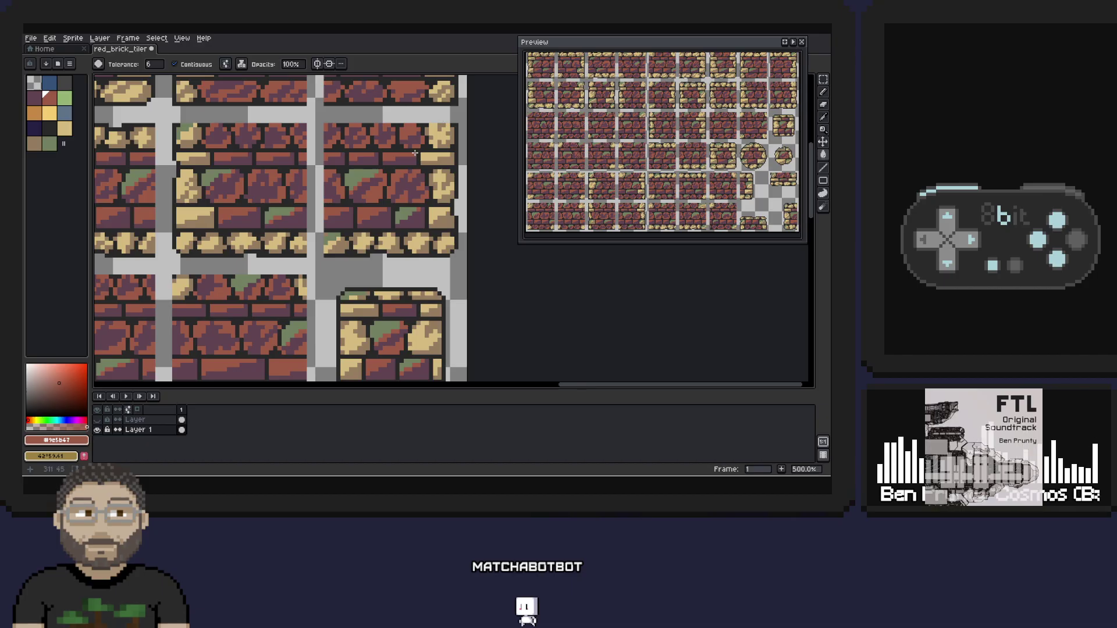
scroll(431, 154, "left", 5)
scroll(431, 155, "up", 1)
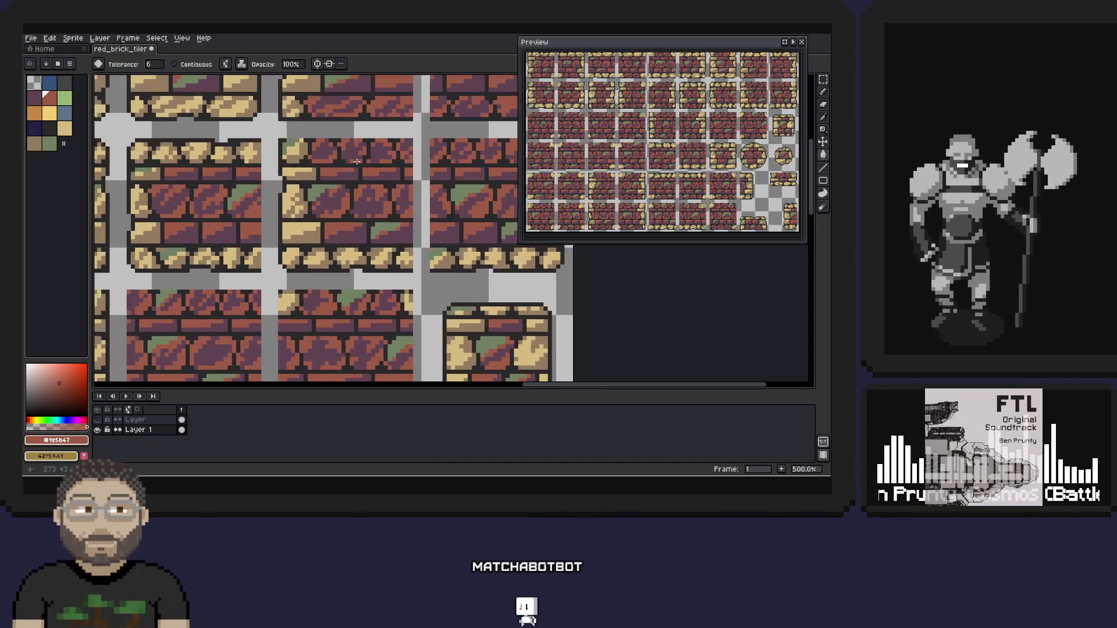
left_click(309, 205, "alt")
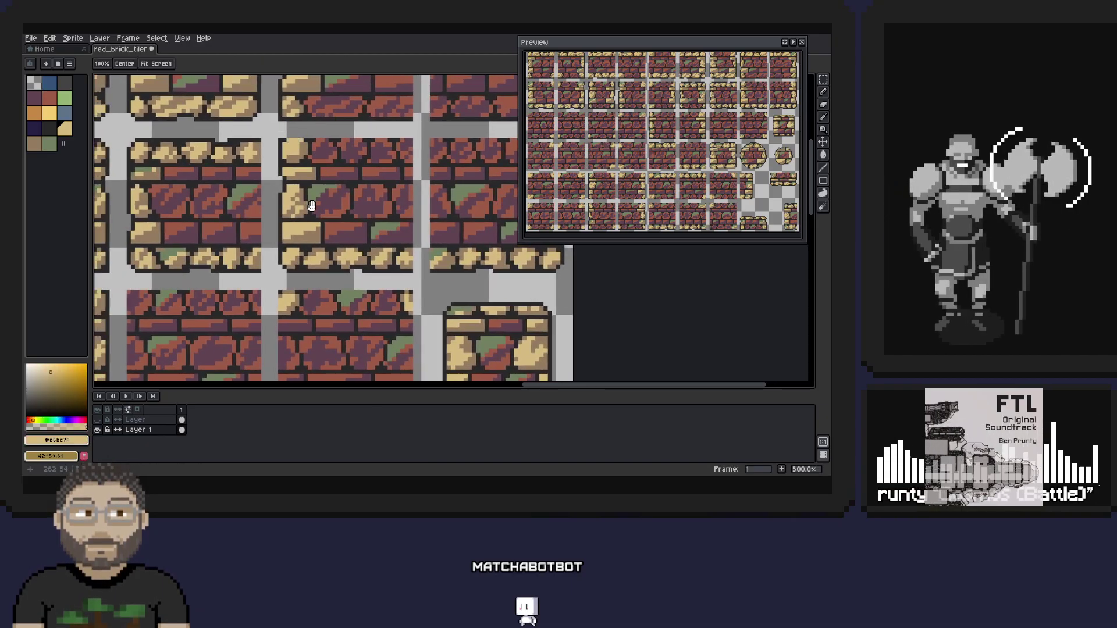
- Move the moss in the seventh second-row tile to the middle large stone, covering the right large stone's patch with brick red
scroll(309, 205, "left", 5)
key("alt")
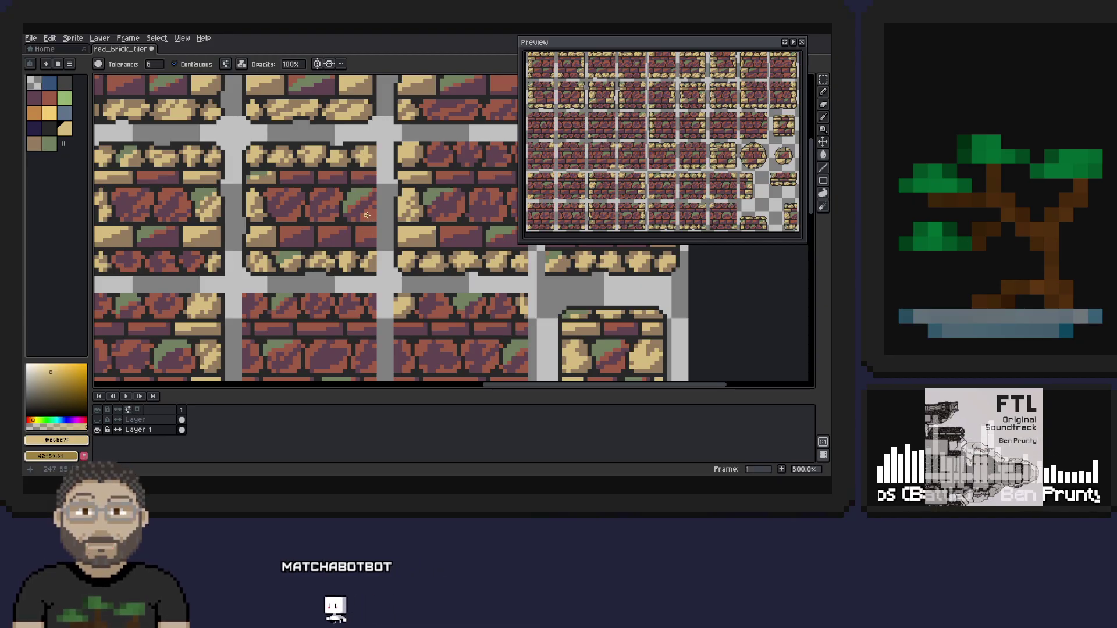
left_click(362, 195, "alt")
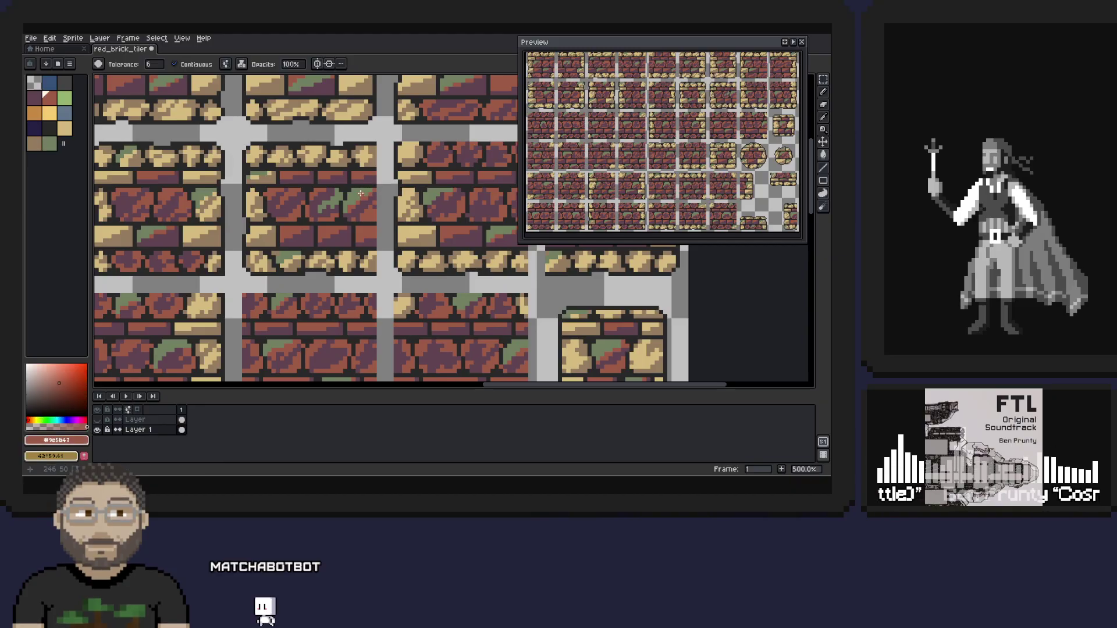
left_click_drag(376, 160, 392, 234)
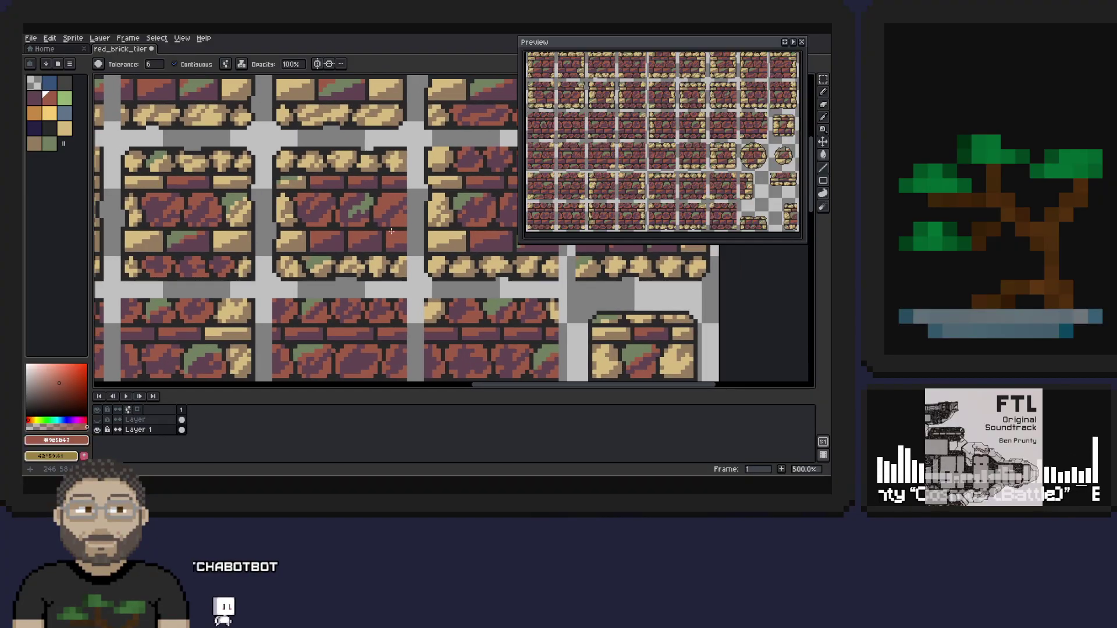
- Reshape the moss on the middle large stone of the seventh second-row tile with the Pencil in sampled green and brick red
left_click(364, 205, "alt")
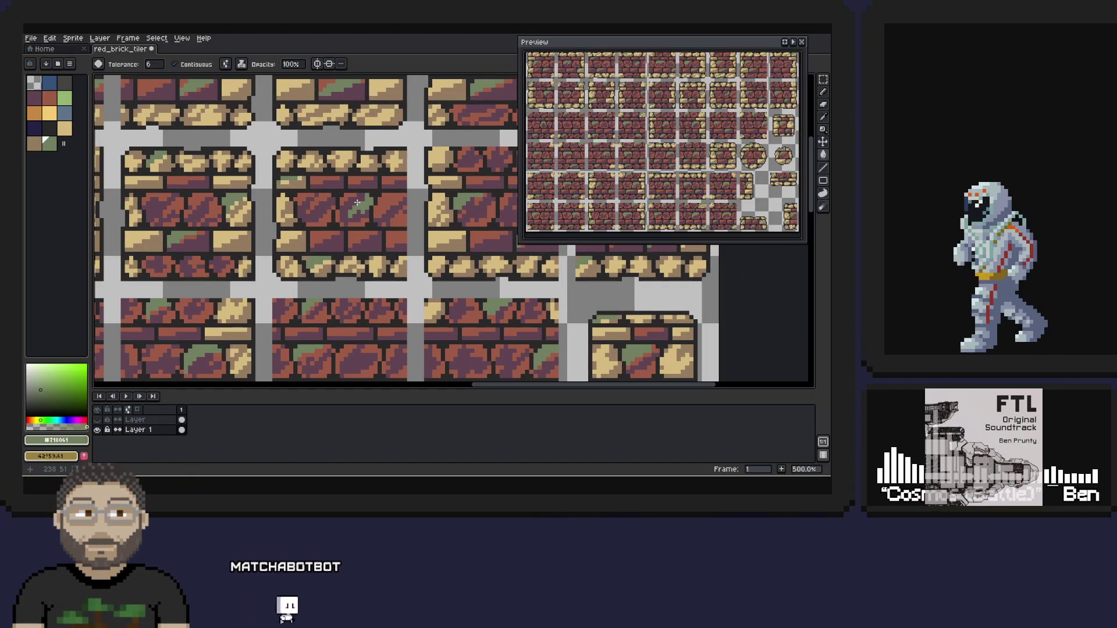
left_click(823, 104)
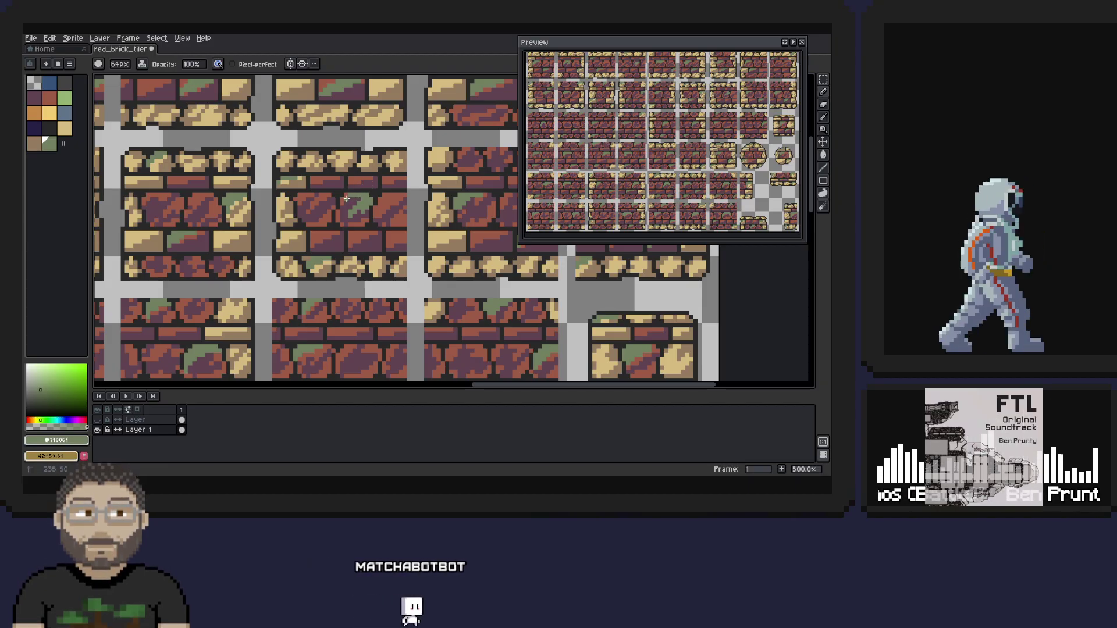
left_click(355, 211, "alt")
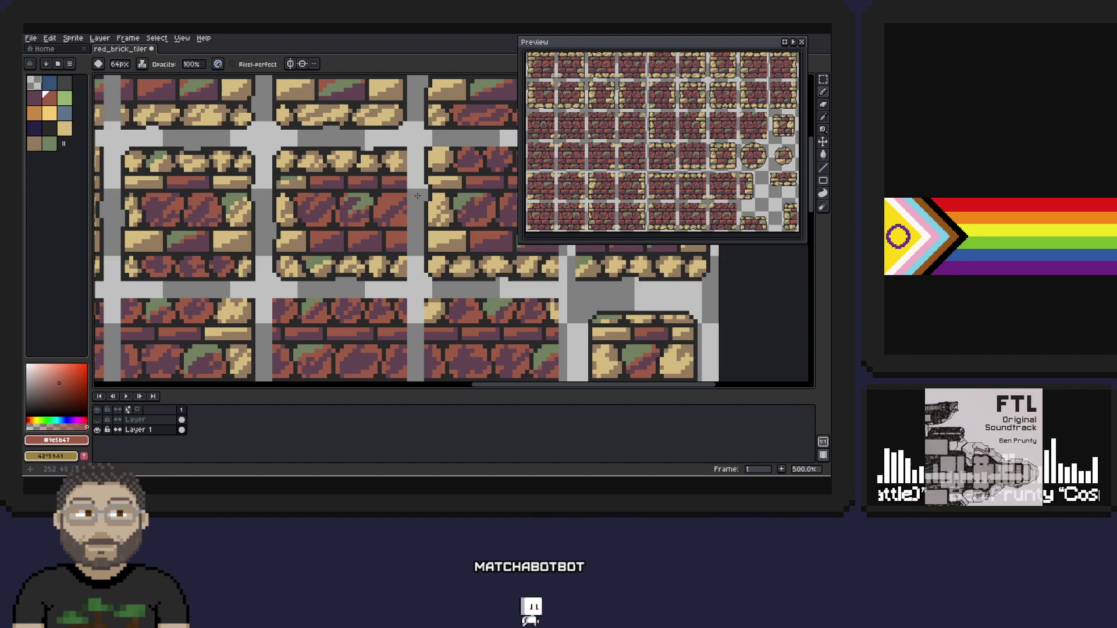
- Paint over the moss on the thin left brick of the seventh second-row tile with sampled light tan
scroll(421, 191, "right", 2)
key("alt")
key("space")
left_click_drag(359, 180, 410, 184)
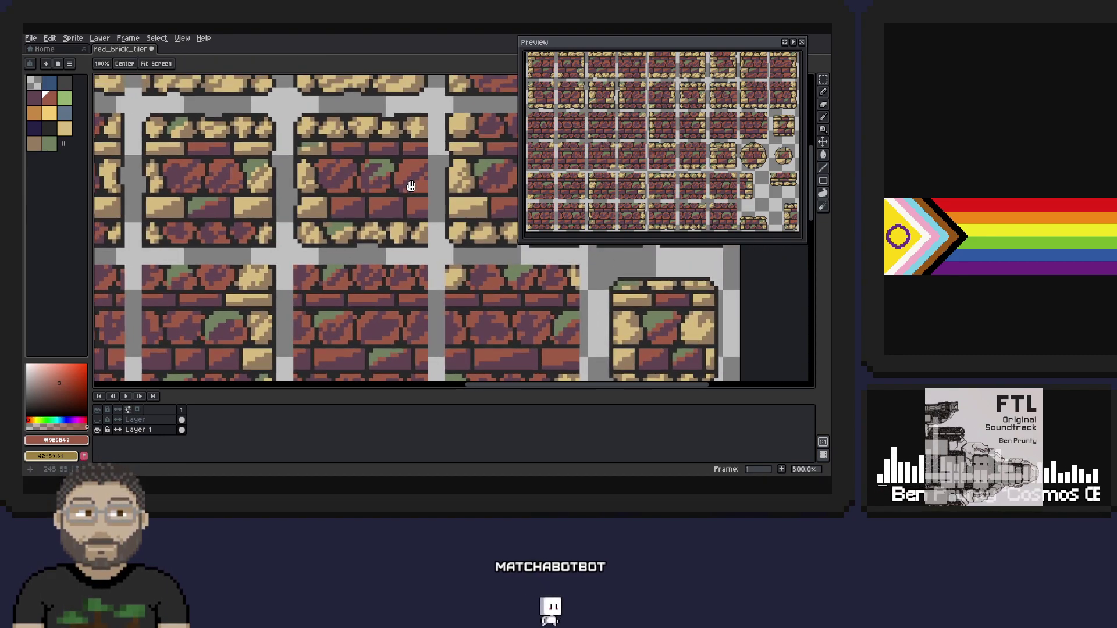
left_click(321, 143, "alt")
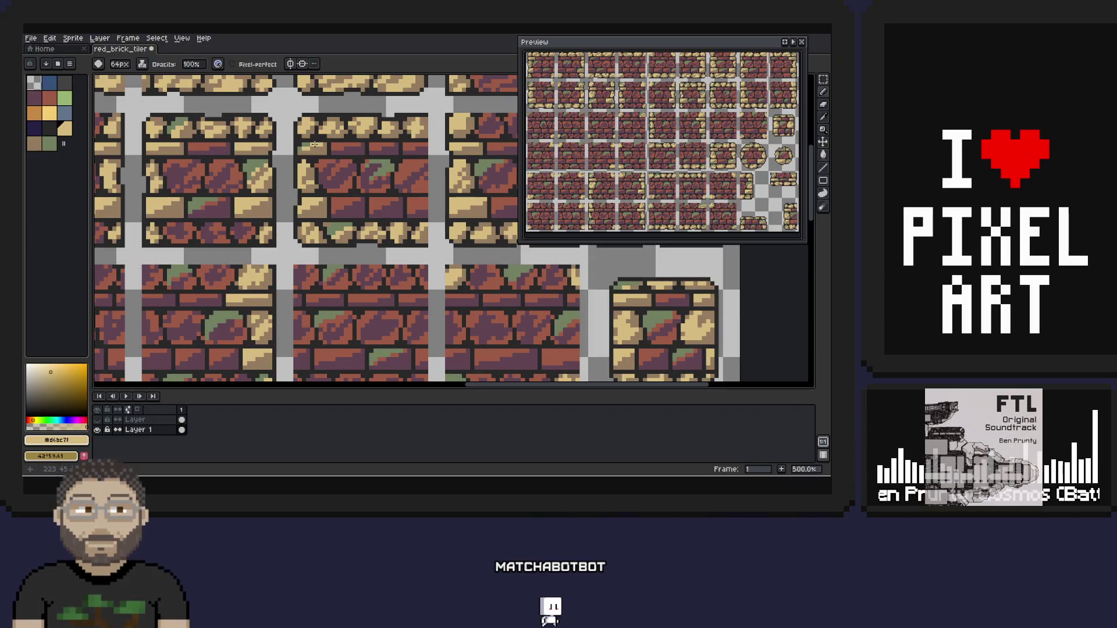
- Undo the brick red pencil stroke and fill the moss on the sixth second-row tile's large right stone with light tan
key("space")
mouse_move(338, 226)
left_mouse_down()
mouse_move(432, 248)
mouse_move(405, 260)
left_mouse_up()
key("space")
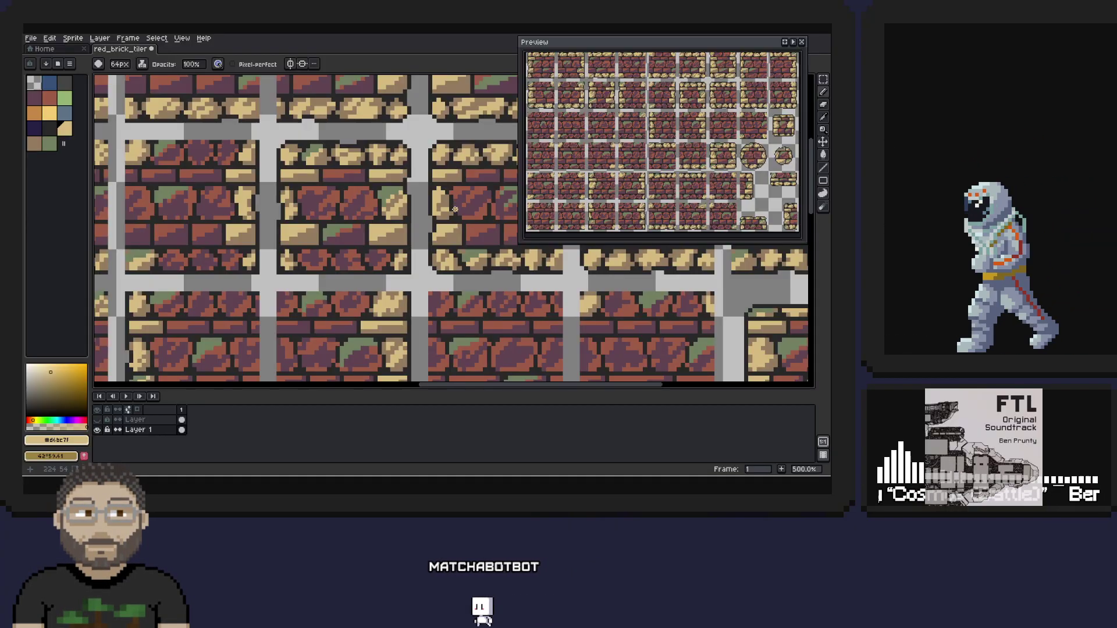
left_click(392, 191, "alt")
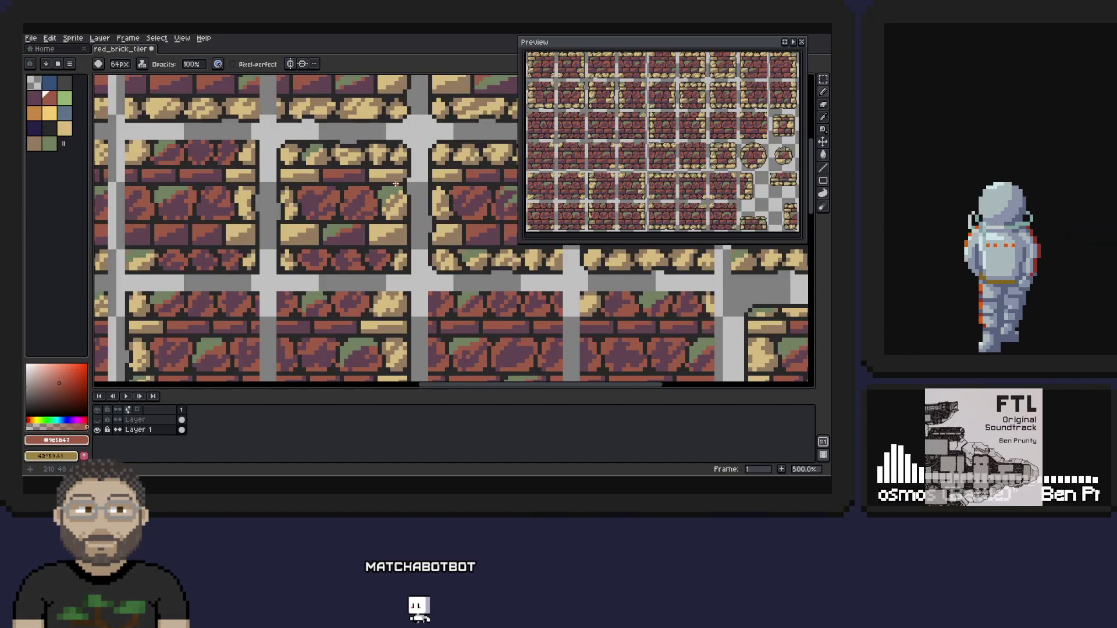
key("ctrl+z")
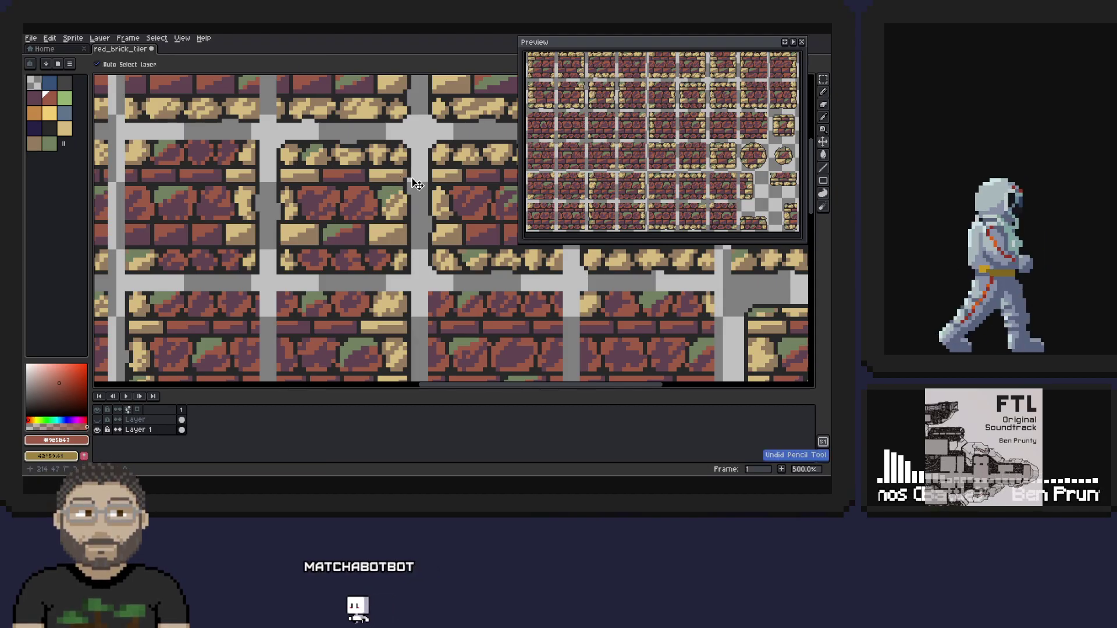
left_click(401, 197, "alt")
key("g")
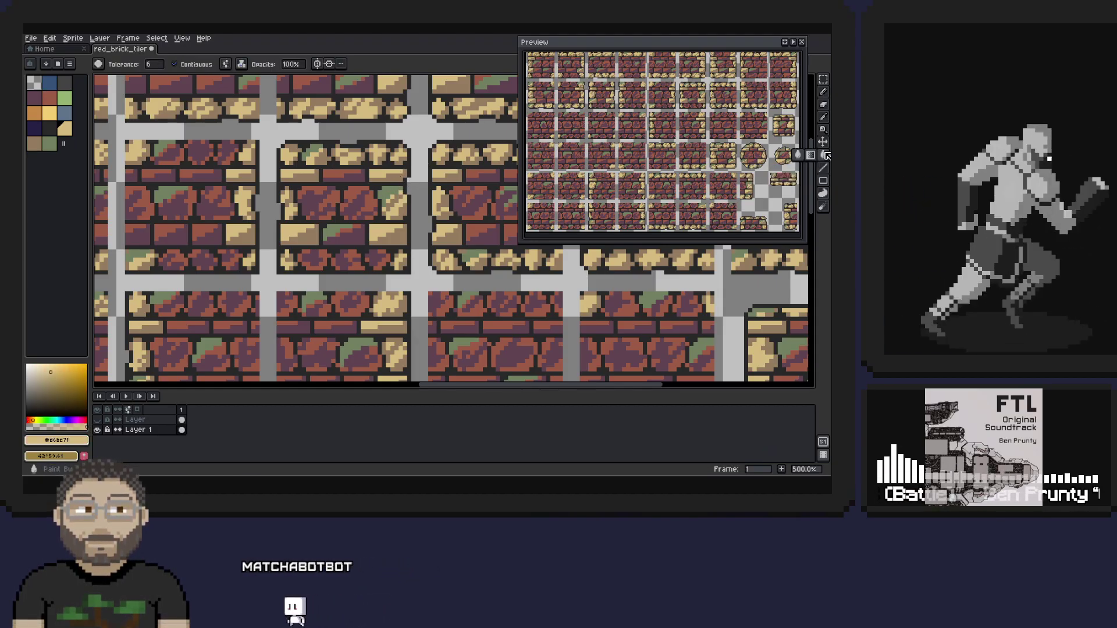
- Fill the moss on the bottom-left stone of the fifth second-row tile with light tan and retouch its shading with darker tan
left_click_drag(386, 197, 452, 197)
left_click_drag(401, 233, 334, 233)
key("alt")
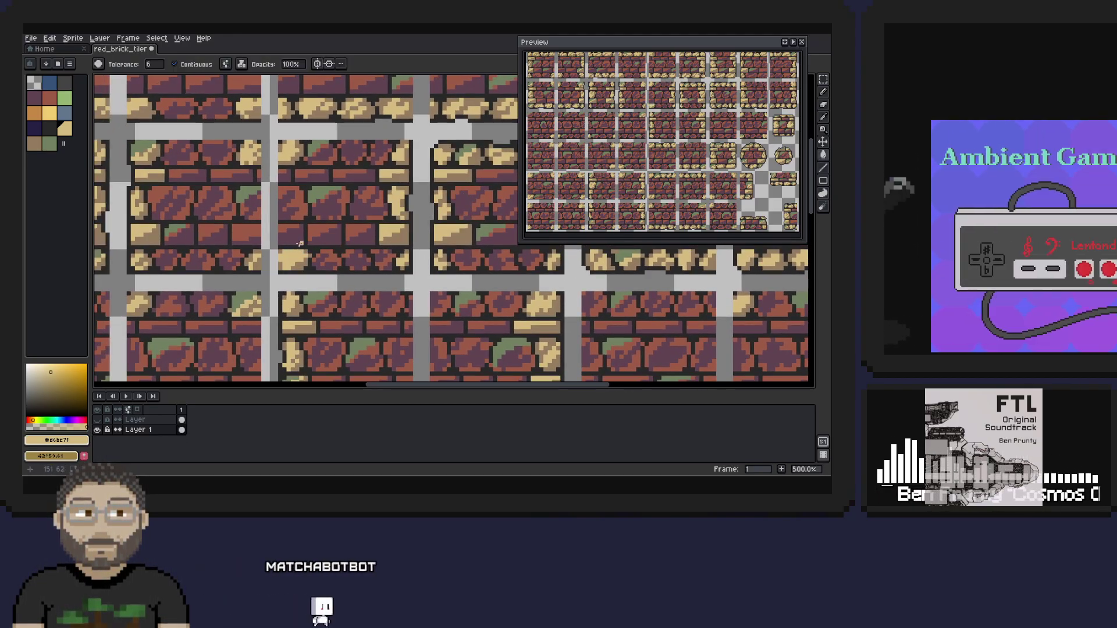
mouse_move(306, 234)
left_mouse_down()
mouse_move(371, 221)
mouse_move(357, 229)
left_mouse_up()
key("alt")
left_click(361, 251, "alt")
left_click(824, 92)
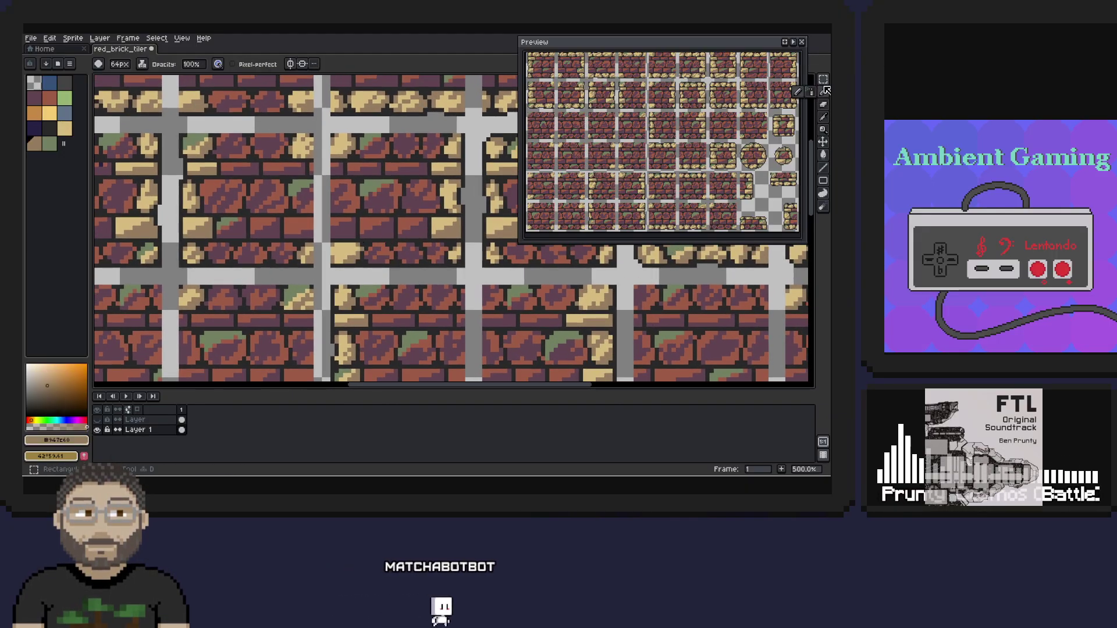
left_click(351, 247, "alt")
- Cover the lower-right brick's moss in the fifth top-row tile with brick red and paint a green patch on the brick beside it
mouse_move(351, 248)
left_mouse_down()
mouse_move(433, 219)
mouse_move(372, 218)
mouse_move(344, 292)
mouse_move(326, 315)
mouse_move(308, 303)
left_mouse_up()
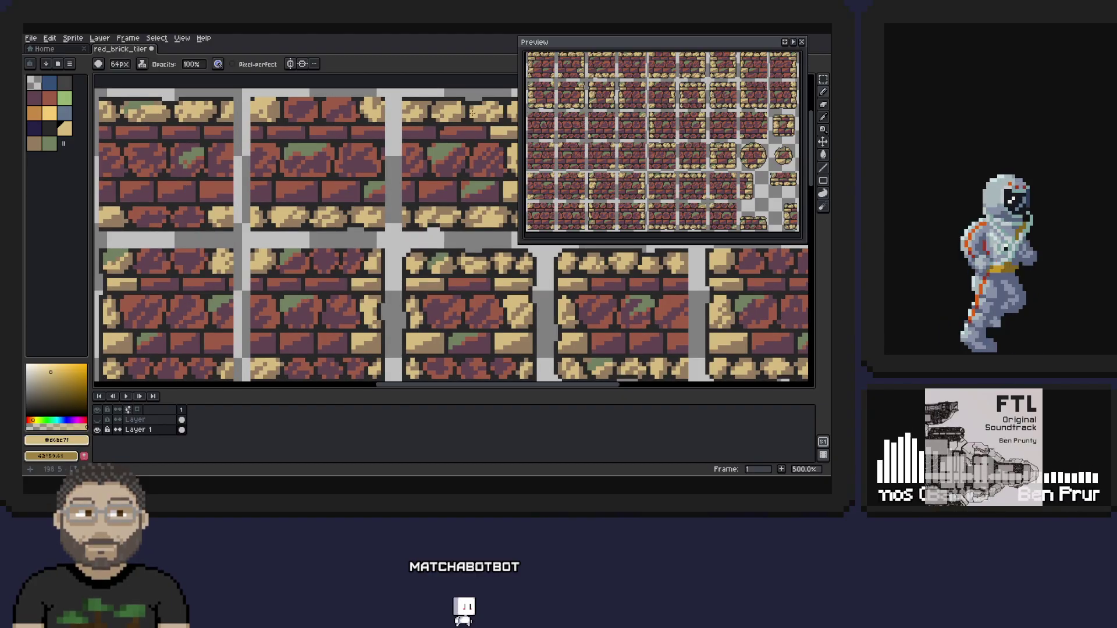
left_click(387, 164, "alt")
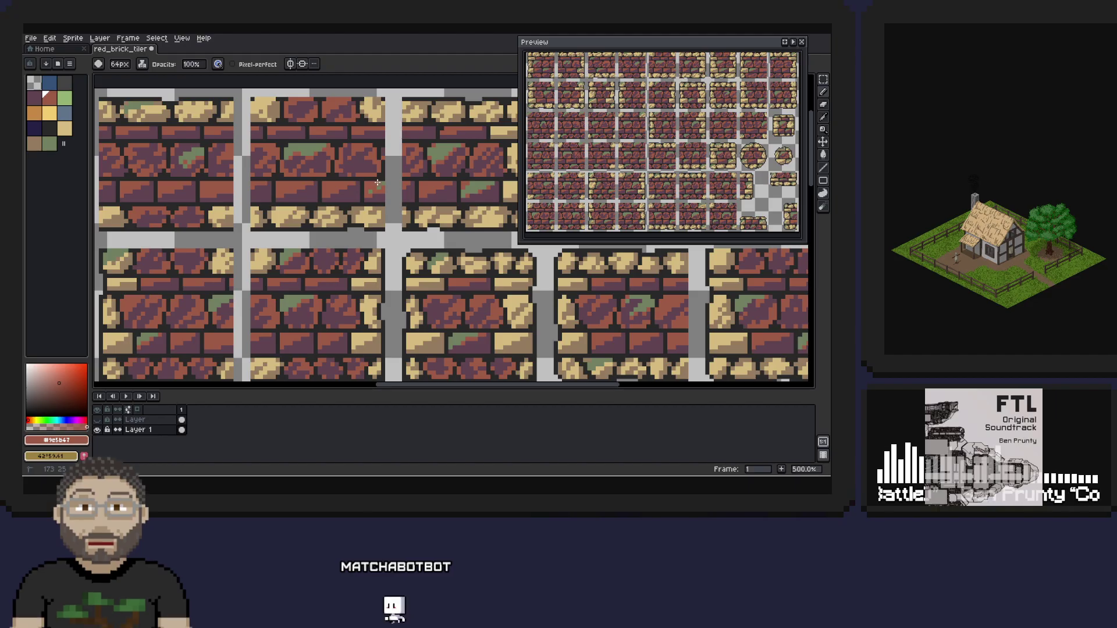
left_click(311, 149, "alt")
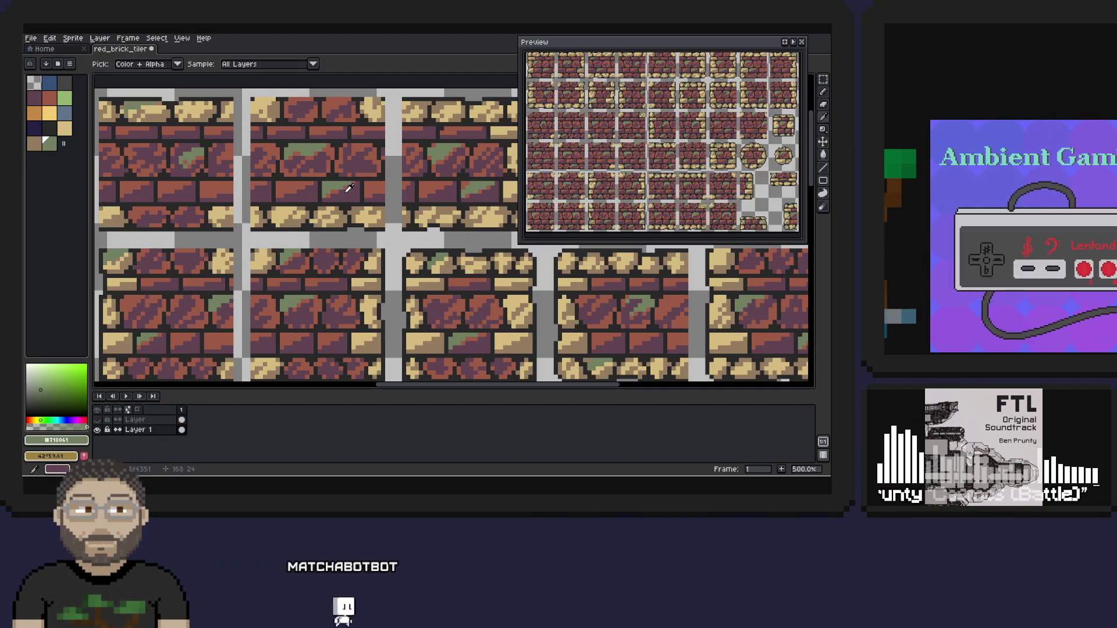
left_click(331, 169, "alt")
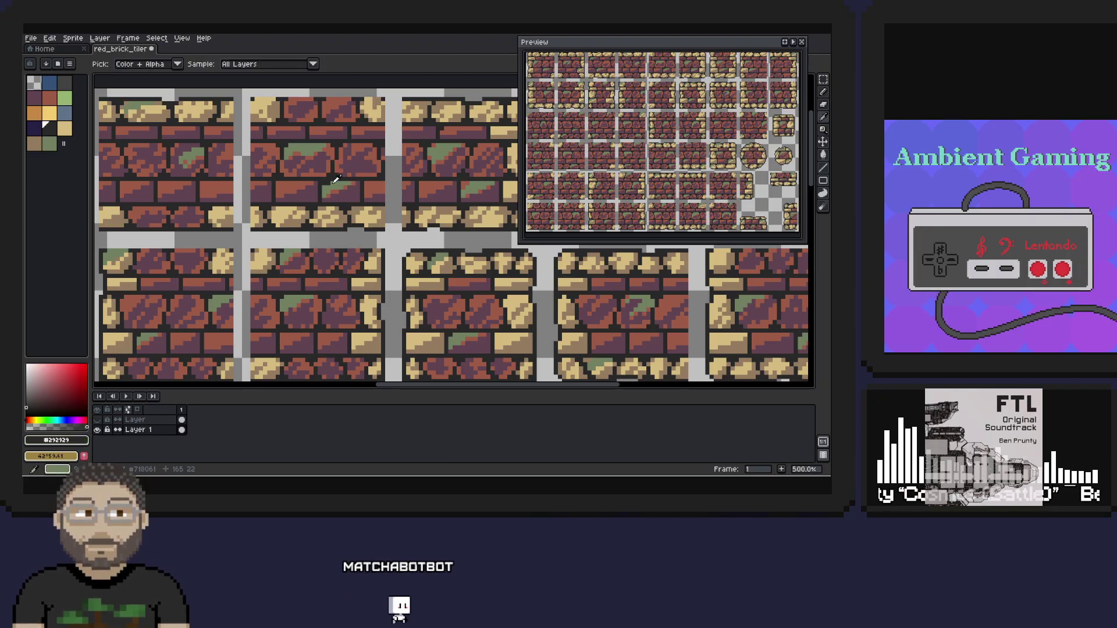
left_click(334, 187, "alt")
- Fill the green moss on the large stone of the fifth second-row tile with sampled brick red
left_click_drag(350, 175, 407, 140)
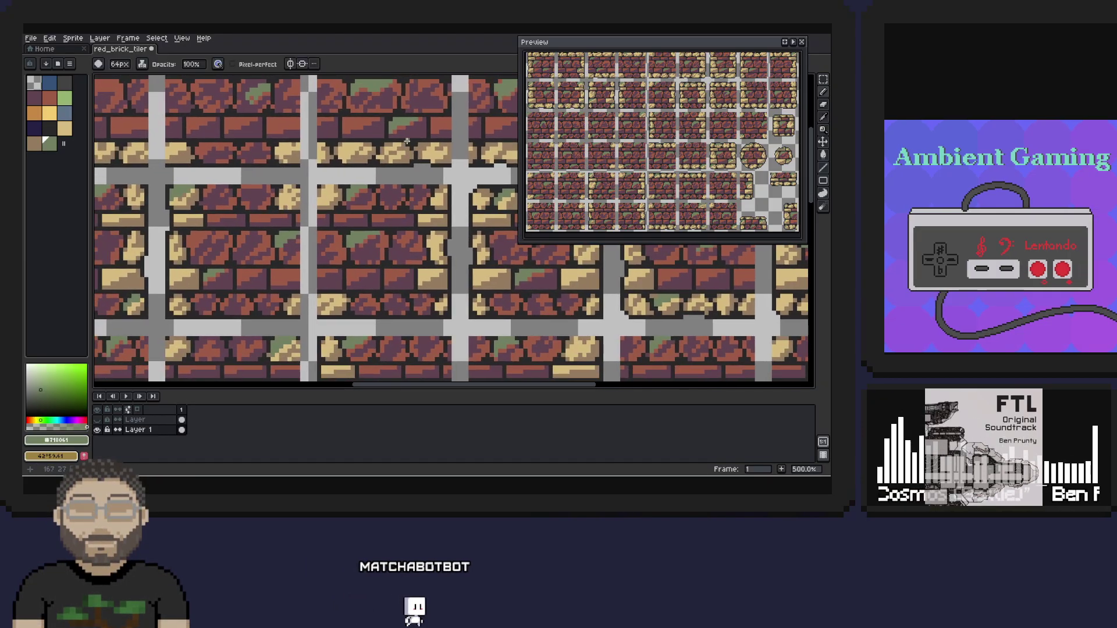
scroll(407, 141, "down", 2)
scroll(407, 141, "left", 2)
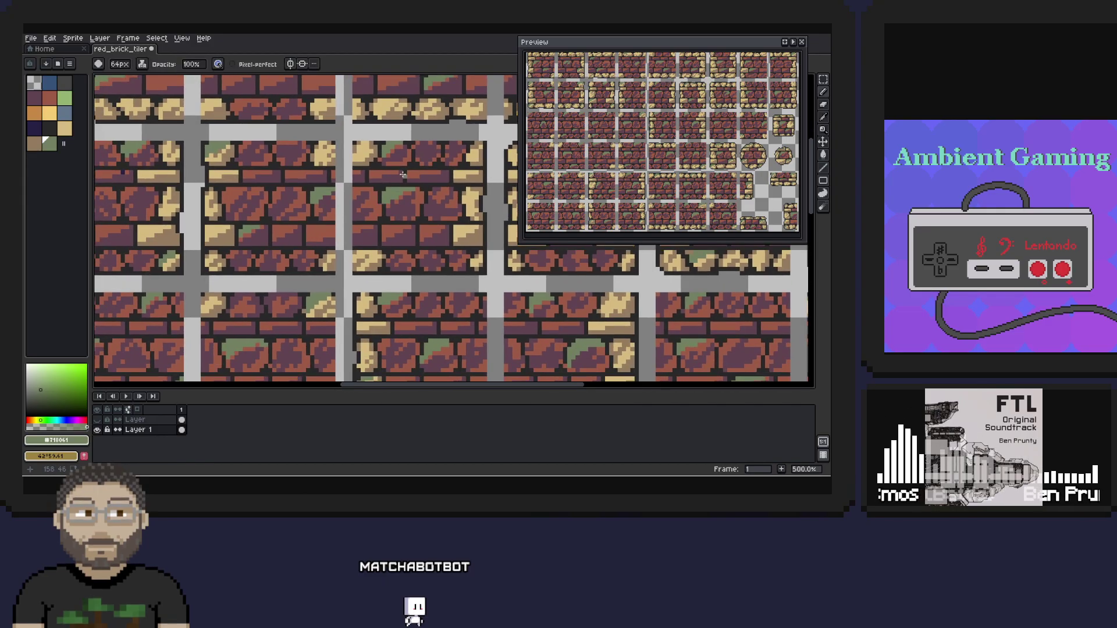
left_click(406, 140, "alt")
left_click(824, 155)
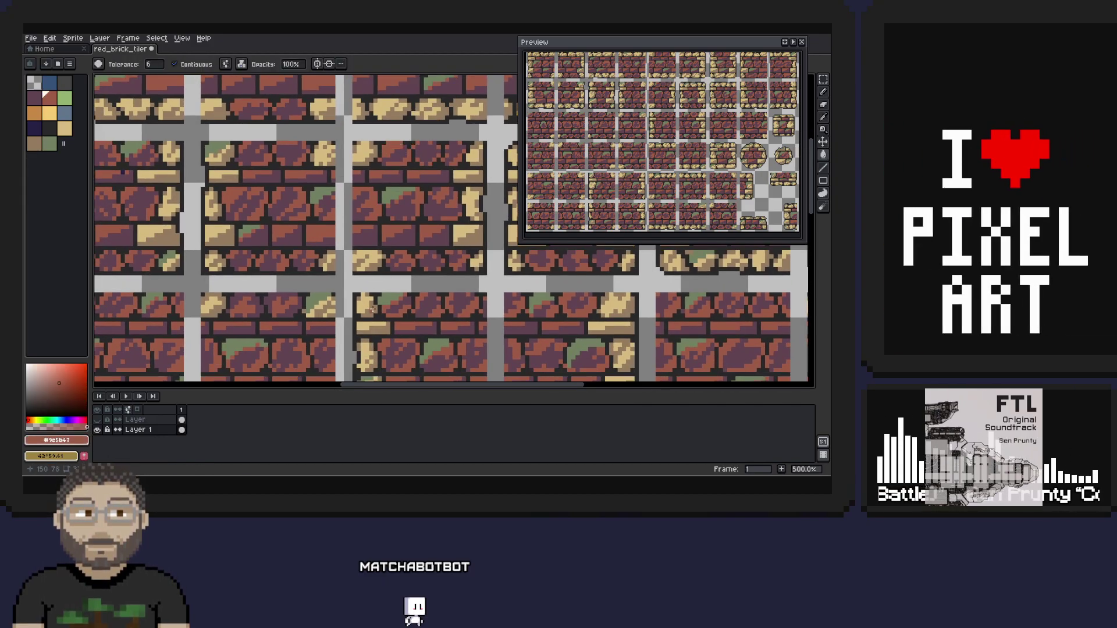
- Add sampled green moss to the lower brick row of the fifth second-row tile and retouch its cream stone with light tan
left_click(404, 184, "alt")
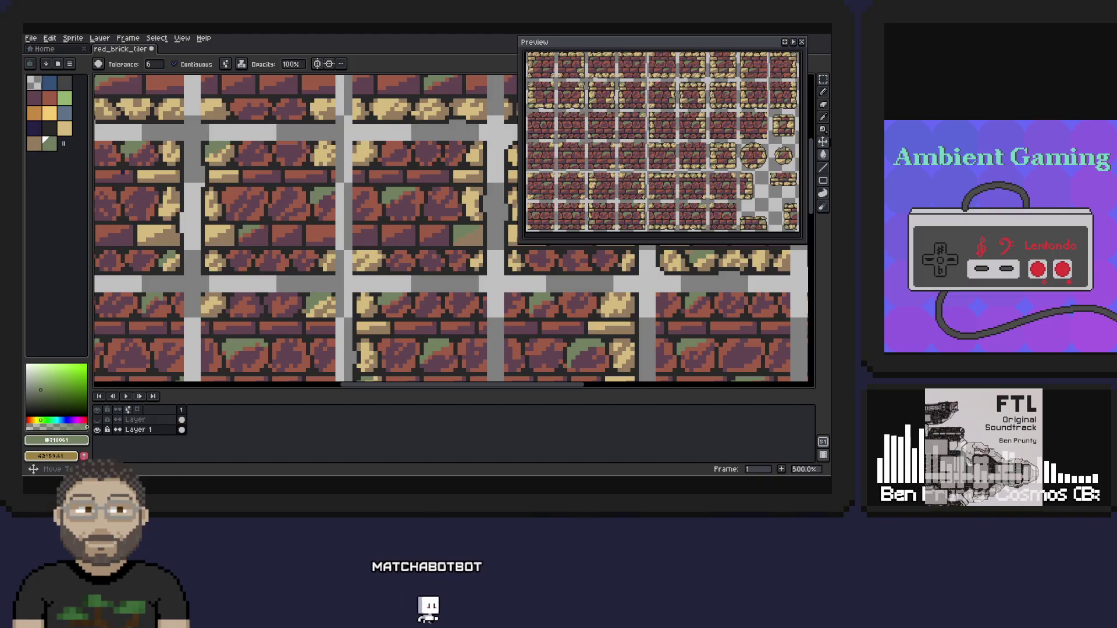
left_click(470, 201, "alt")
left_click(823, 92)
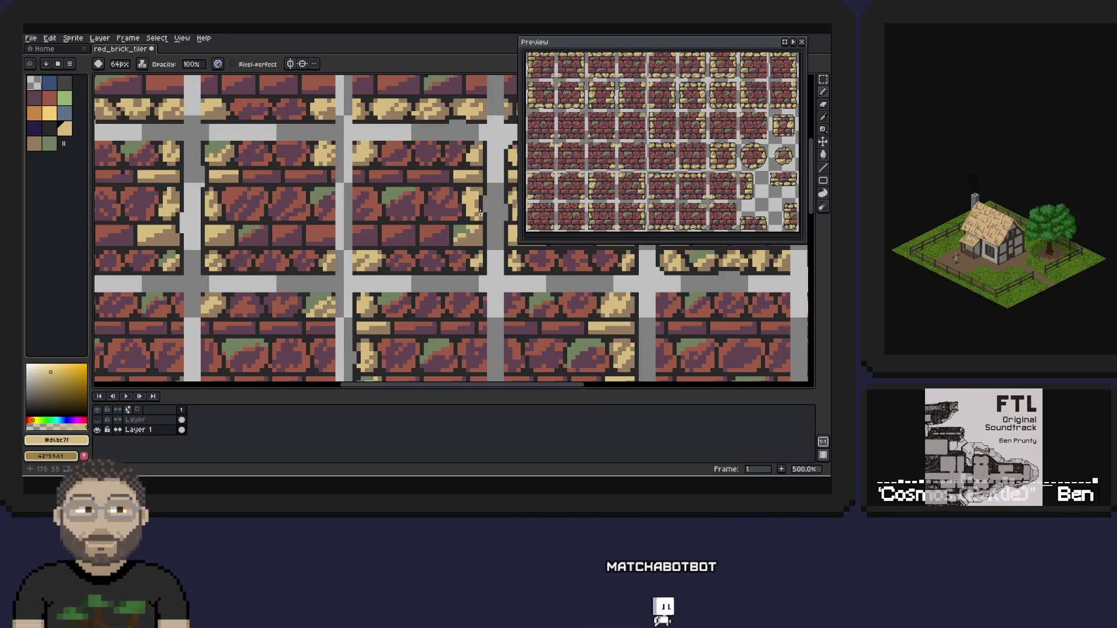
- Retouch the moss and edge of the lower-right cream brick in the fifth second-row tile with sampled green and dark outline gray
left_click(464, 228, "alt")
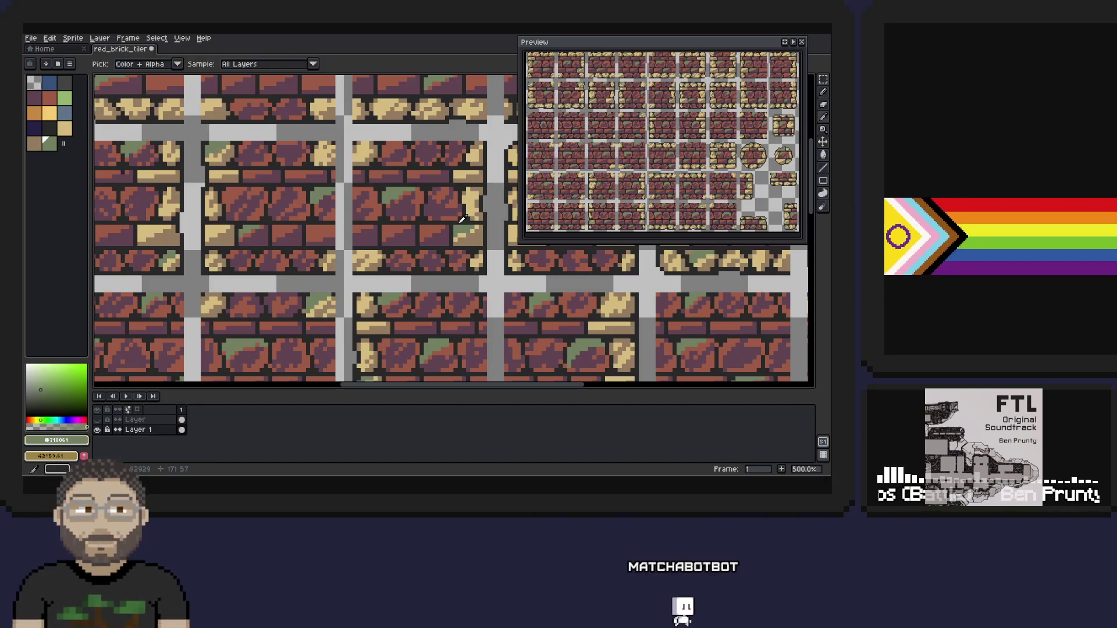
left_click(461, 220, "alt")
left_click_drag(492, 180, 337, 265)
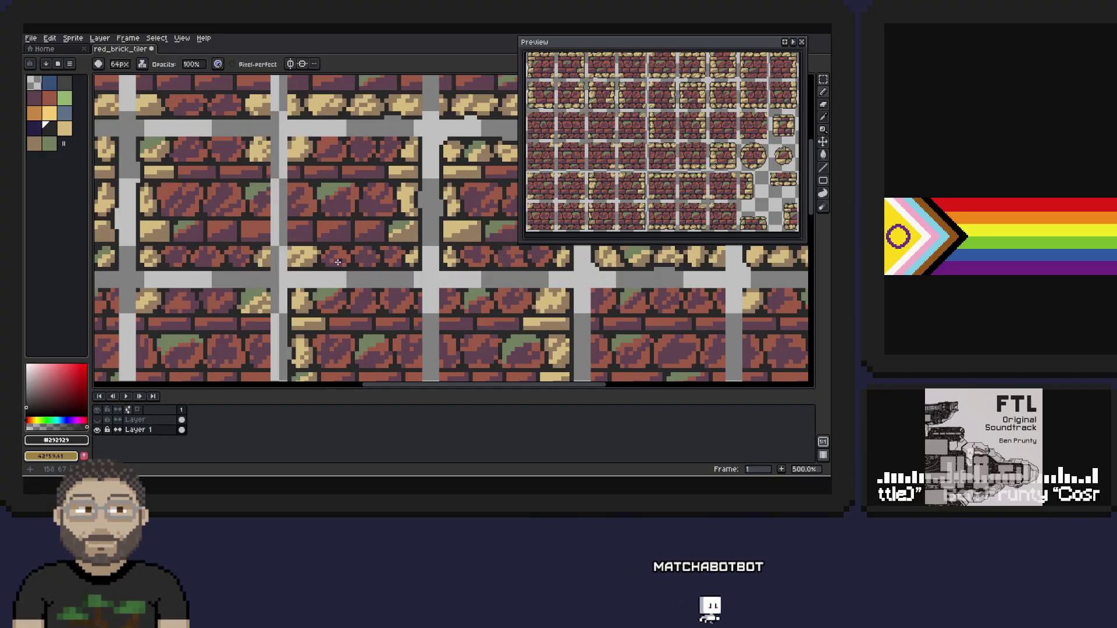
mouse_move(314, 242)
left_mouse_down()
mouse_move(357, 267)
mouse_move(378, 259)
left_mouse_up()
- Fill the green moss on the rightmost large stone of the fourth second-row tile with sampled brick red
key("i")
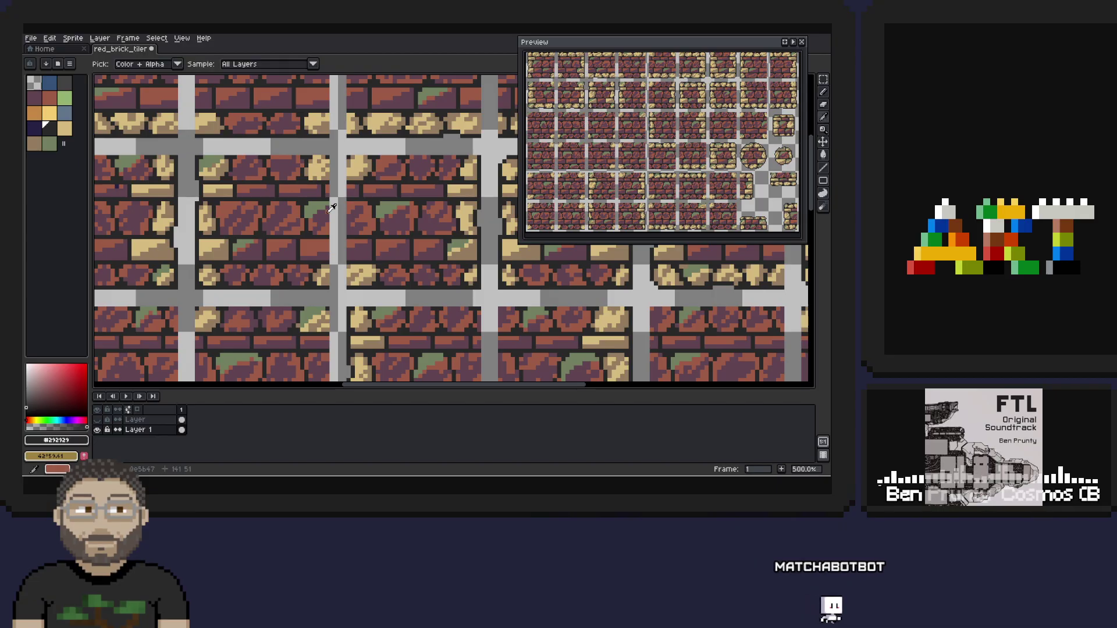
left_click(320, 227)
key("b")
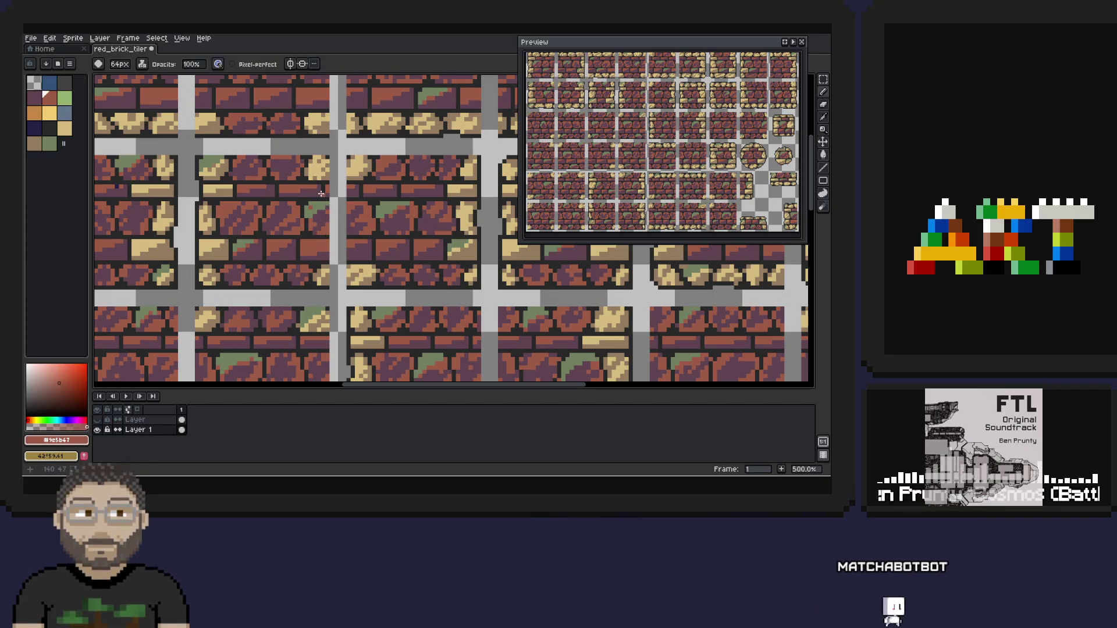
left_click(821, 154)
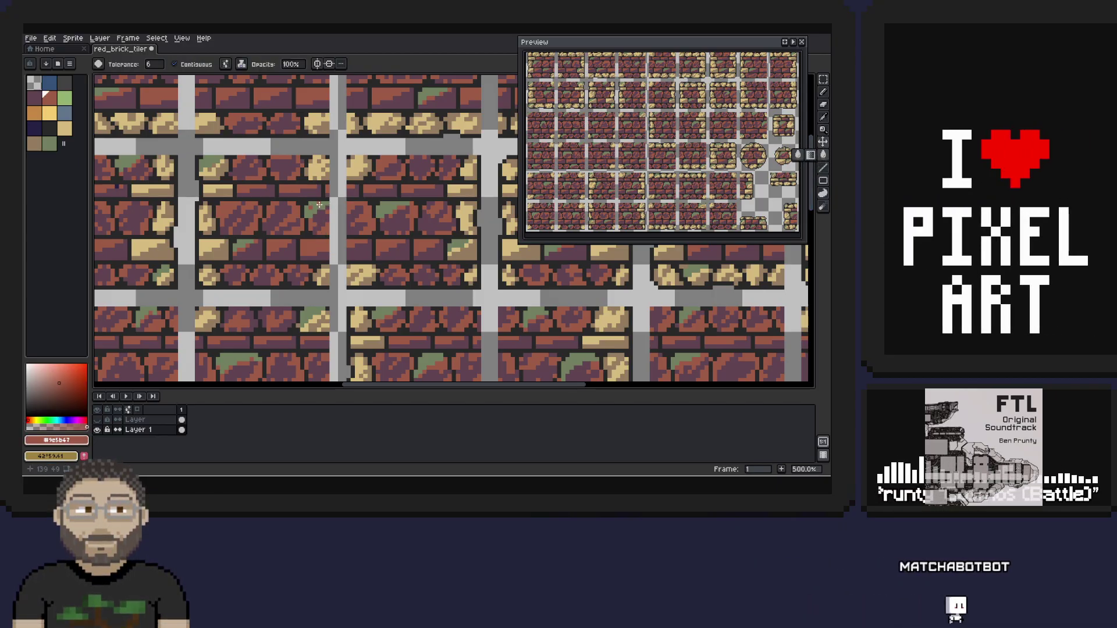
key("space")
mouse_move(319, 205)
left_mouse_down()
mouse_move(435, 214)
mouse_move(440, 257)
left_mouse_up()
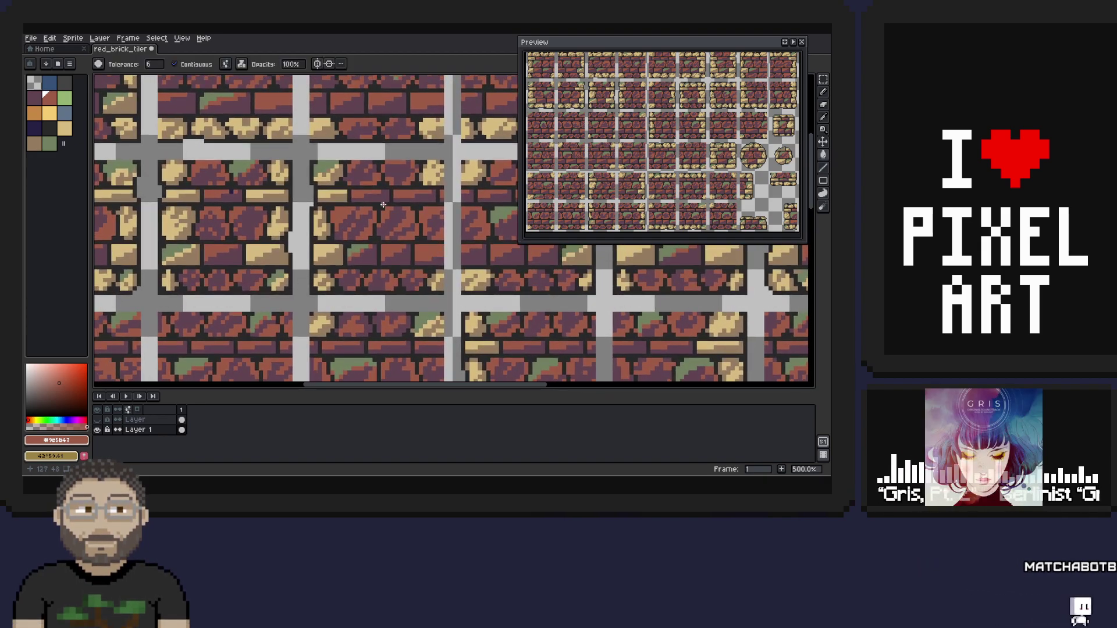
- Paint a sampled green moss patch on a large stone of the third second-row tile and retouch it with sampled brick red
key("space")
left_click_drag(356, 251, 513, 251)
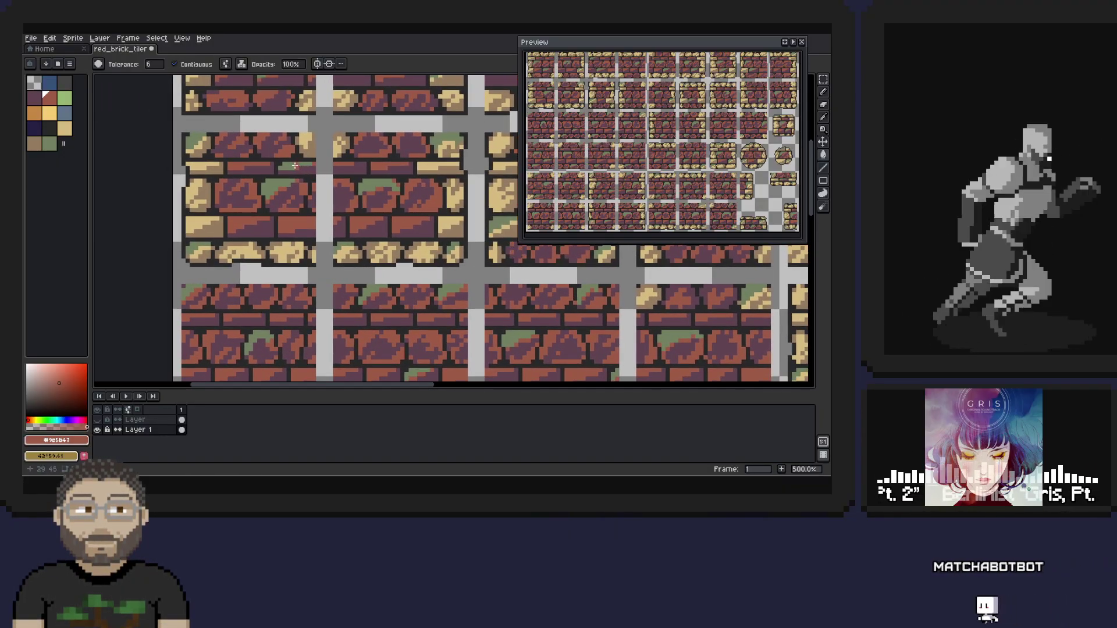
key("space")
left_click_drag(410, 263, 227, 255)
key("space")
left_click_drag(442, 168, 417, 186)
left_click(383, 272, "alt")
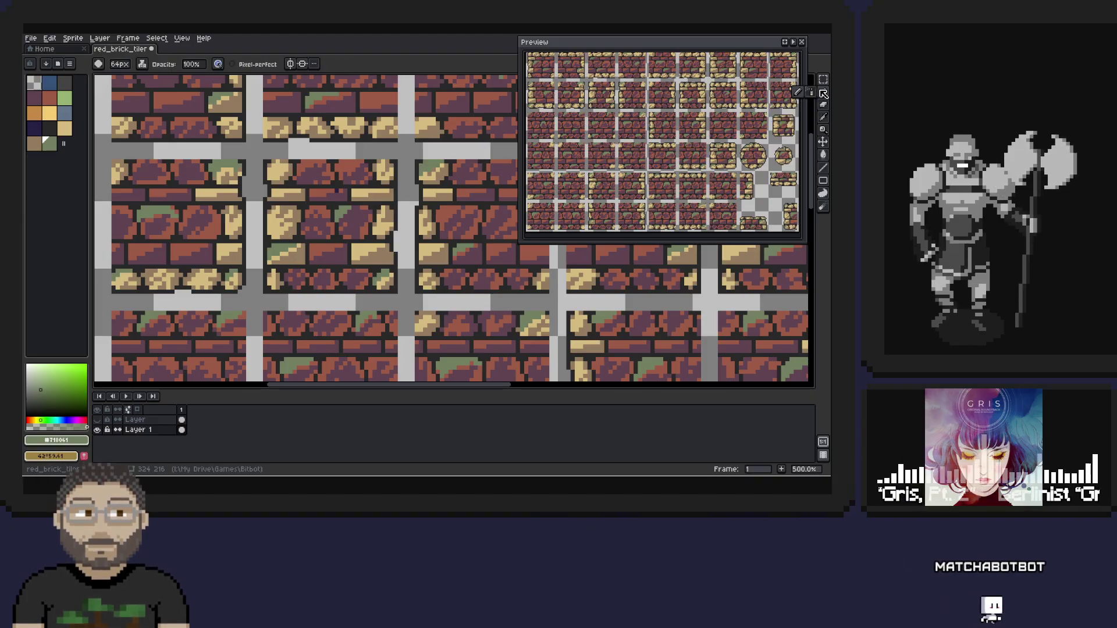
left_click(350, 212, "alt")
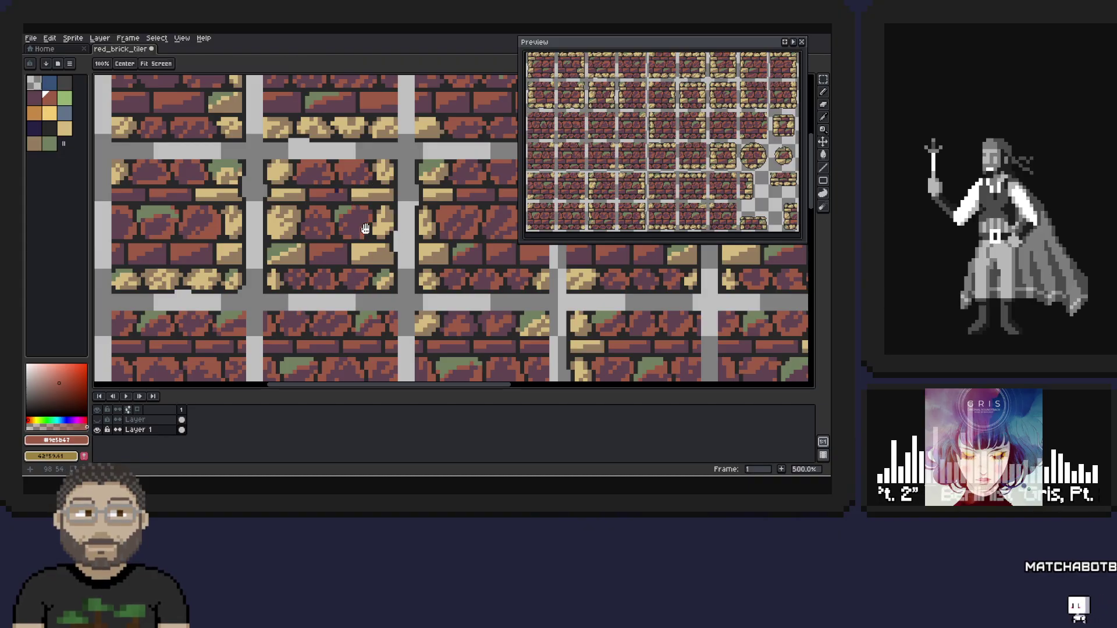
left_click_drag(430, 166, 485, 145)
left_click(334, 233, "alt")
- Cover the moss on the top-right stone of the second second-row tile with light tan and retouch its shading with darker tan
left_click_drag(361, 250, 460, 227)
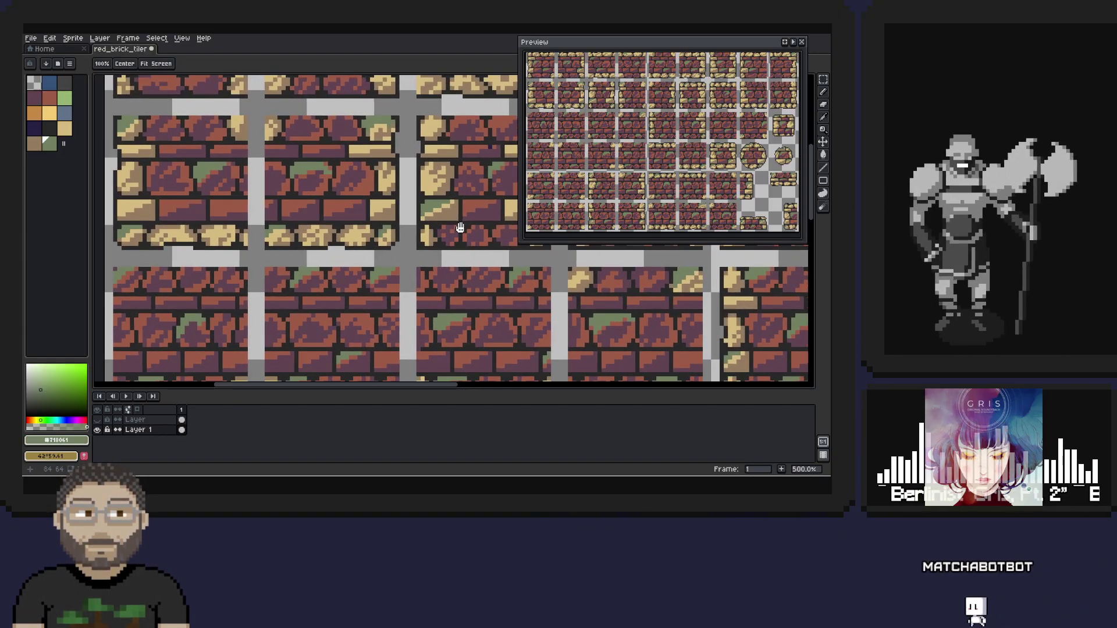
left_click(378, 235, "alt")
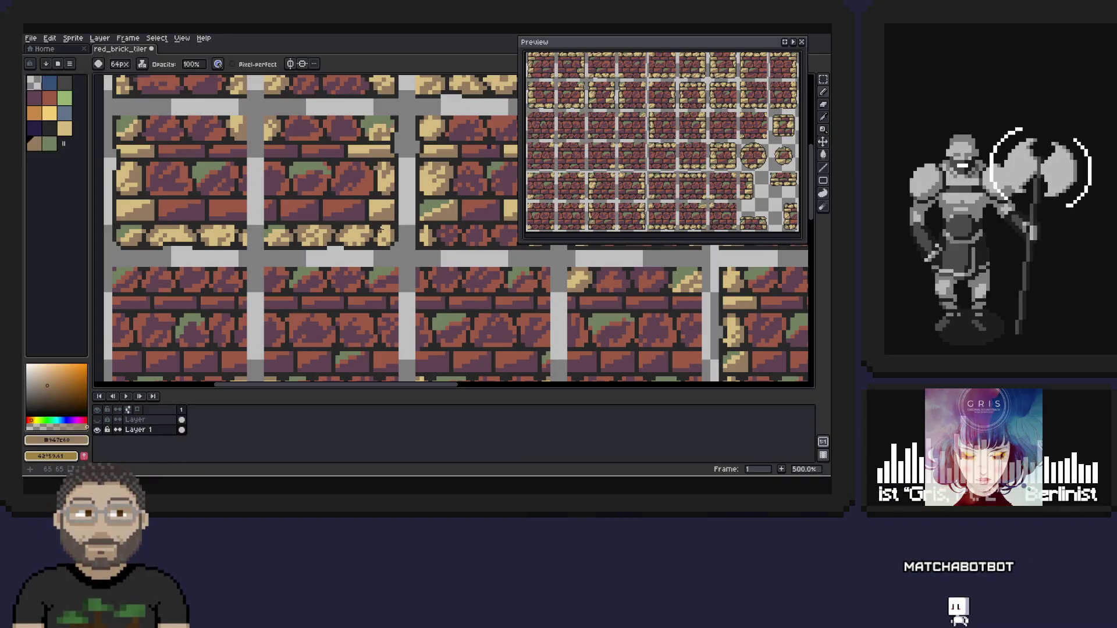
left_click_drag(382, 261, 446, 270)
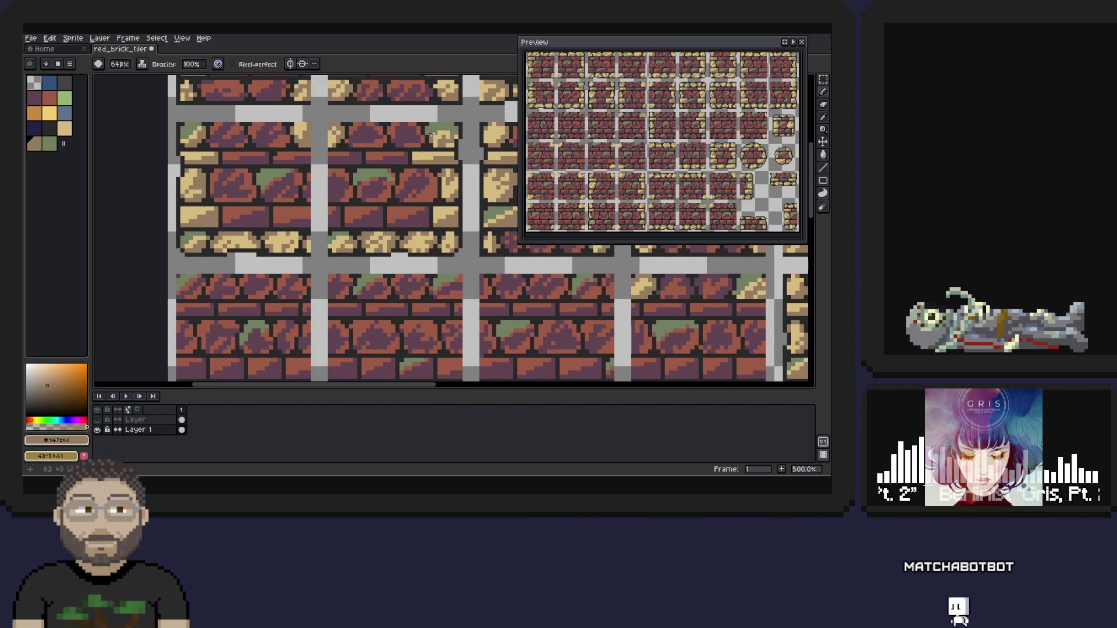
left_click(823, 154)
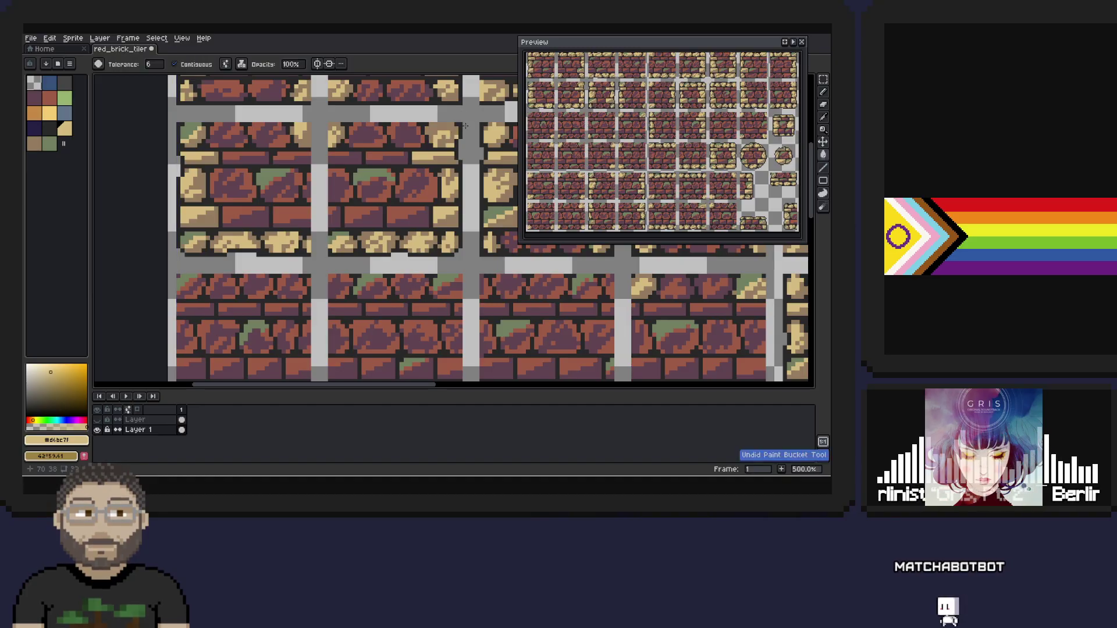
left_click(824, 92)
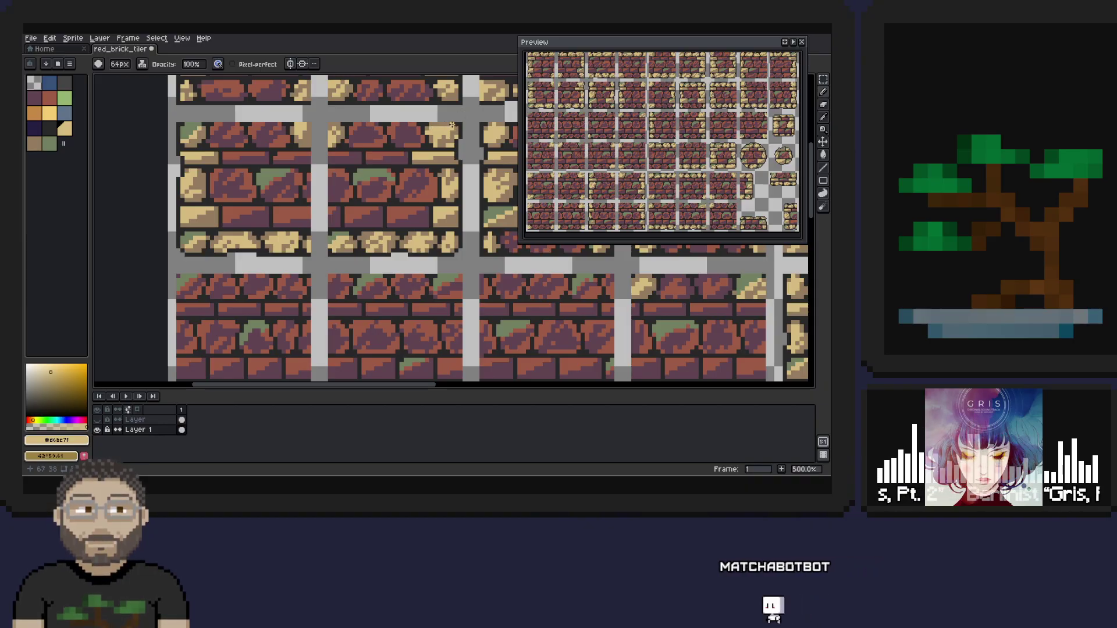
left_click(436, 137, "alt")
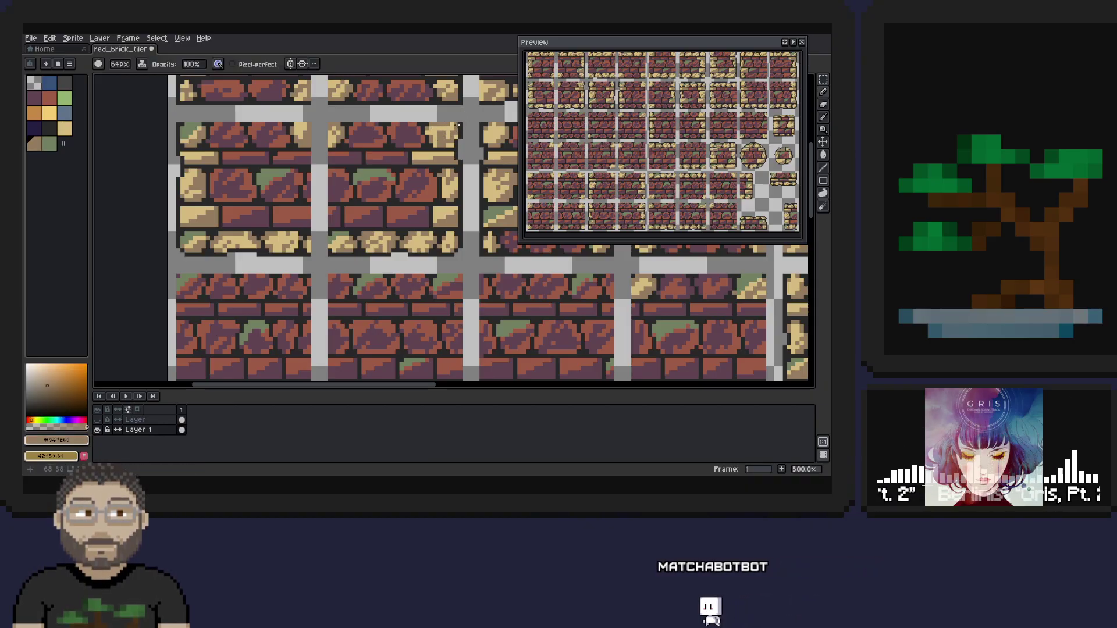
left_click(456, 124, "alt")
left_click_drag(405, 176, 446, 188)
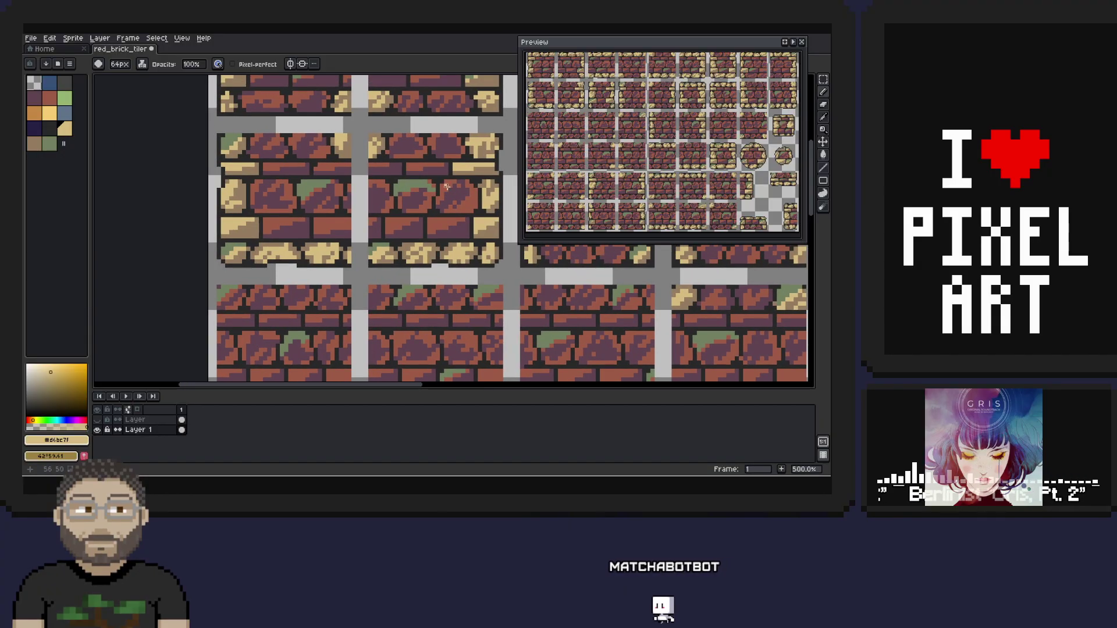
left_click(476, 155, "alt")
- Fill the green moss on the top-left stone of the first third-row tile with sampled brick red
left_click_drag(497, 130, 331, 174)
mouse_move(309, 289)
left_mouse_down()
mouse_move(414, 256)
mouse_move(341, 229)
mouse_move(305, 168)
left_mouse_up()
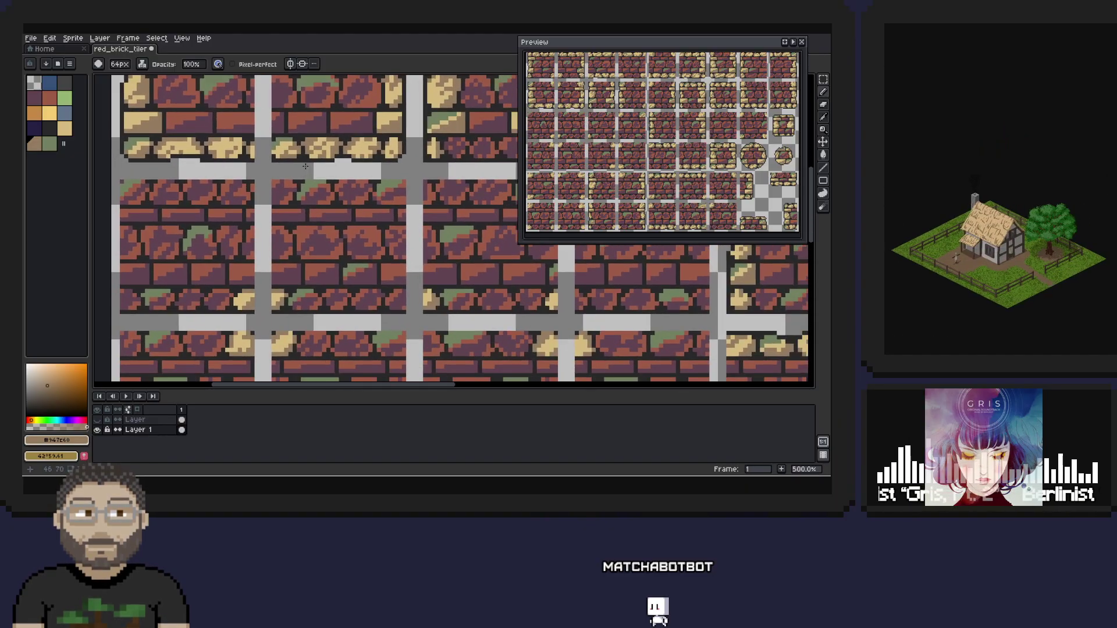
left_click_drag(368, 275, 427, 240)
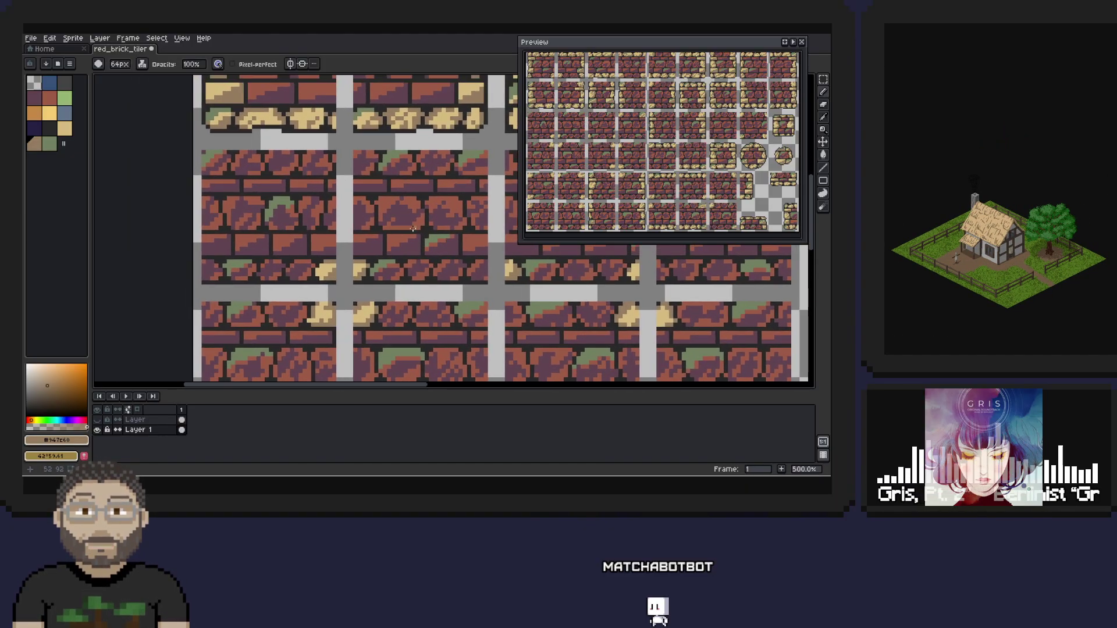
left_click_drag(388, 231, 314, 243)
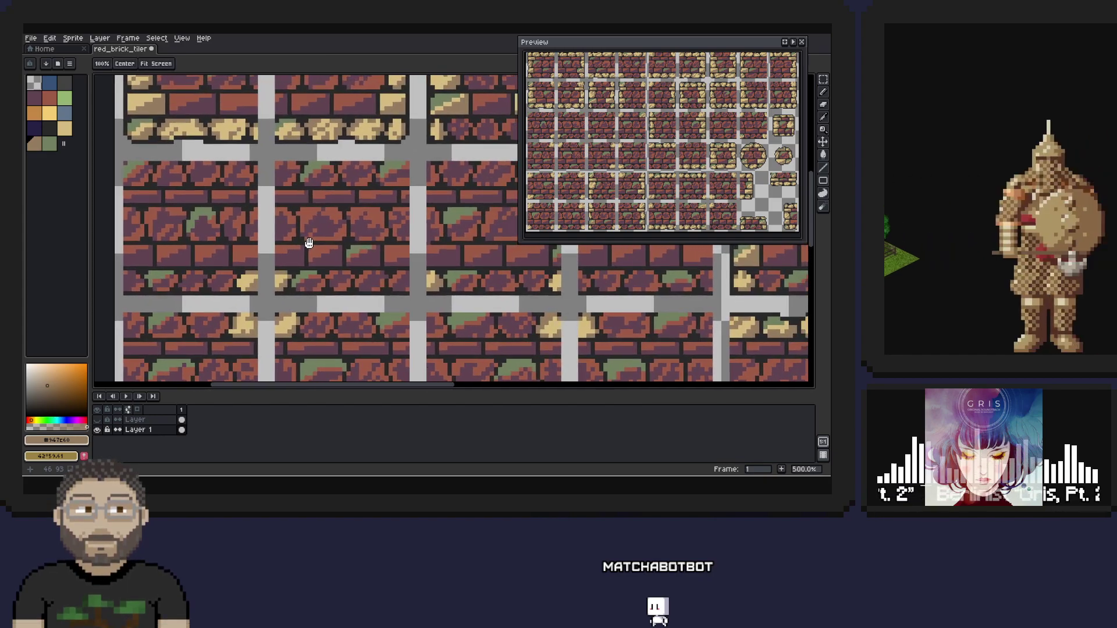
key("i")
left_click(144, 165)
key("g")
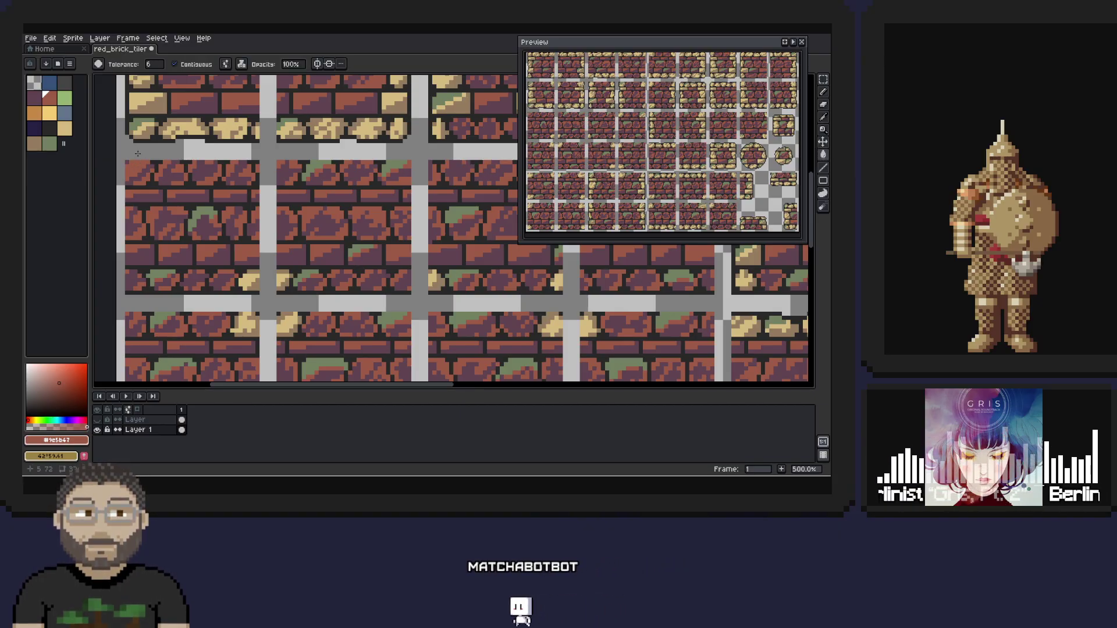
- Paint sampled green moss on the right narrow brick and the left large stone of the first third-row tile
left_click_drag(329, 243, 346, 179)
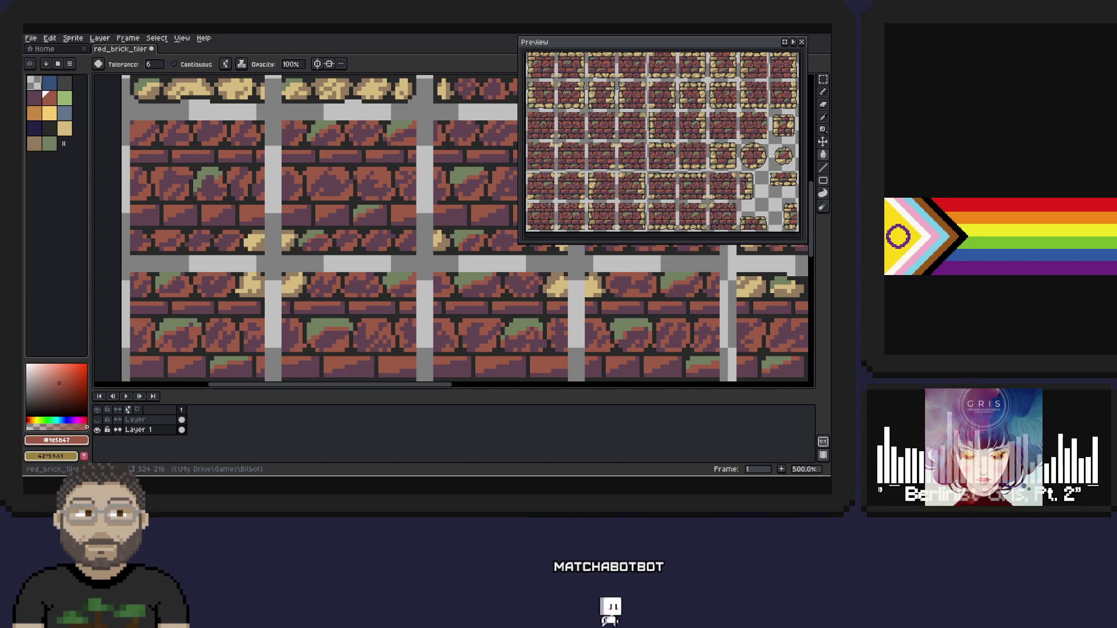
scroll(379, 196, "left", 5)
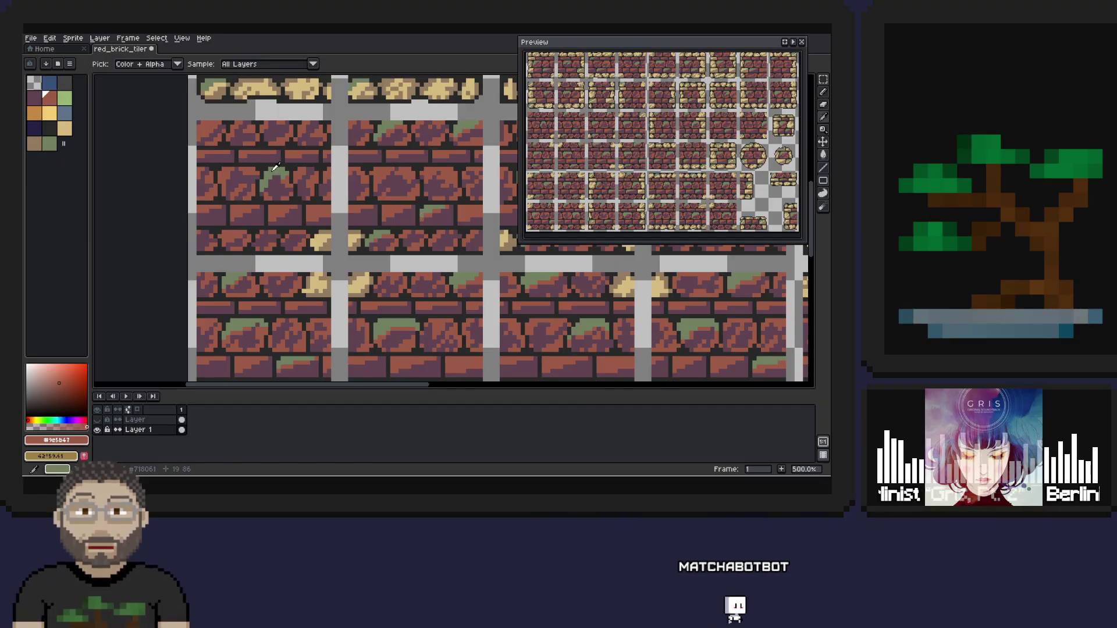
left_click(276, 171, "alt")
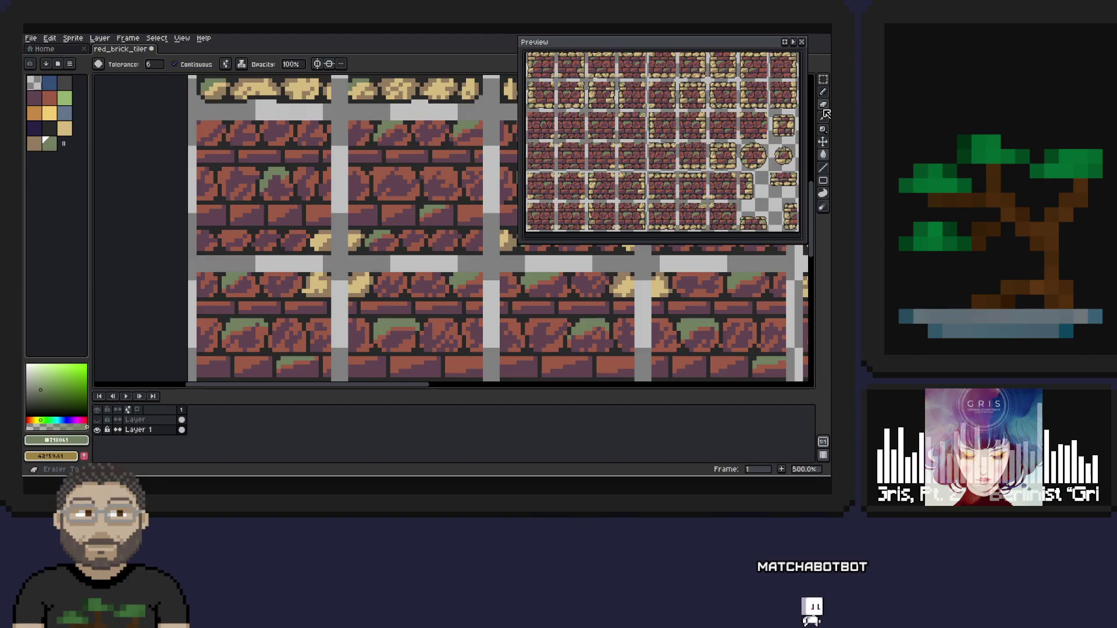
key("alt")
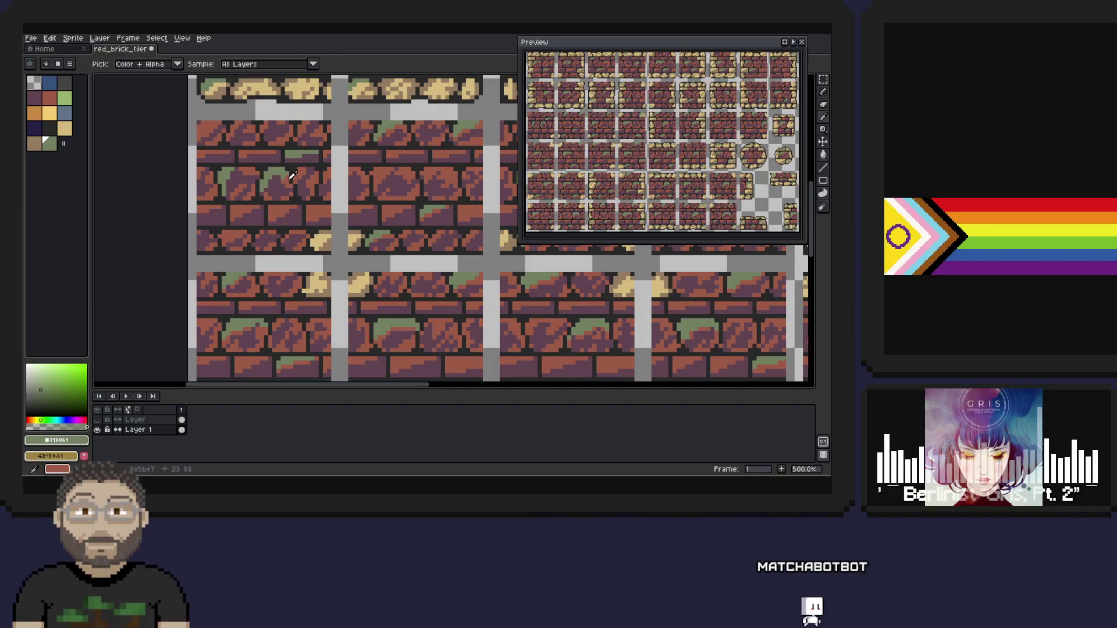
- Fill the old moss on the second large stone of the first third-row tile with sampled brick red
left_click(283, 167, "alt")
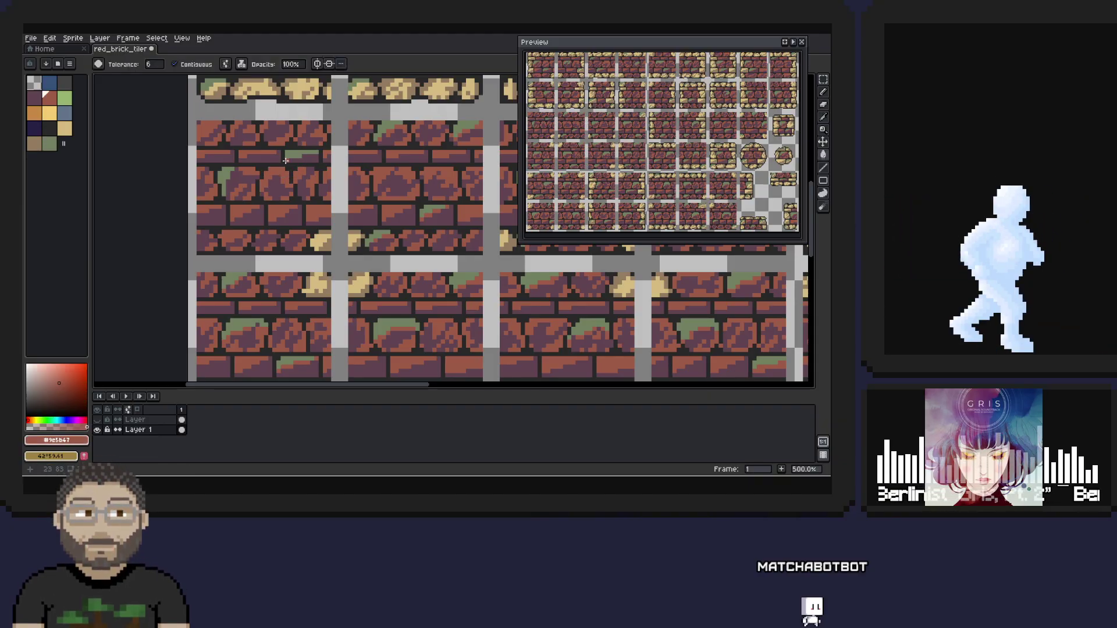
key("alt")
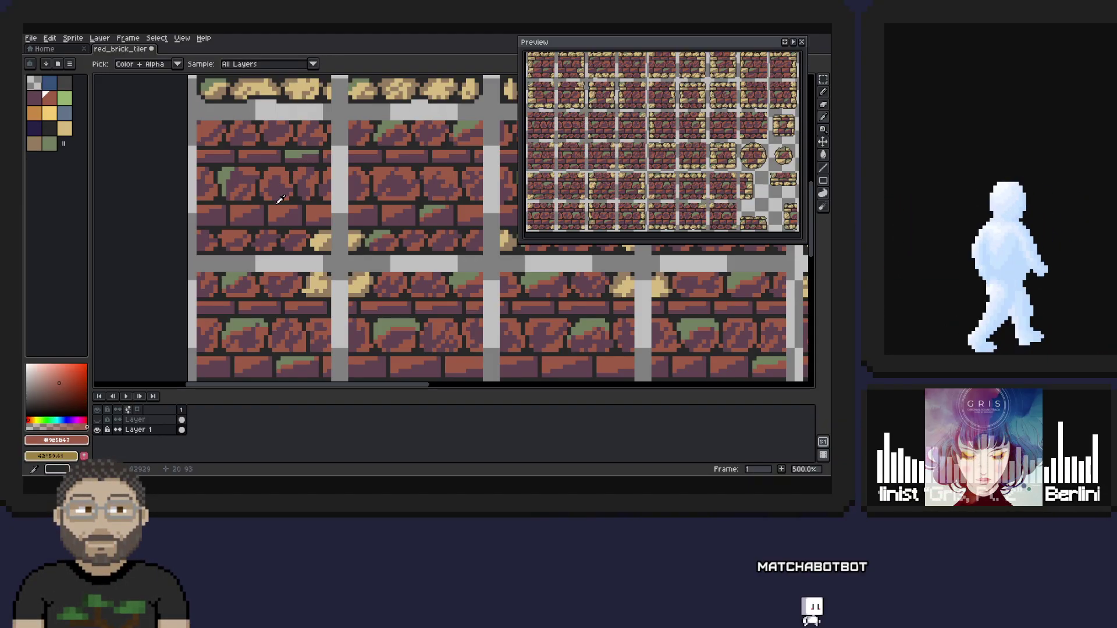
key("alt")
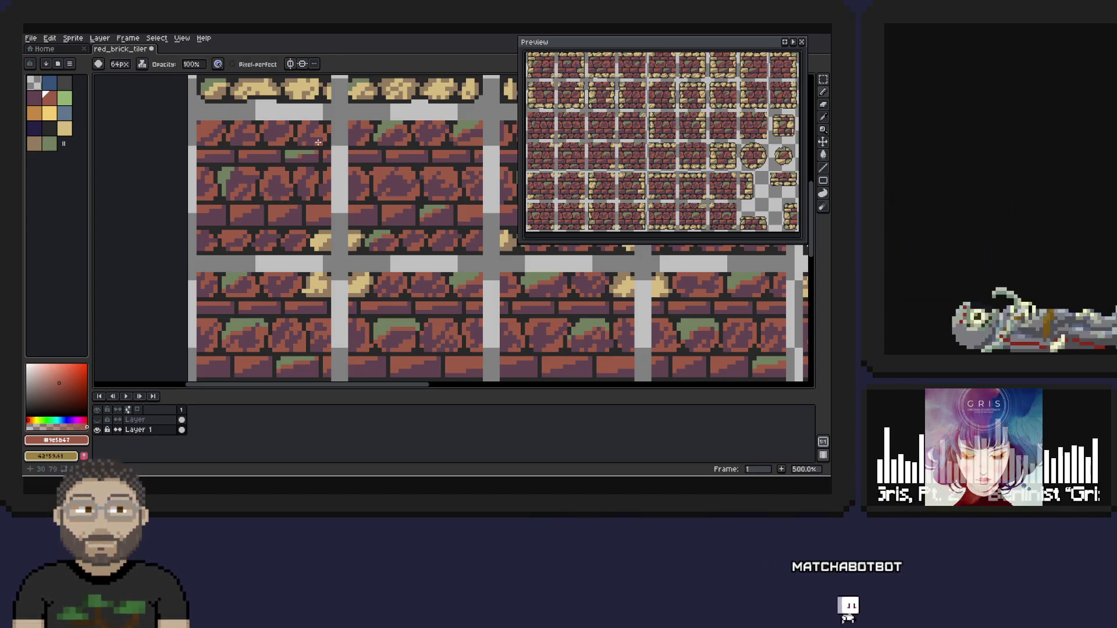
- Retouch the edges of the new moss patches in the first third-row tile with sampled dark outline gray and brick red
left_click(288, 147, "alt")
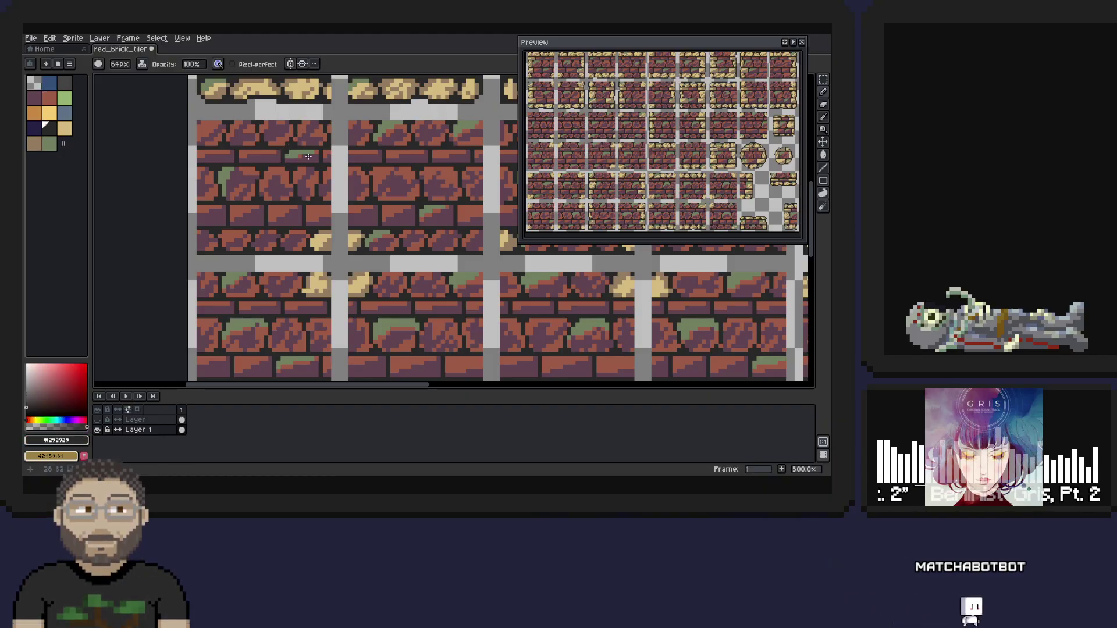
left_click_drag(238, 166, 291, 181)
key("alt")
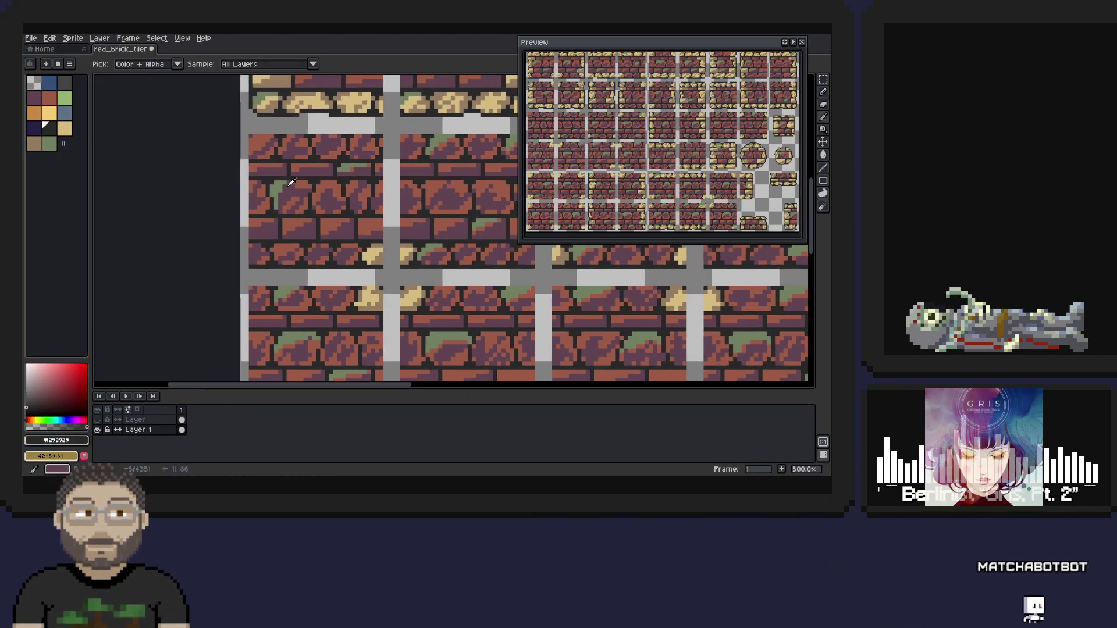
left_click(285, 185, "alt")
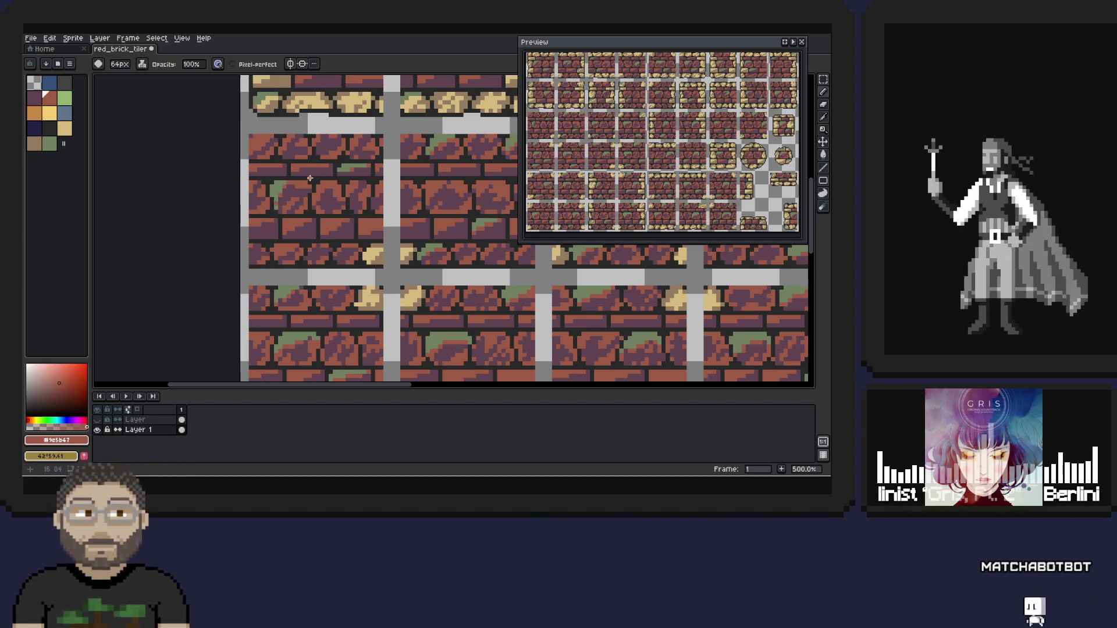
- Fill the green moss on the top-row stone of the second third-row tile with sampled brick red
mouse_move(328, 223)
left_mouse_down()
mouse_move(370, 202)
mouse_move(257, 199)
left_mouse_up()
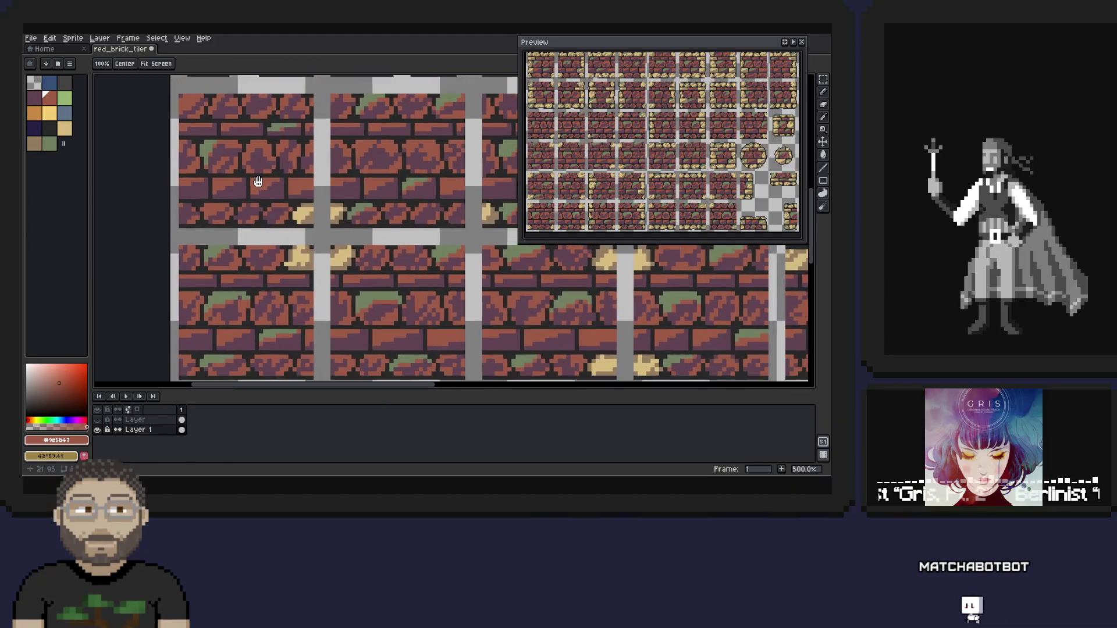
left_click_drag(346, 263, 263, 260)
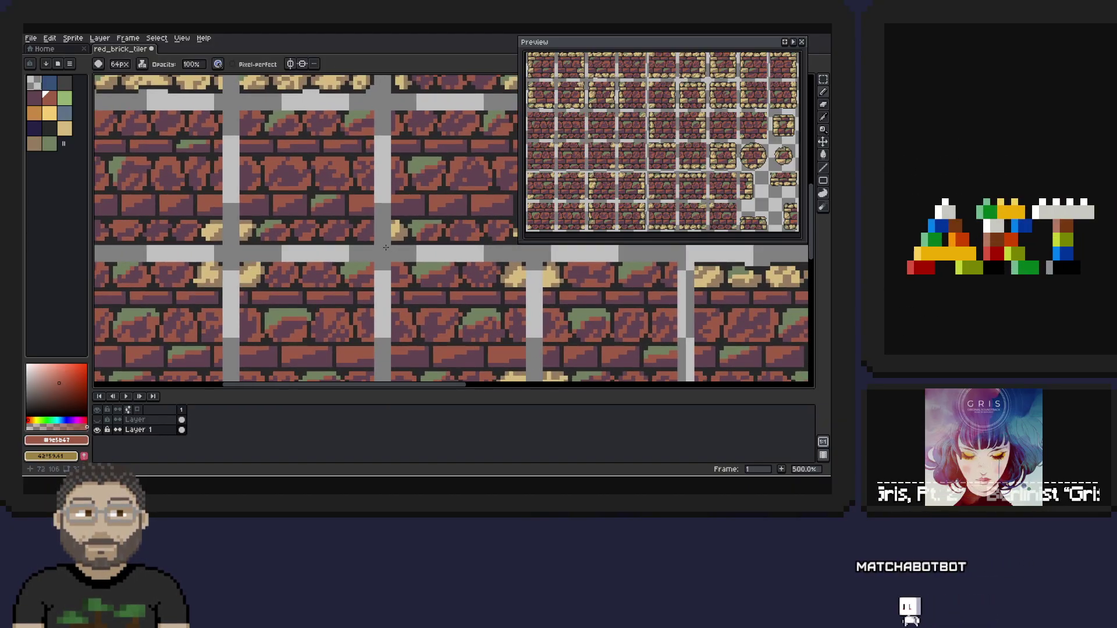
left_click(823, 154)
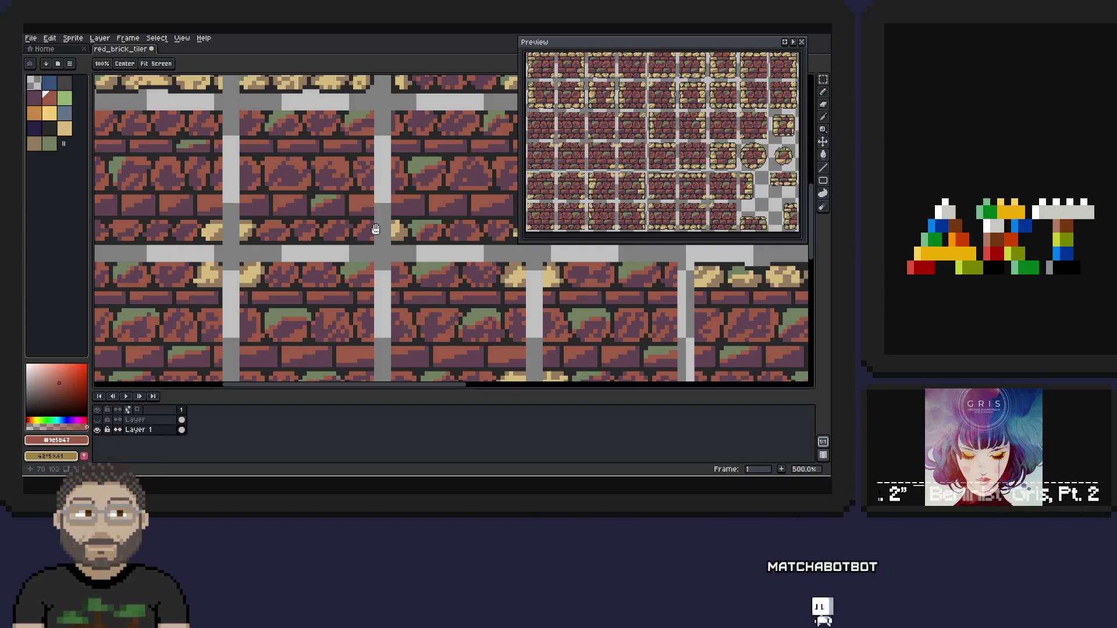
left_click_drag(269, 226, 262, 250)
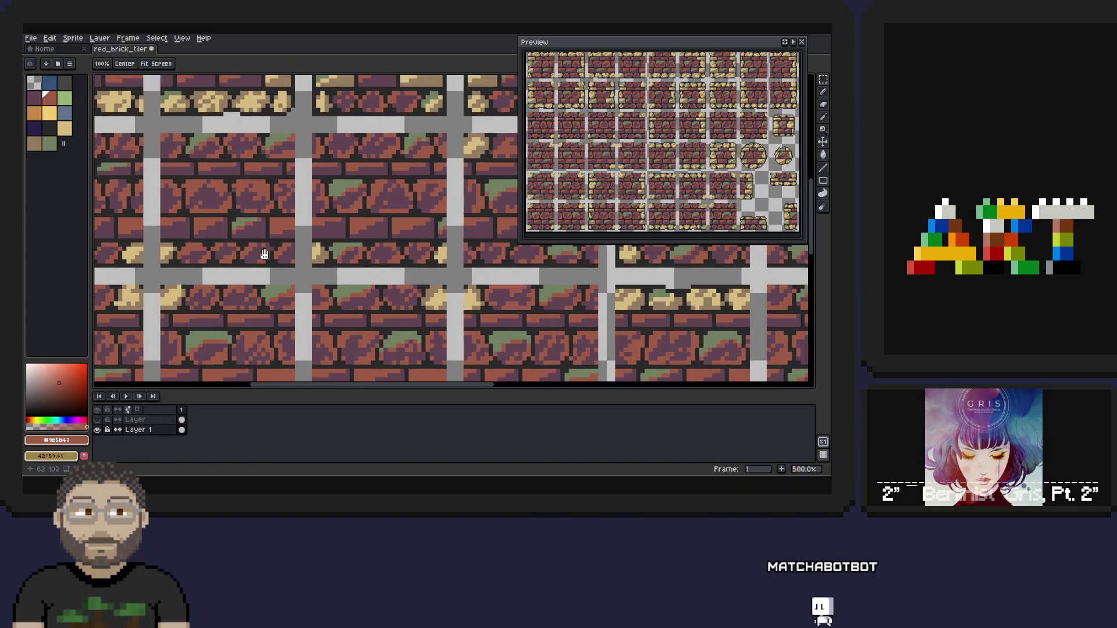
left_click(206, 141, "alt")
left_click(214, 139, "alt")
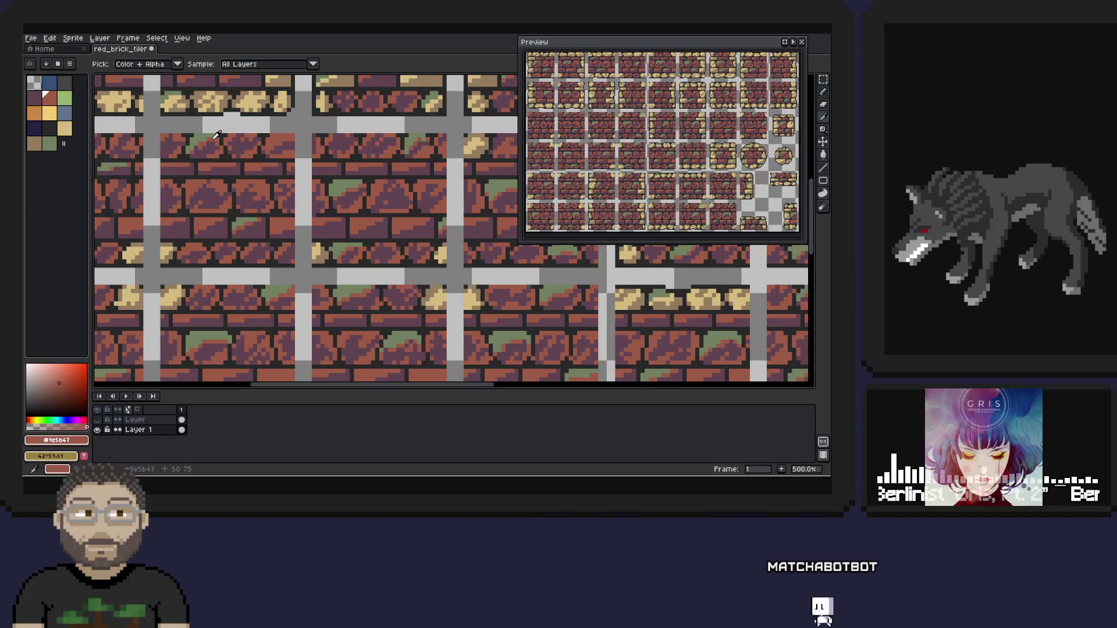
left_click(201, 138)
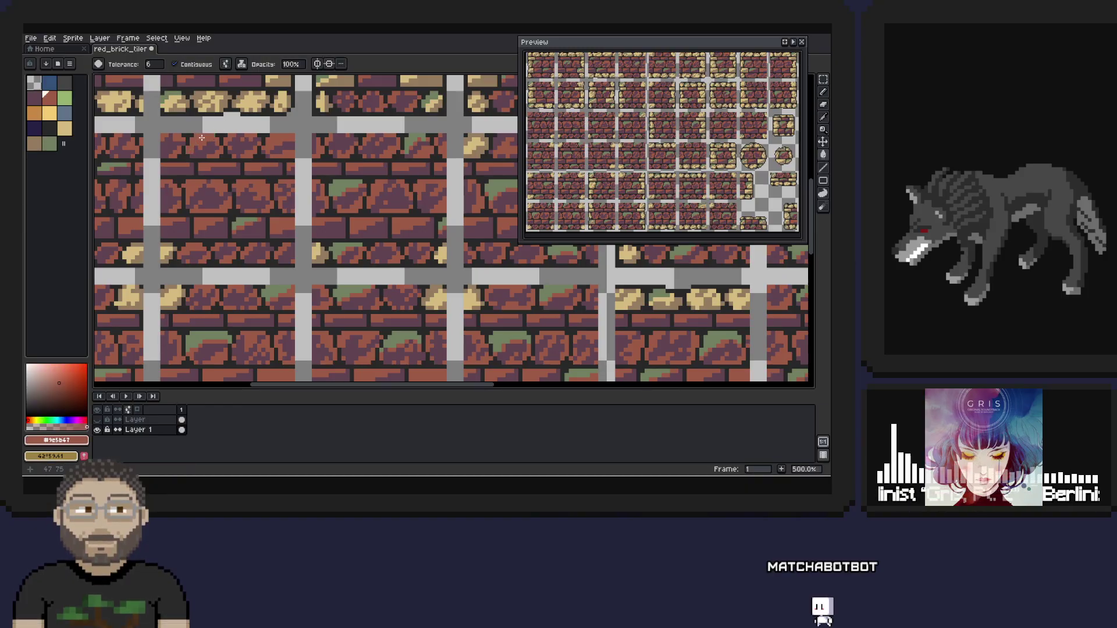
- Paint sampled green moss on the left large stone of the second third-row tile and retouch its edge with sampled brick red
key("alt")
left_click(249, 221, "alt")
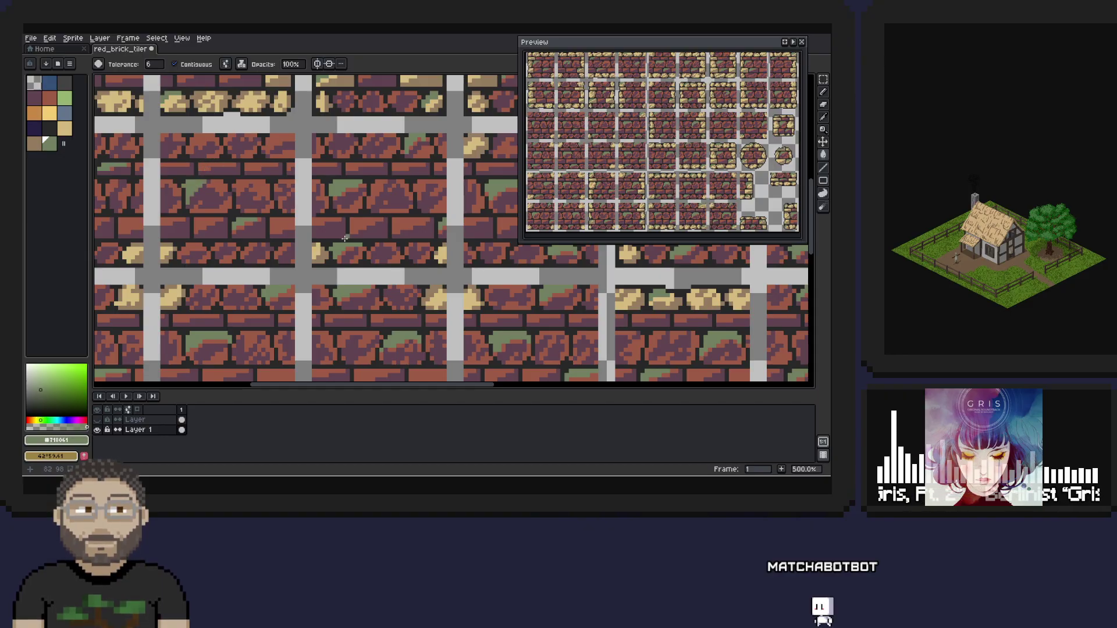
left_click(823, 93)
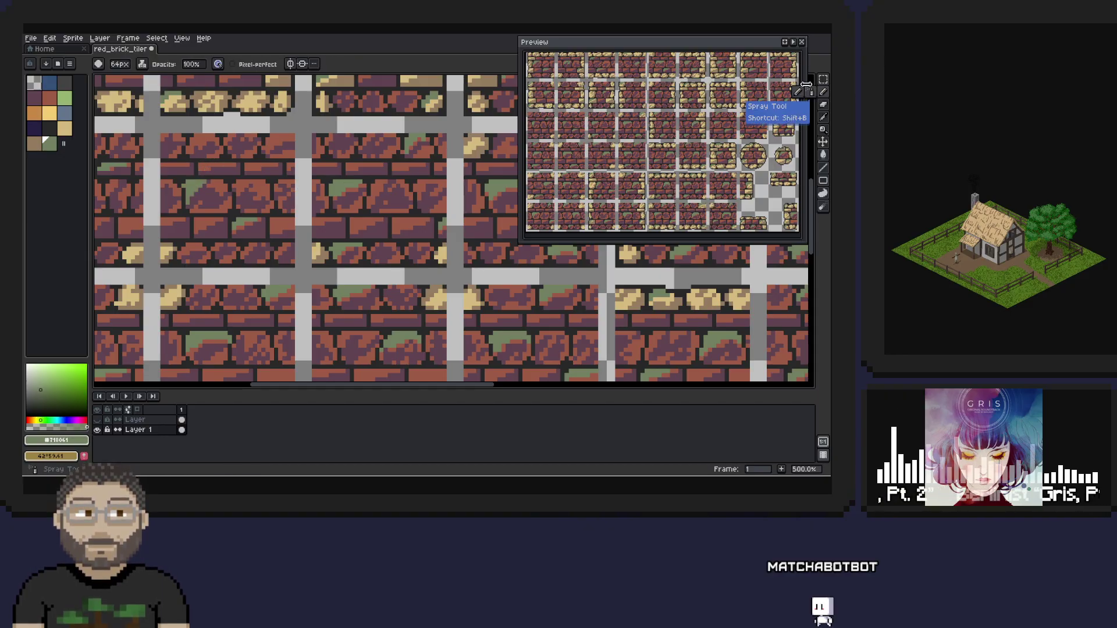
left_click(204, 185, "alt")
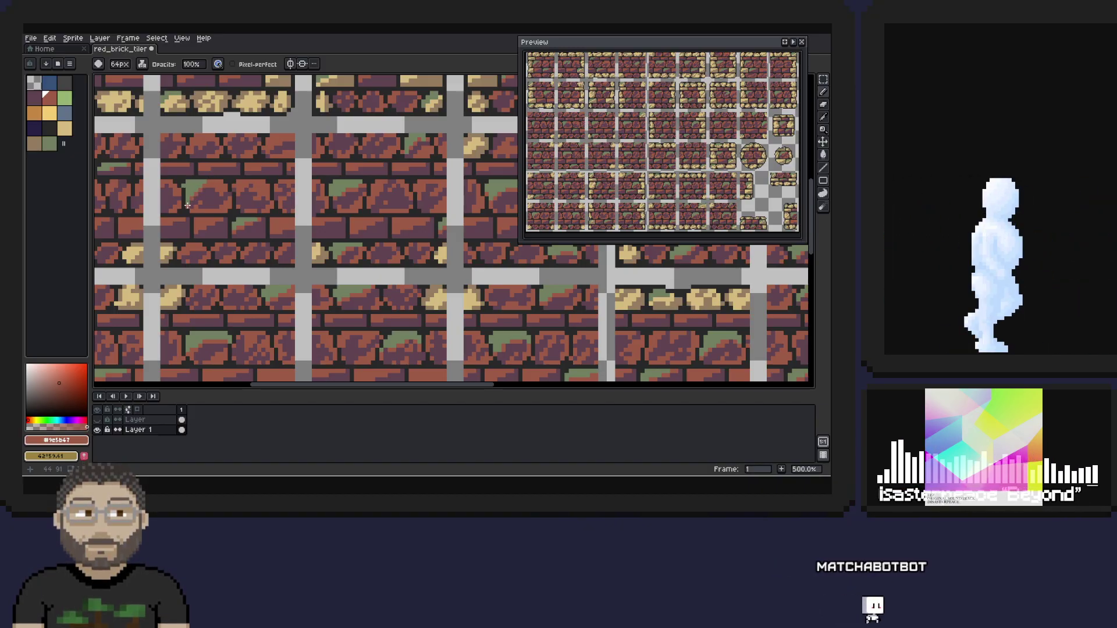
- Cover the top stone's moss with brick red in the third third-row tile, and paint sampled green moss on its right narrow brick
scroll(247, 201, "right", 3)
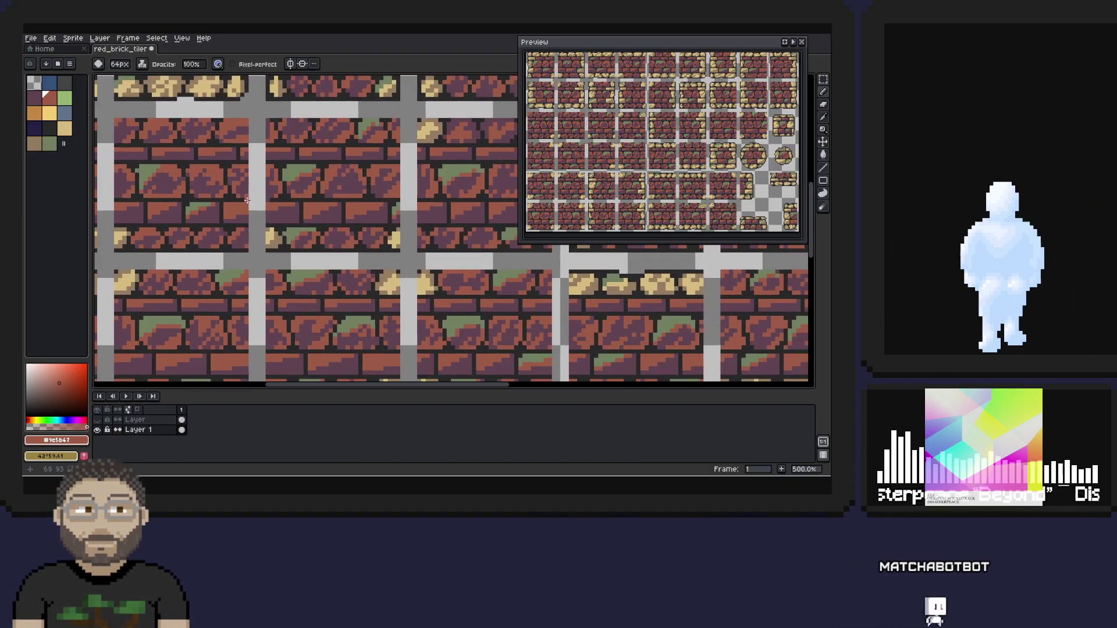
scroll(352, 217, "left", 1)
key("alt")
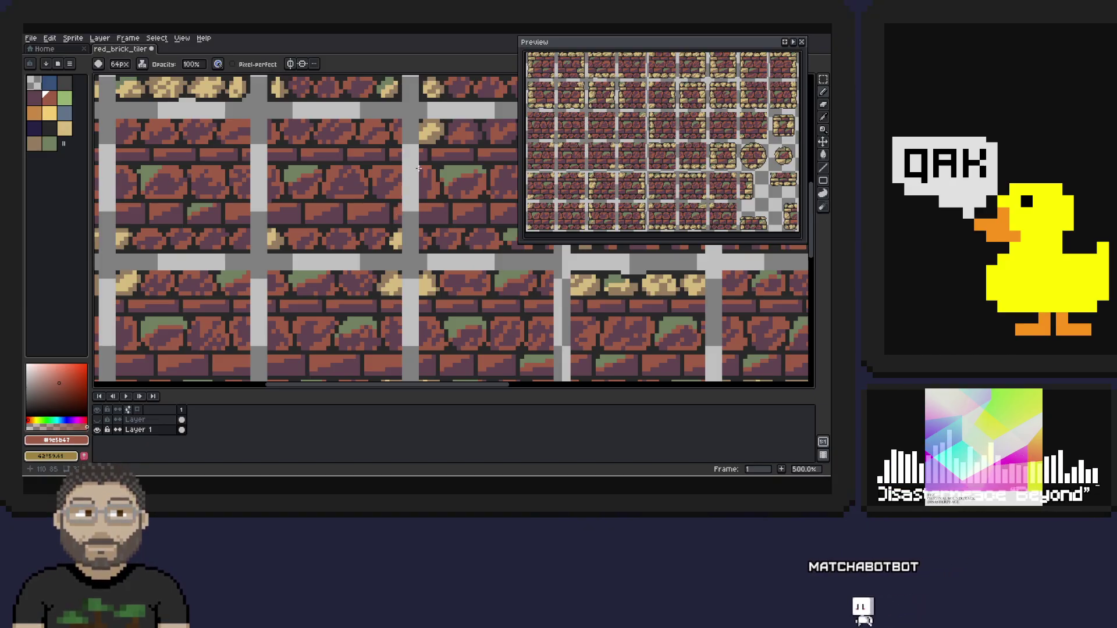
left_click(353, 208, "alt")
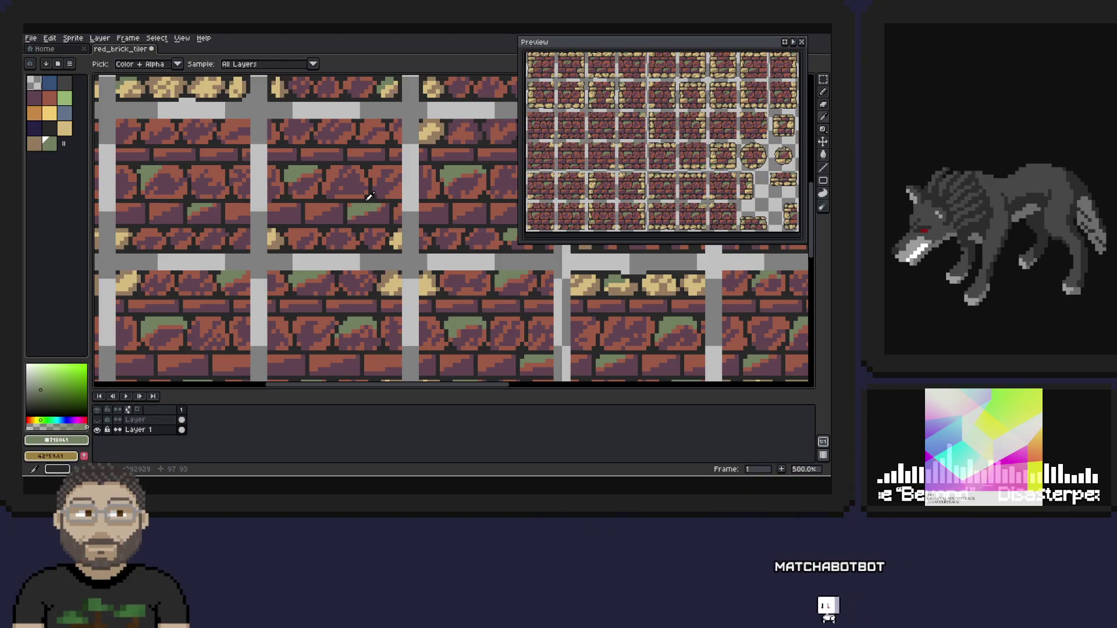
left_click(365, 244, "alt")
- Cover the moss on the fourth tile's lower small stone and the top stones of the fifth and sixth third-row tiles with sampled brick red
left_click_drag(365, 247, 218, 236)
mouse_move(378, 224)
left_mouse_down()
mouse_move(351, 226)
mouse_move(359, 214)
left_mouse_up()
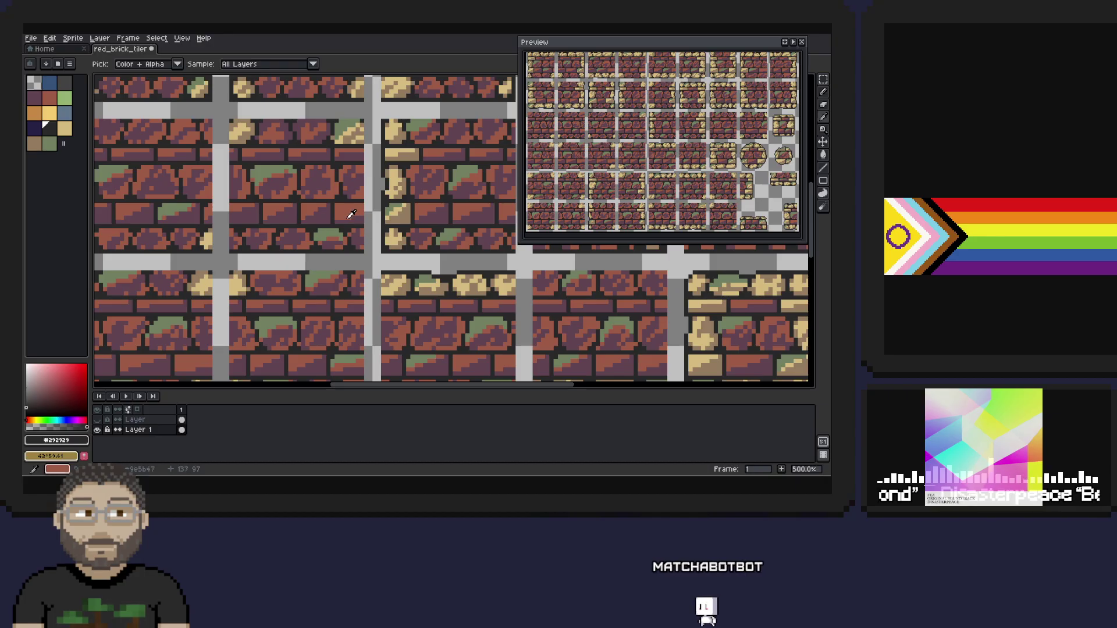
left_click(319, 237, "alt")
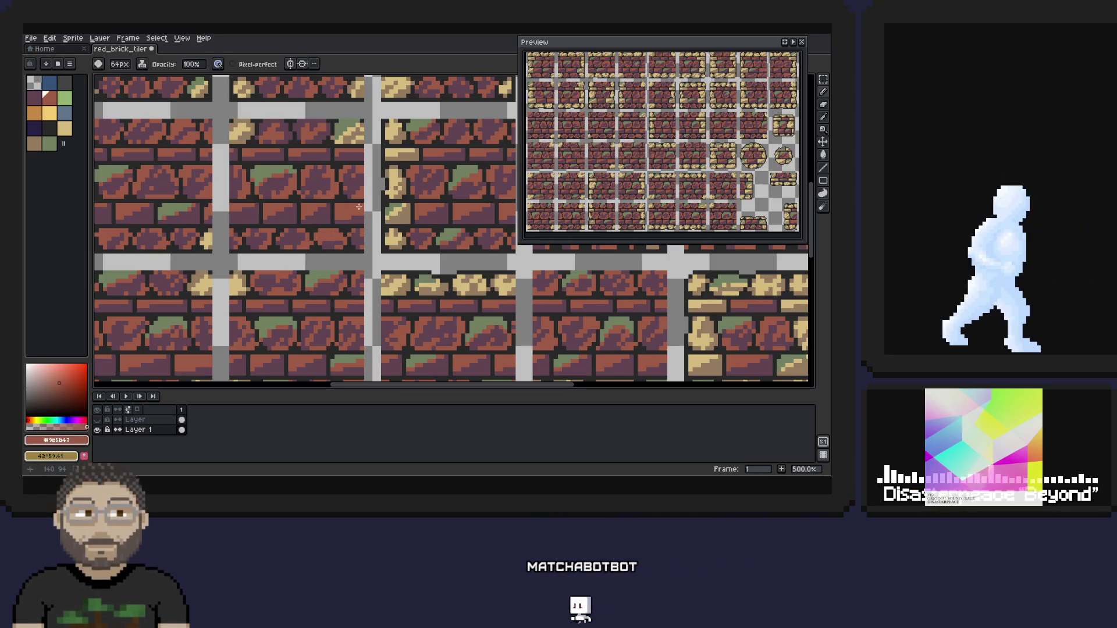
scroll(402, 218, "right", 5)
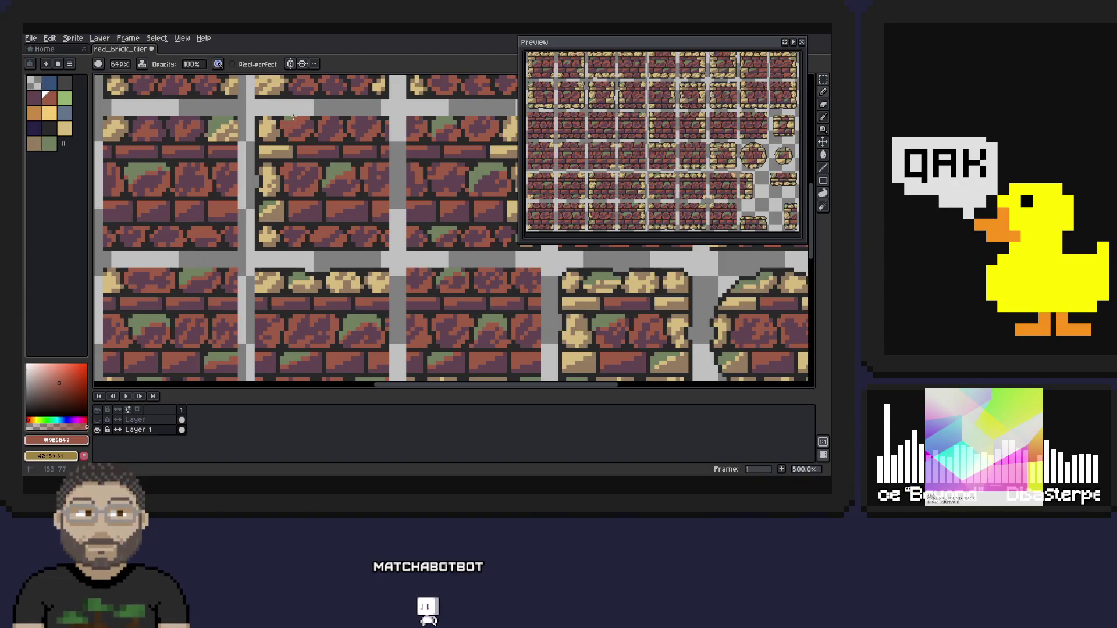
scroll(302, 216, "right", 3)
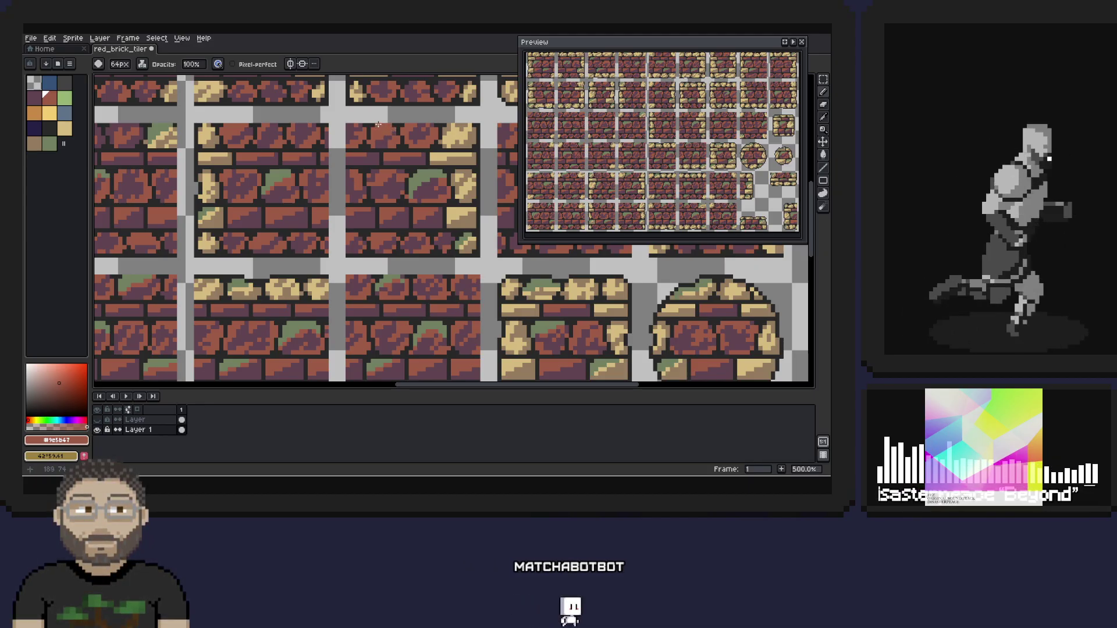
- Cover the moss on the sixth third-row tile's lower-right tan stone with sampled tan, and paint green moss on its upper tan brick
scroll(387, 125, "right", 3)
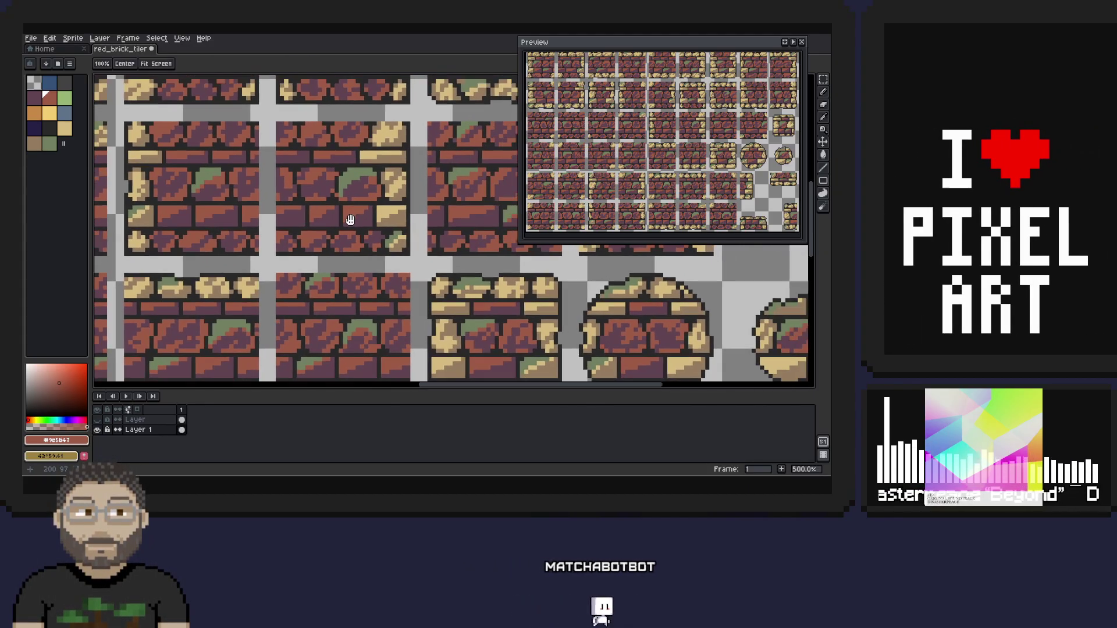
left_click(389, 239, "alt")
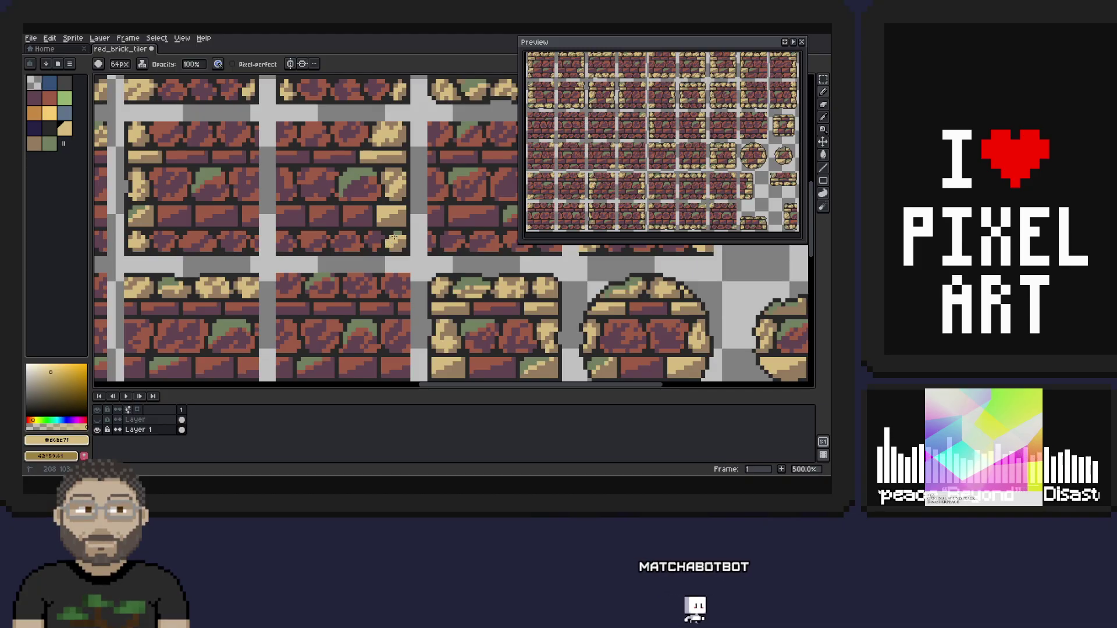
left_click(346, 186, "alt")
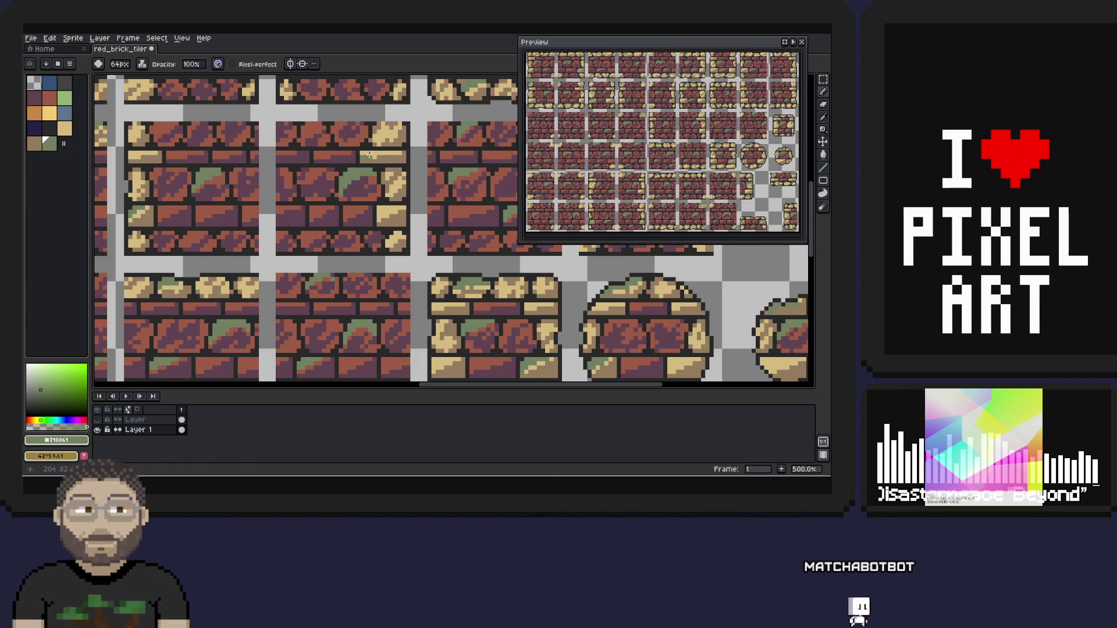
left_click(398, 131, "alt")
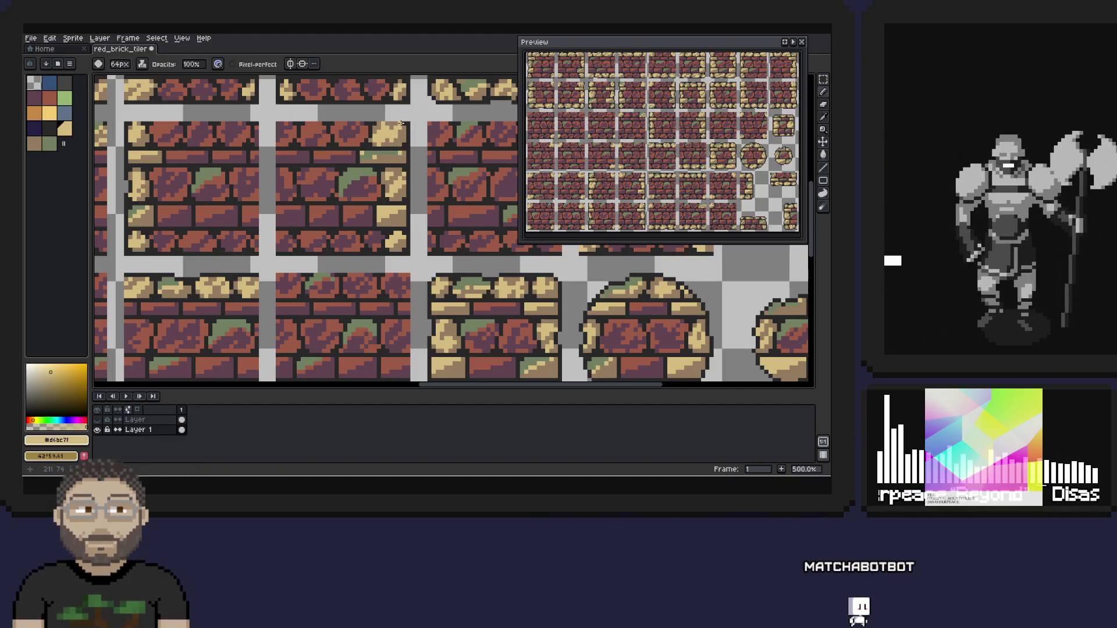
- Replace the moss on the sixth third-row tile's right large stone with brick red, then rework its dark outline and purple shading using sampled colors
left_click(366, 171, "alt")
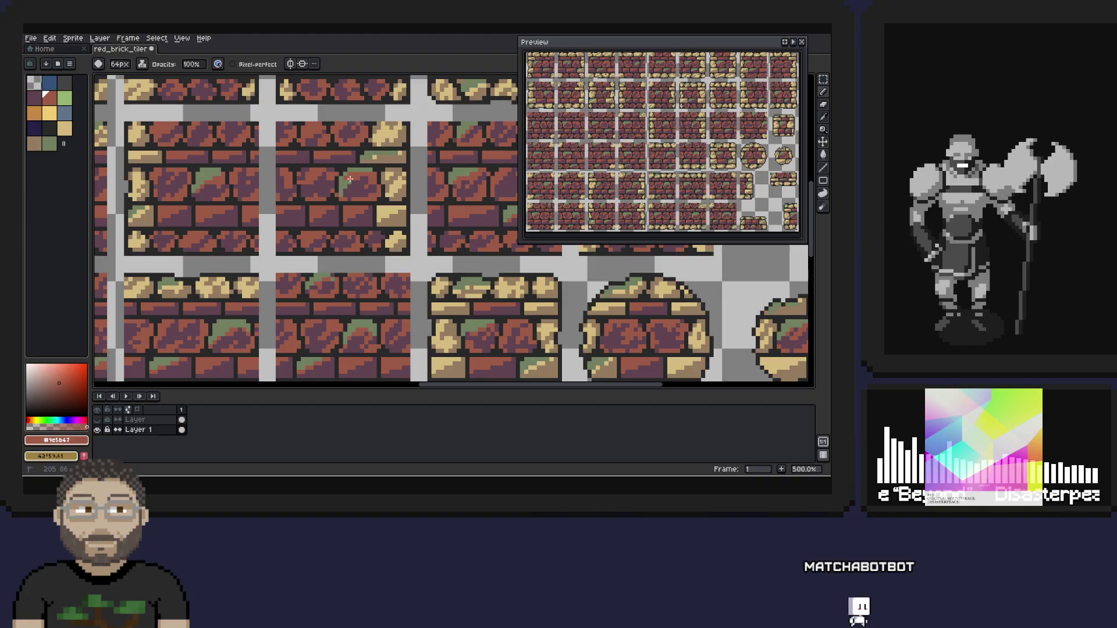
left_click_drag(351, 178, 351, 170)
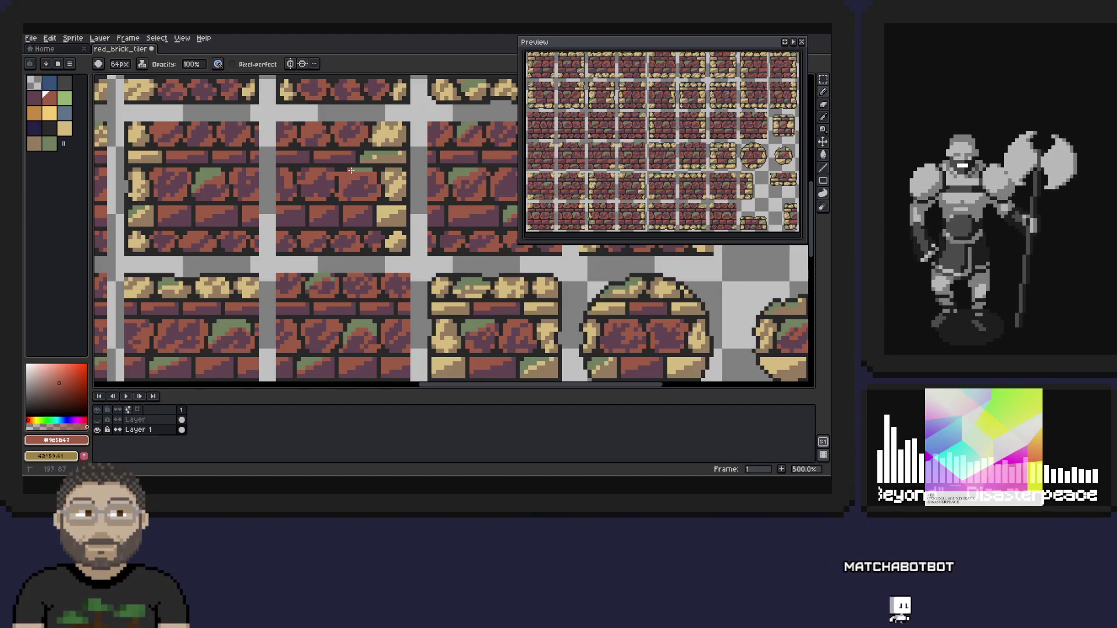
left_click(336, 174, "alt")
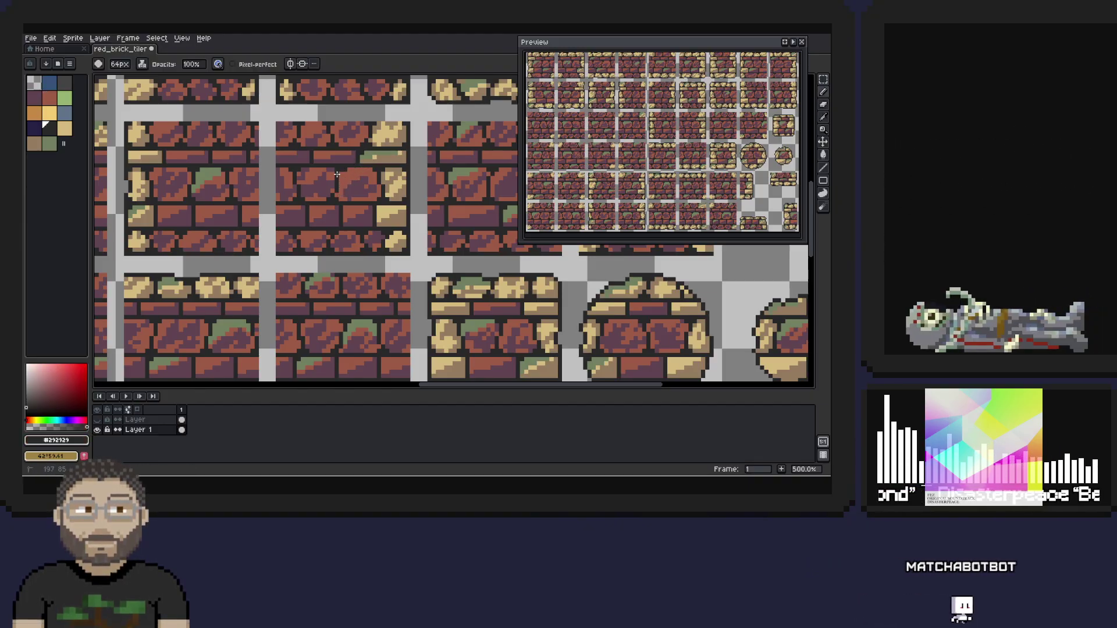
key("alt")
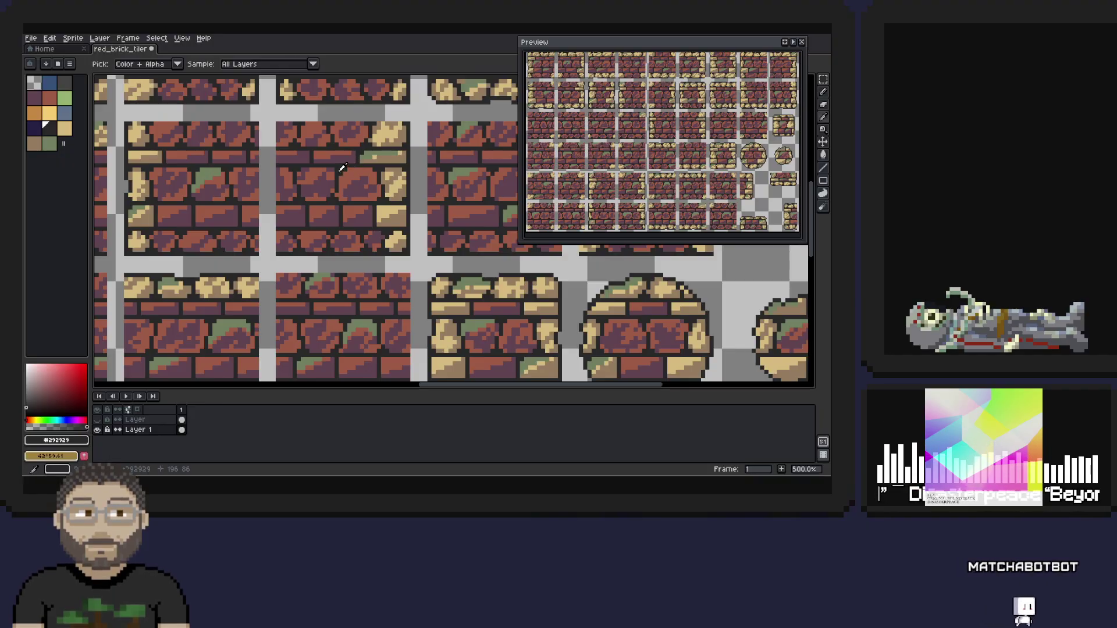
left_click(356, 149, "alt")
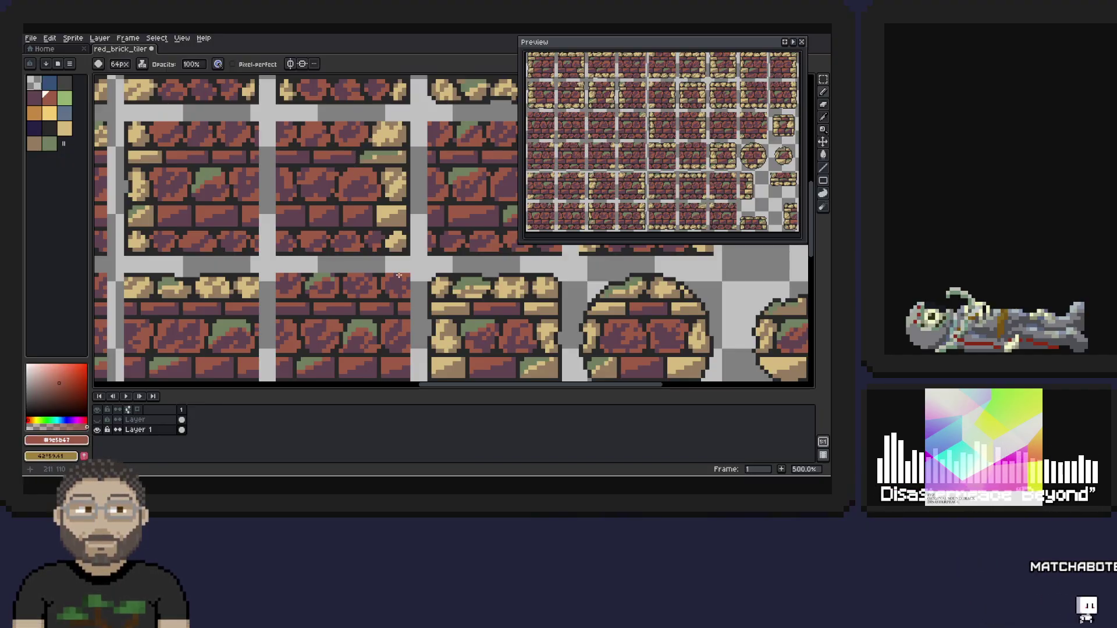
left_click(368, 171, "alt")
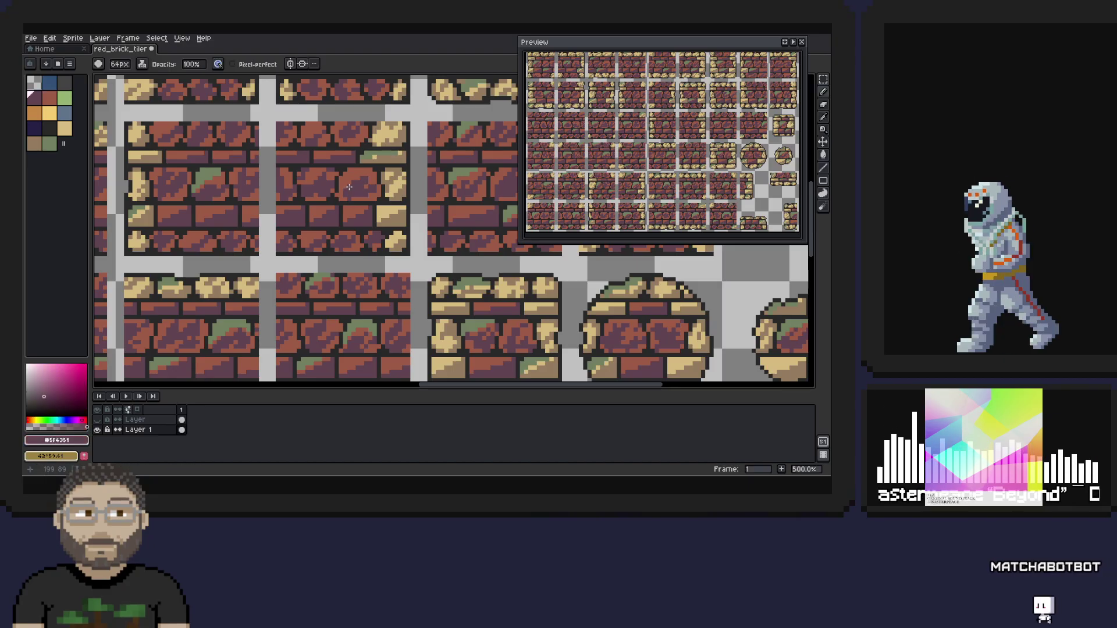
left_click(353, 192, "alt")
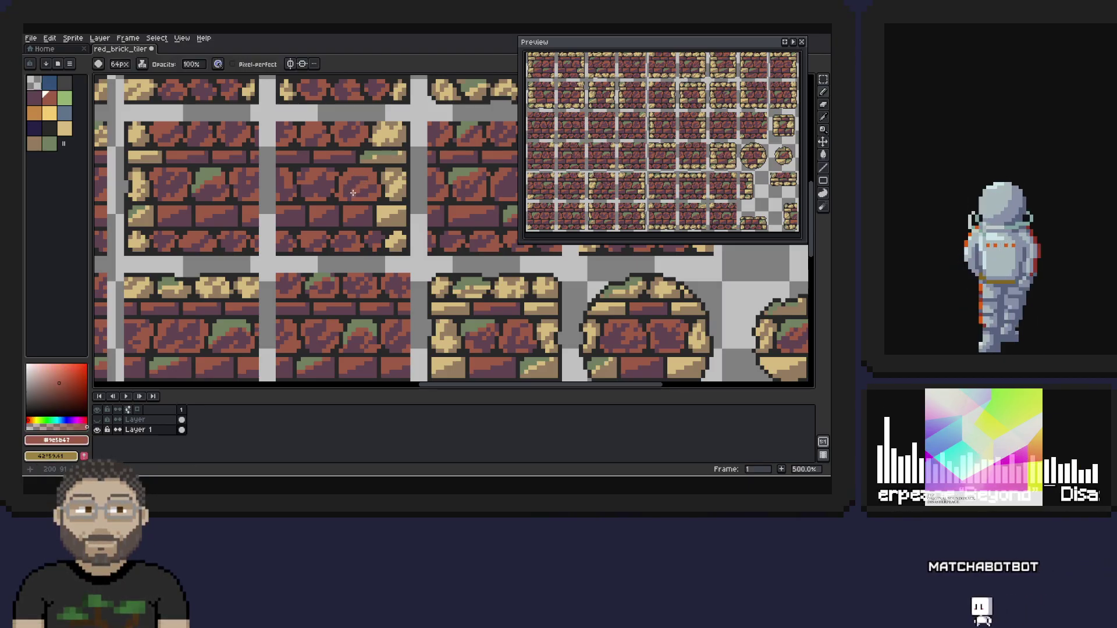
left_click(357, 192, "alt")
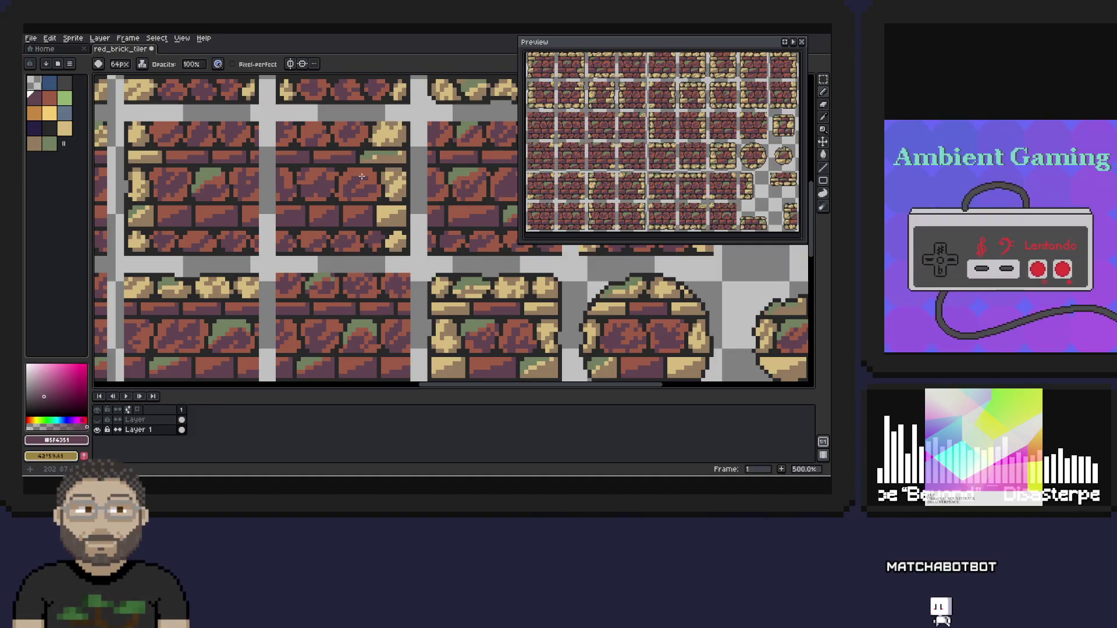
- Paint sampled green moss on the middle large stone of the sixth third-row tile and trim it with sampled brick red
left_click(381, 157, "alt")
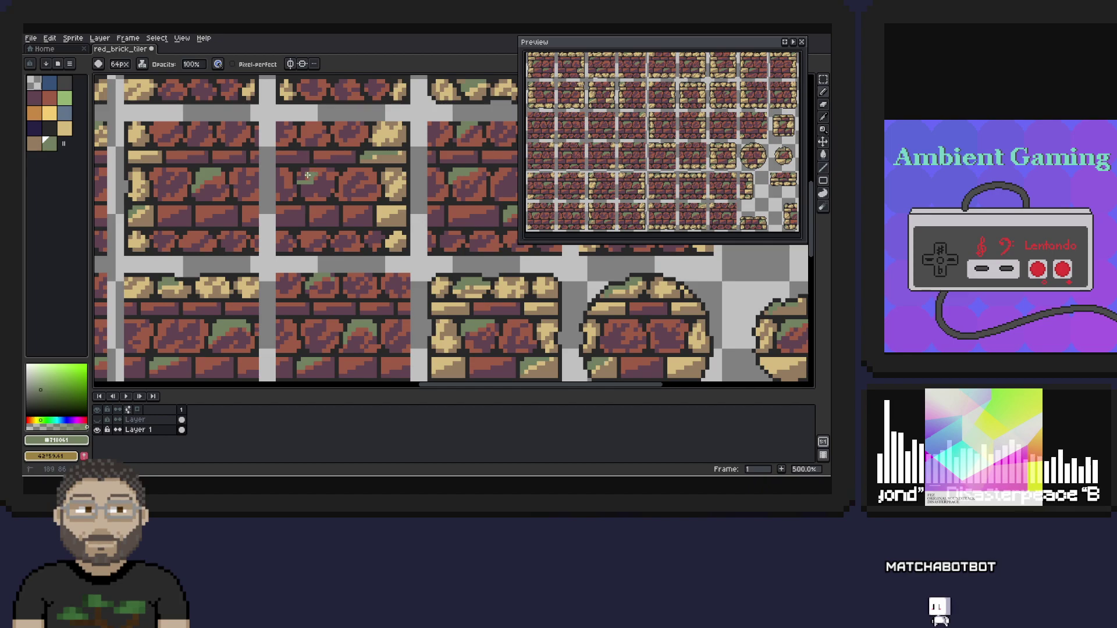
left_click(305, 184, "alt")
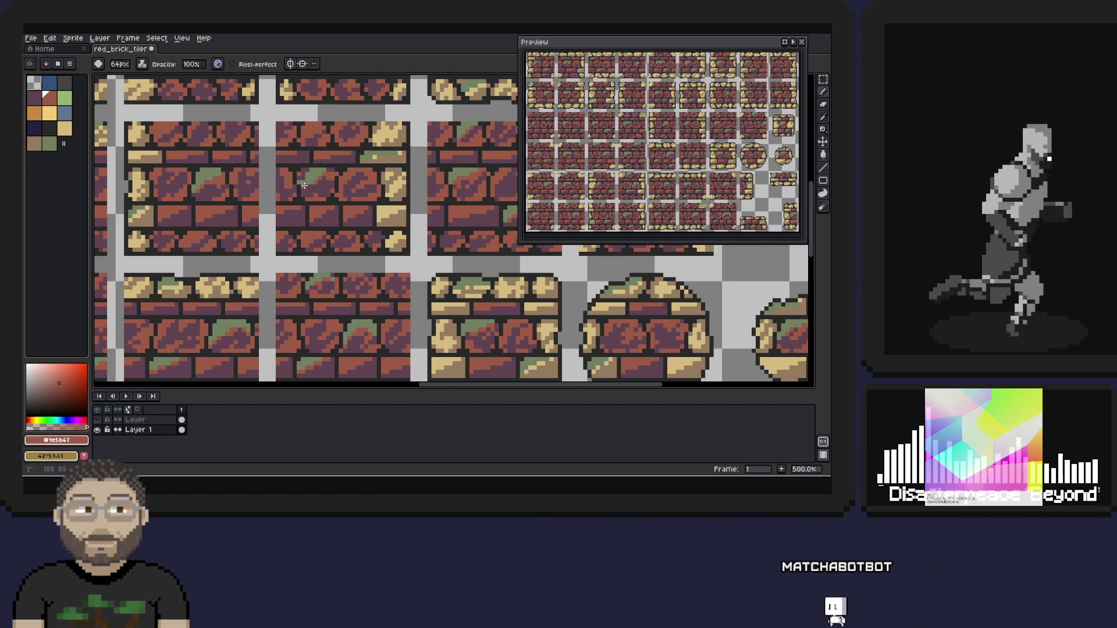
- Retouch the stones of the seventh third-row tile with sampled dark purple
left_click_drag(352, 251, 276, 252)
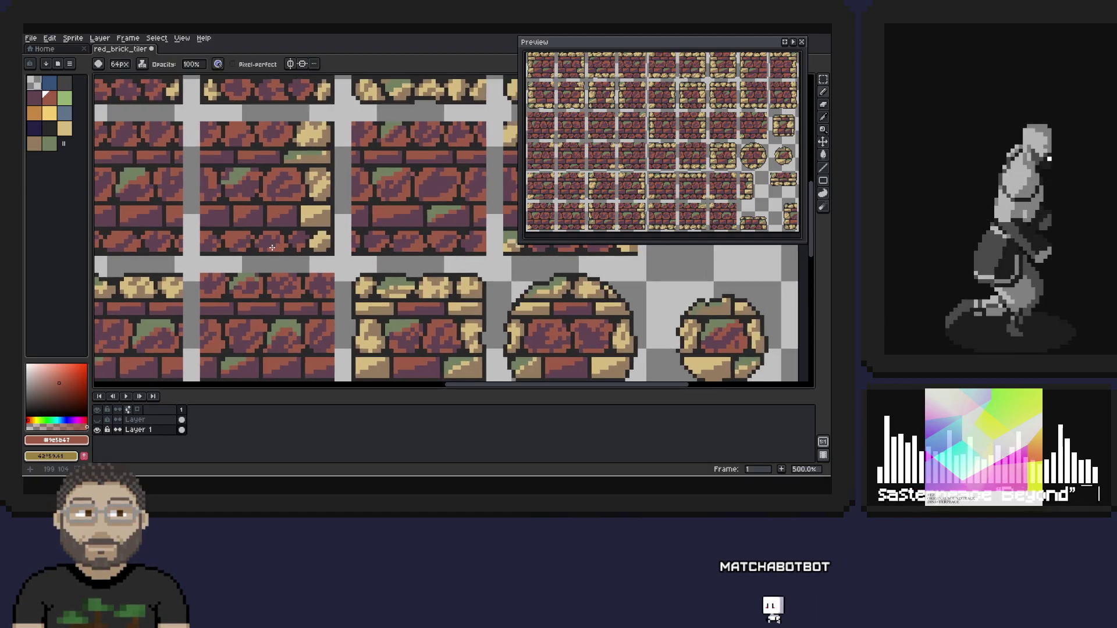
left_click_drag(400, 240, 293, 240)
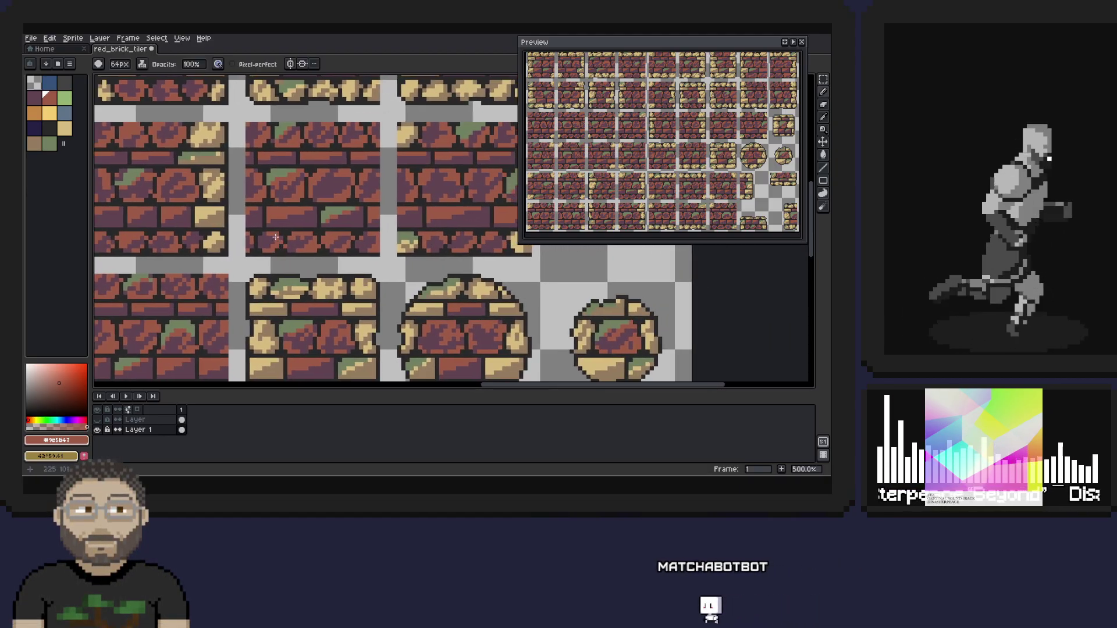
left_click(297, 109, "alt")
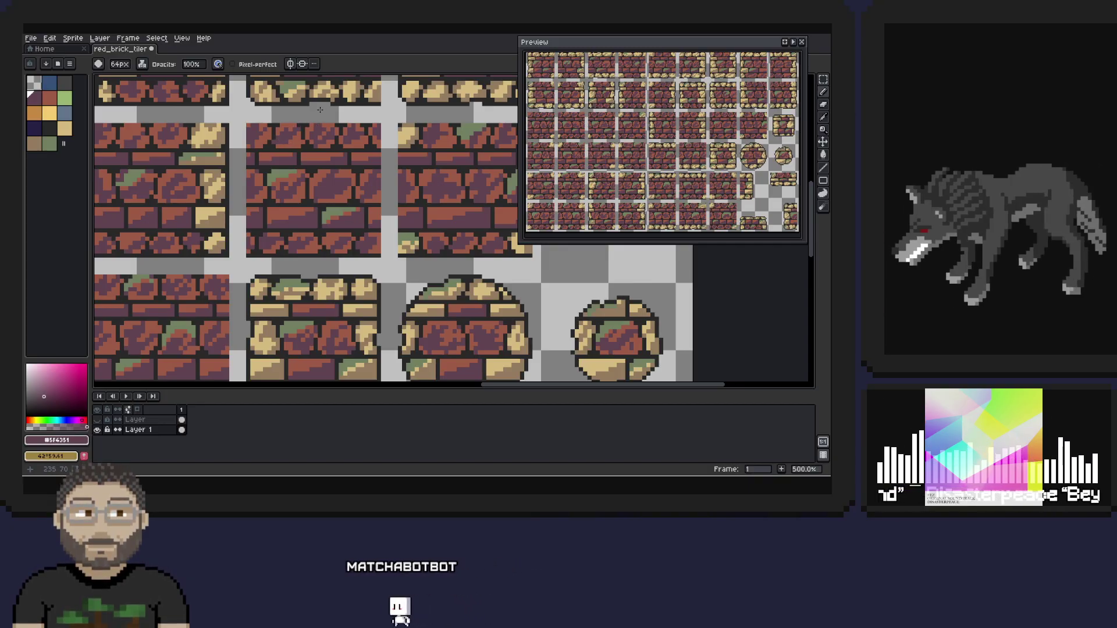
- Cover the green moss on the lower-left tan stone of the eighth third-row tile with sampled tan
left_click_drag(316, 231, 290, 219)
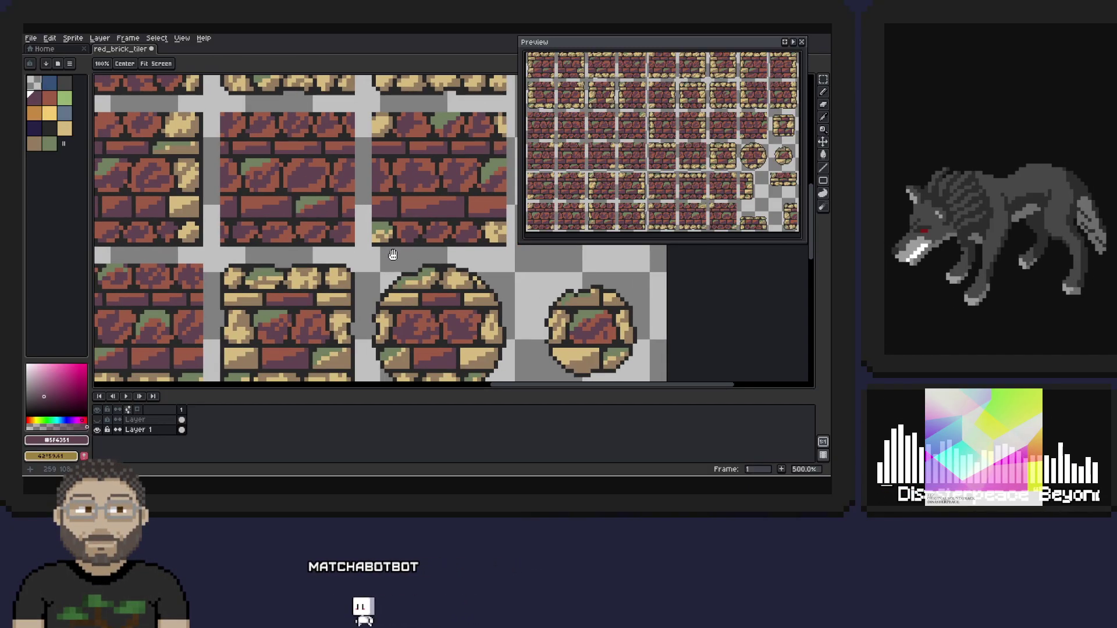
scroll(326, 243, "right", 2)
left_click(311, 236, "alt")
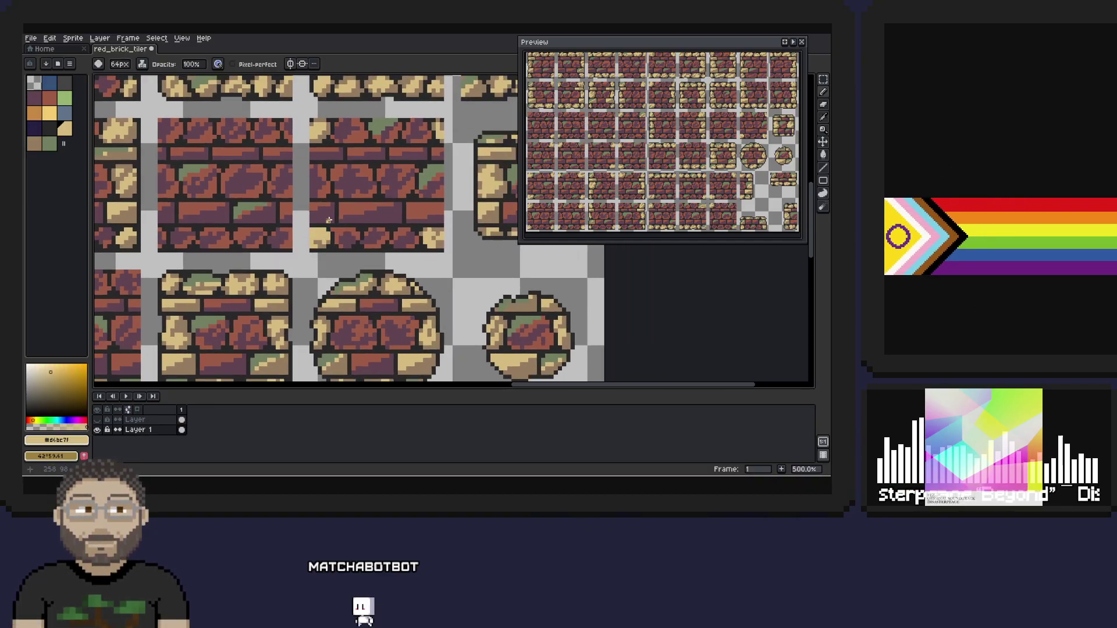
- Replace the moss on the eighth third-row tile's top stone with sampled brick red and paint sampled green moss on its lower-left brick
left_click(377, 132, "alt")
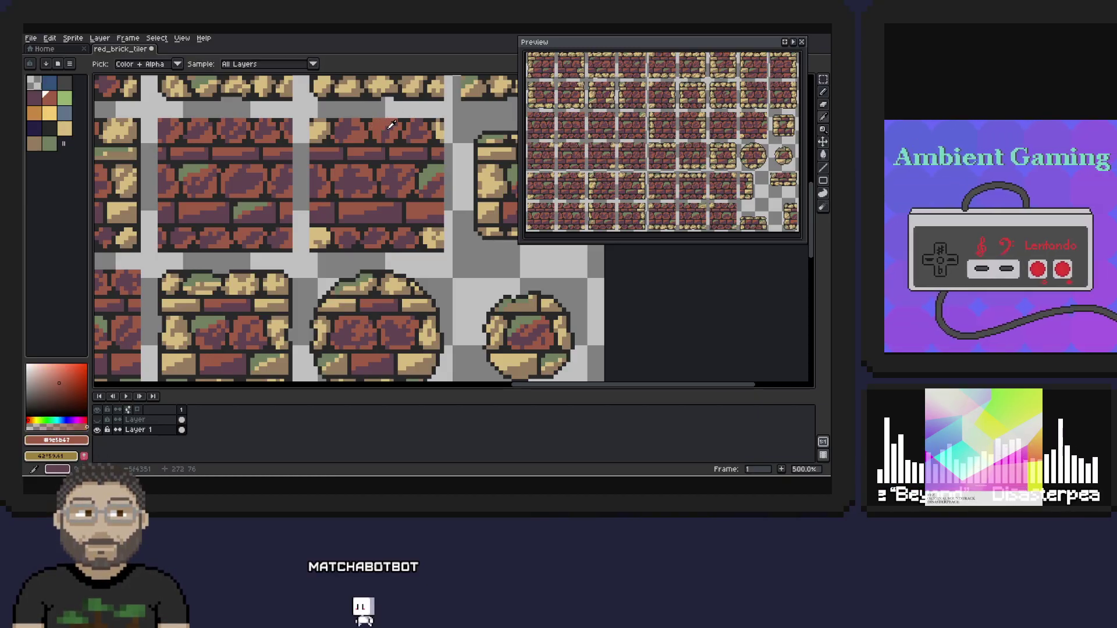
left_click(420, 102, "alt")
left_click_drag(341, 211, 376, 204)
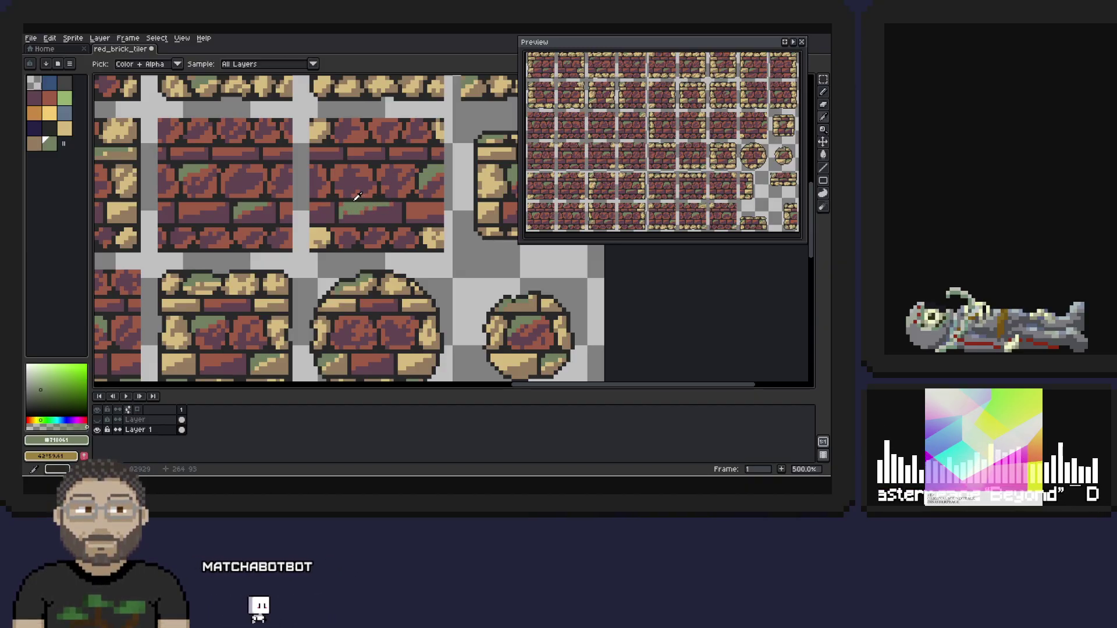
left_click(360, 192, "alt")
mouse_move(411, 243)
left_mouse_down()
mouse_move(415, 184)
mouse_move(271, 163)
left_mouse_up()
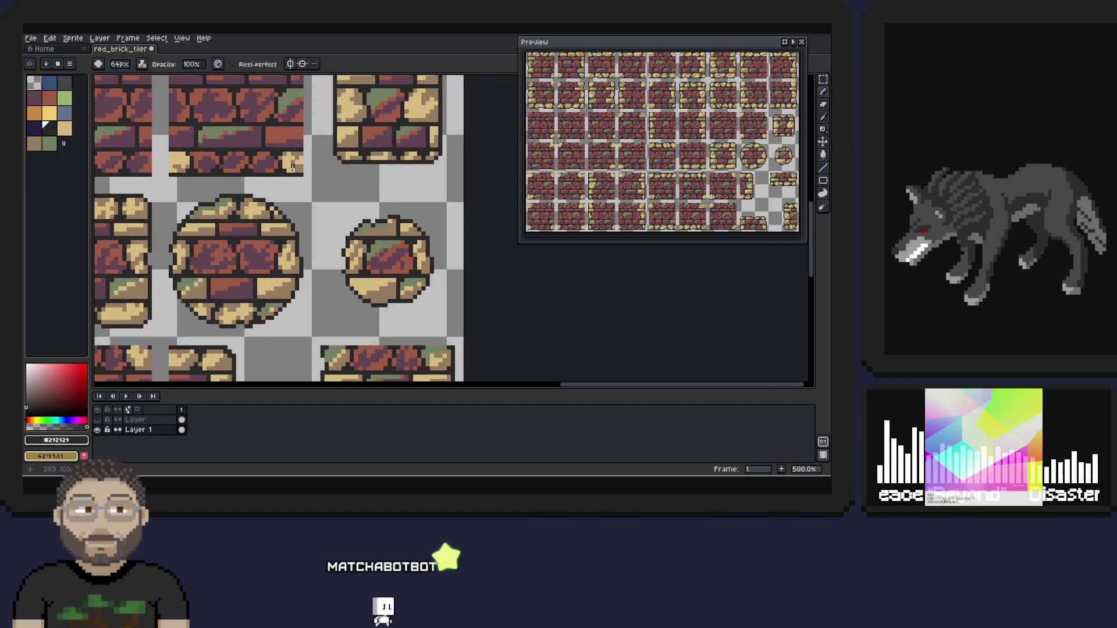
- Cover the moss on the sixth fourth-row tile's top stones with sampled brick red and retouch its bottom tan stones with sampled tan
scroll(395, 171, "up", 3)
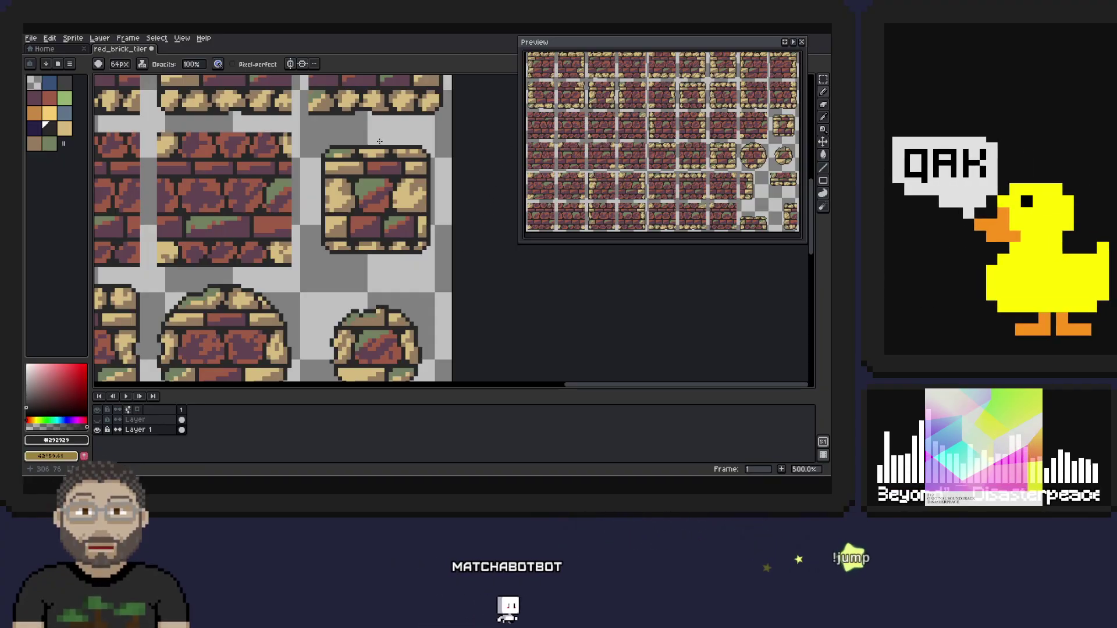
left_click_drag(350, 256, 416, 154)
scroll(300, 293, "left", 5)
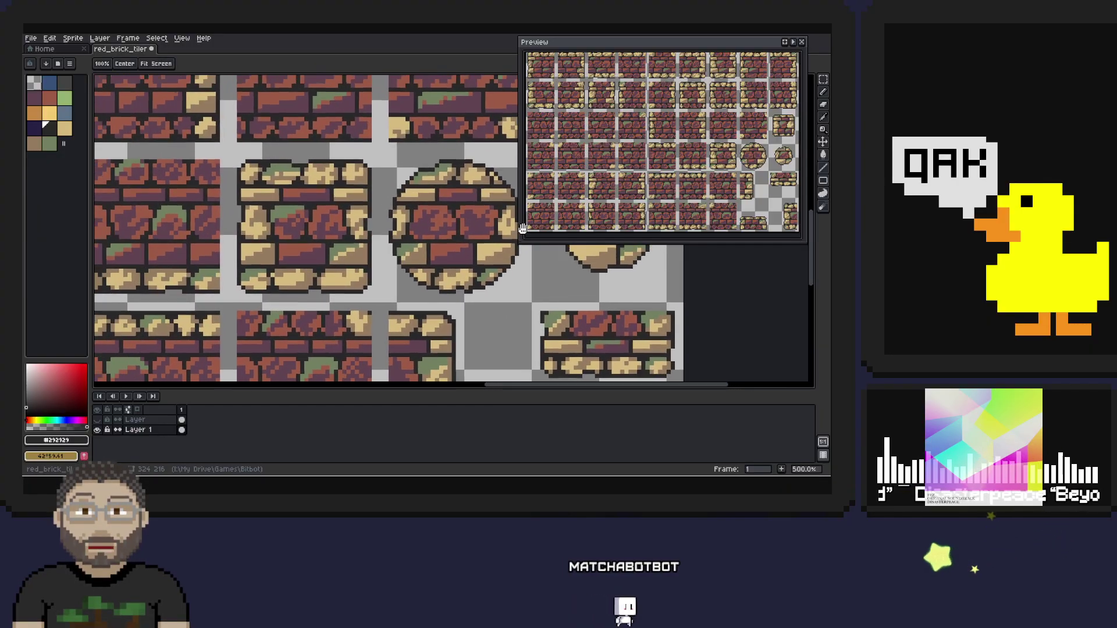
scroll(370, 265, "left", 4)
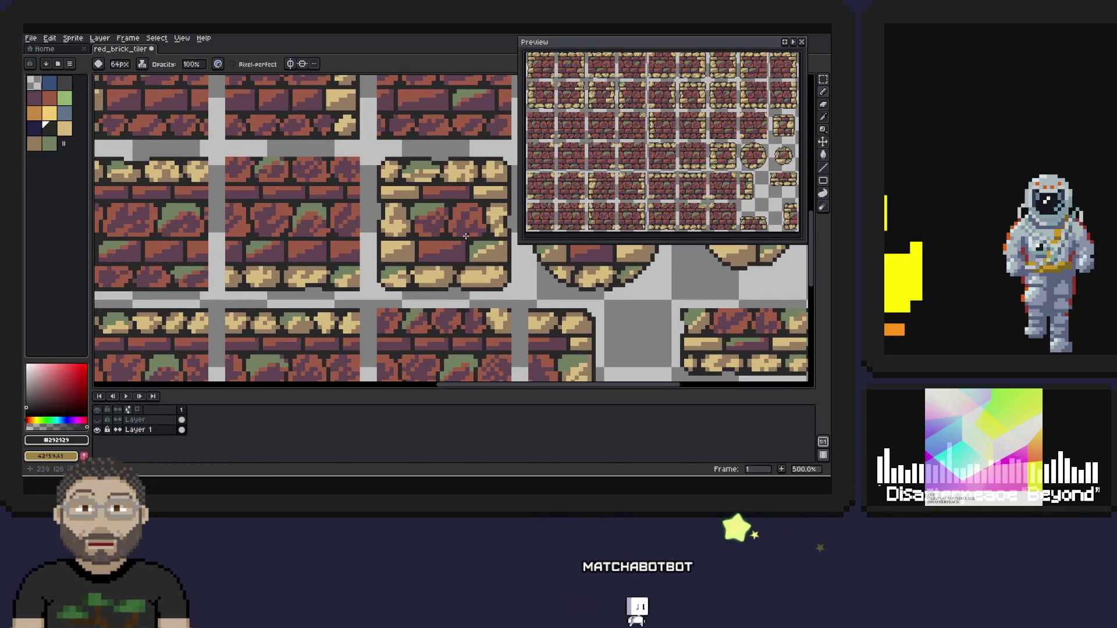
key("i")
left_click(277, 163)
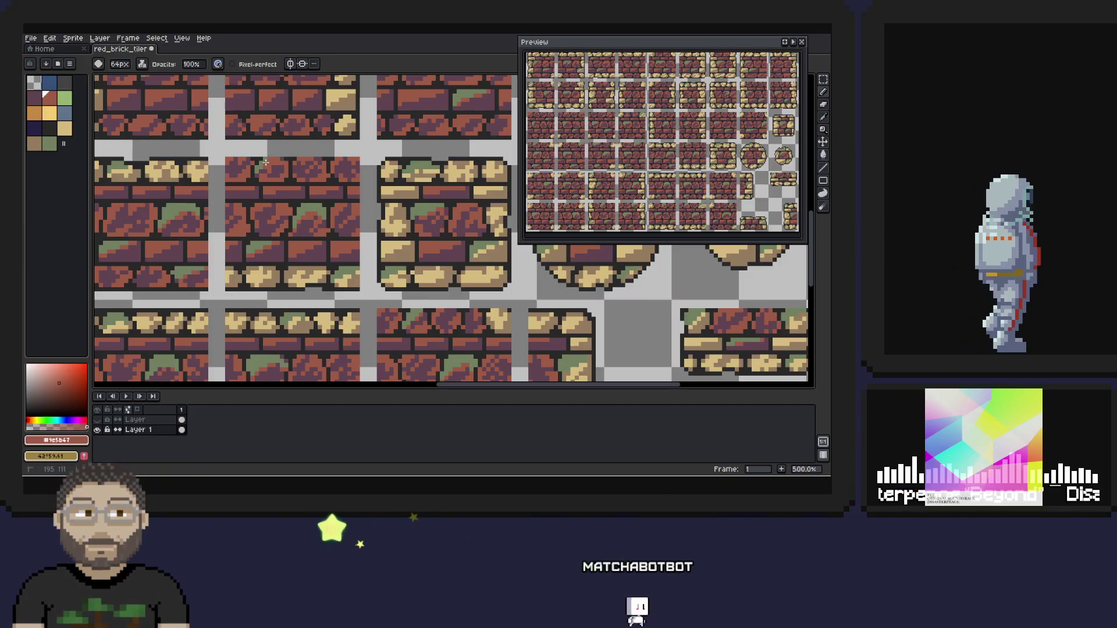
scroll(314, 192, "down", 2)
scroll(349, 204, "left", 1)
key("i")
left_click(386, 220)
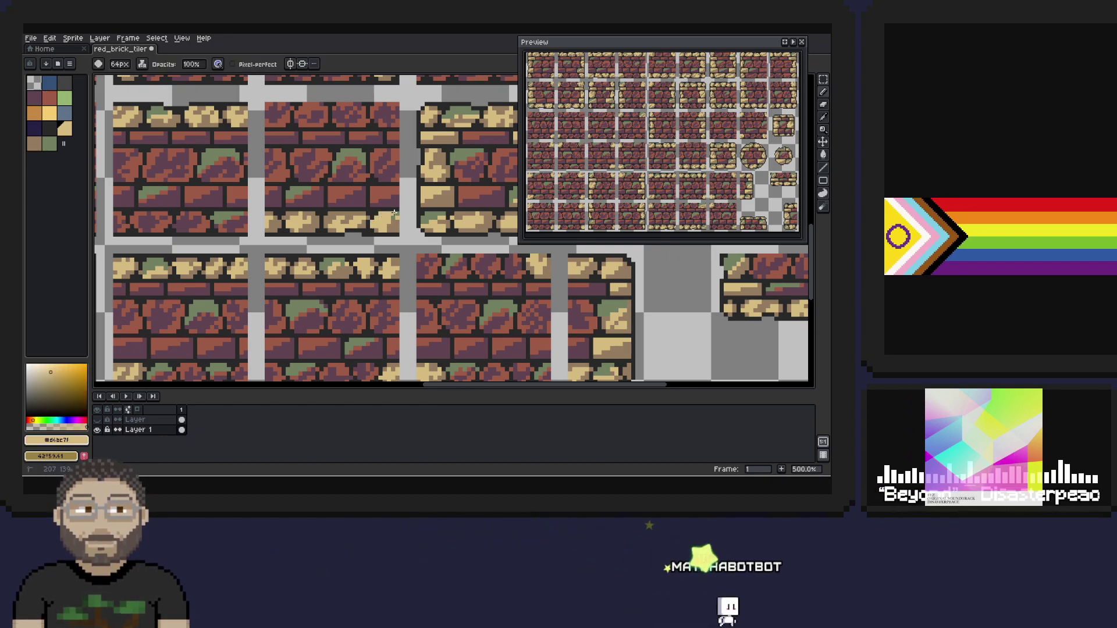
- Cover the green moss on the bottom-right stone of the fifth fourth-row tile with sampled brick red
scroll(378, 206, "up", 1)
scroll(372, 204, "right", 3)
left_click_drag(389, 192, 575, 214)
left_click_drag(394, 250, 464, 204)
left_click(397, 223, "alt")
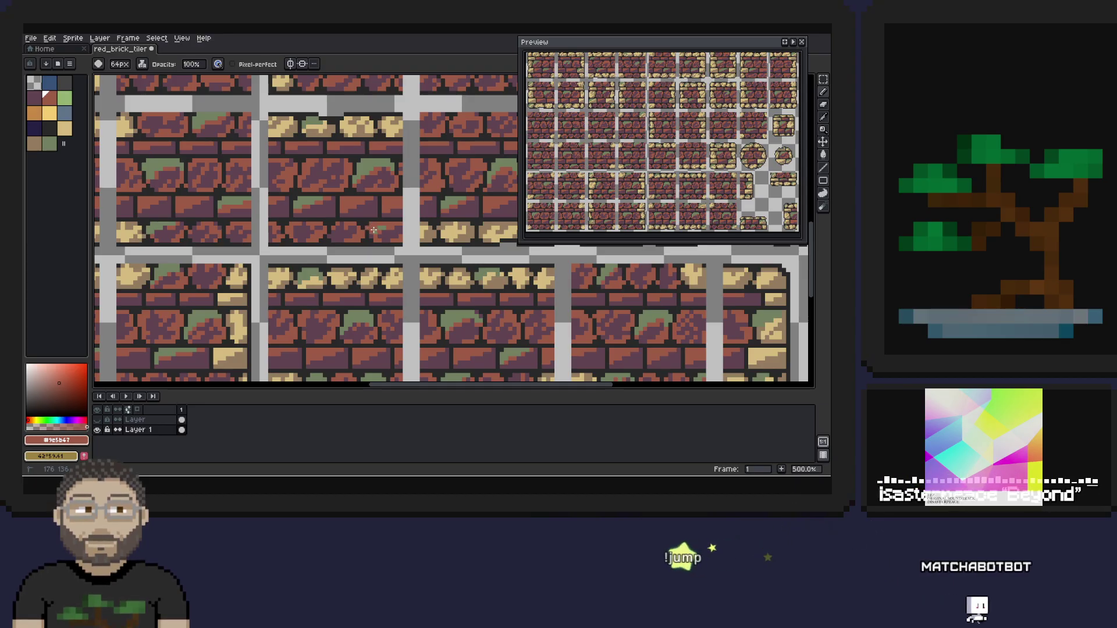
- Cover the moss on the top stone of the fourth fourth-row tile with brick red and undo the last stroke
left_click_drag(384, 227, 430, 242)
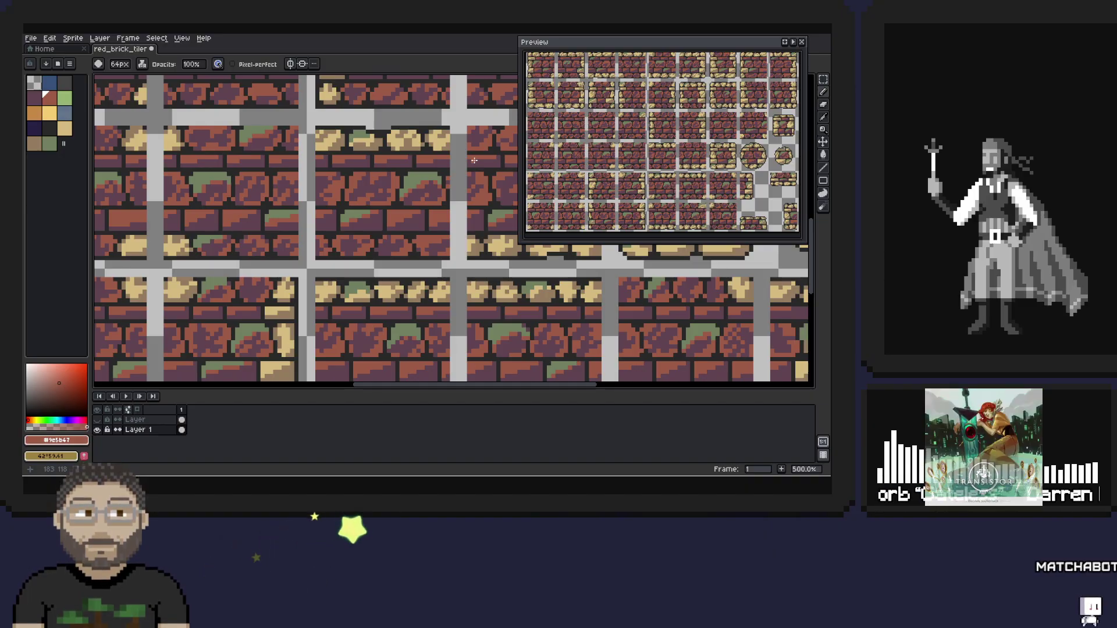
left_click_drag(474, 160, 395, 254)
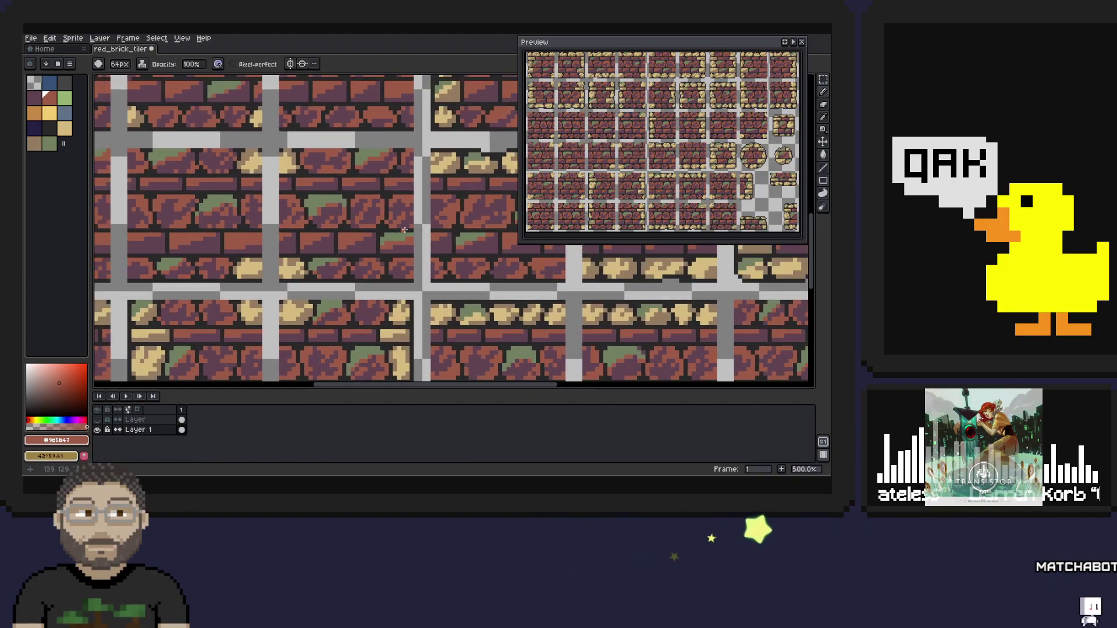
key("ctrl+z")
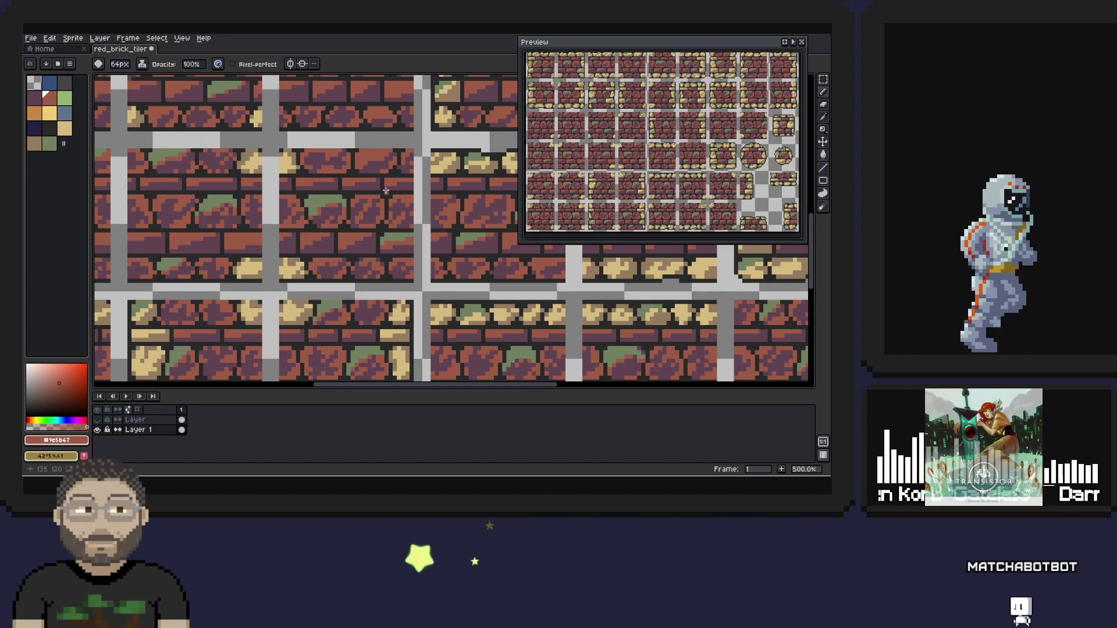
- Clear the moss from the third fourth-row tile's top and bottom stones with brick red and paint sampled green moss on its thin upper-left brick
scroll(390, 177, "down", 3)
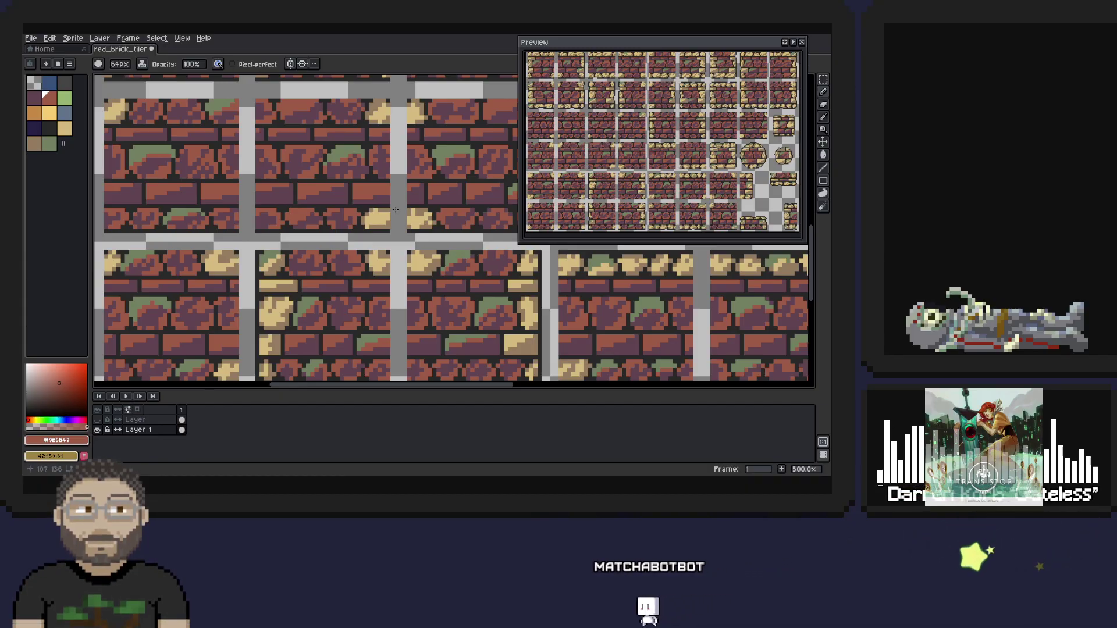
key("i")
left_click(357, 146)
key("b")
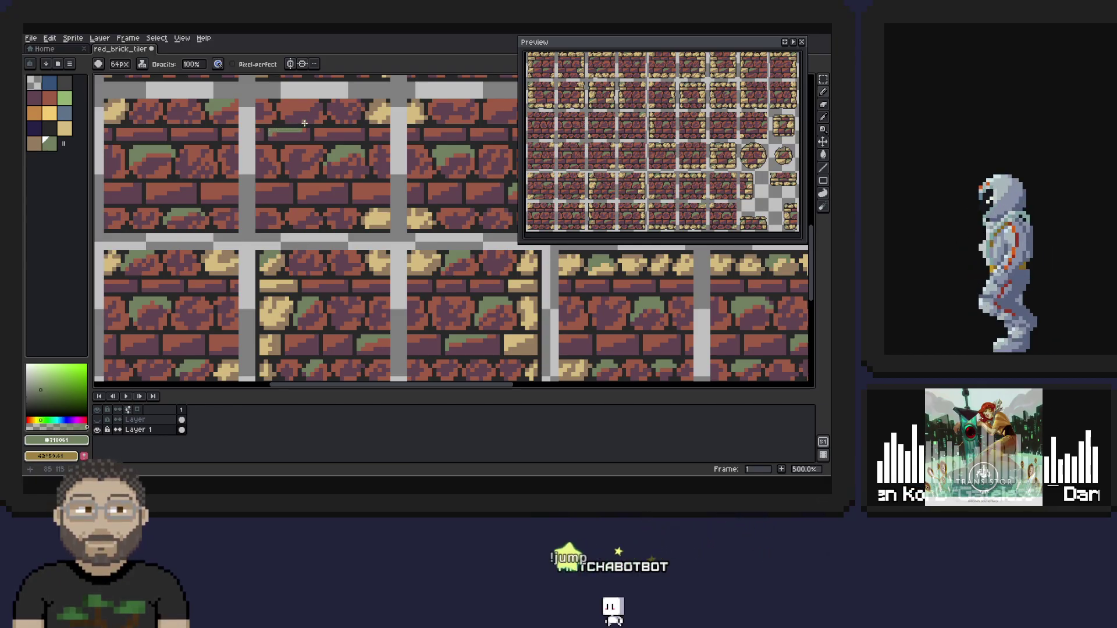
- Replace the moss on the top-right and bottom stones of the second fourth-row tile with sampled brick red and dark purple shading
key("i")
left_click_drag(326, 152, 456, 214)
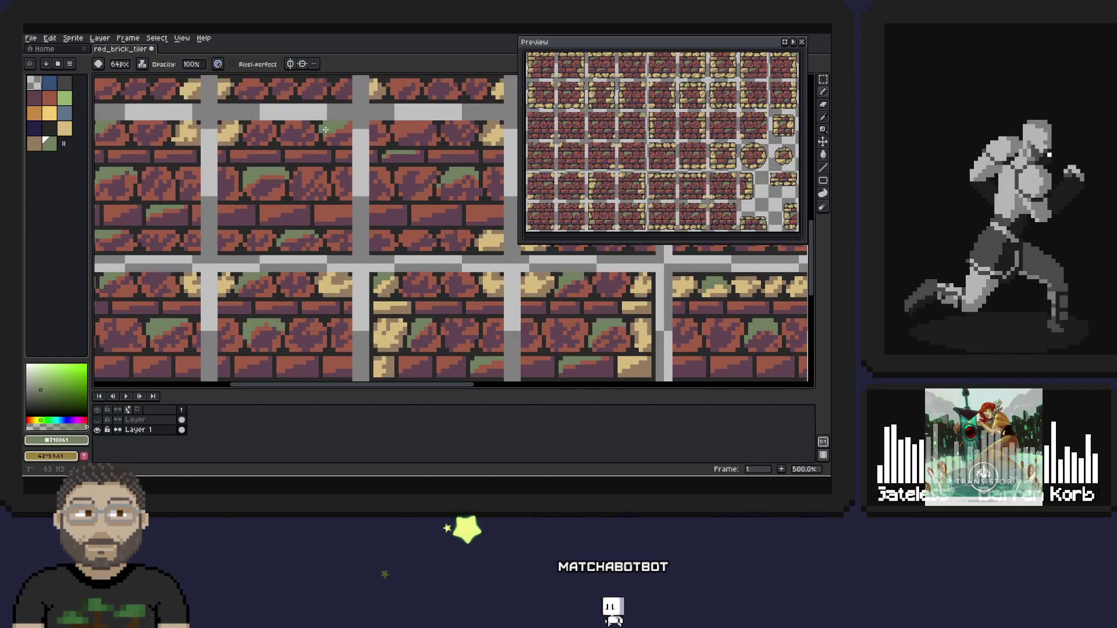
left_click(349, 124)
key("b")
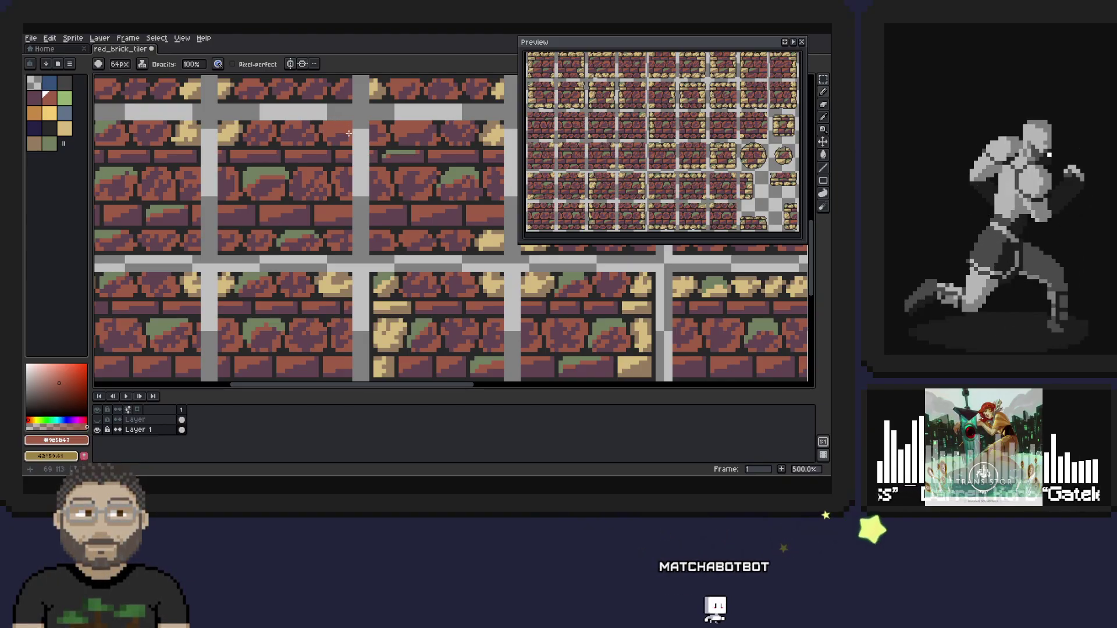
left_click(346, 122, "alt")
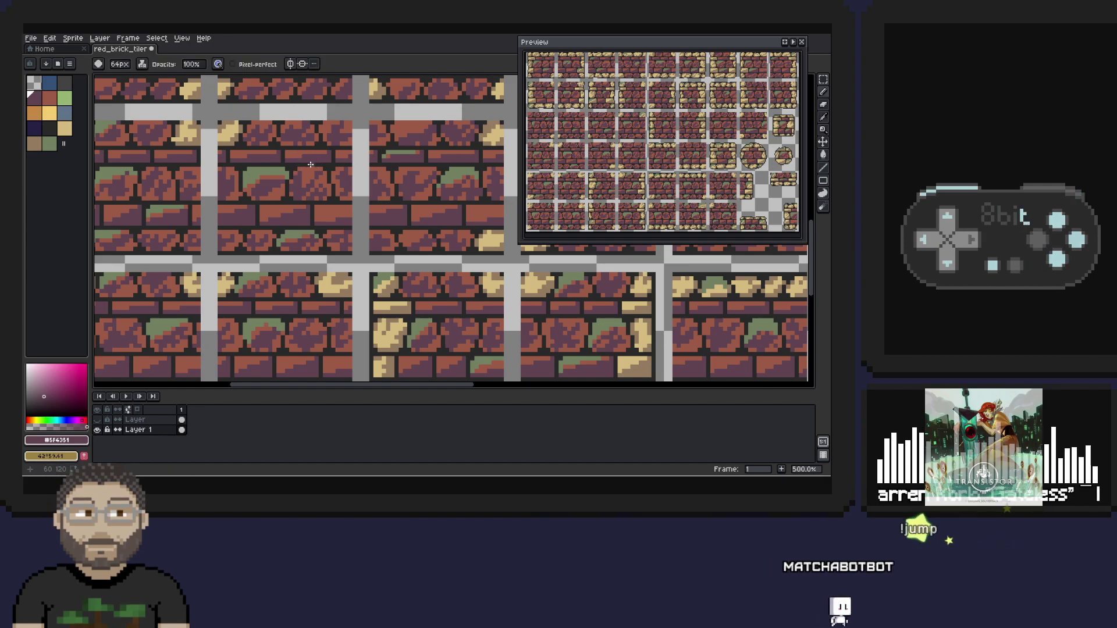
key("alt")
left_click(296, 236, "alt")
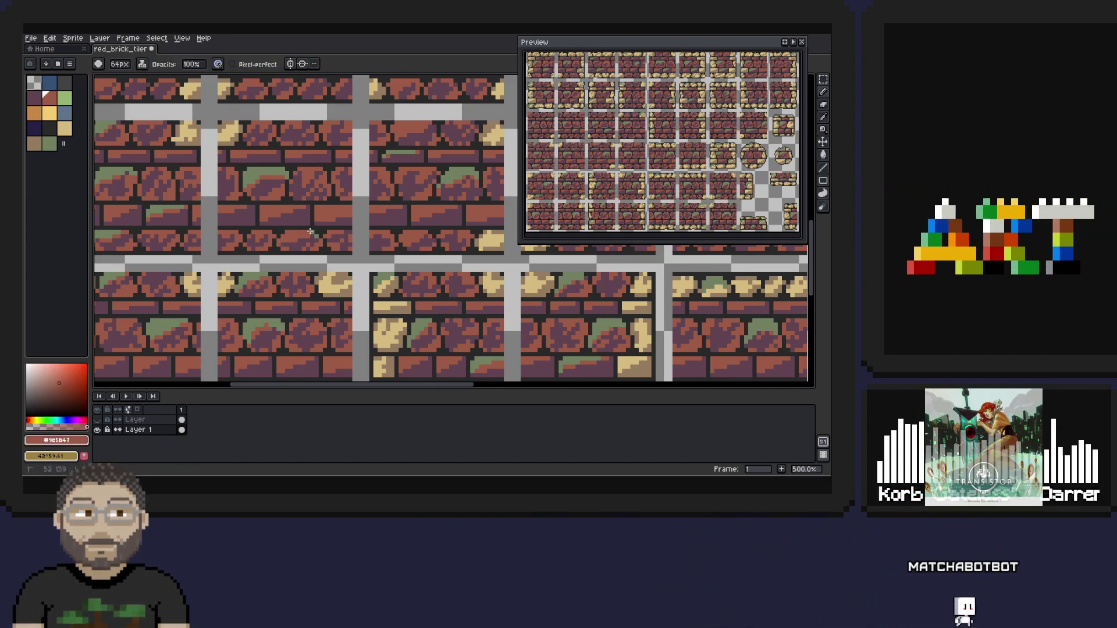
key("alt")
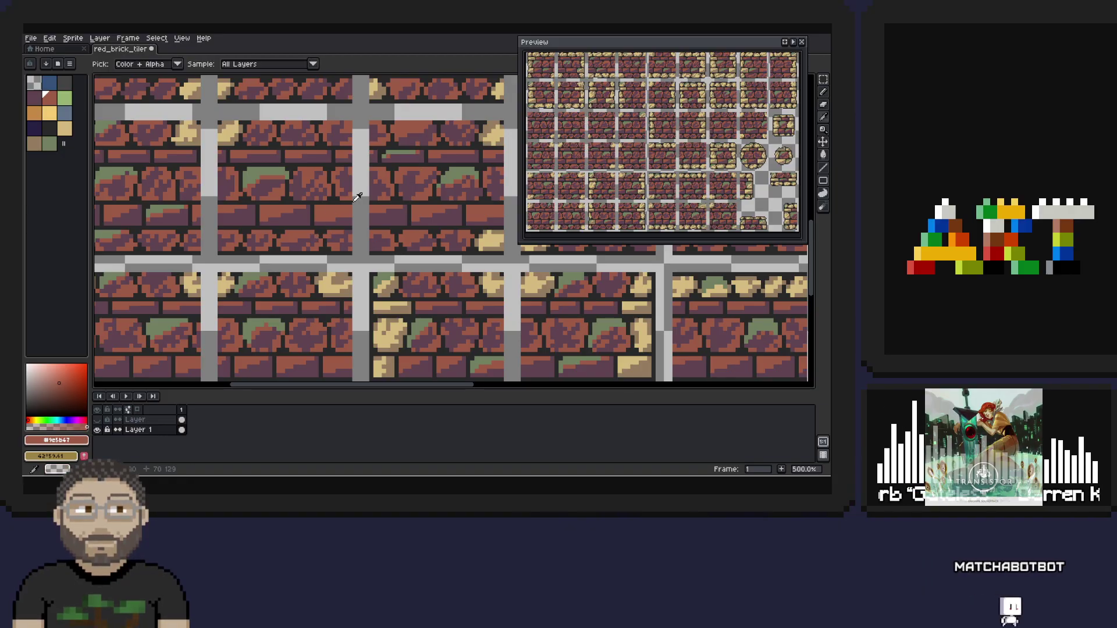
- Paint sampled green moss along the thin upper-left brick of the second fourth-row tile and trim it with sampled brick colors
left_click(276, 166, "alt")
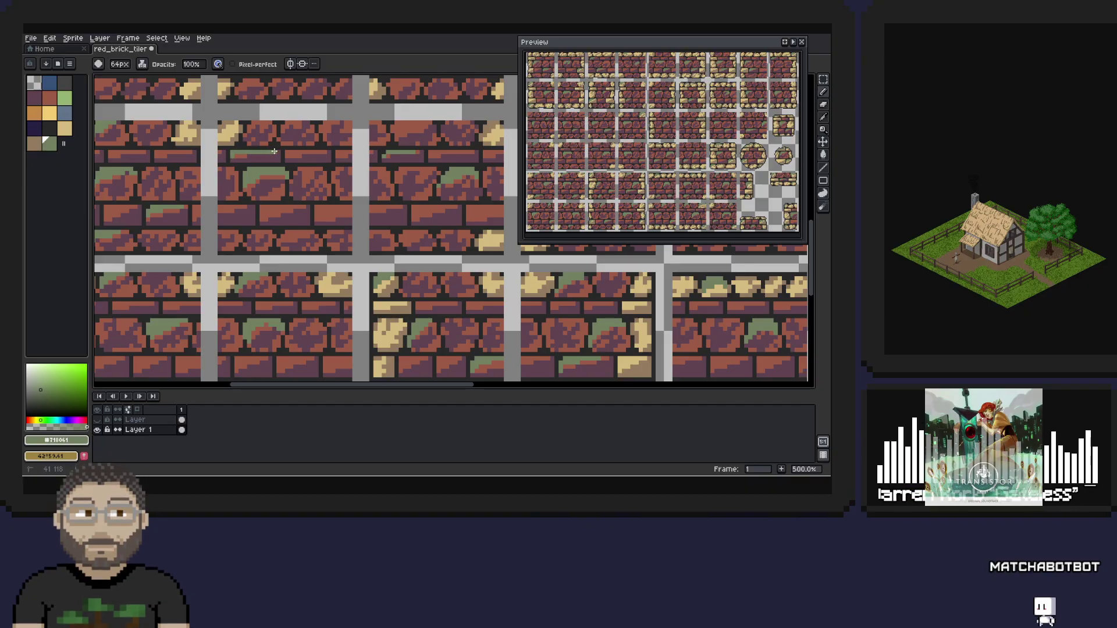
left_click(240, 151, "alt")
left_click(252, 148, "alt")
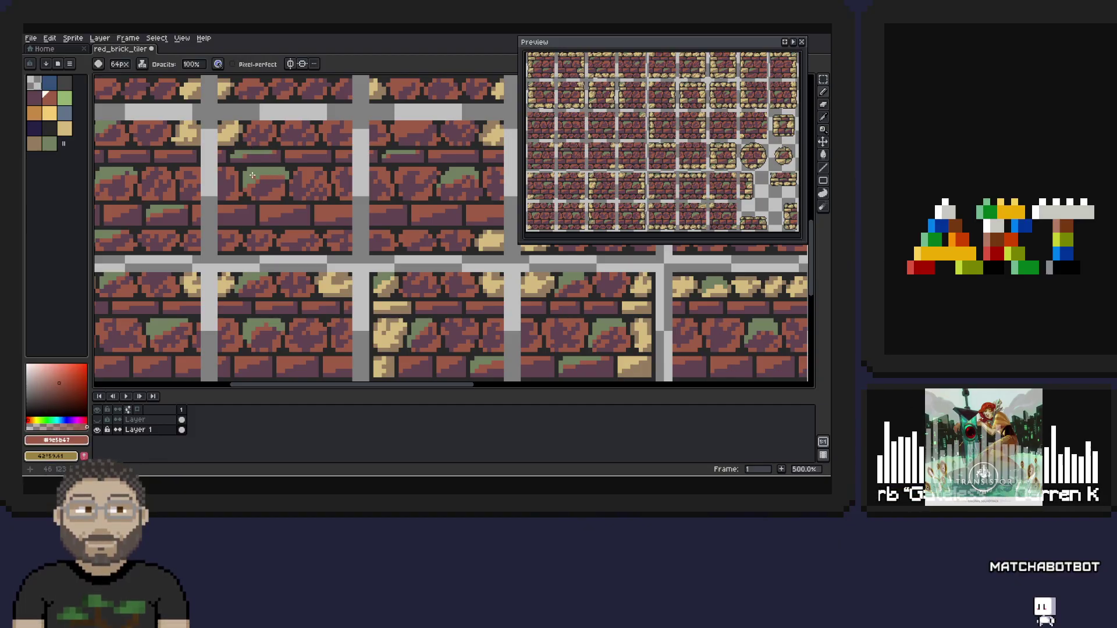
- Cover the second fourth-row tile's large middle stone moss with brick red and dark purple, and paint sampled green moss on the right large stone
left_click_drag(245, 174, 273, 172)
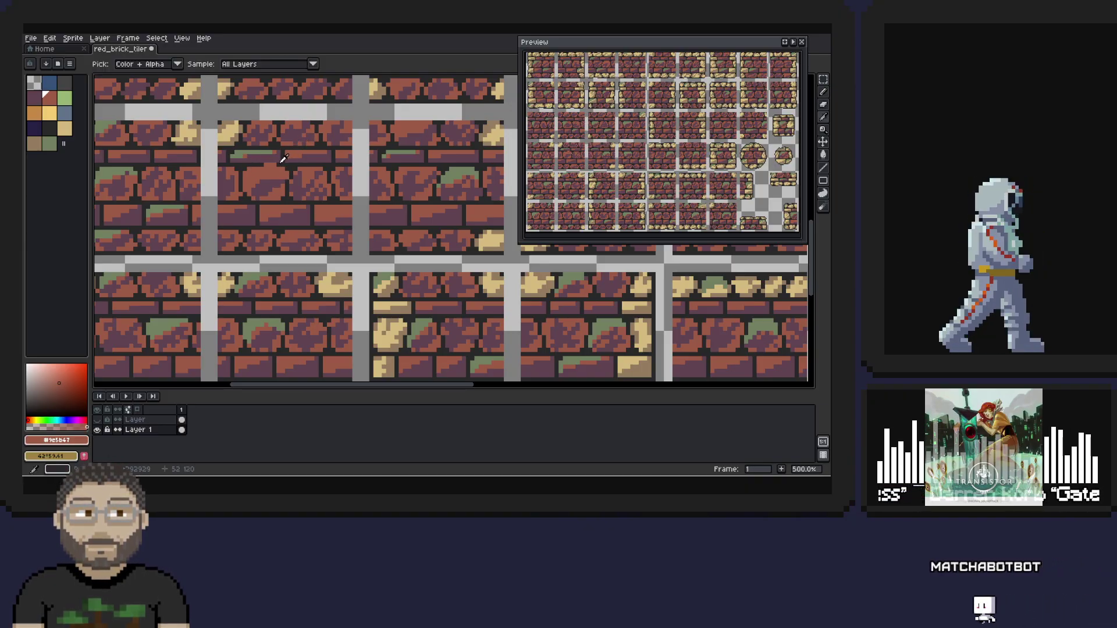
left_click(275, 164, "alt")
left_click(273, 175, "alt")
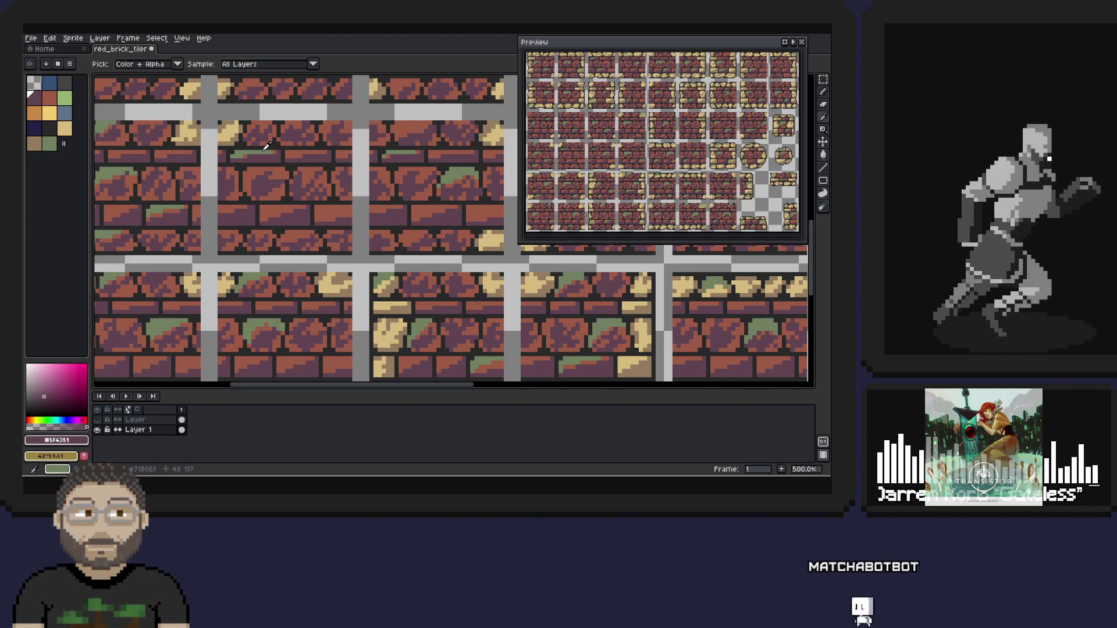
left_click(265, 152, "alt")
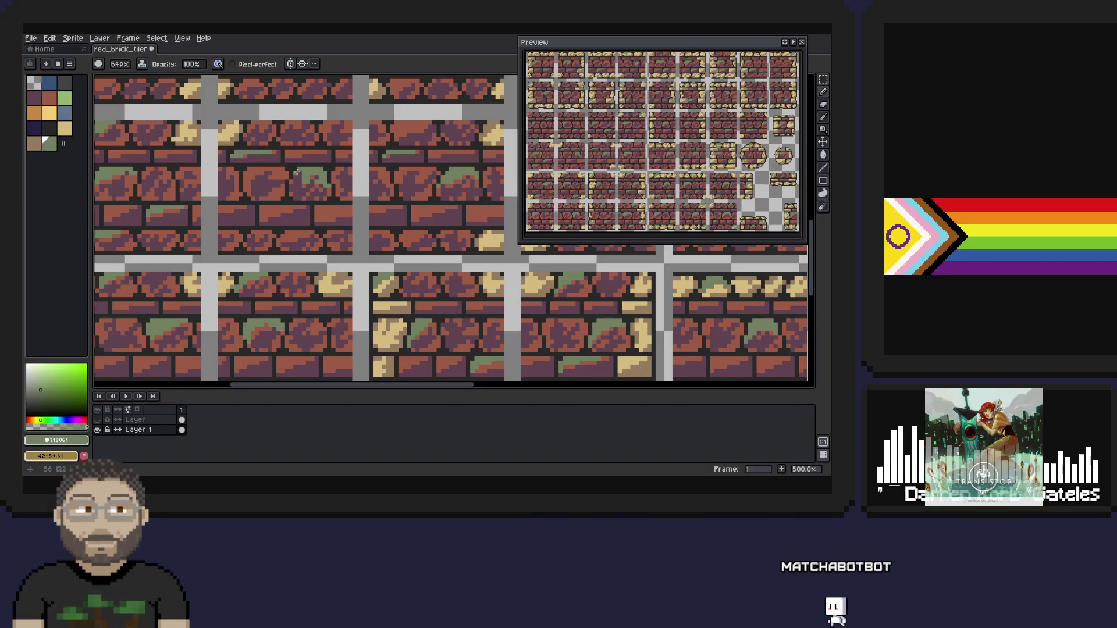
- Replace the moss on the bottom and top stones of the first fourth-row tile with sampled brick red and dark purple shading
left_click_drag(307, 153, 458, 275)
left_click(241, 215, "alt")
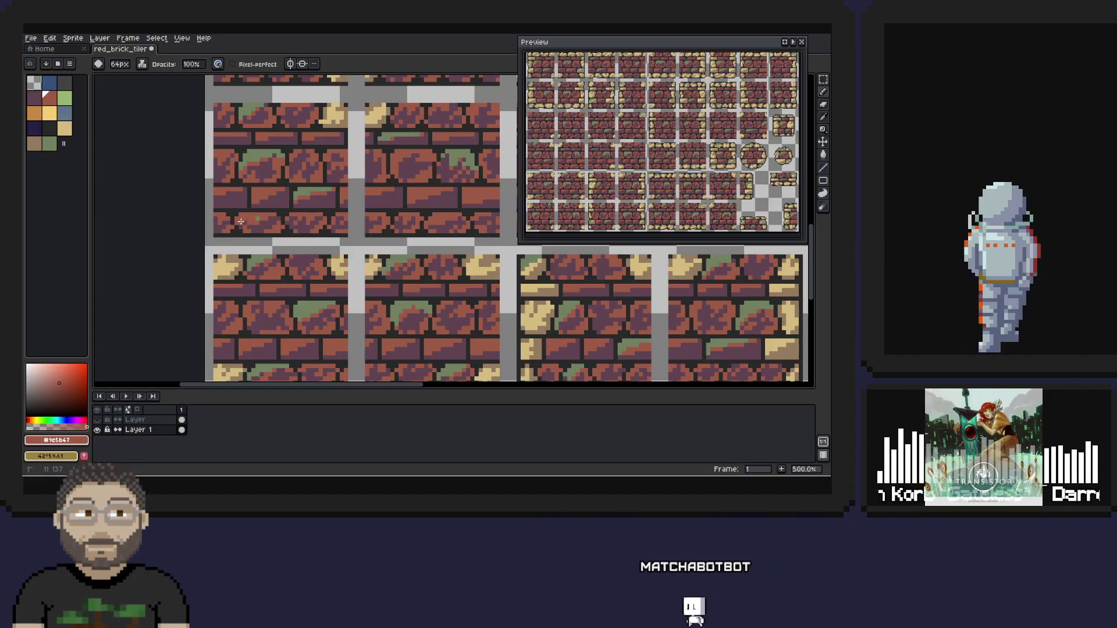
left_click(281, 204, "alt")
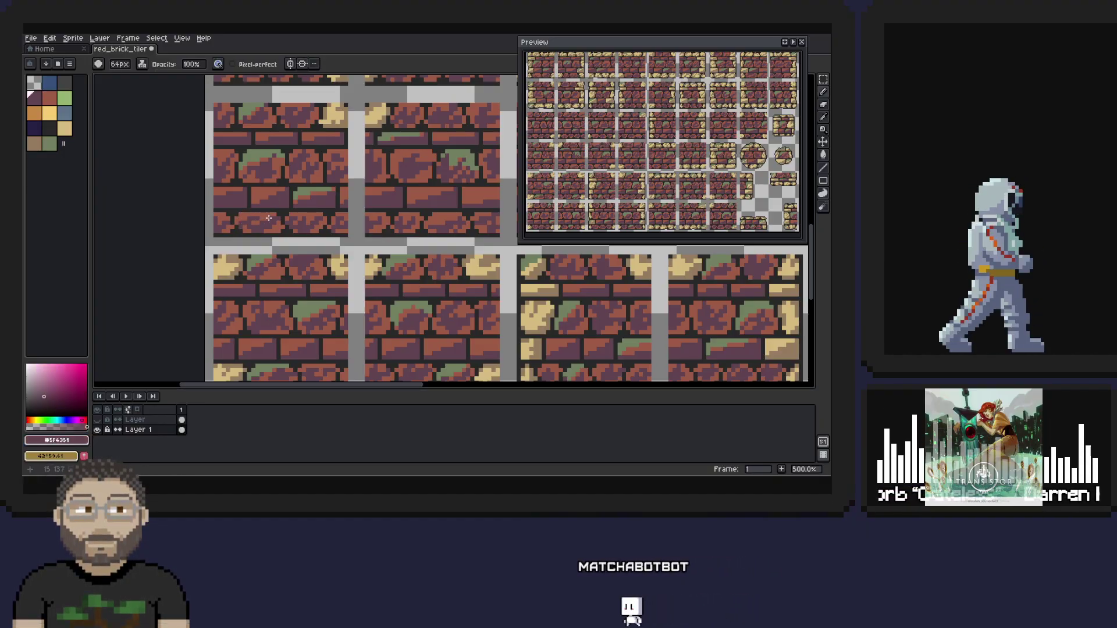
left_click(254, 207, "alt")
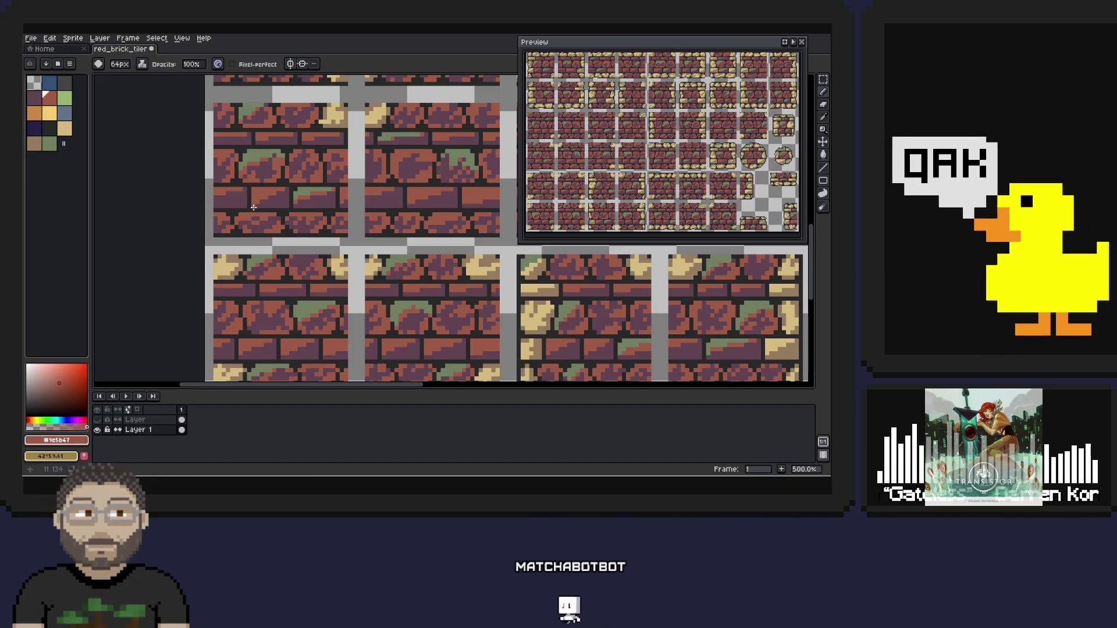
scroll(252, 169, "up", 2)
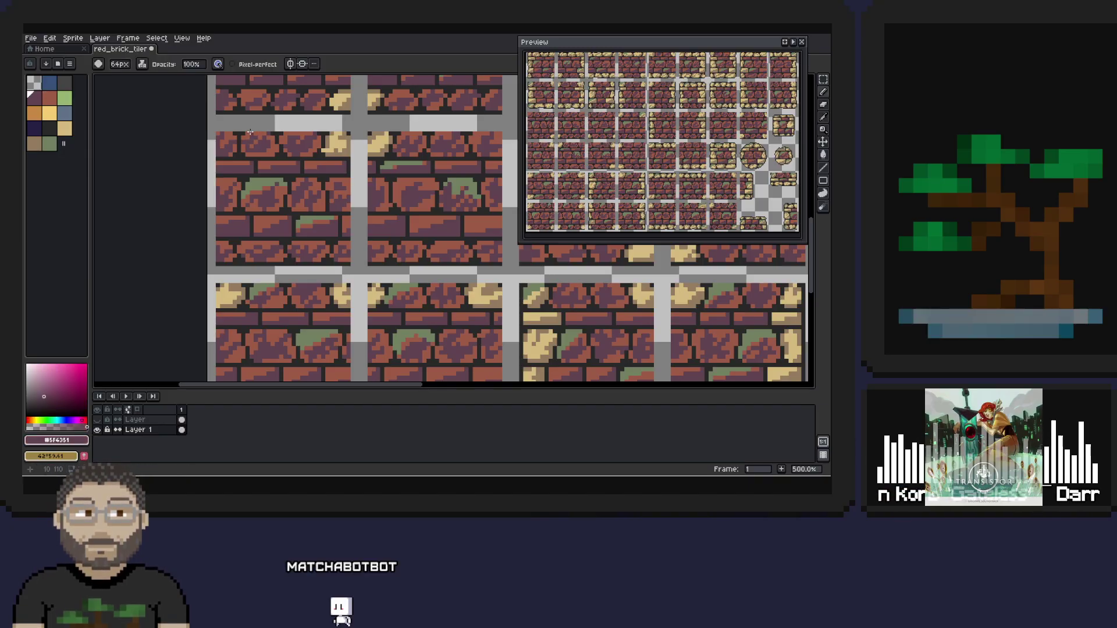
left_click(249, 138, "alt")
- Replace the moss on the top and bottom stones of the first fifth-row tile with sampled brick red and dark purple shading
left_click_drag(319, 204, 244, 210)
left_click_drag(372, 186, 308, 173)
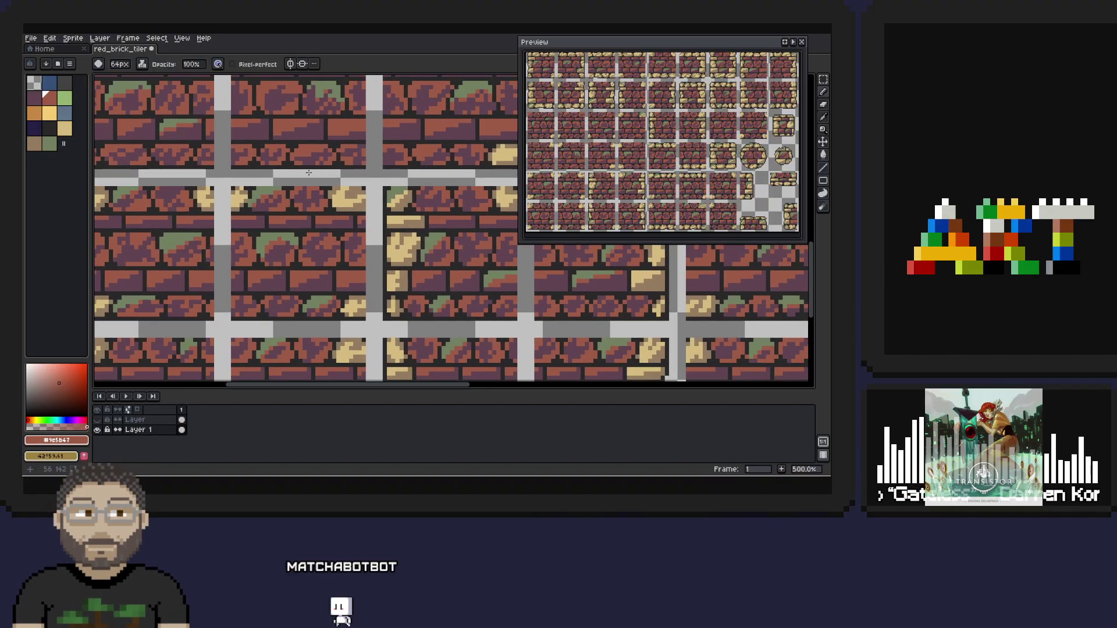
scroll(308, 172, "left", 4)
left_click(249, 200, "alt")
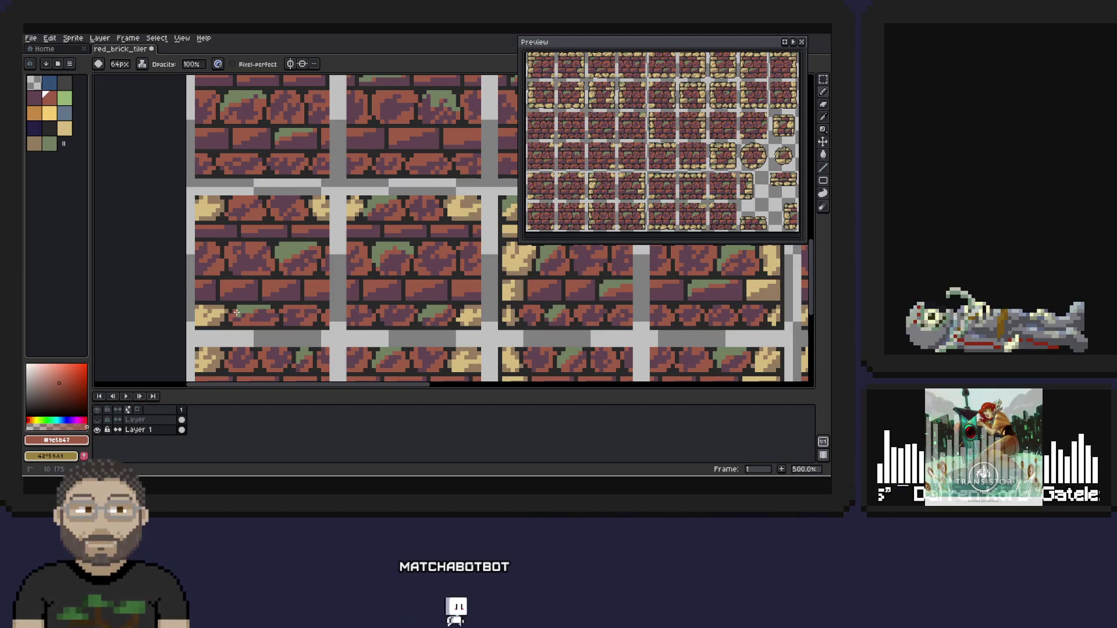
left_click(263, 297, "alt")
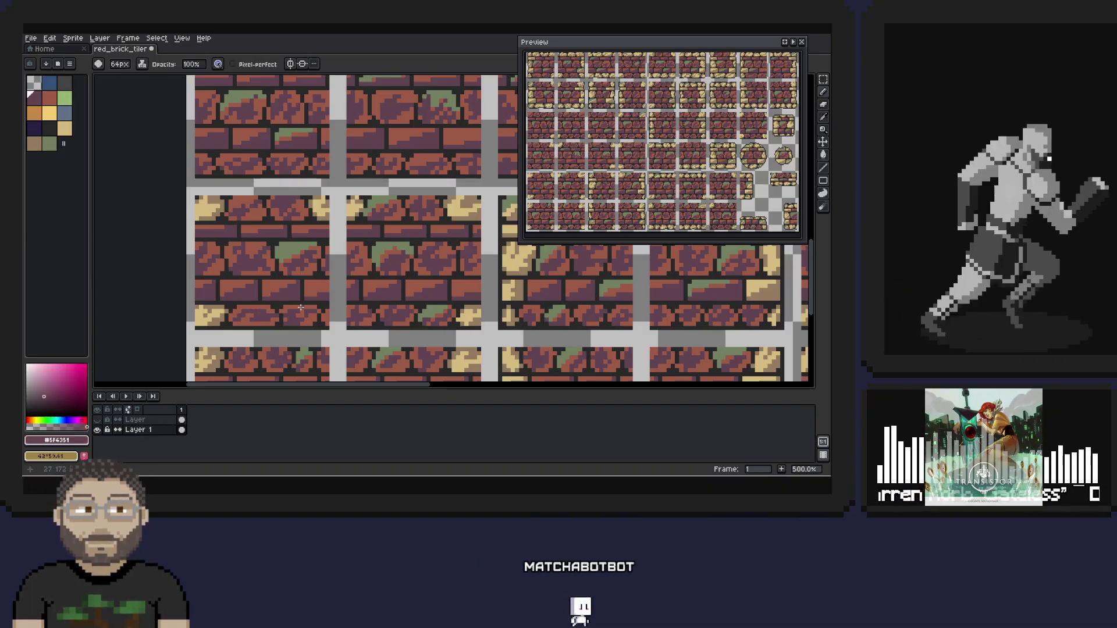
left_click(251, 303, "alt")
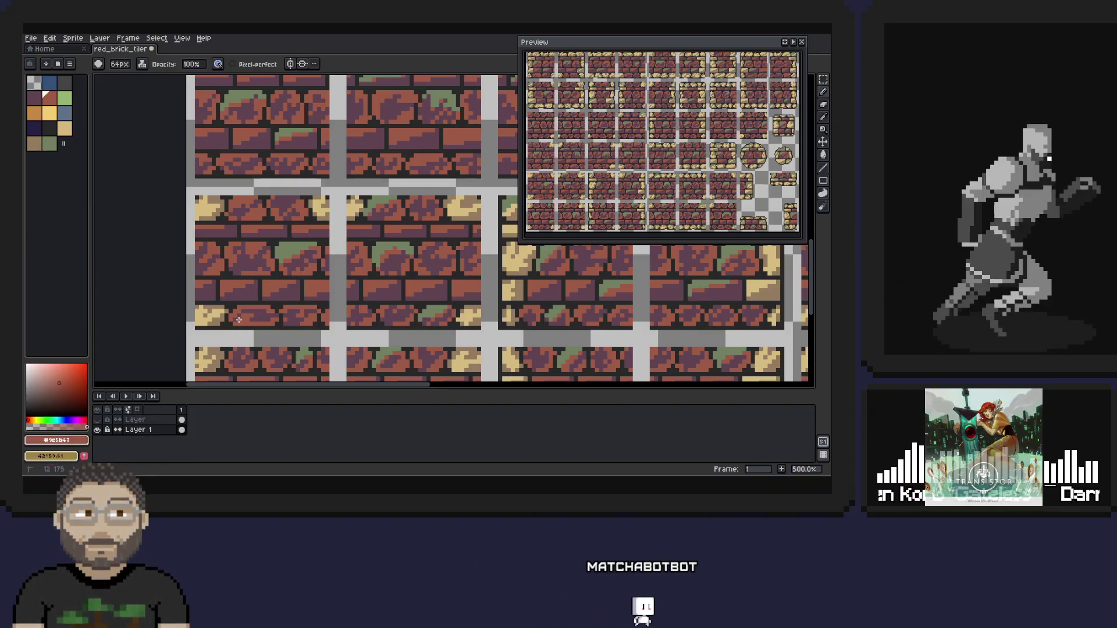
- Paint green moss on the lower-left brick of the first fifth-row tile, trim it with brick red, and select the dark outline color #292929
left_click_drag(296, 271, 227, 247)
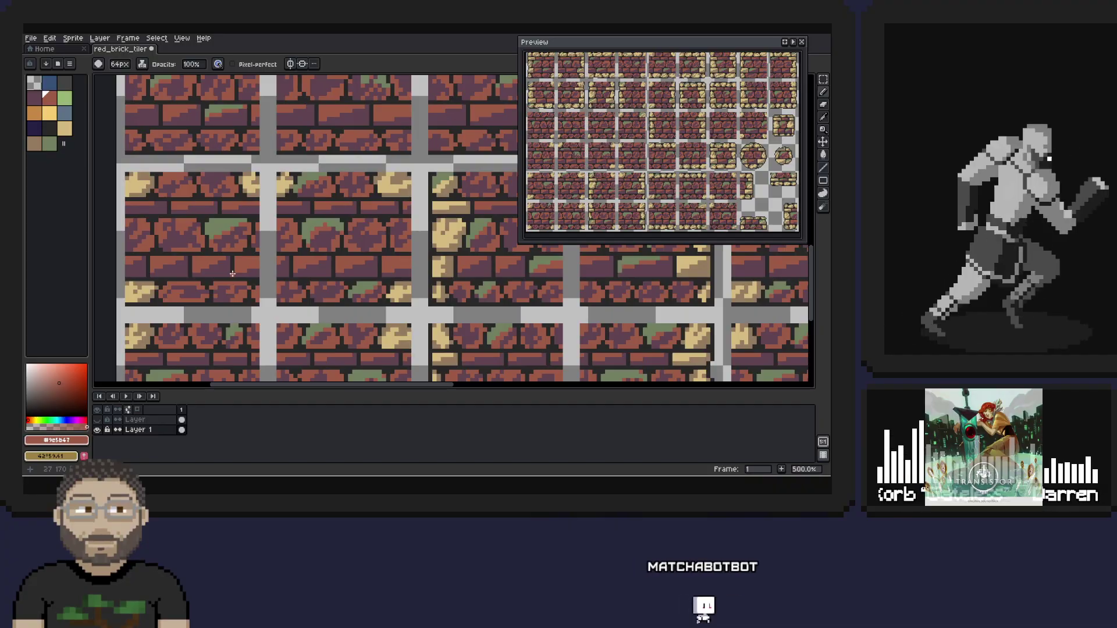
left_click(154, 264, "alt")
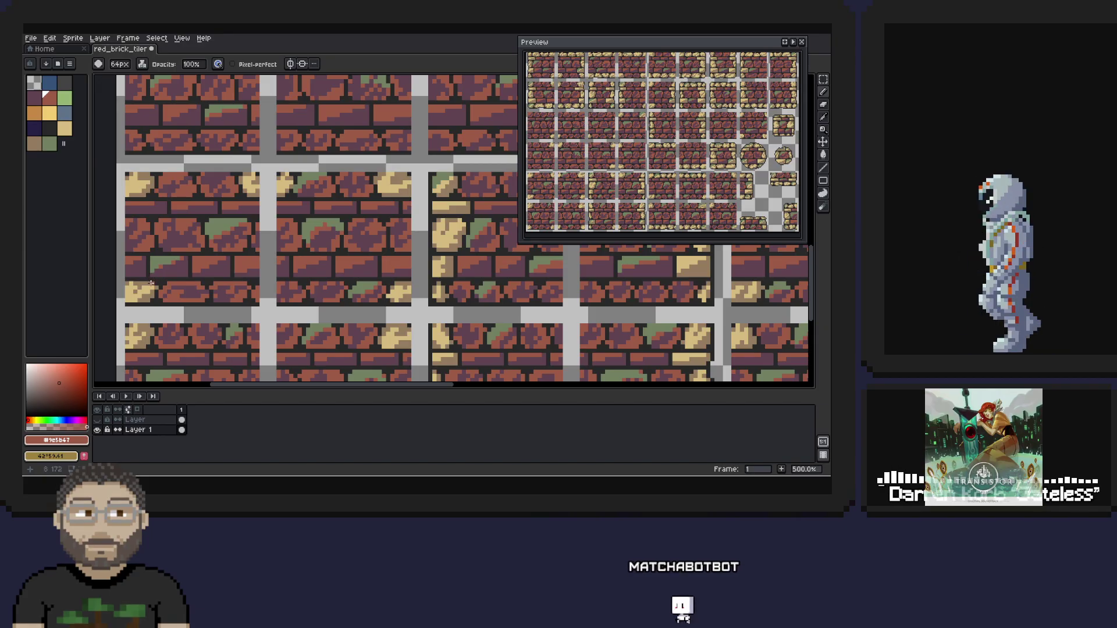
key("bracketright")
key("bracketright")
key("bracketright")
key("bracketright")
key("bracketright")
key("bracketright")
scroll(278, 319, "down", 5)
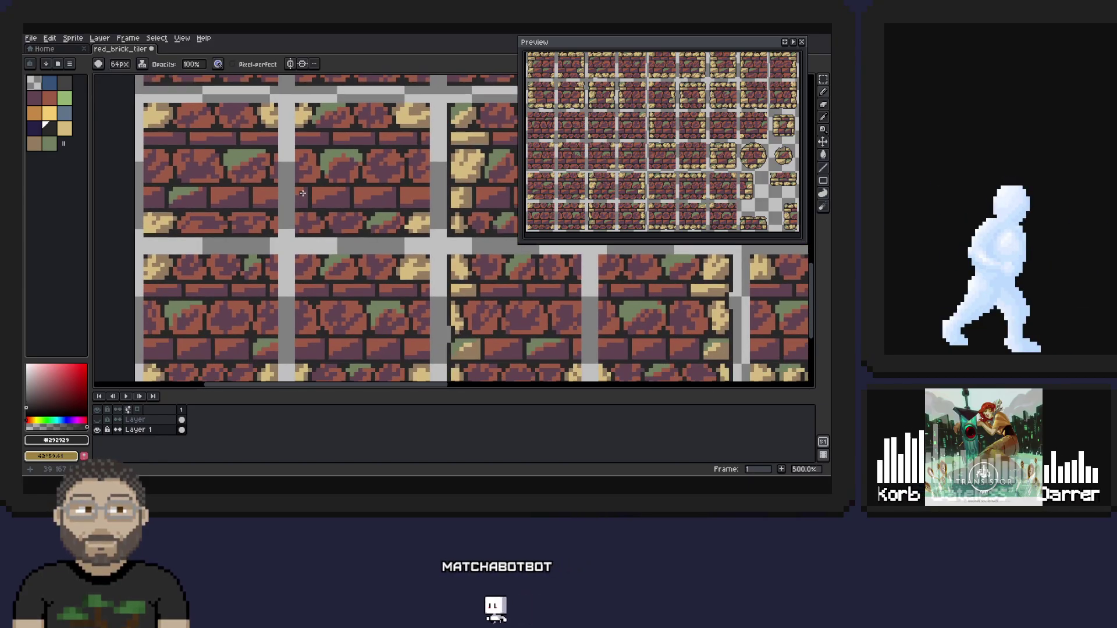
- Replace the moss on the second fifth-row tile's bottom stone with sampled brick red and dark purple shading
scroll(212, 250, "right", 3)
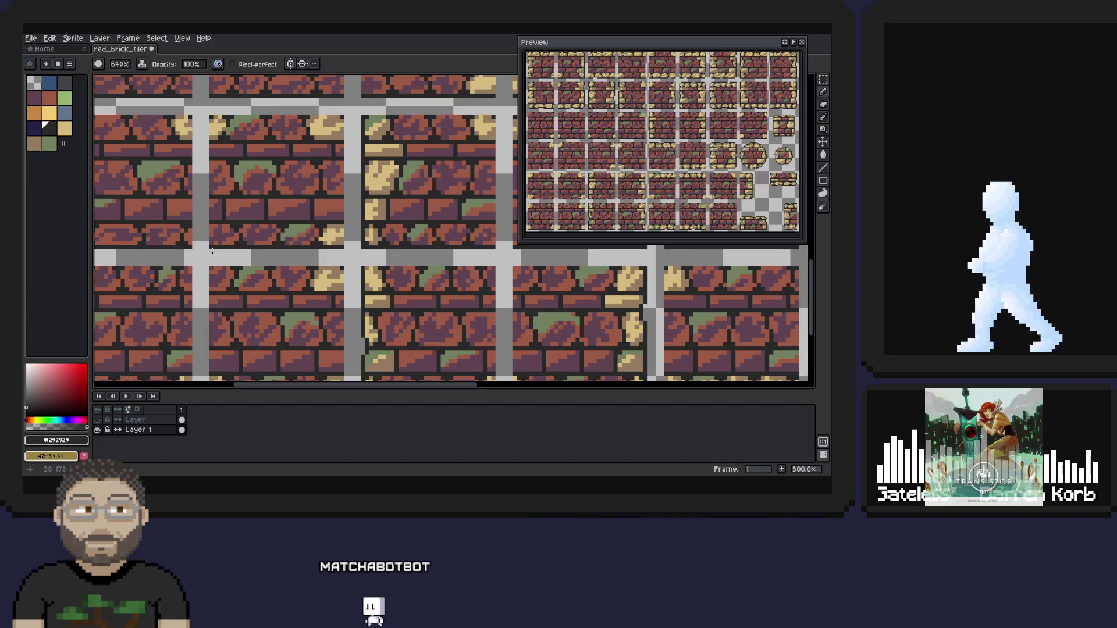
left_click(291, 232, "alt")
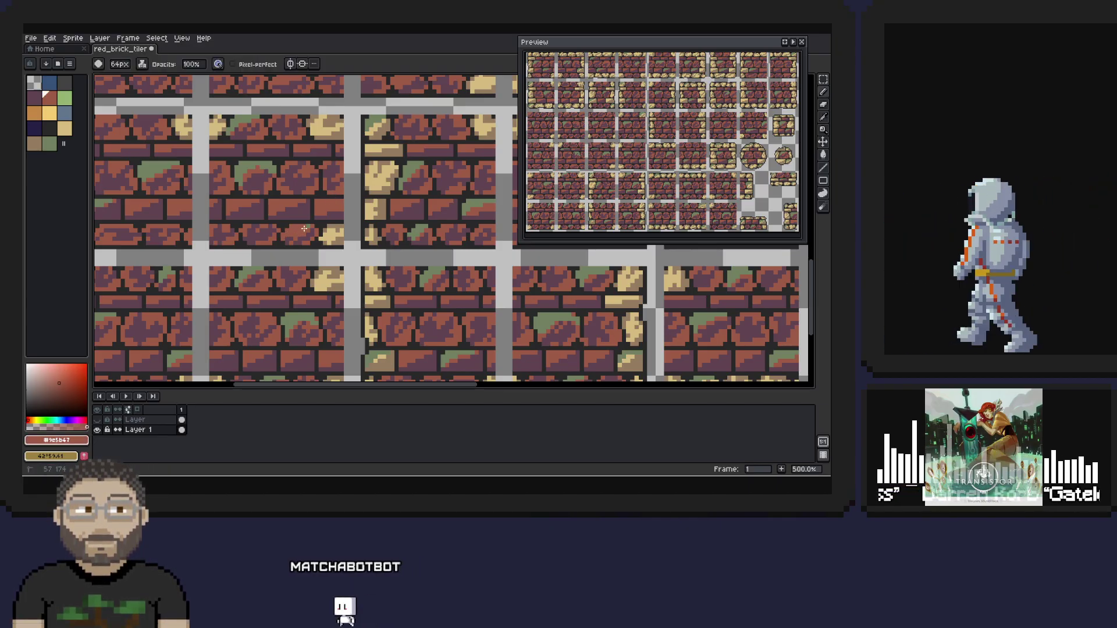
left_click(311, 225, "alt")
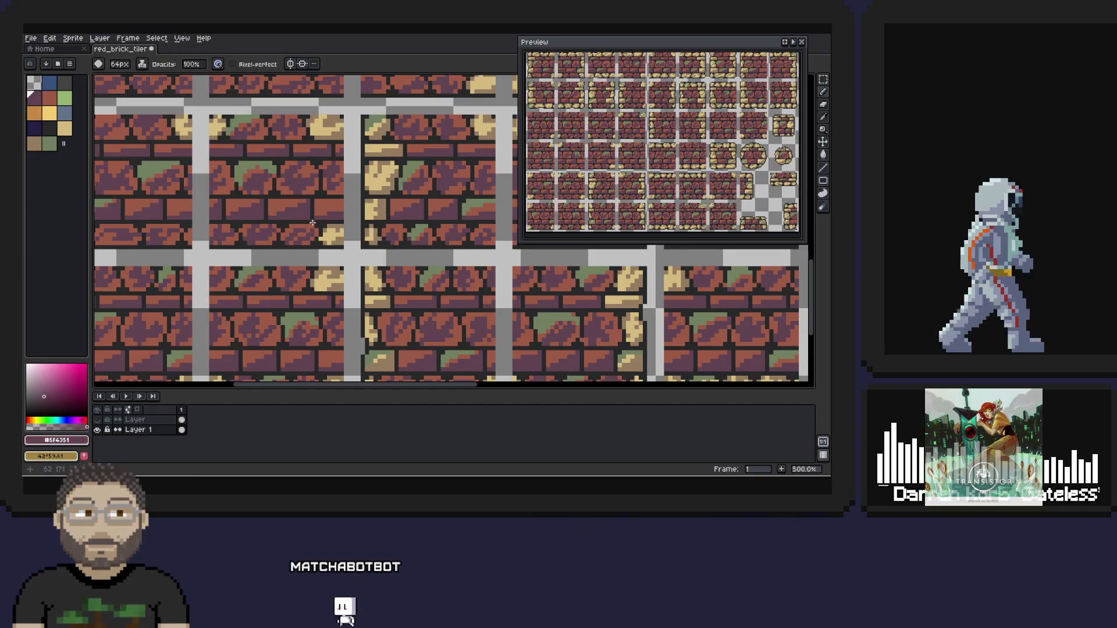
left_click(304, 226, "alt")
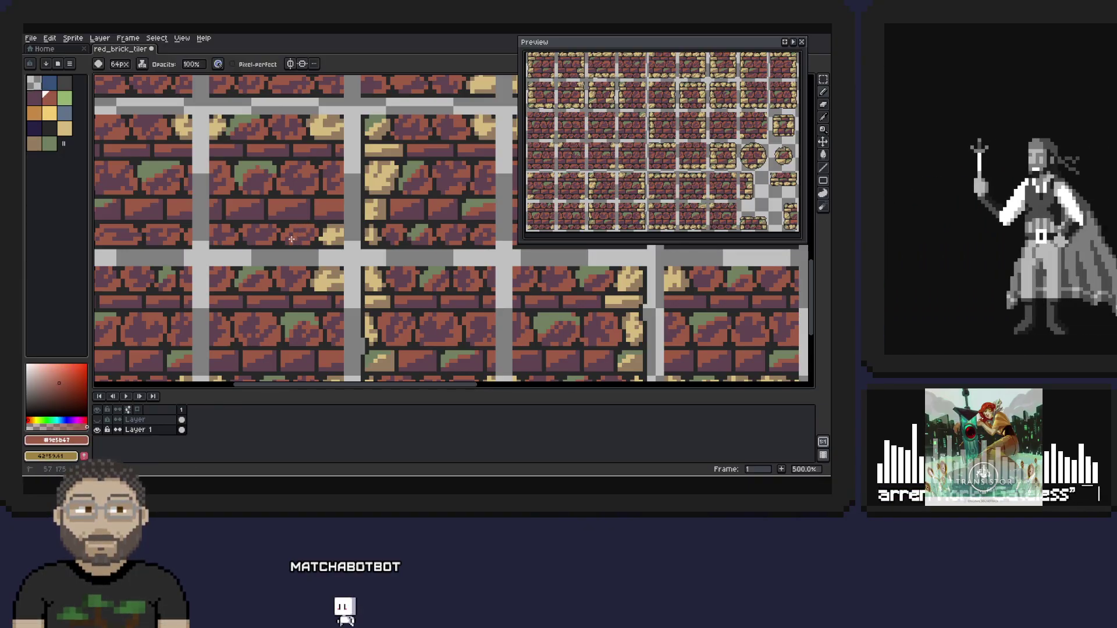
scroll(300, 224, "right", 2)
left_click(278, 240, "alt")
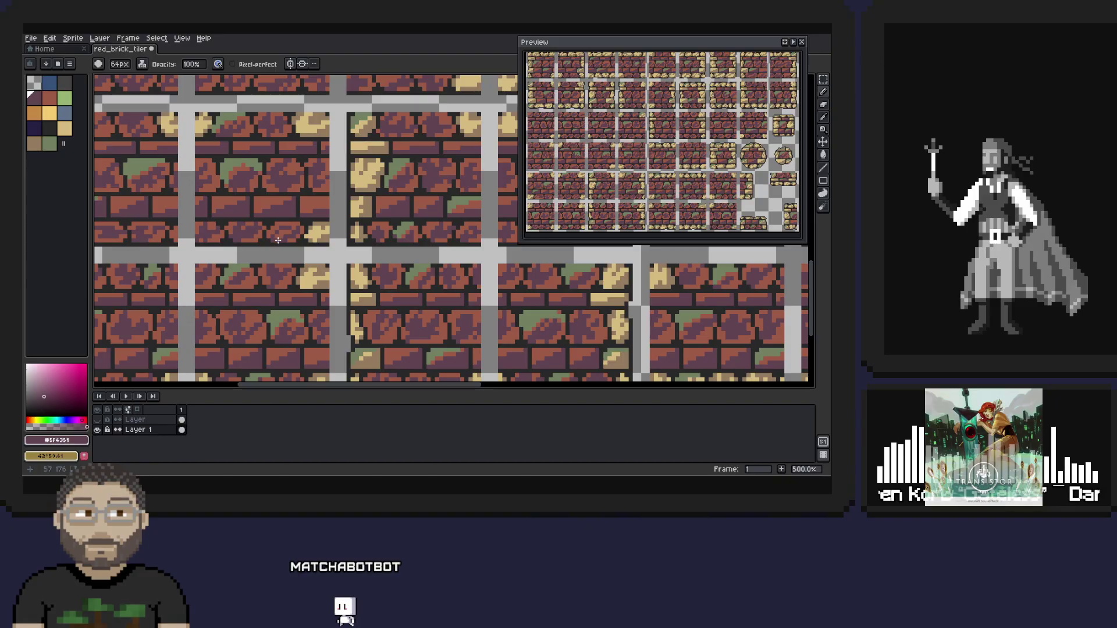
- Replace the moss on the second fifth-row tile's top stone with sampled brick red and dark purple shading
scroll(303, 216, "up", 2)
scroll(302, 215, "right", 1)
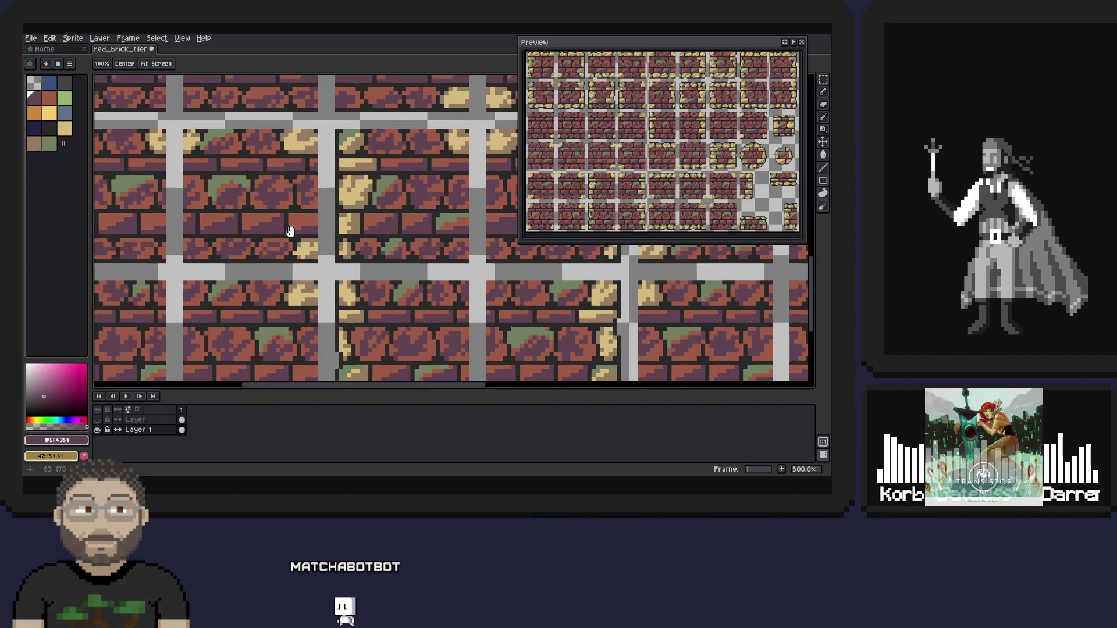
left_click(238, 137, "alt")
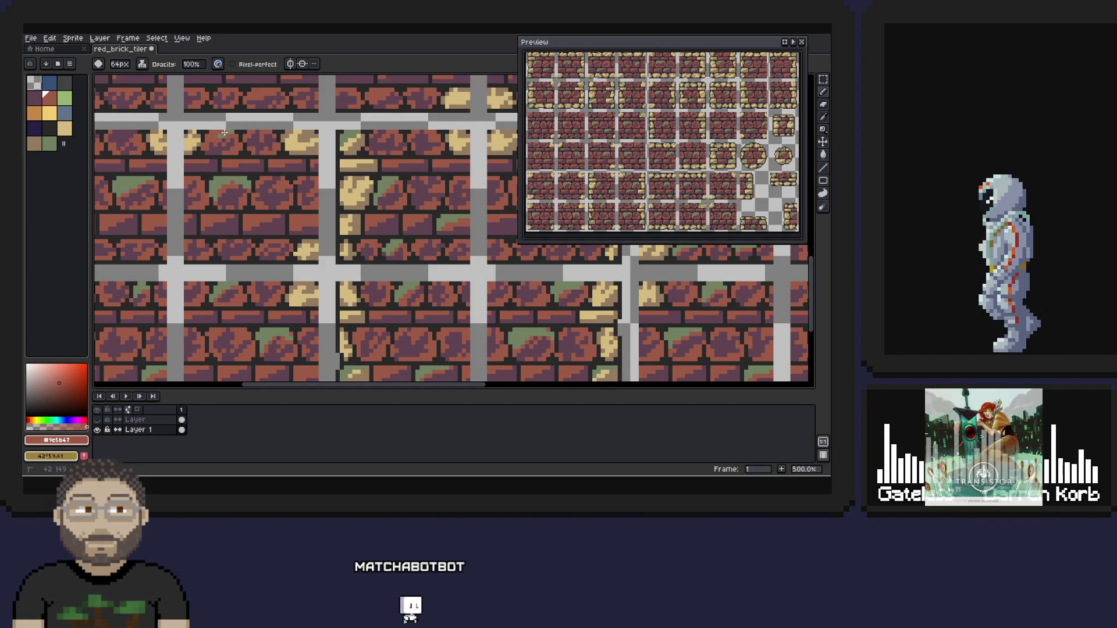
key("alt")
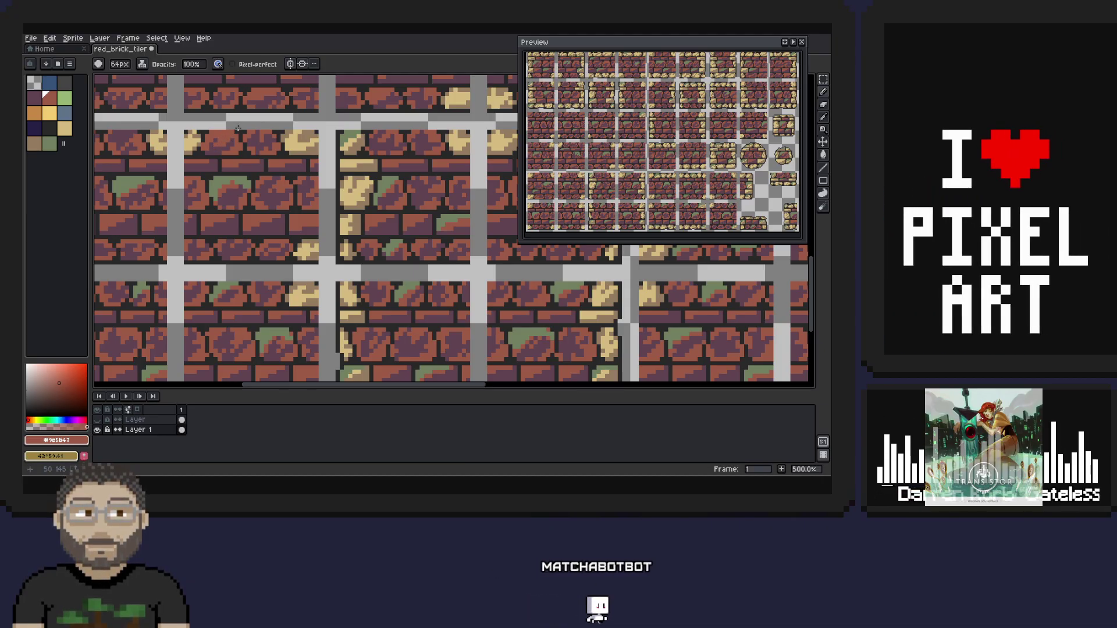
left_click(226, 127, "alt")
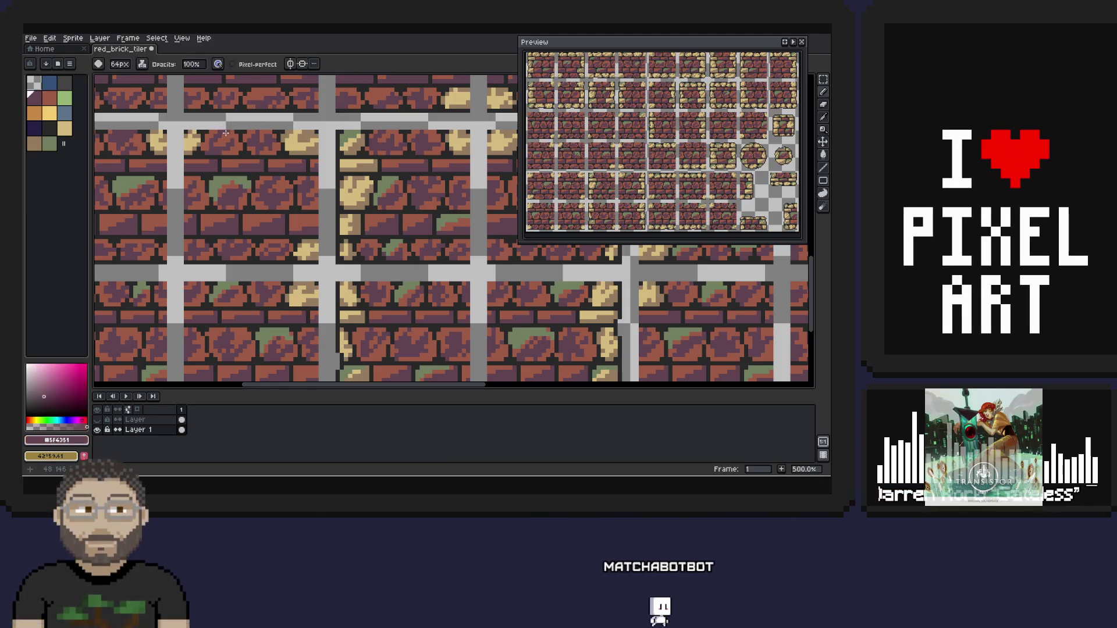
left_click(206, 143, "alt")
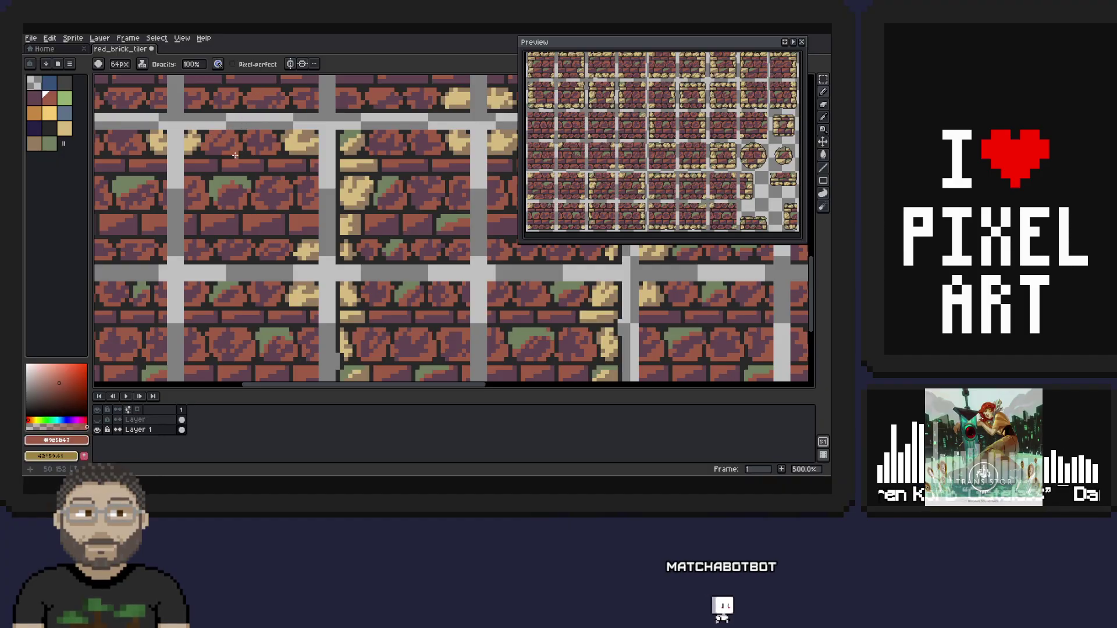
- Paint sampled green moss on the narrow upper brick of the second fifth-row tile, and sample the dark outline color #292929
left_click(285, 215, "alt")
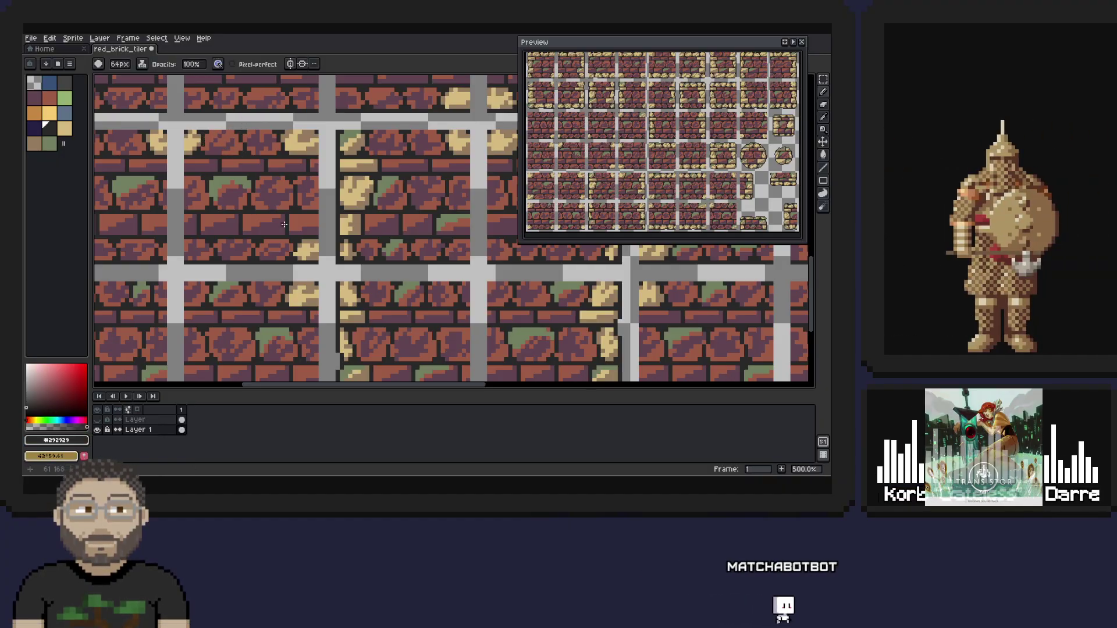
left_click(243, 172, "alt")
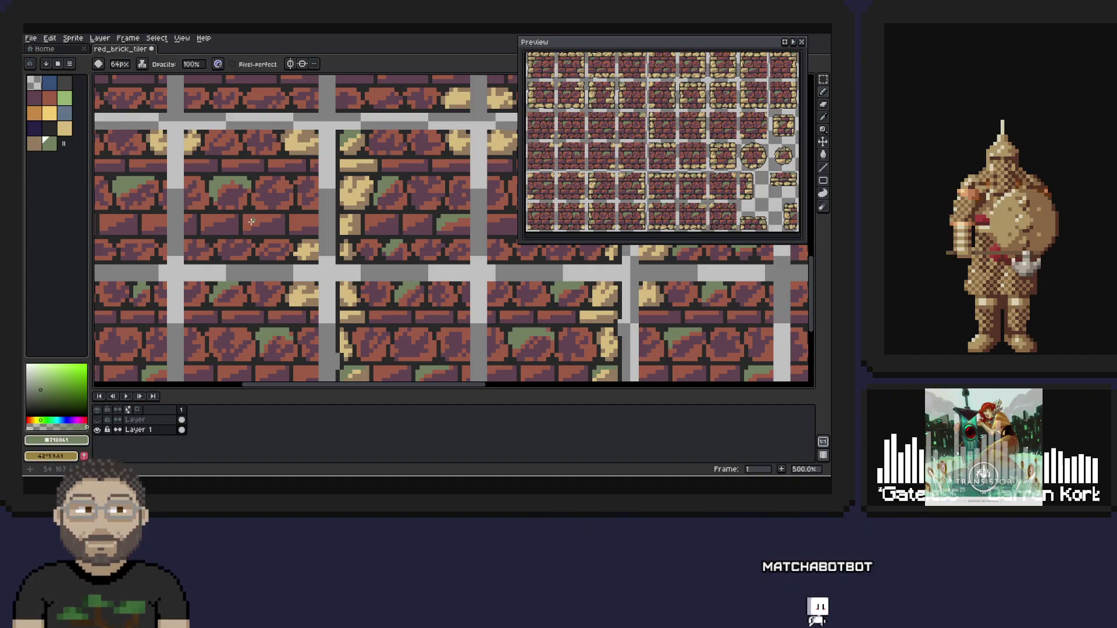
left_click(270, 158, "alt")
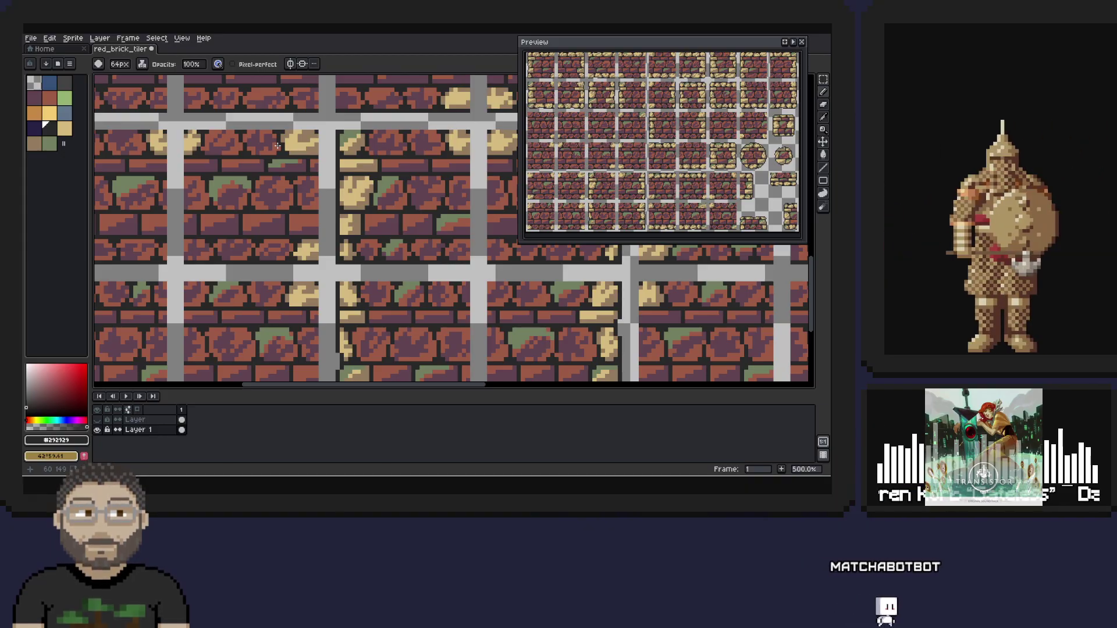
- Cover the moss on the third and fifth fifth-row tiles' bottom stones and the fourth tile's top stone with brick red
left_click_drag(403, 250, 304, 246)
left_click(304, 247, "alt")
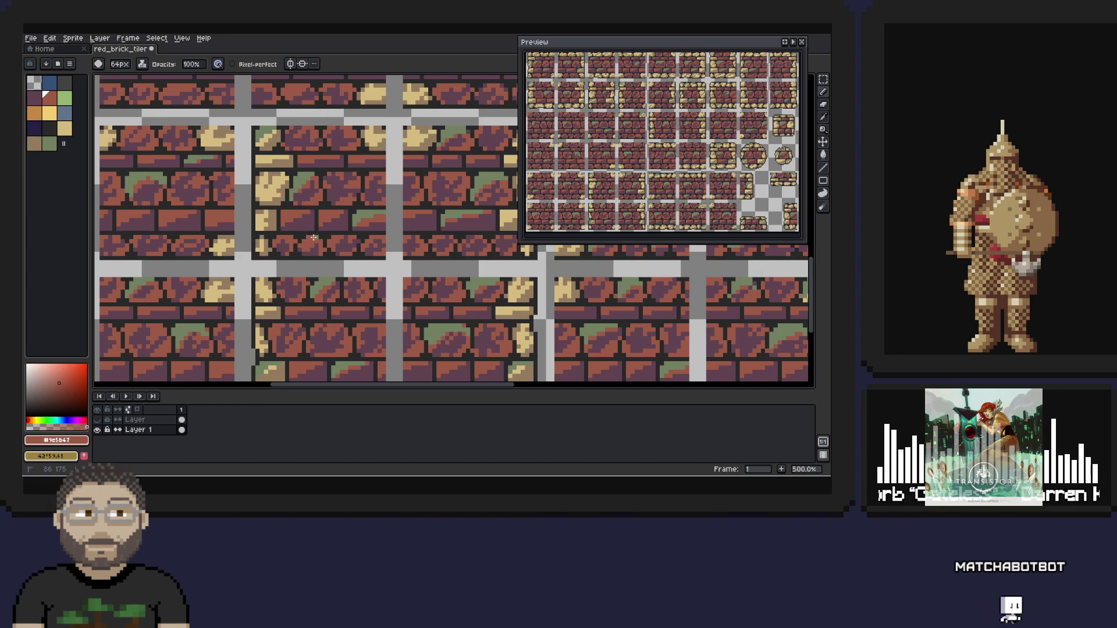
left_click_drag(333, 224, 282, 254)
left_click_drag(388, 254, 320, 258)
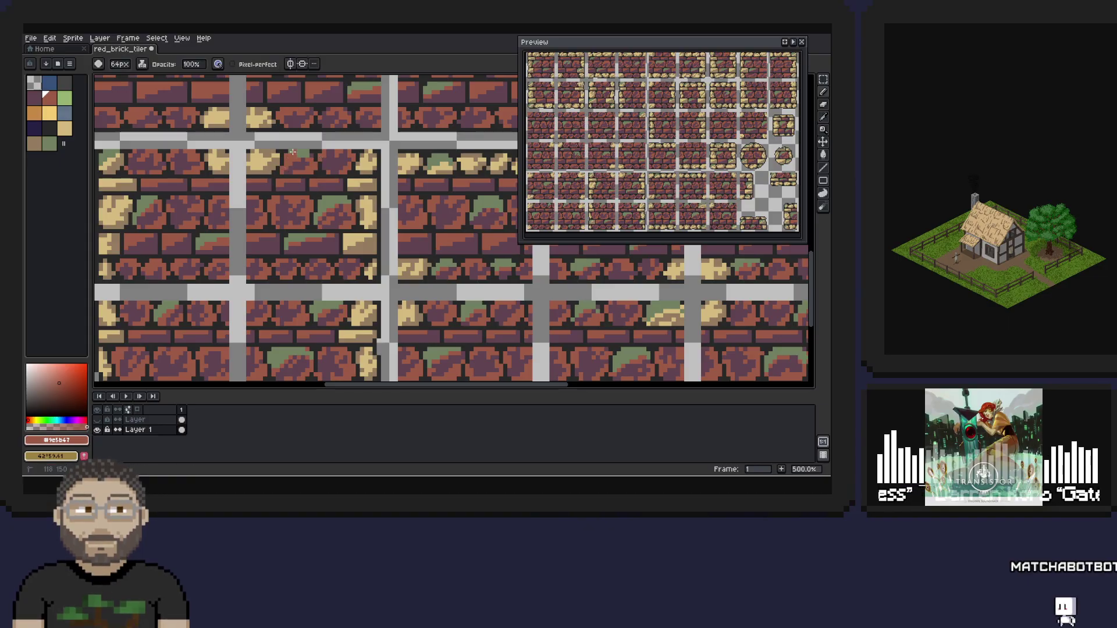
left_click_drag(388, 244, 277, 207)
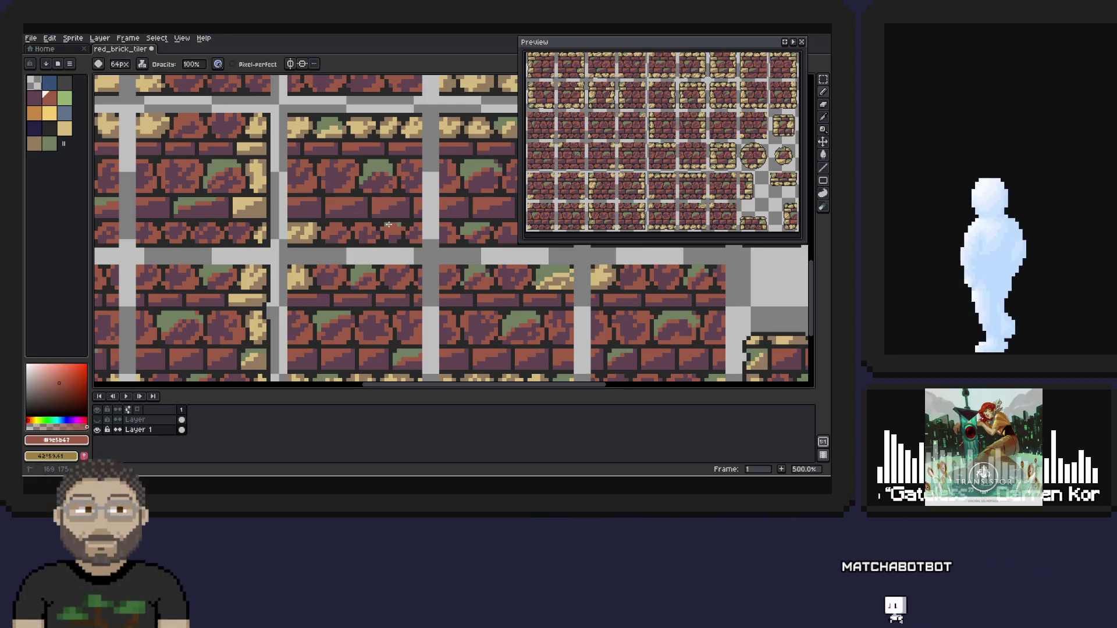
- Cover the moss on the sixth fifth-row tile's bottom stone with brick red and on its tan top stone with sampled tan
scroll(421, 192, "right", 5)
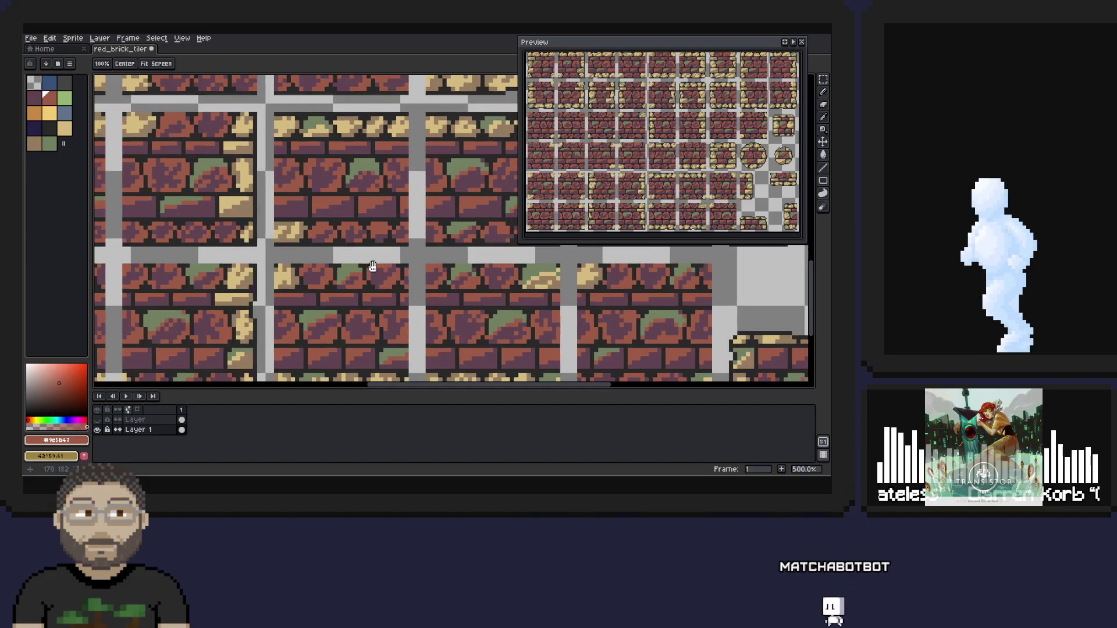
key("alt")
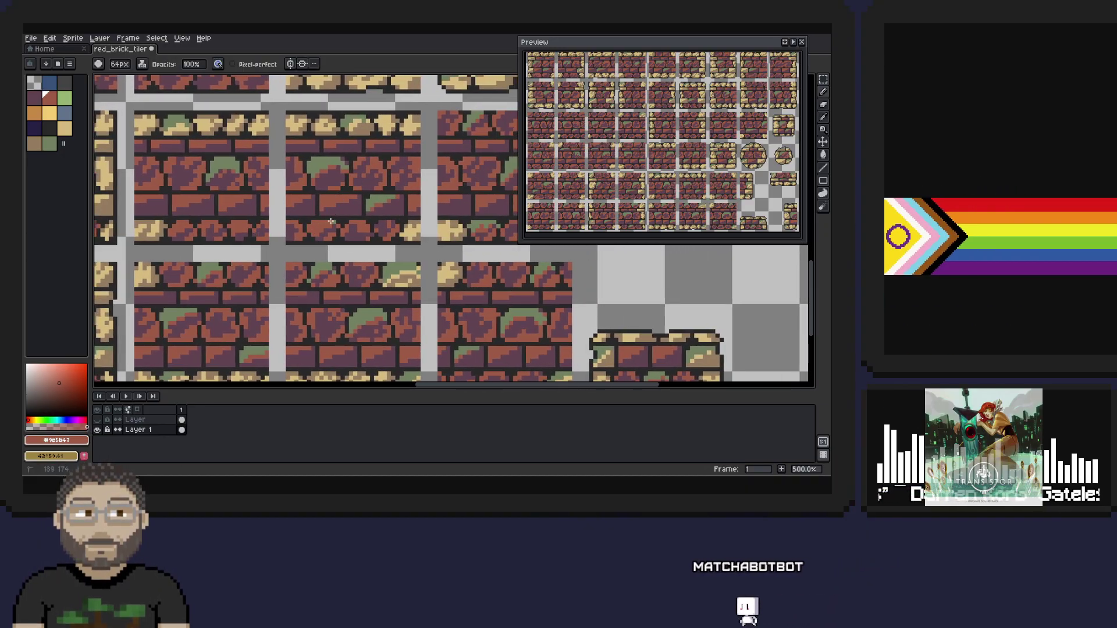
left_click(347, 119, "alt")
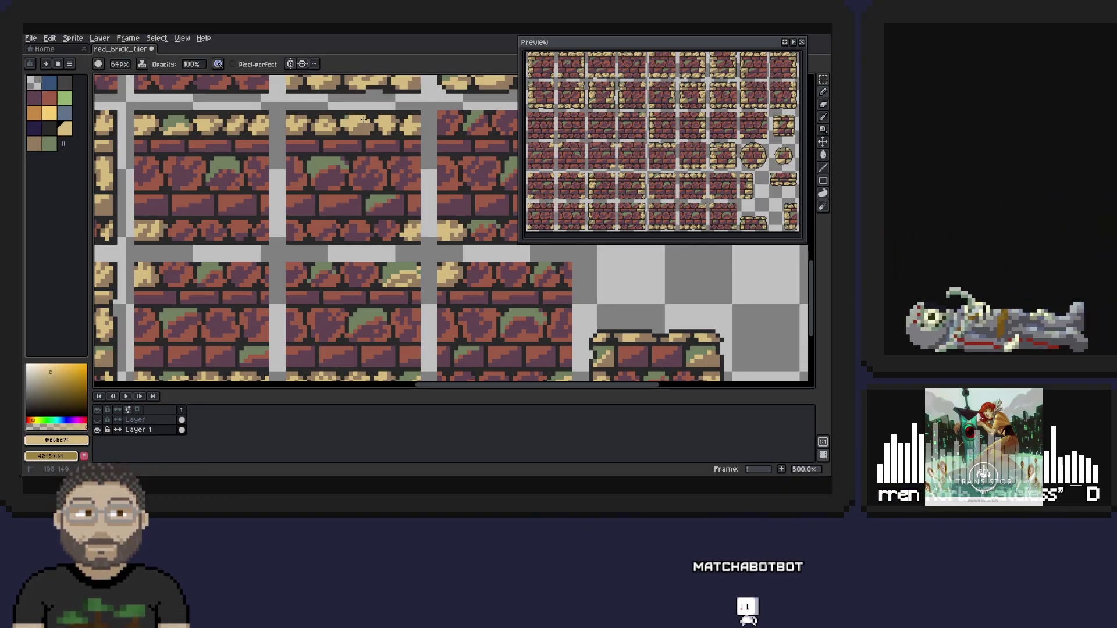
- Replace the moss on the bottom stones of the seventh fifth-row tile with sampled brick red
scroll(429, 112, "right", 4)
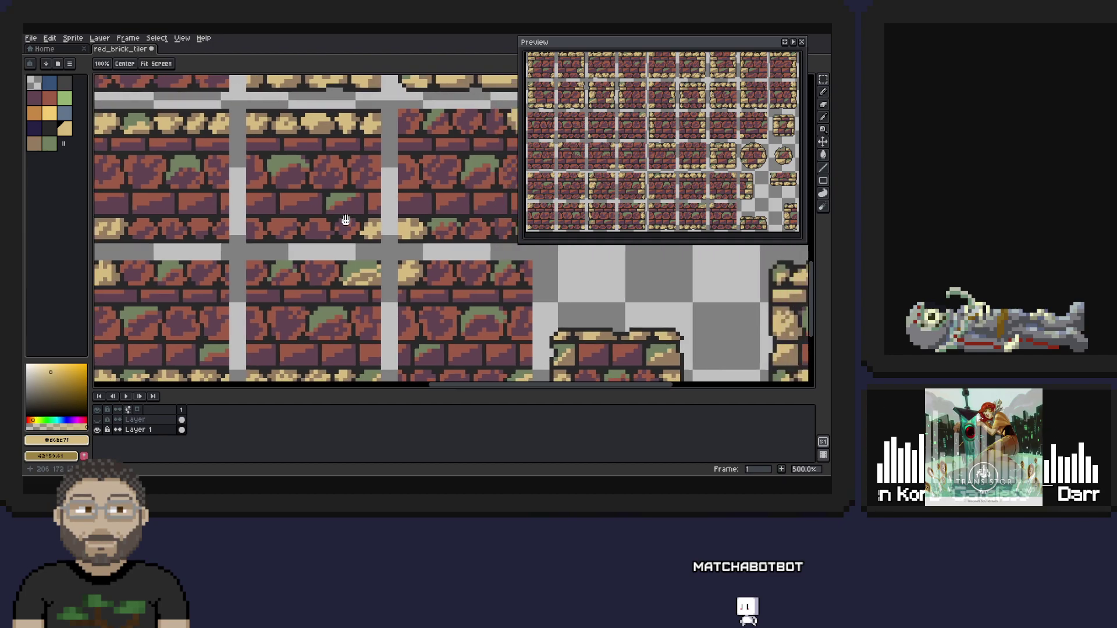
key("alt")
key("alt")
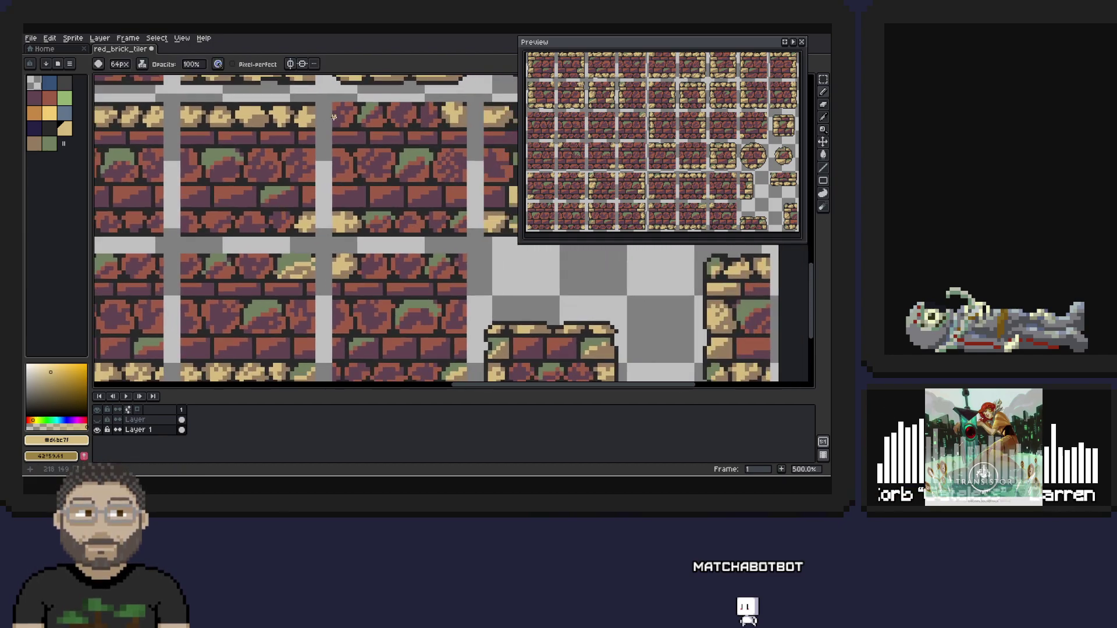
left_click(358, 210)
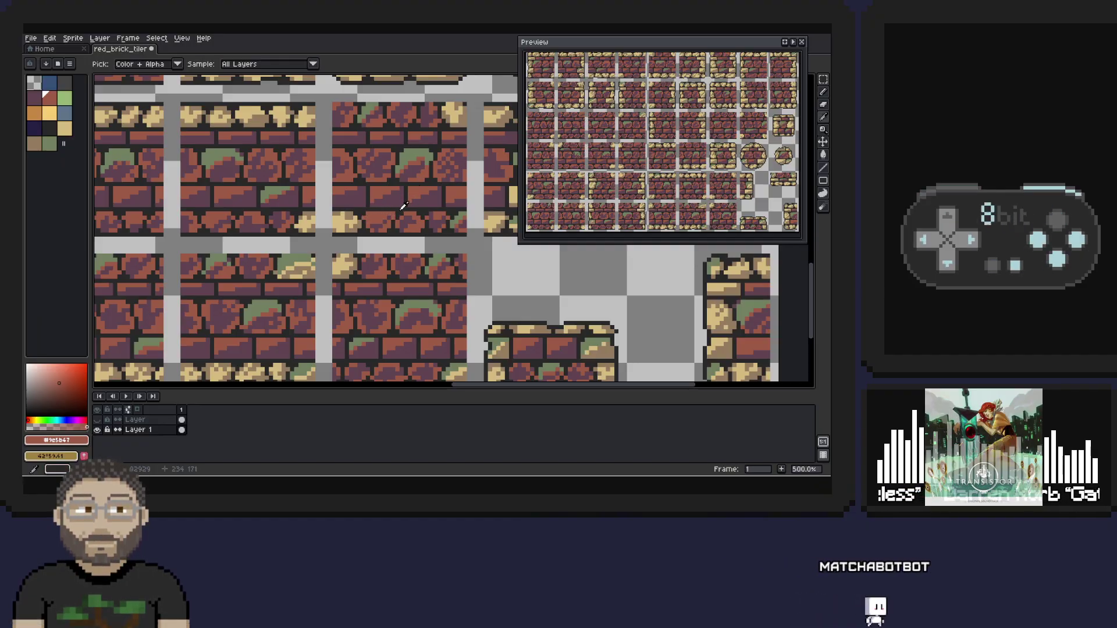
key("alt")
left_click(445, 168)
left_click_drag(445, 168, 372, 162)
left_click(379, 217, "alt")
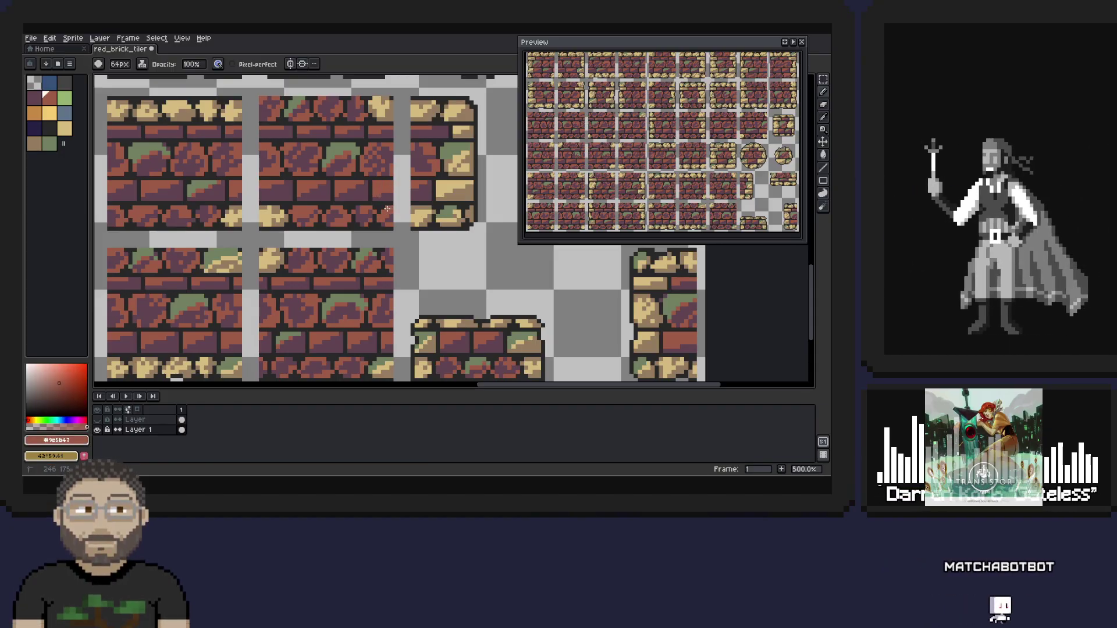
- Cover the moss on the seventh fifth-row tile's top stone with brick red and paint green moss on its lower middle brick
key("alt")
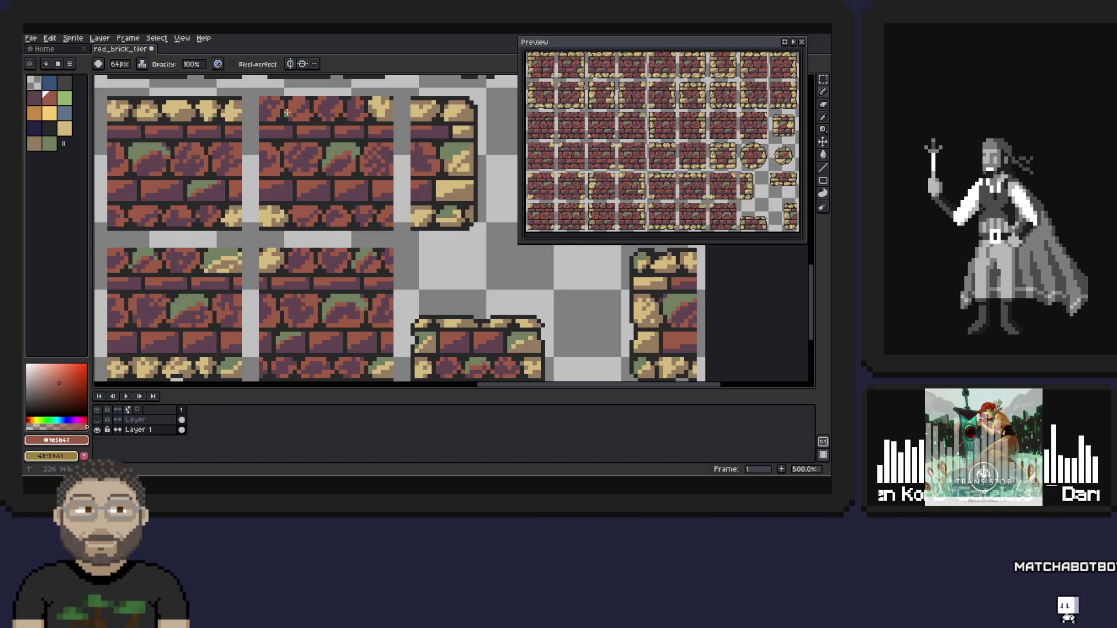
left_click(281, 176, "alt")
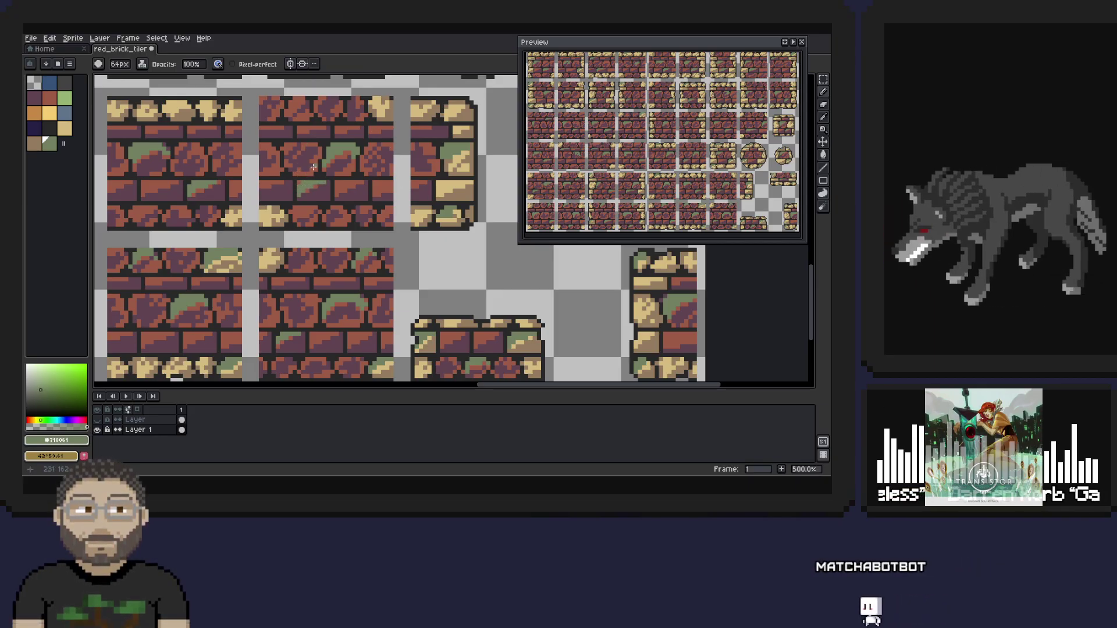
left_click(305, 178, "alt")
- Cover the moss on the upper-right stone of the half-height tile at the fifth row's end with sampled tan
left_click_drag(365, 259, 249, 229)
left_click_drag(346, 257, 217, 192)
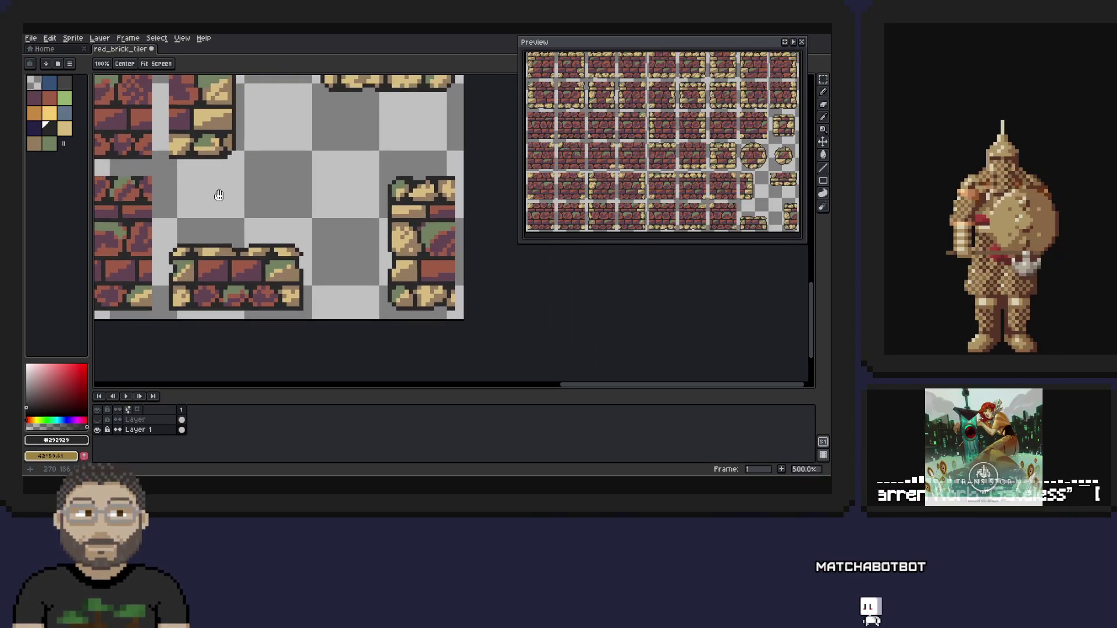
left_click_drag(288, 157, 286, 279)
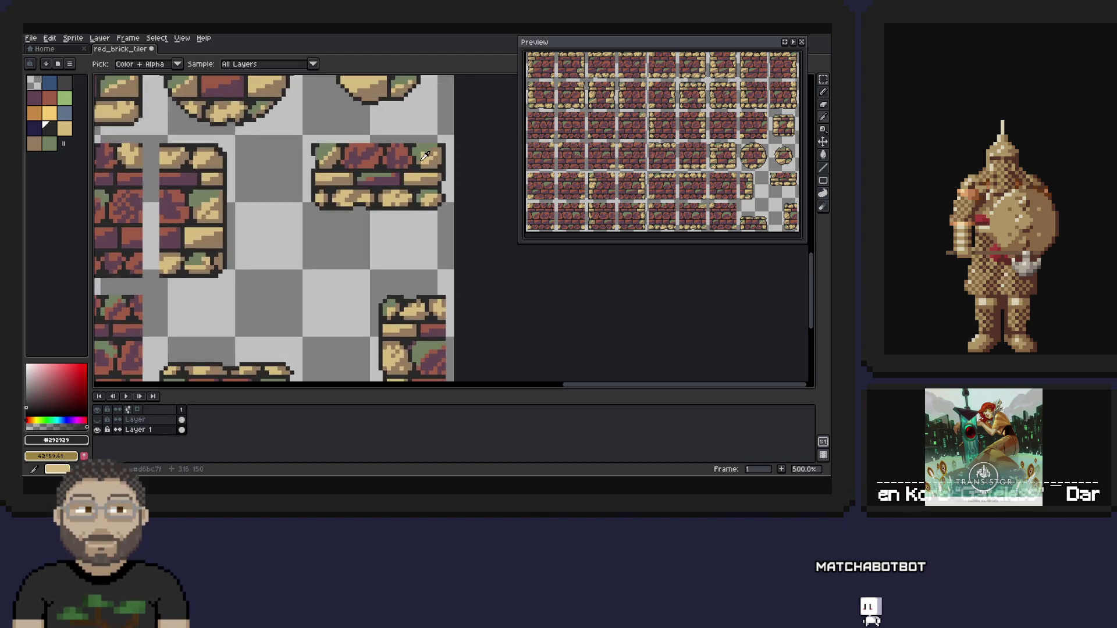
left_click(420, 156, "alt")
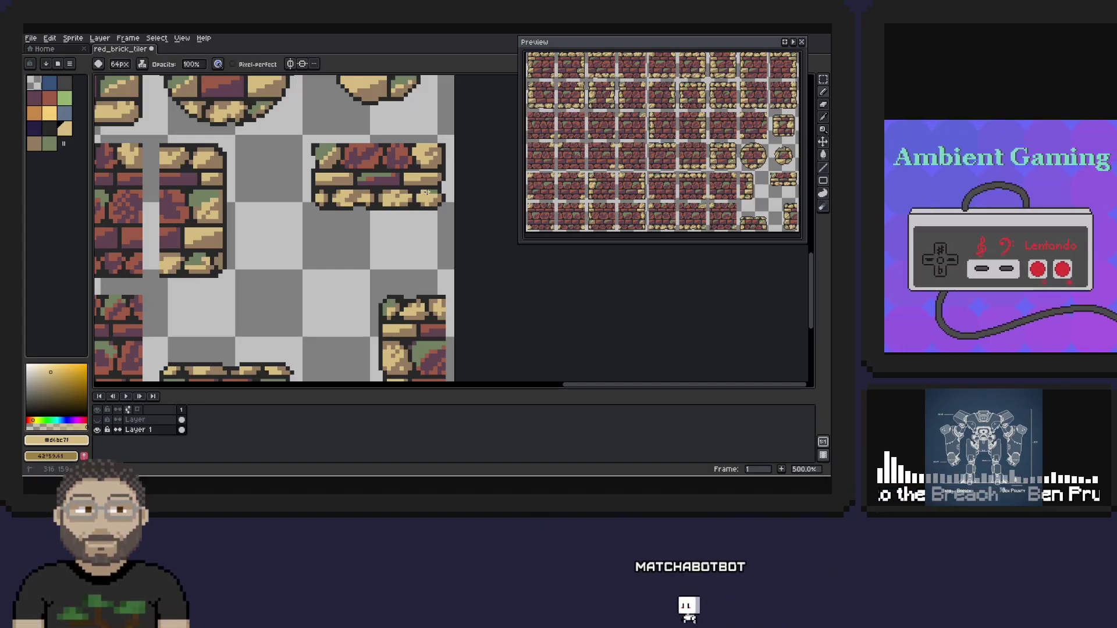
- Replace the moss on the large red stone of the last sixth-row tile with sampled brick red and dark purple shading
left_click_drag(392, 208, 404, 85)
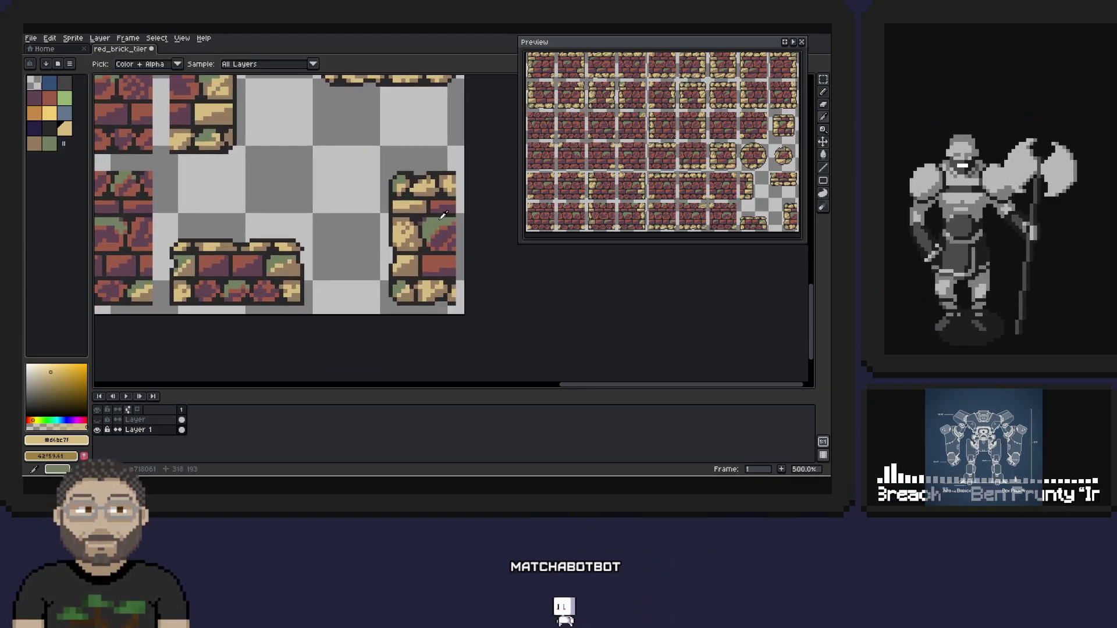
left_click(424, 234, "alt")
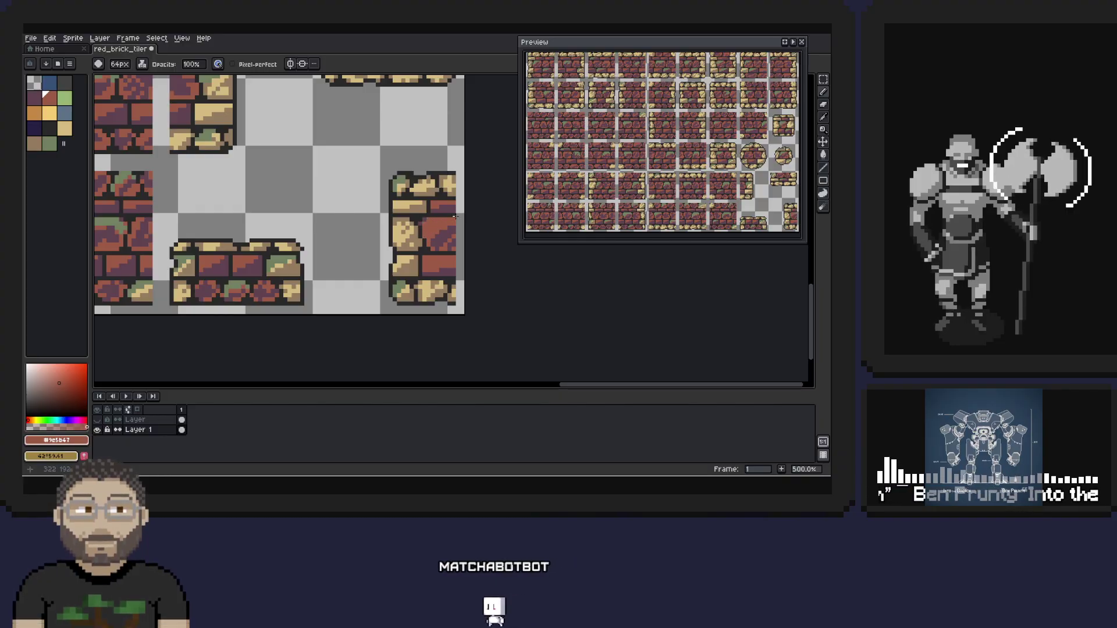
left_click(452, 223, "alt")
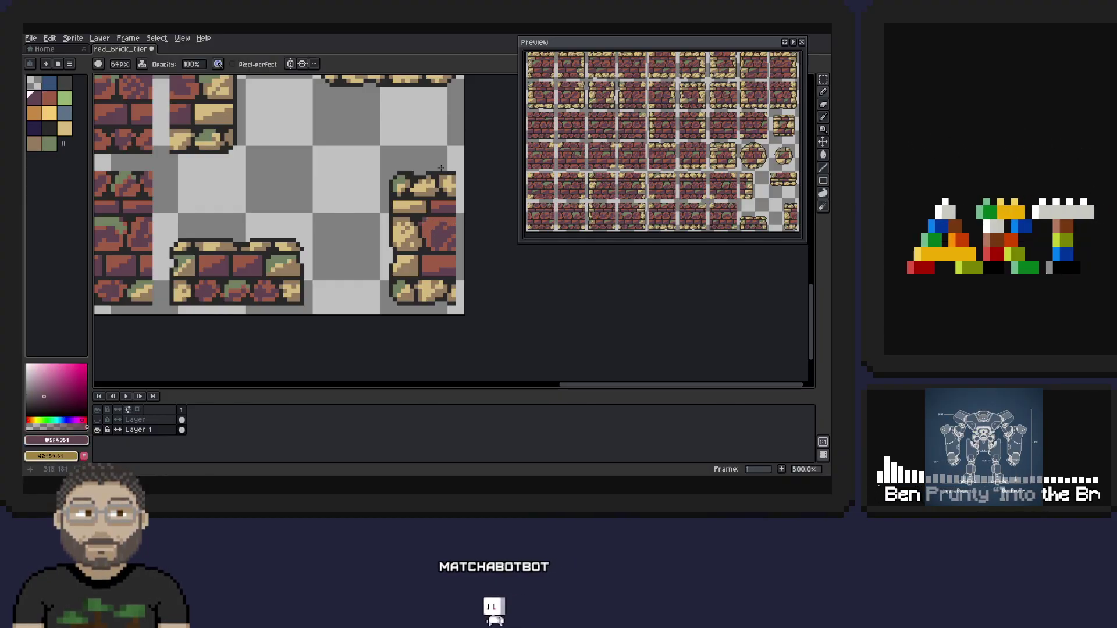
- Cover the moss on the short sixth-row tile's bottom stone and the seventh sixth-row tile's top stone with brick red
key("alt")
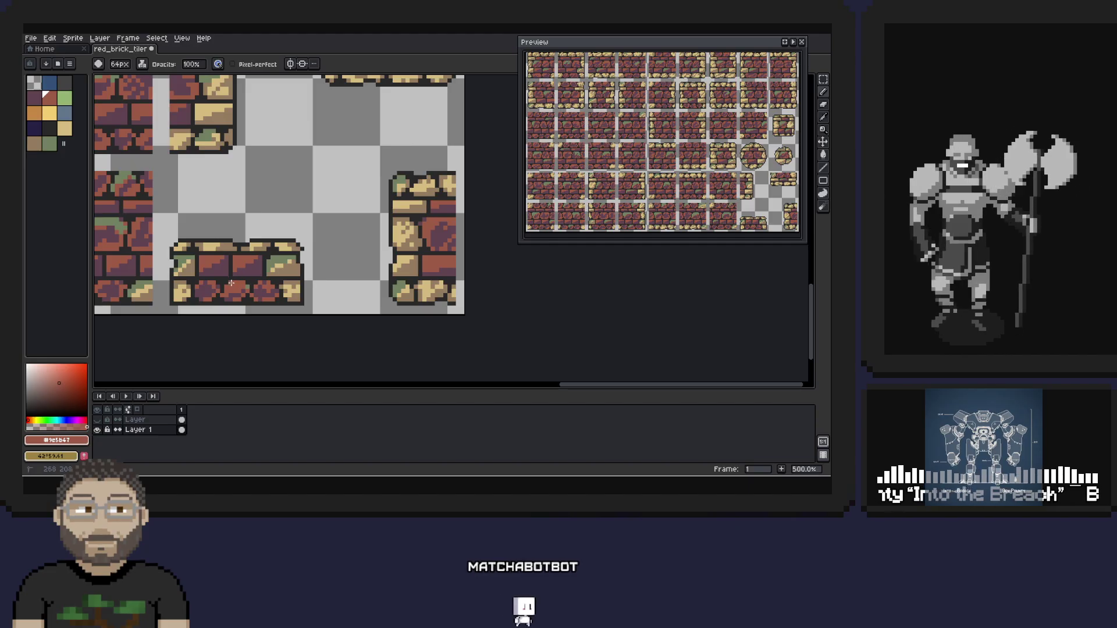
scroll(262, 243, "left", 5)
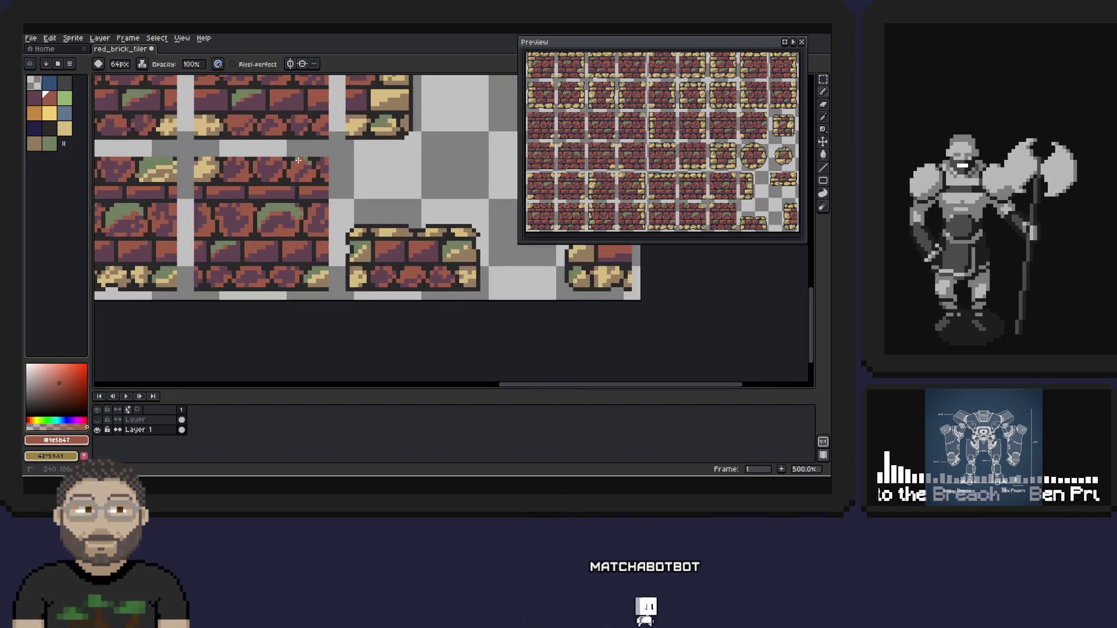
scroll(275, 224, "right", 2)
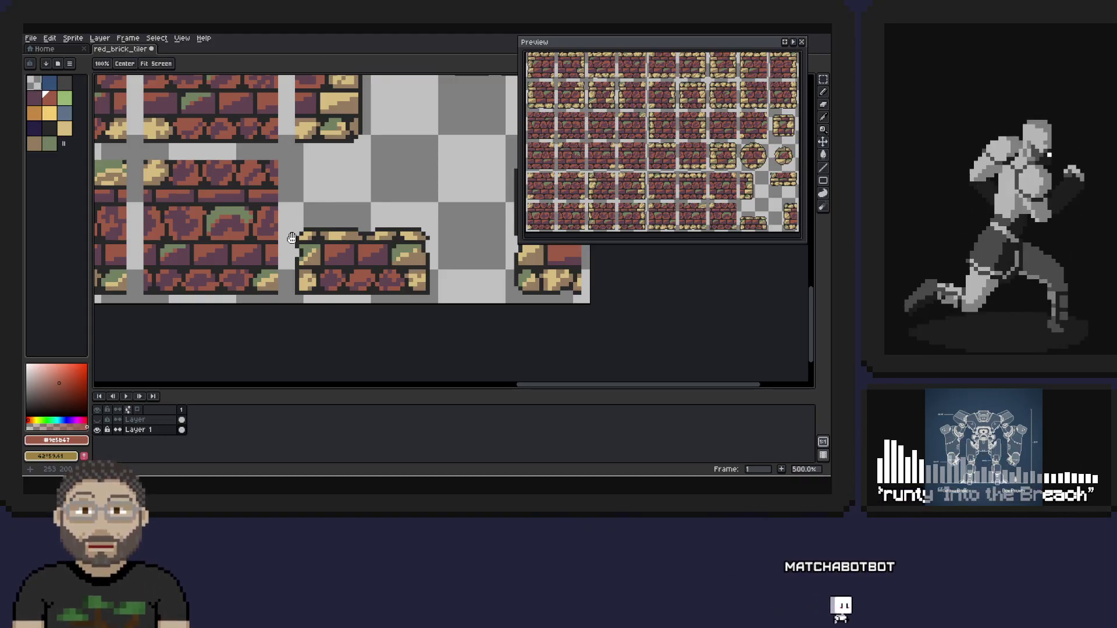
- Cover the moss on the lower-right tan stone of the seventh sixth-row tile with sampled tan
scroll(290, 142, "down", 3)
scroll(290, 142, "left", 4)
key("i")
left_click(376, 203, "alt")
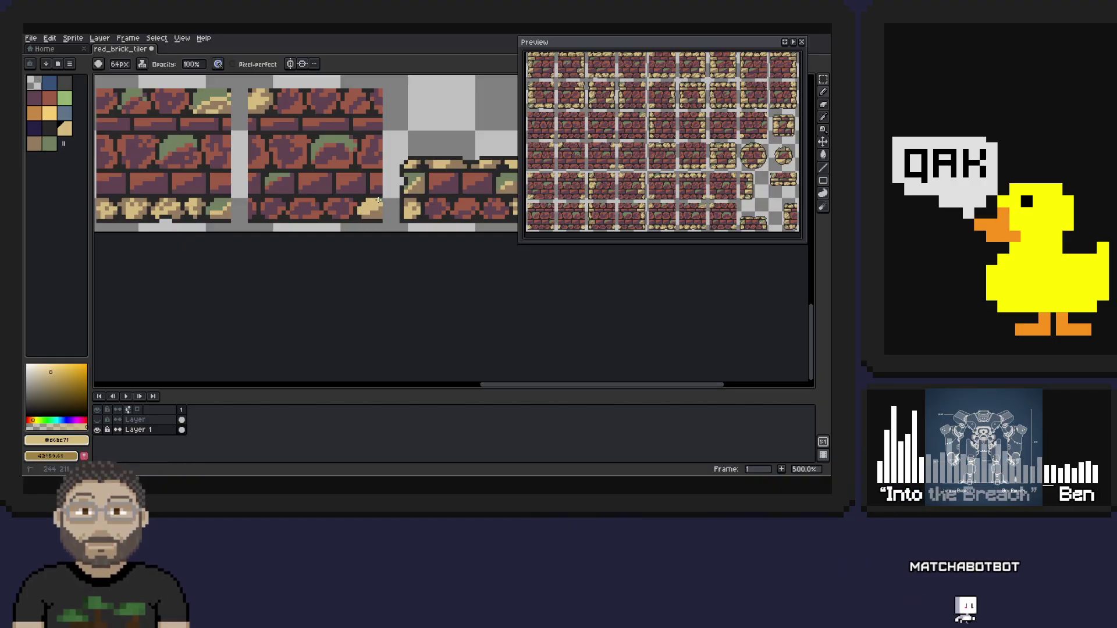
- Replace the moss on the second top-row red stone of the sixth sixth-row tile with sampled brick red
scroll(390, 174, "left", 4)
scroll(325, 151, "up", 2)
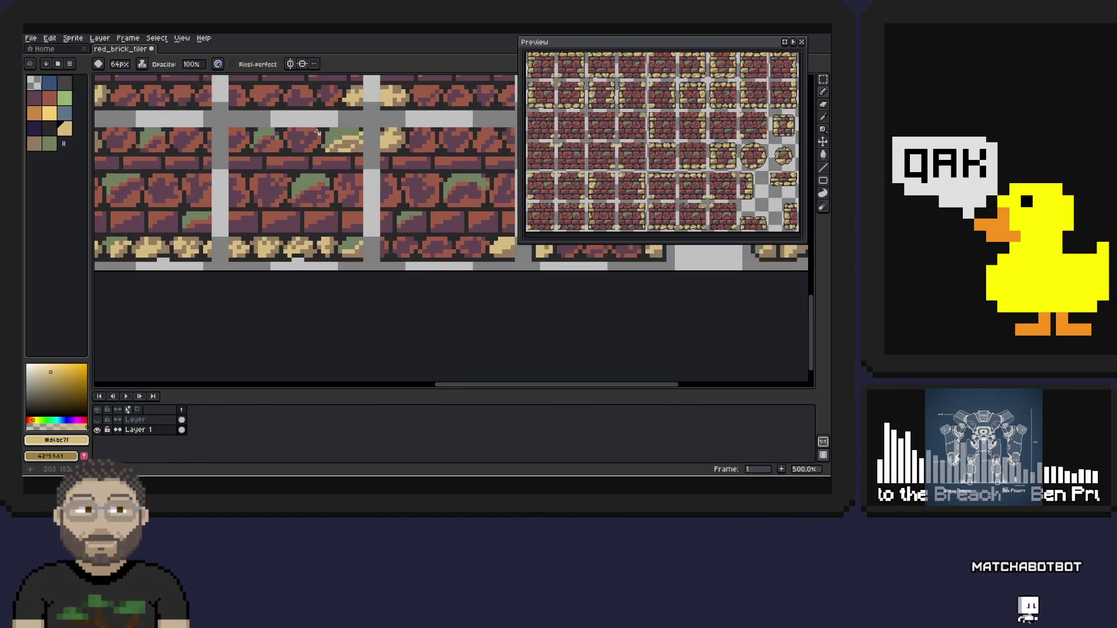
key("alt")
left_click(269, 133, "alt")
key("alt")
left_click(250, 141, "alt")
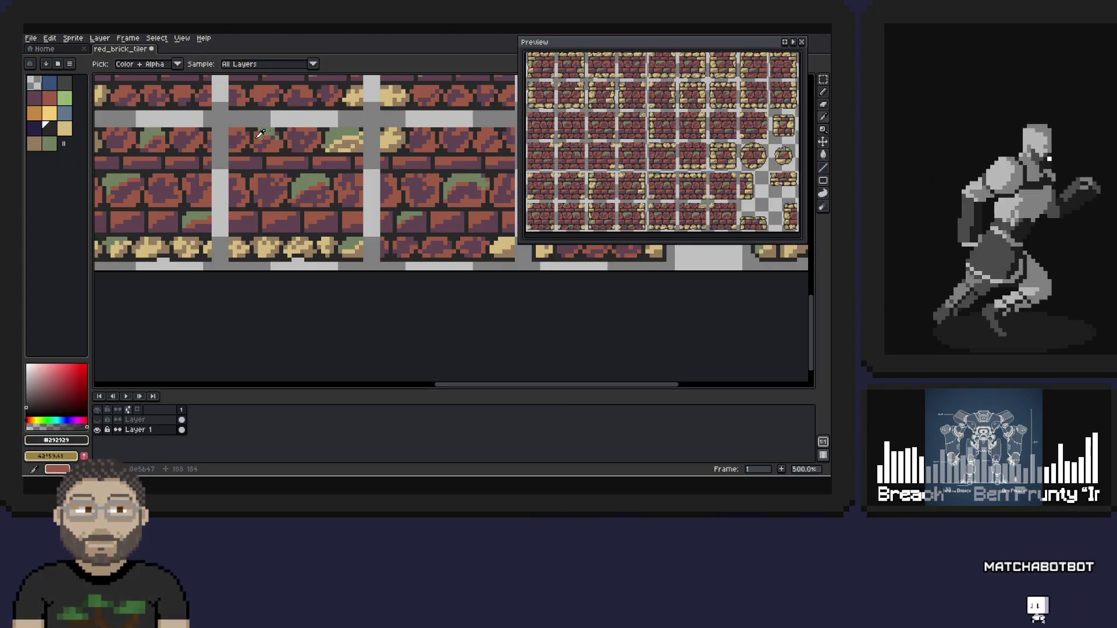
left_click(260, 132, "alt")
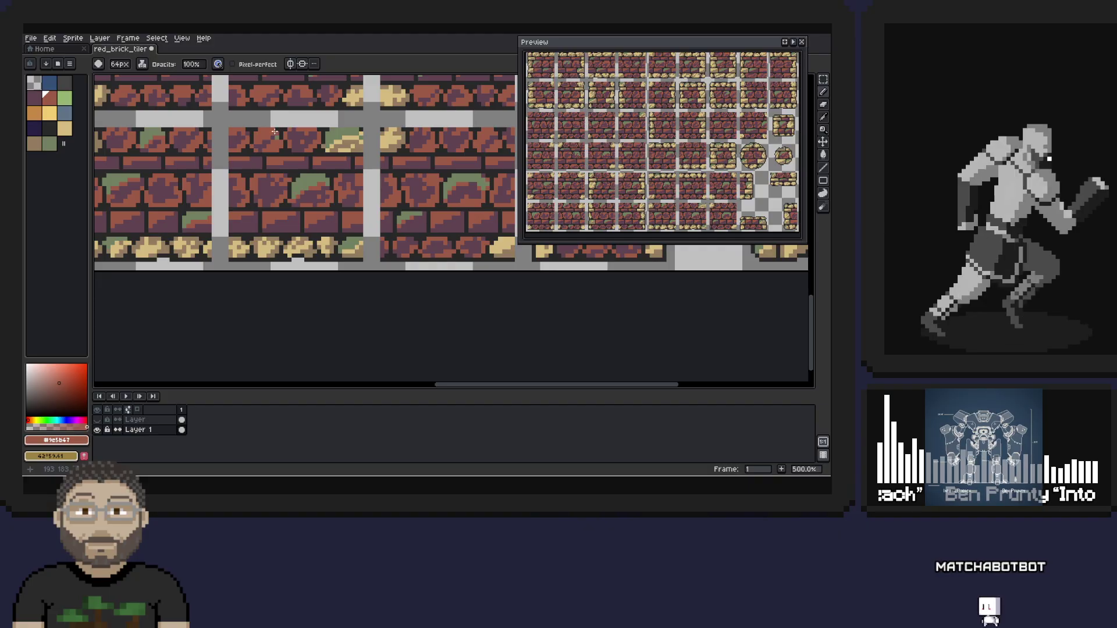
- Cover the moss on the upper-right and lower-right tan stones of the sixth sixth-row tile with sampled tan and brown shading
left_click(332, 136, "alt")
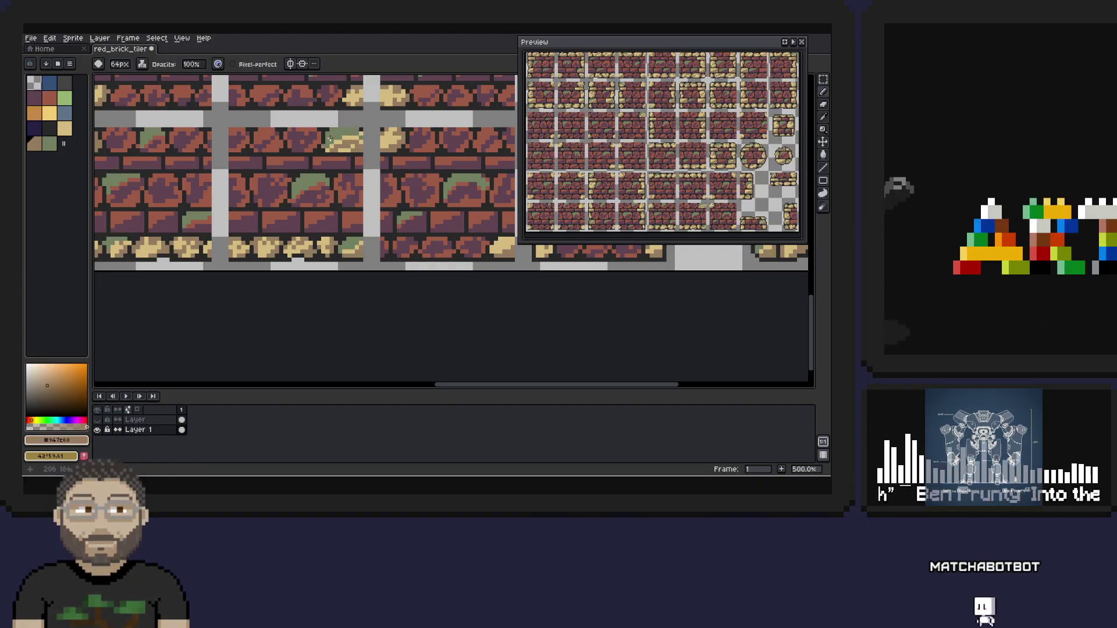
left_click(348, 126, "alt")
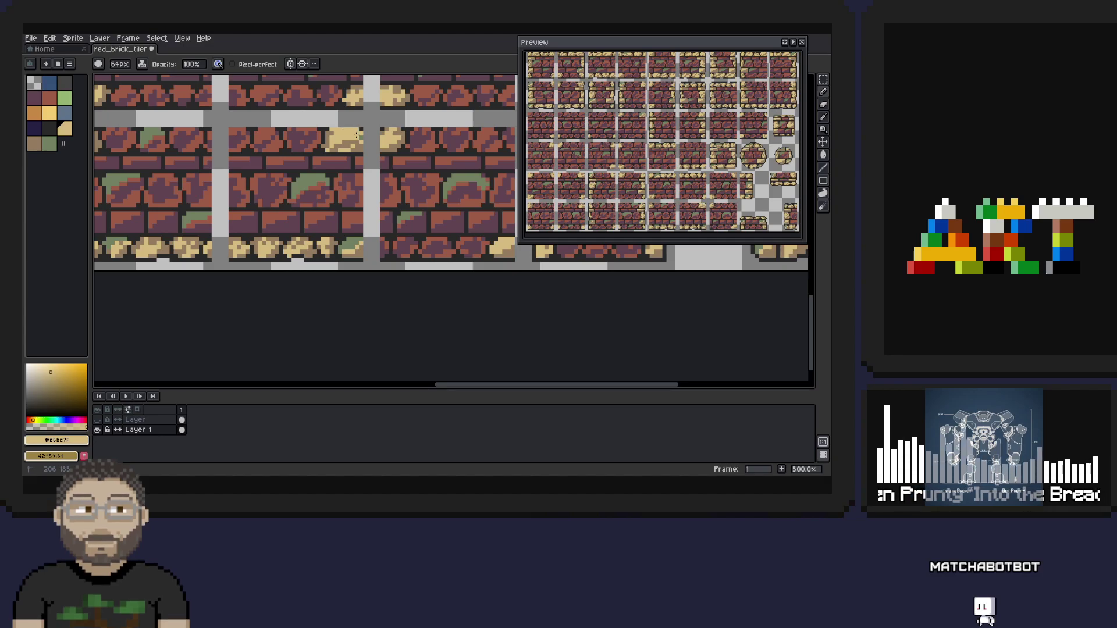
key("alt")
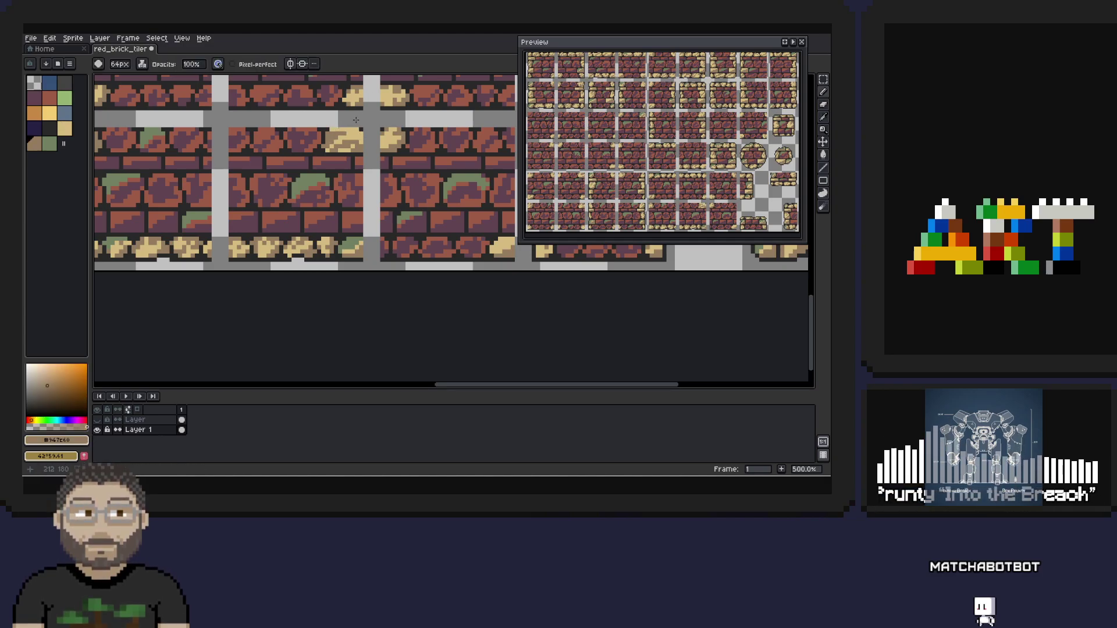
scroll(355, 128, "down", 2)
key("alt")
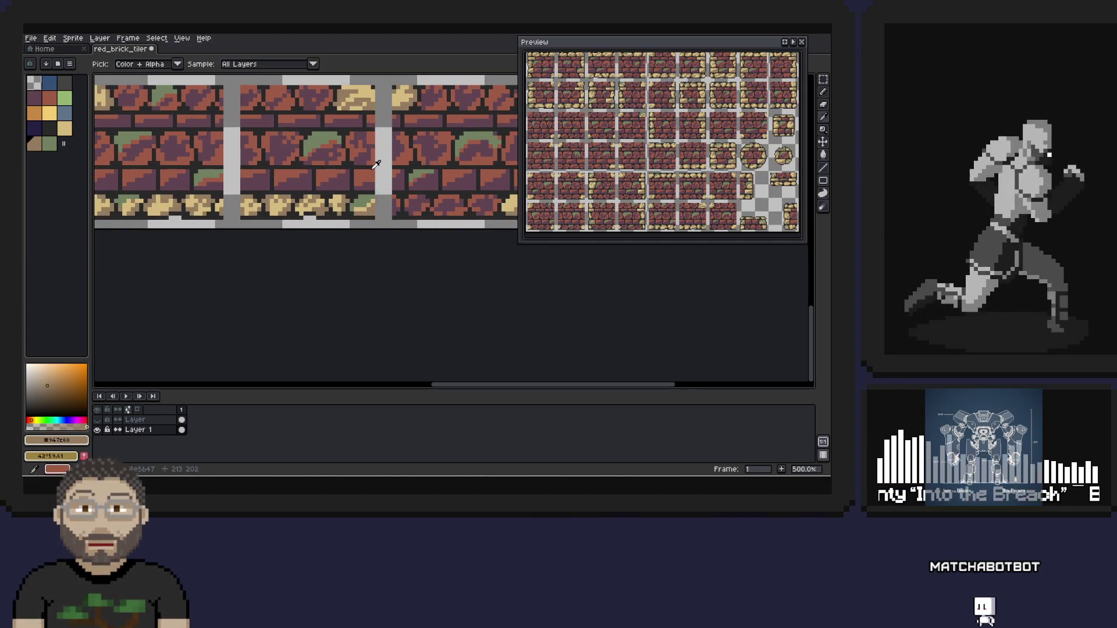
left_click(366, 202, "alt")
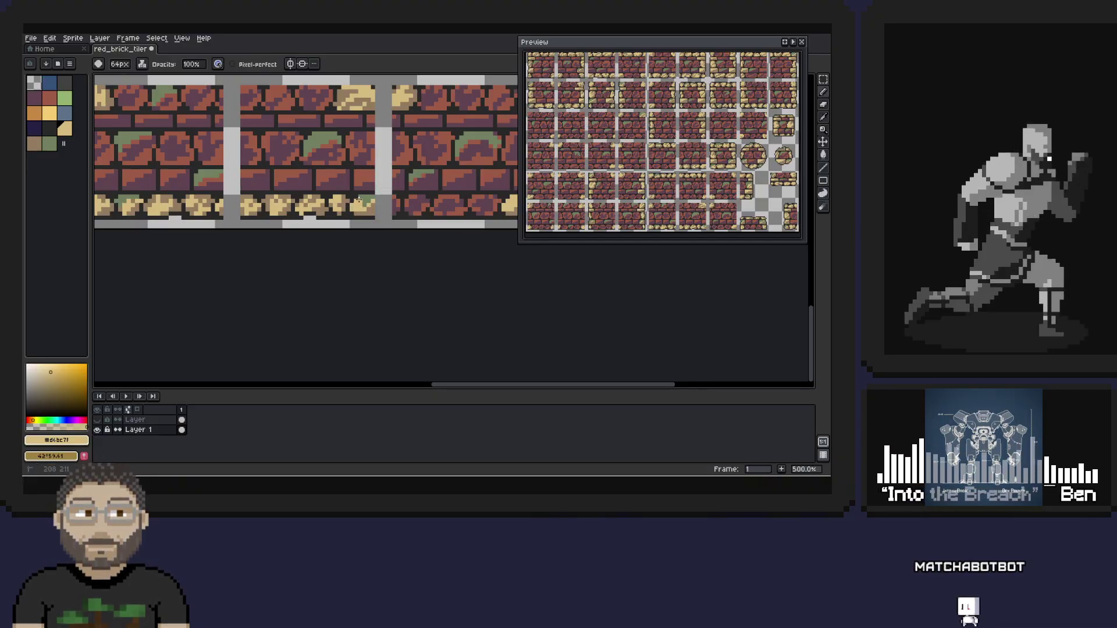
left_click(375, 195, "alt")
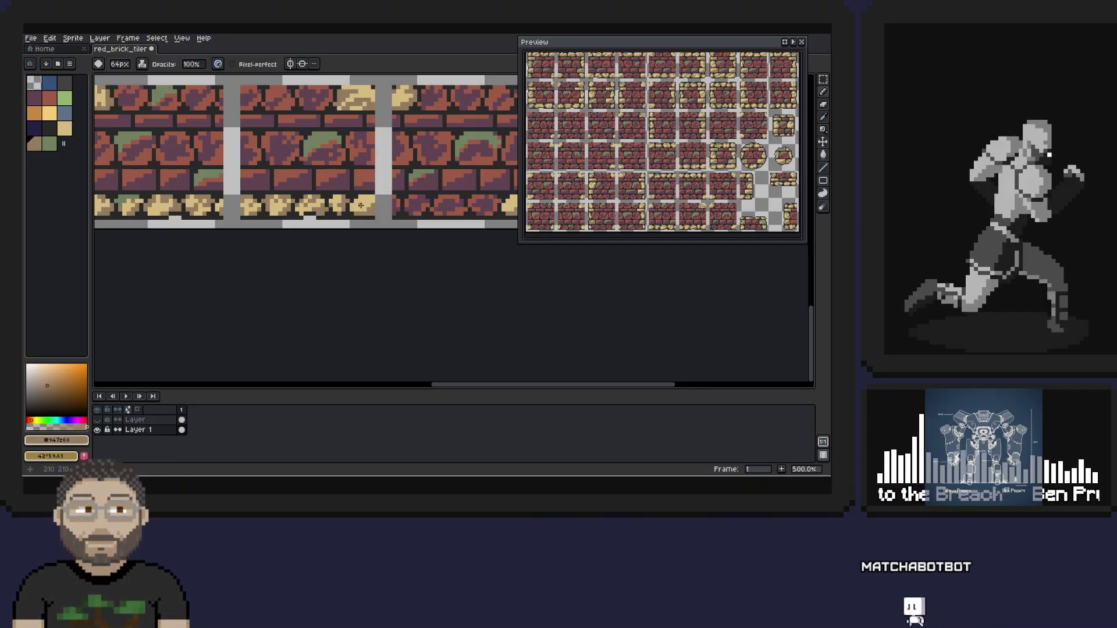
- Paint a sampled green moss patch on a thin upper brick of the sixth sixth-row tile
left_click_drag(330, 178, 422, 204)
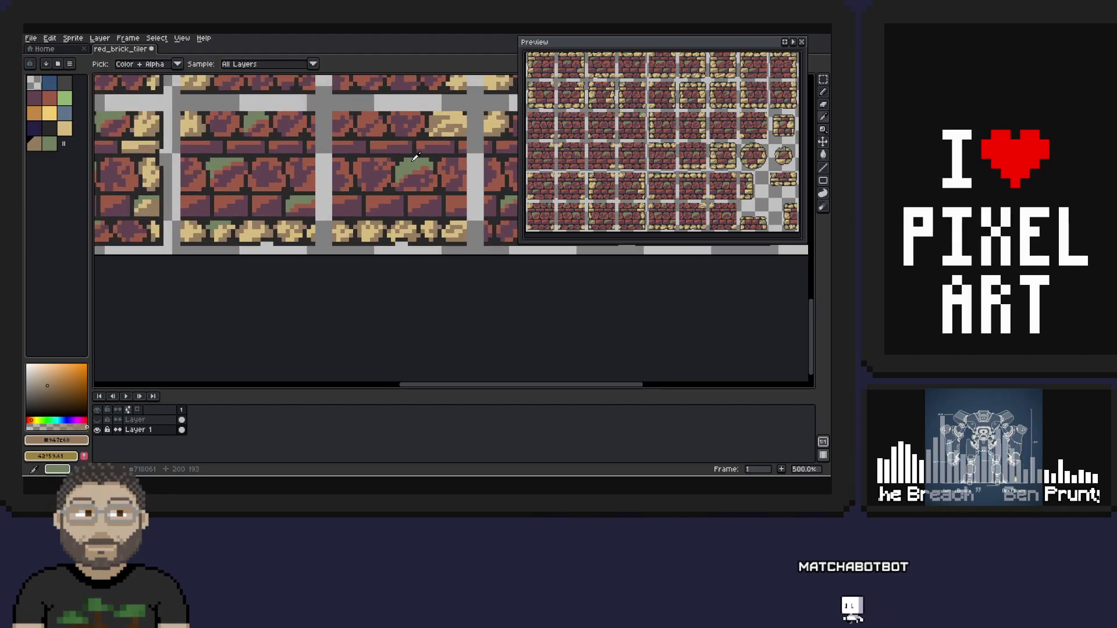
left_click(412, 169, "alt")
left_click_drag(407, 140, 363, 173)
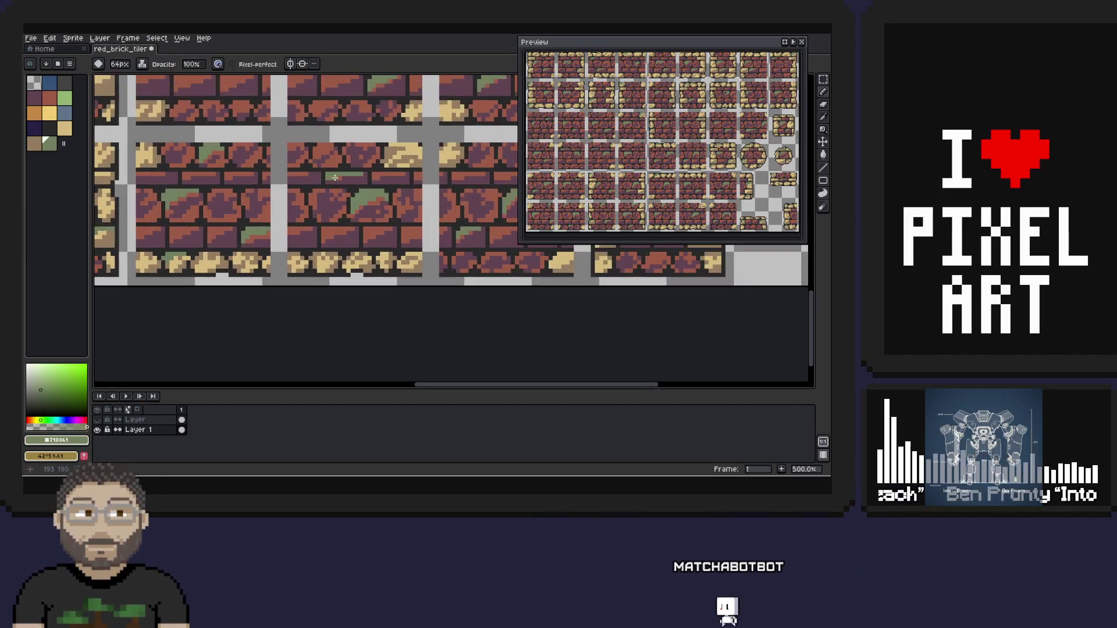
left_click(335, 177, "alt")
- Cover the moss on the fifth sixth-row tile's top stone and lower-right brick with sampled brick red
left_click_drag(335, 177, 374, 162)
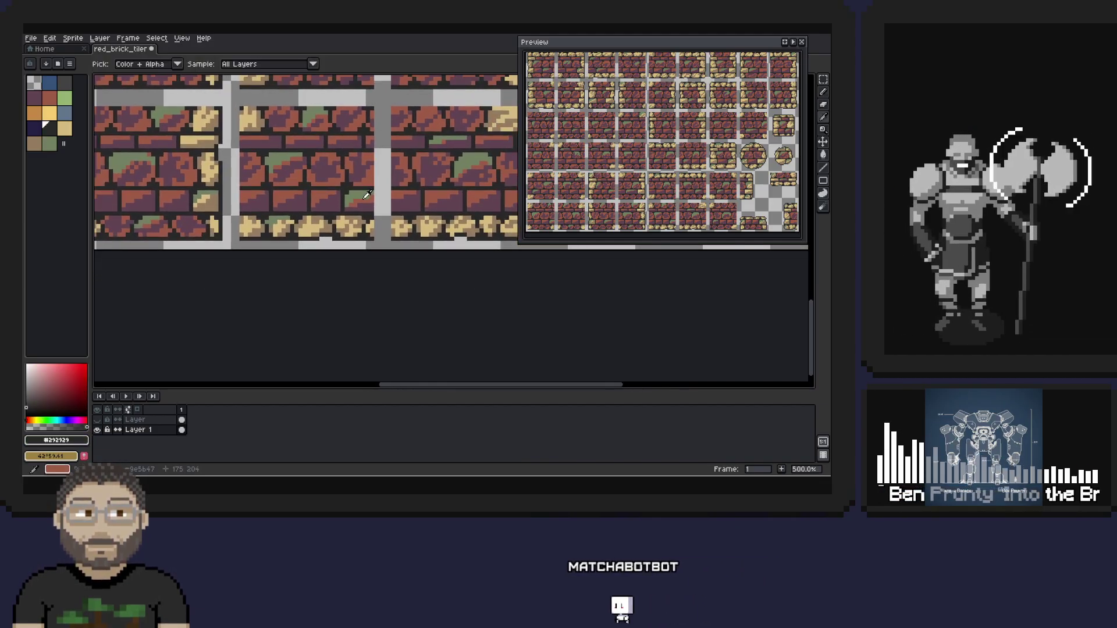
left_click(348, 203, "alt")
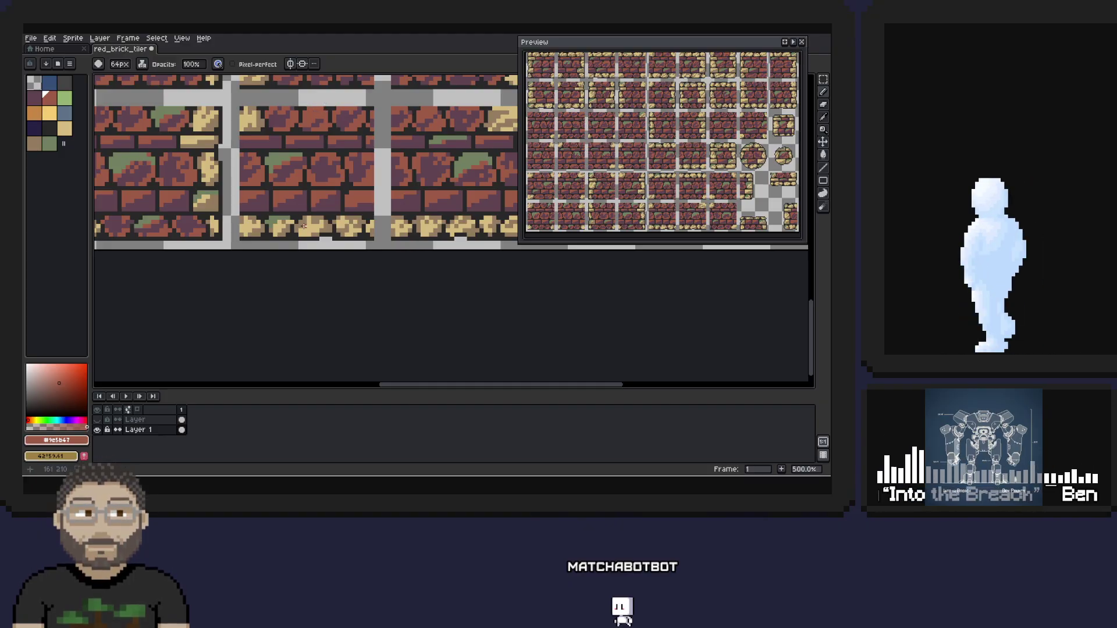
- Cover the moss on the fourth sixth-row tile's lower-right tan brick with tan and on its bottom stone with brick red
scroll(407, 174, "left", 5)
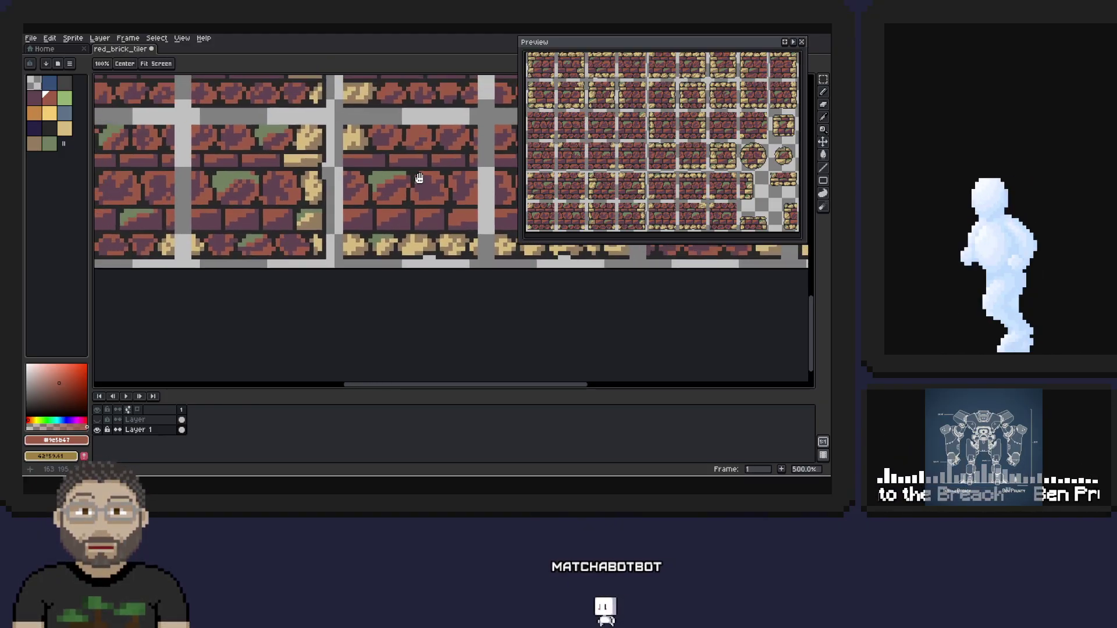
key("alt")
left_click(350, 207, "alt")
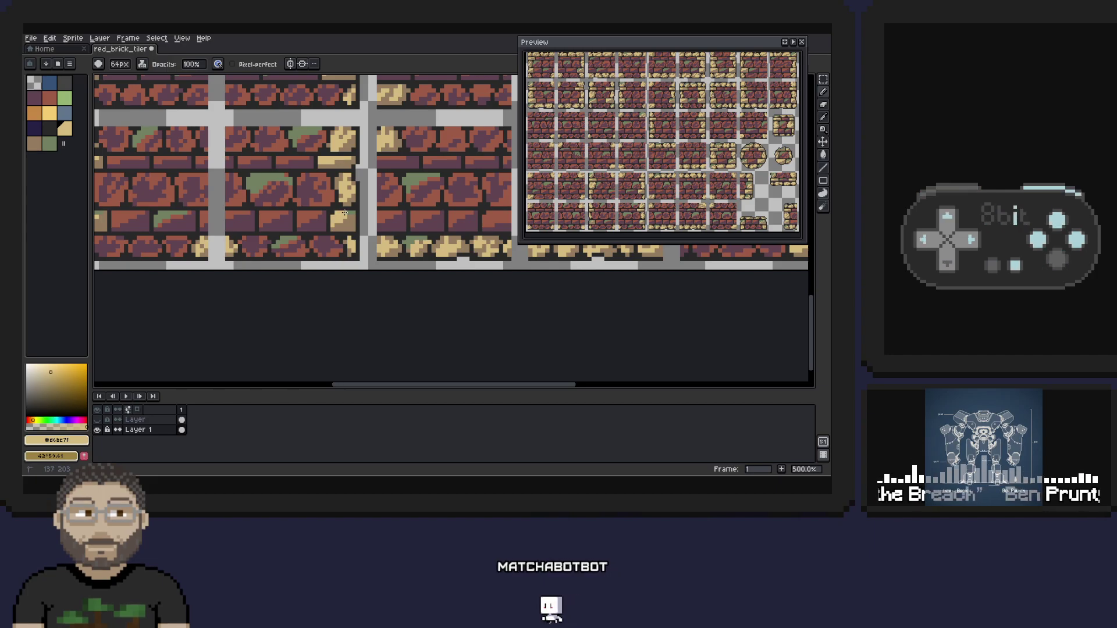
left_click(282, 240, "alt")
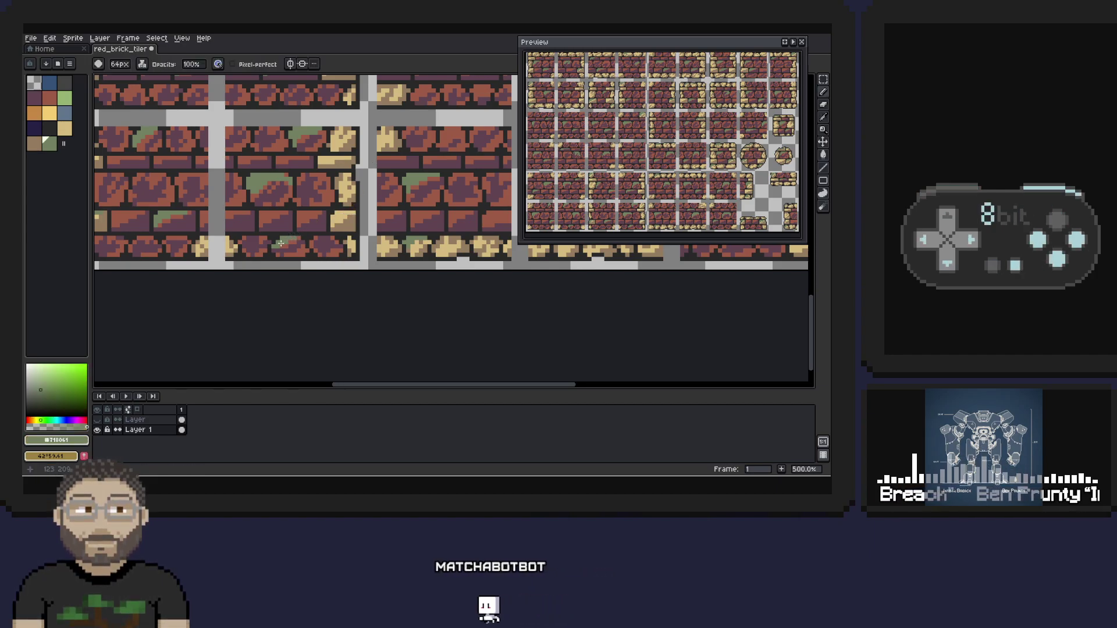
left_click(282, 239, "alt")
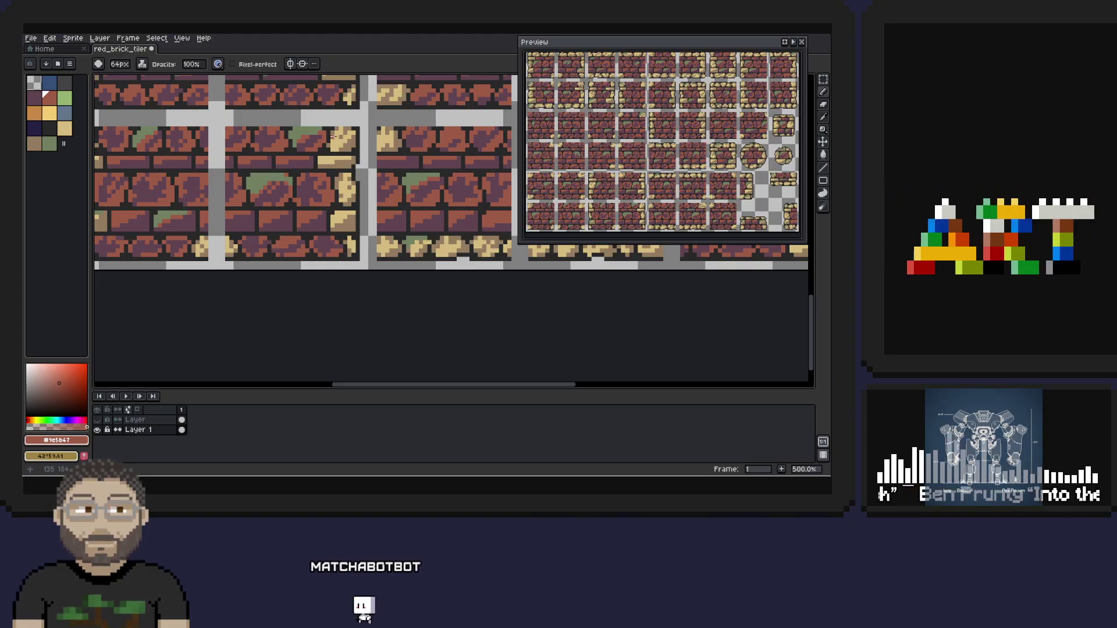
- Remove the moss from the fourth sixth-row tile's top stone and paint green moss on the lower brick beside the tan one
scroll(332, 136, "down", 2)
scroll(332, 135, "left", 3)
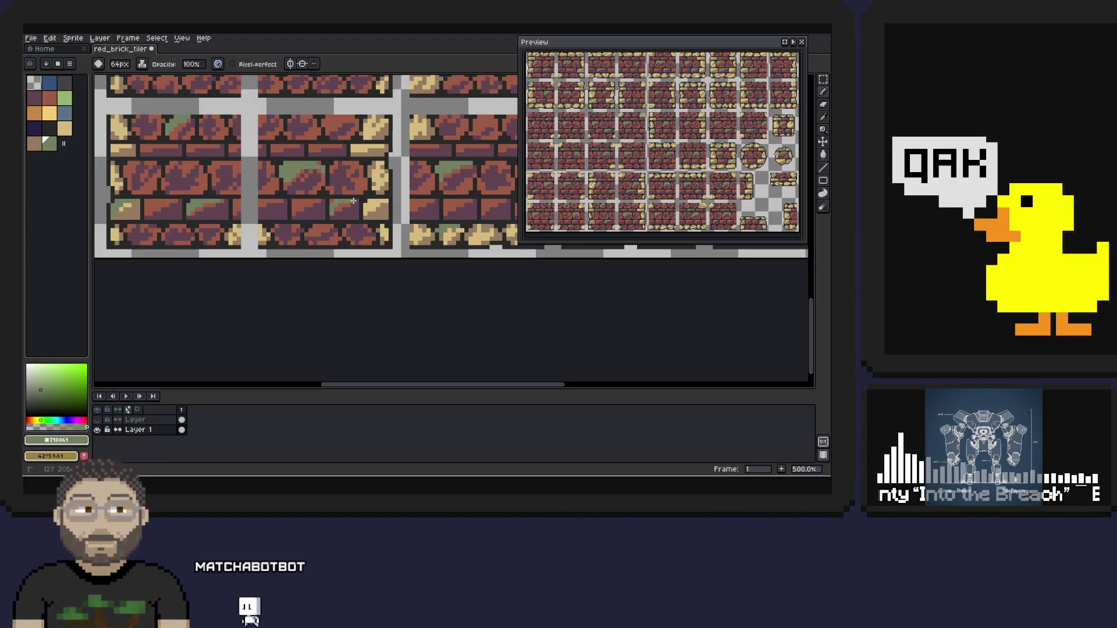
left_click(333, 200, "alt")
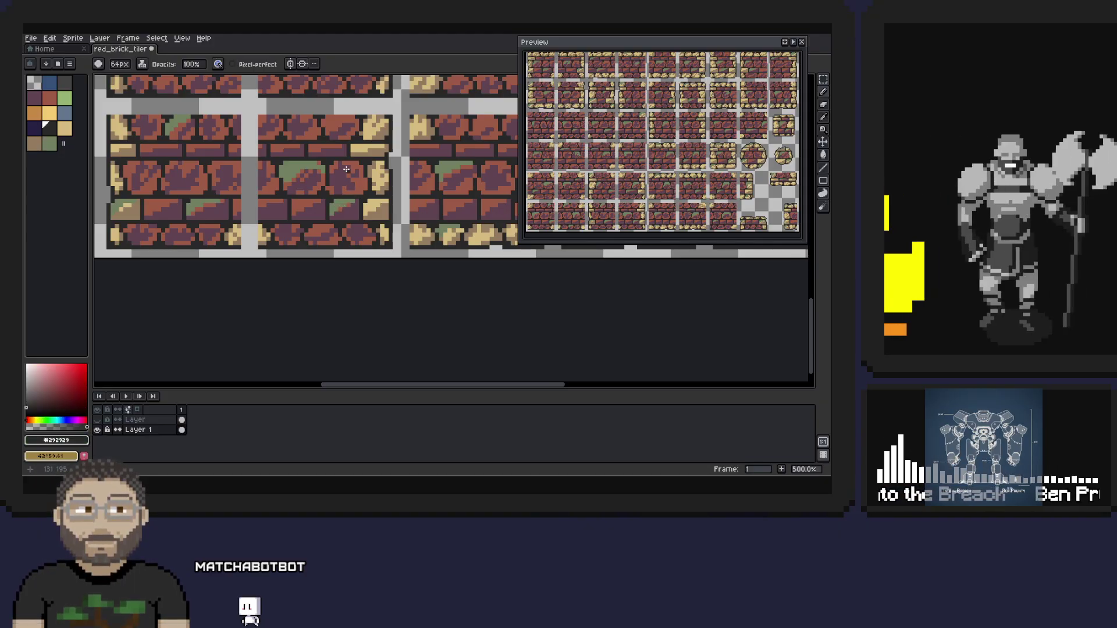
- Replace the moss on the top red stone of the third sixth-row tile with sampled brick red and purple shading
left_click_drag(346, 169, 414, 237)
left_click(320, 200, "alt")
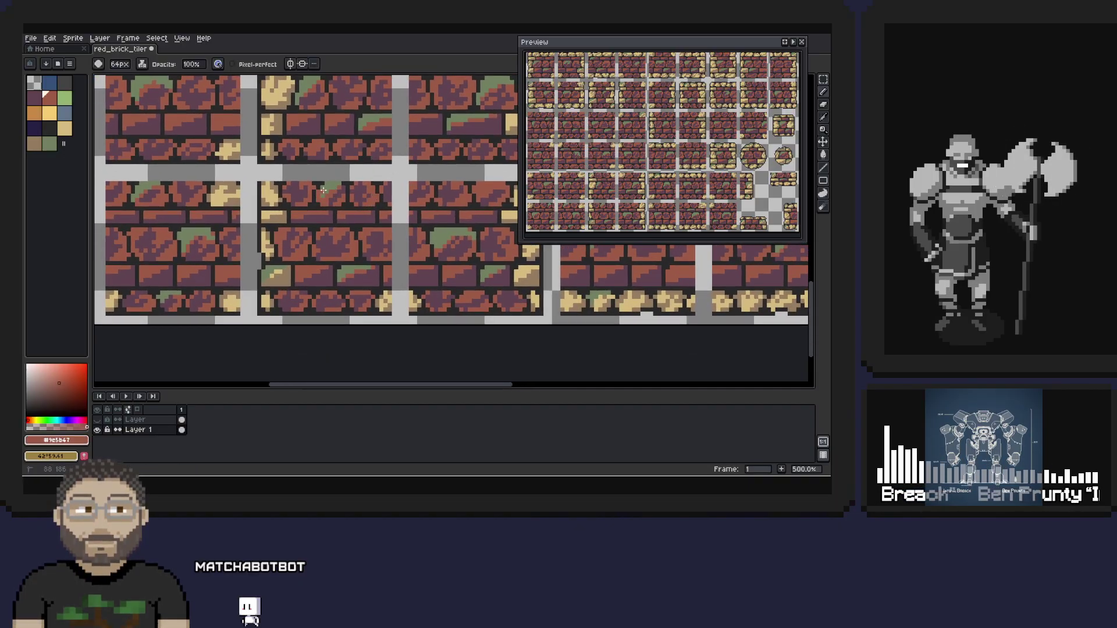
key("alt")
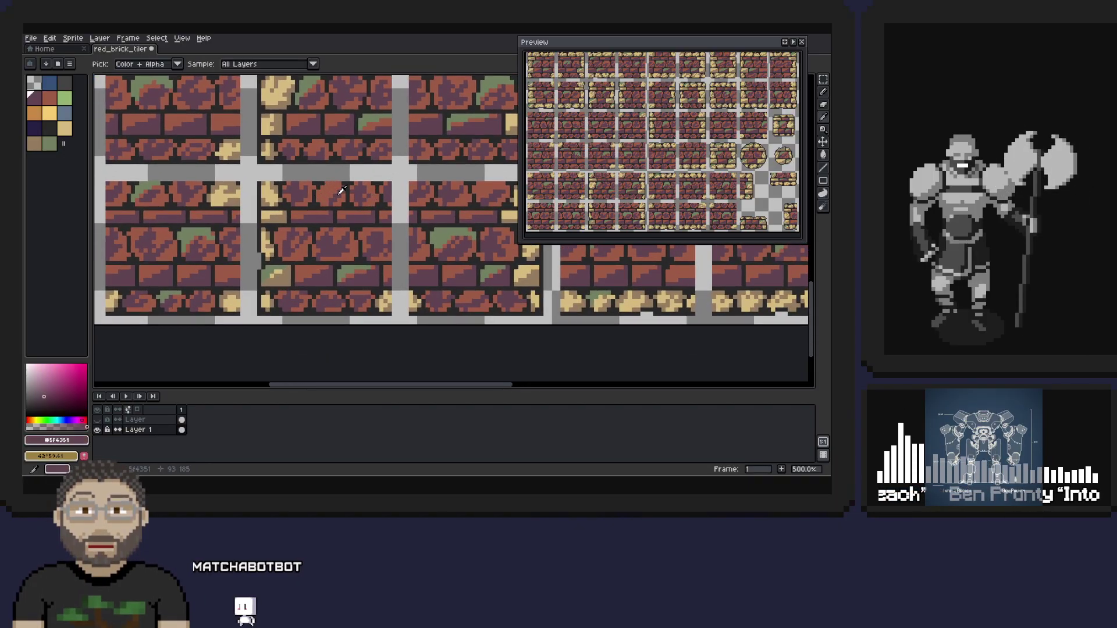
left_click(342, 191, "alt")
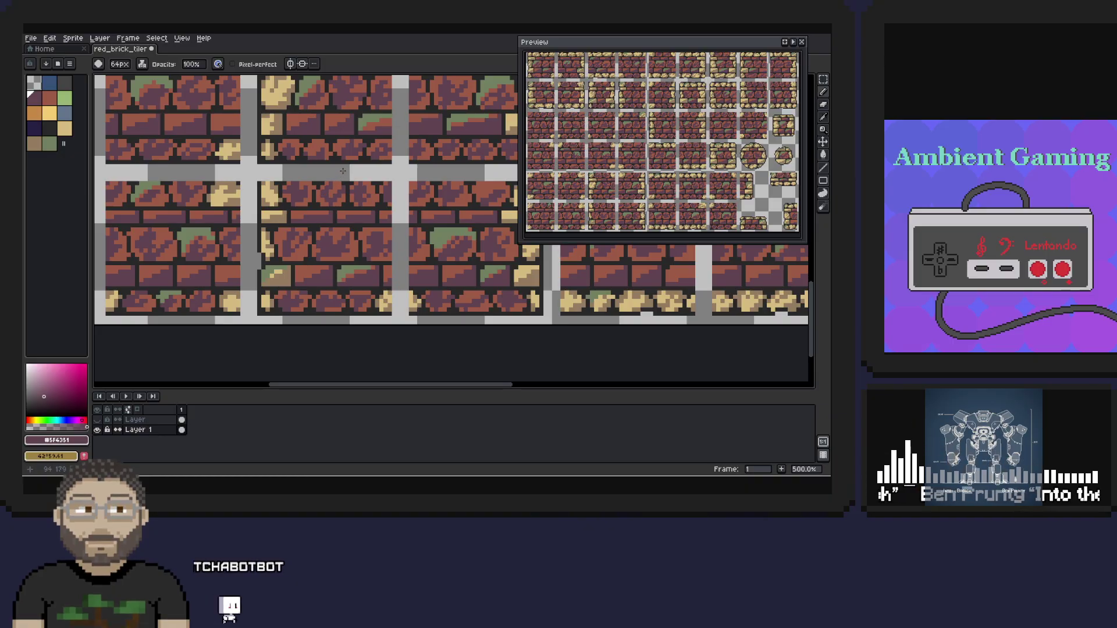
left_click(330, 183, "alt")
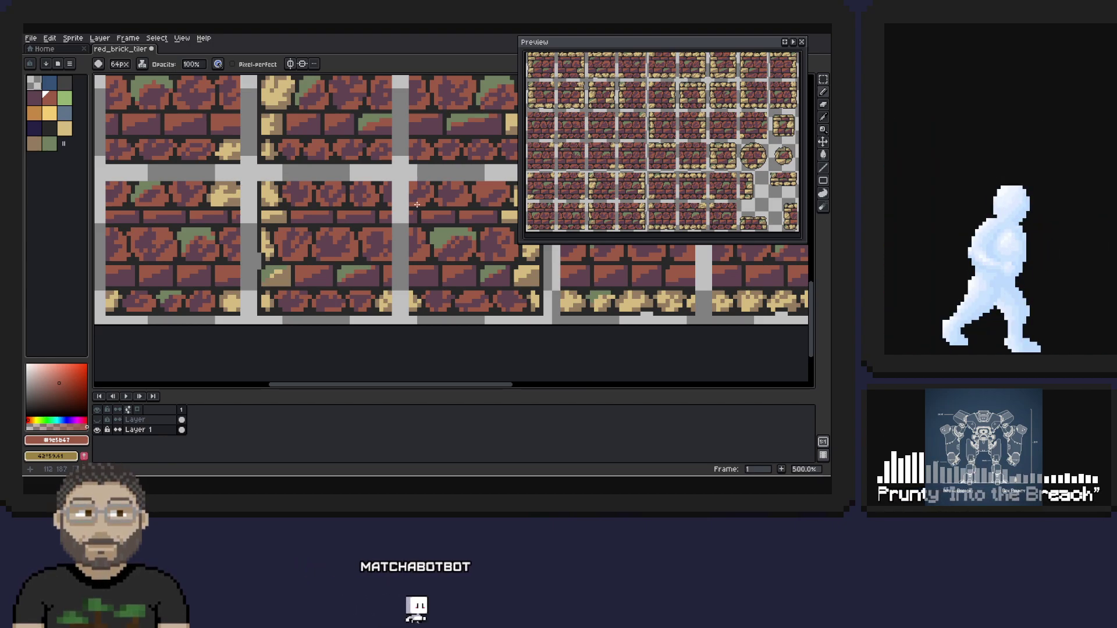
- Paint green moss on a thin brick of the third sixth-row tile and cover the moss on its lower-left tan brick with tan
left_click(447, 236, "alt")
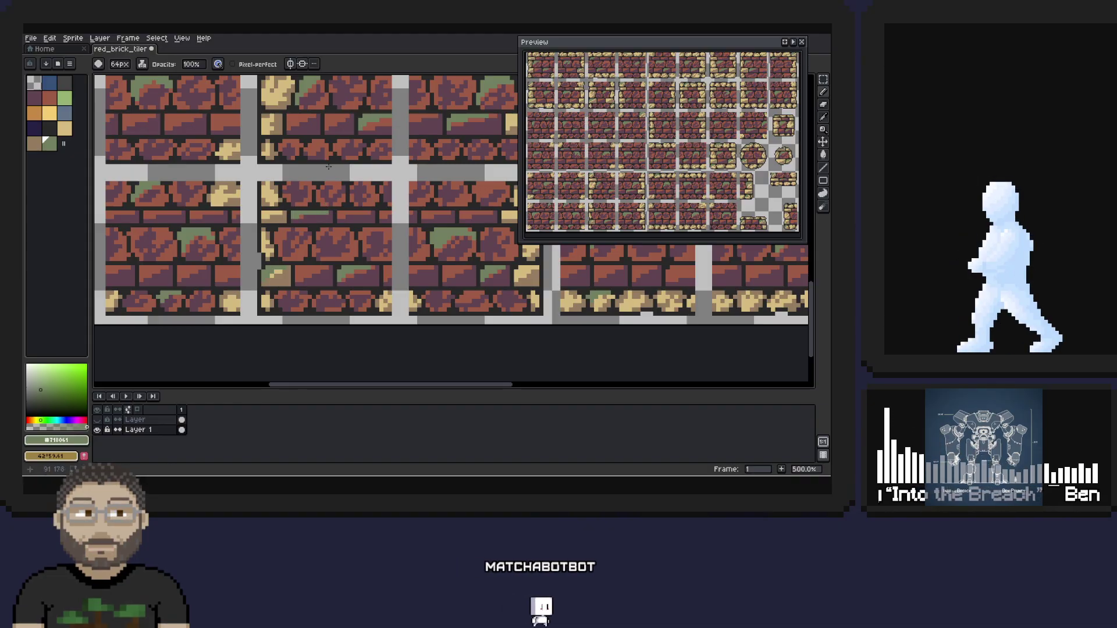
left_click(301, 201, "alt")
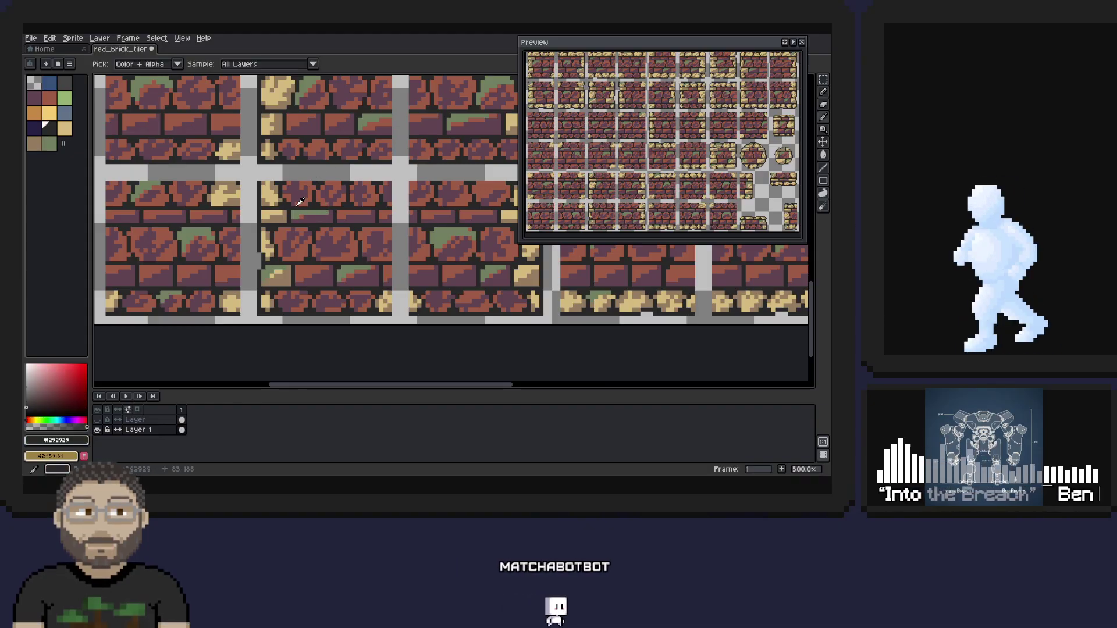
left_click(276, 269, "alt")
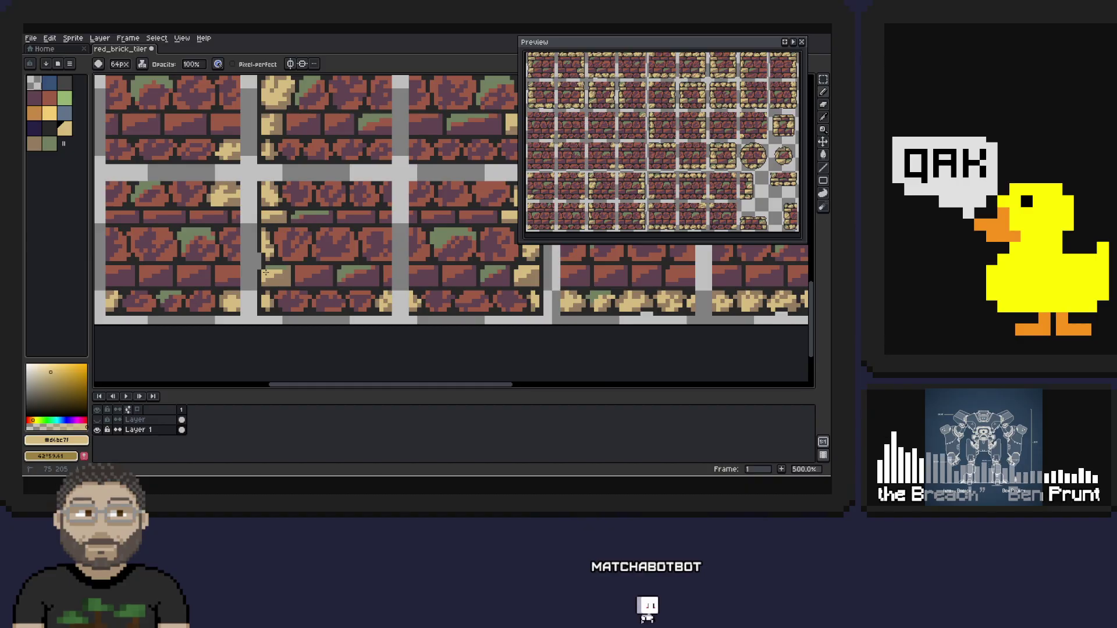
- Replace the moss on the second sixth-row tile's top and bottom stones with brick red and purple, and paint green moss on its lower brick
left_click_drag(294, 247, 440, 189)
left_click(302, 276, "alt")
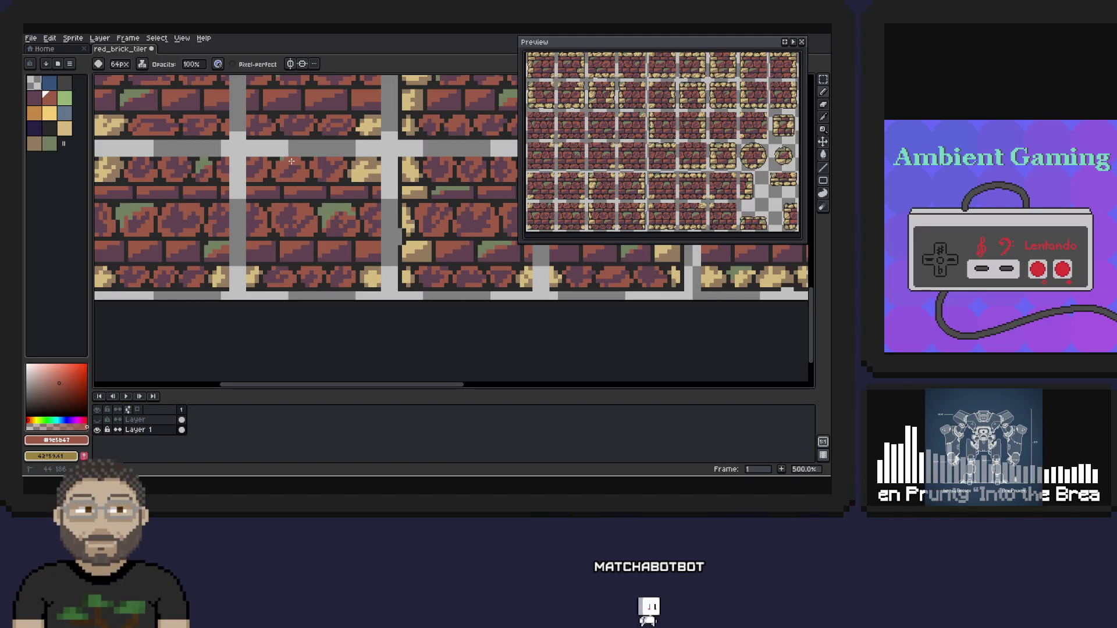
left_click(280, 175, "alt")
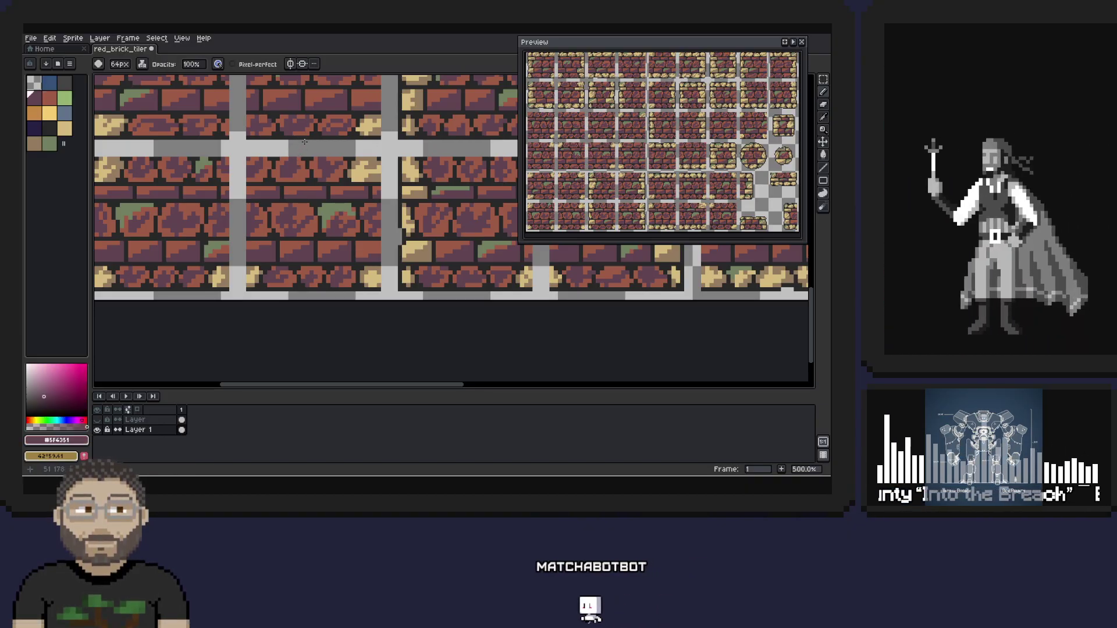
left_click(292, 158, "alt")
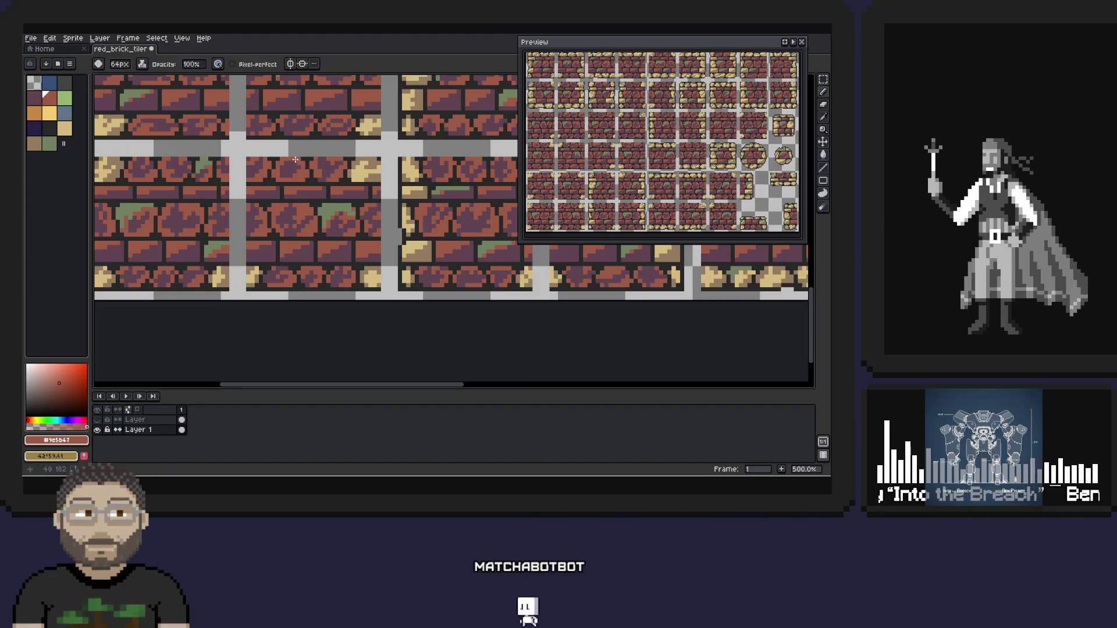
left_click(301, 132, "alt")
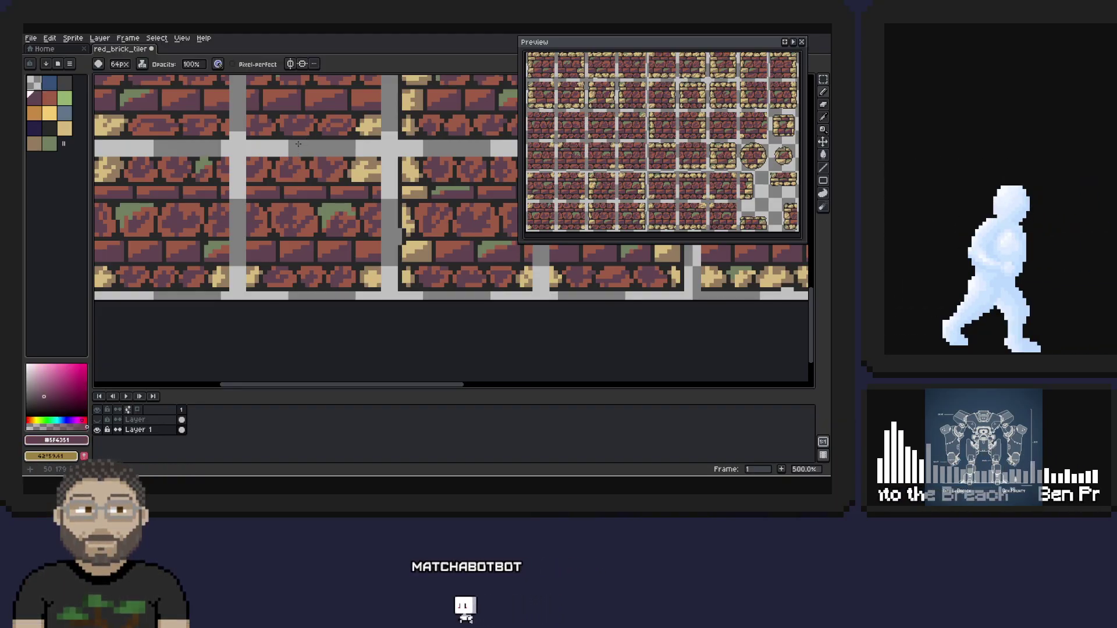
left_click(307, 242, "alt")
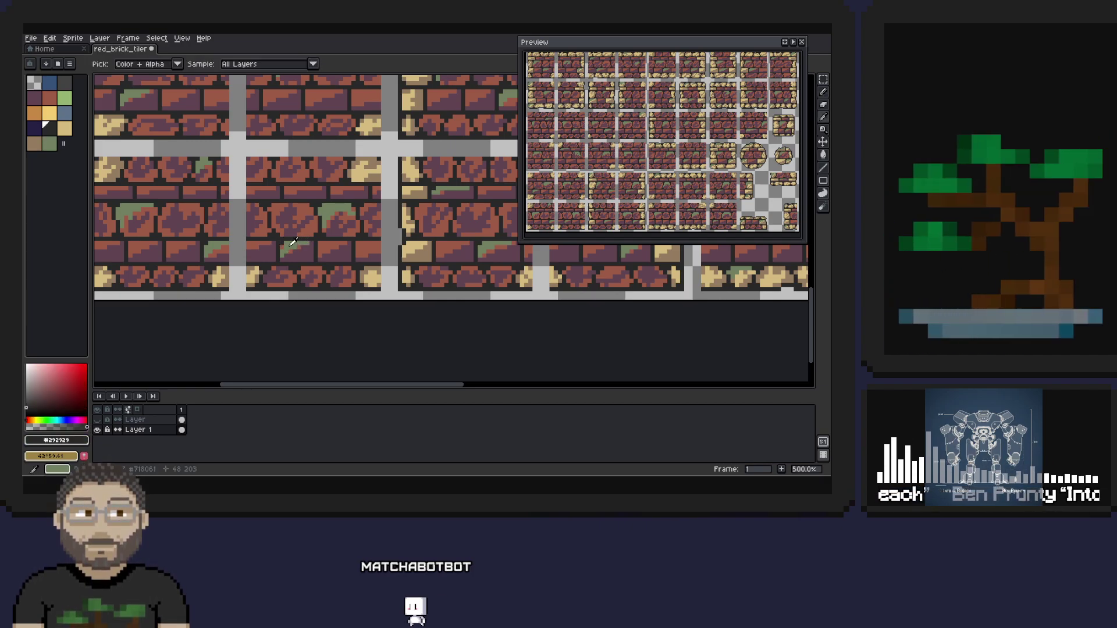
- Replace the moss on the first sixth-row tile's lower-right brick and top-right stone with sampled brick red and purple
left_click_drag(347, 227, 489, 183)
key("alt")
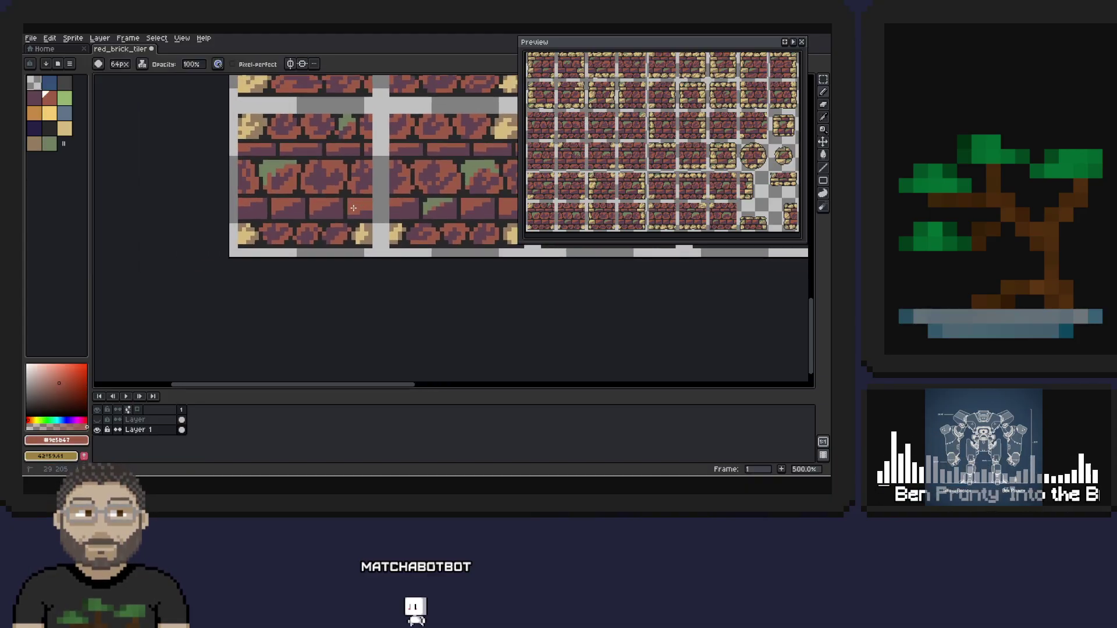
left_click(360, 134, "alt")
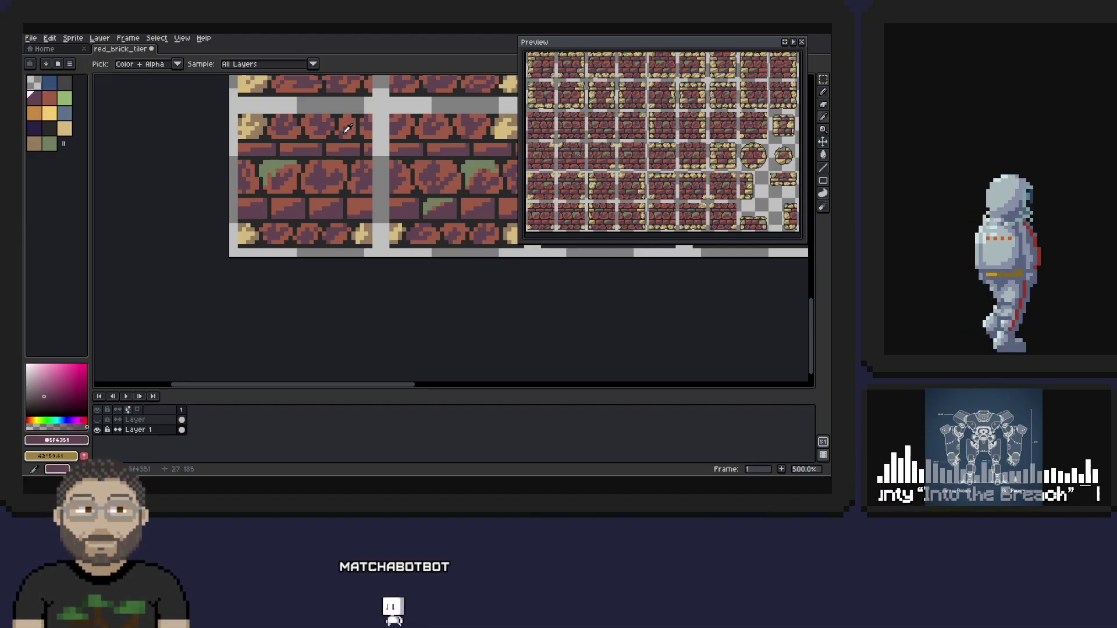
- Paint sampled green moss on the third lower brick of the first sixth-row tile
left_click(349, 208, "alt")
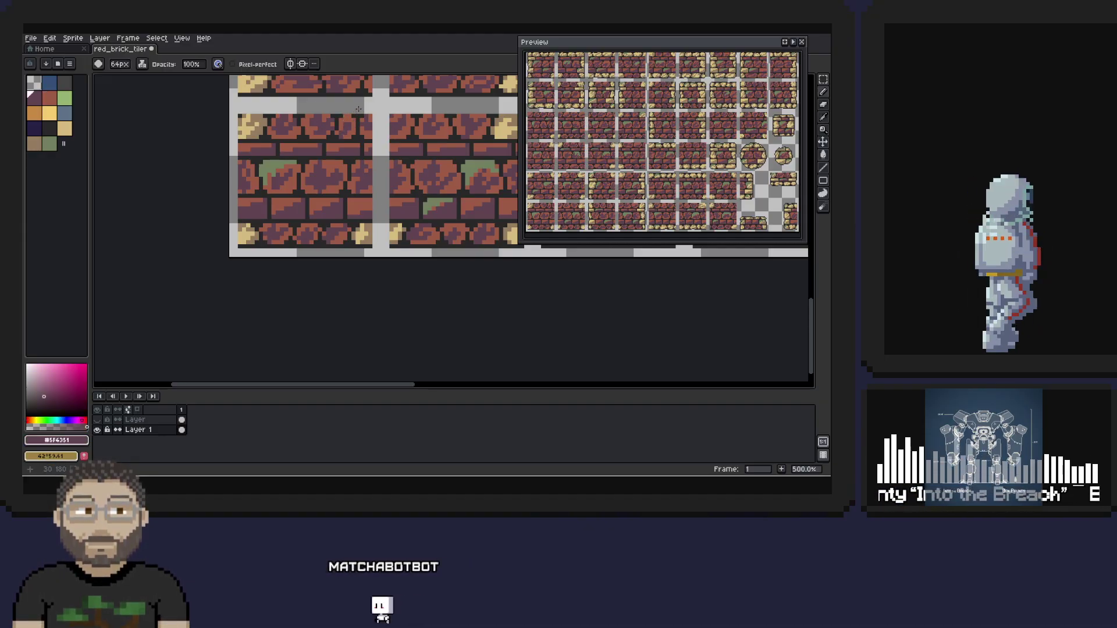
left_click(273, 169, "alt")
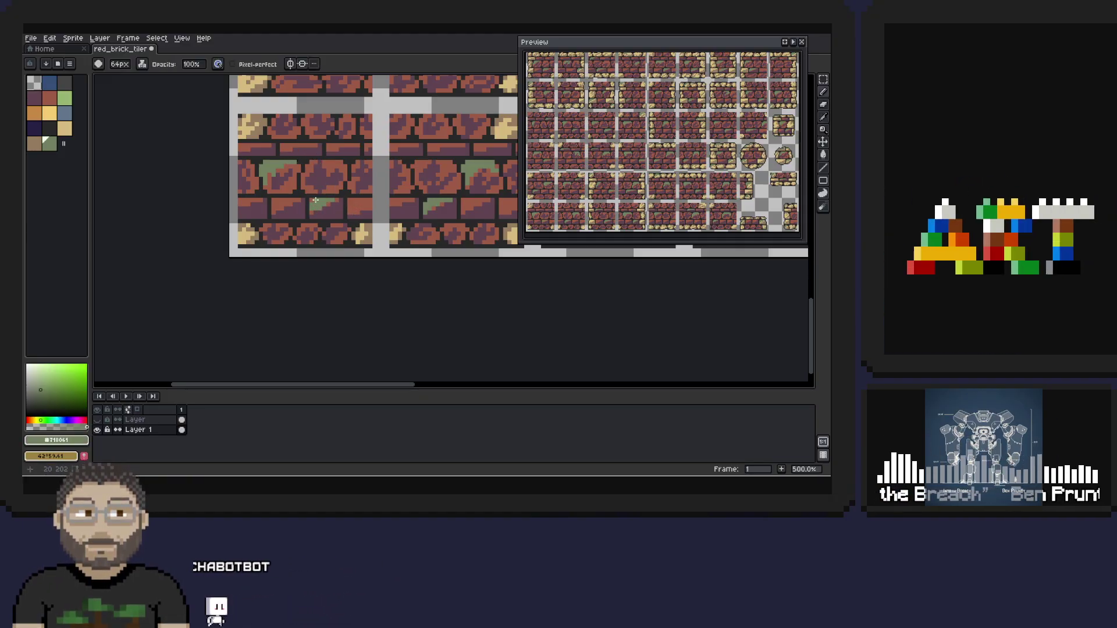
- Touch up the mossy lower brick of the first sixth-row tile with sampled dark mortar and moss green colours, and save the file
left_click(320, 185, "alt")
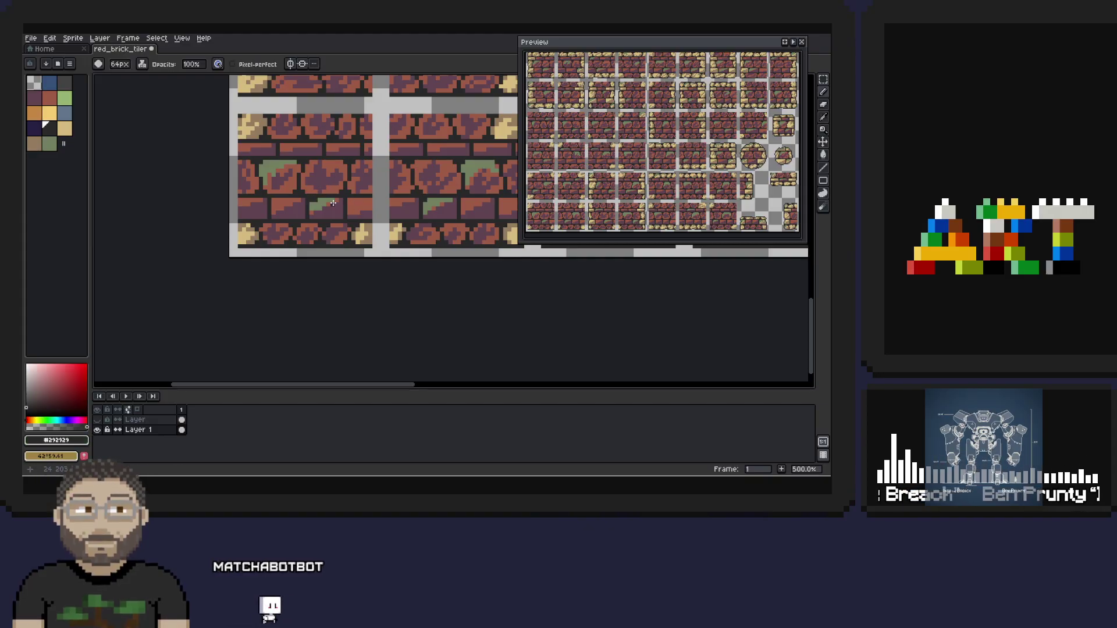
left_click(336, 205, "alt")
scroll(260, 264, "right", 3)
scroll(260, 265, "up", 1)
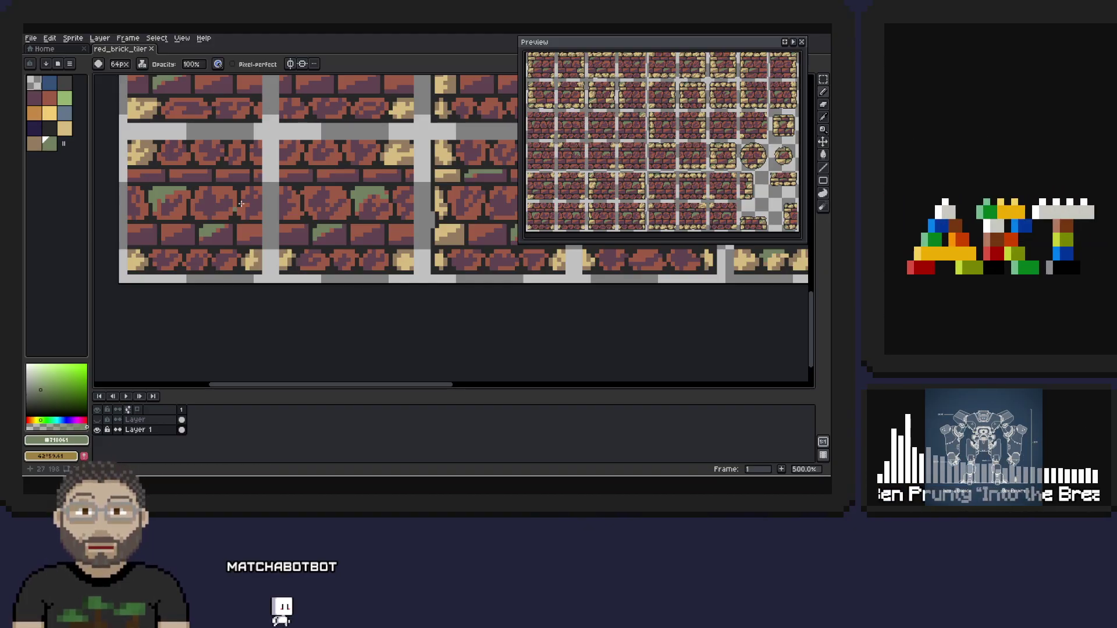
- Export the finished brick tilemap as a sprite sheet to red_brick_tilemap.png
scroll(349, 150, "down", 5)
scroll(349, 151, "up", 4)
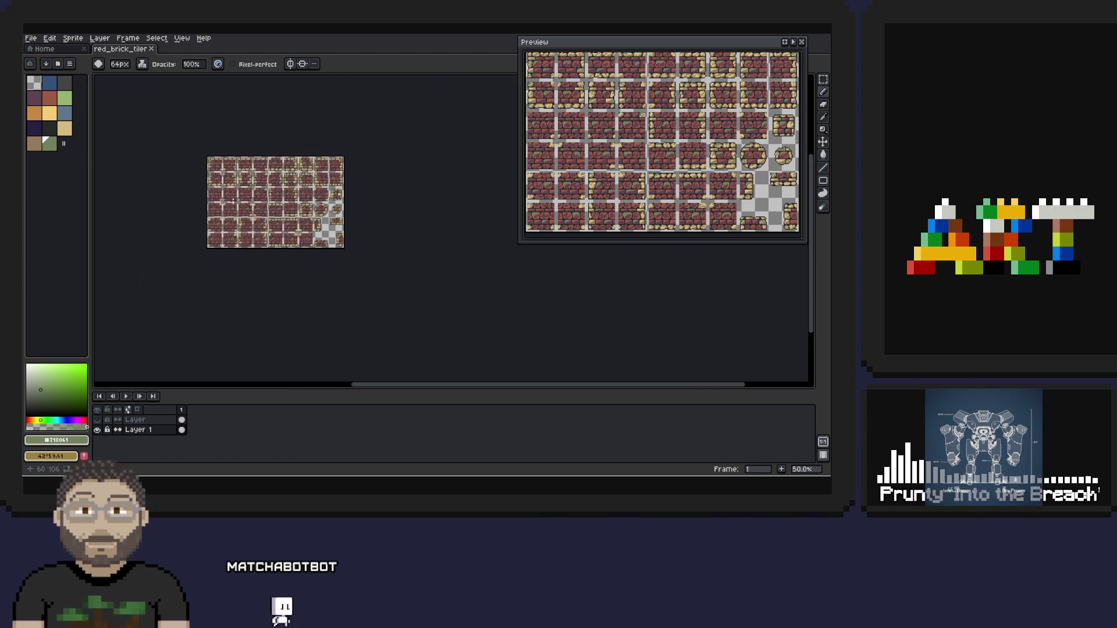
scroll(272, 189, "down", 1)
left_click_drag(275, 194, 293, 191)
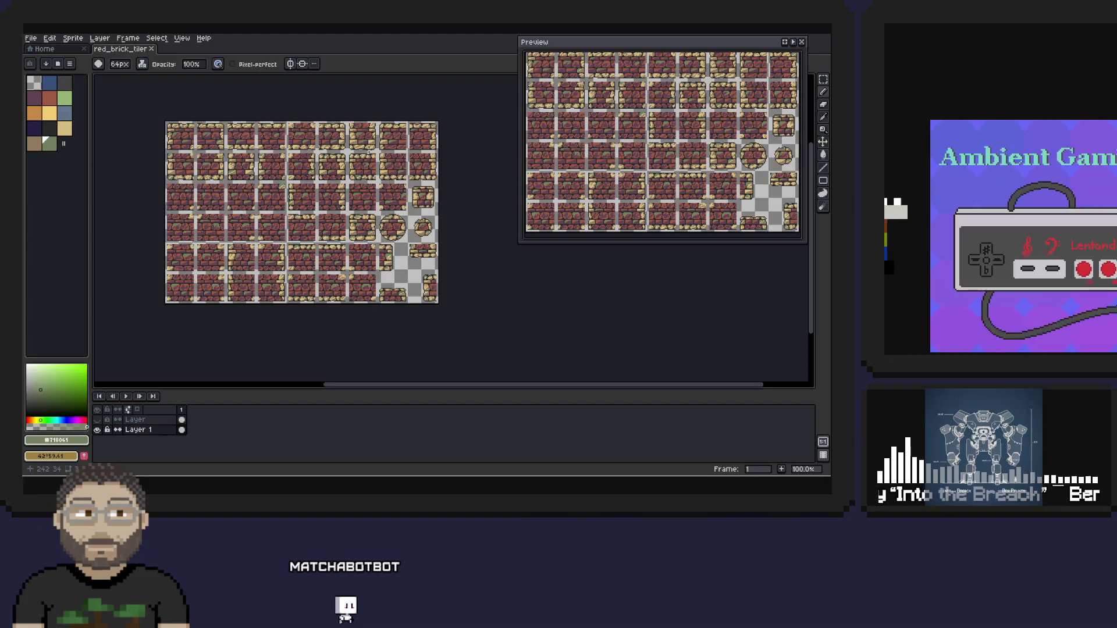
key("v")
key("b")
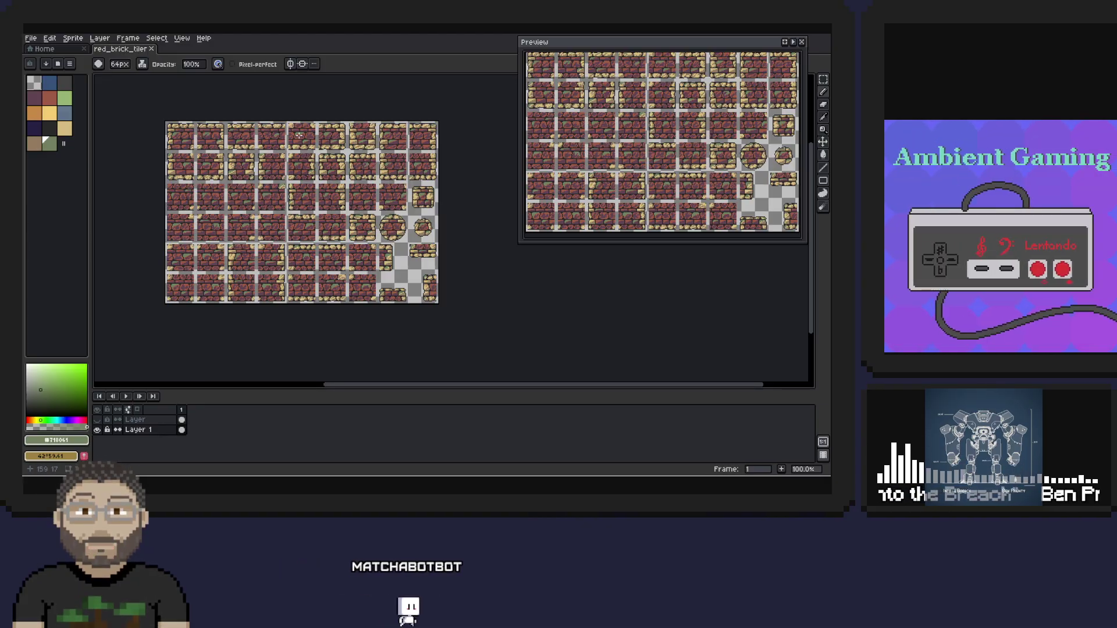
left_click(73, 38)
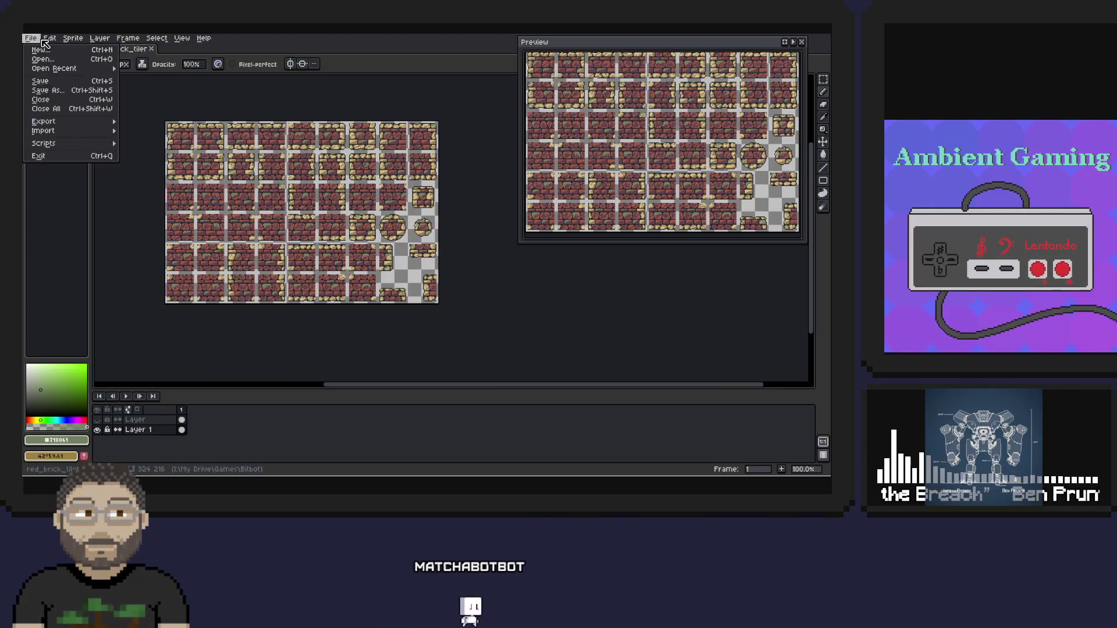
left_click(31, 38)
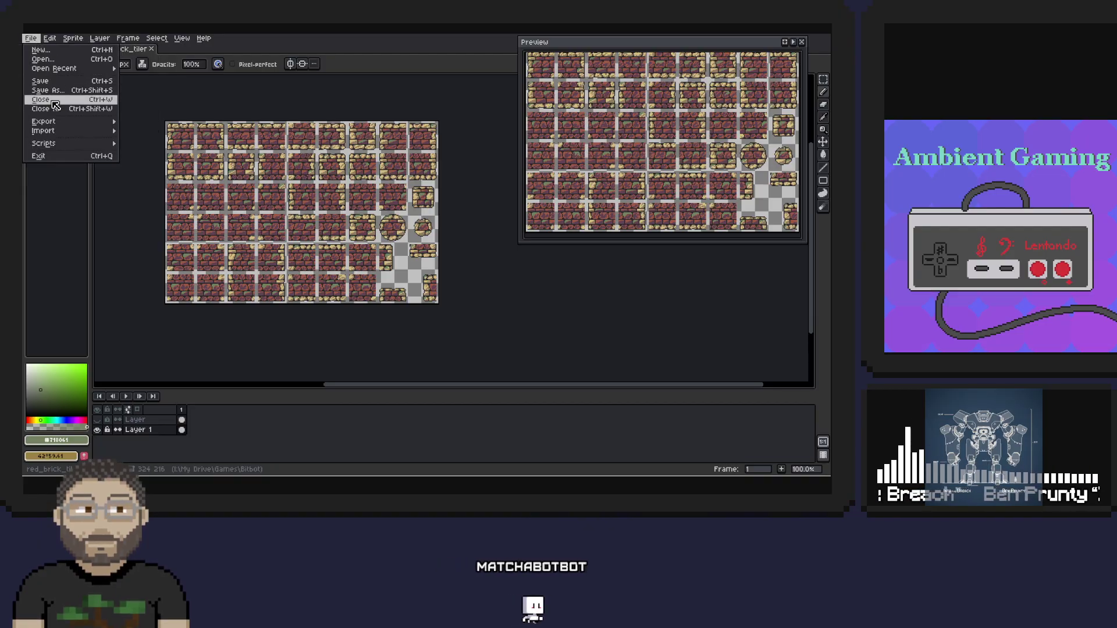
mouse_move(47, 121)
left_click(156, 134)
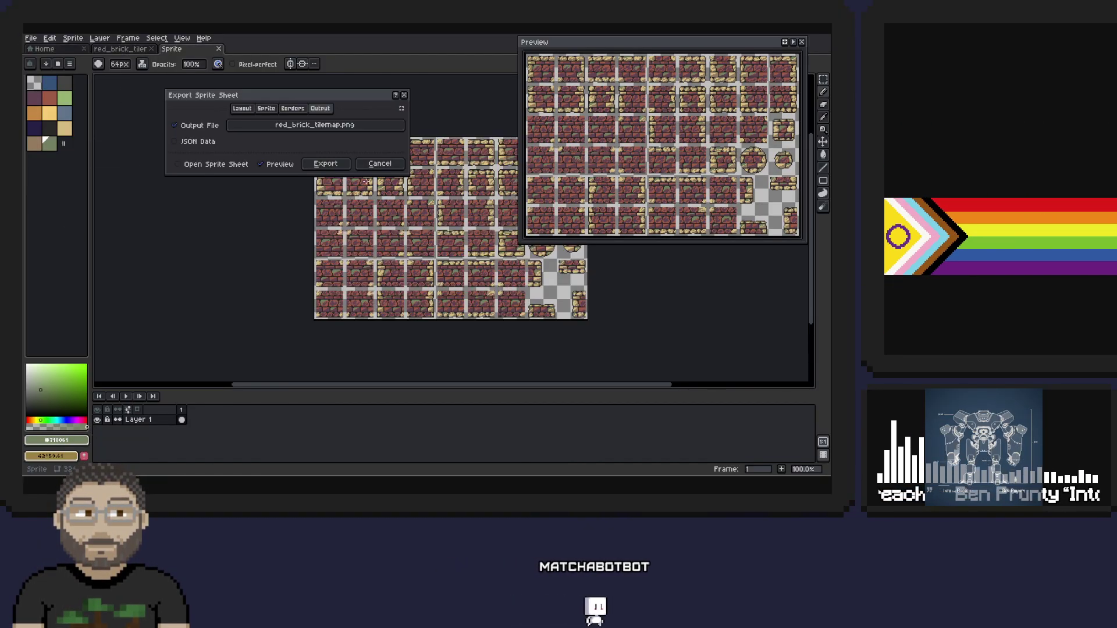
left_click(325, 164)
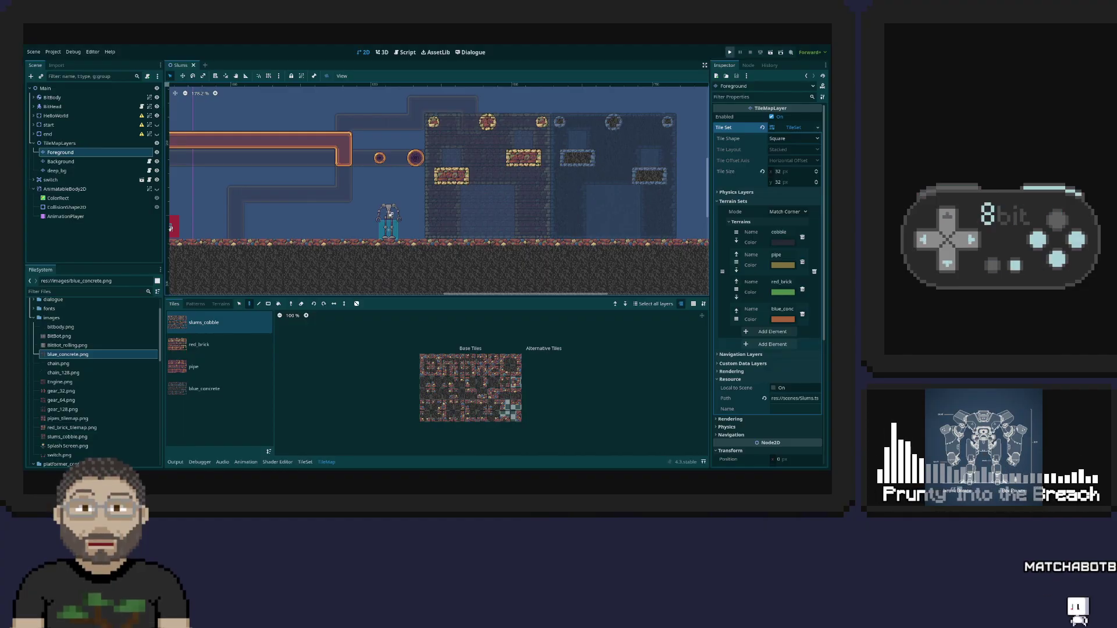
- Switch to Godot, run the game to check the updated brick tiles on the building, and close it
key("F5")
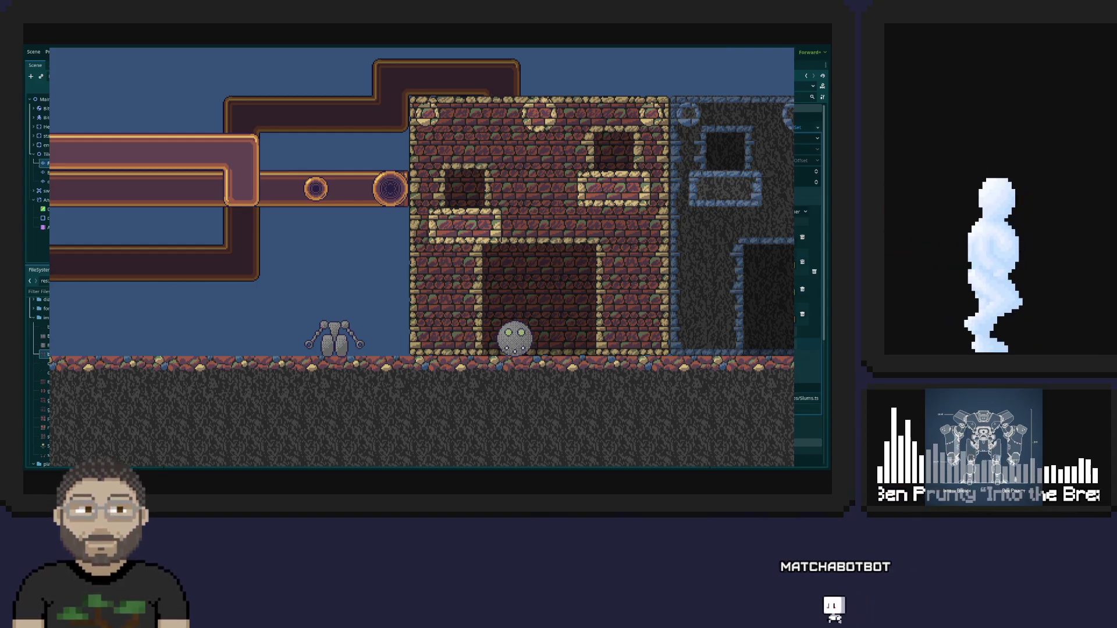
key("alt+F4")
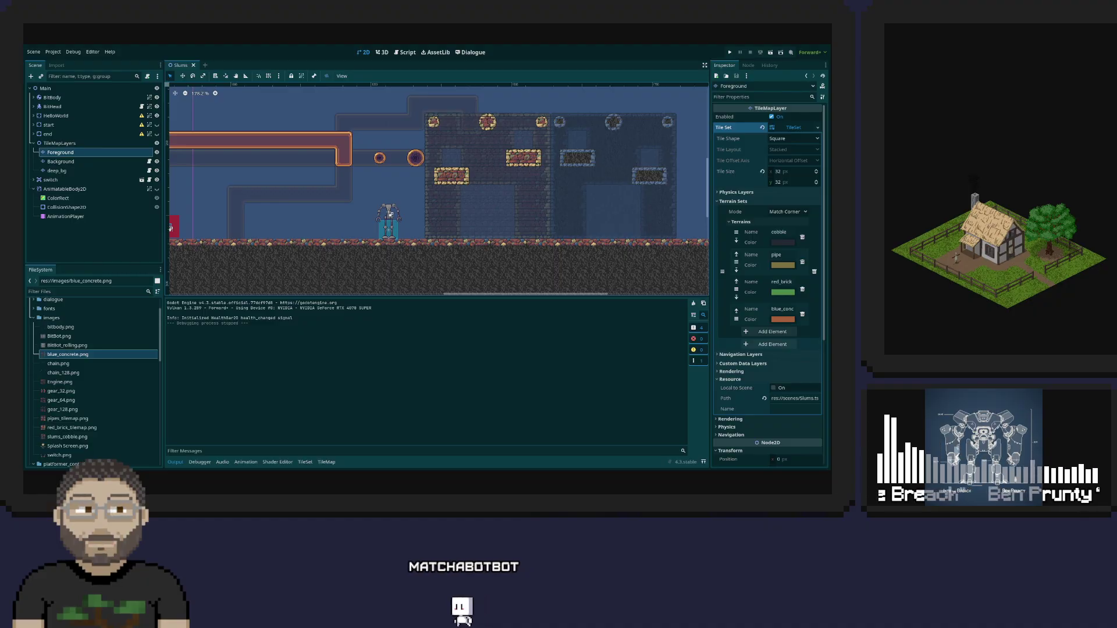
left_click(222, 259)
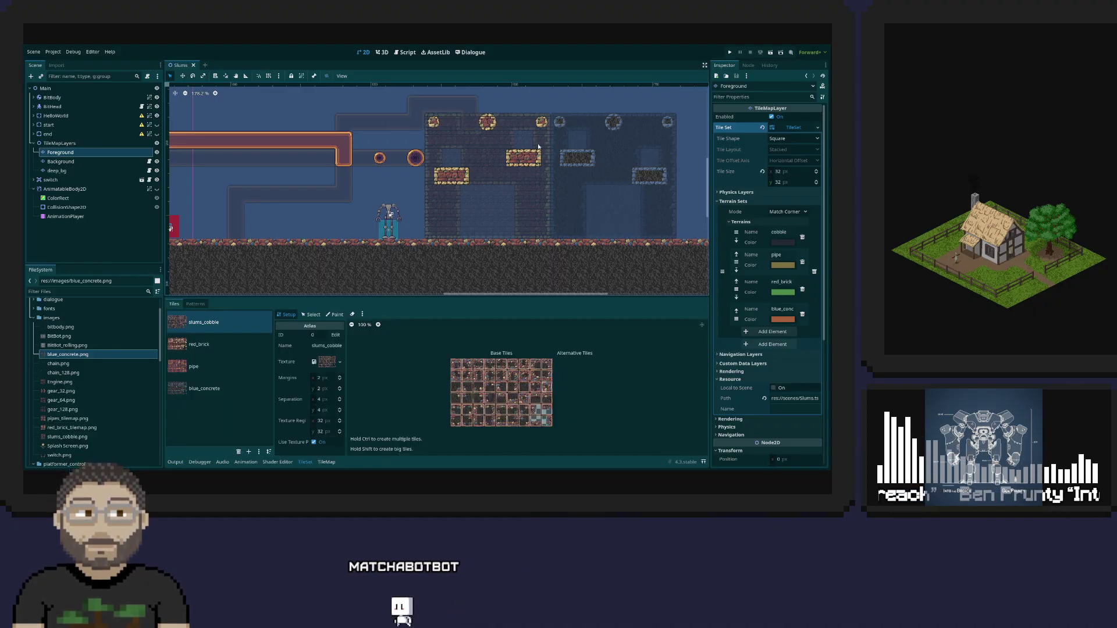
- Run the game again and roll the robot head past the gears and pipes to the red brick building
left_click(729, 53)
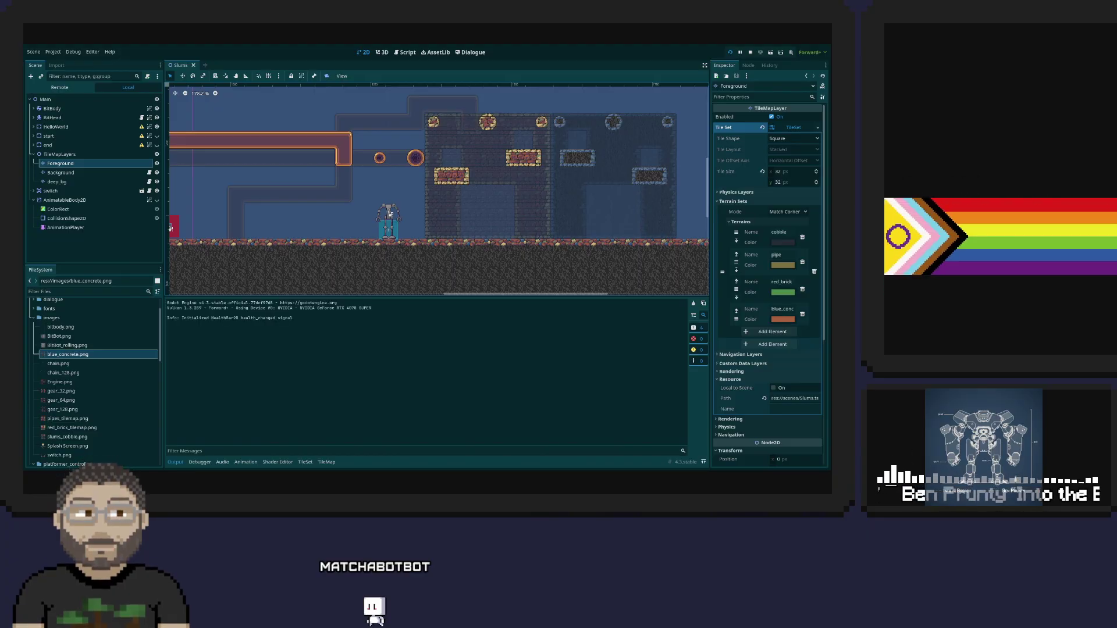
key("Right")
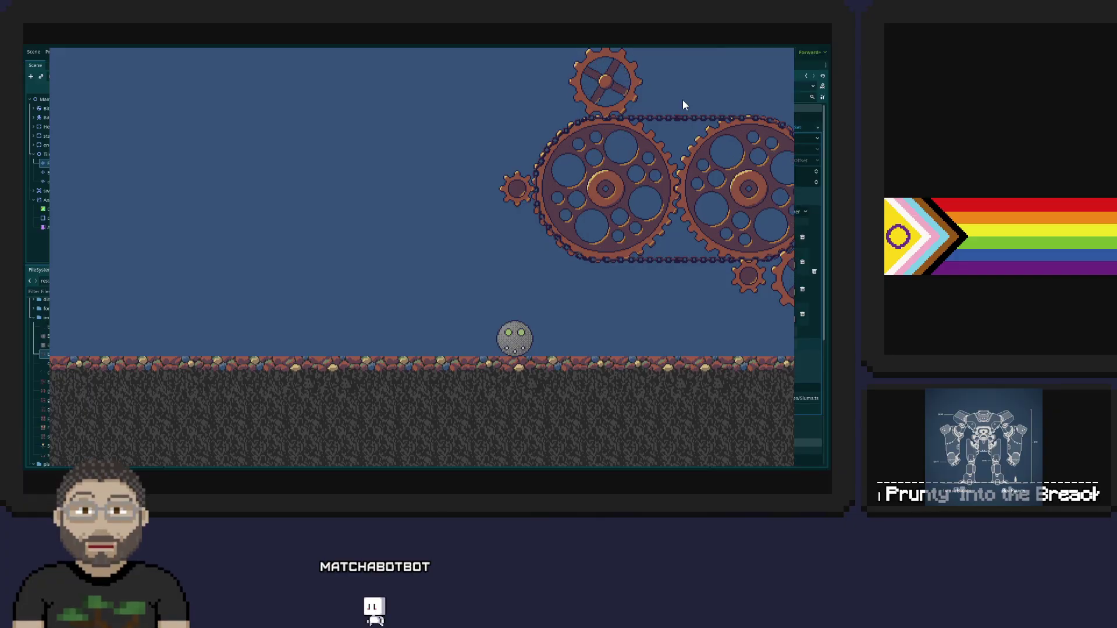
key("Right")
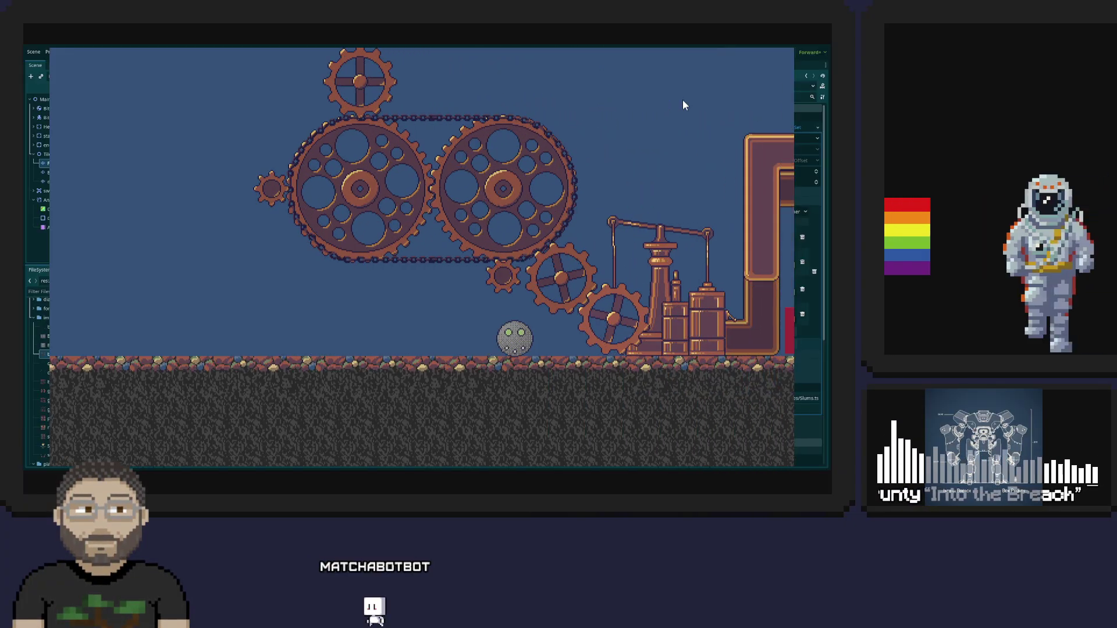
key("Right")
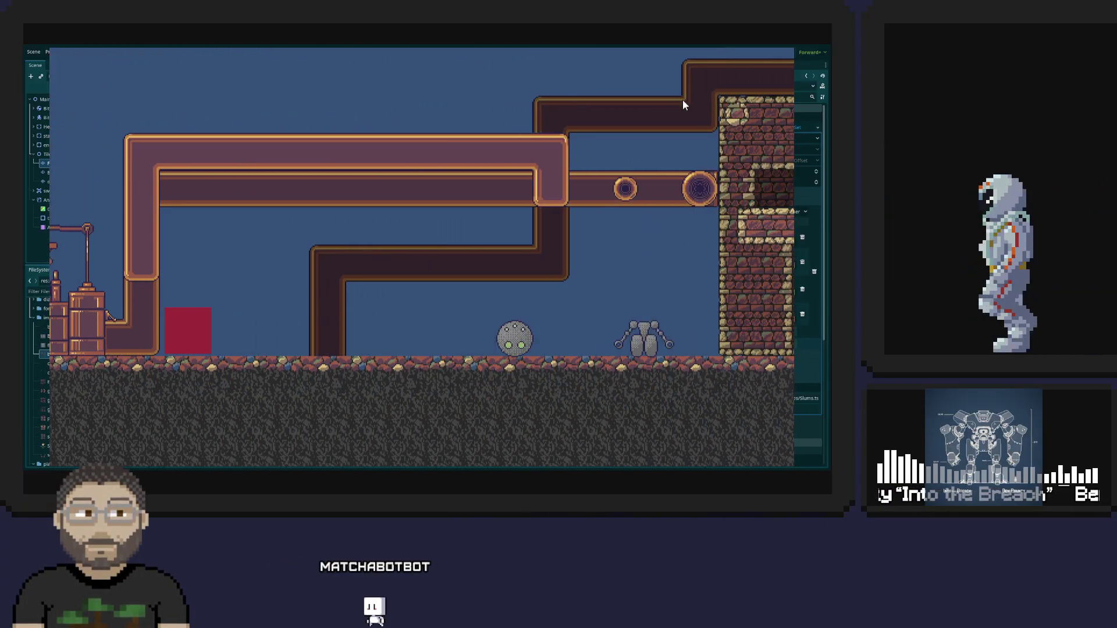
key("Right")
key("Right")
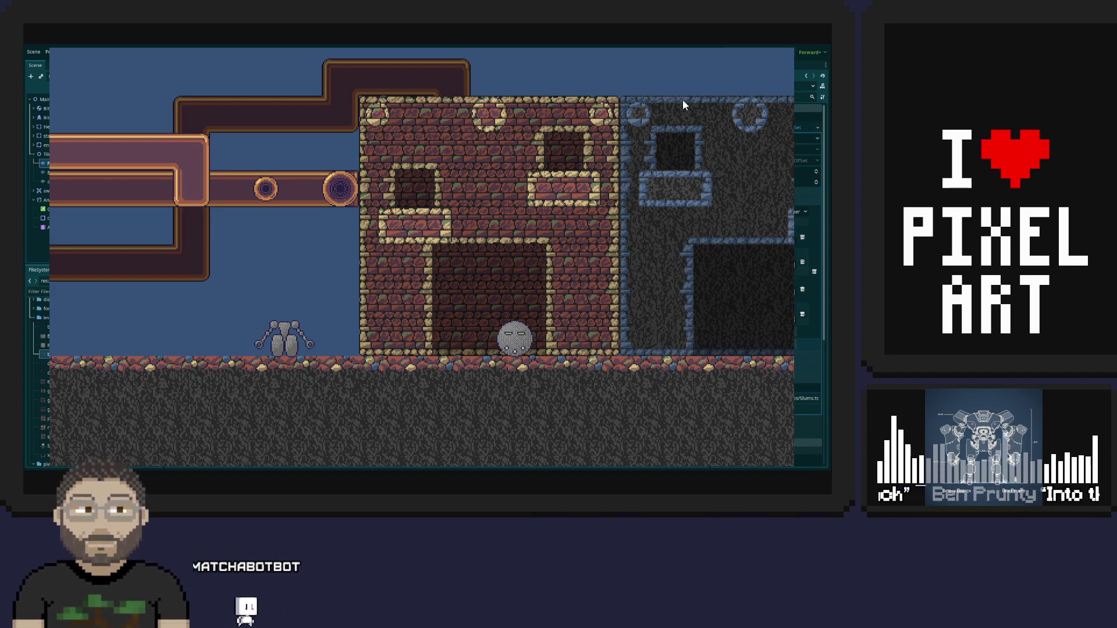
key("Right")
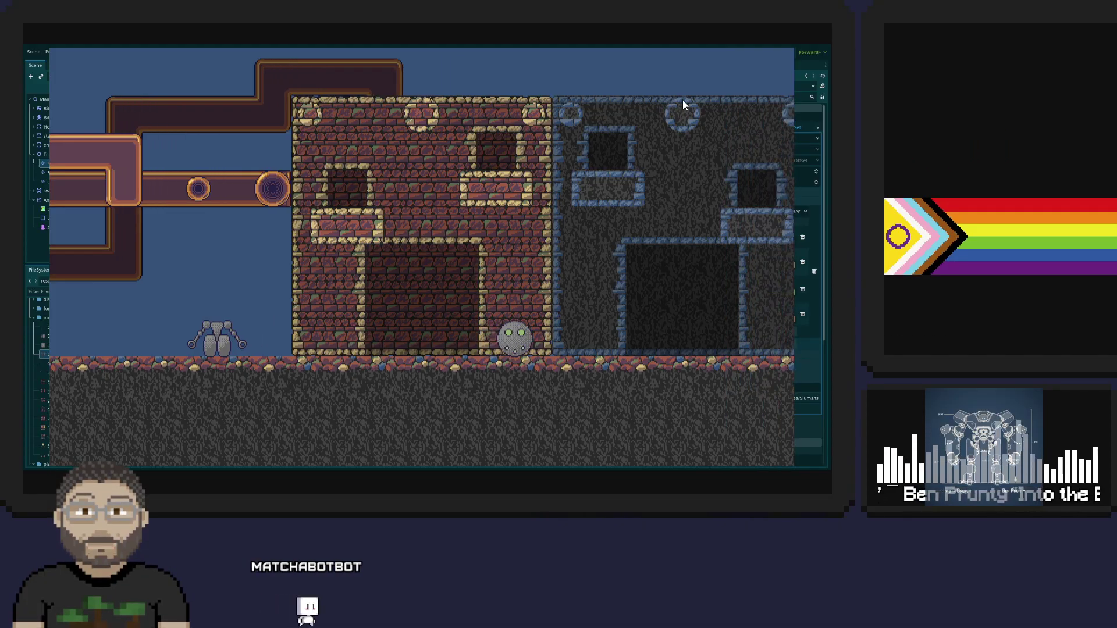
- Roll the head back and forth before the brick and concrete buildings to compare their walls, and stop the game
key("Left")
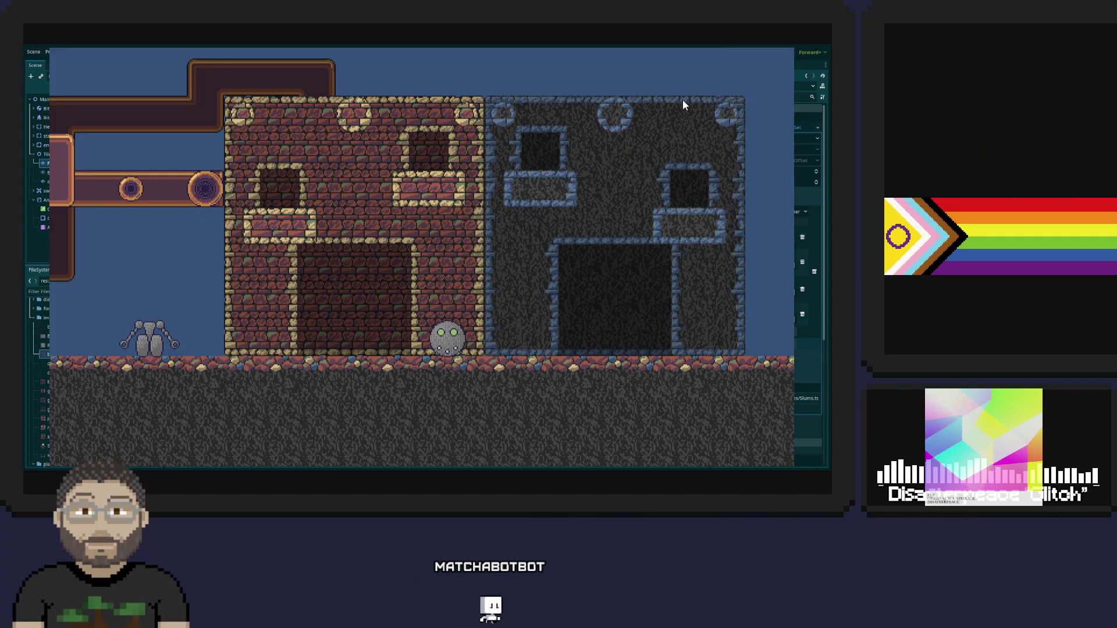
key("Right")
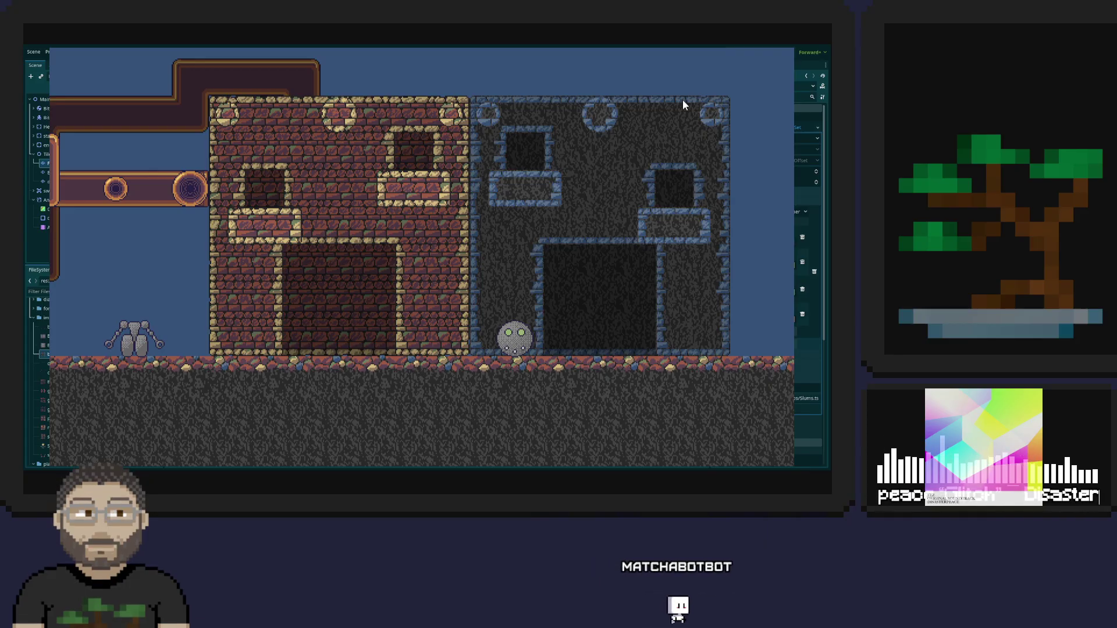
key("Left")
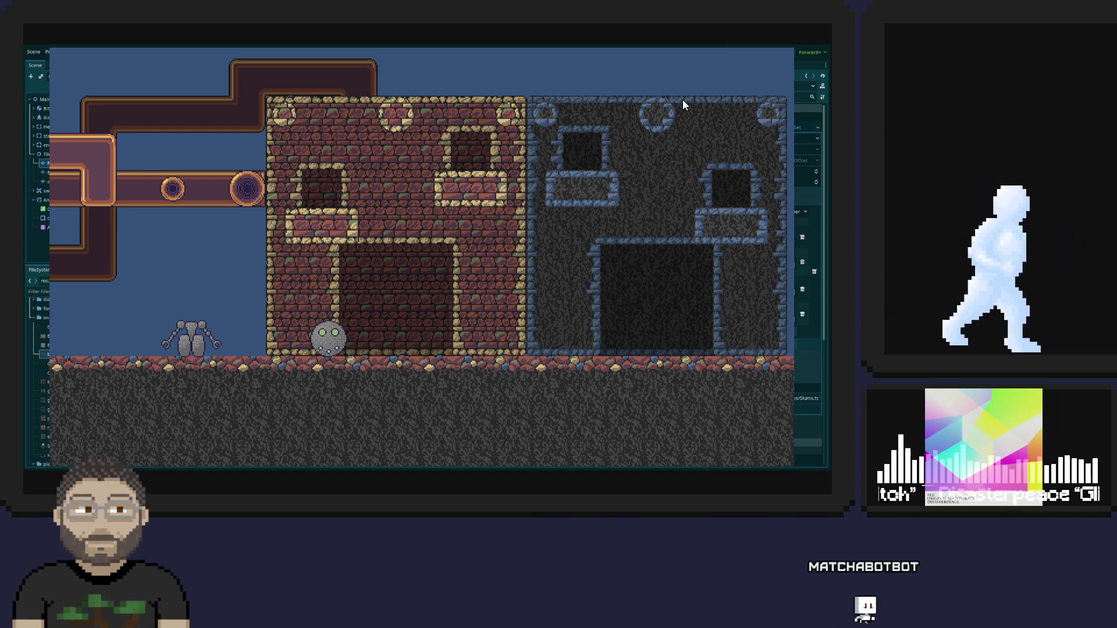
key("F8")
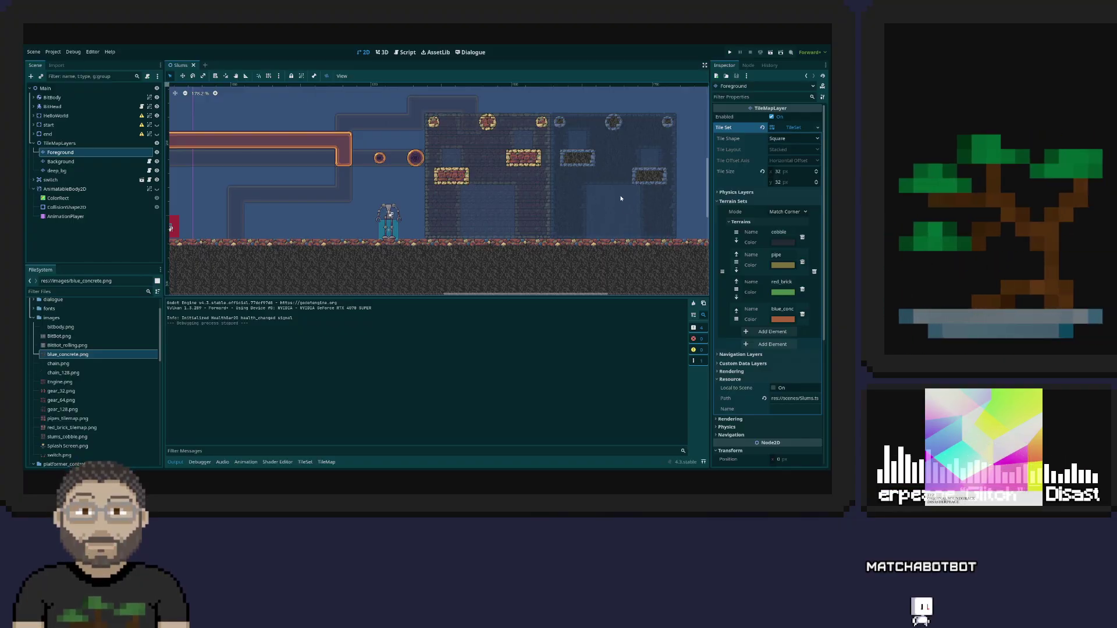
- Examine the brick building, the blue concrete building and the ground tiles in the 2D scene
scroll(622, 200, "up", 3)
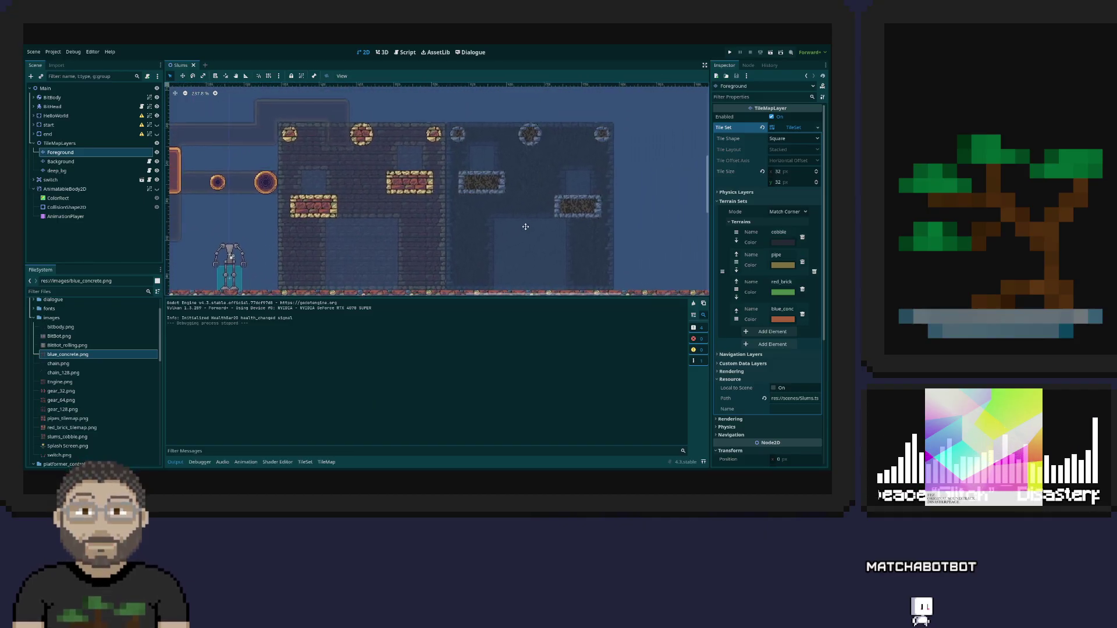
left_click_drag(525, 225, 497, 234)
scroll(466, 206, "down", 2)
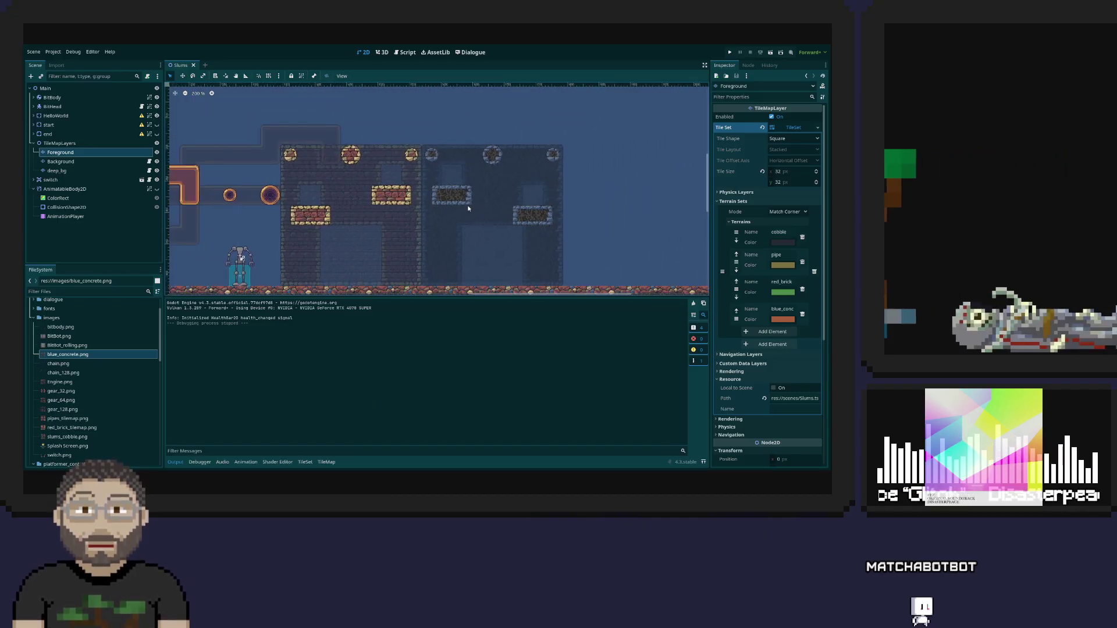
scroll(466, 230, "down", 3)
scroll(466, 230, "left", 3)
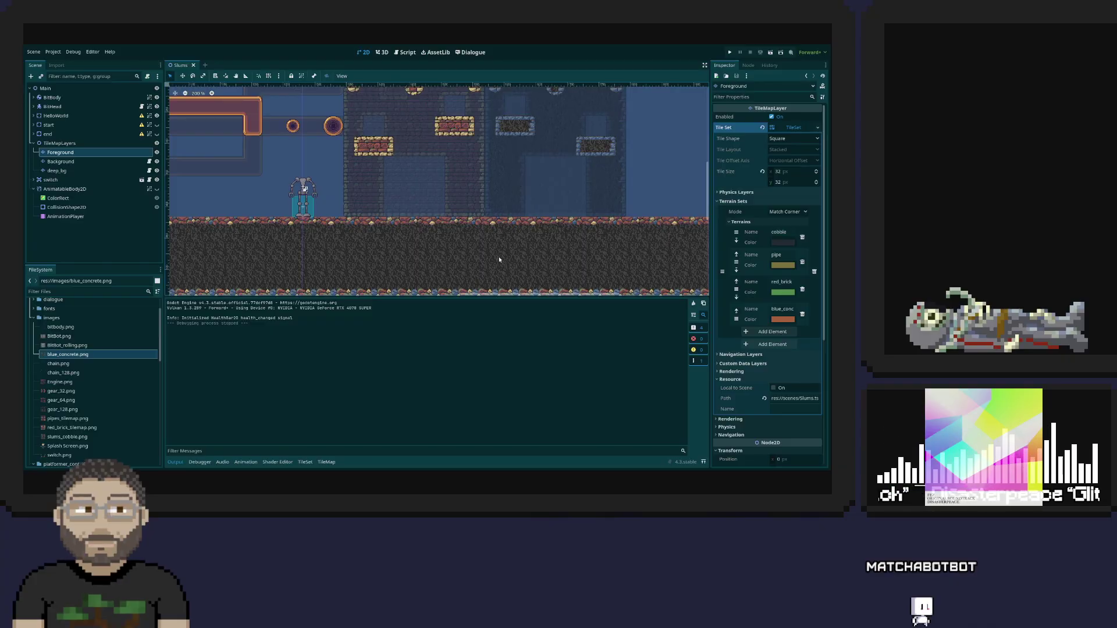
scroll(499, 260, "down", 3)
scroll(499, 260, "up", 2)
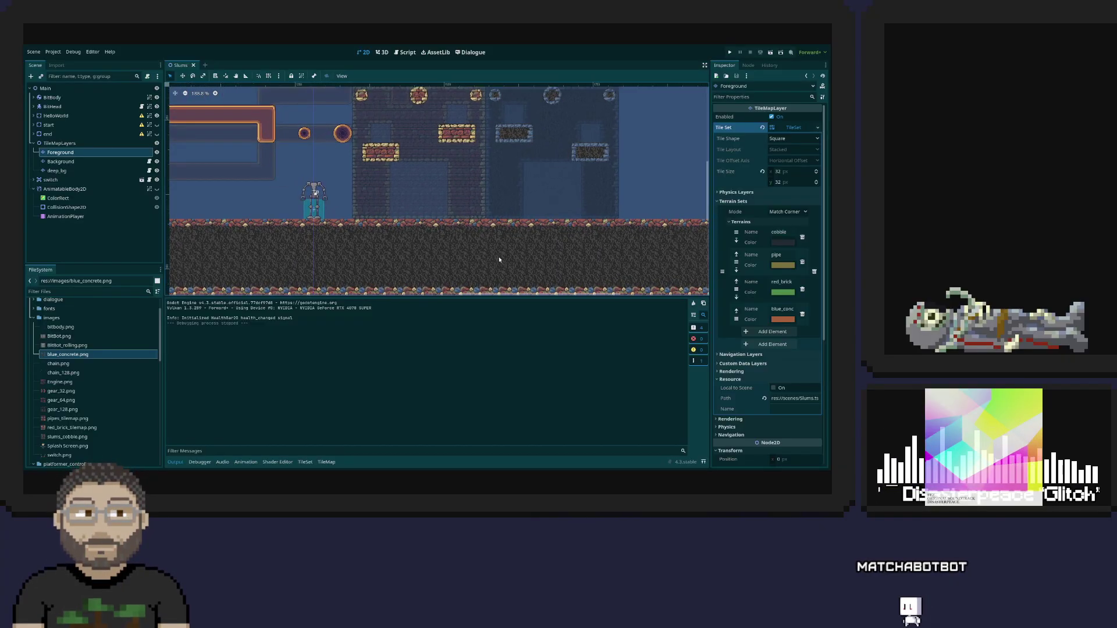
scroll(499, 260, "up", 2)
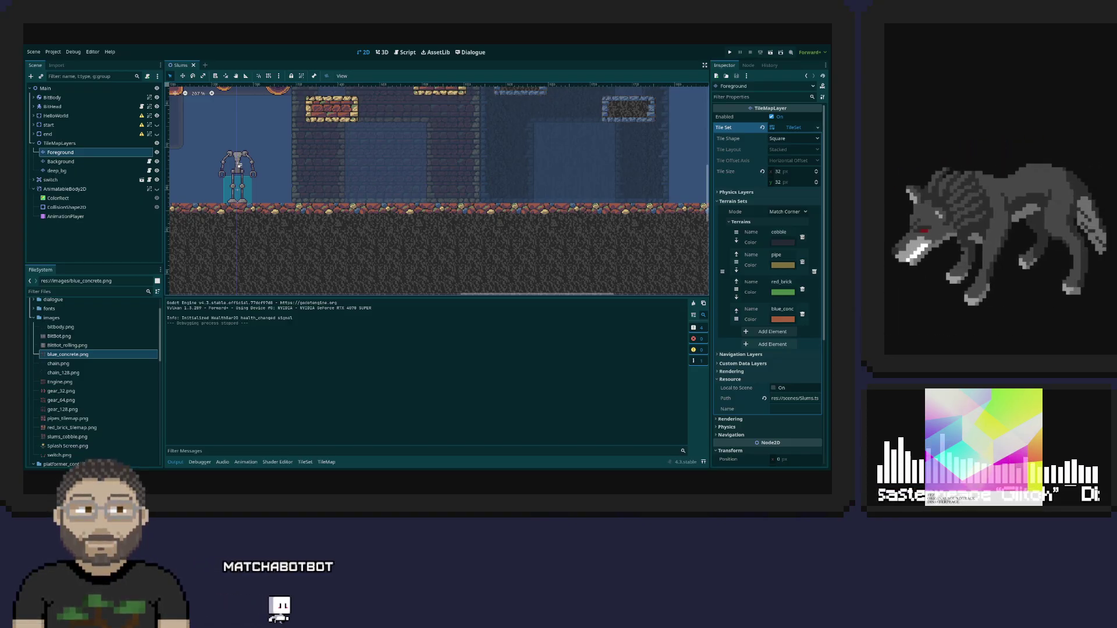
- Switch to Aseprite's blue concrete tilemap and add a mid grey (#777777) to its palette
key("alt+Tab")
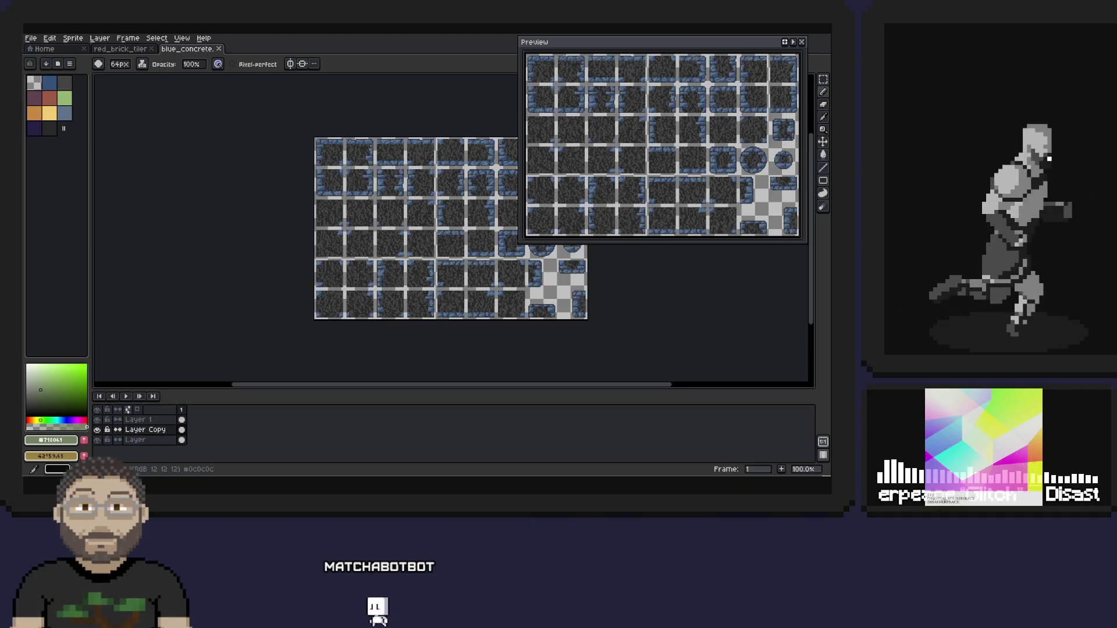
left_click_drag(429, 223, 319, 232)
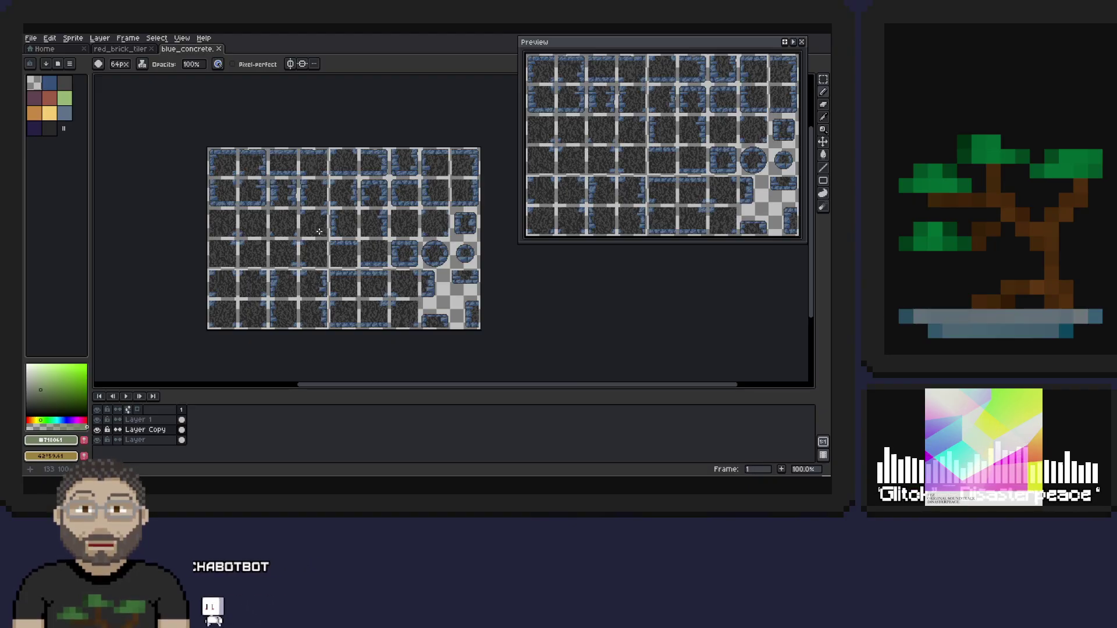
left_click(50, 130)
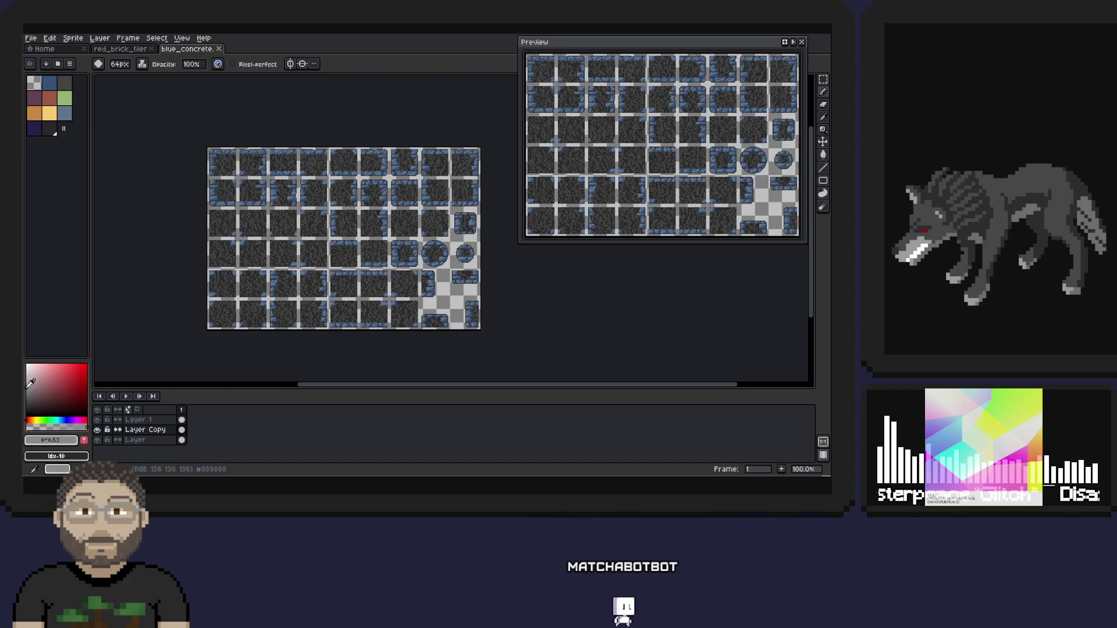
left_click(65, 82)
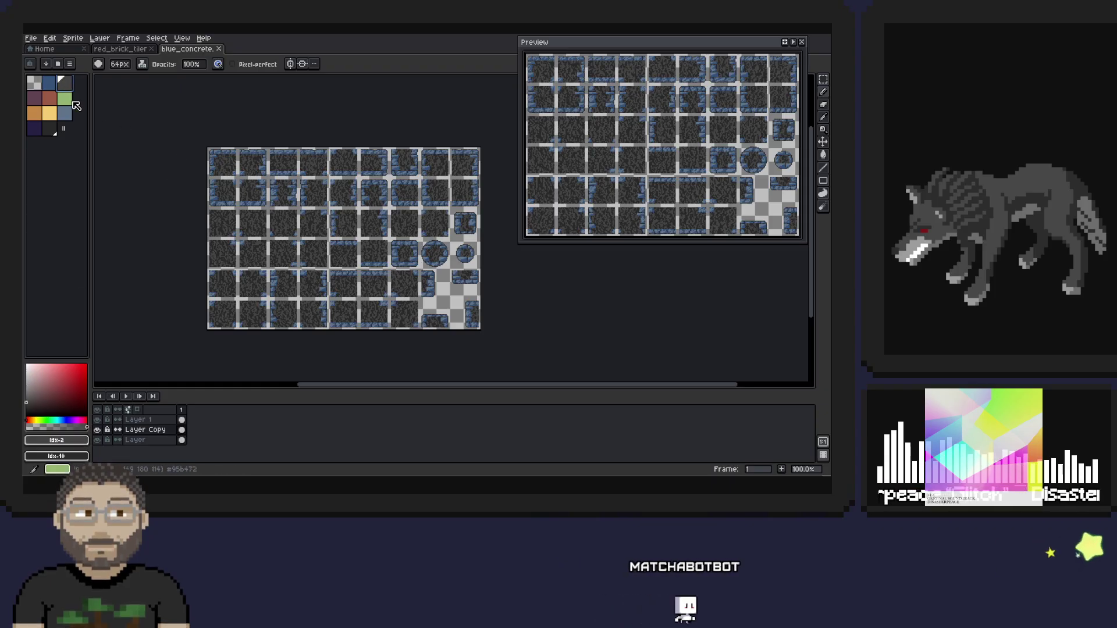
left_click(31, 387)
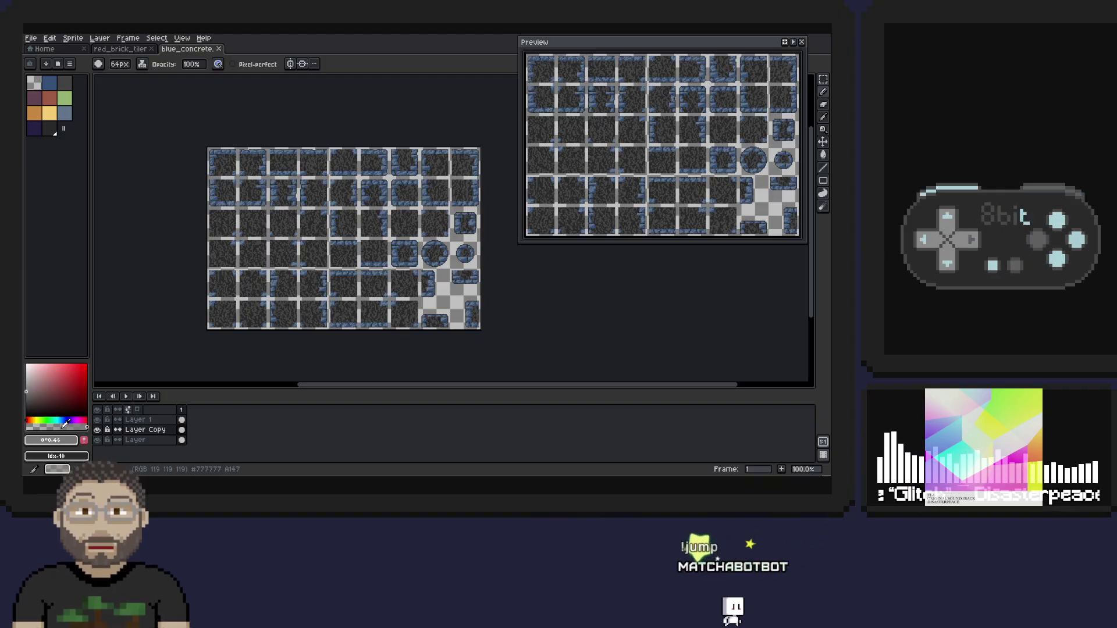
left_click(84, 441)
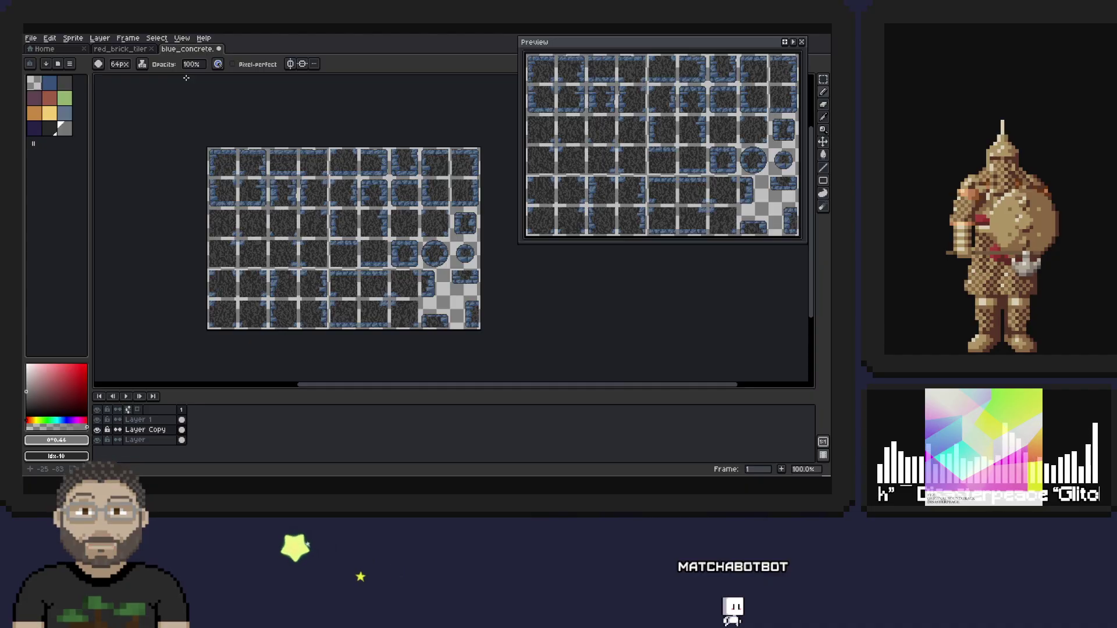
- Fill the lighter concrete pixels on Layer Copy with the #777777 mid grey using the Paint Bucket
left_click(822, 154)
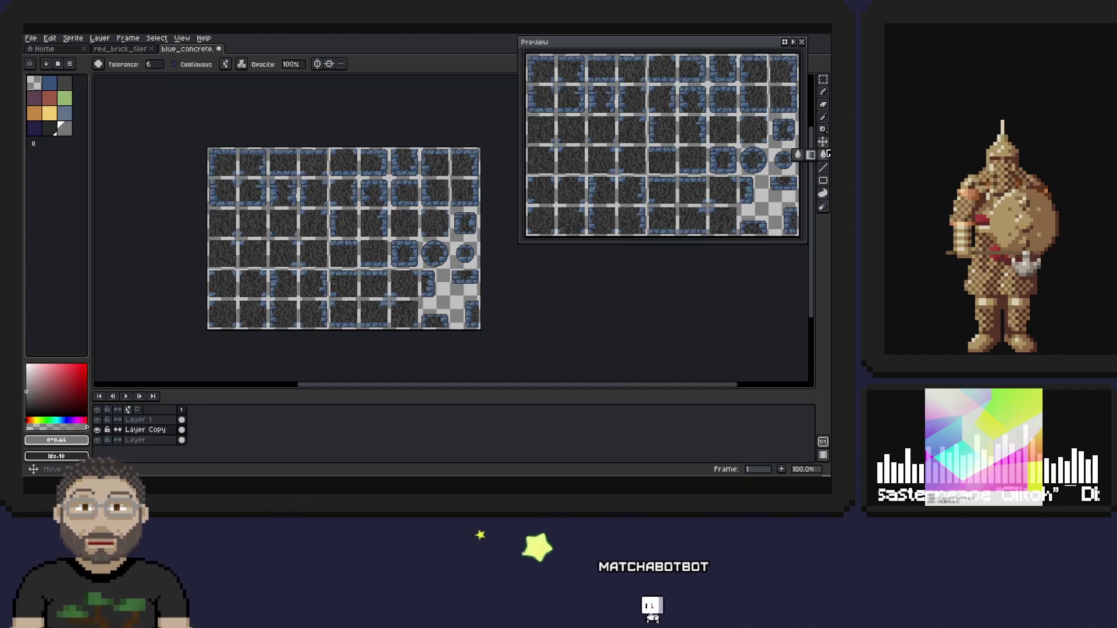
left_click(182, 64)
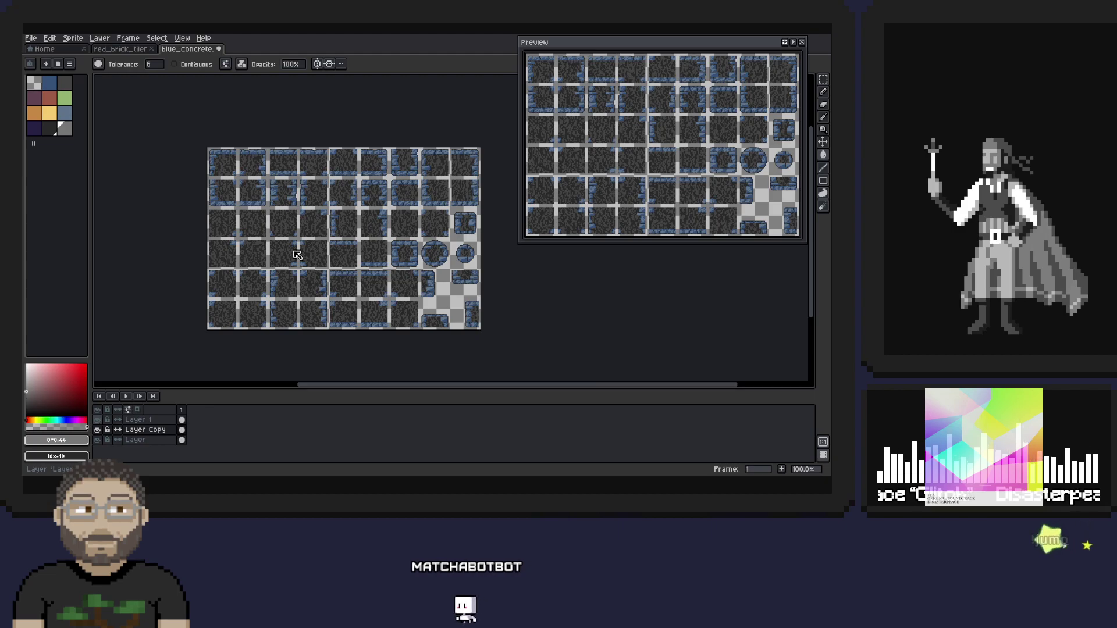
mouse_move(336, 232)
left_mouse_down()
mouse_move(357, 206)
mouse_move(338, 234)
left_mouse_up()
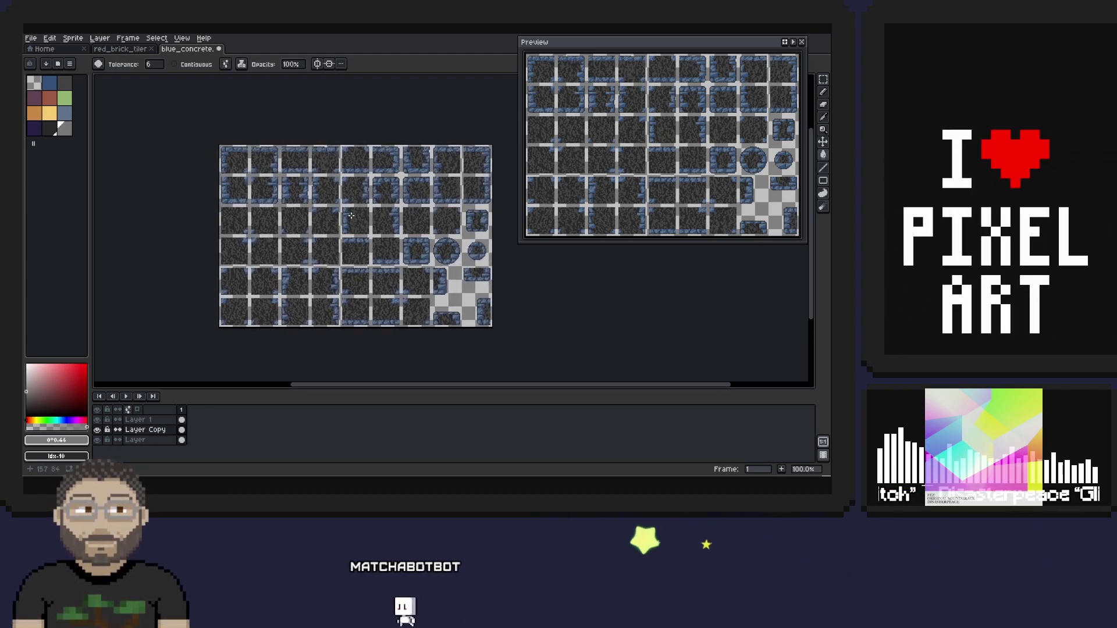
key("z")
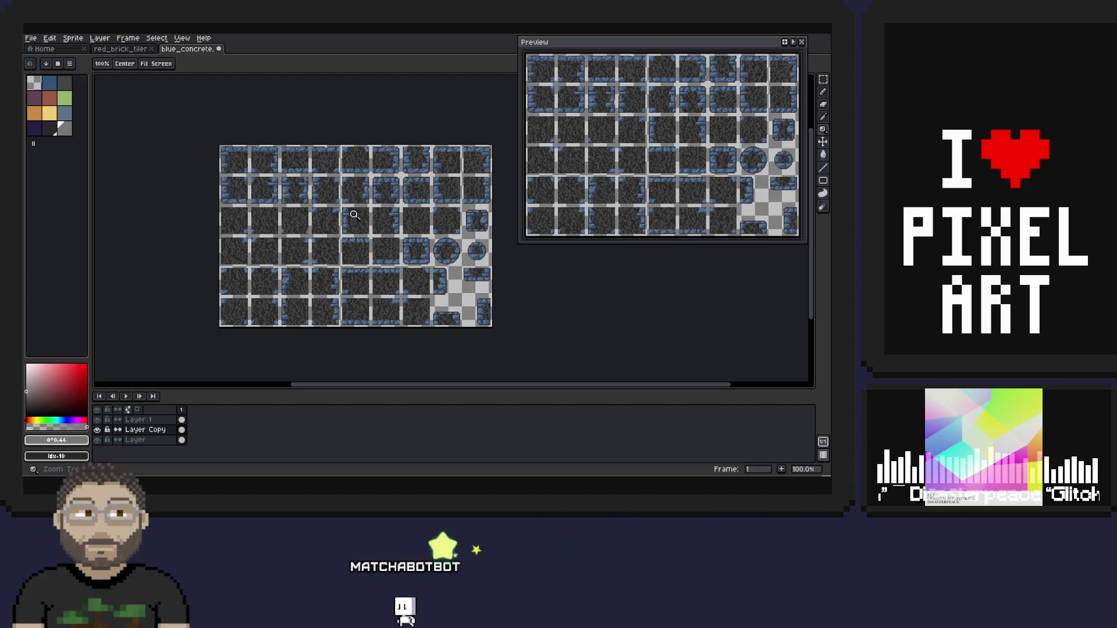
left_click(355, 215)
left_click(357, 220)
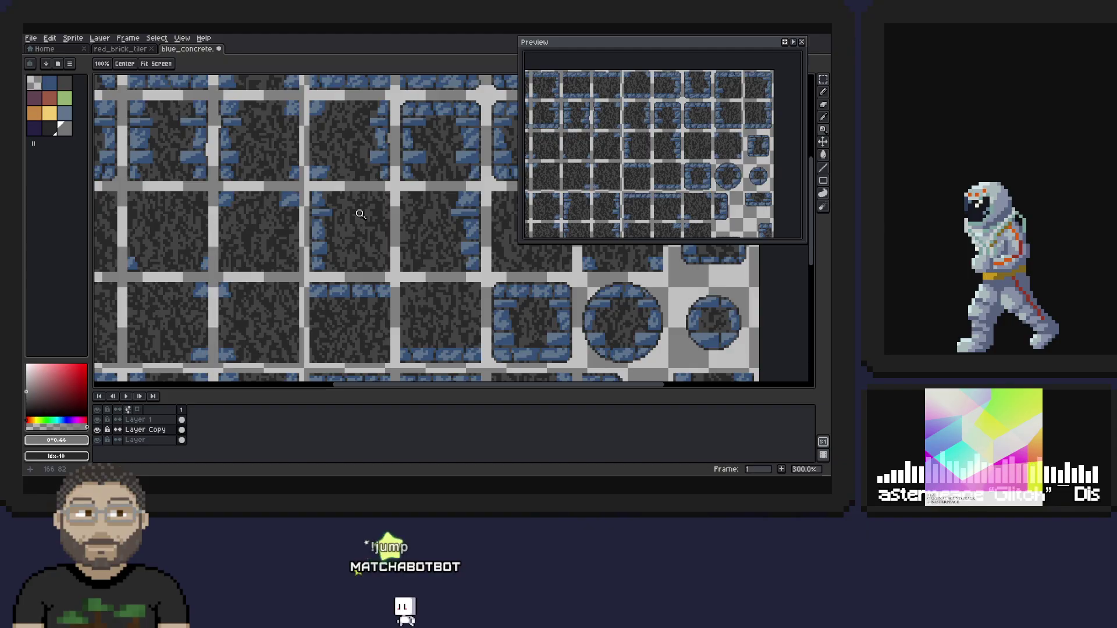
key("g")
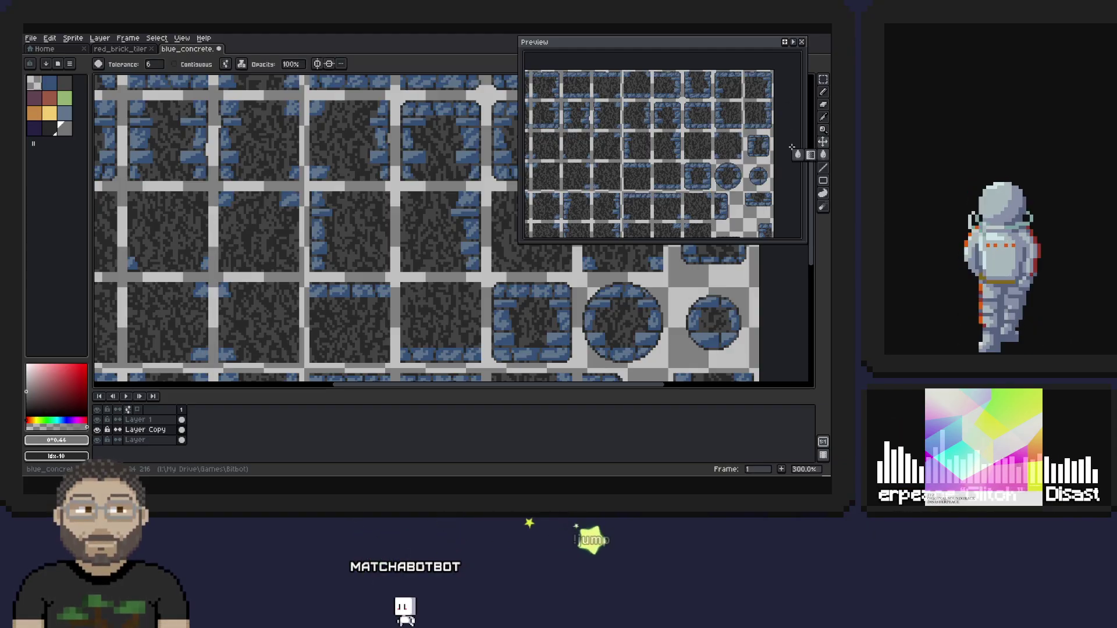
left_click(411, 187)
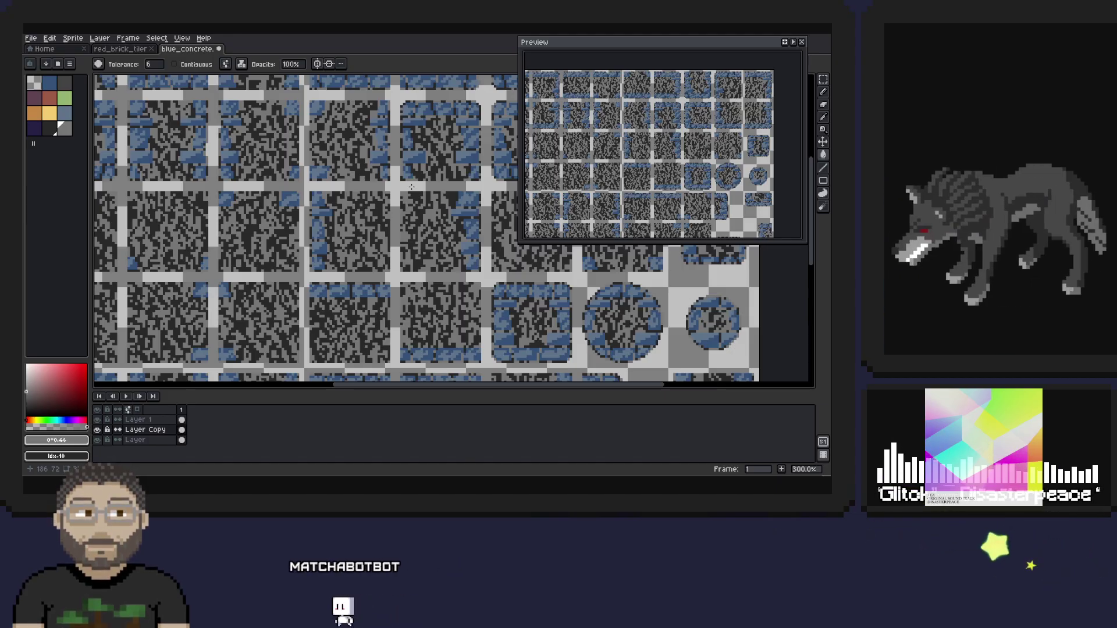
- Fill the concrete's darkest pixels on Layer with the palette's existing dark grey (Idx-2)
left_click(139, 440)
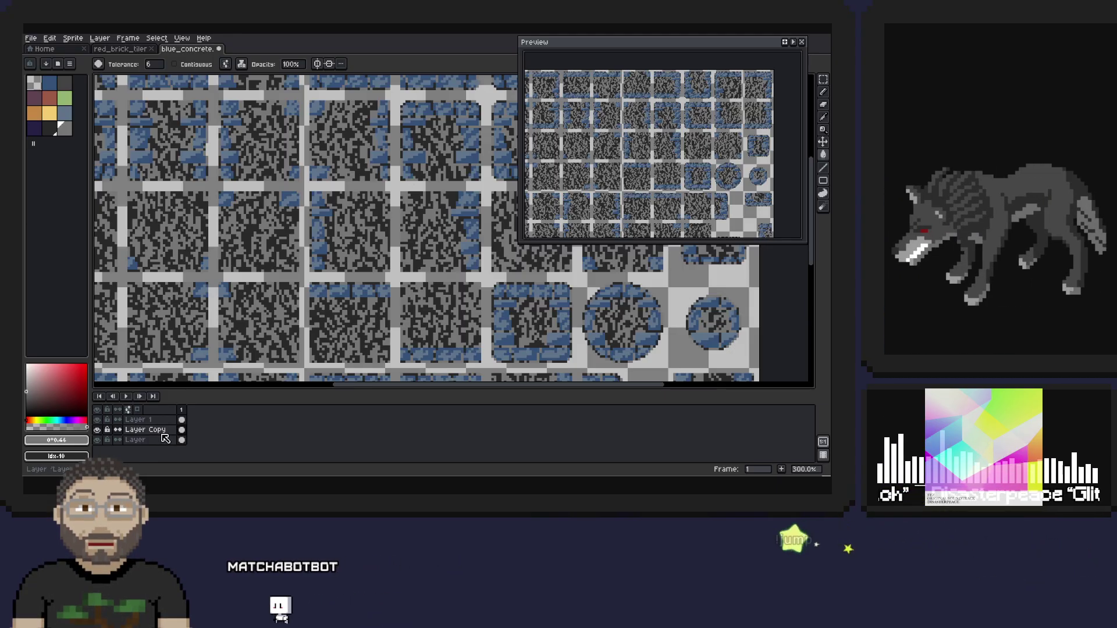
left_click(272, 239, "alt")
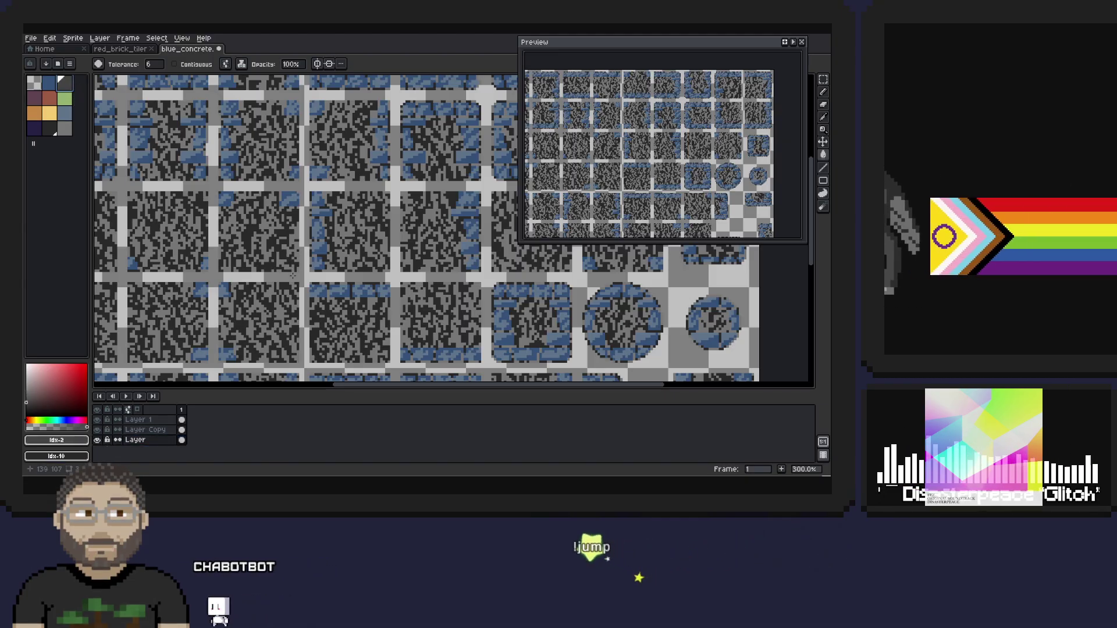
left_click(271, 240)
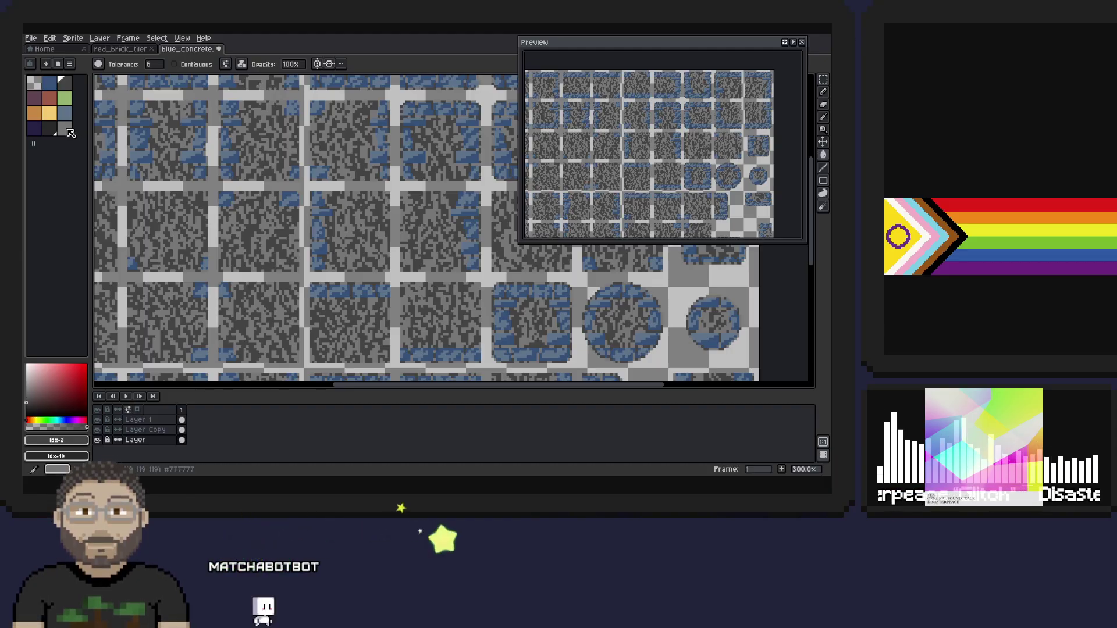
- Add a grey slightly darker than #777777, with a brightness value of 40%, to the palette and make Layer Copy active
left_click(70, 120)
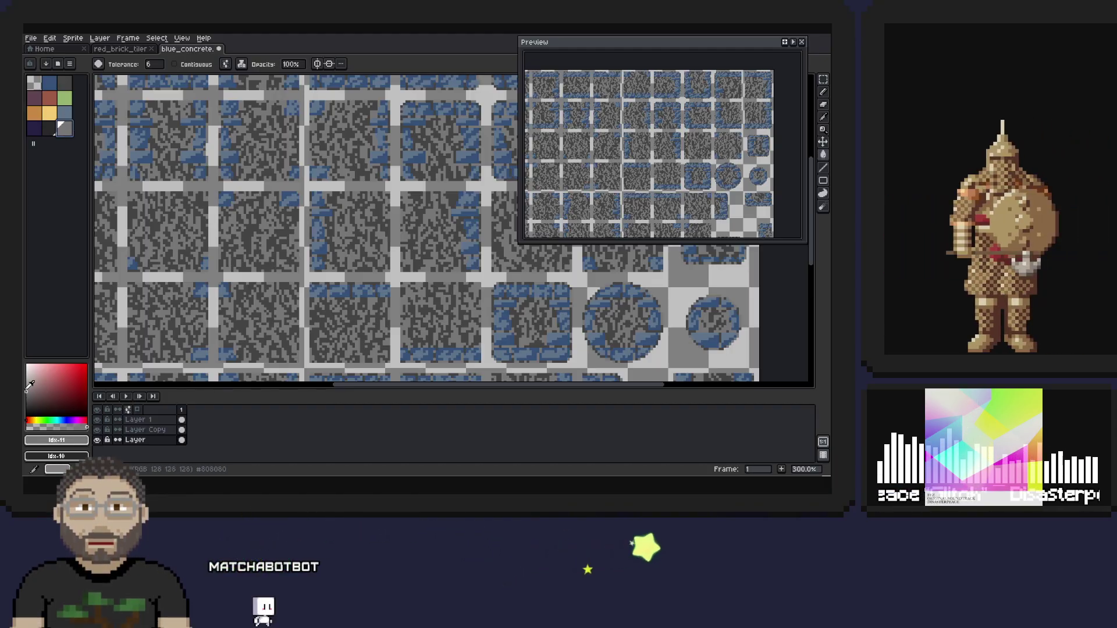
left_click_drag(28, 387, 28, 385)
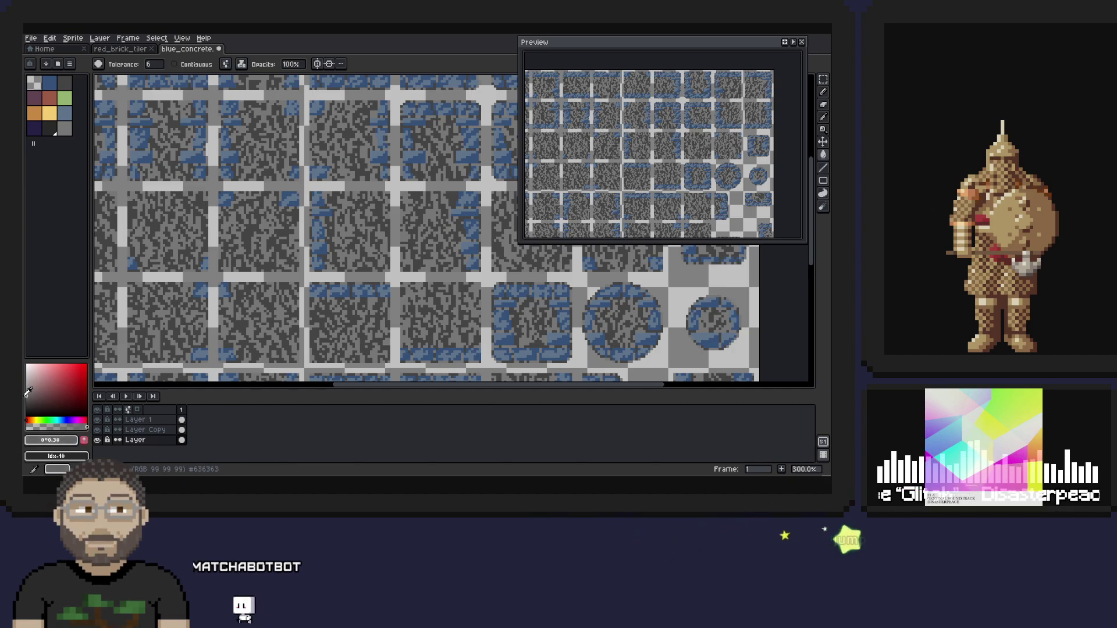
left_click(146, 429)
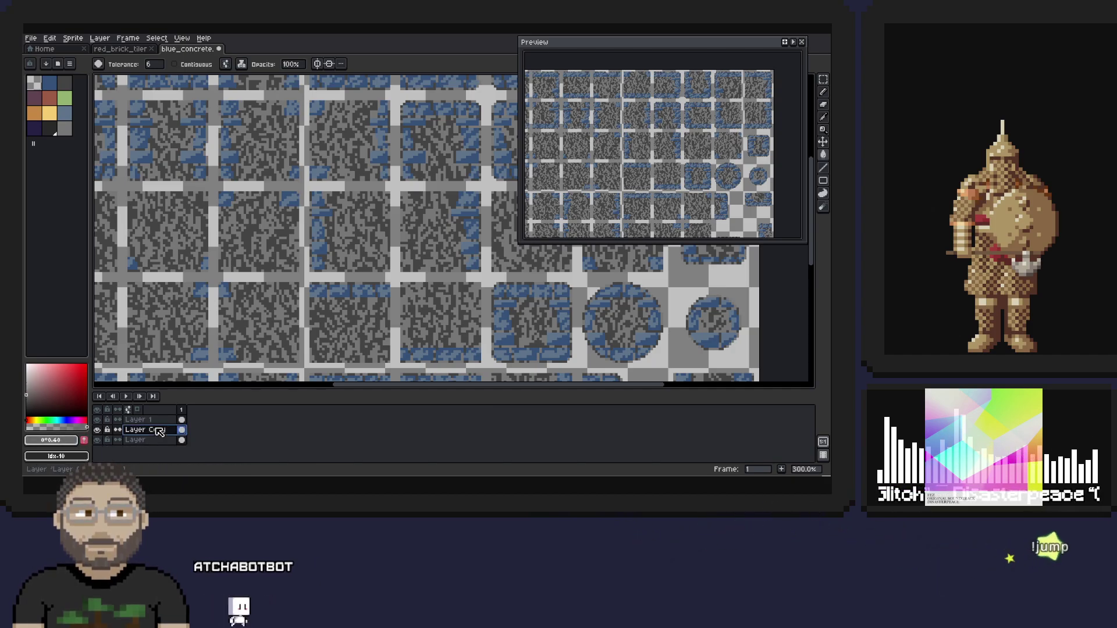
left_click(84, 441)
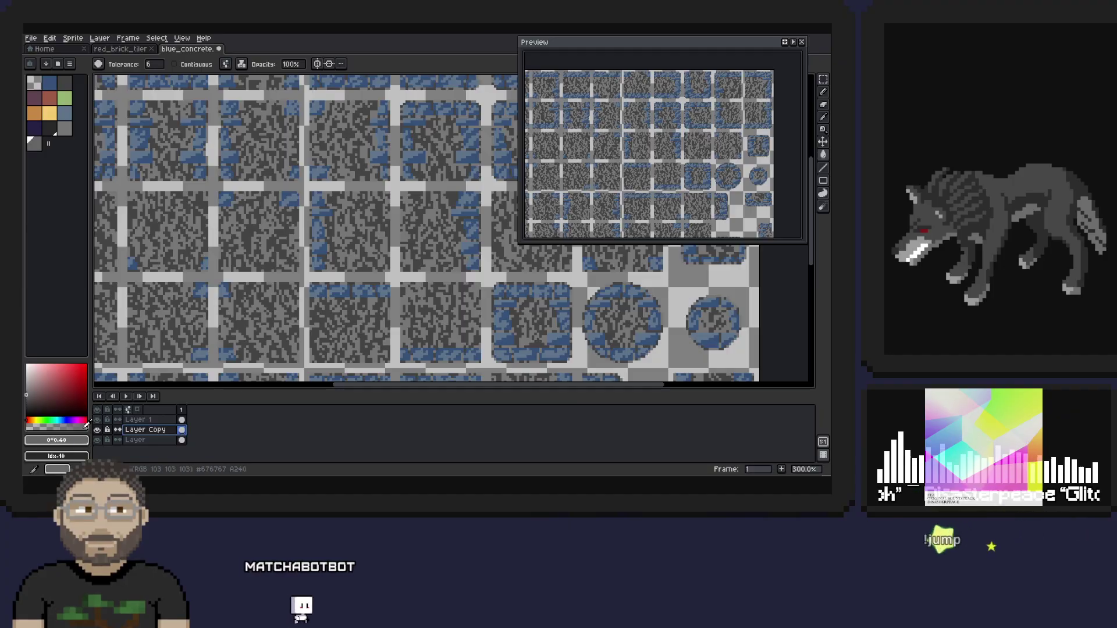
- Remove the #777777 swatch from the palette and refill Layer Copy's light concrete pixels with the new 40% grey
left_click(66, 127)
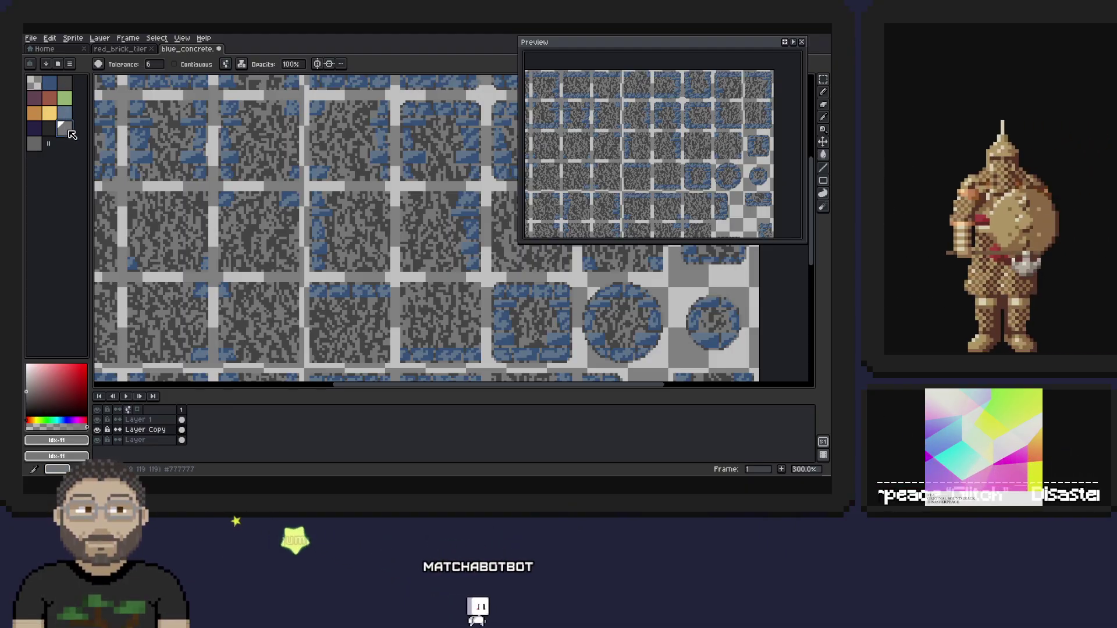
left_click(68, 65)
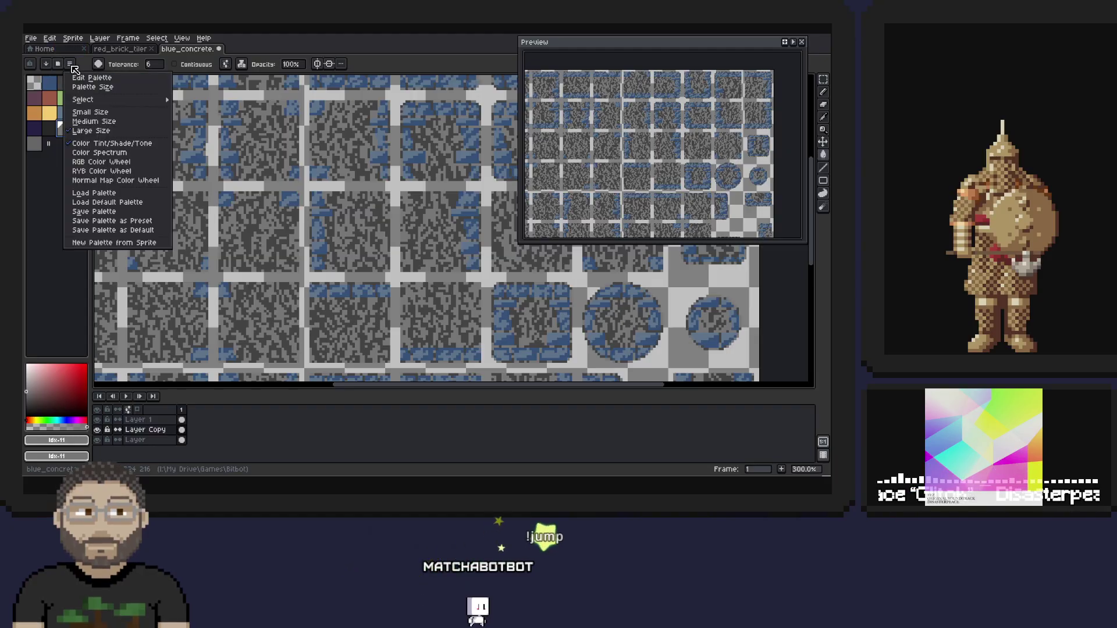
left_click(103, 78)
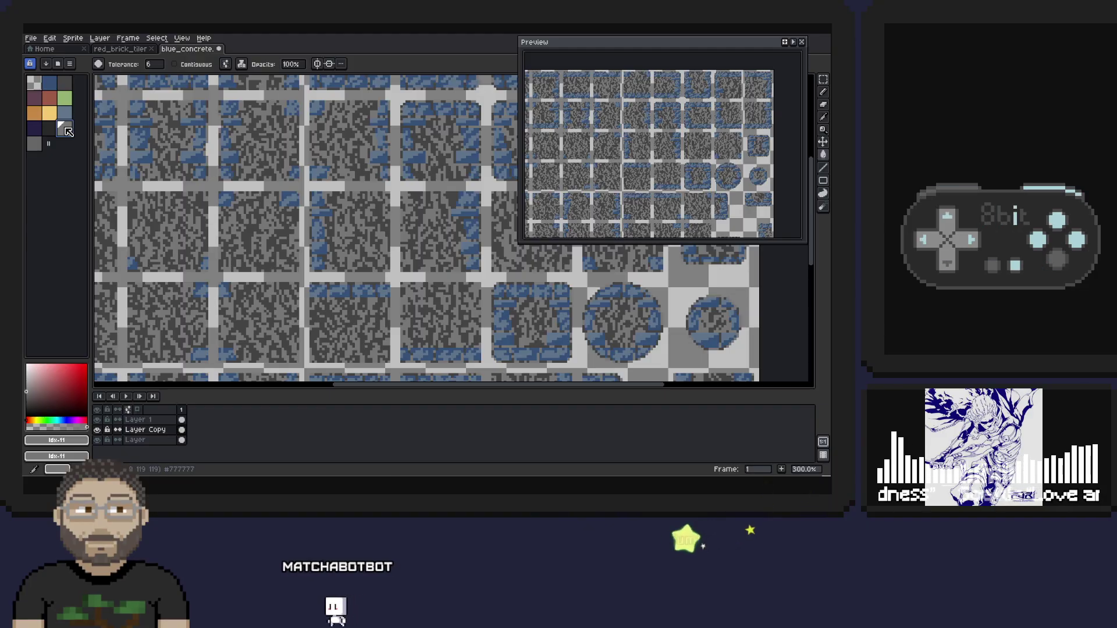
key("Delete")
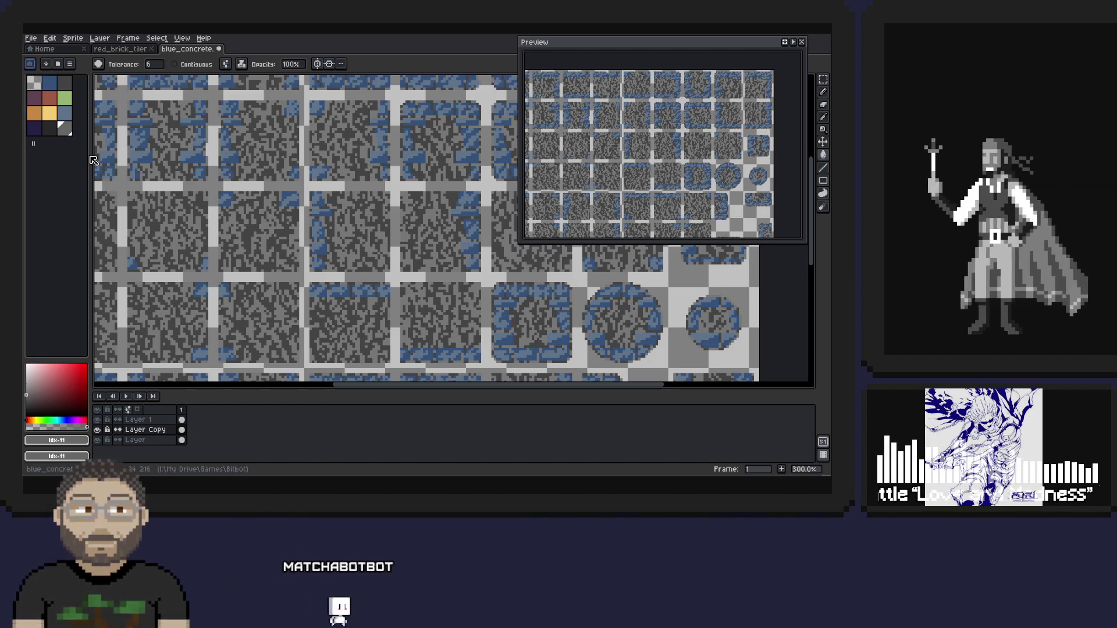
left_click(350, 226)
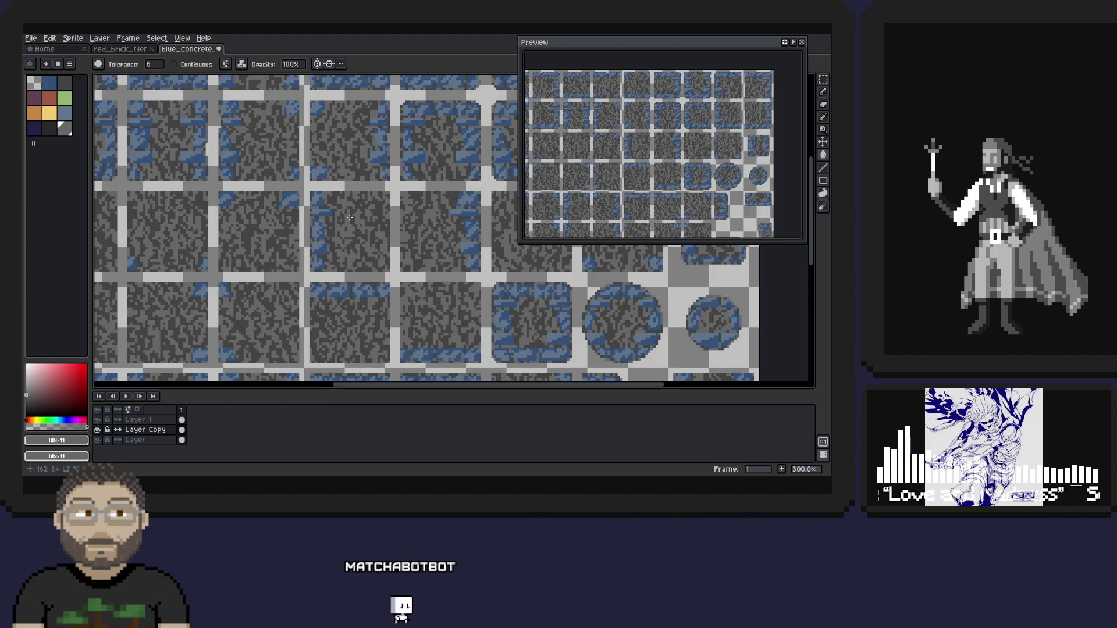
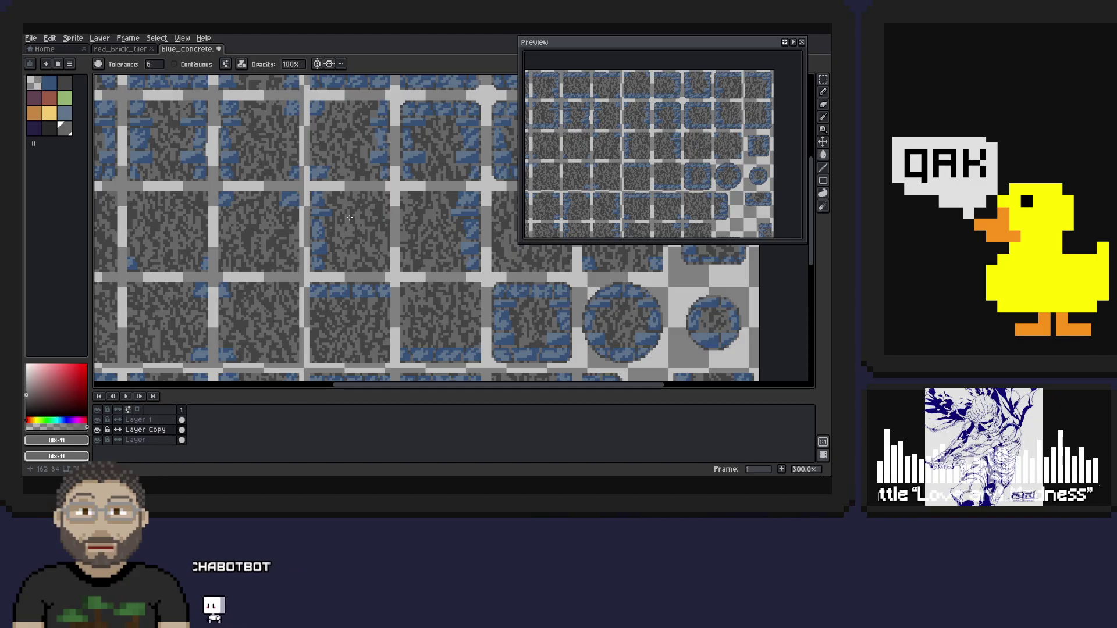
- Darken the #292929 grey to a near-black with a brightness value of 11% and add it to the palette
left_click(54, 129)
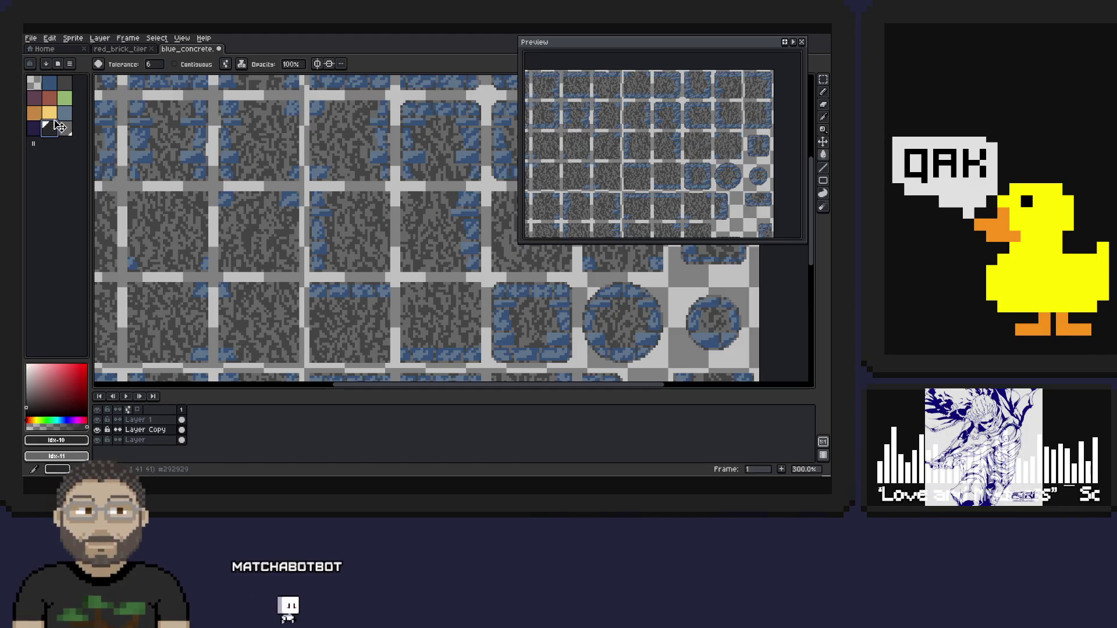
left_click(28, 404)
left_click(27, 405)
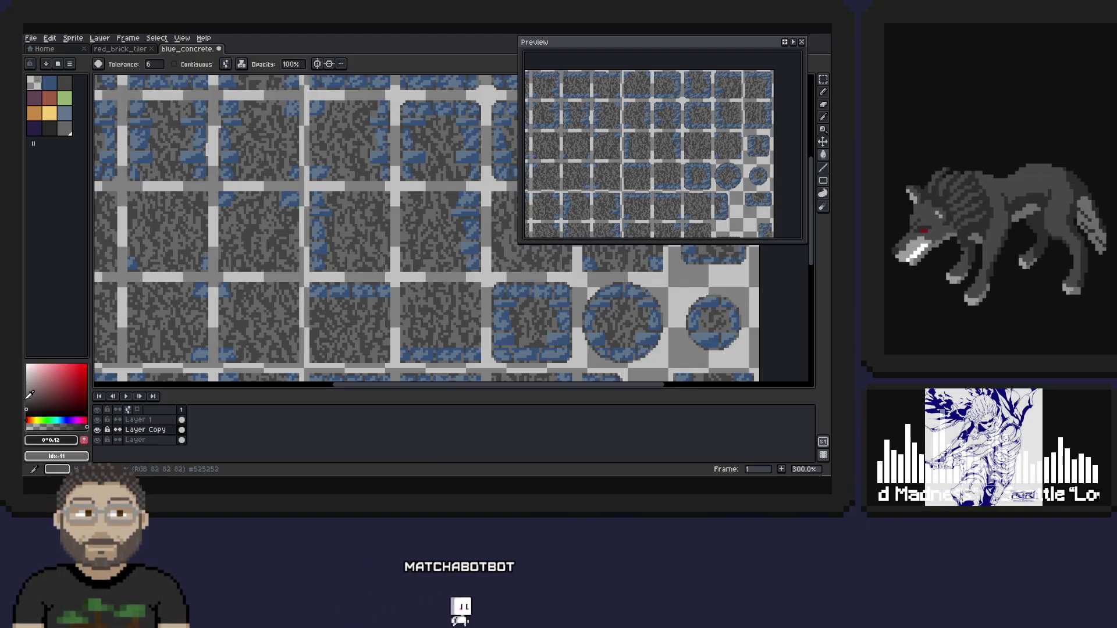
left_click(28, 406)
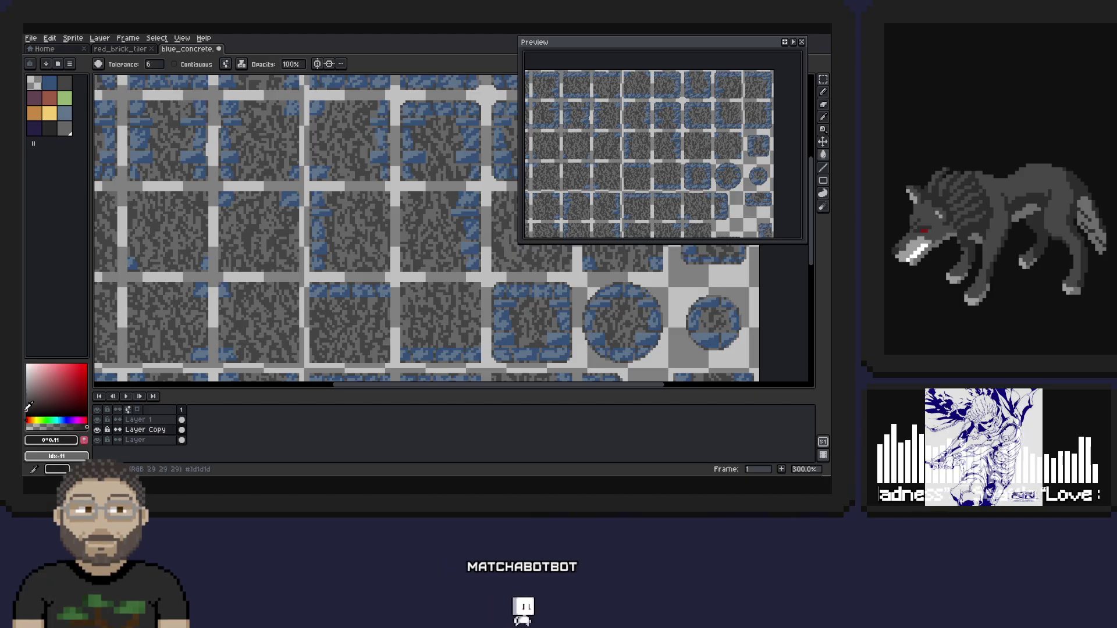
left_click(84, 443)
key("Down")
- Try the near-black fill on the concrete's dark pixels and compare the tiles with and without it
left_click(250, 225)
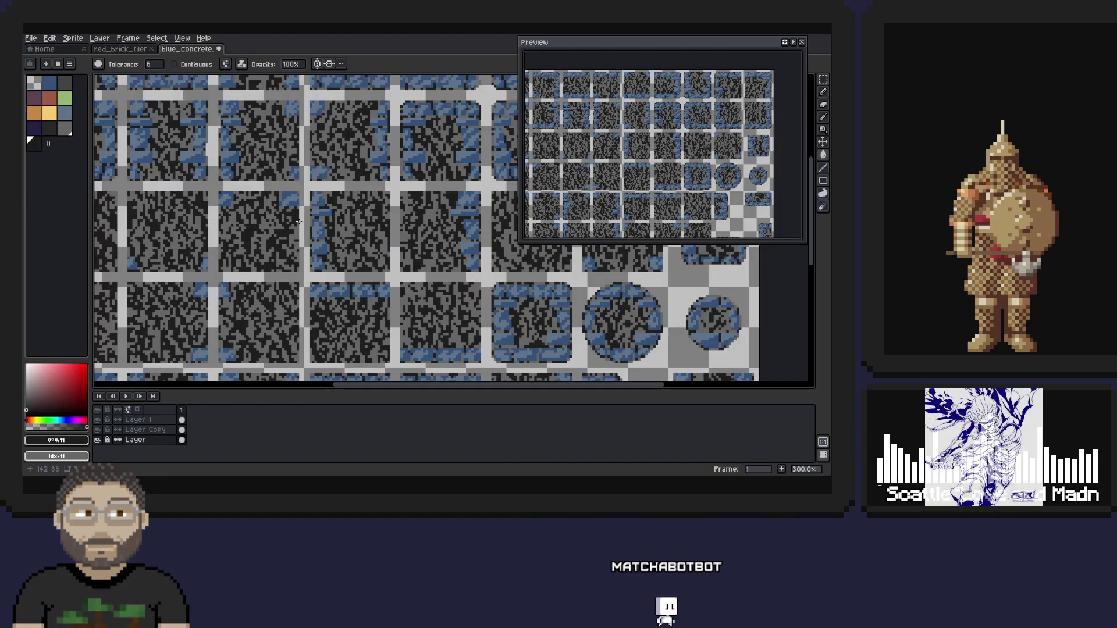
key("ctrl+z")
key("ctrl+y")
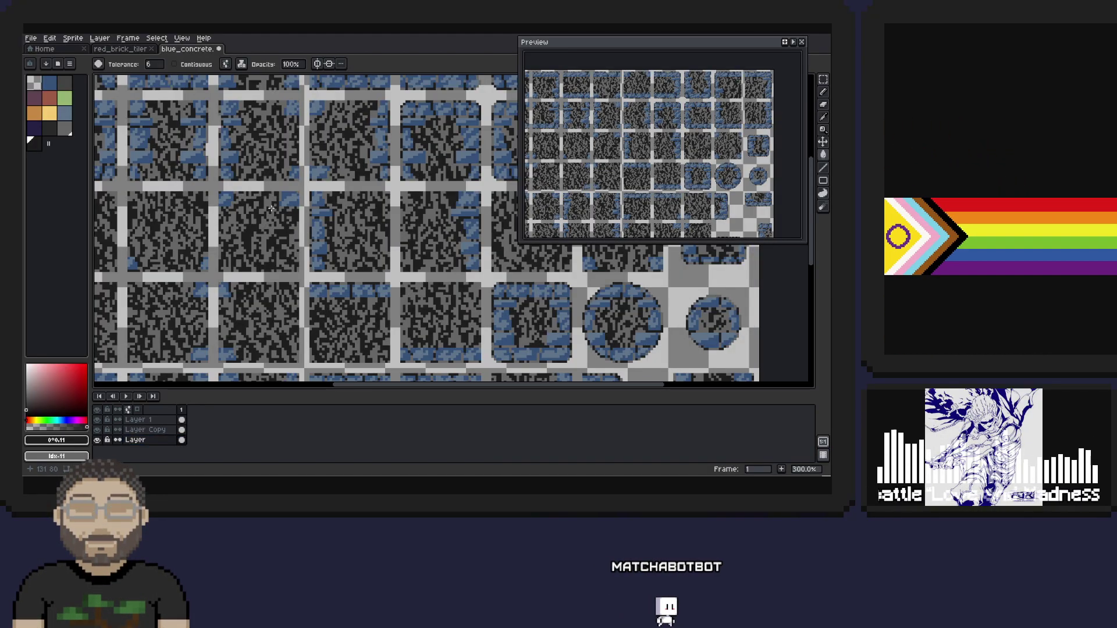
key("ctrl+z")
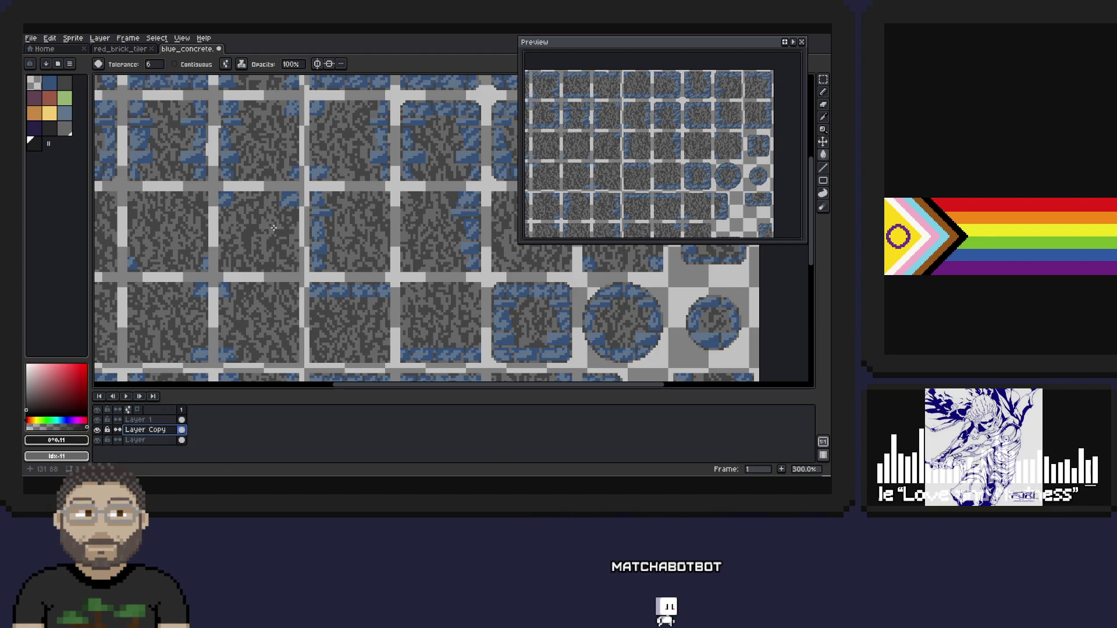
left_click(266, 218)
key("ctrl+z")
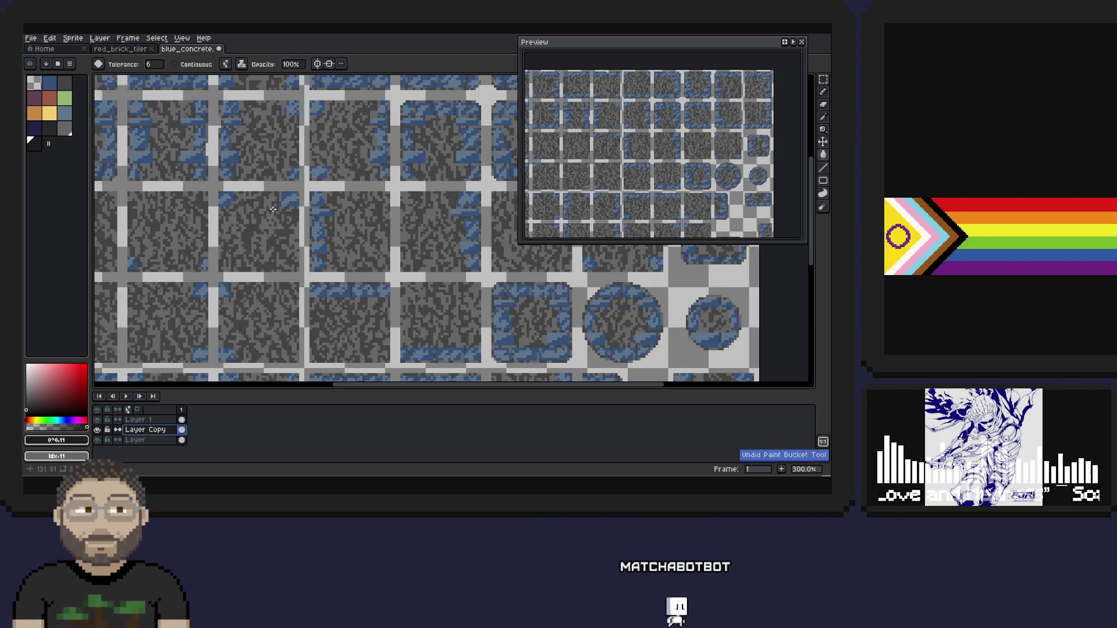
- Fill the concrete's dark pixels on Layer with the near-black palette colour (Idx-12)
left_click(256, 214, "alt")
left_click(265, 211)
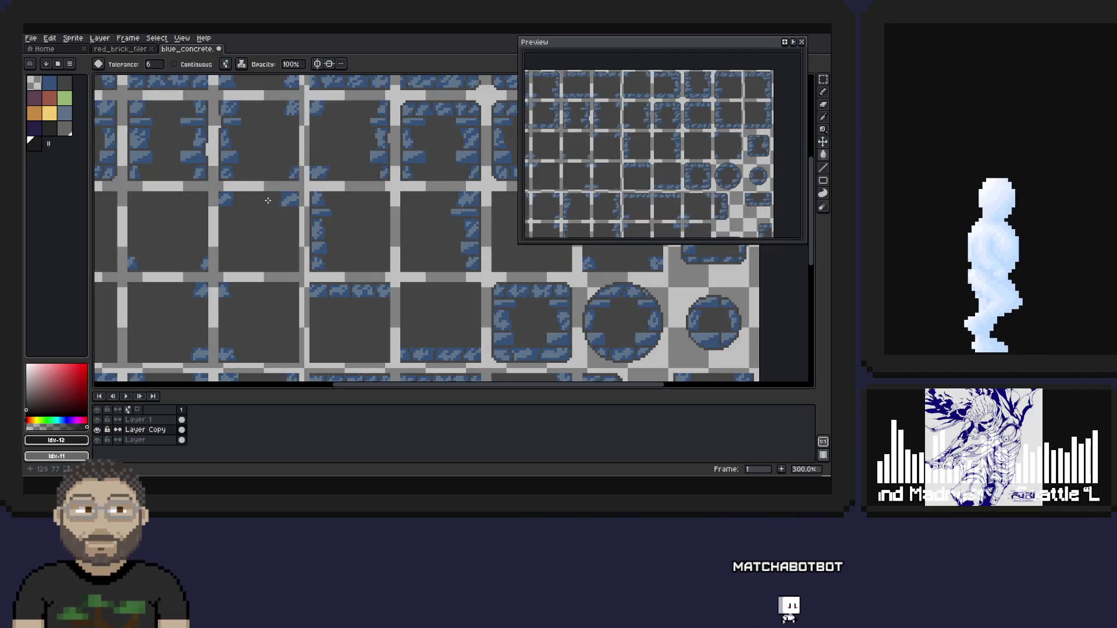
key("ctrl+z")
key("v")
key("g")
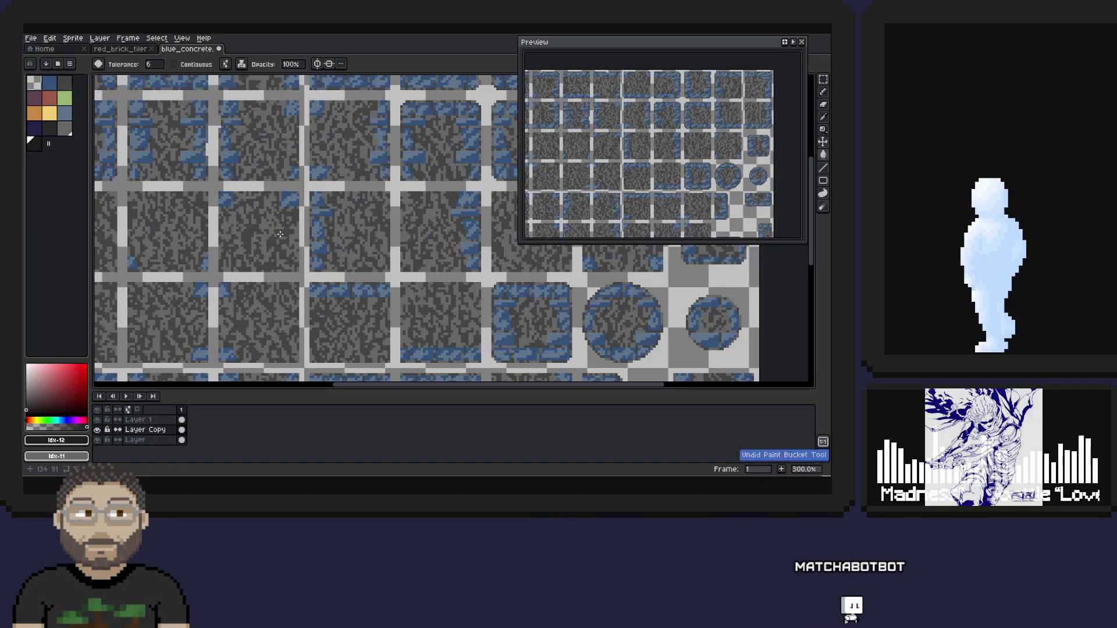
left_click(165, 439)
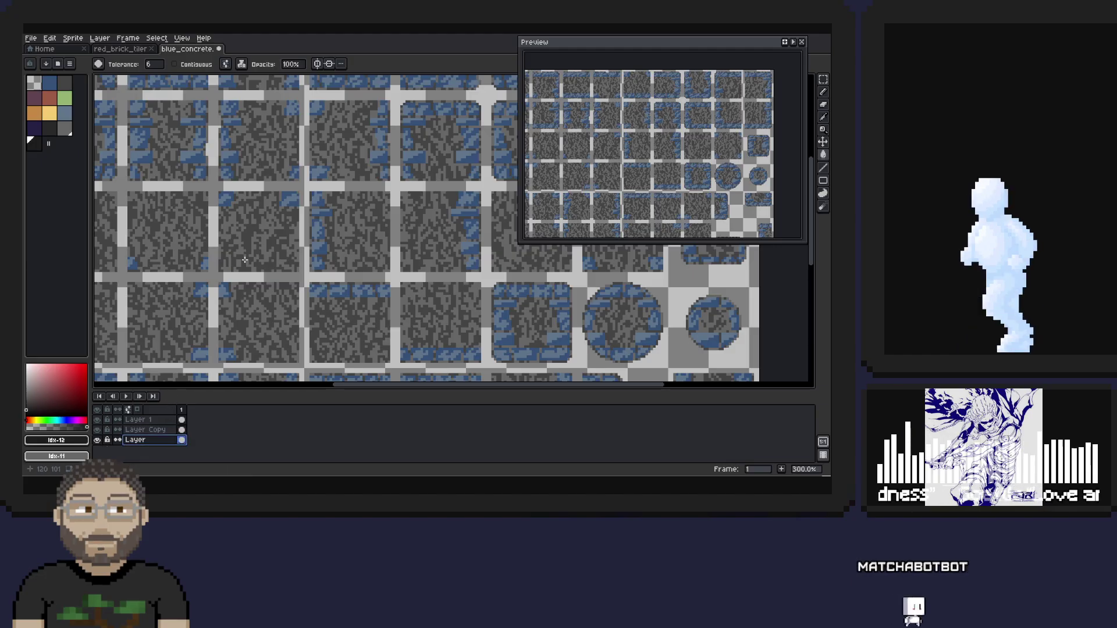
left_click(258, 225)
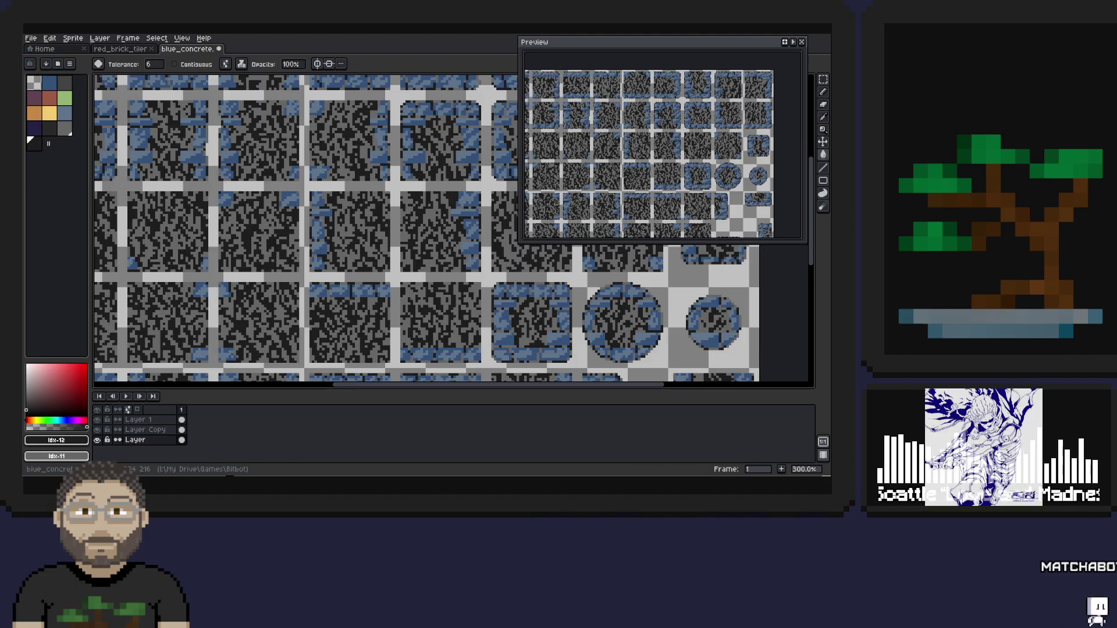
- Open Layer Copy's properties and check its blend mode and opacity
right_click(146, 429)
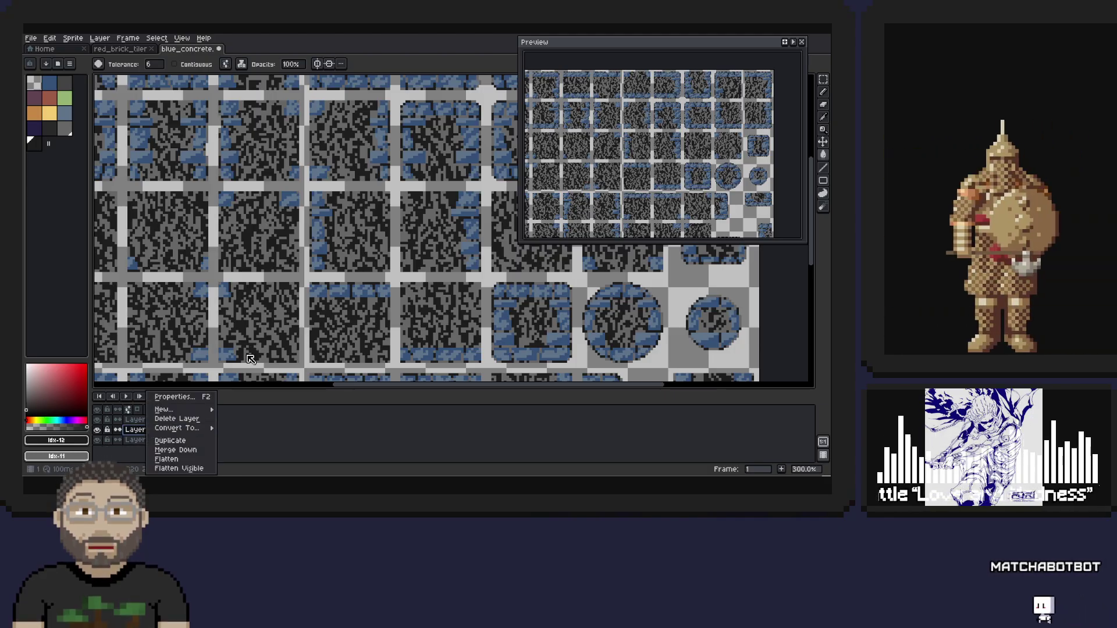
left_click(174, 396)
left_click(601, 127)
left_click(554, 144)
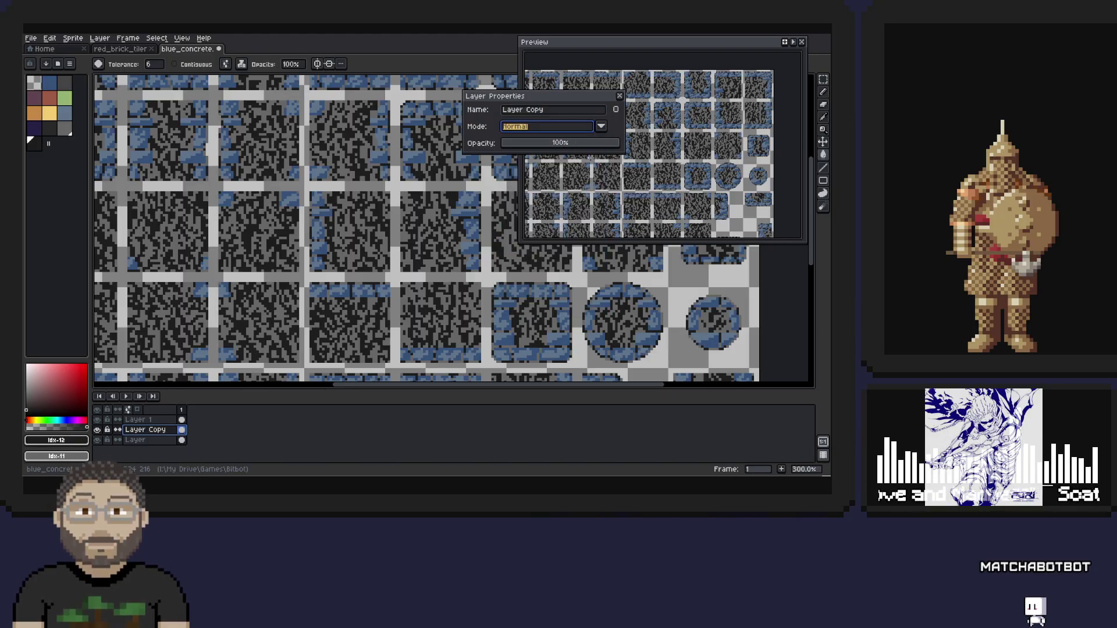
left_click(387, 41)
- Refill the concrete's dark pixels on Layer with the #292929 dark grey and return to Layer Copy
left_click(49, 126)
key("alt+Down")
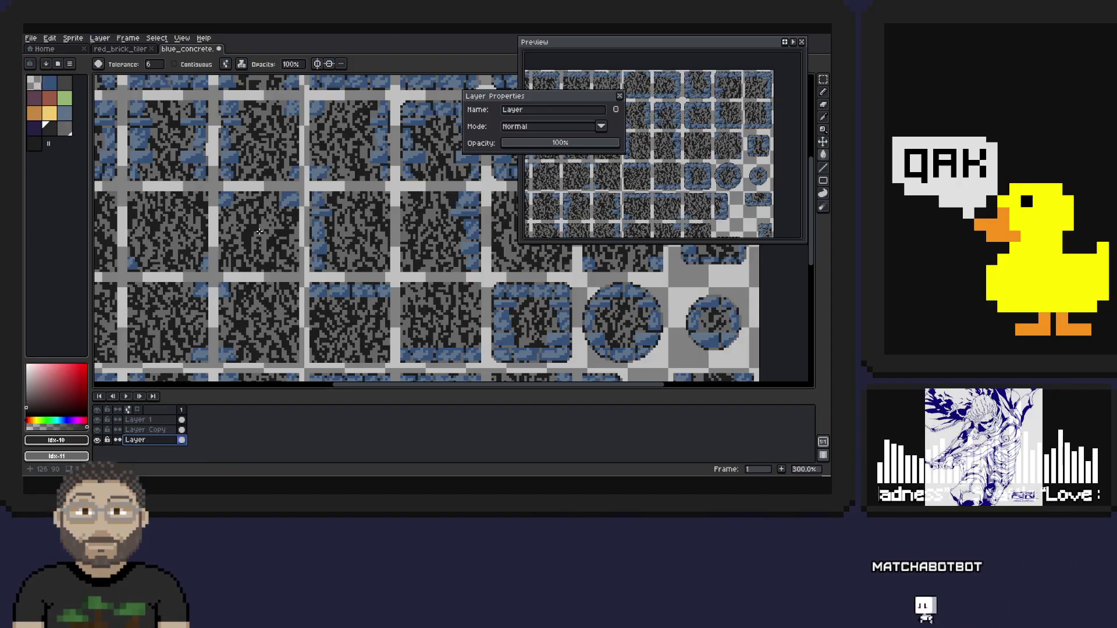
key("alt+Up")
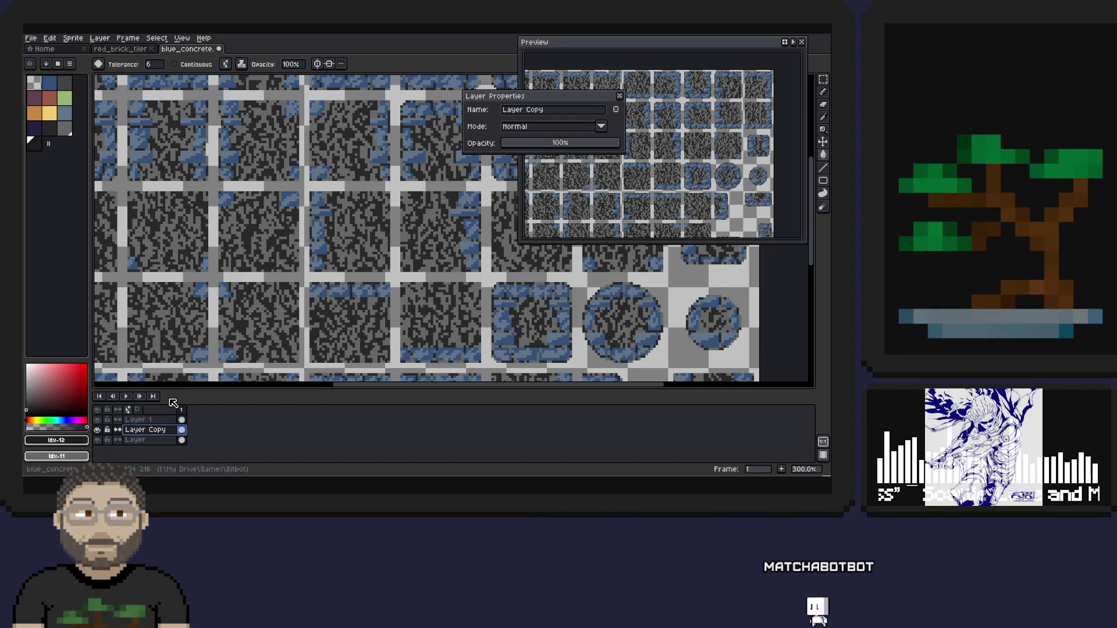
- Fill the lighter grey speckles inside all the blue concrete tiles with the dark grey #1d1d1d
left_click(263, 221)
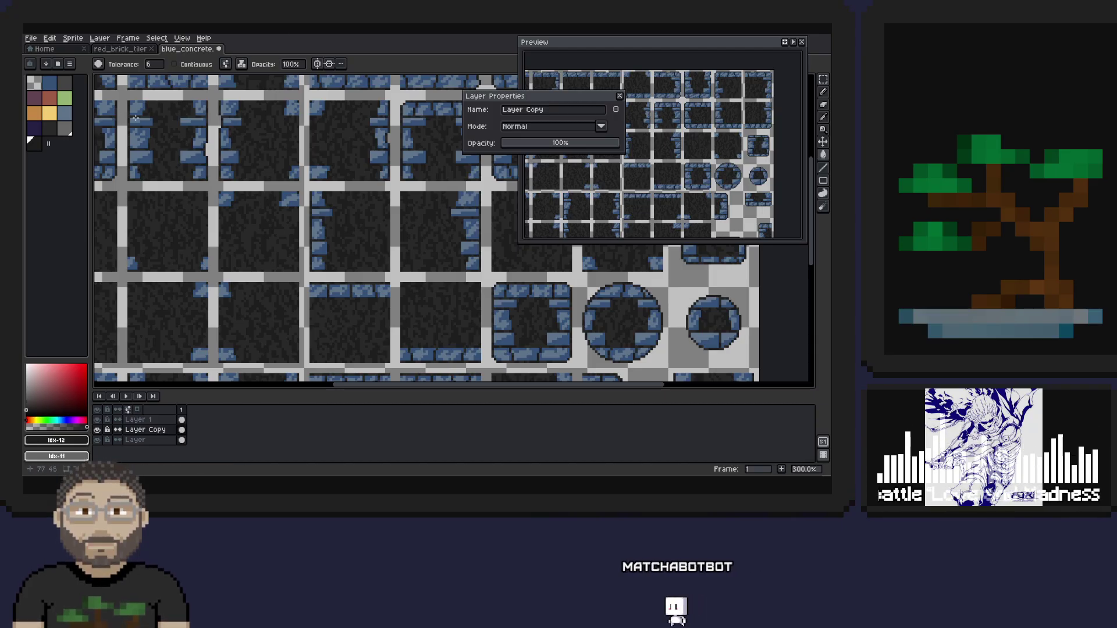
scroll(423, 151, "down", 5)
scroll(414, 150, "up", 2)
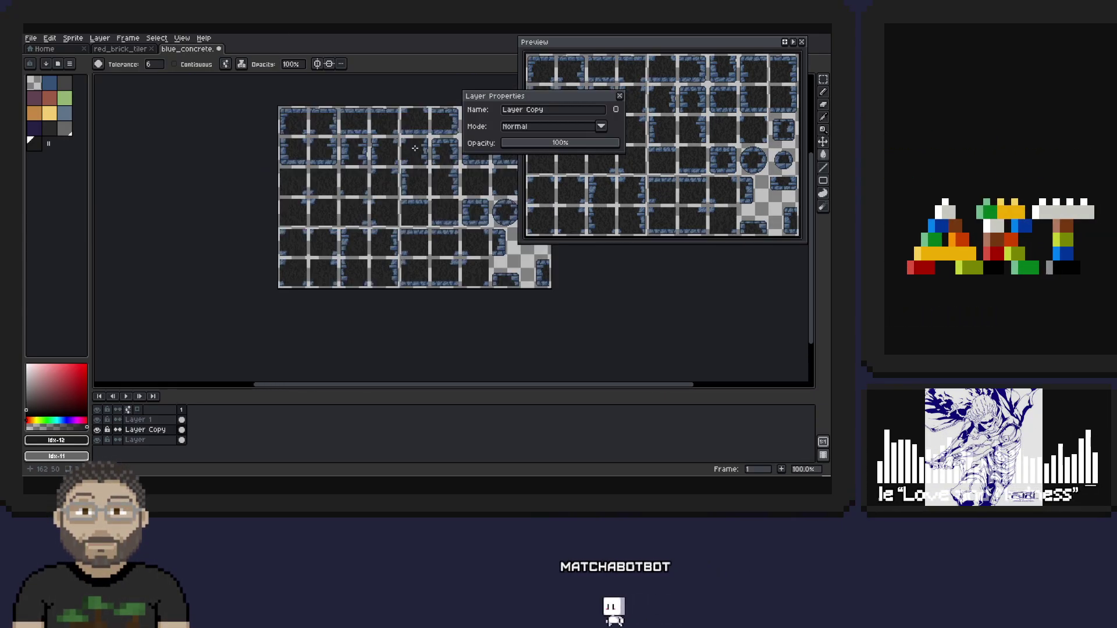
- Check the darkened tile interiors across the blue concrete tileset and save the file
left_click_drag(415, 145, 302, 169)
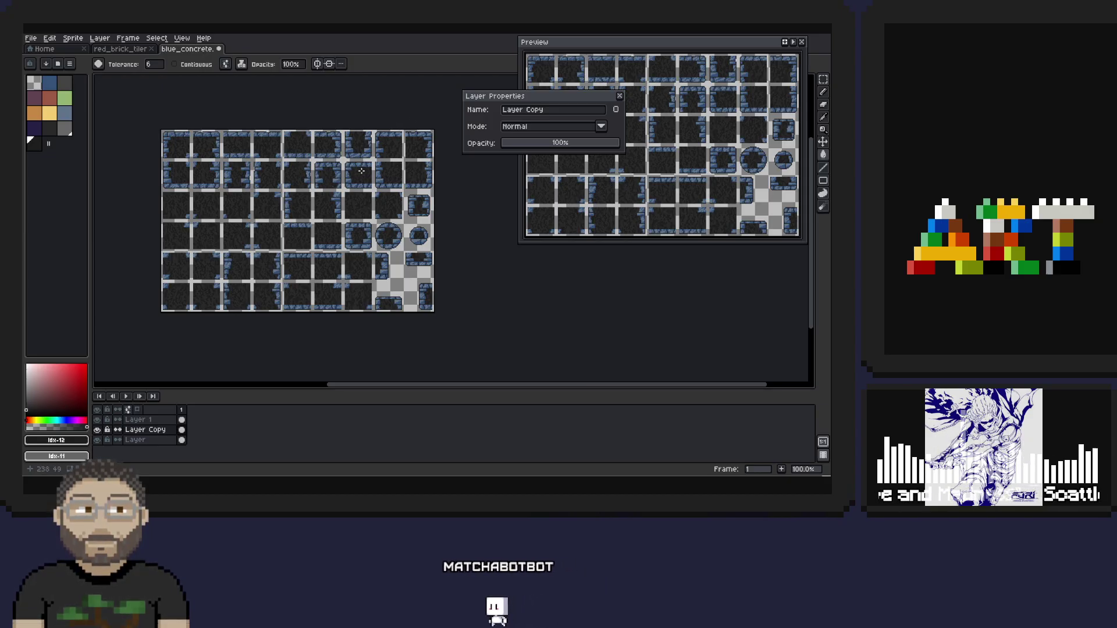
scroll(302, 200, "up", 3)
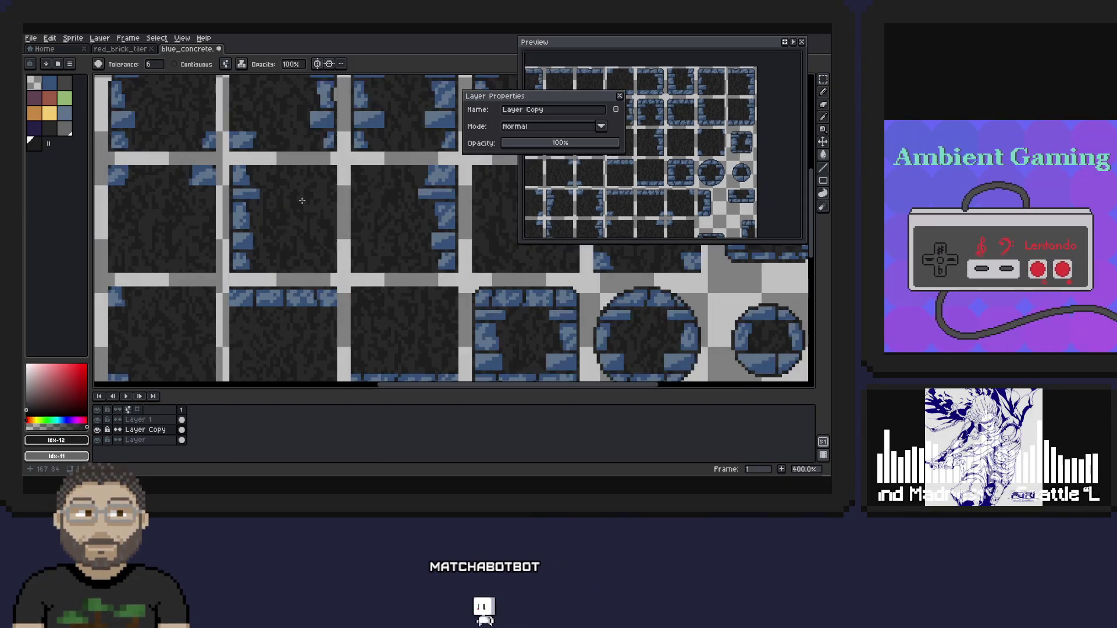
scroll(302, 200, "down", 3)
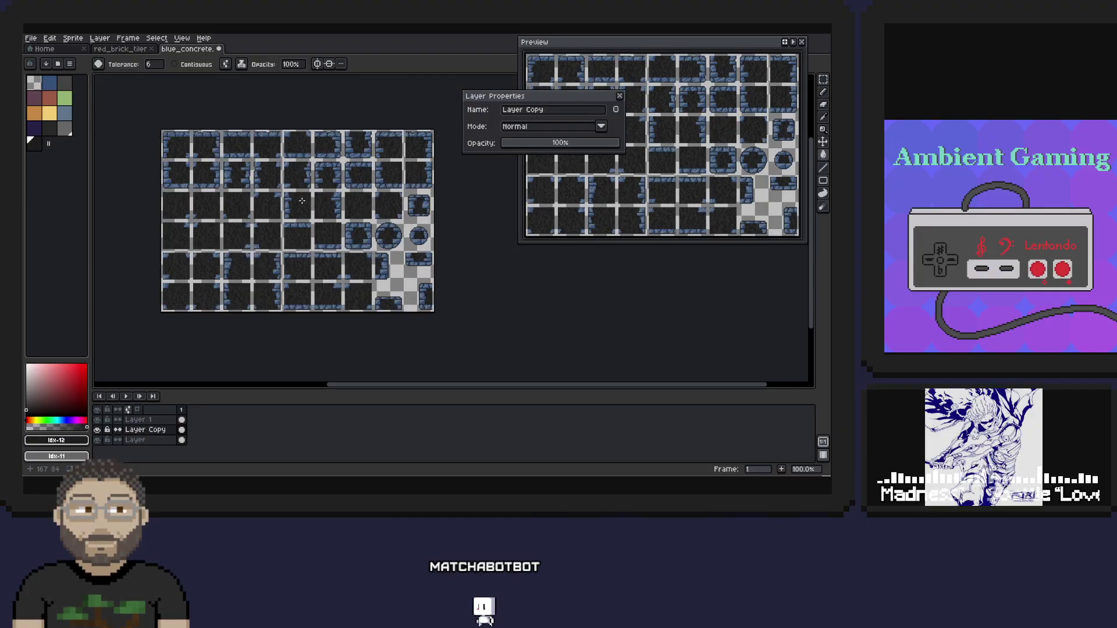
left_click_drag(302, 200, 314, 209)
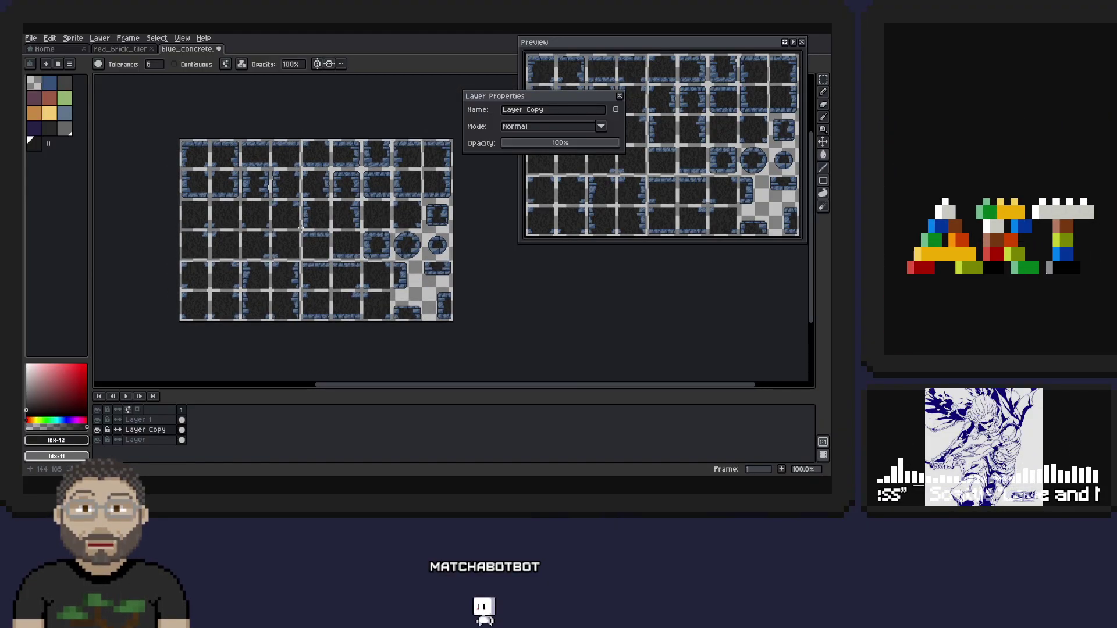
scroll(314, 209, "up", 5)
scroll(301, 227, "down", 2)
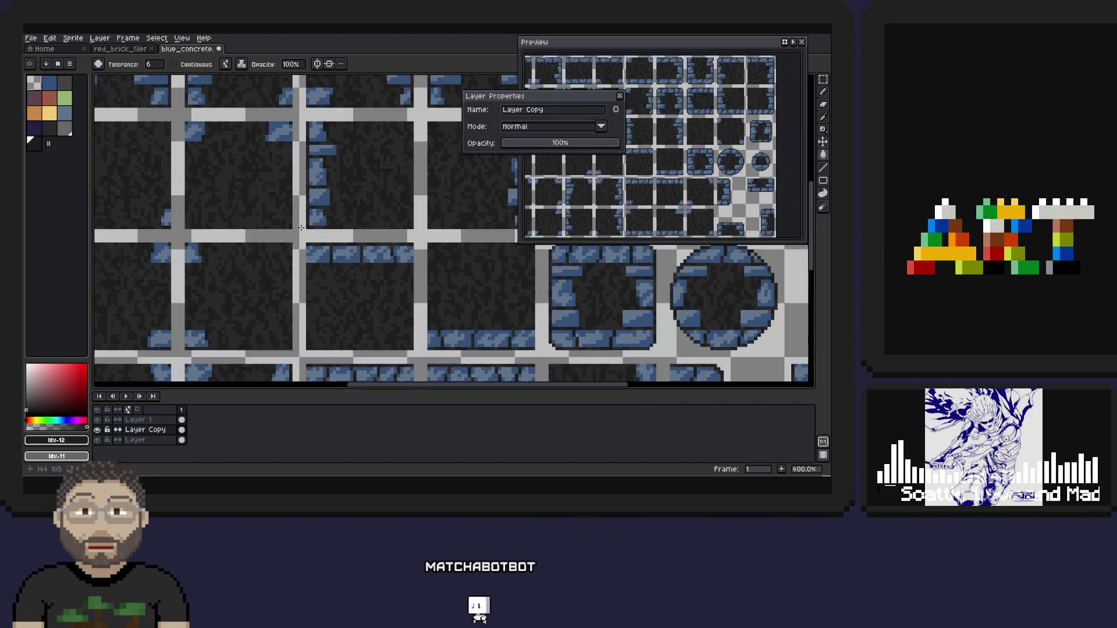
scroll(301, 227, "down", 2)
left_click_drag(263, 211, 336, 277)
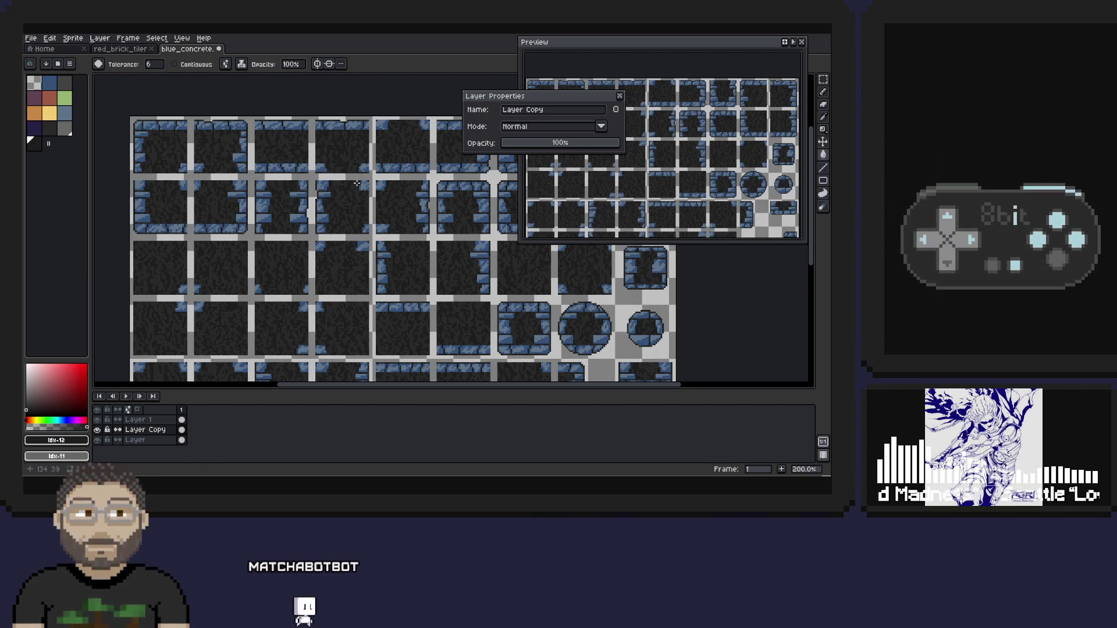
key("v")
key("ctrl+s")
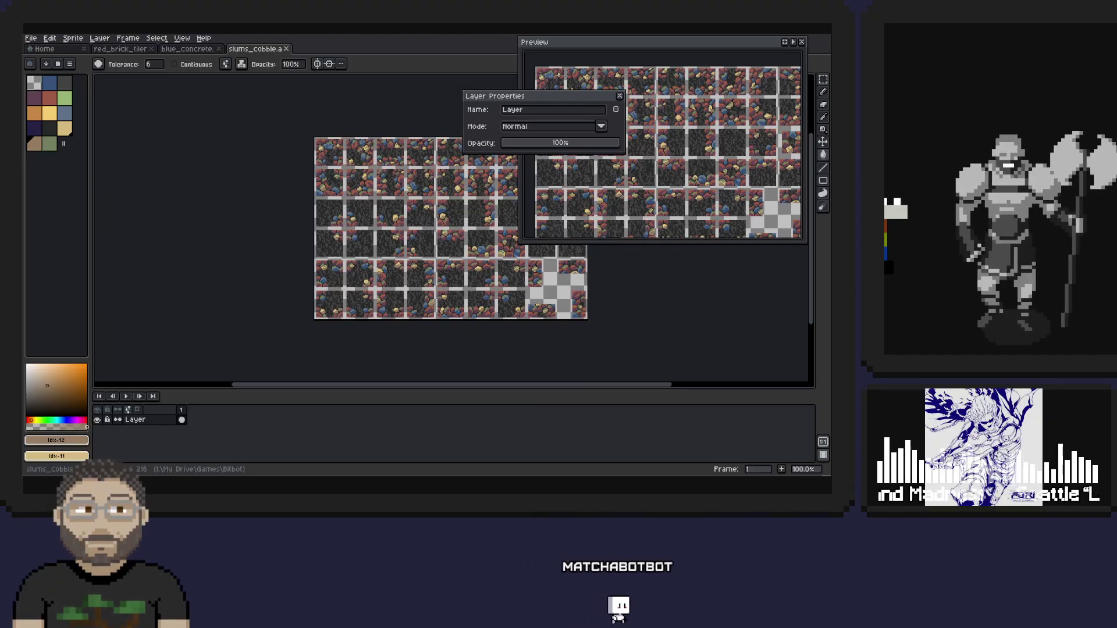
left_click(186, 49)
key("i")
key("g")
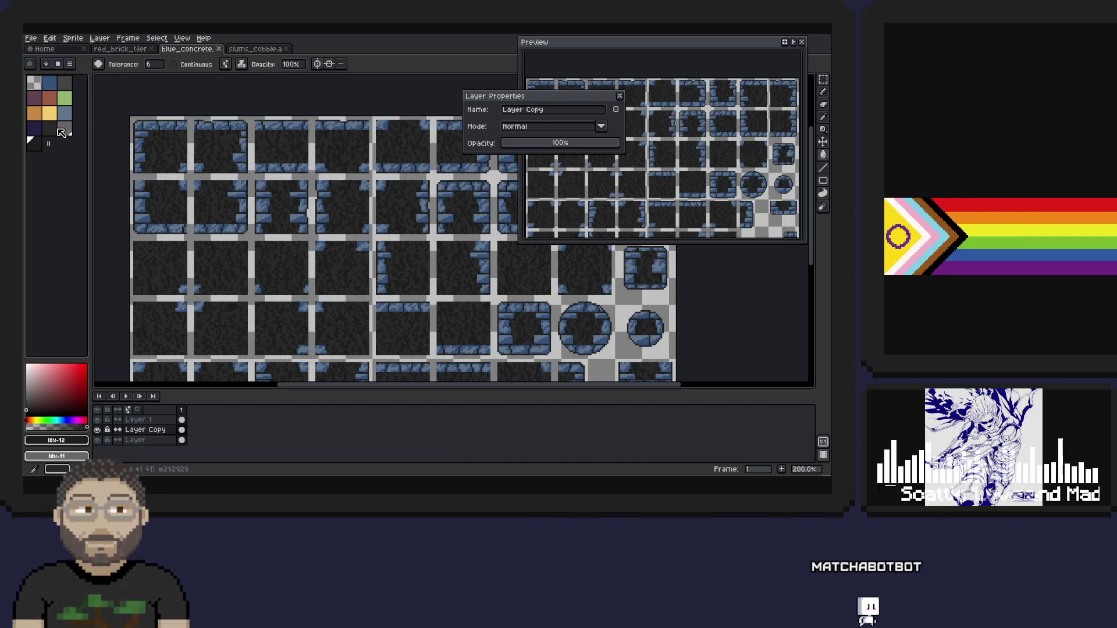
left_click(262, 49)
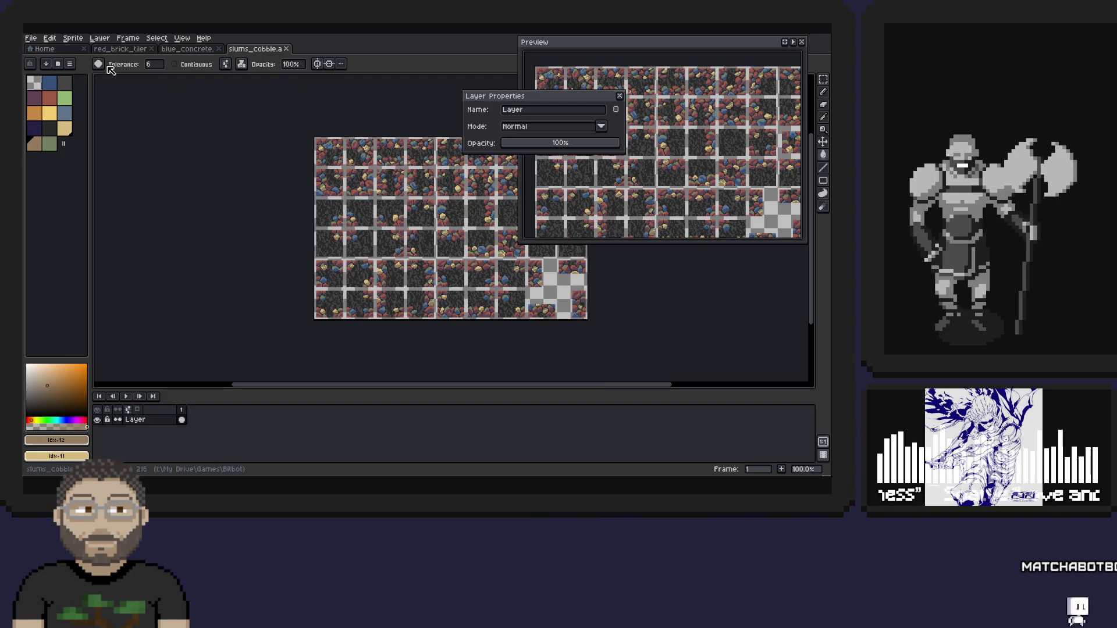
- Copy the hex value 1d1d1d of the dark grey foreground colour in the blue_concrete file
left_click(198, 50)
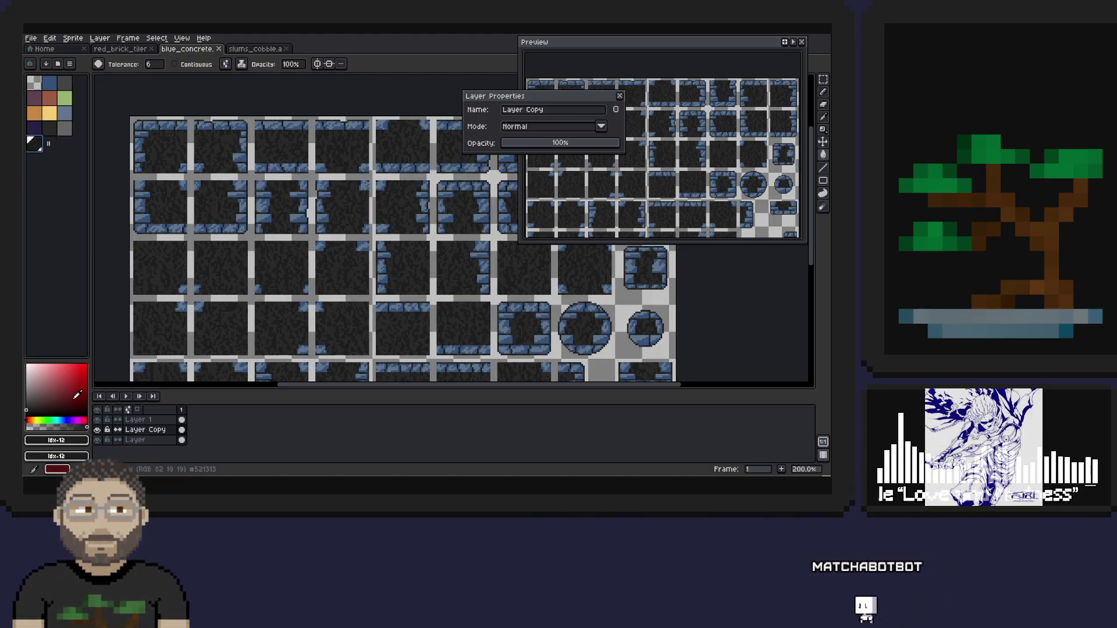
left_click(57, 442)
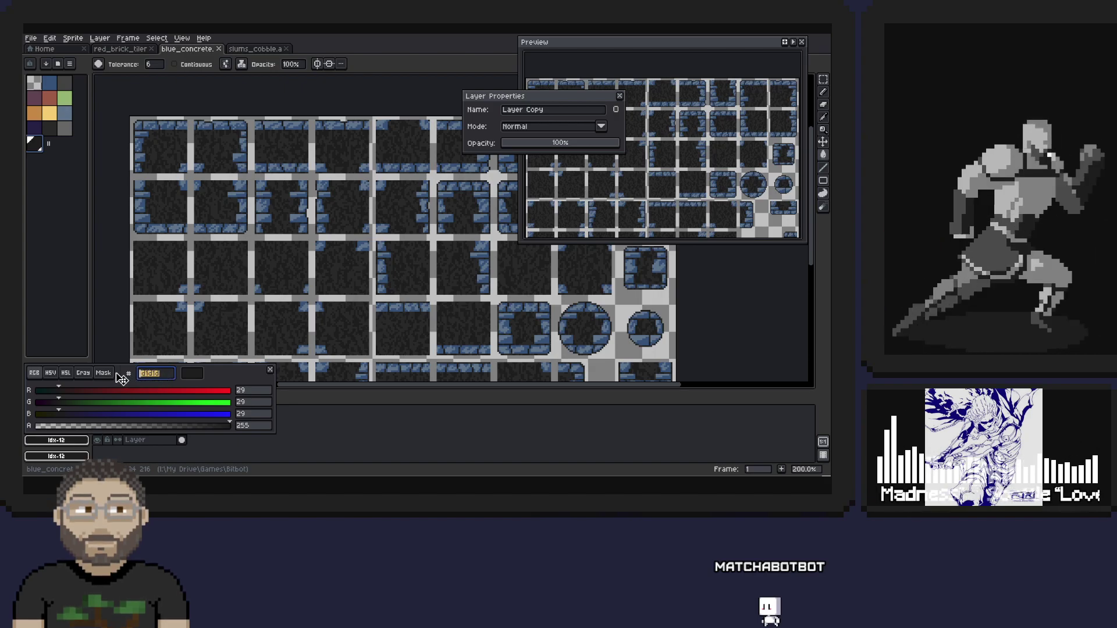
left_click(215, 324)
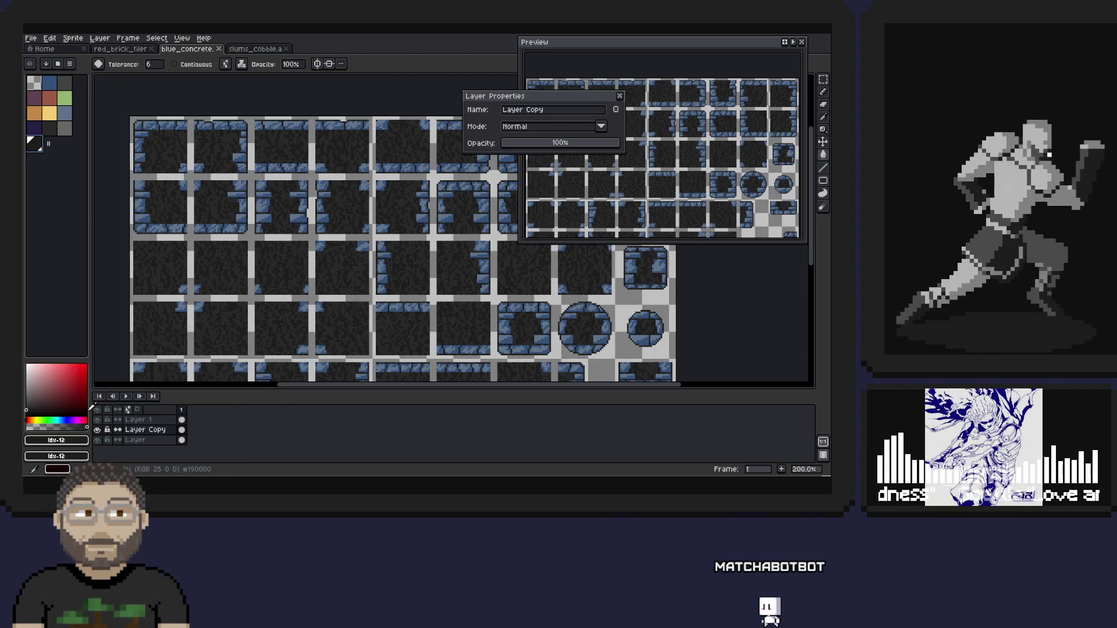
left_click(57, 441)
left_click(173, 375)
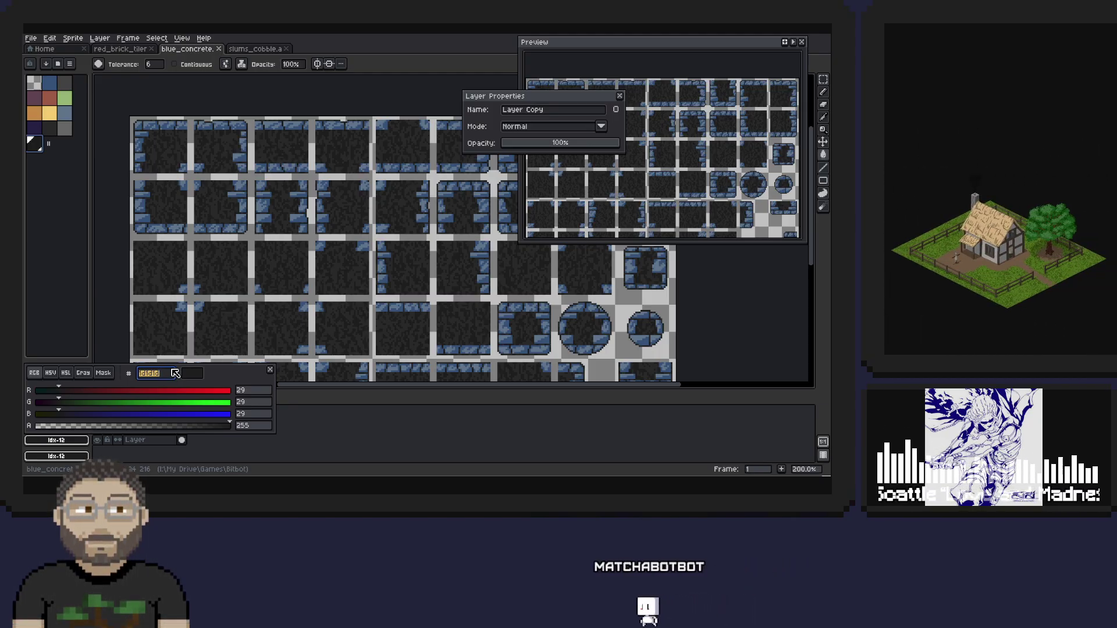
key("Escape")
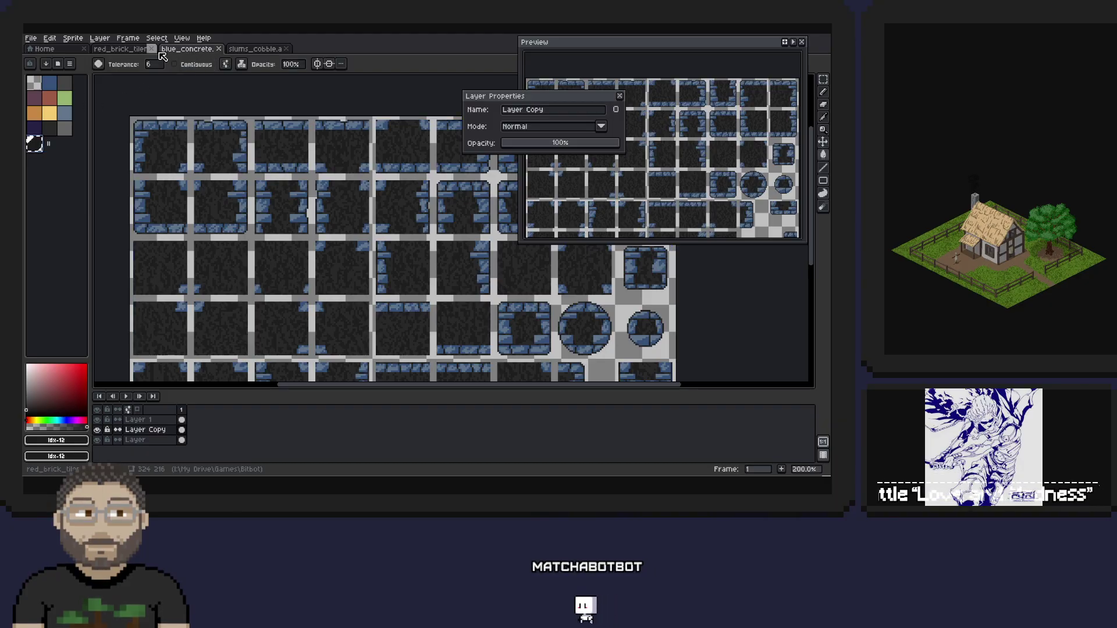
- In the slums_cobble file, set the foreground colour to #1d1d1d and add it to the palette
key("ctrl+Tab")
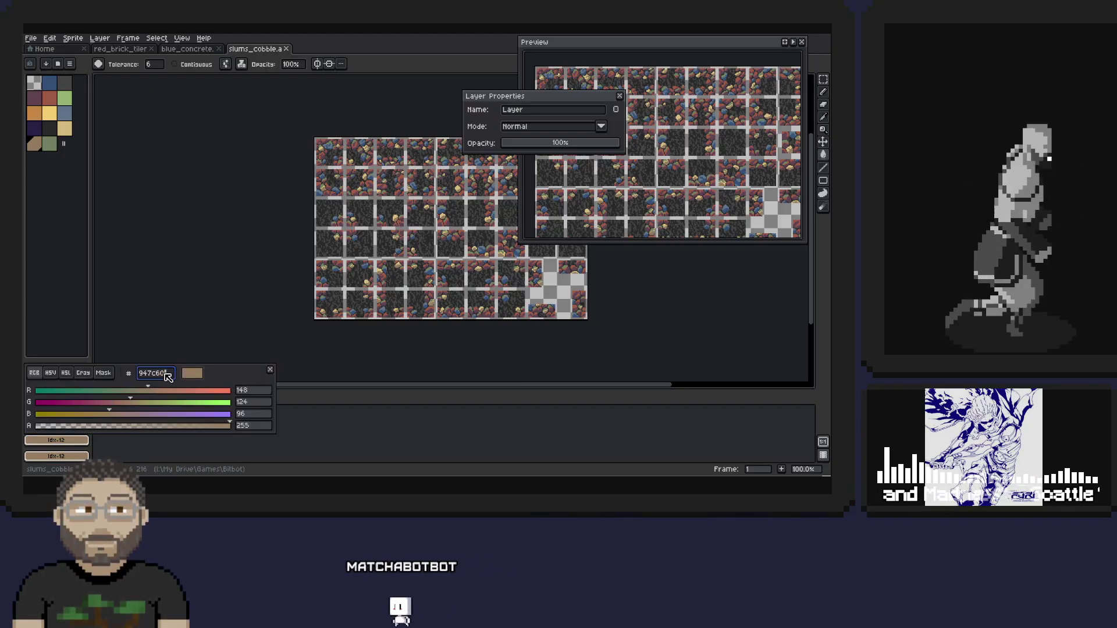
left_click(190, 338)
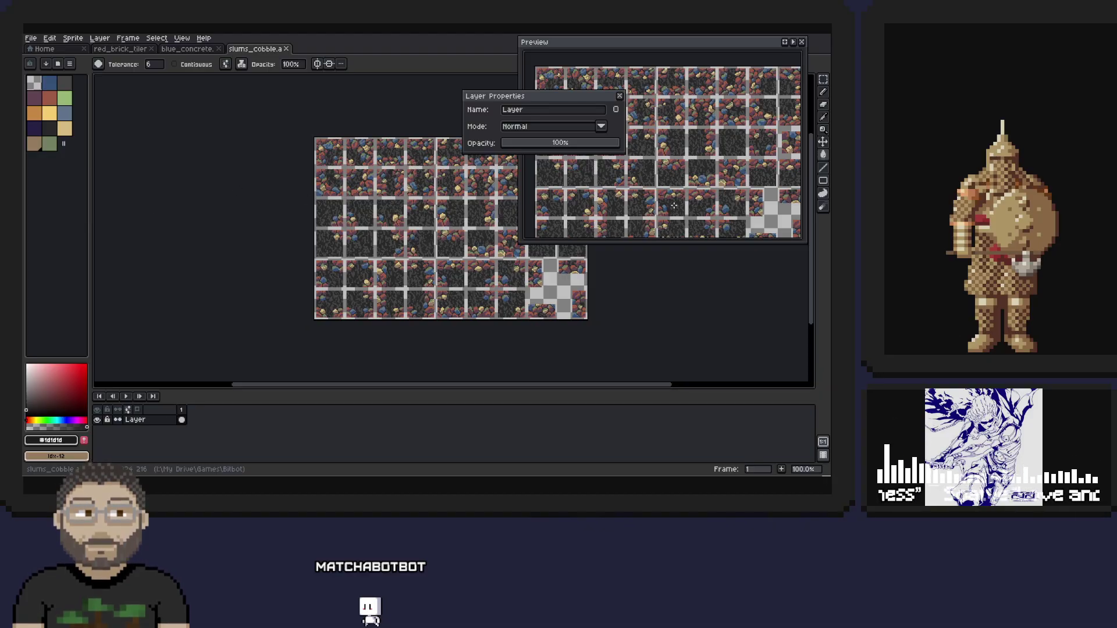
mouse_move(826, 157)
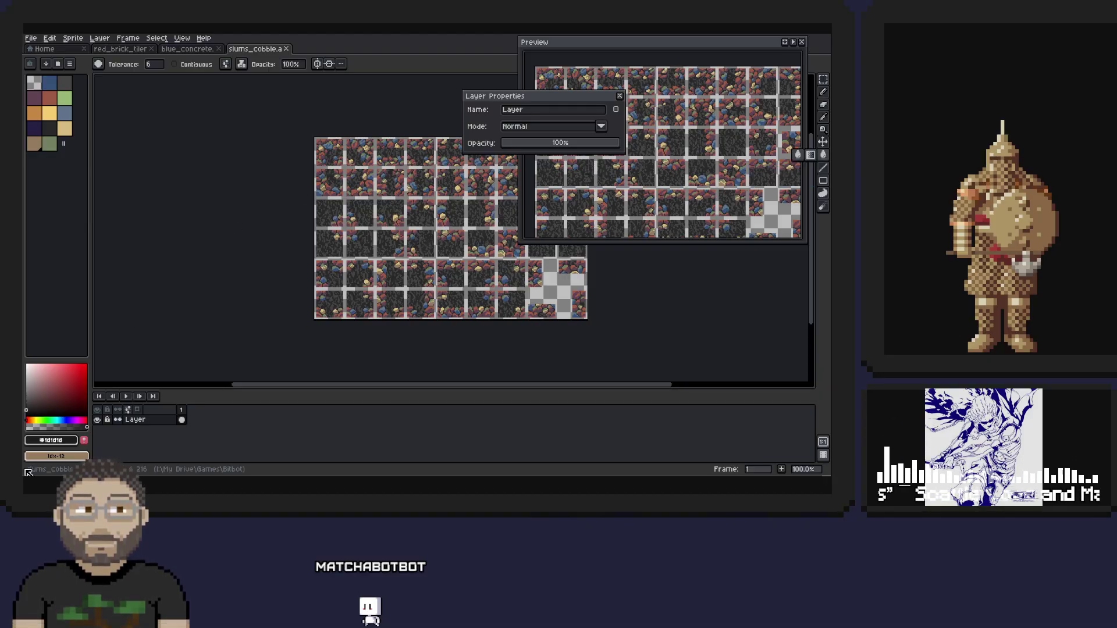
left_click(86, 439)
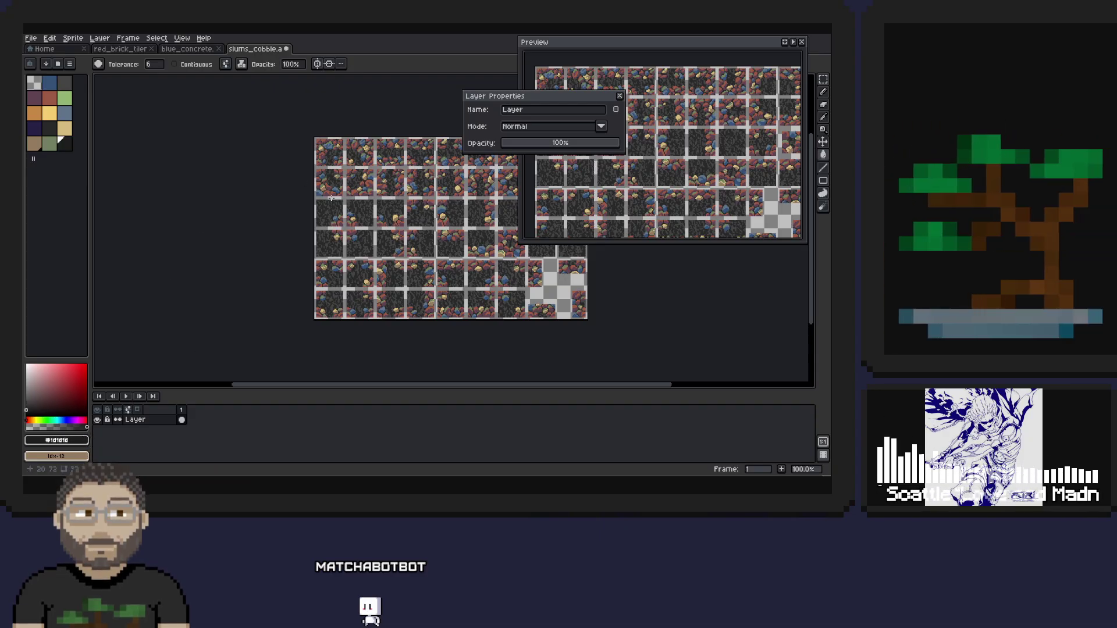
- Fill the lighter grey speckles in all the cobble tiles with #1d1d1d and save slums_cobble
scroll(383, 266, "up", 5)
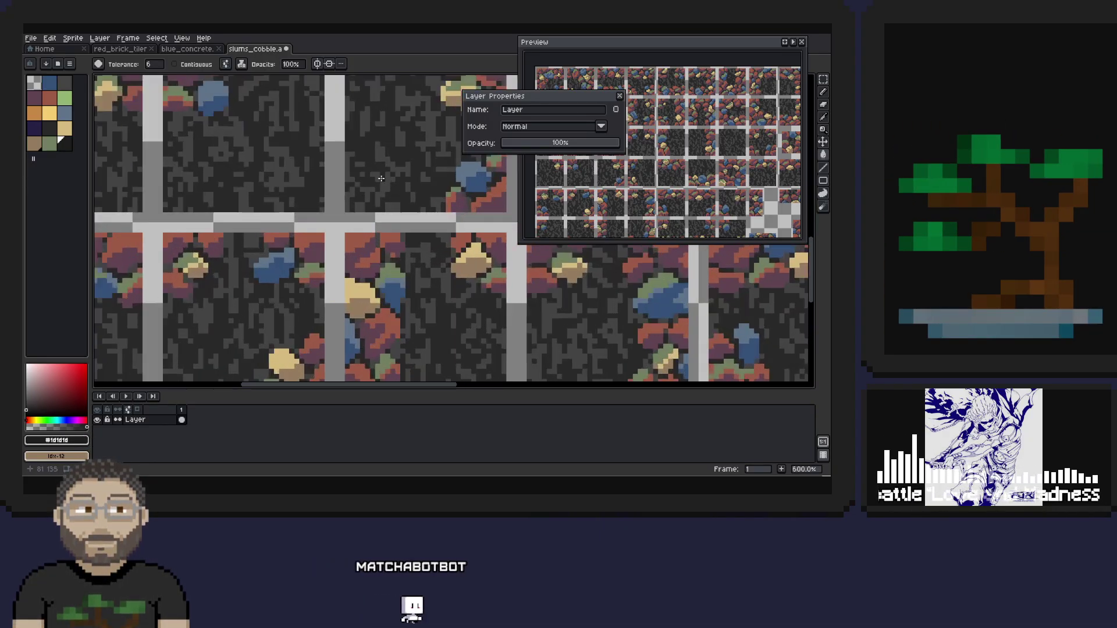
left_click(381, 178)
scroll(403, 186, "down", 5)
left_click_drag(403, 186, 262, 241)
key("ctrl+s")
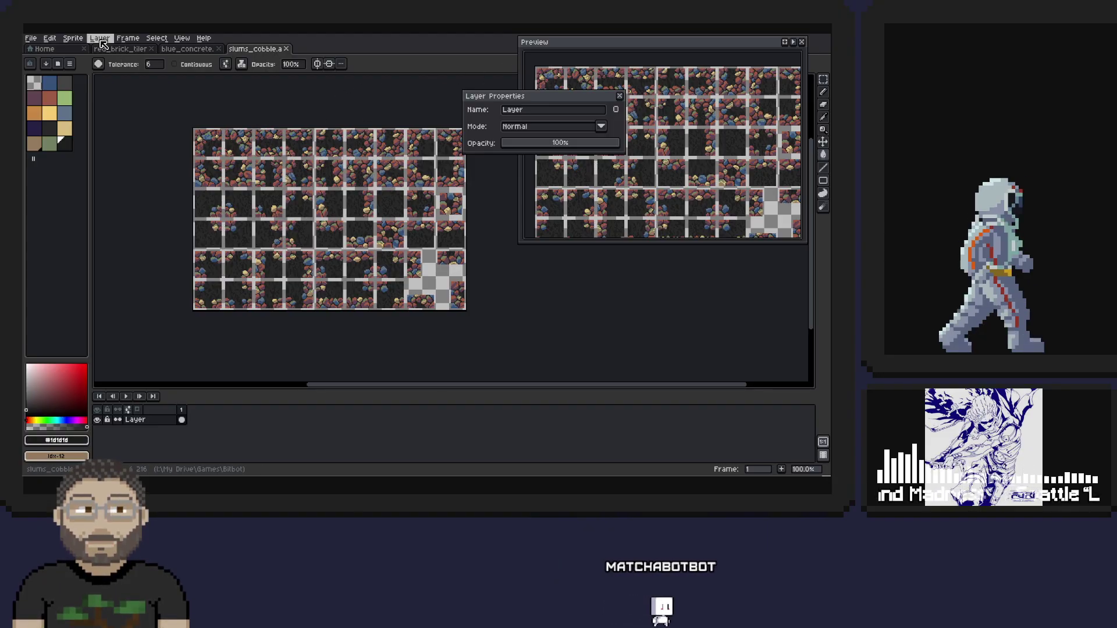
- Export the cobble tileset as a sprite sheet to slums_cobble.png
left_click(52, 39)
mouse_move(30, 38)
mouse_move(46, 121)
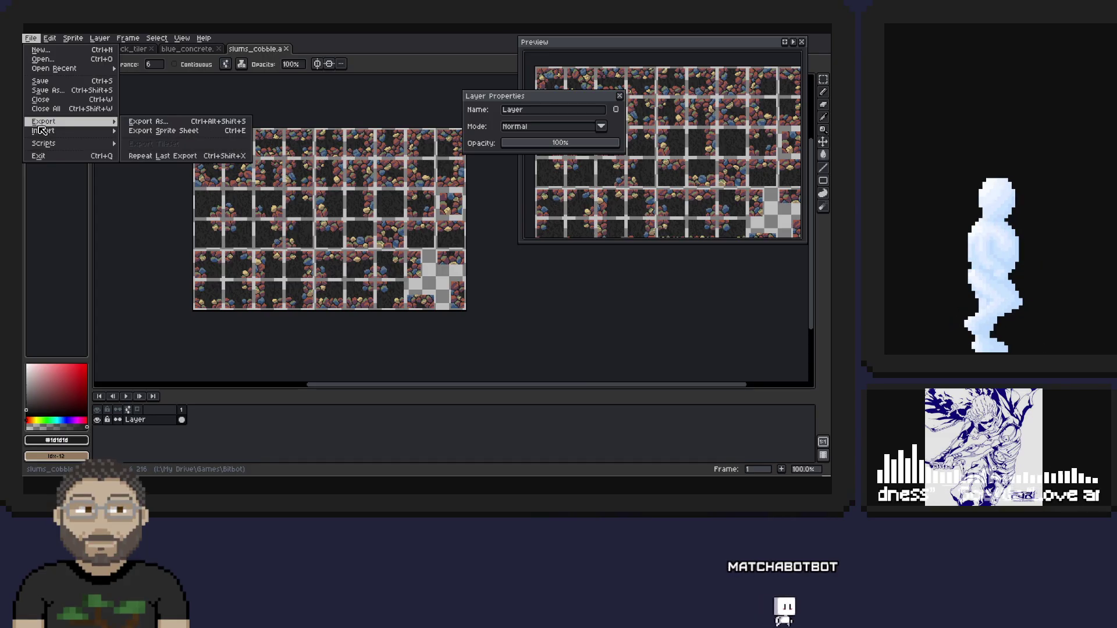
left_click(154, 133)
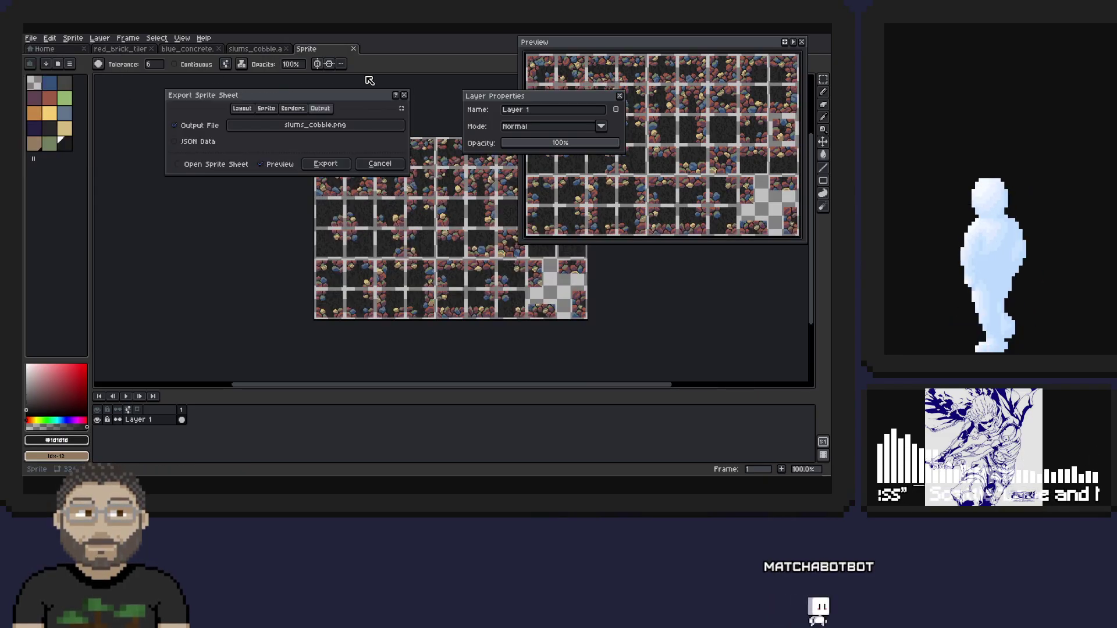
left_click(340, 170)
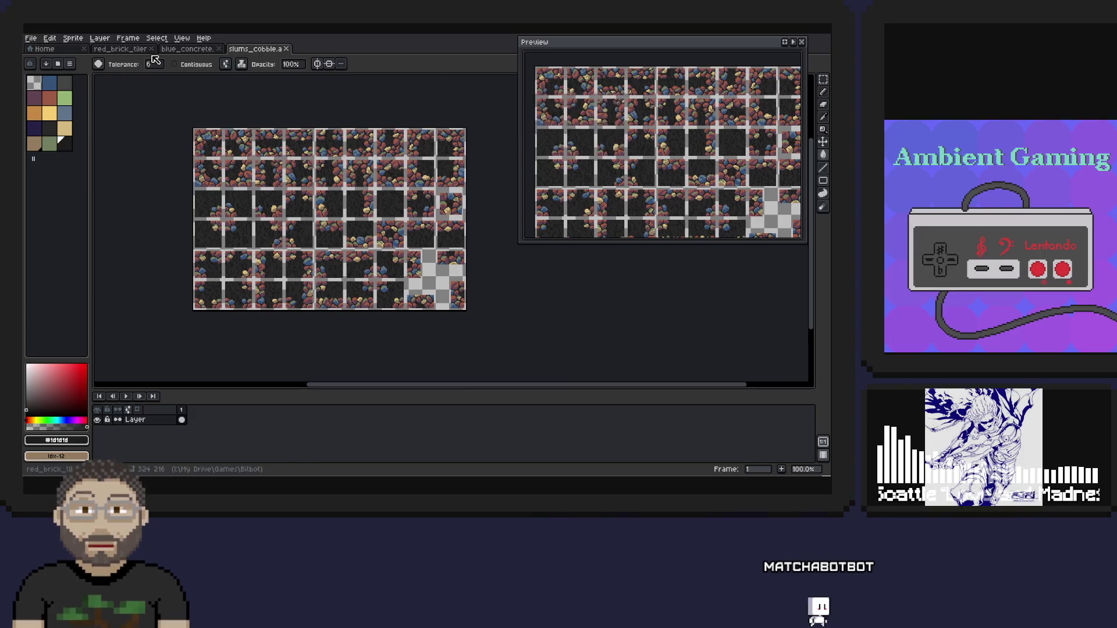
- Export the blue_concrete tileset as a sprite sheet to blue_concrete.png
left_click(177, 50)
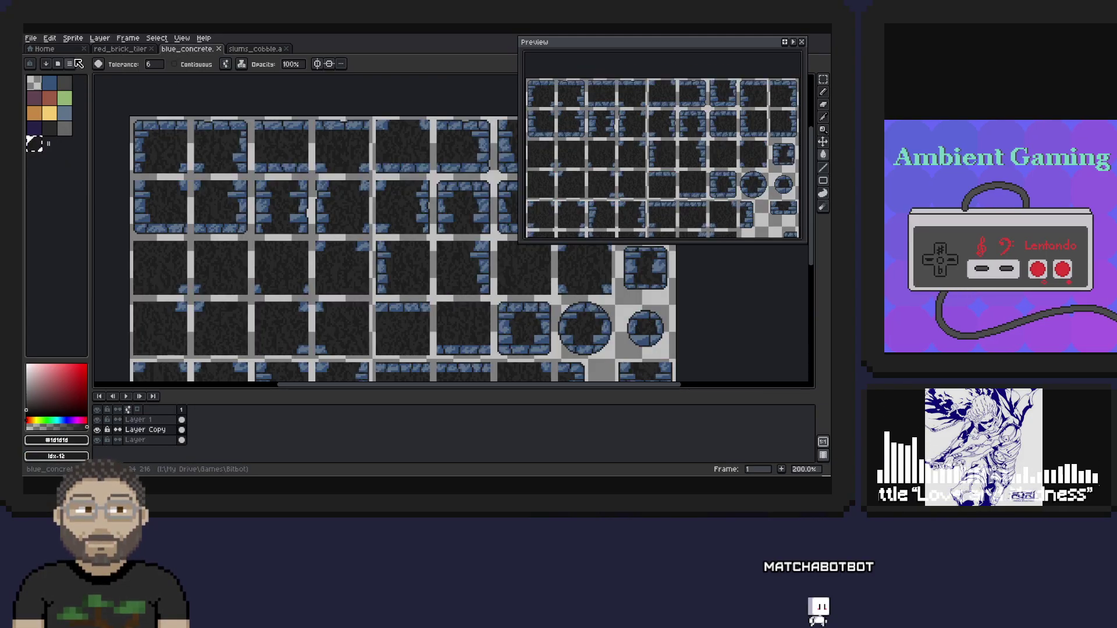
left_click(31, 38)
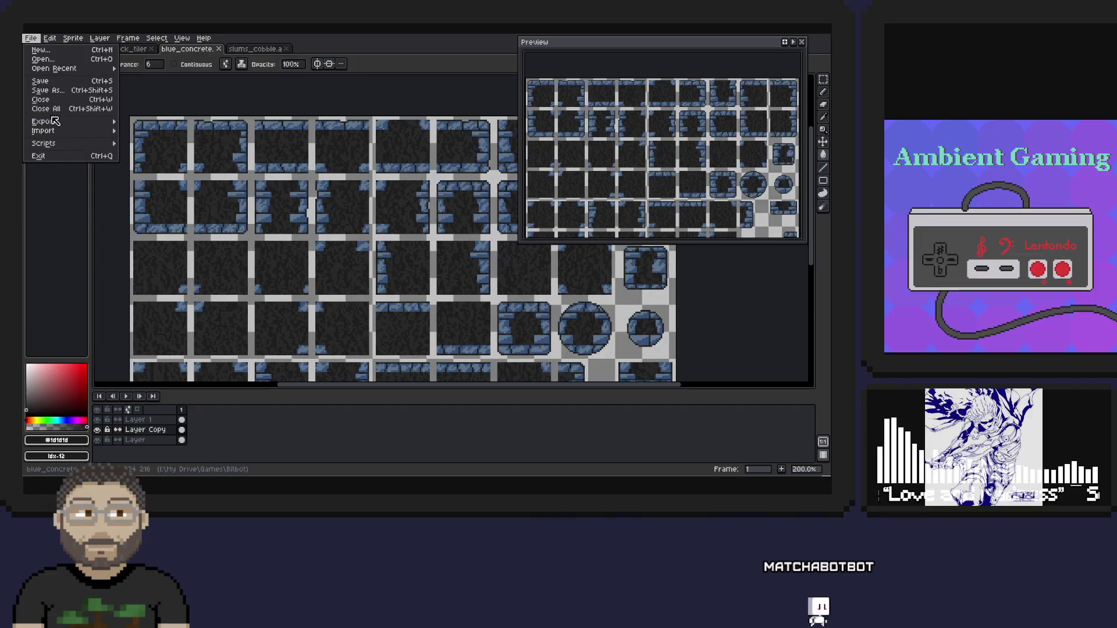
mouse_move(59, 126)
left_click(164, 131)
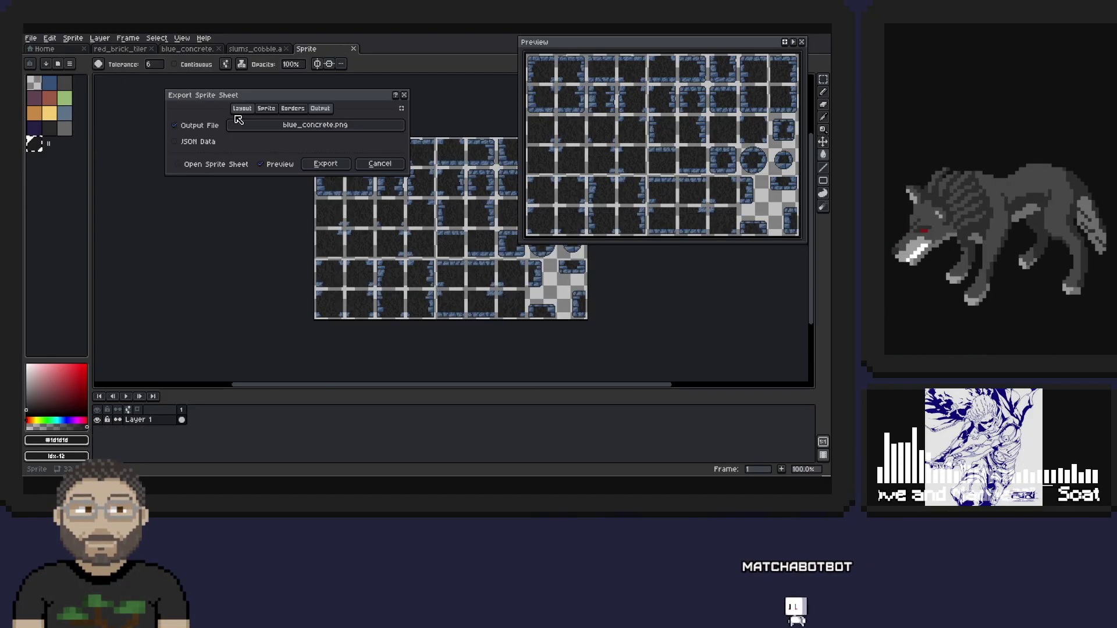
left_click(308, 163)
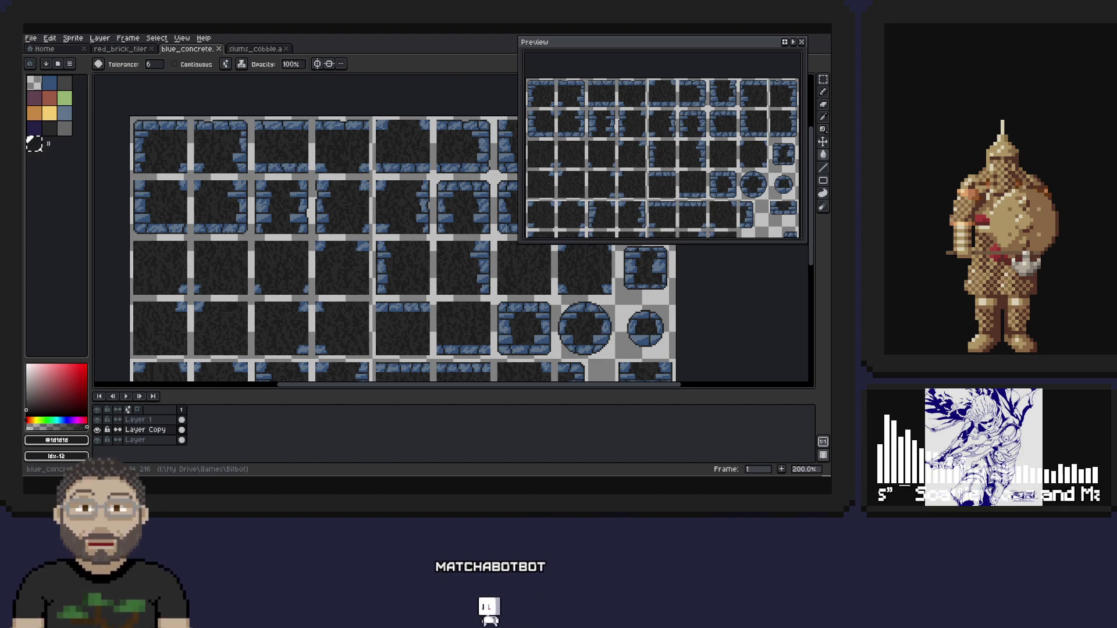
- Switch to Godot, open the TileSet editor for the Foreground layer, and examine the updated tiles in the Slums scene
key("alt+Tab")
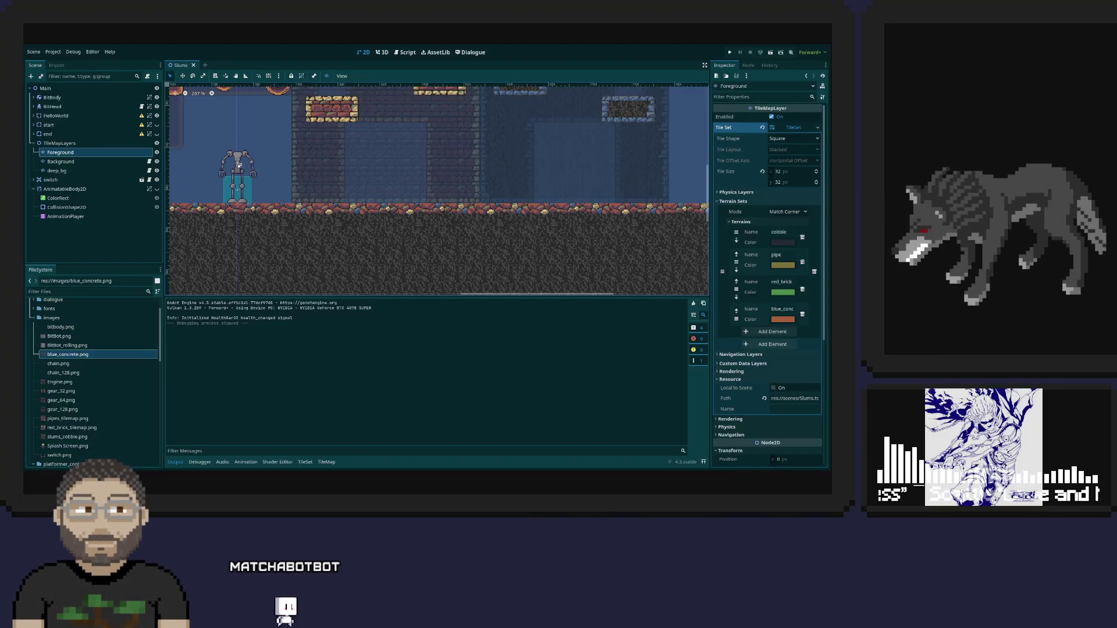
left_click(305, 461)
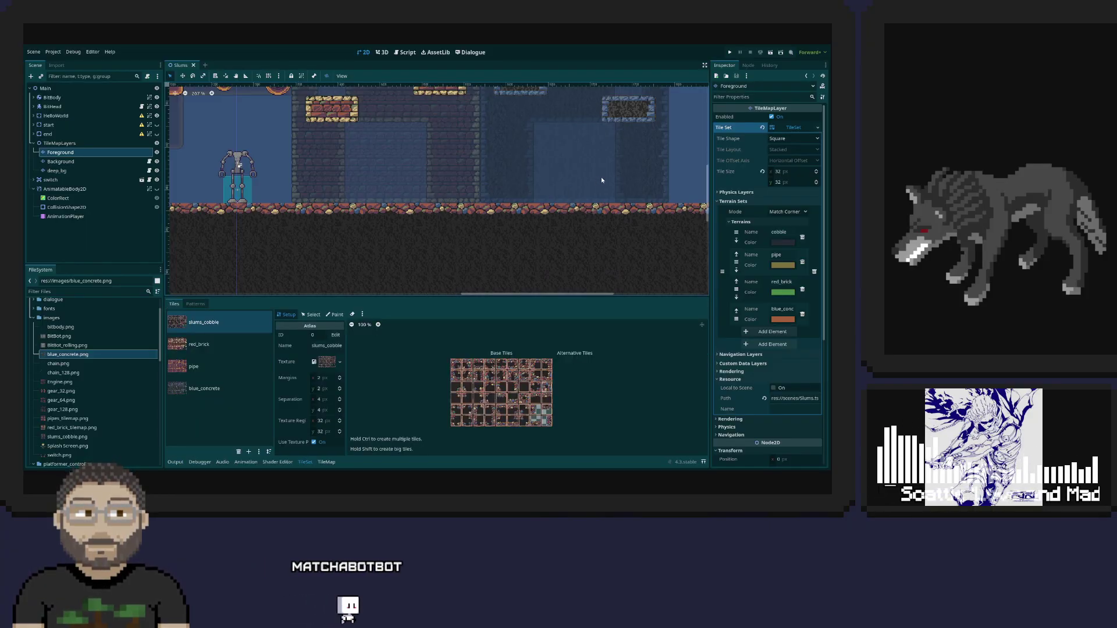
scroll(601, 177, "down", 2)
left_click_drag(602, 177, 563, 221)
scroll(502, 235, "up", 1)
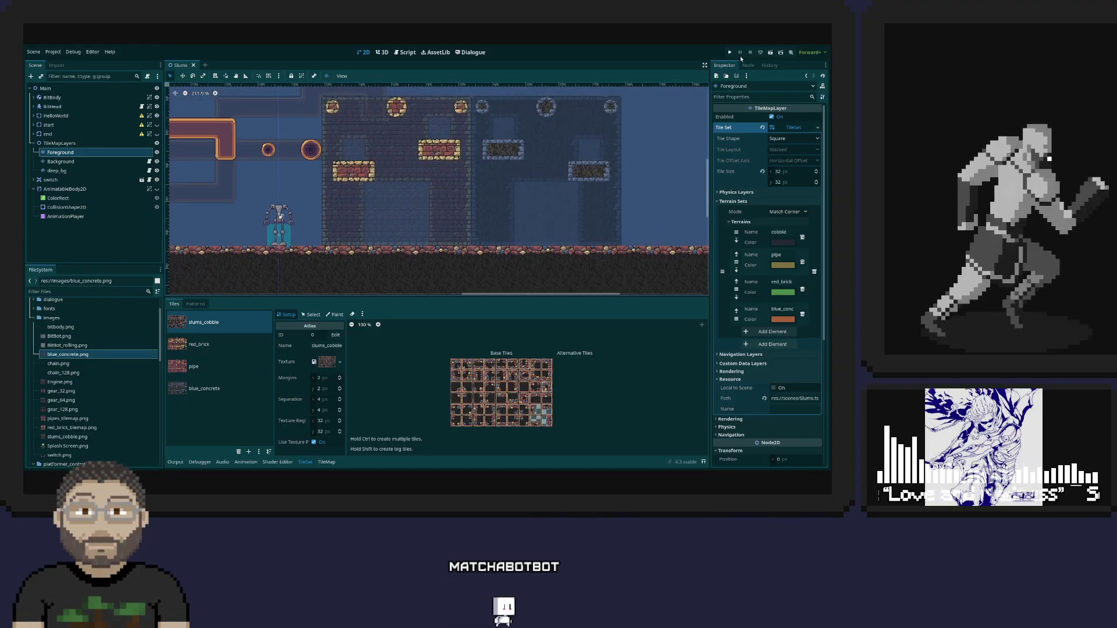
- Run the game and move the character to the brick and concrete buildings to check the tile textures
key("F5")
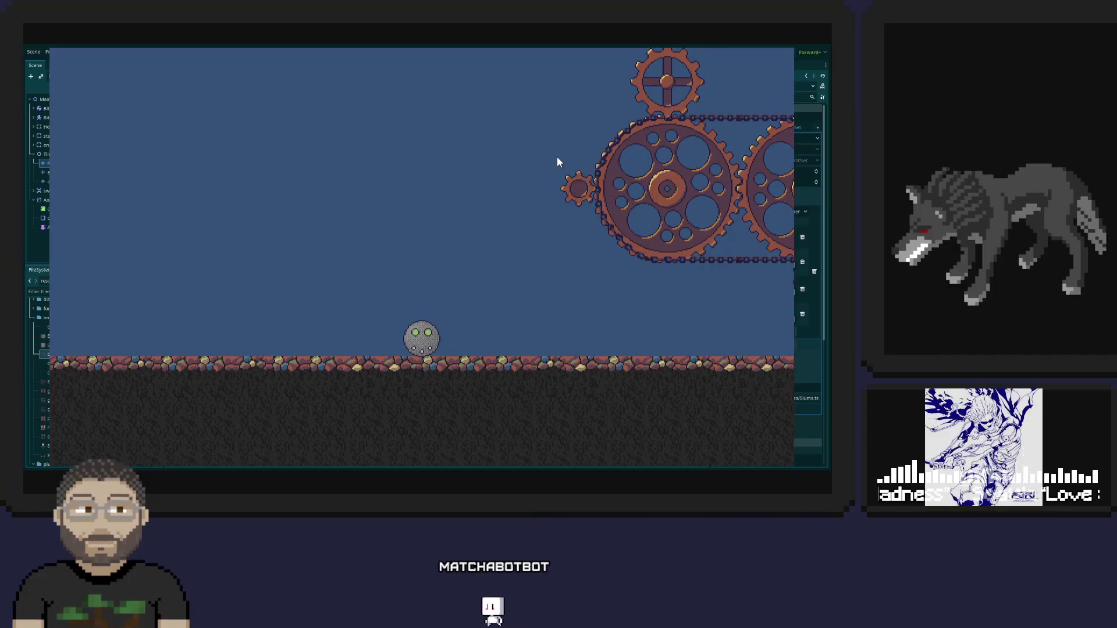
key("Right")
key("Right")
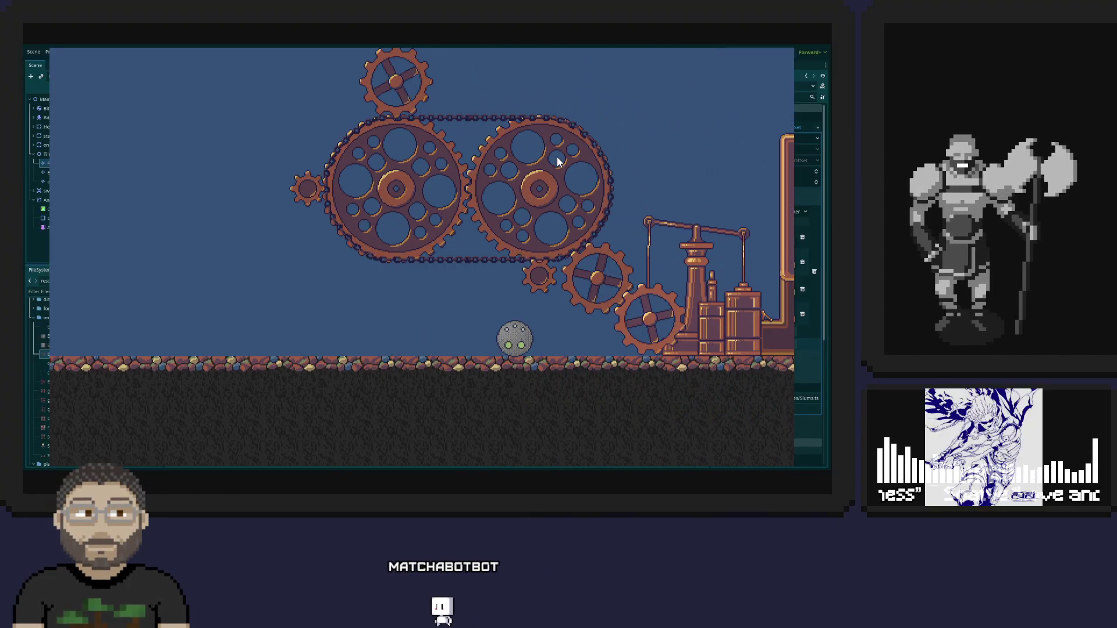
key("Right")
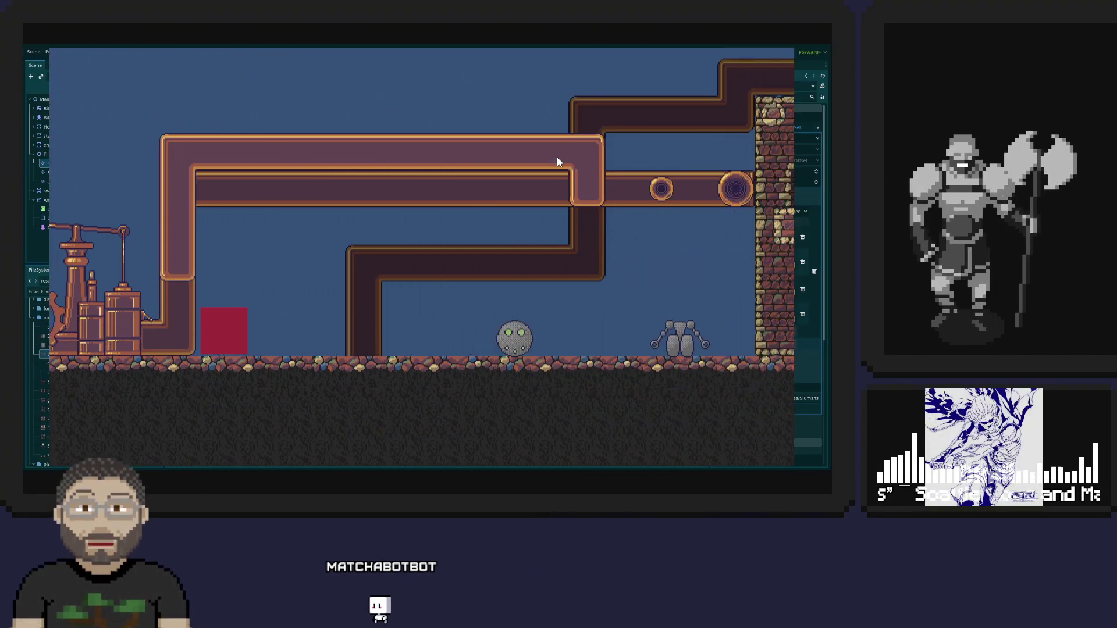
key("Right")
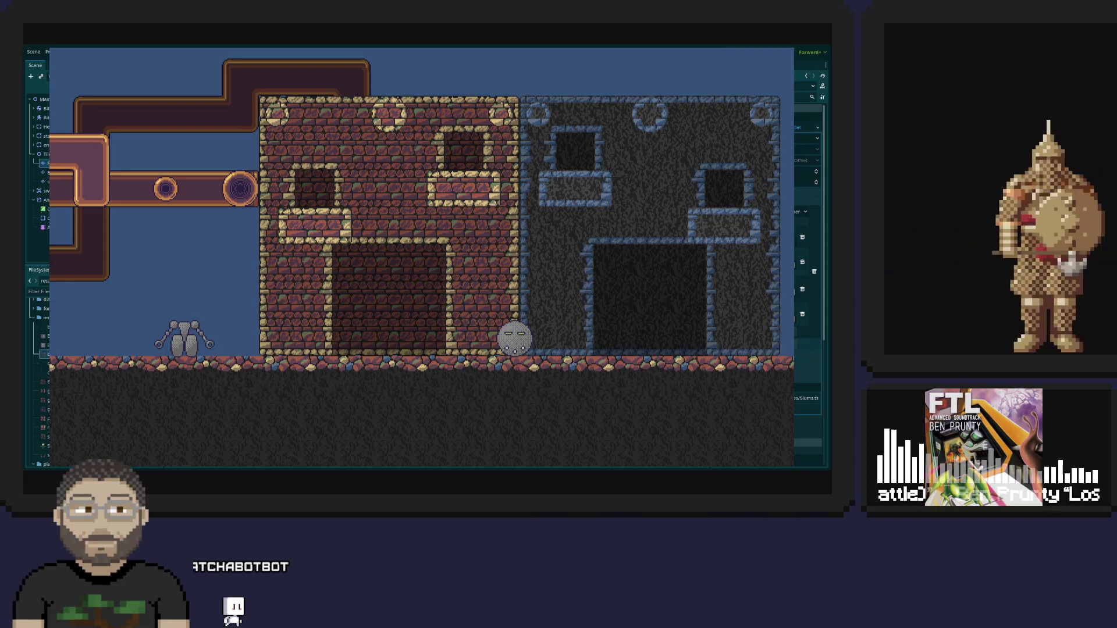
- Switch to Aseprite and export the blue_concrete tileset as a sprite sheet again
key("alt+Tab")
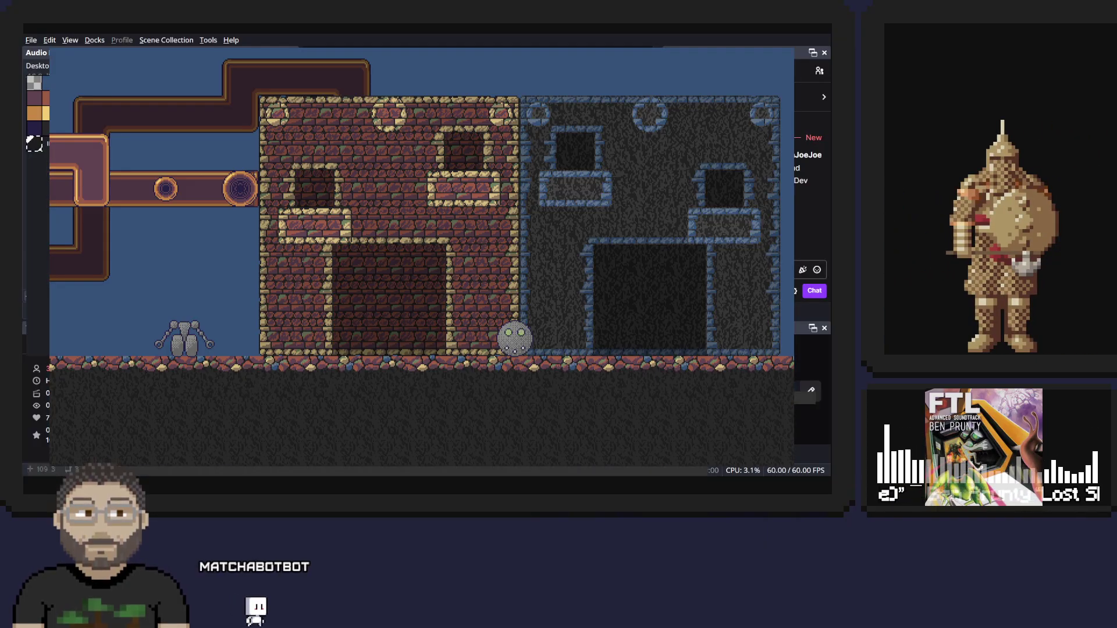
key("alt+Tab")
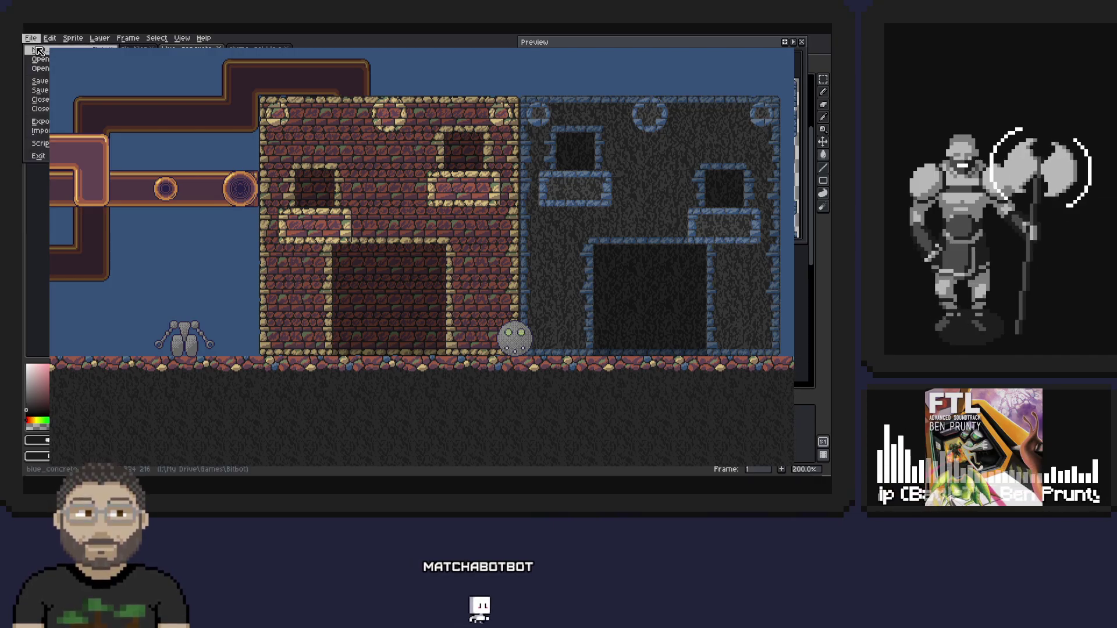
left_click(31, 38)
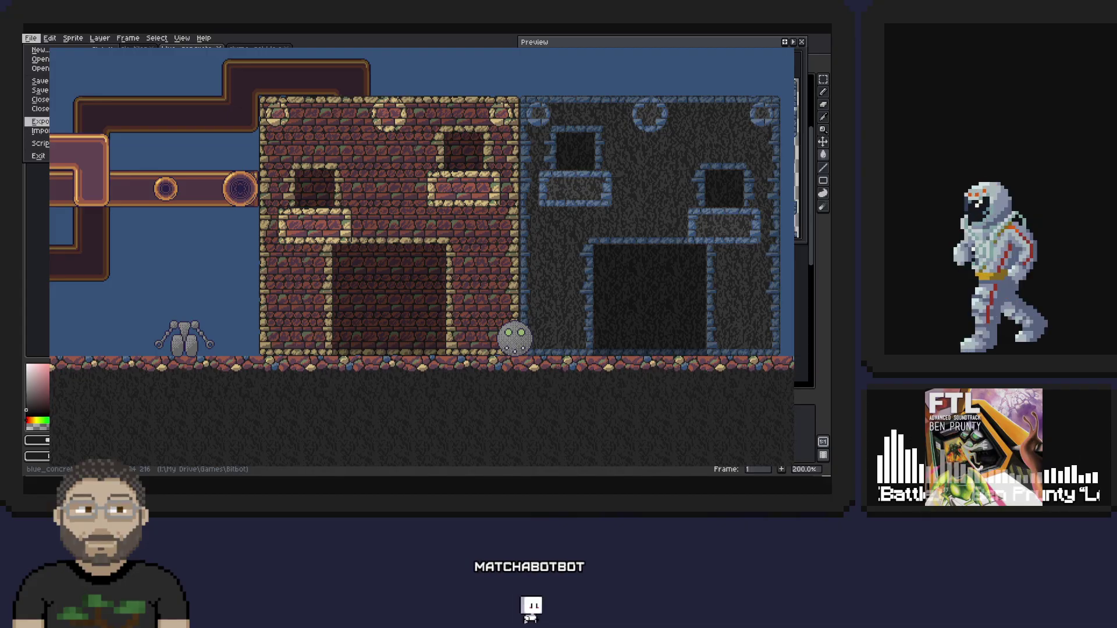
left_click(157, 144)
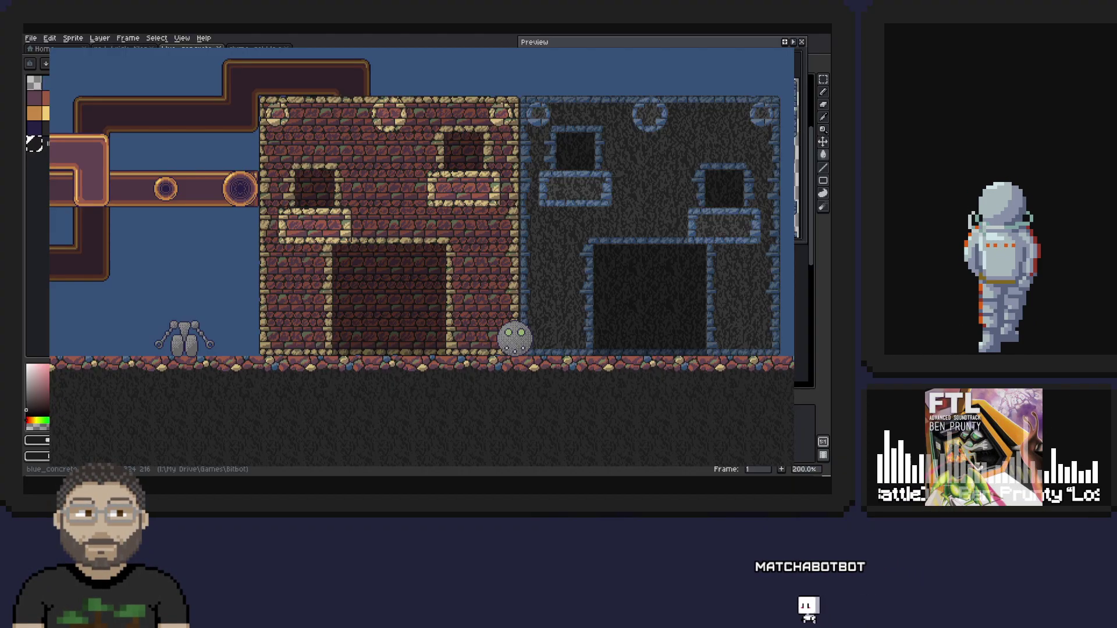
key("Escape")
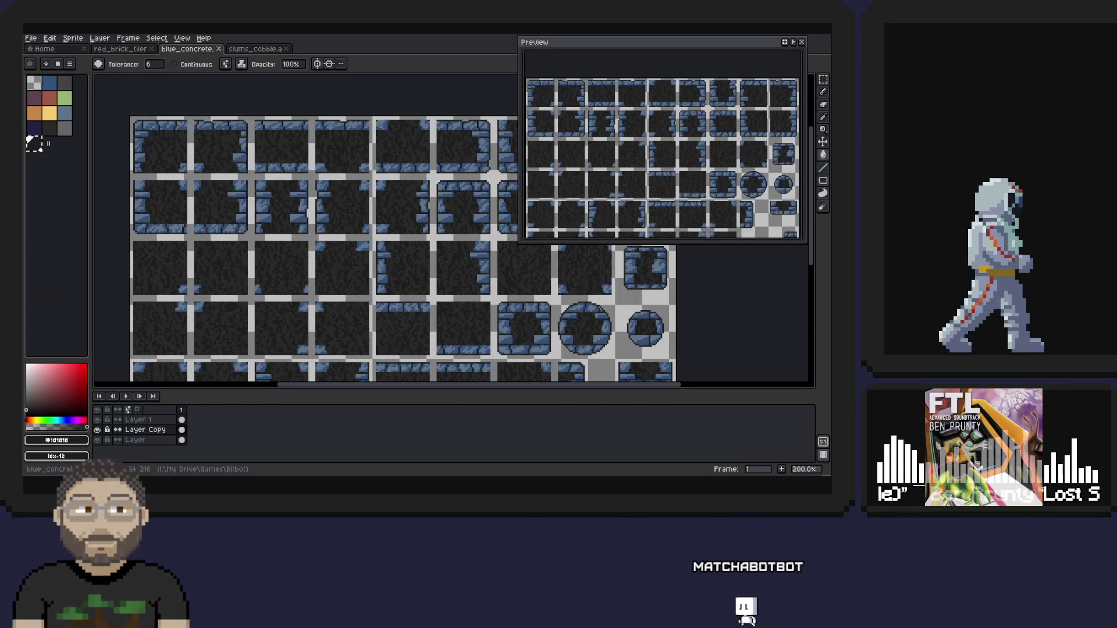
- Run the game again and move the character to the blue concrete building's doorway to examine its re-exported texture
key("alt+Tab")
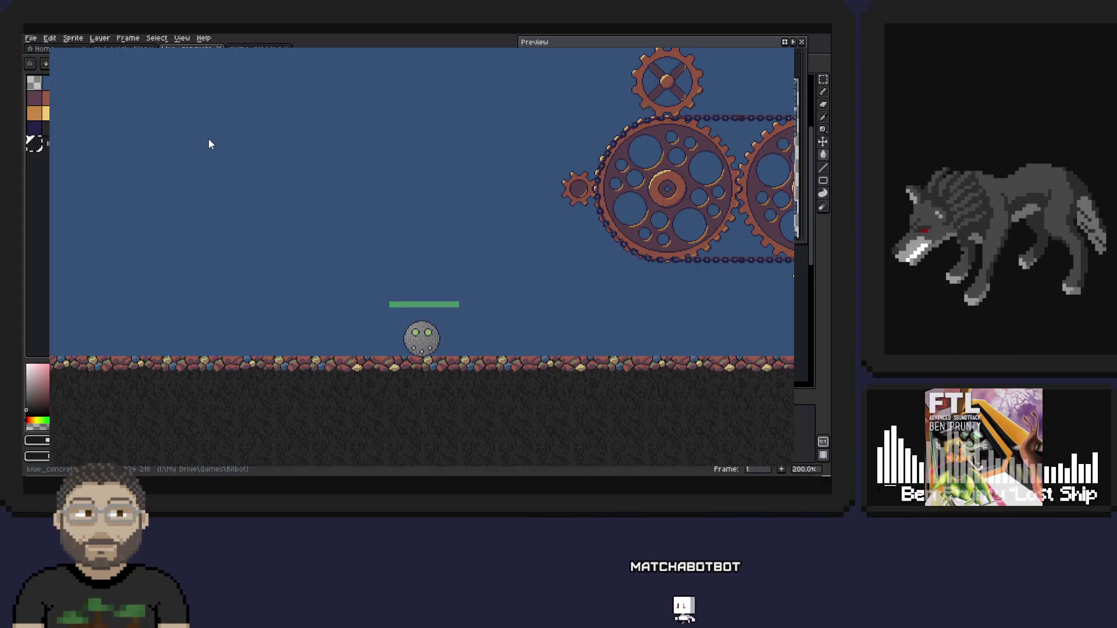
key("Right")
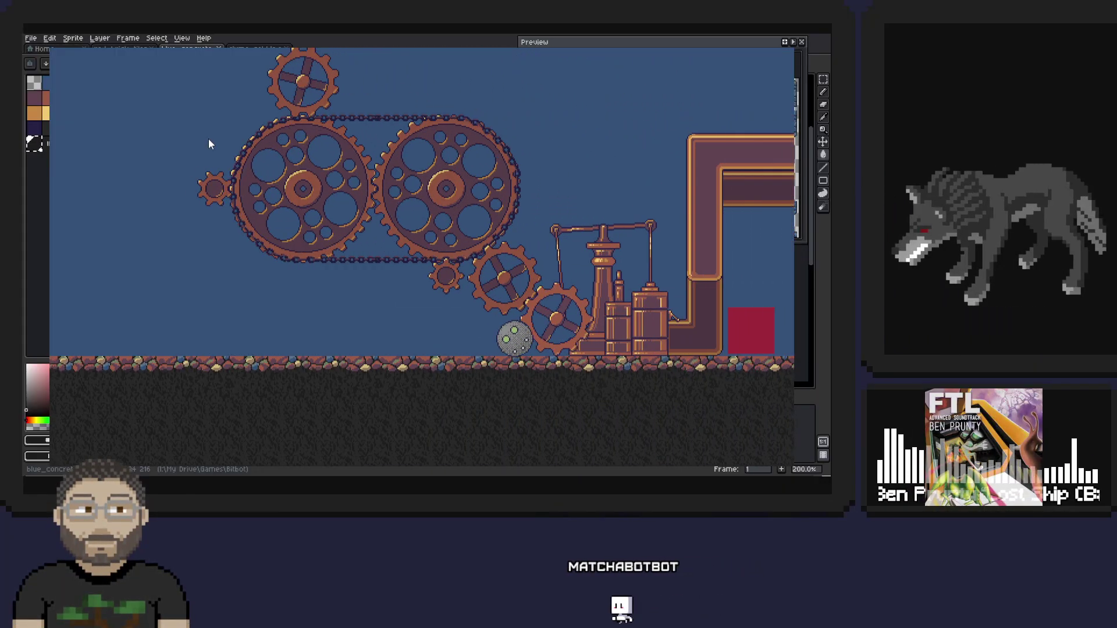
key("Right")
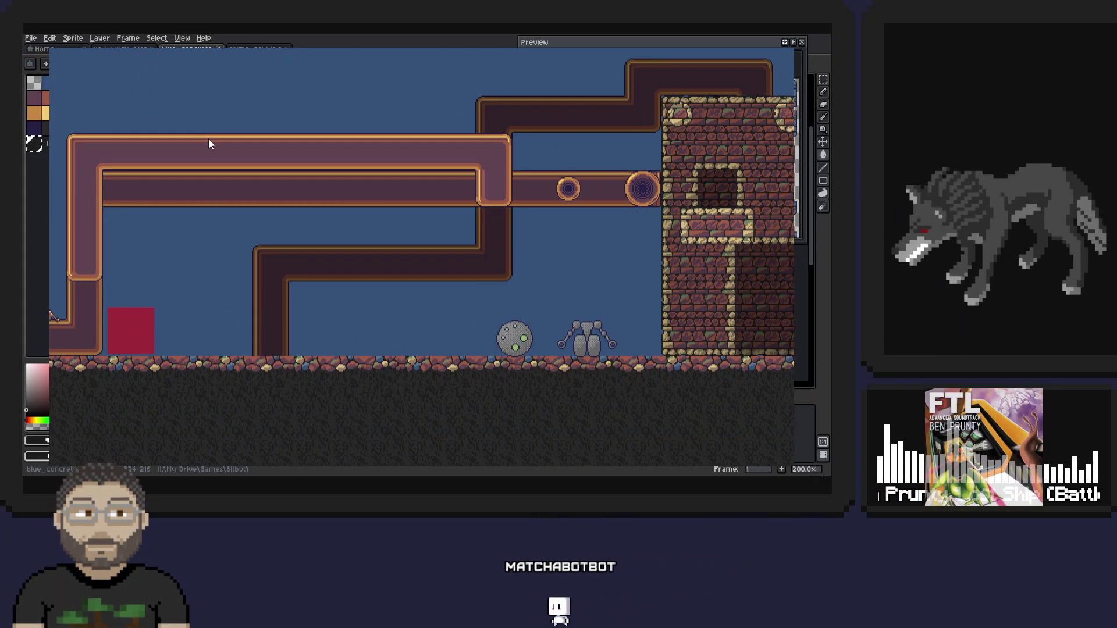
key("Right")
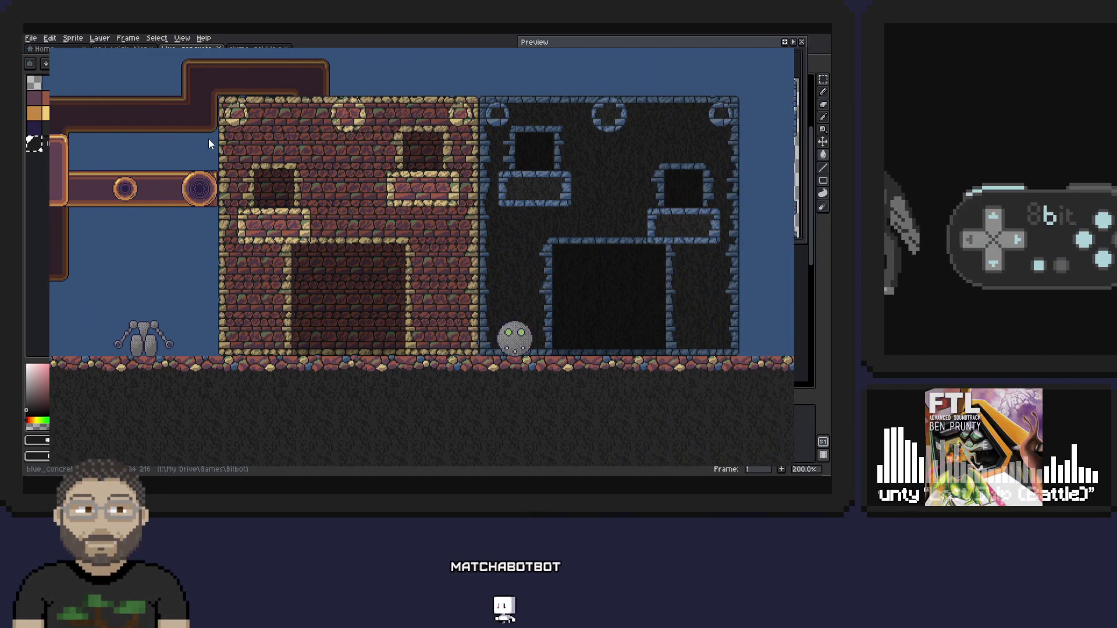
key("Right")
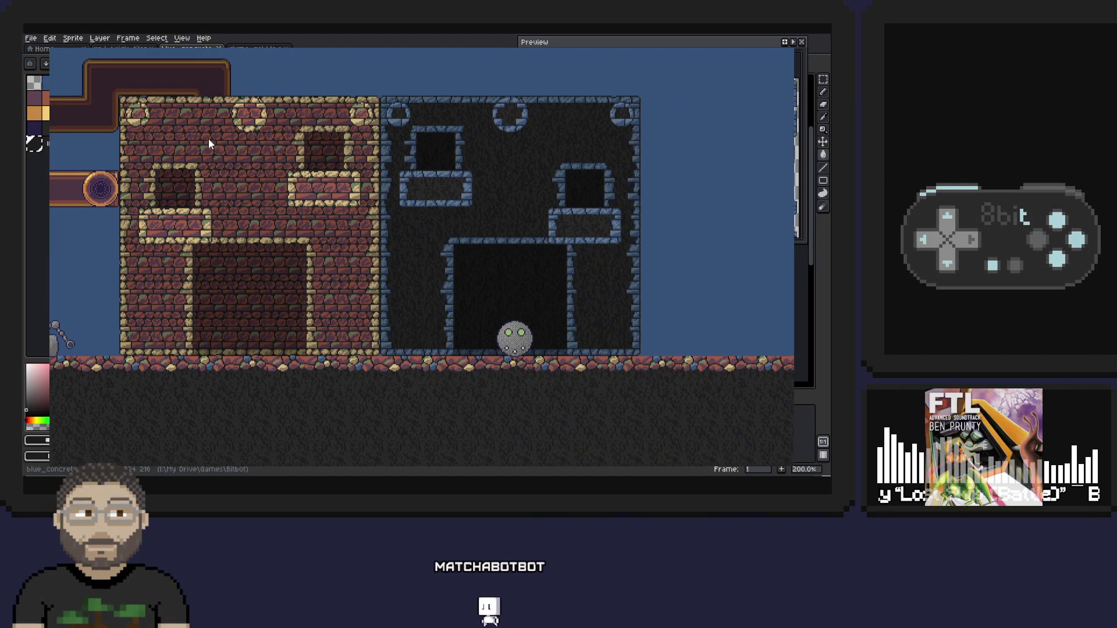
key("Left")
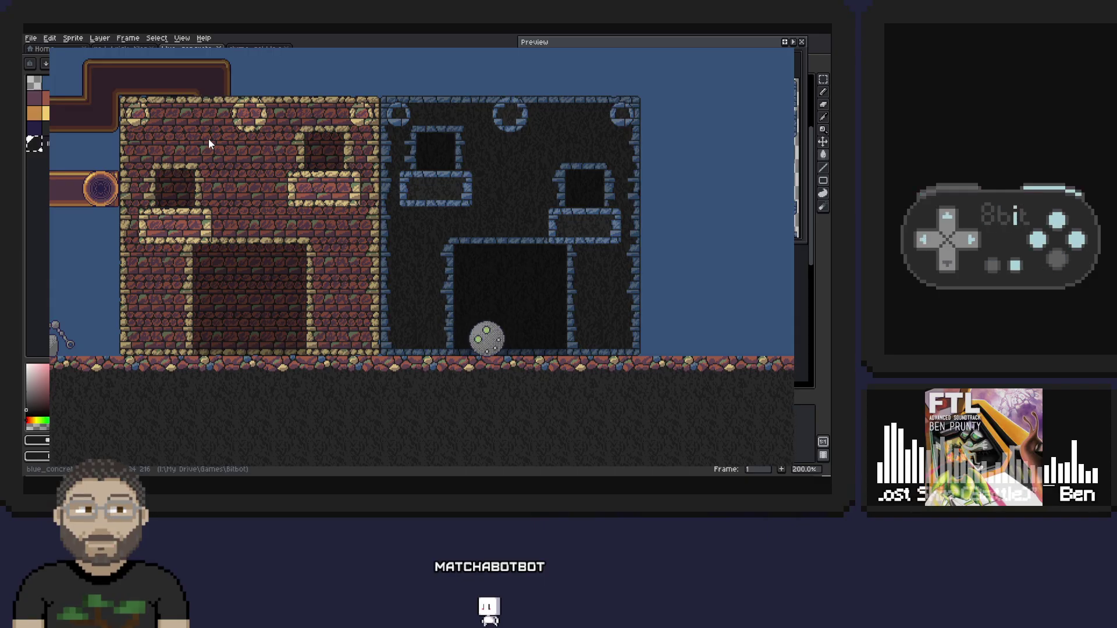
key("Left")
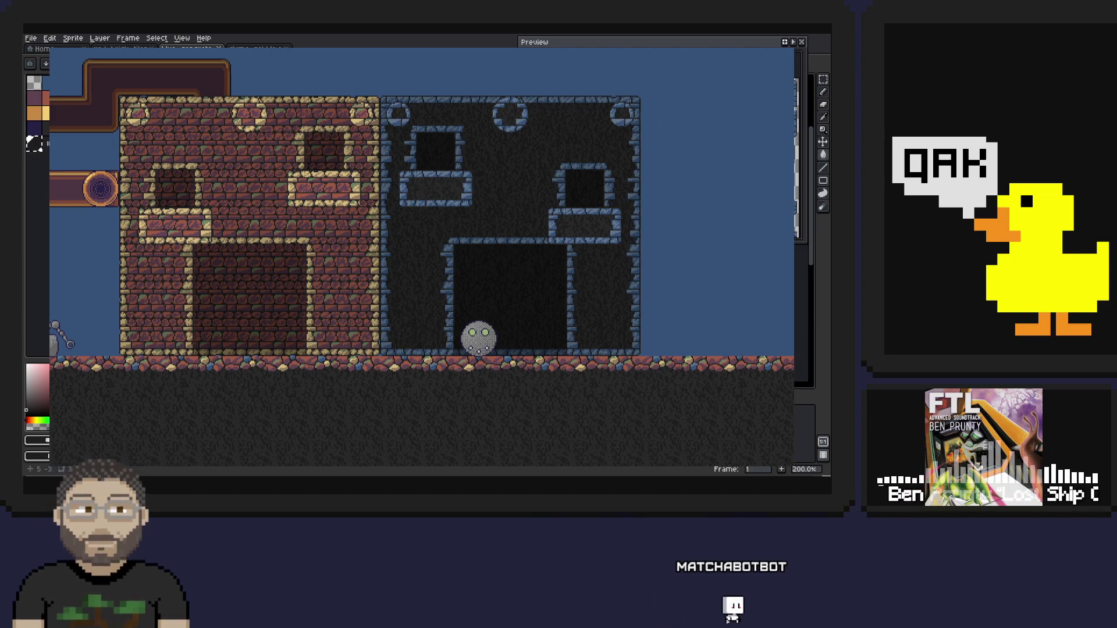
- Sample the green stone colour from the red_brick tileset in Aseprite and return to the blue_concrete tileset
key("ctrl+Tab")
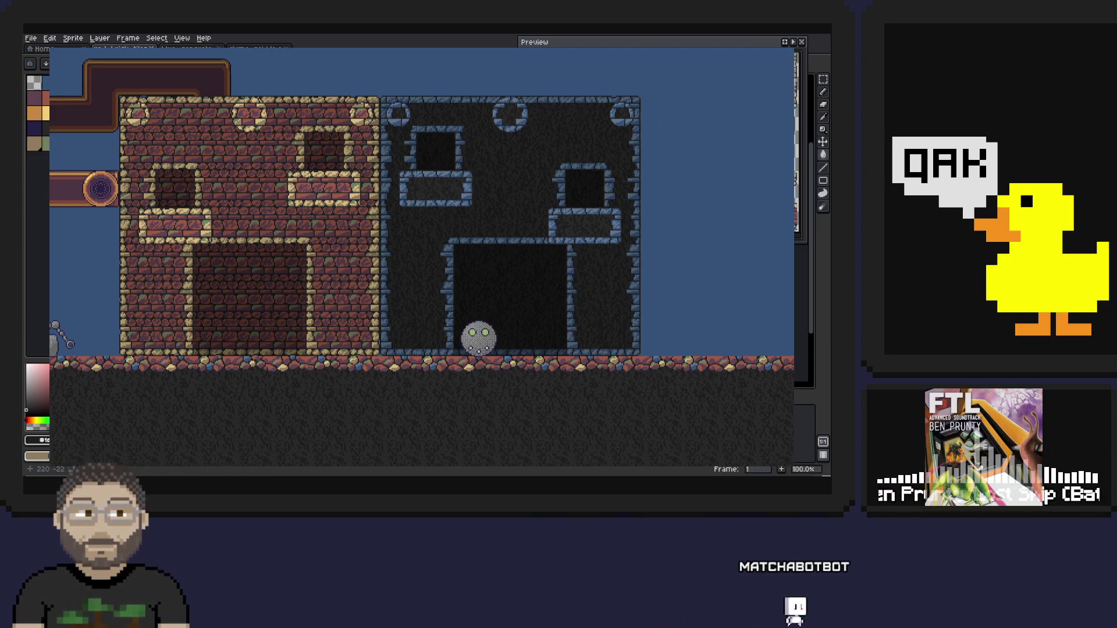
key("ctrl+Tab")
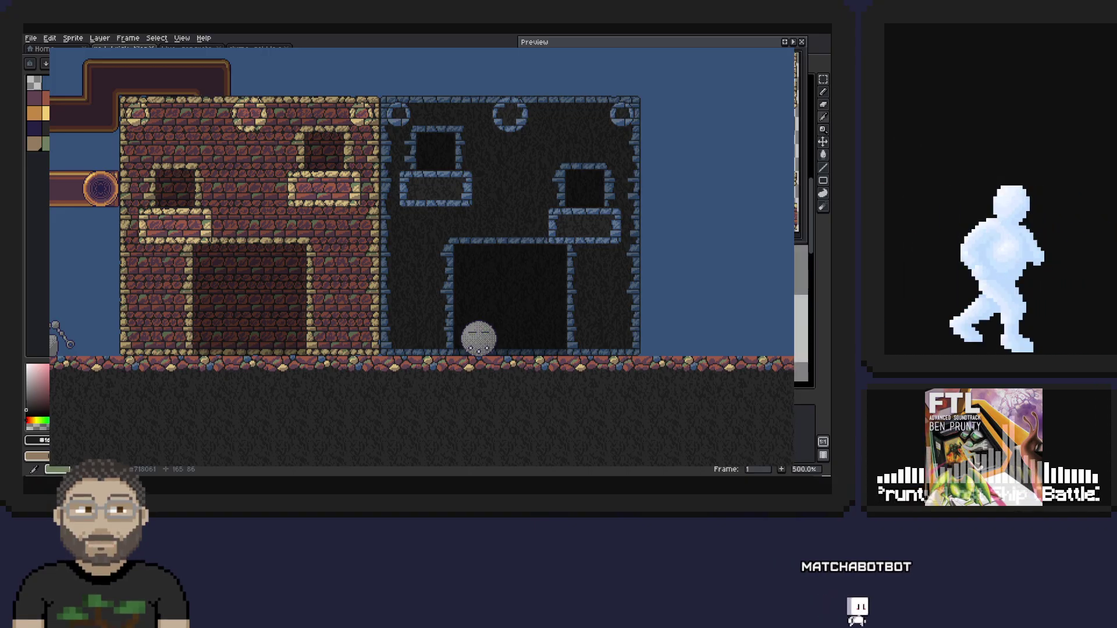
key("ctrl+Tab")
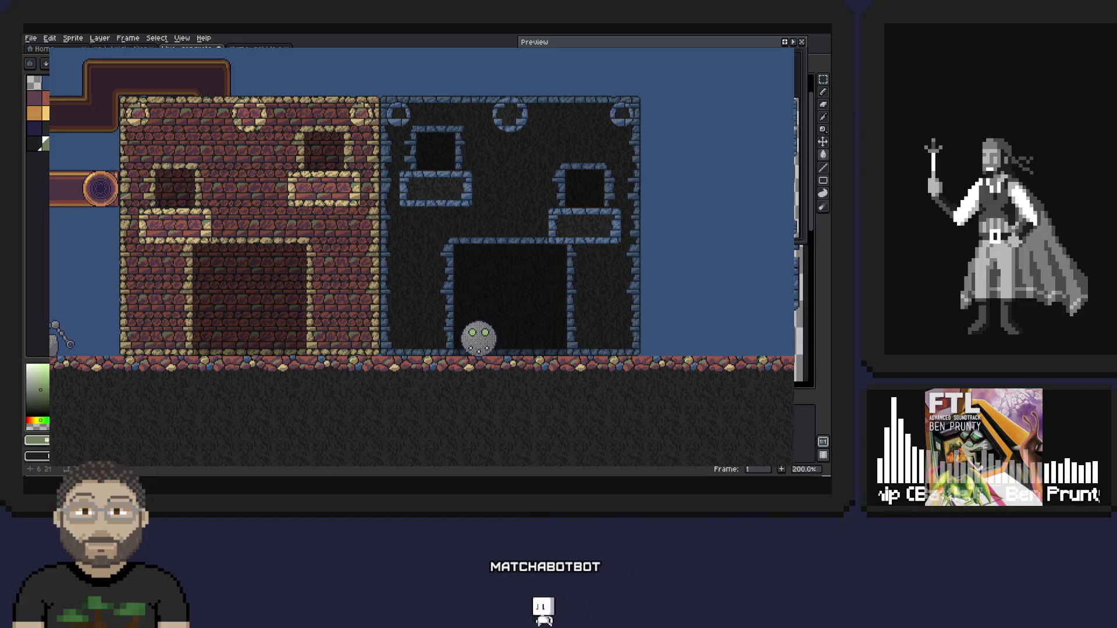
- Paint moss-green patches on some of the blue border bricks across the blue_concrete tiles and save the file
left_click(825, 155)
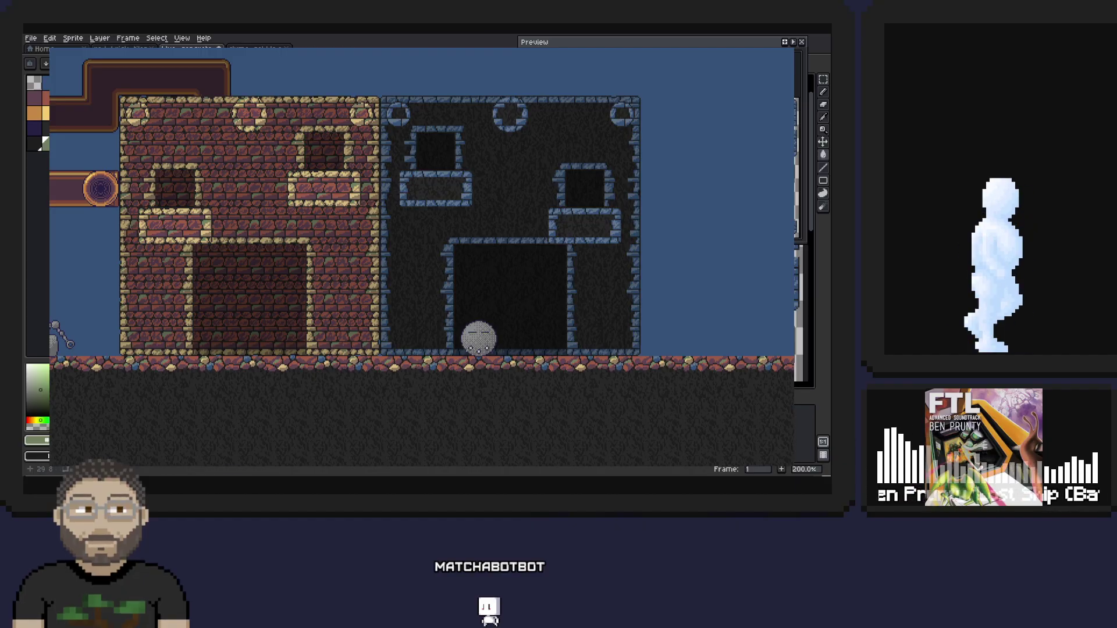
scroll(431, 227, "up", 3)
scroll(801, 256, "down", 1)
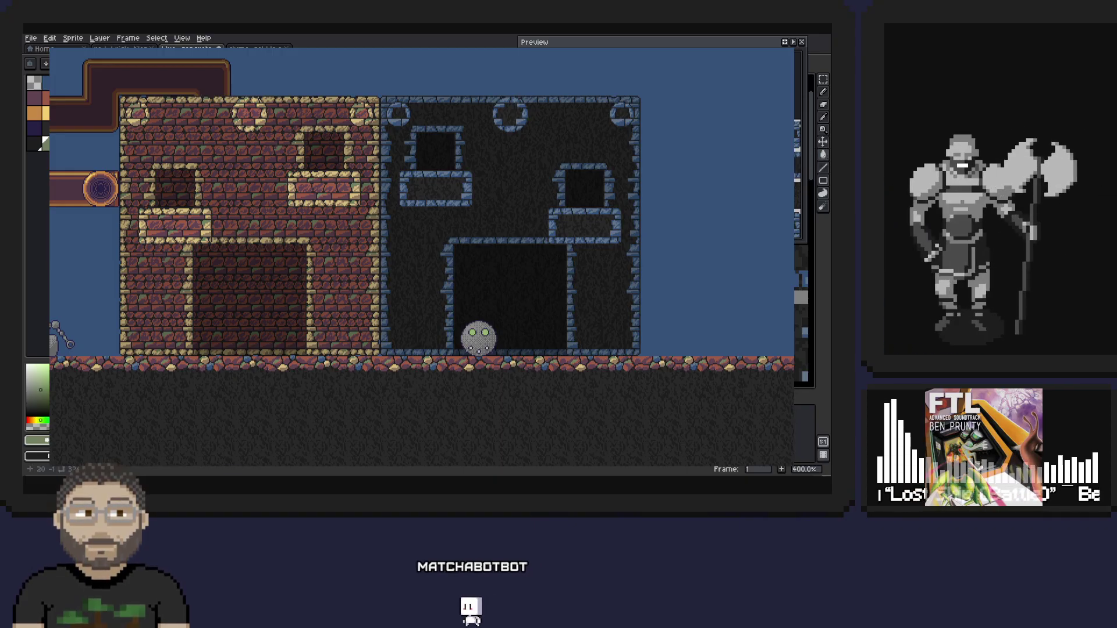
scroll(431, 256, "up", 1)
scroll(431, 256, "down", 1)
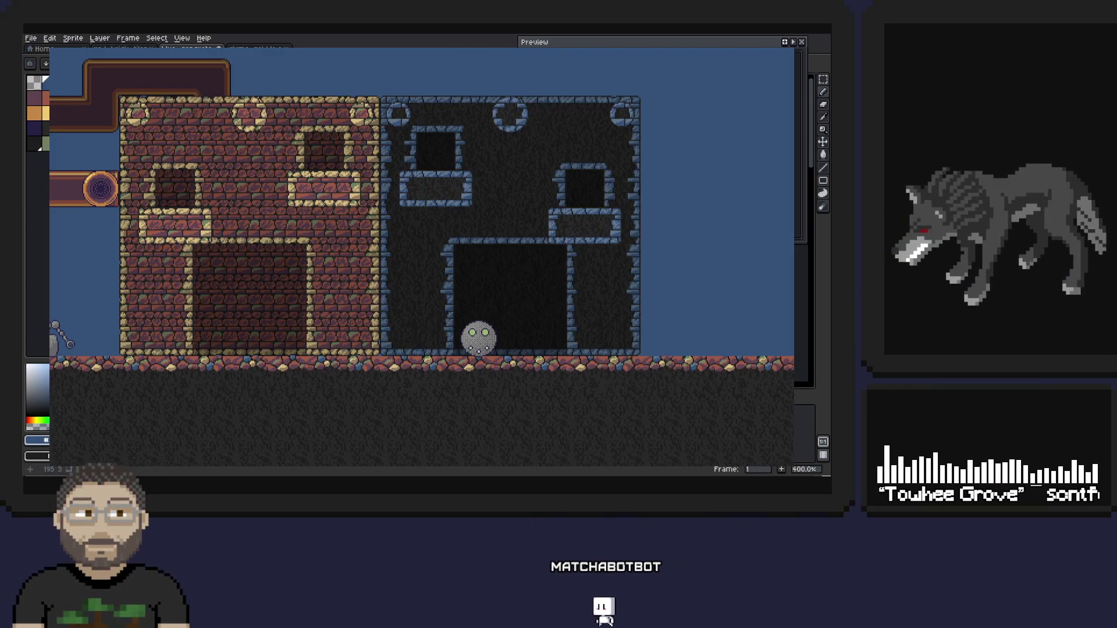
left_click(46, 143)
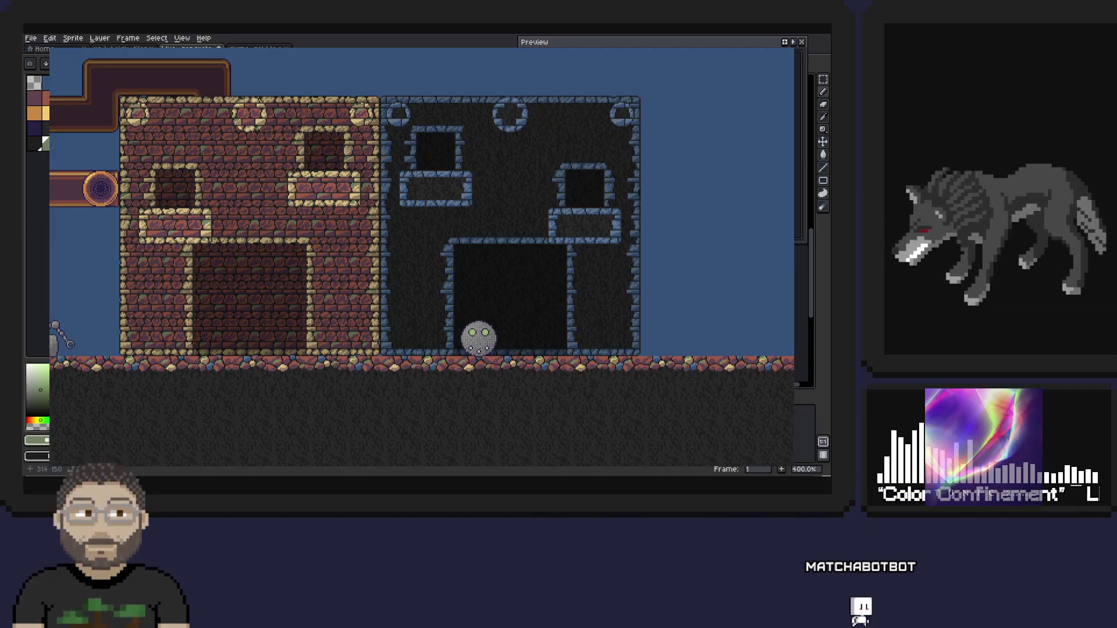
key("x")
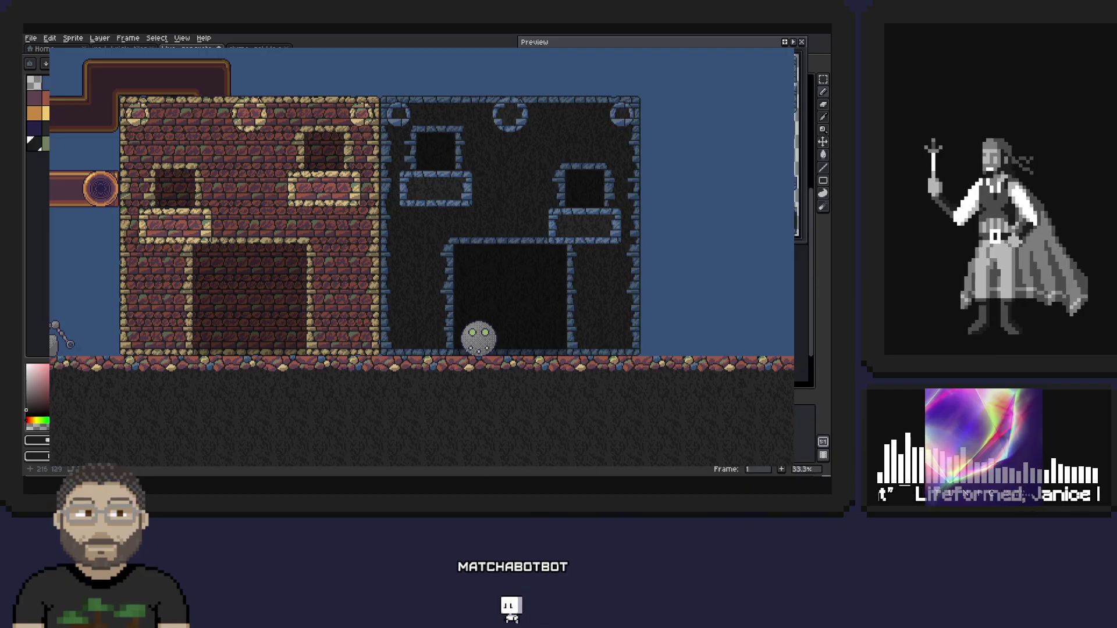
scroll(424, 256, "up", 2)
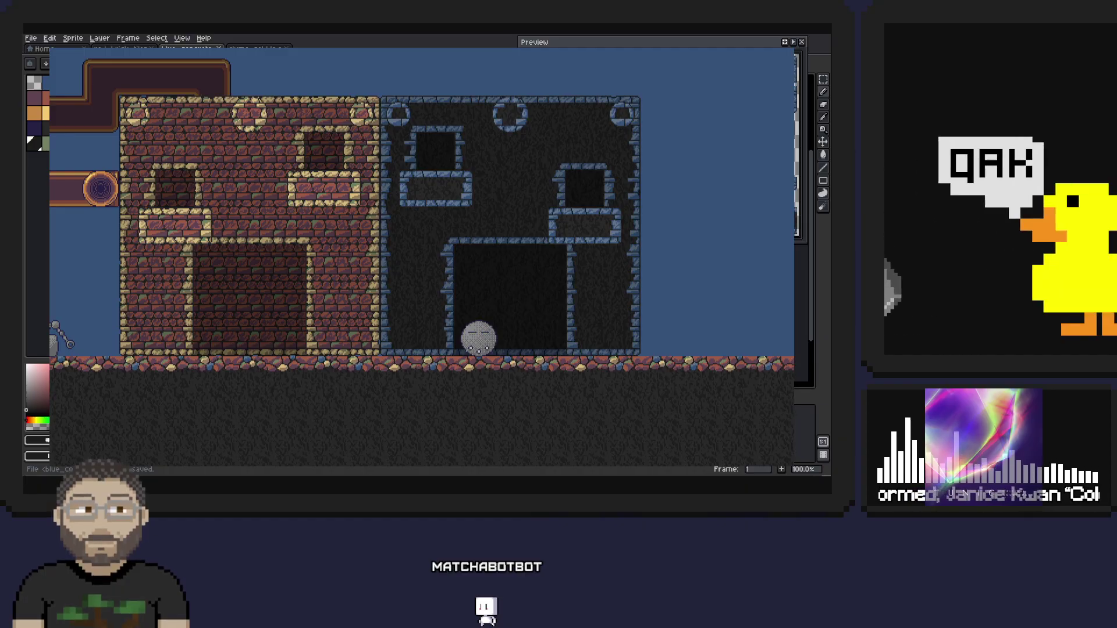
- Export the blue_concrete tileset with the green brick accents as a sprite sheet
left_click(31, 38)
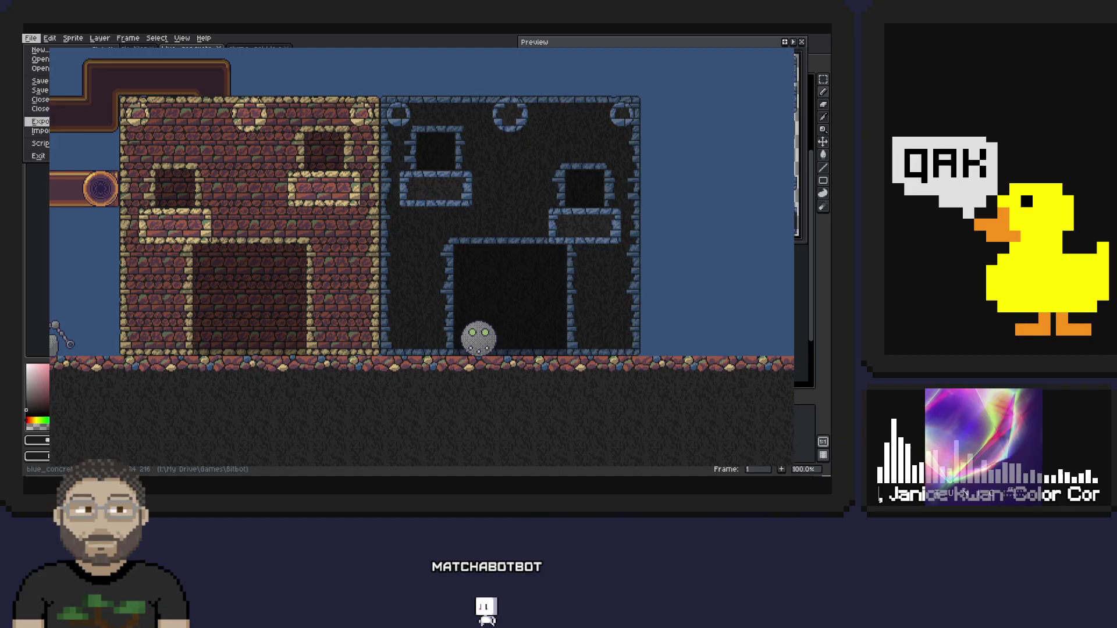
key("Return")
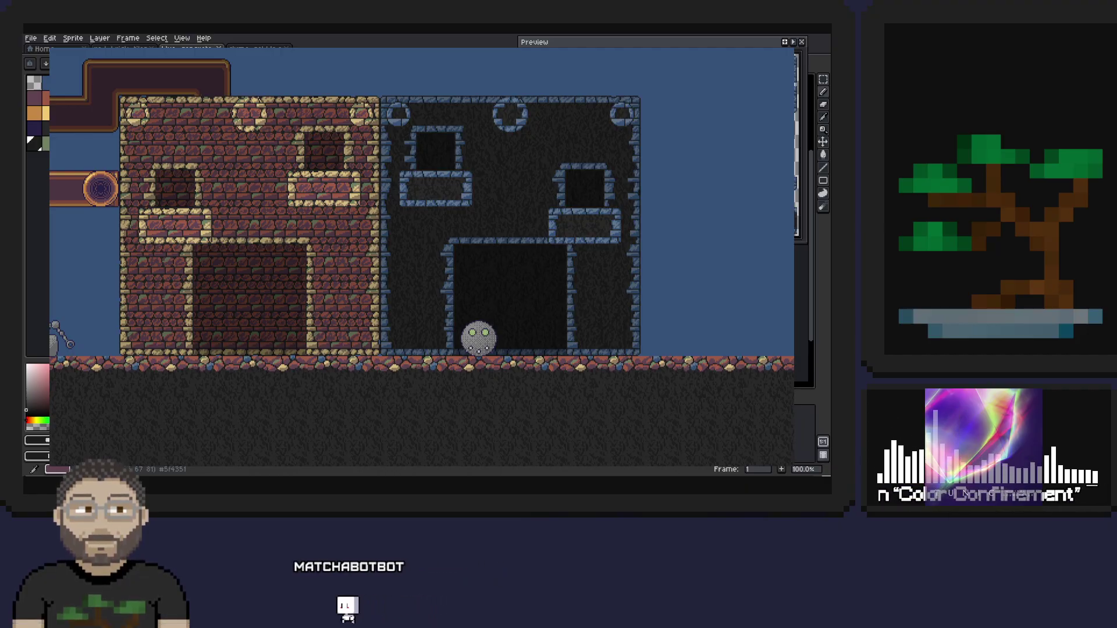
key("Escape")
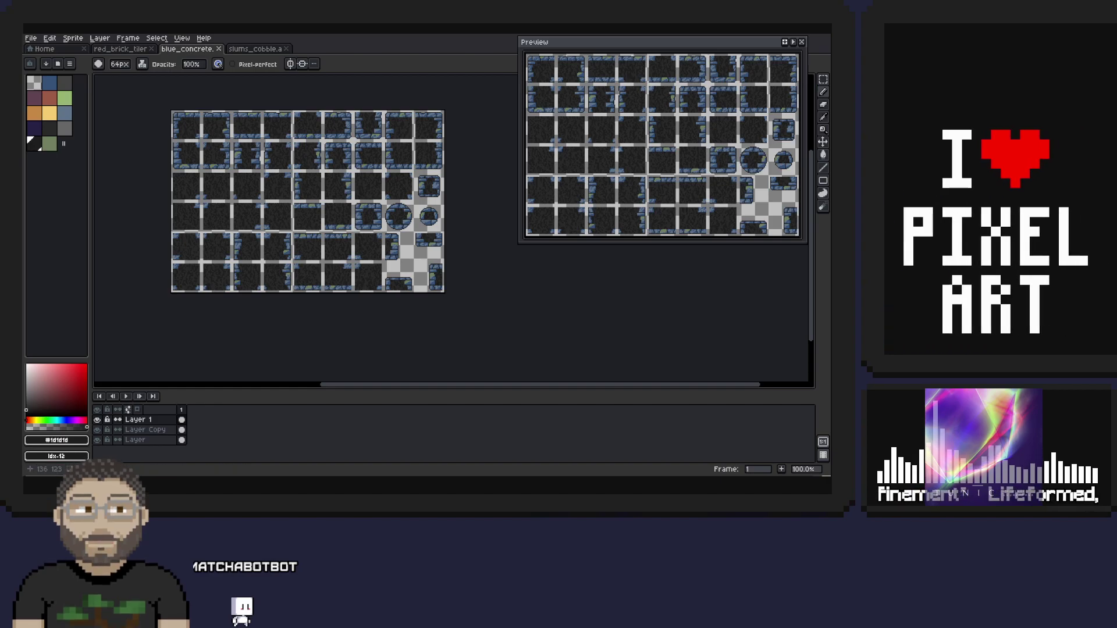
- Examine the green accents on the border bricks throughout the blue_concrete tileset
scroll(453, 230, "up", 2)
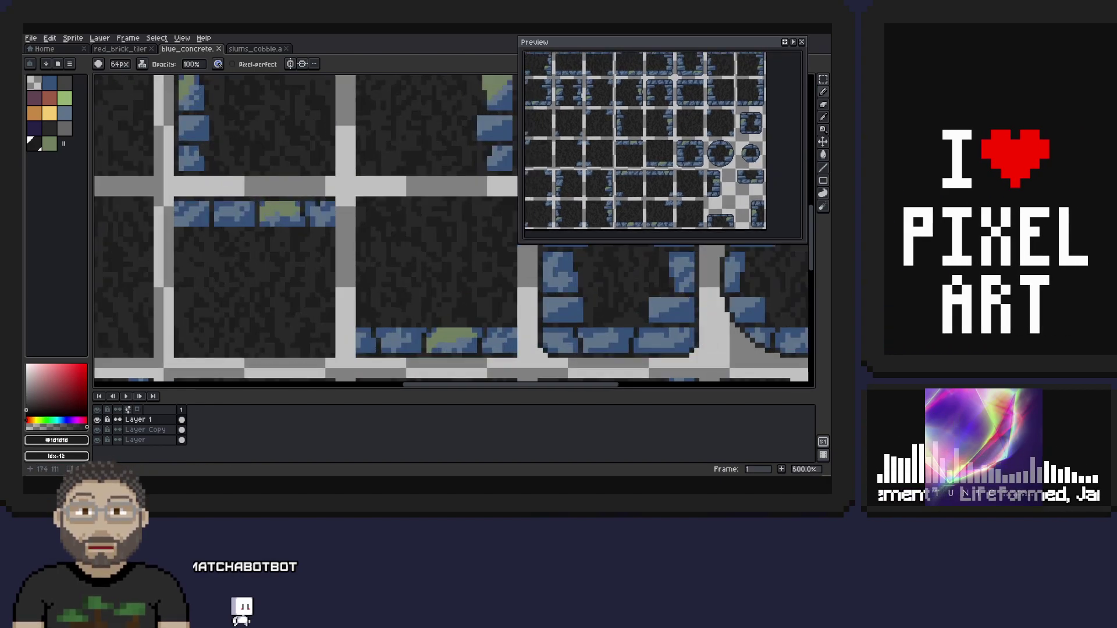
scroll(453, 230, "down", 1)
scroll(316, 207, "up", 1)
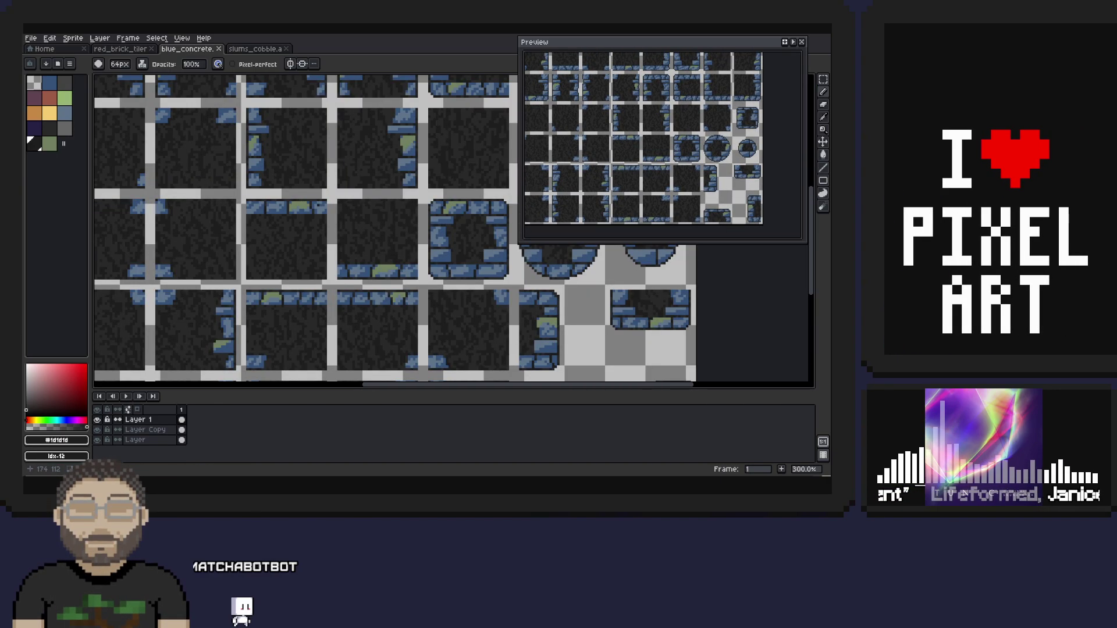
left_click_drag(128, 145, 309, 236)
left_click_drag(173, 208, 217, 273)
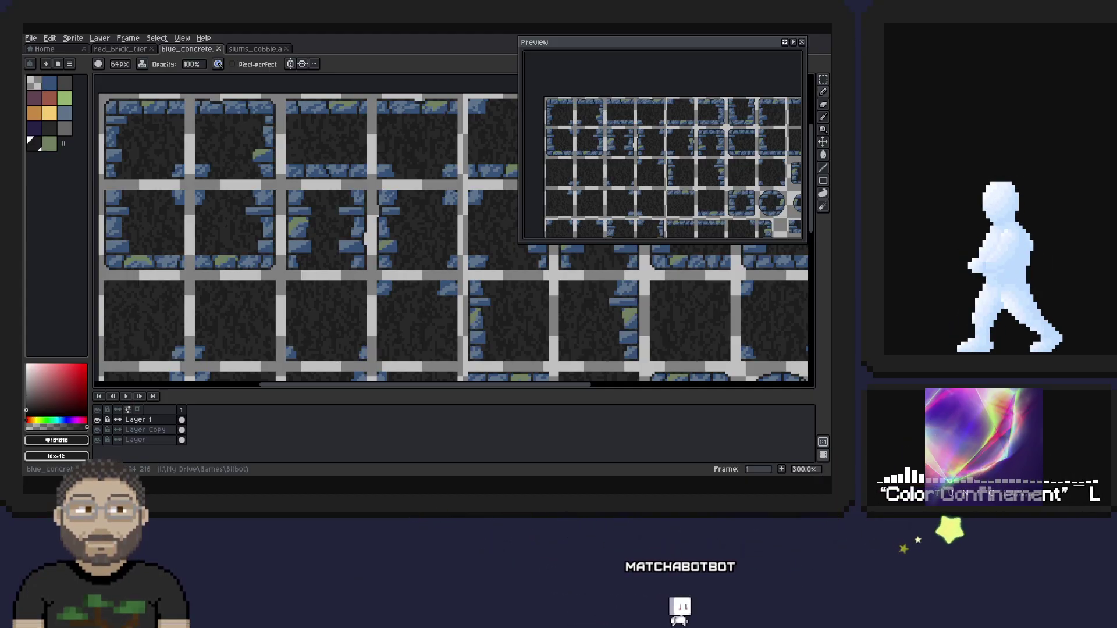
key("i")
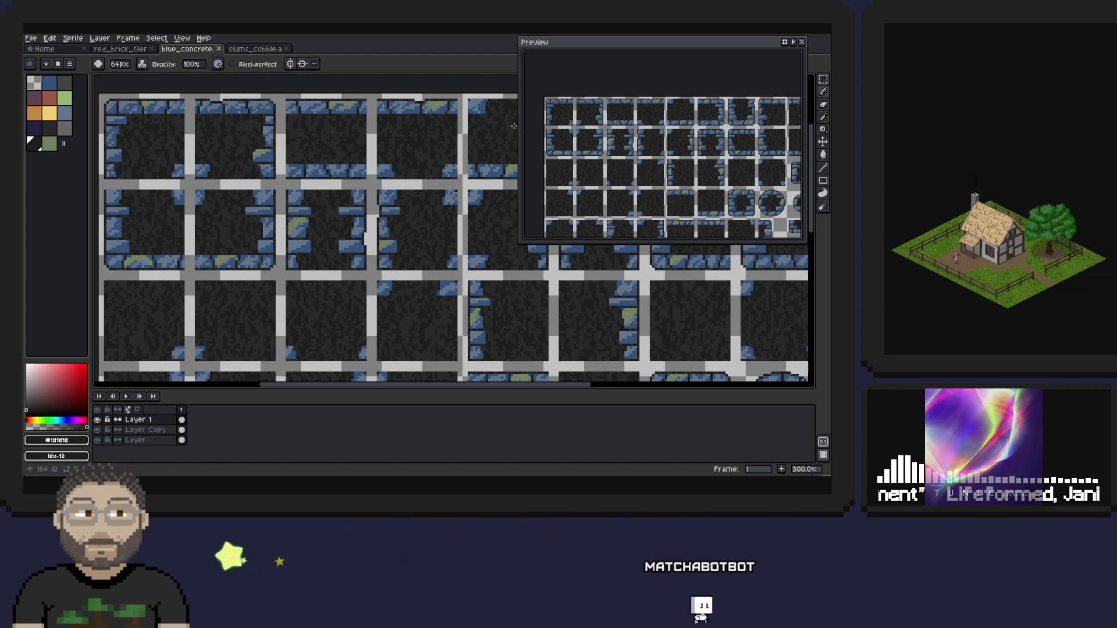
- Switch to Godot, run the game and move the character past the pipes to the red and blue brick buildings
key("alt+Tab")
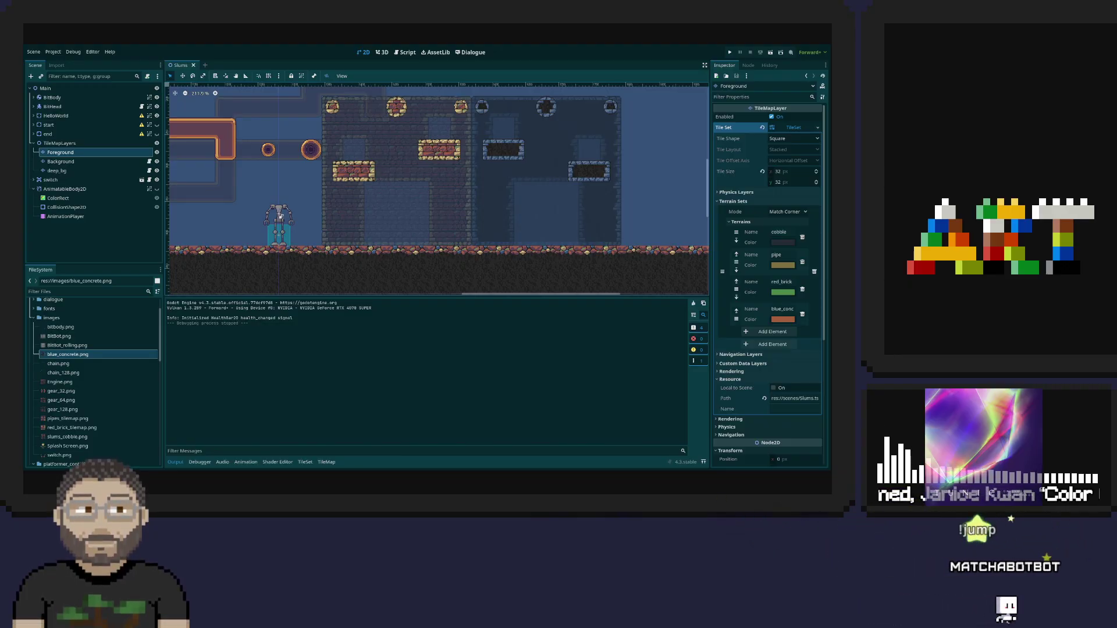
left_click(305, 462)
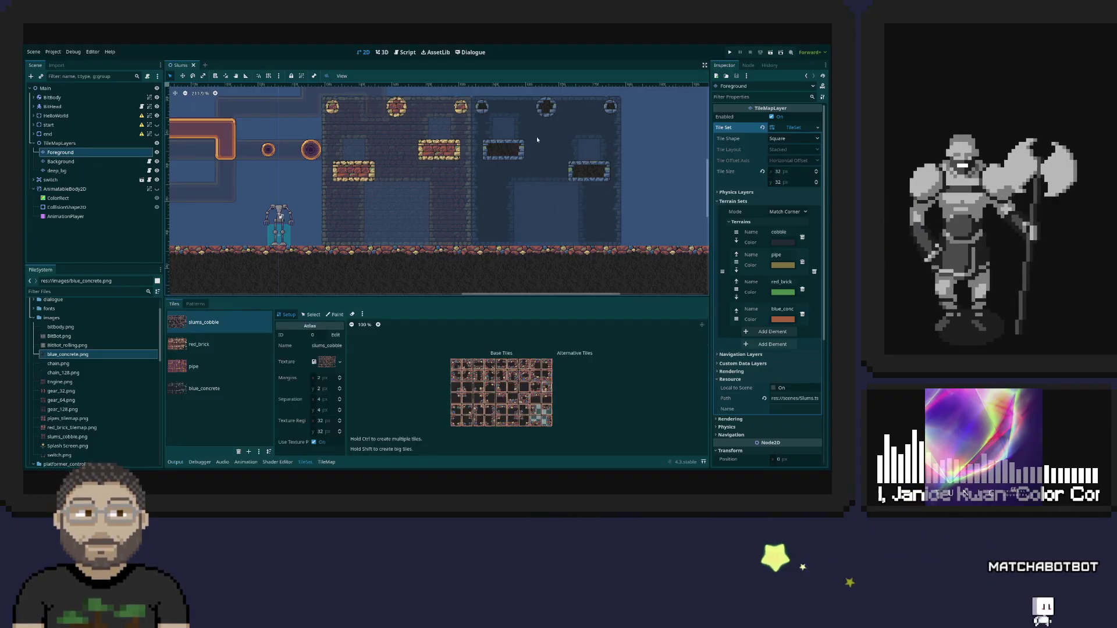
left_click(730, 53)
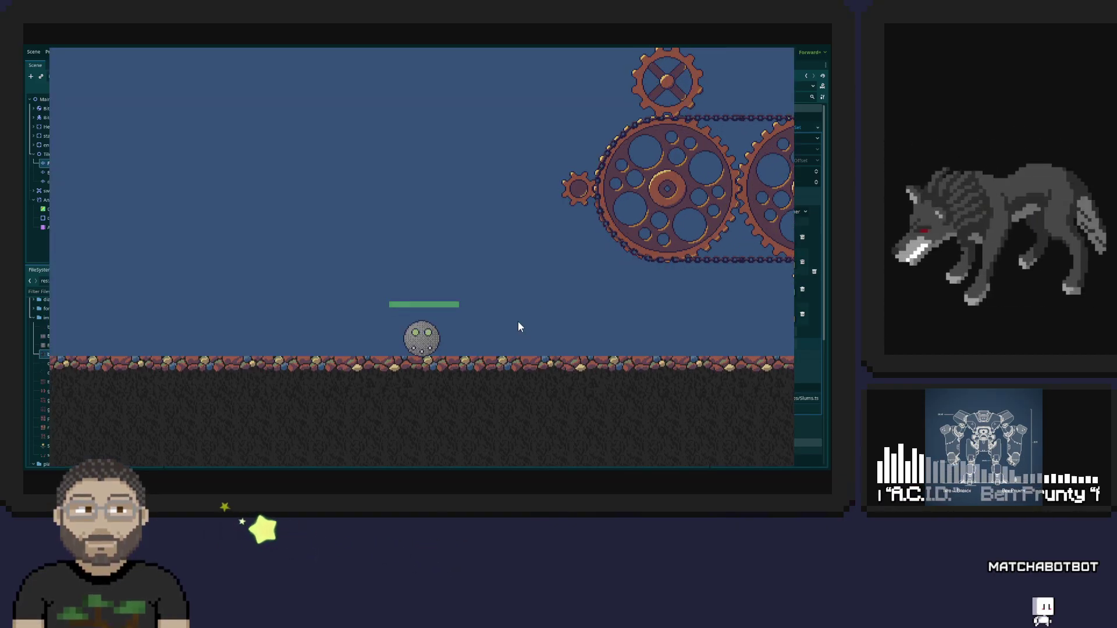
key("Right")
key("Right")
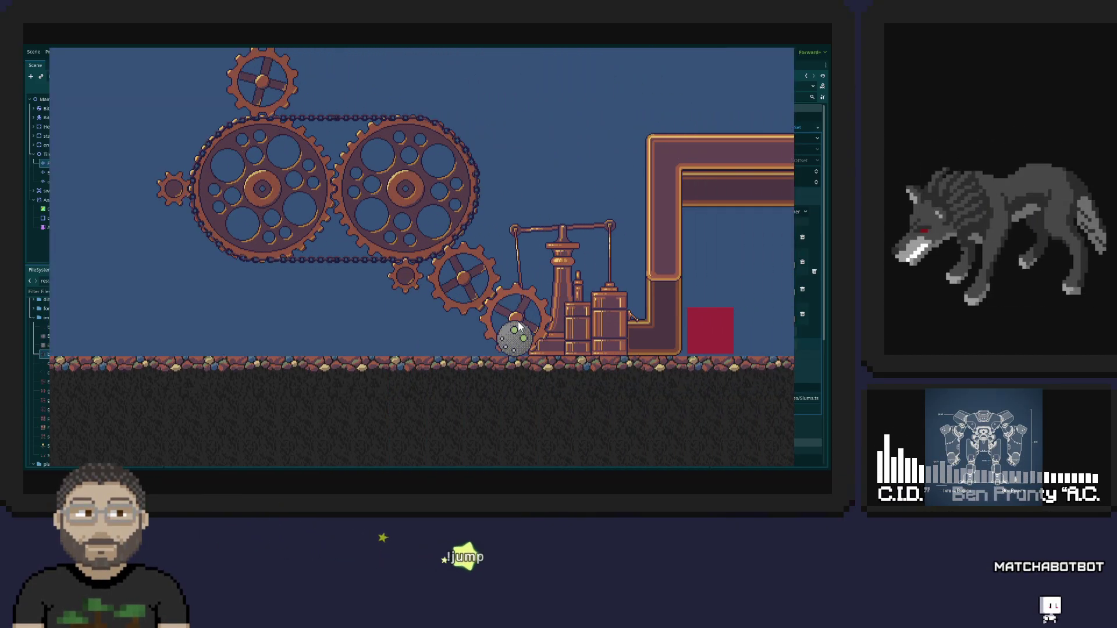
key("Right")
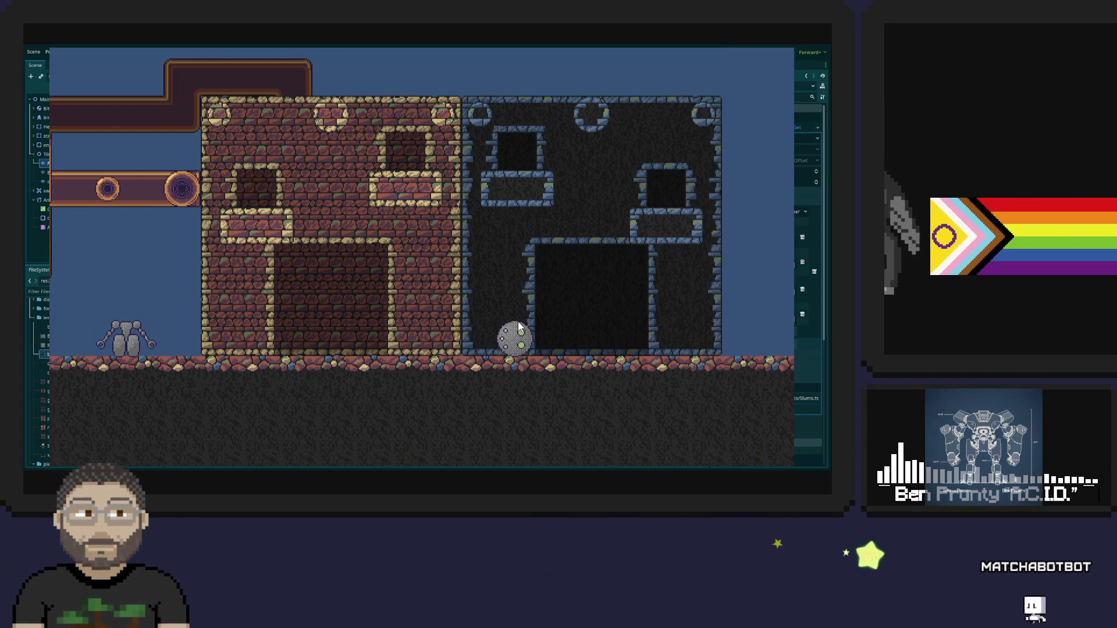
key("Right")
key("Right")
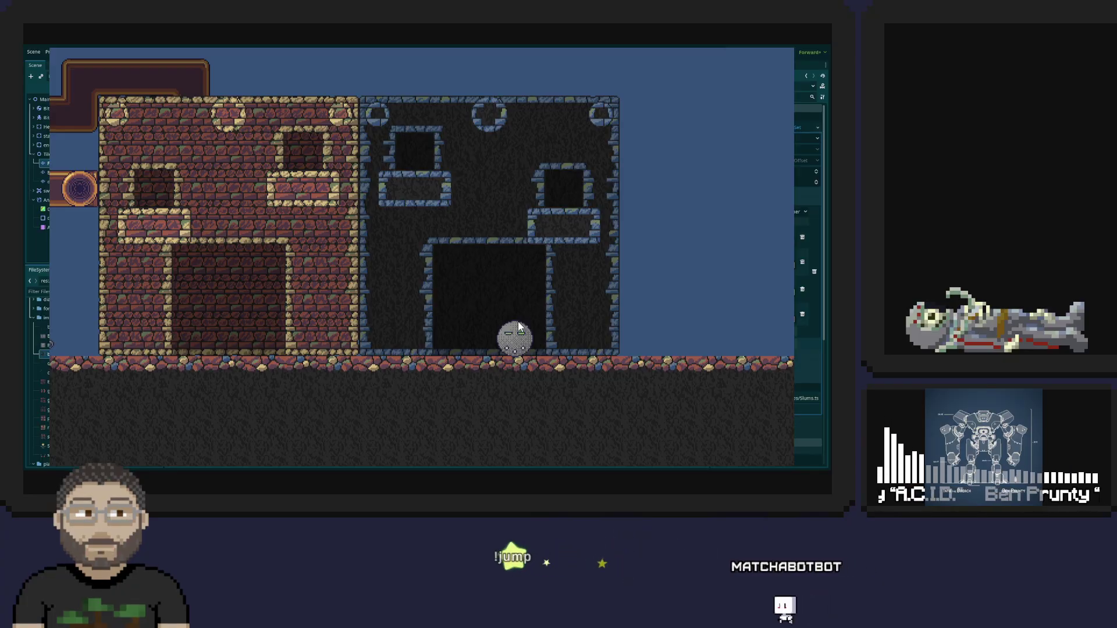
- Inspect the green accents on the blue building in the running game, moving back and forth in front of both buildings
key("Right")
key("Left")
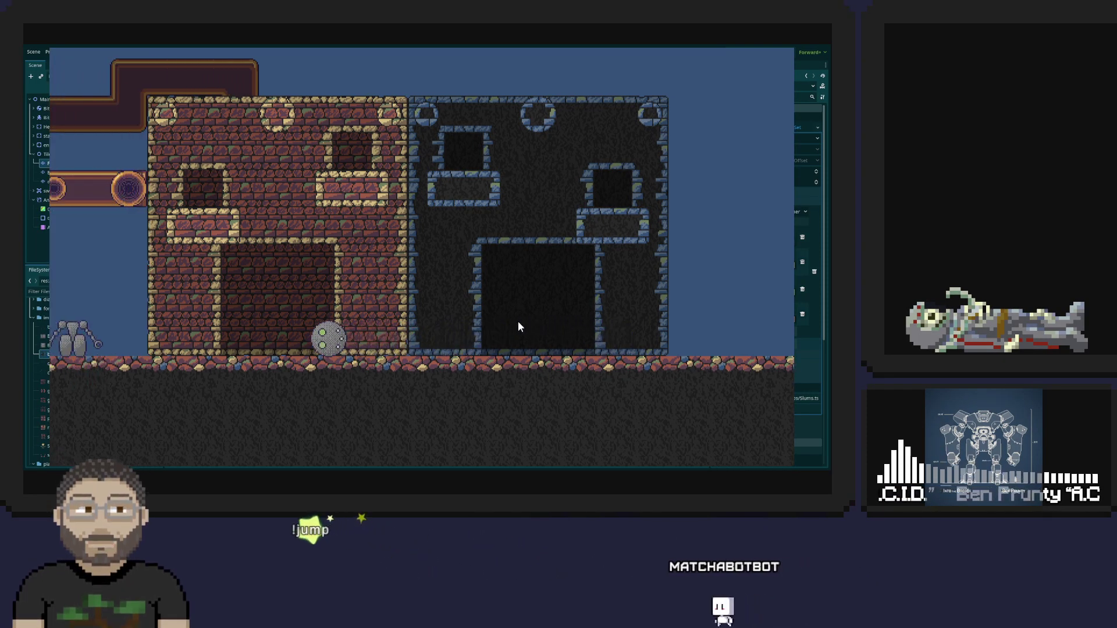
key("Right")
key("Left")
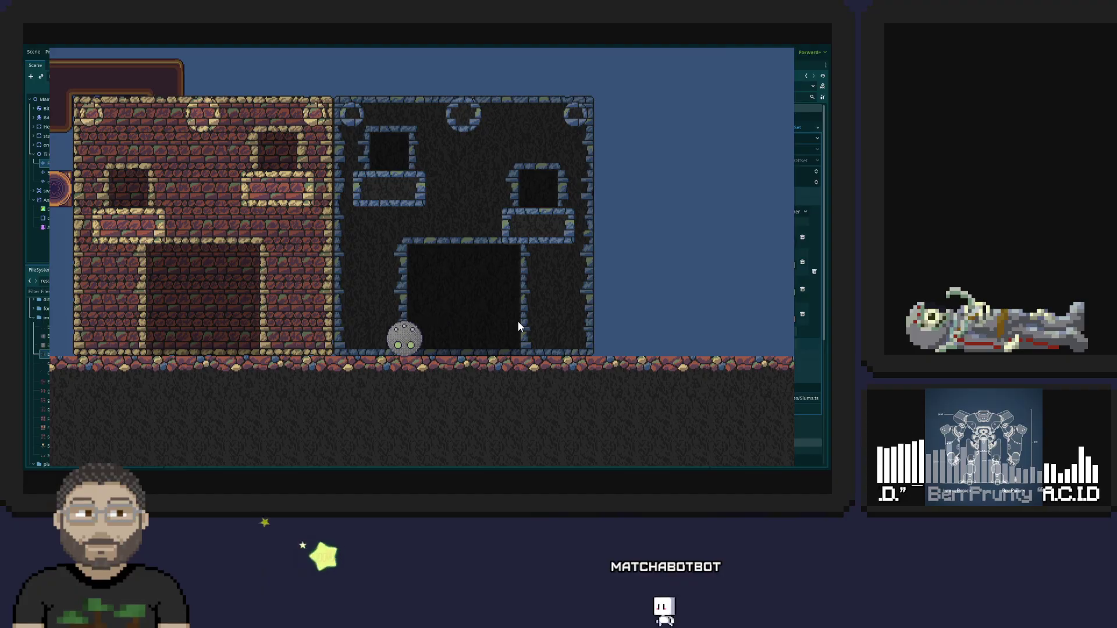
key("space")
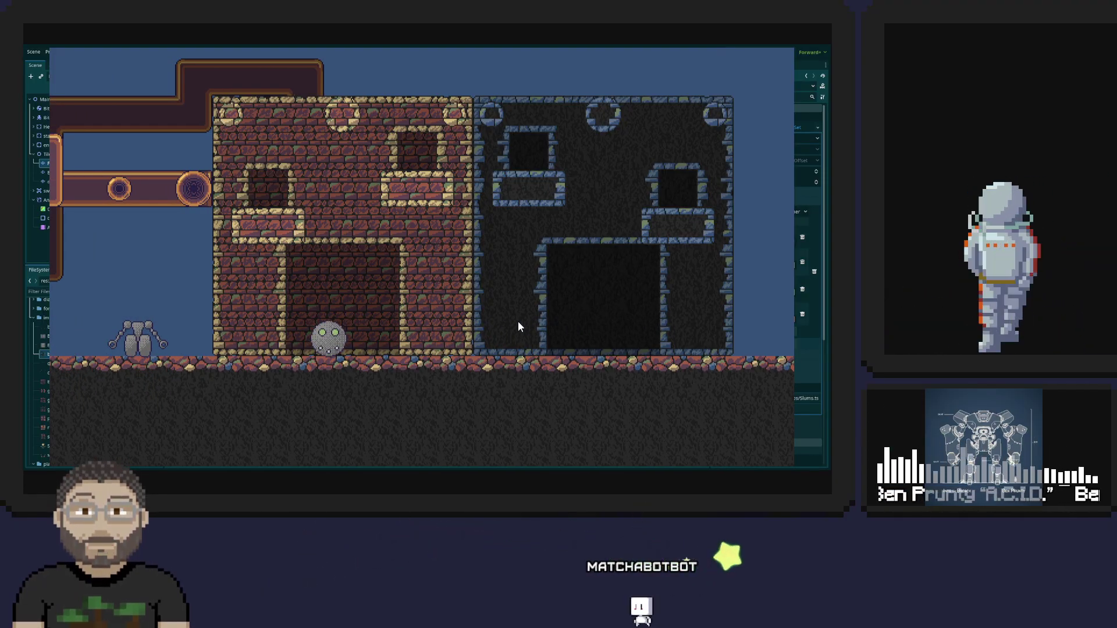
key("Right")
key("Left")
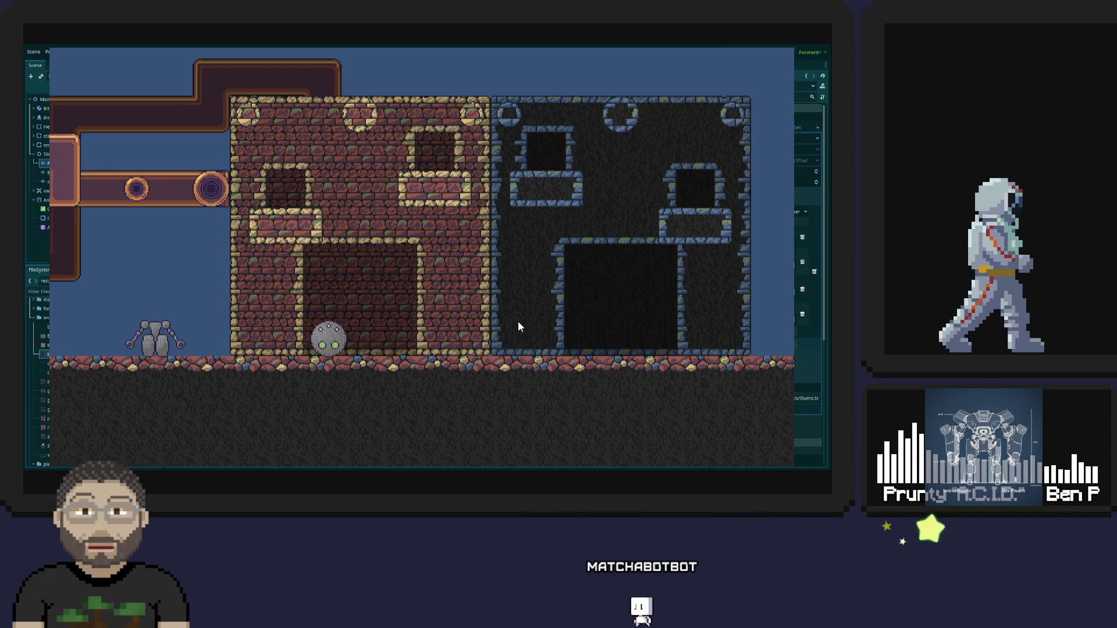
key("Right")
key("Right")
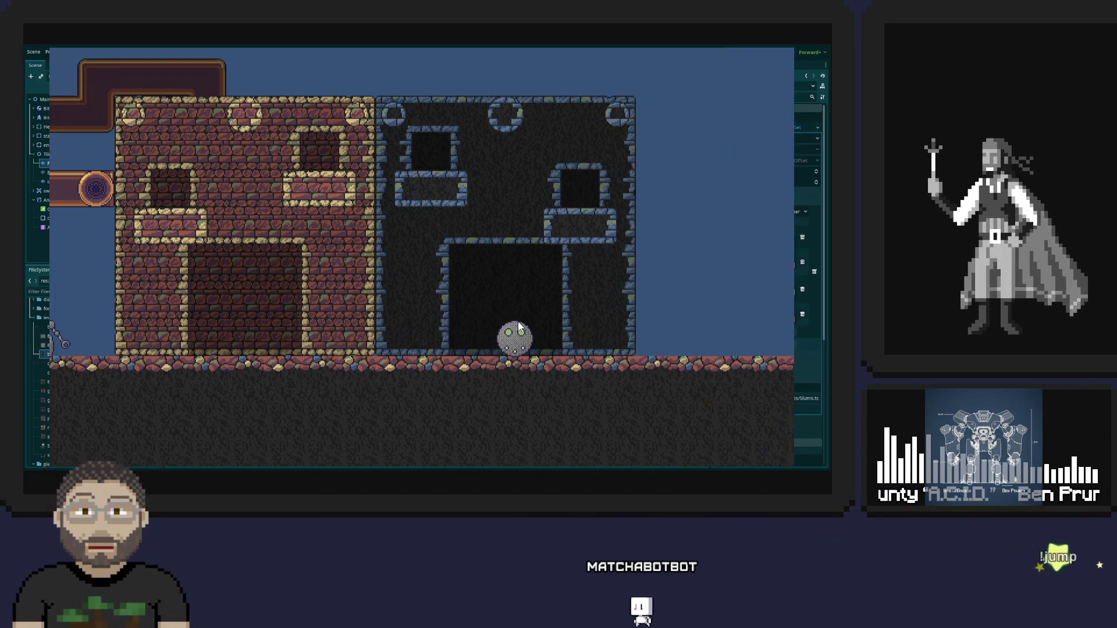
key("Right")
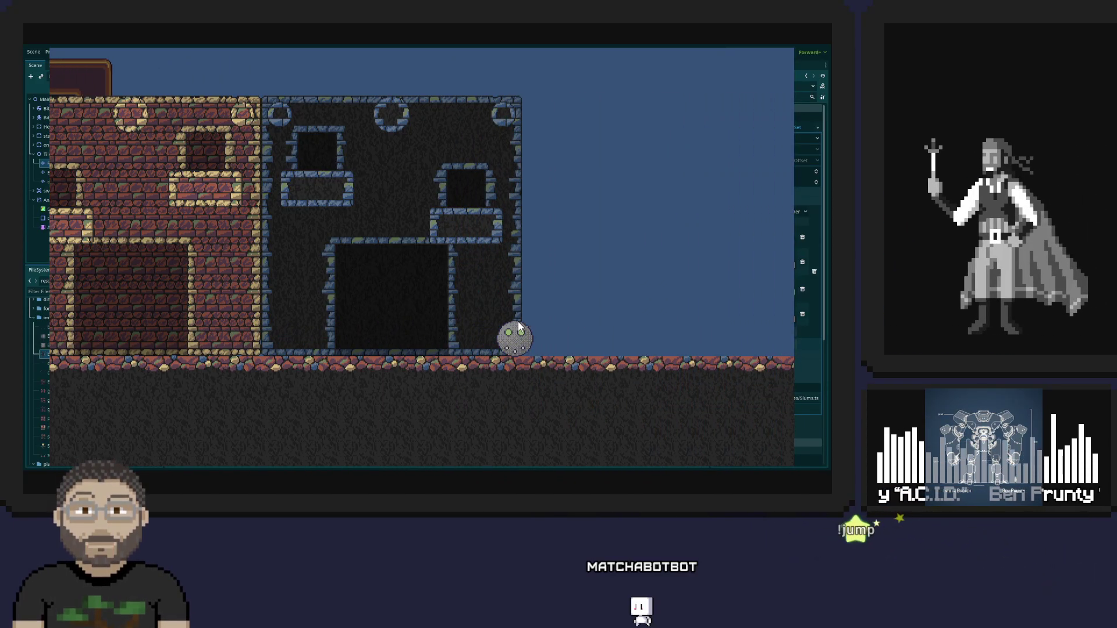
- Move the character back to the steam engine to view it, and stop the running game
key("Left")
key("Left")
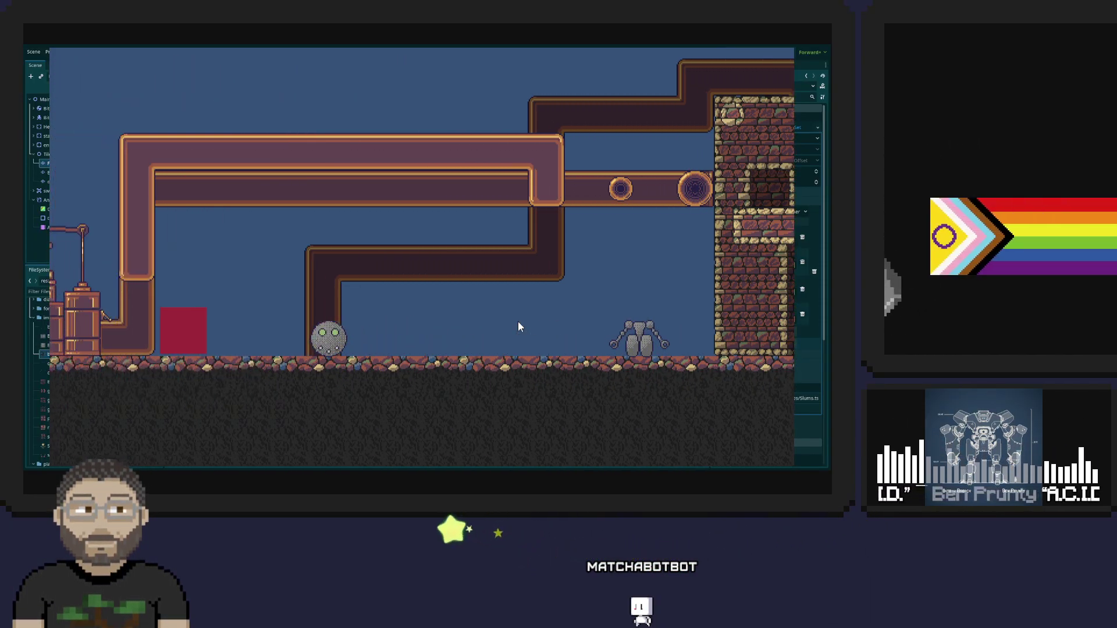
key("Left")
key("Left")
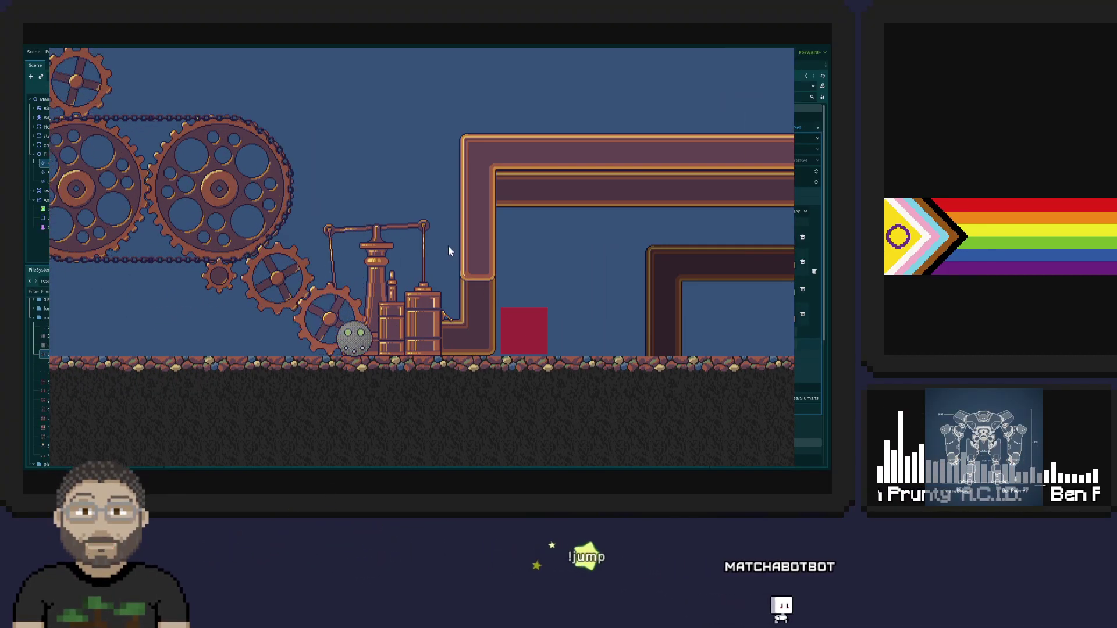
key("F8")
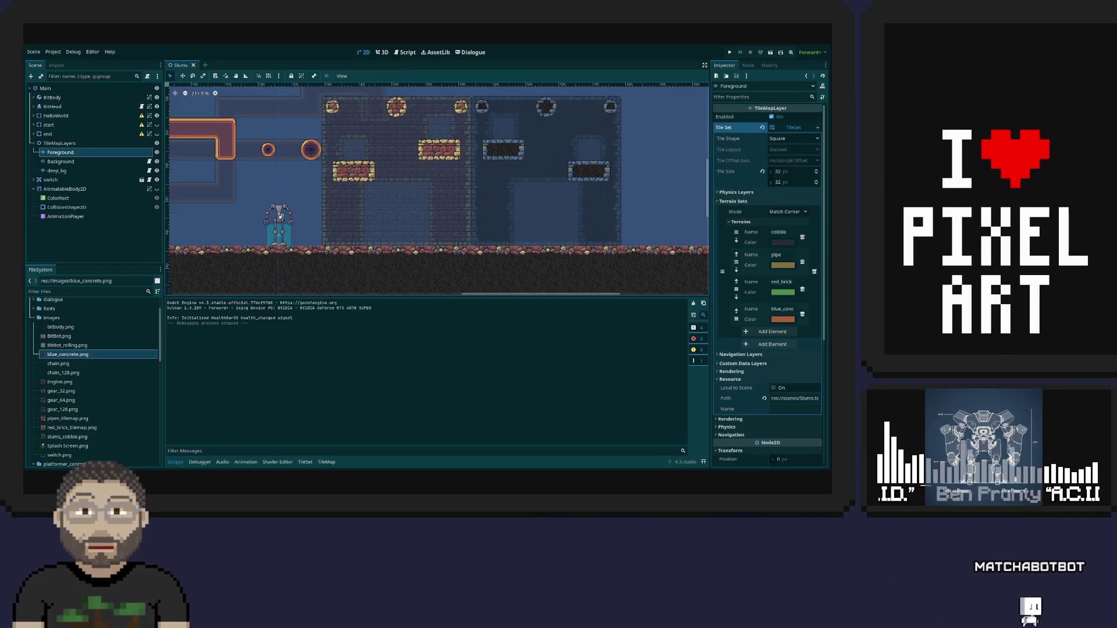
- Return to Aseprite, close the blue_concrete, slums_cobble and red_brick tileset files, and open Engine.aseprite
key("alt+Tab")
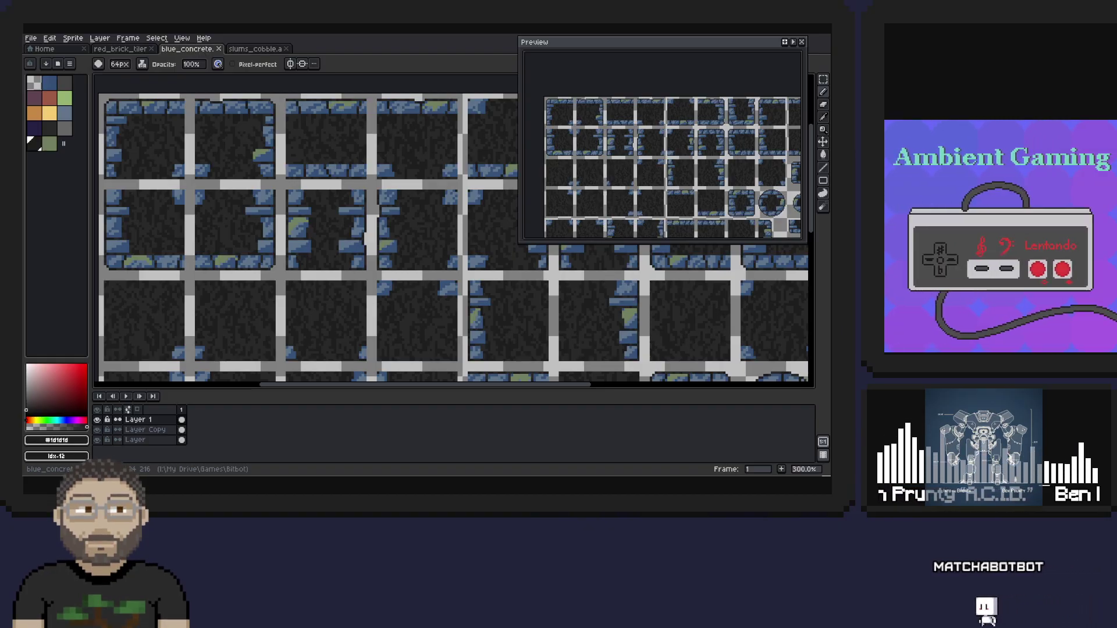
left_click(220, 49)
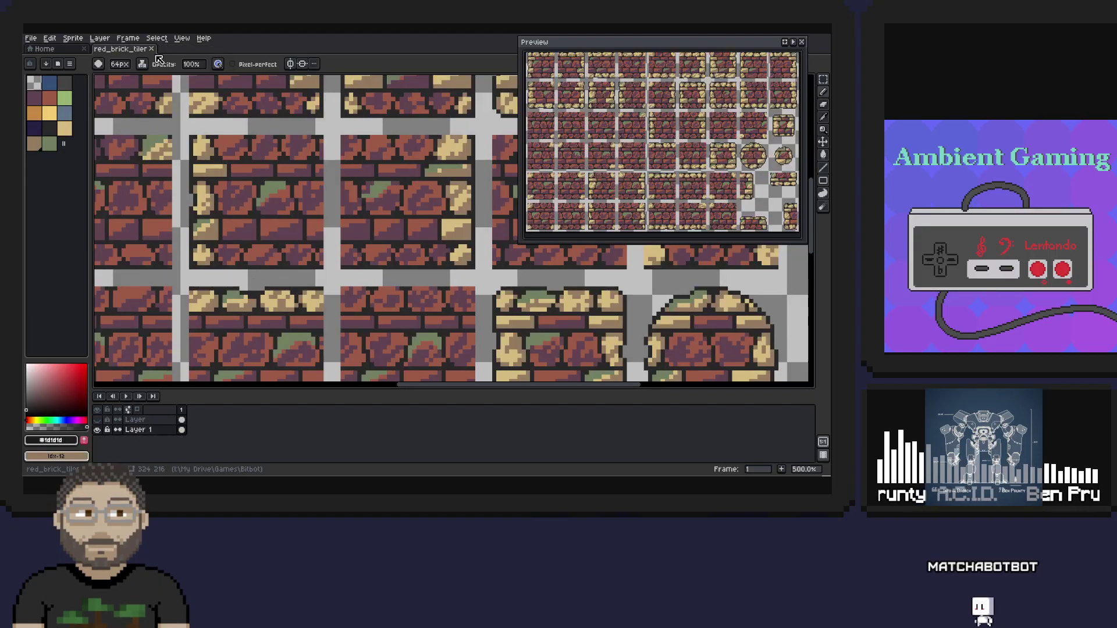
left_click(156, 49)
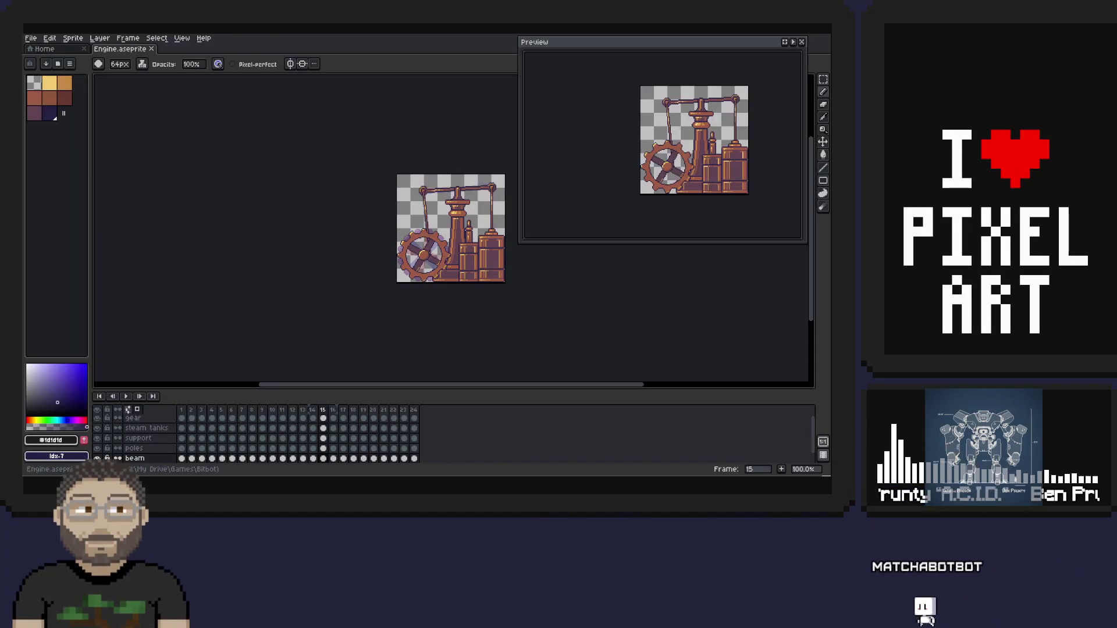
- Play the engine animation from frame 1 to review its motion, and stop the playback
scroll(477, 285, "up", 2)
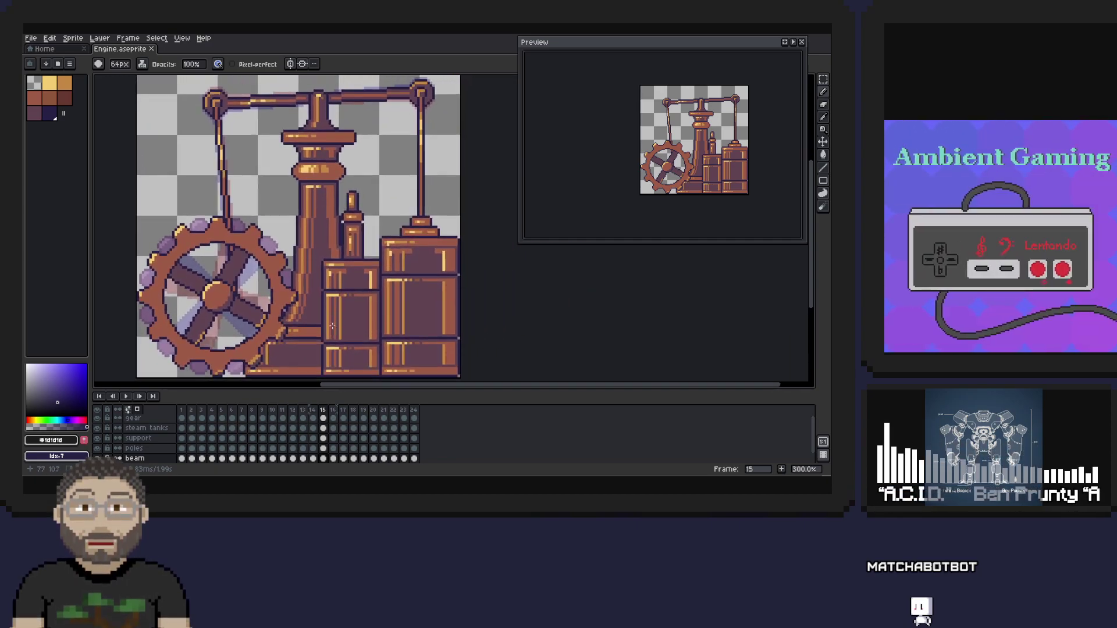
scroll(331, 319, "down", 1)
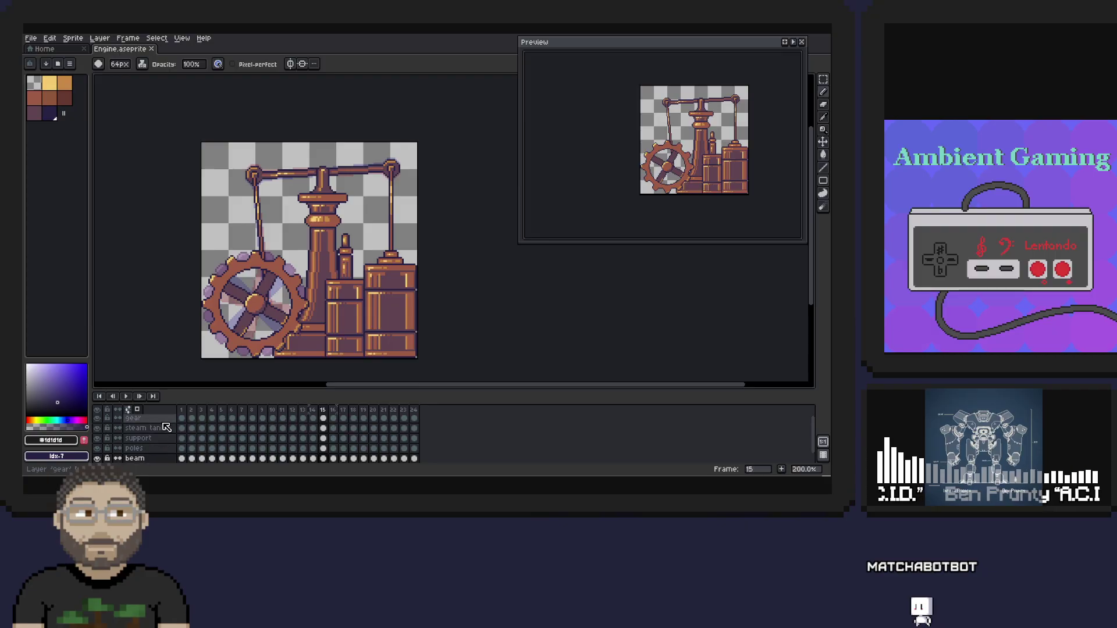
left_click(181, 410)
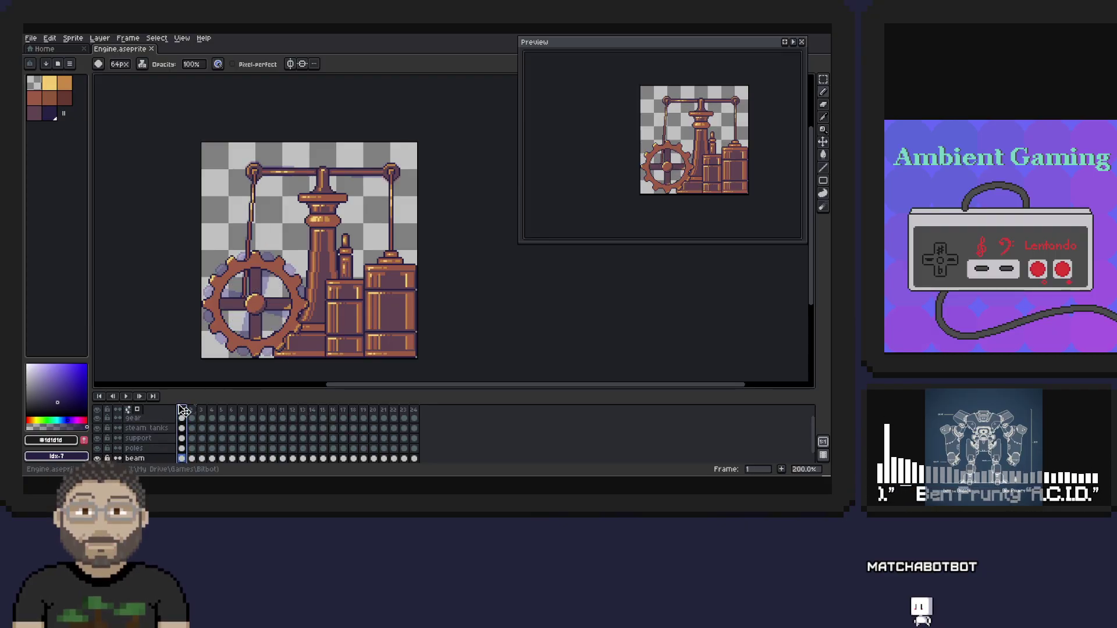
left_click(125, 397)
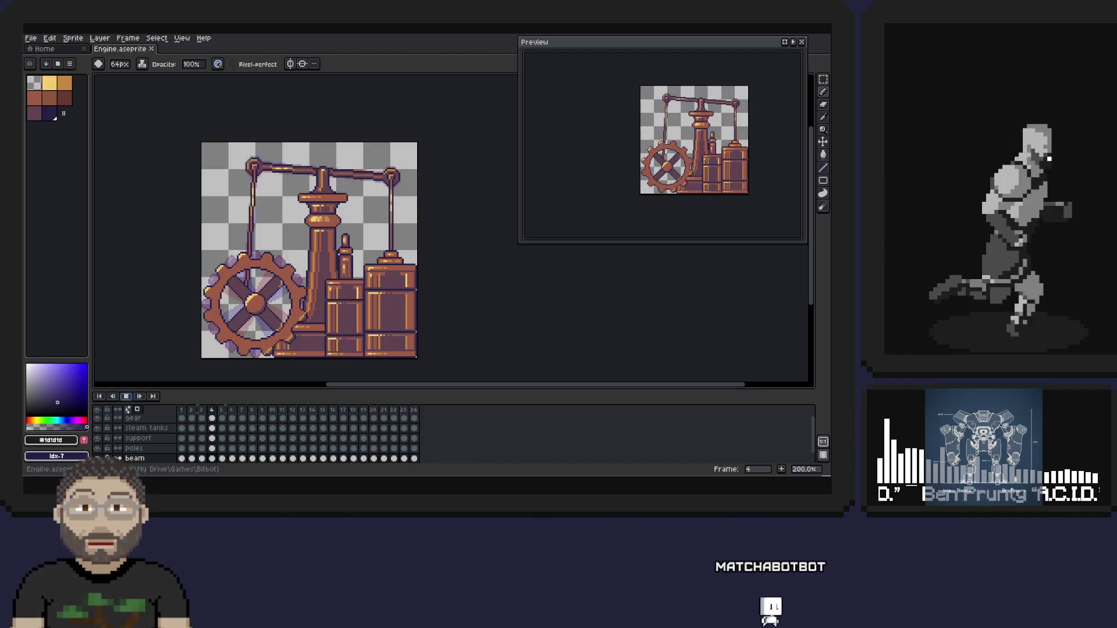
left_click(126, 396)
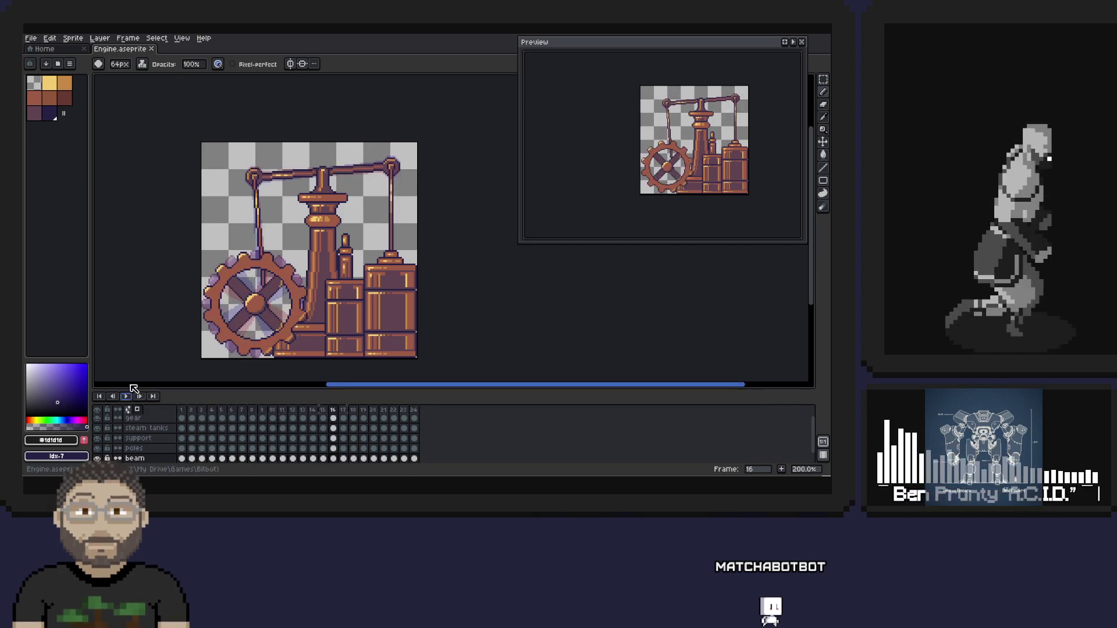
- On frame 1, choose a light grey drawing colour and undo the trial pencil mark
left_click(184, 406)
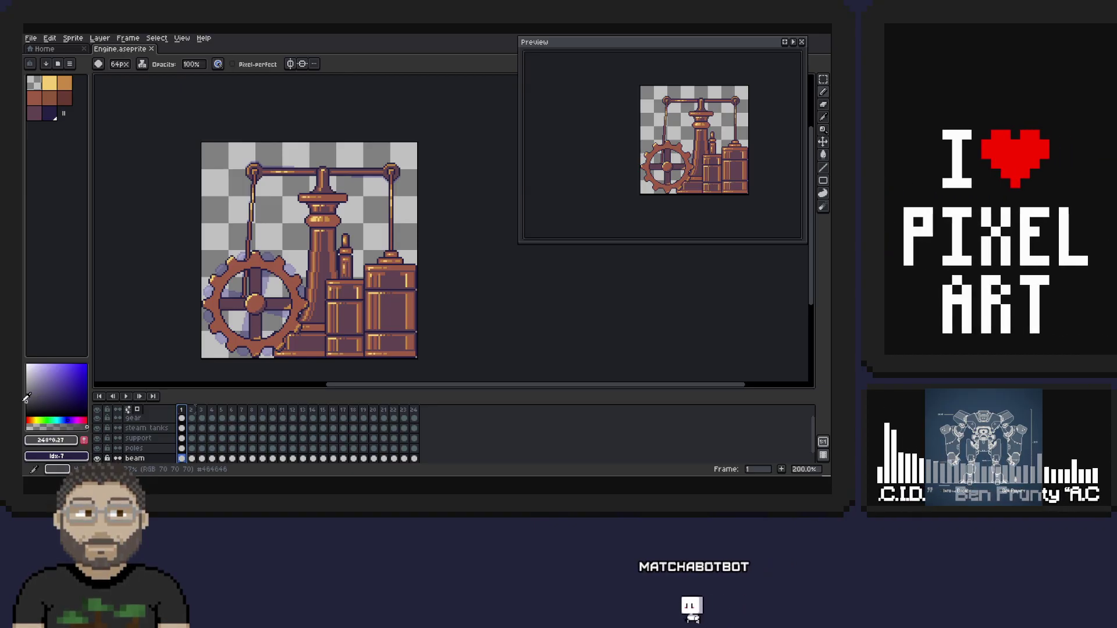
left_click_drag(42, 383, 27, 376)
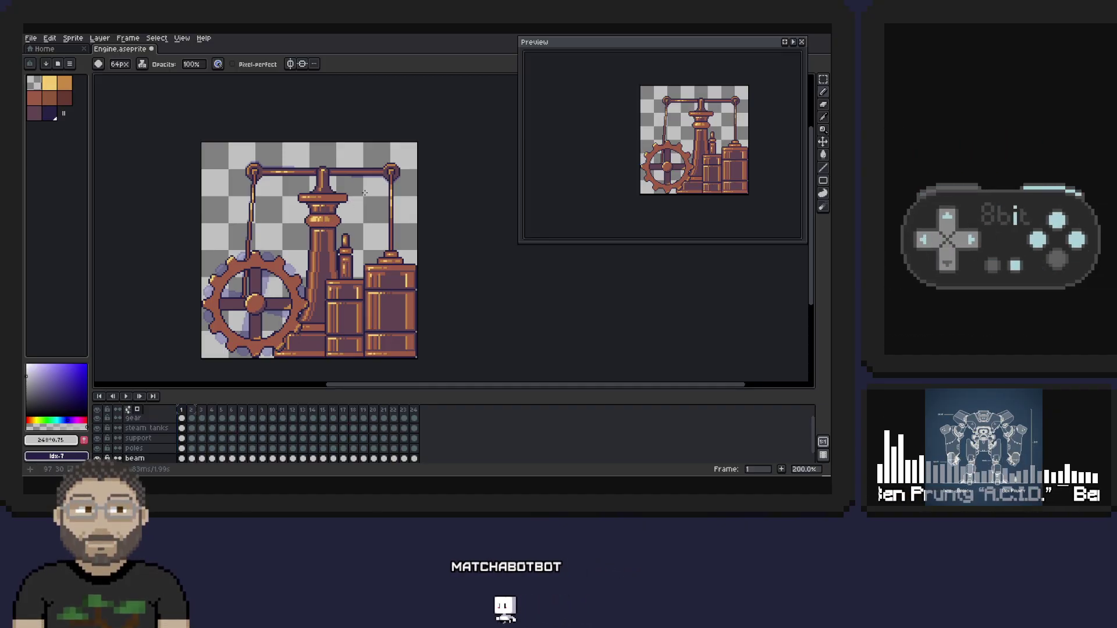
key("ctrl+z")
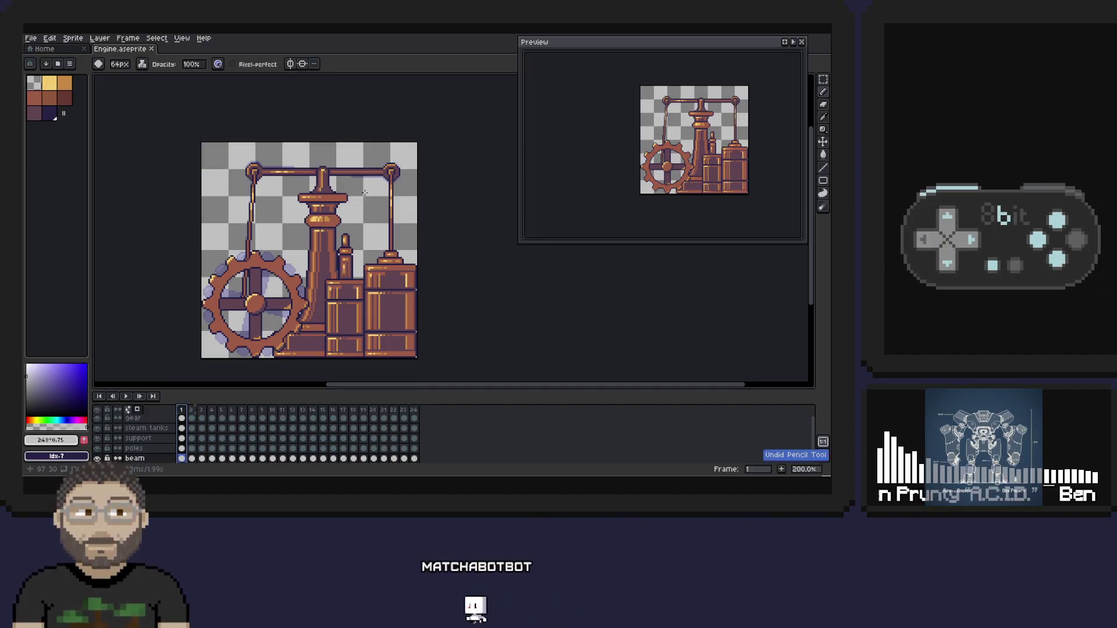
- Add a new layer above the gear layer and name it steam
left_click(181, 419)
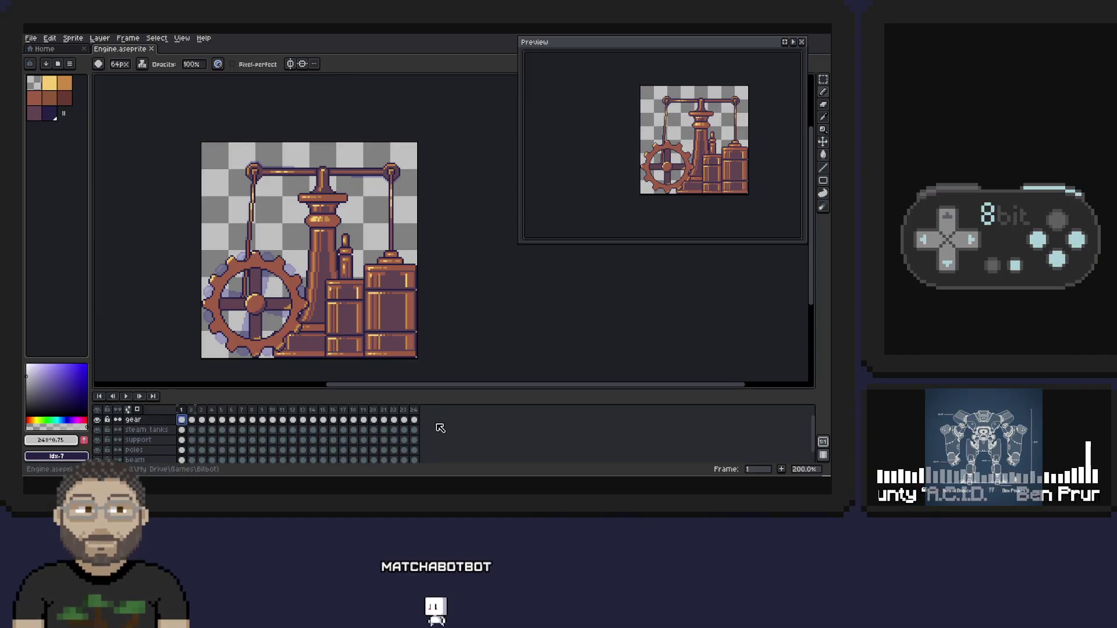
right_click(151, 419)
mouse_move(158, 410)
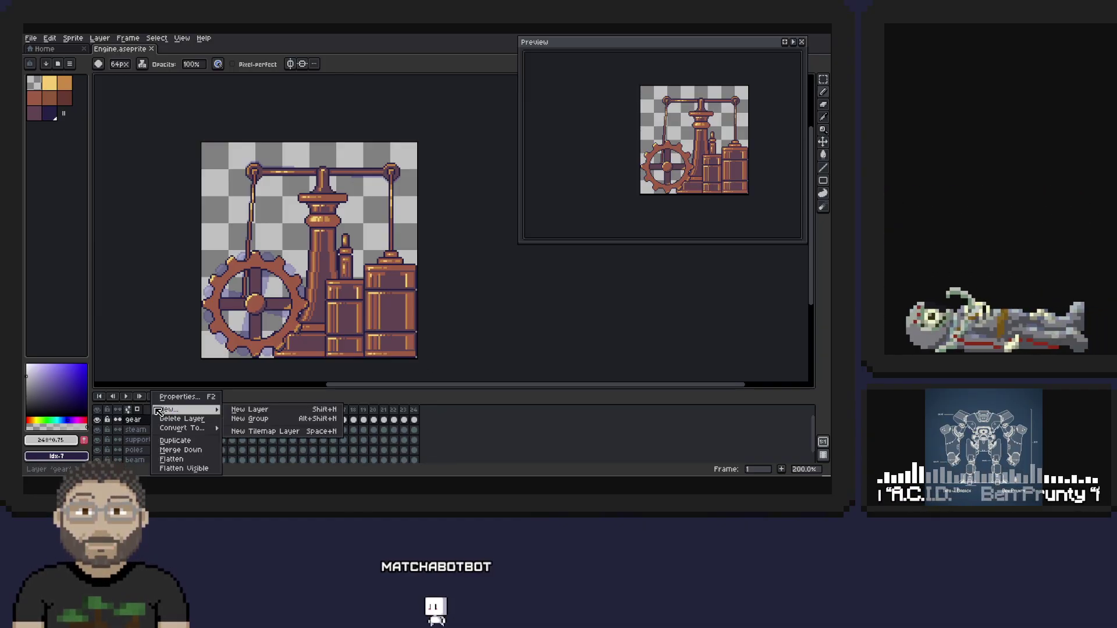
left_click(260, 410)
double_click(155, 420)
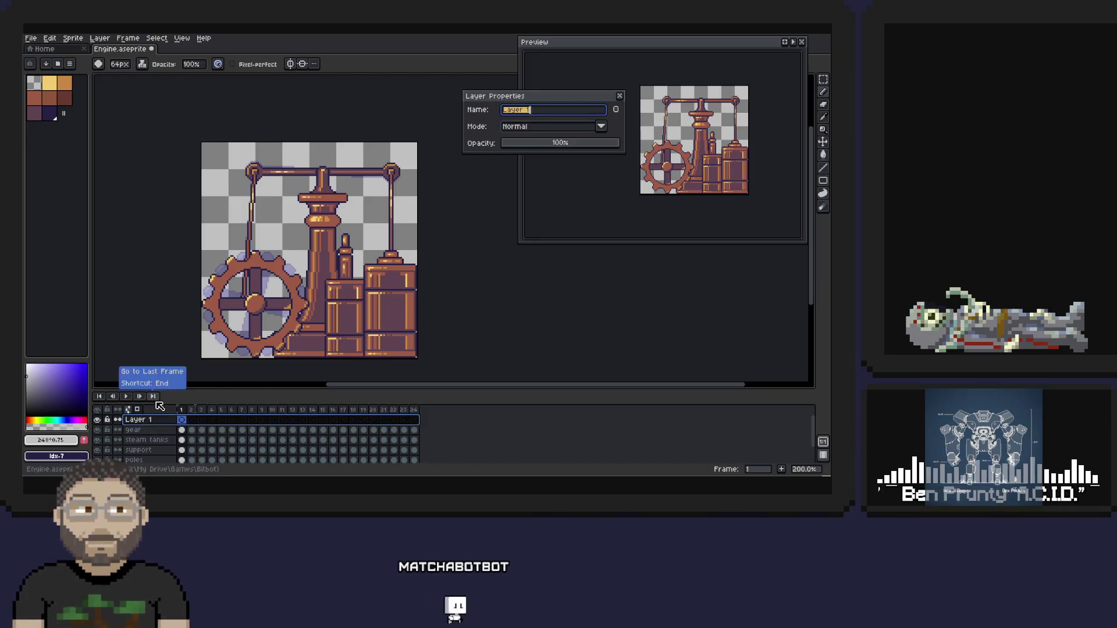
type("steam")
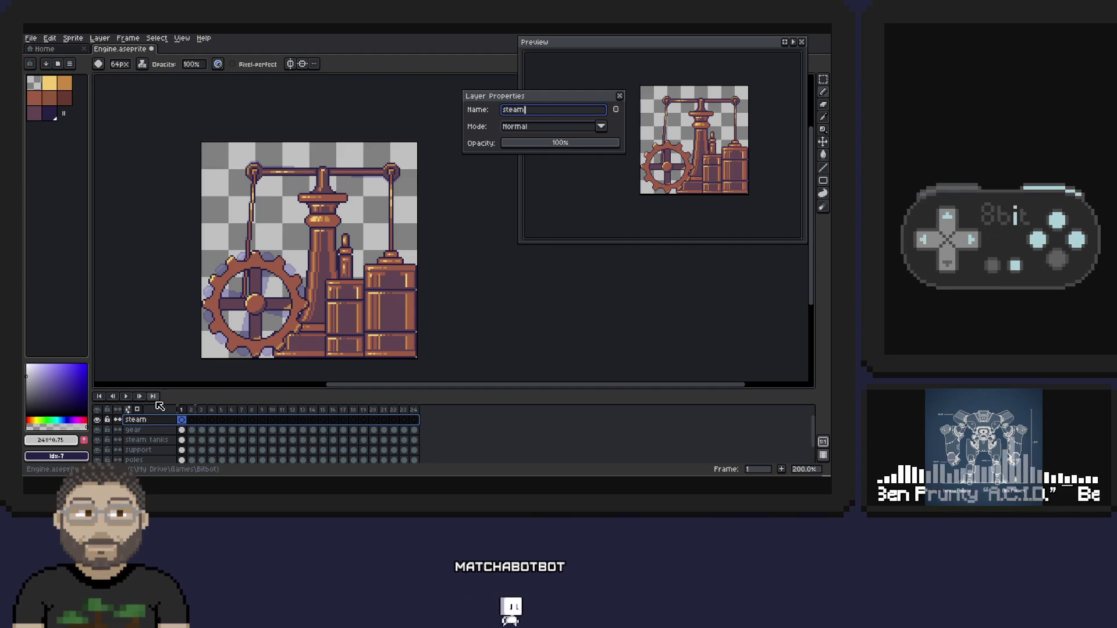
key("Return")
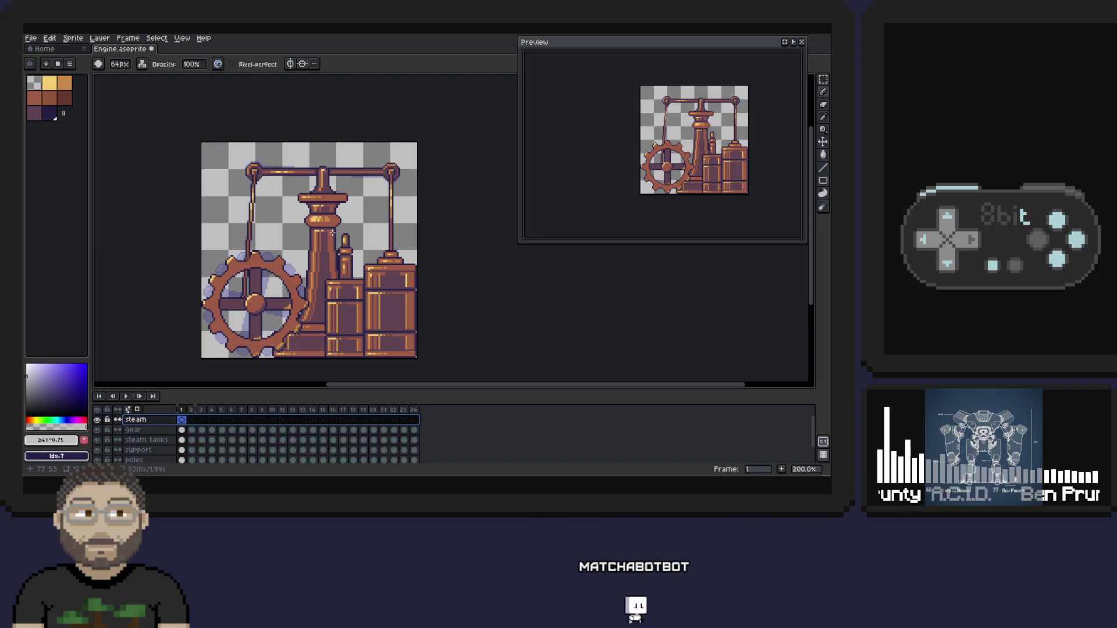
- On frame 1 of the steam layer, pencil a rough light grey puff outline above the small pipe, undoing the stray strokes
left_click(183, 420)
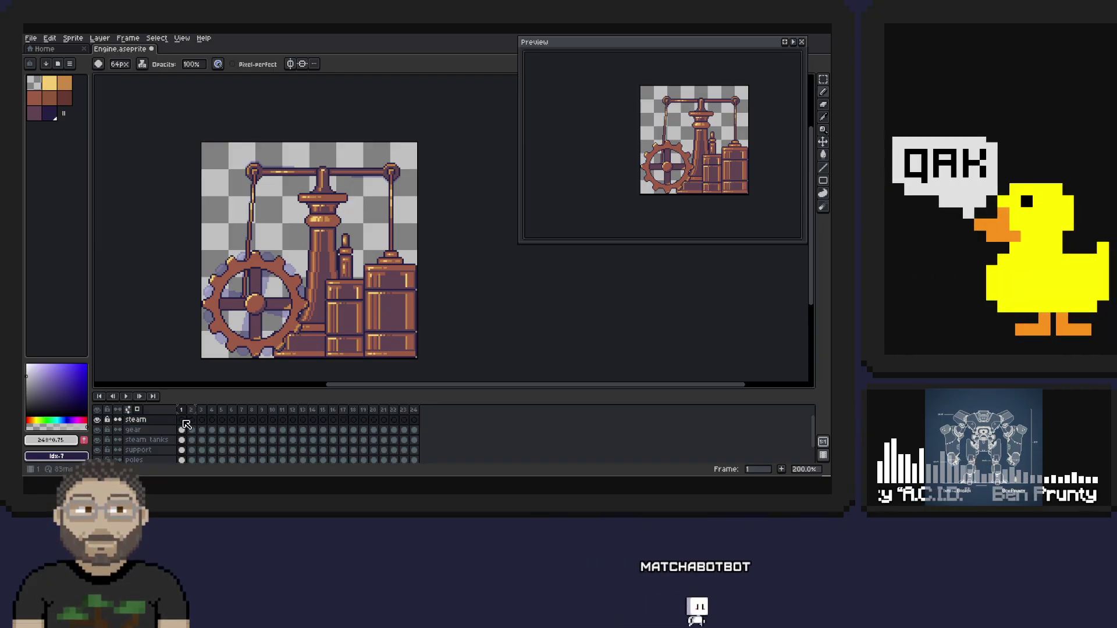
left_click(142, 64)
left_click(182, 73)
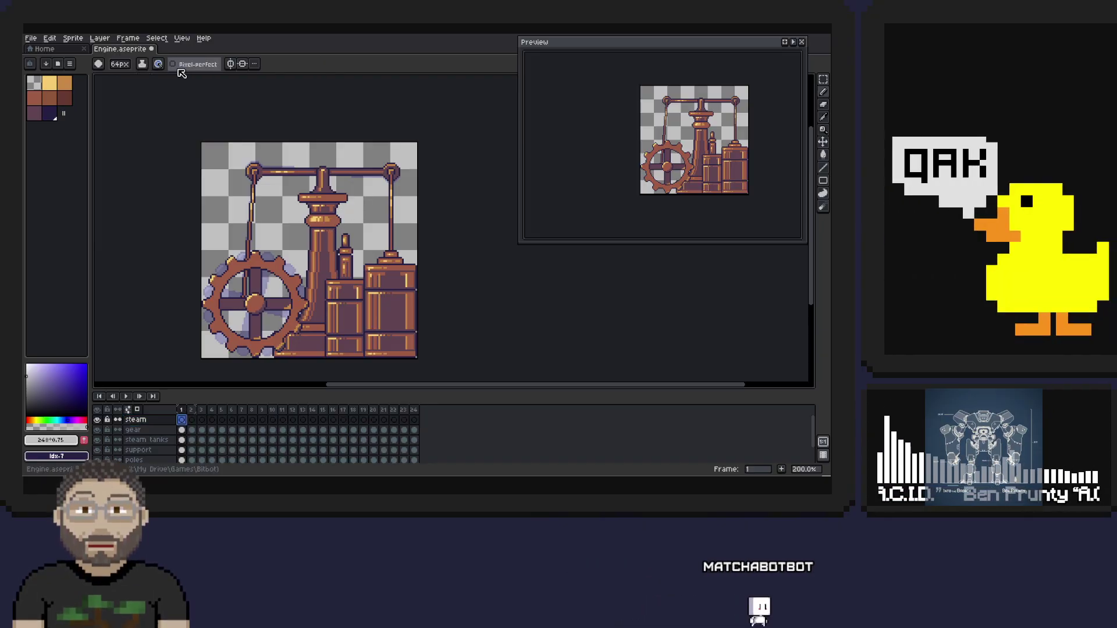
mouse_move(827, 91)
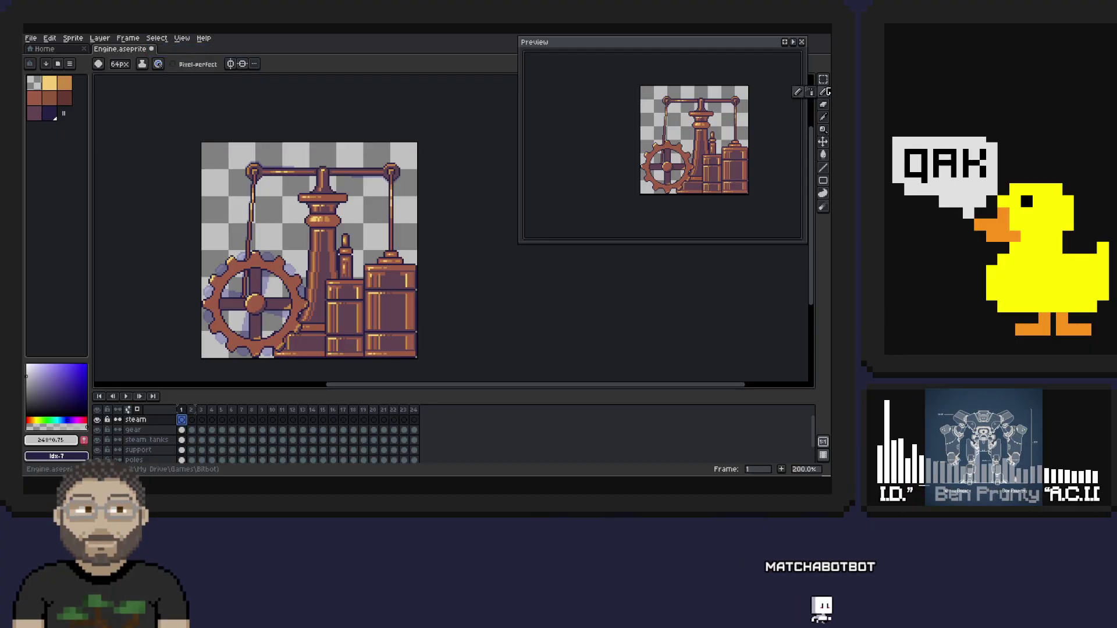
mouse_move(342, 212)
left_mouse_down()
mouse_move(333, 221)
mouse_move(341, 206)
left_mouse_up()
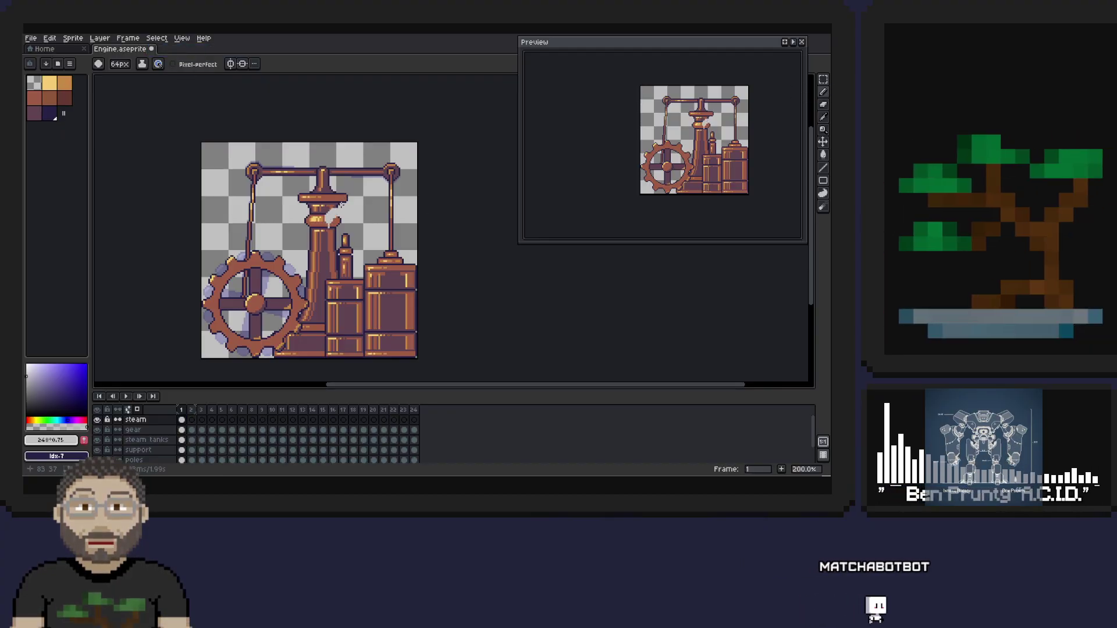
key("ctrl+a")
key("ctrl+z")
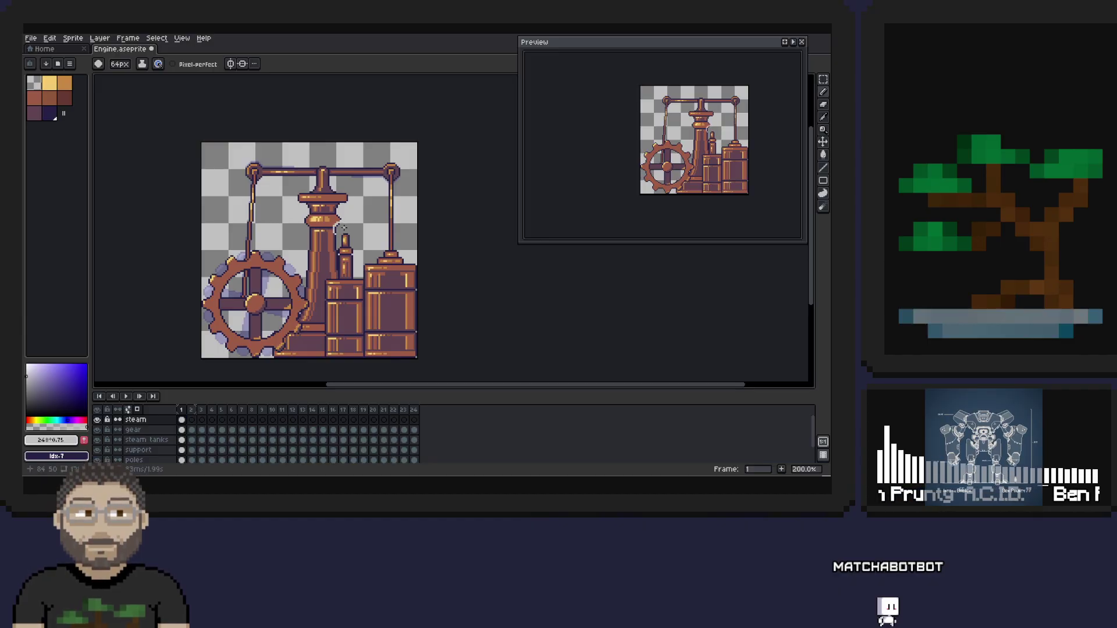
key("ctrl+a")
key("ctrl+z")
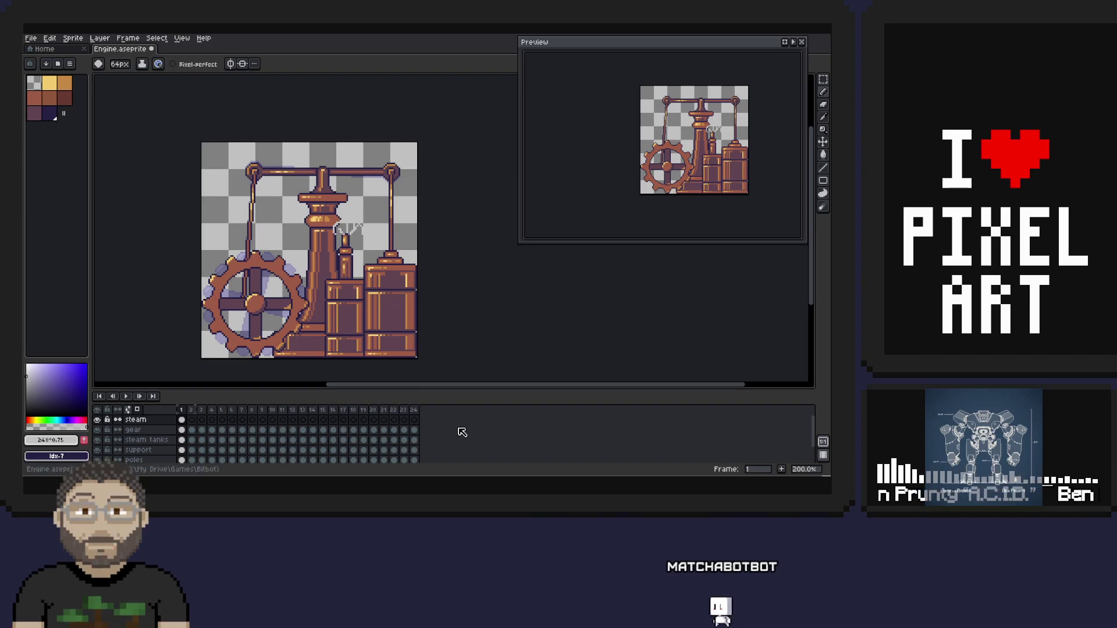
- Add a new layer above the beam layer and move it beneath beam to the bottom of the layer stack
scroll(461, 428, "down", 1)
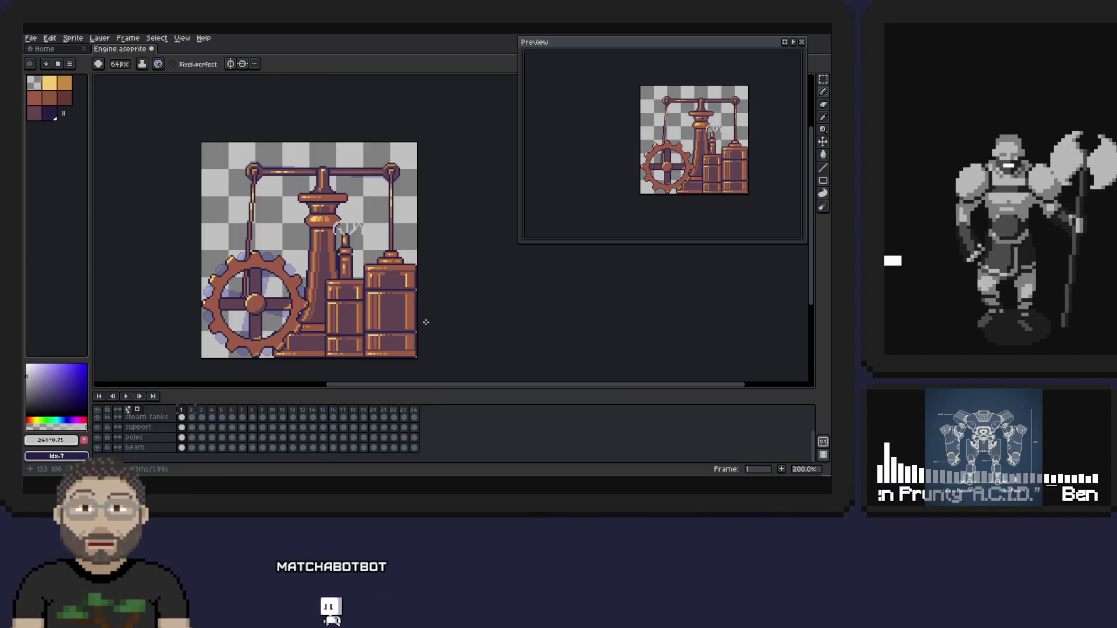
right_click(159, 447)
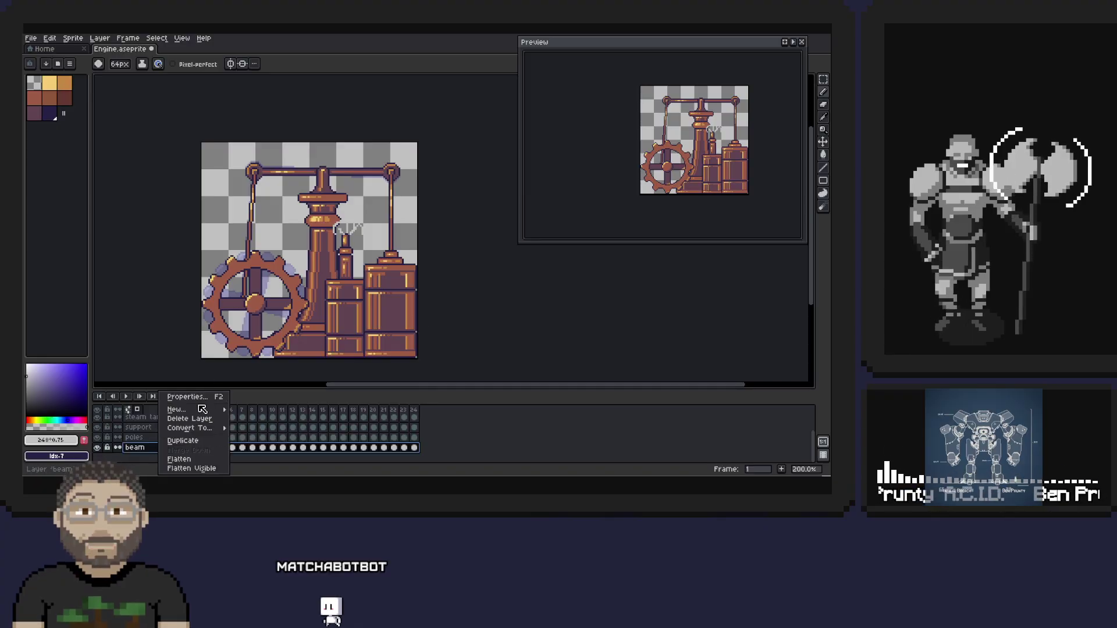
mouse_move(192, 410)
left_click(259, 409)
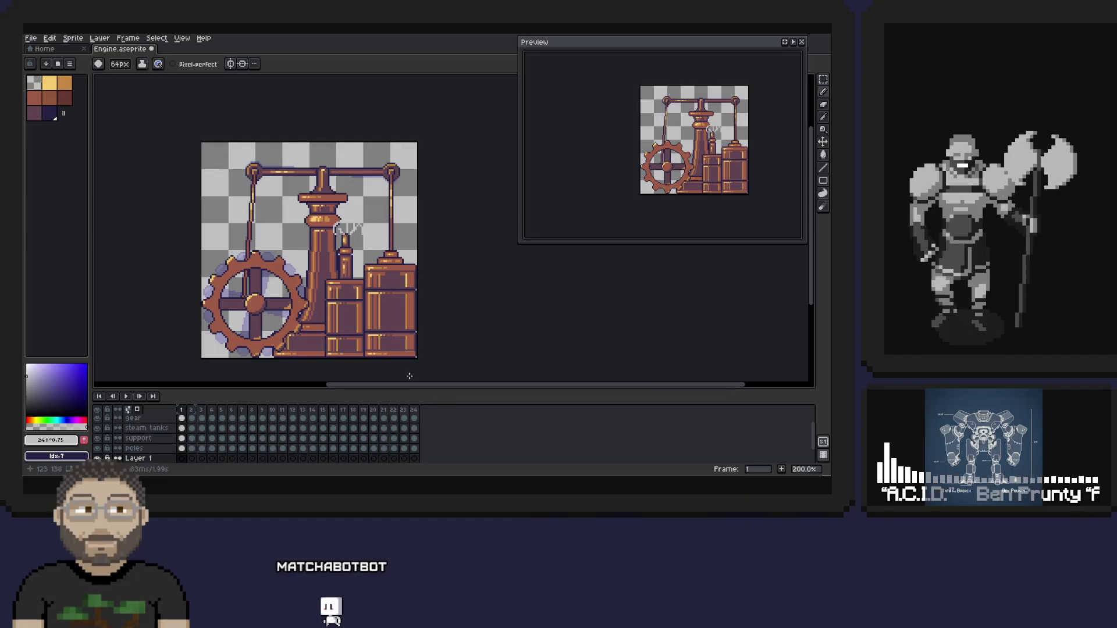
left_click(164, 448)
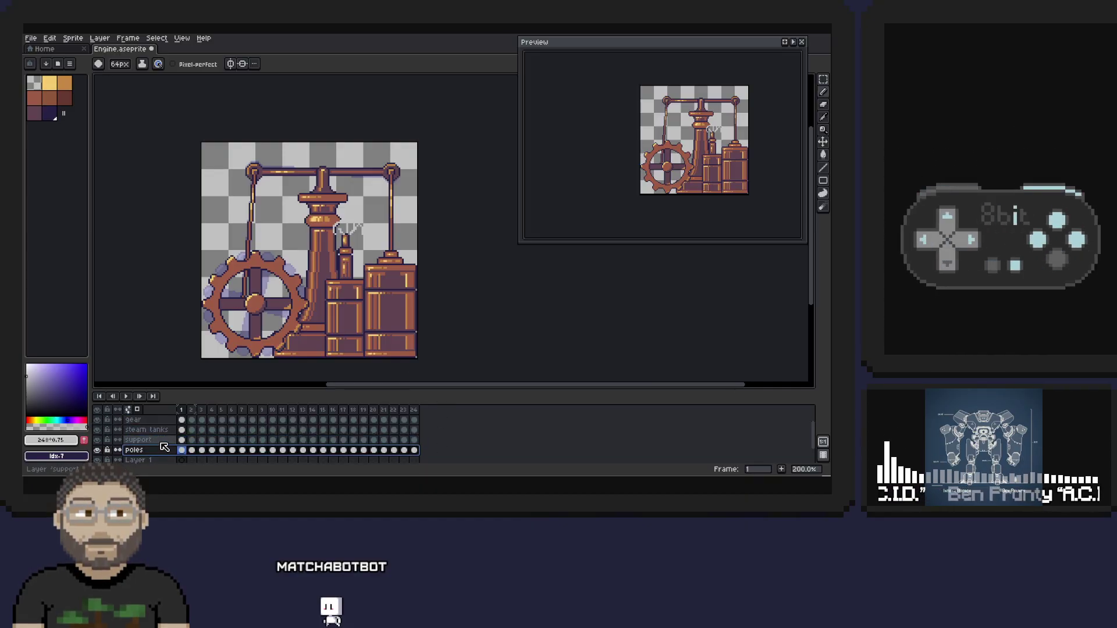
scroll(152, 436, "down", 2)
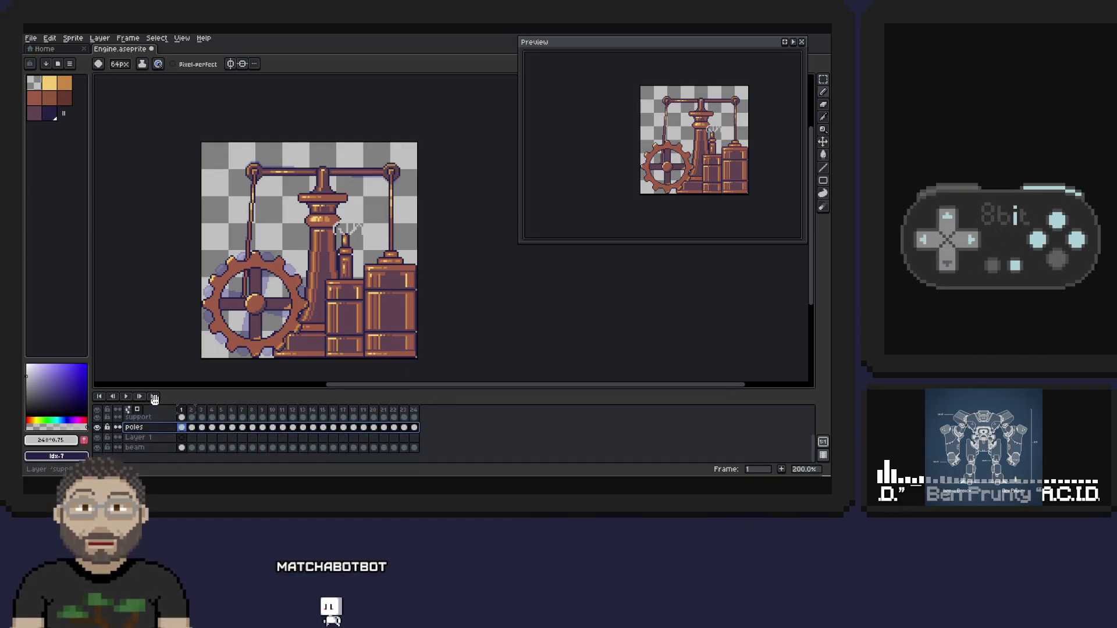
left_click(156, 438)
left_click(156, 448)
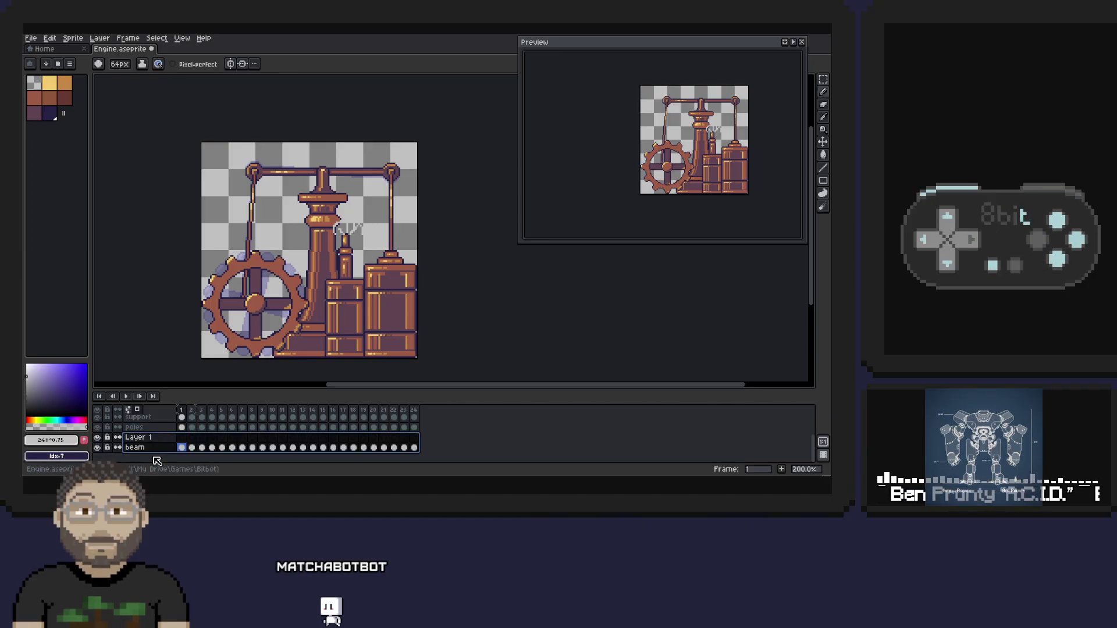
left_click(165, 439)
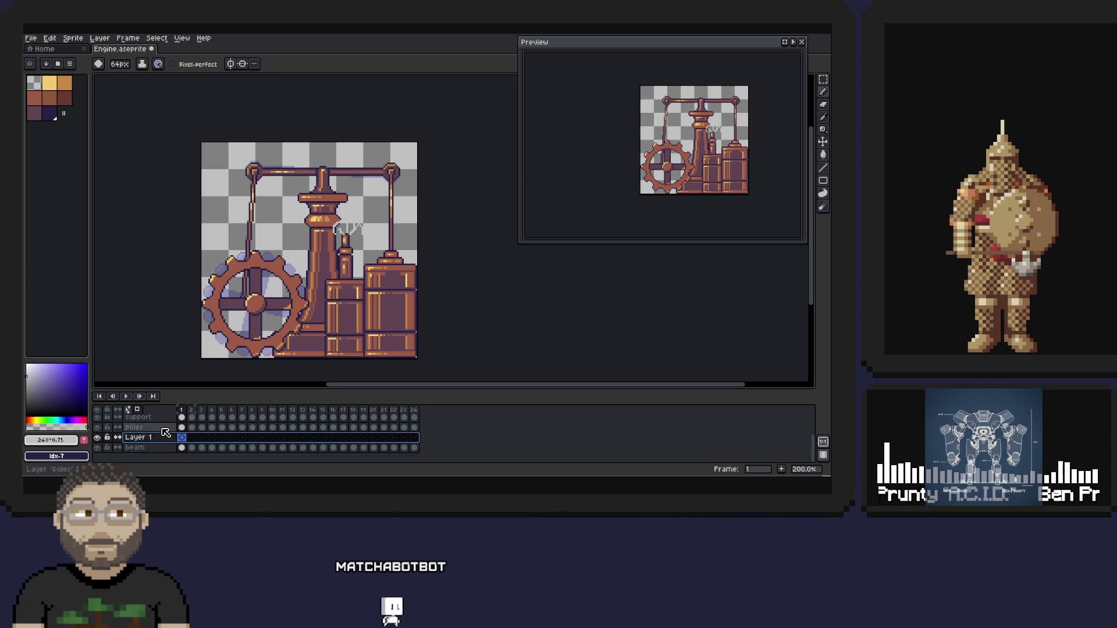
left_click_drag(166, 437, 163, 452)
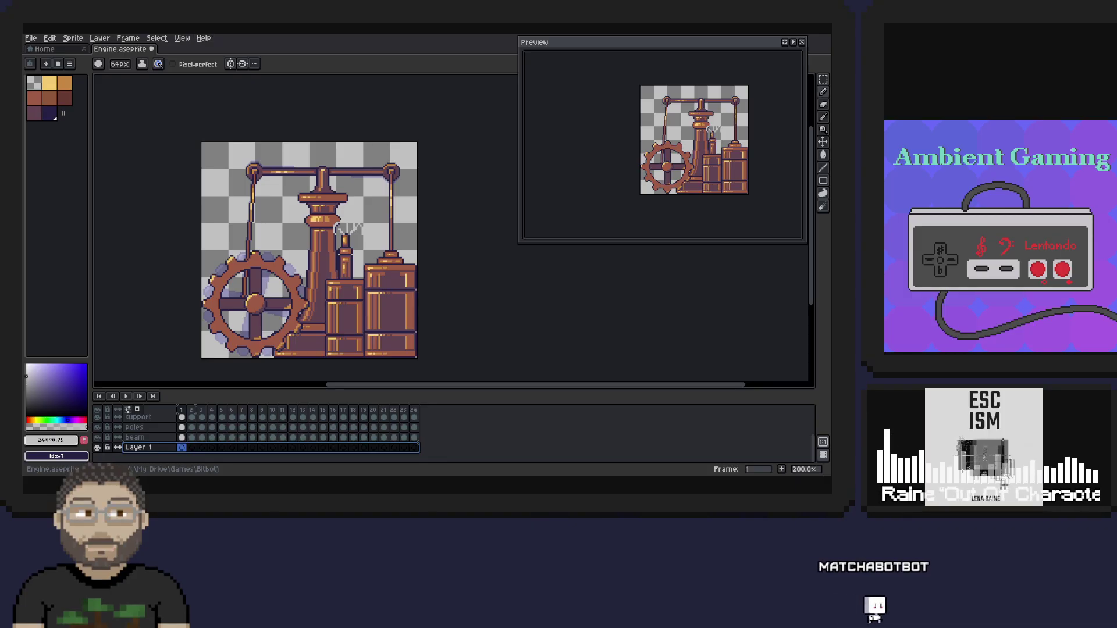
- Name the bottom layer bg color and fill its frame 1 with a near-black grey
double_click(138, 447)
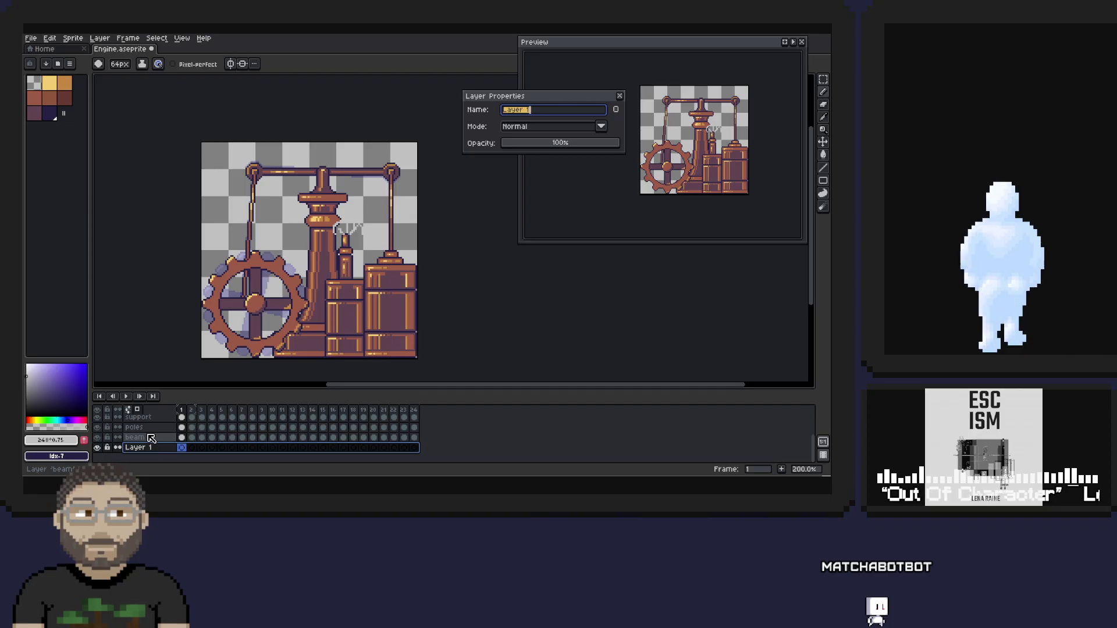
type("bg color")
key("Return")
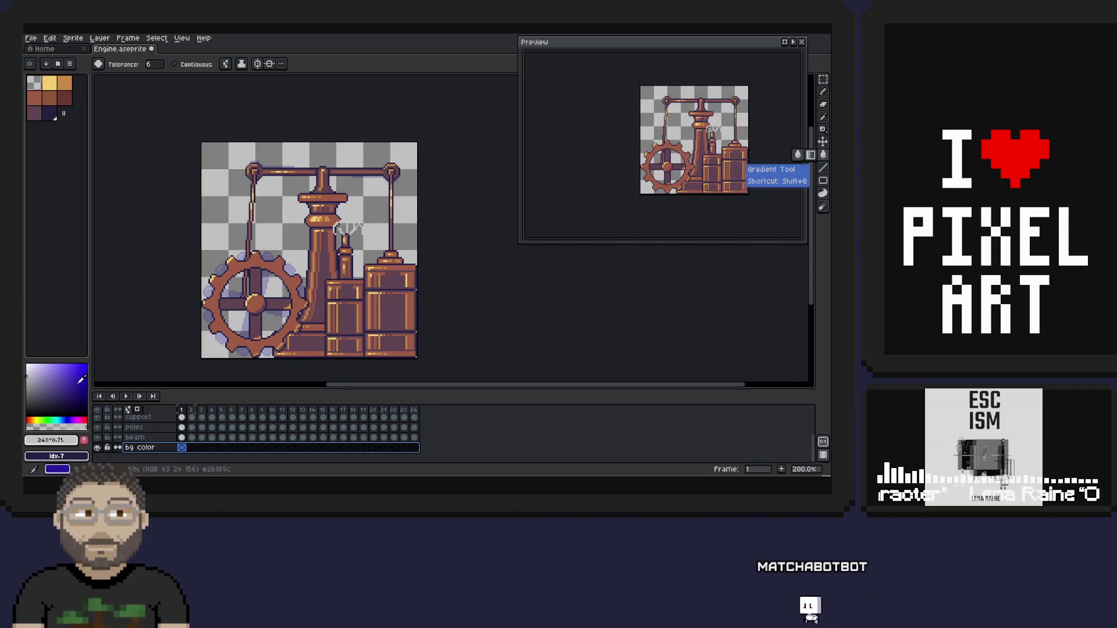
left_click(26, 408)
left_click(286, 280)
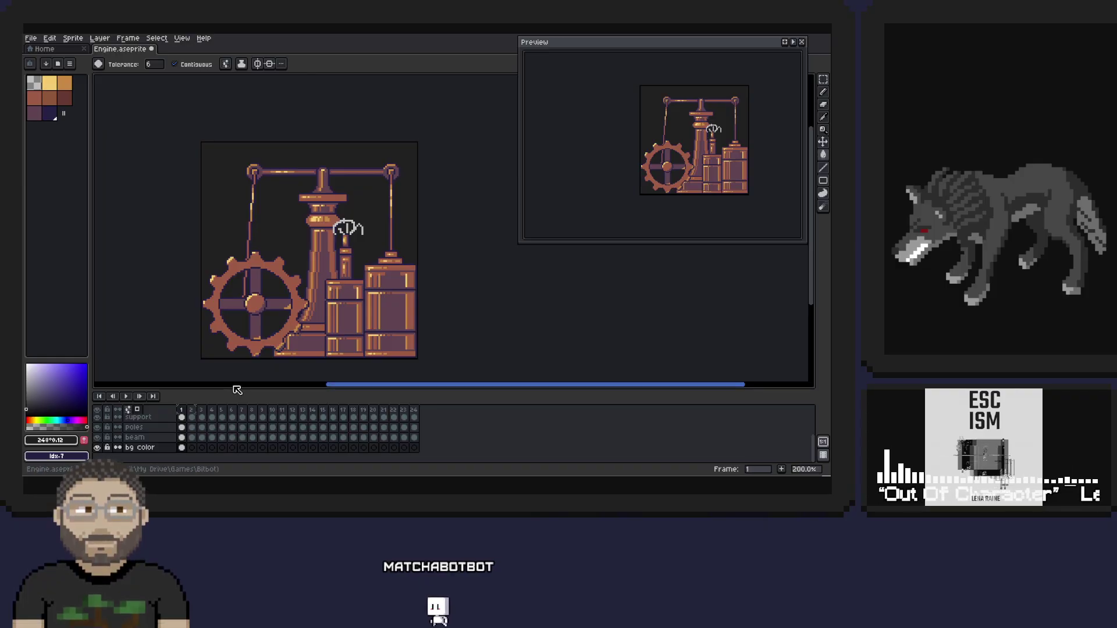
- Return to the steam layer, briefly hide the engine artwork to check the puff outline, and undo the last pencil mark
scroll(153, 454, "up", 3)
left_click(146, 419)
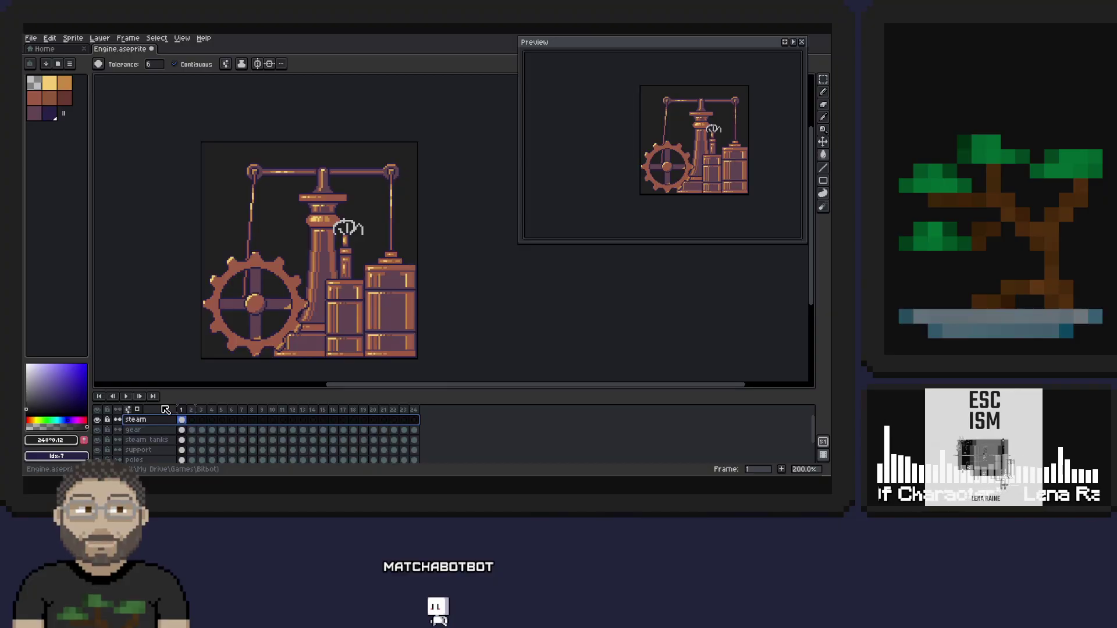
key("ctrl+shift+h")
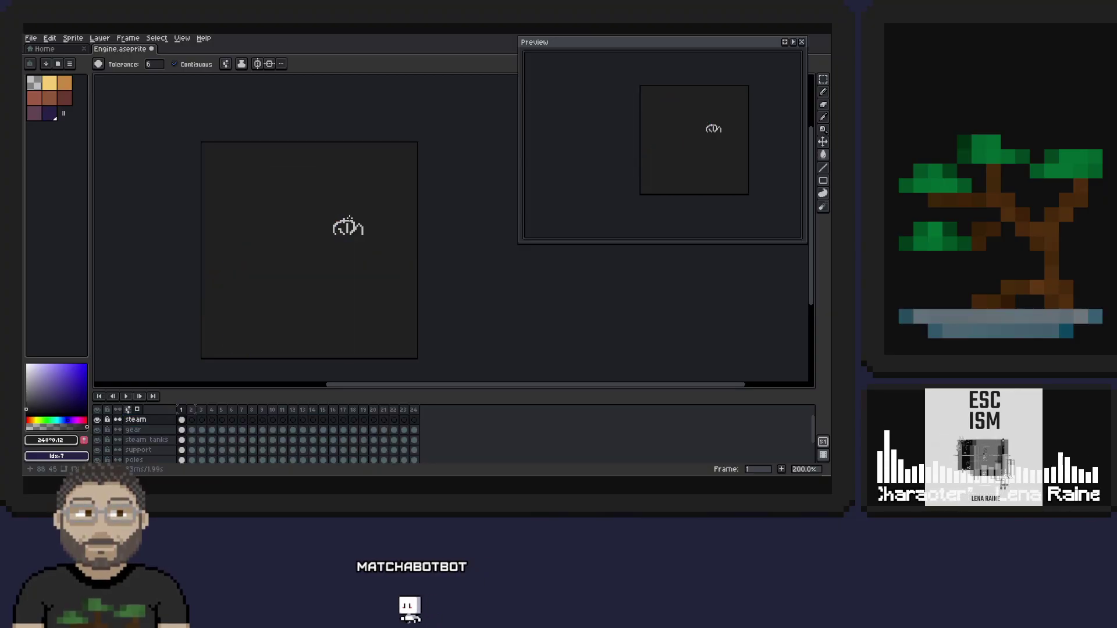
key("ctrl+shift+h")
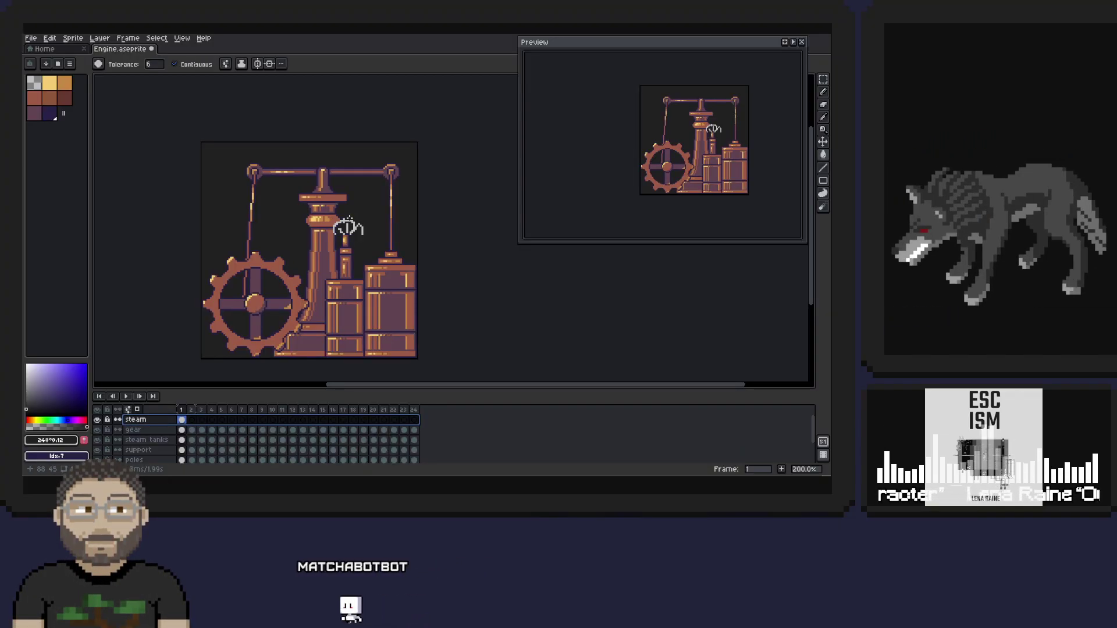
left_click(823, 92)
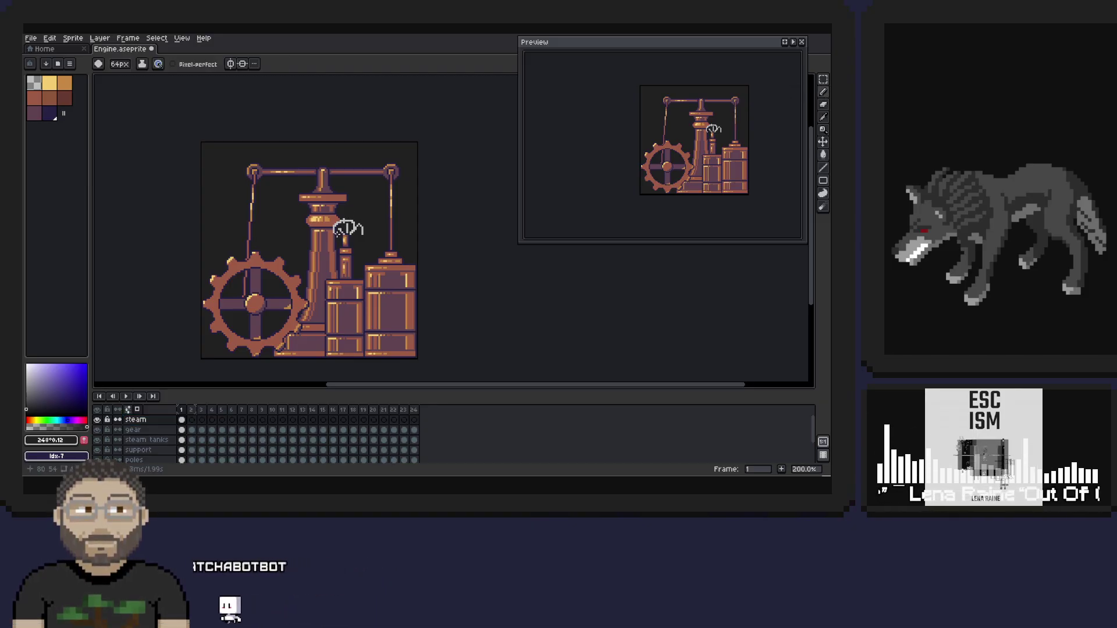
key("ctrl+z")
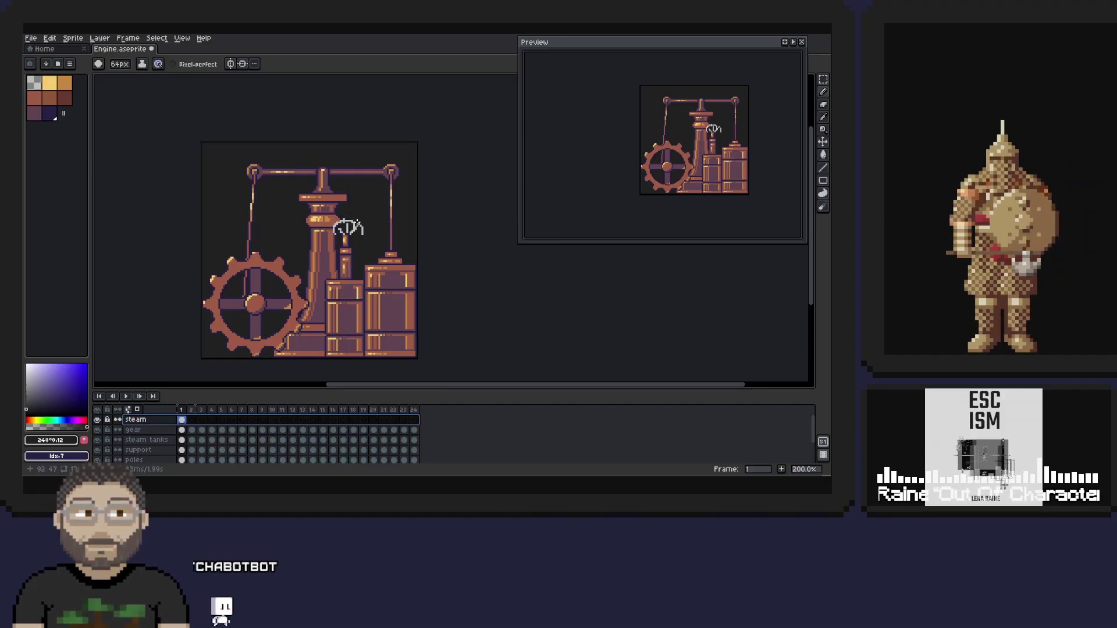
- Sample the light grey from the puff outline and try pencilling its right lobe closed, undoing and redoing strokes to compare
scroll(351, 230, "up", 2)
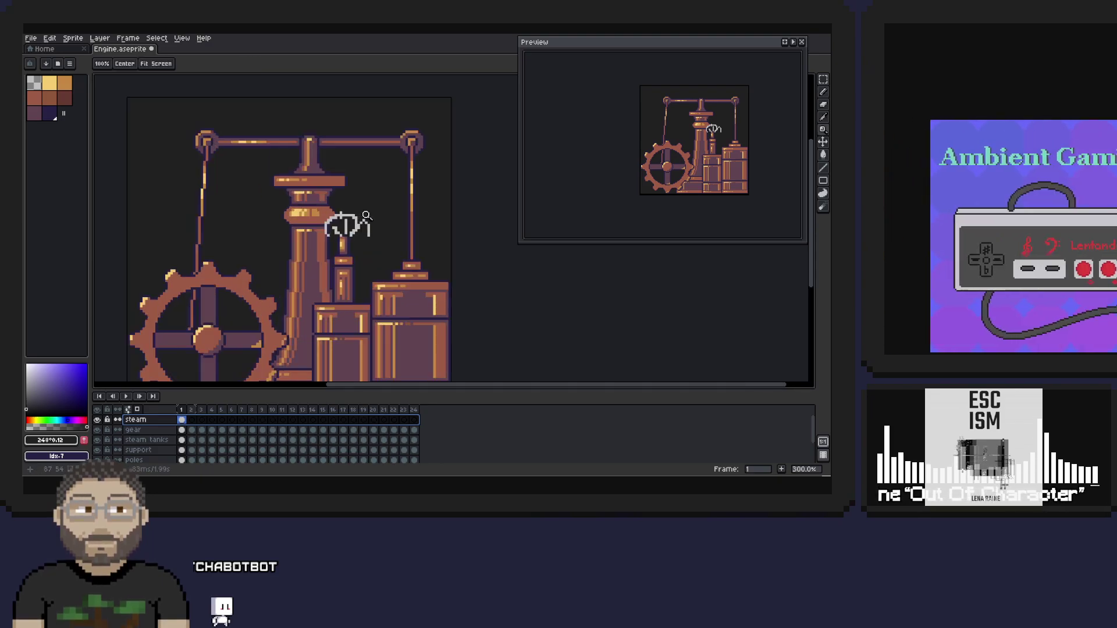
key("alt")
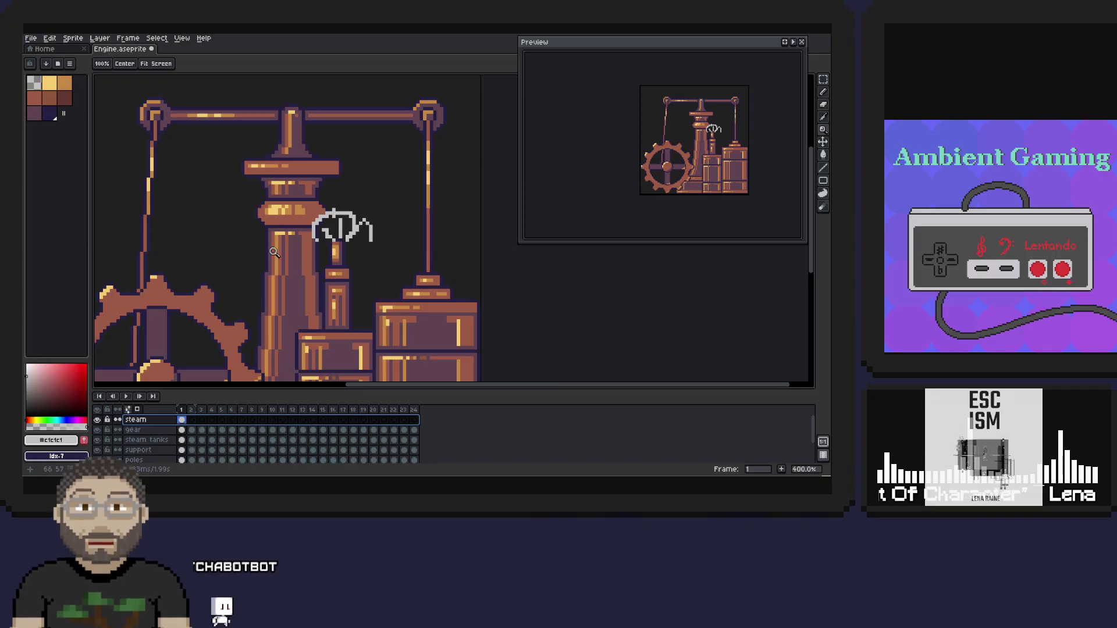
key("b")
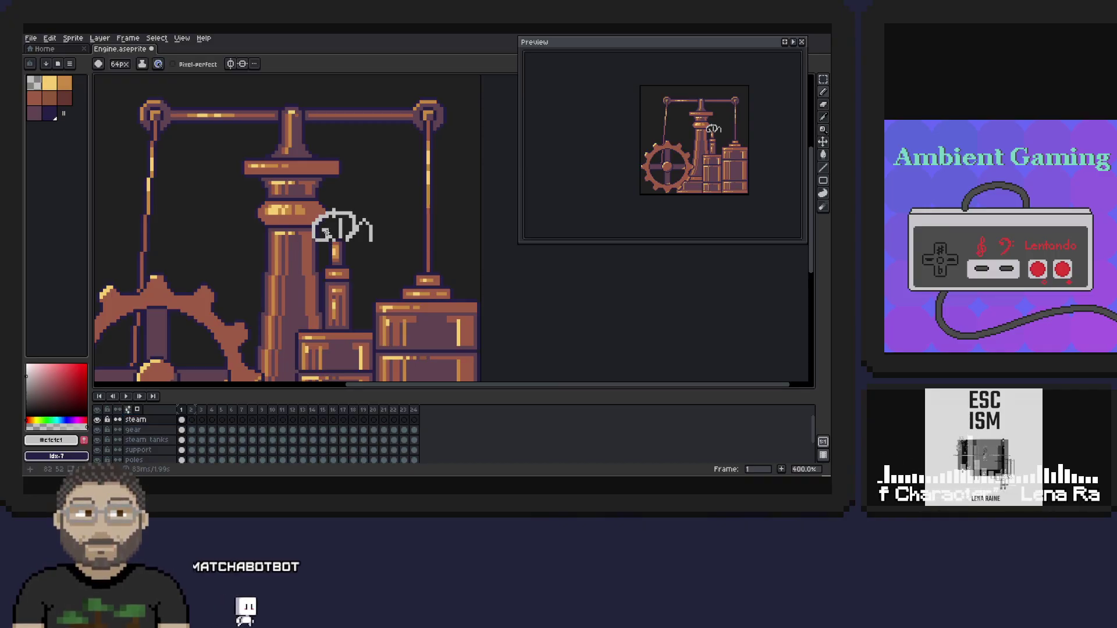
mouse_move(362, 221)
left_mouse_down()
mouse_move(368, 235)
mouse_move(365, 217)
left_mouse_up()
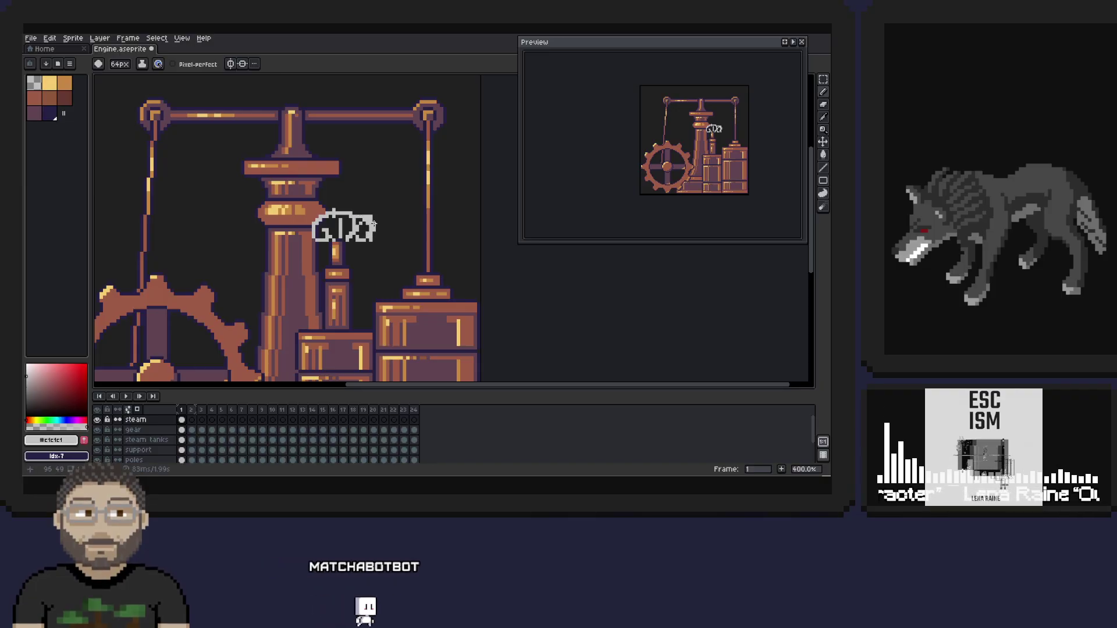
key("ctrl+z")
key("ctrl+z")
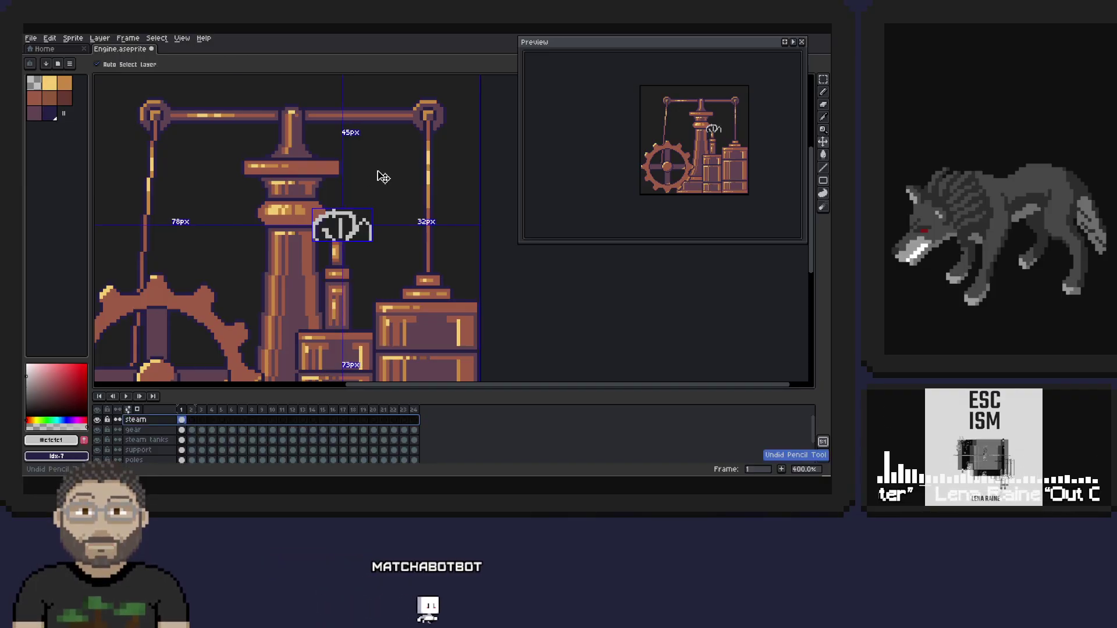
key("ctrl+y")
key("ctrl+z")
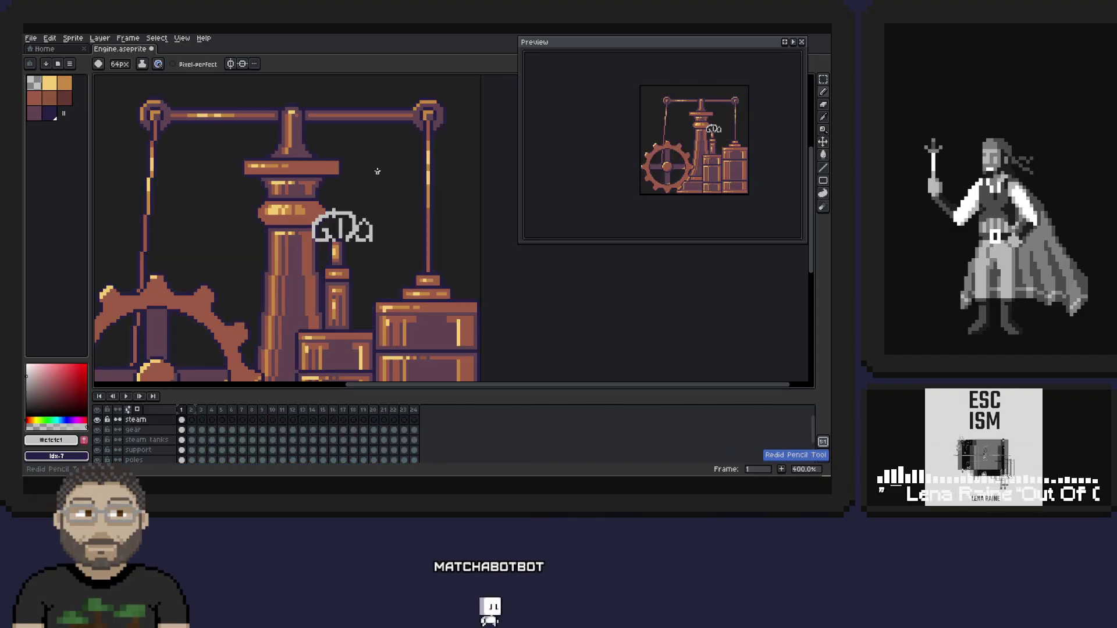
- Erase the puff's right lobe and stray left-hand pixels, leaving a narrower rounded outline above the small pipe
key("e")
mouse_move(362, 229)
left_mouse_down()
mouse_move(361, 242)
mouse_move(366, 217)
mouse_move(313, 227)
left_mouse_up()
key("b")
key("e")
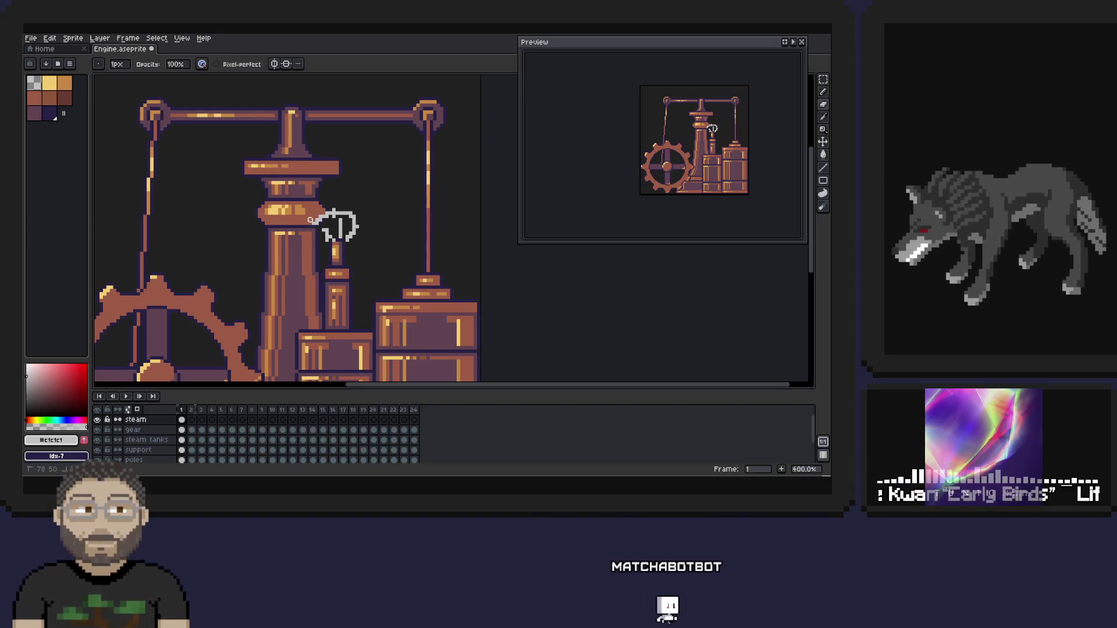
key("b")
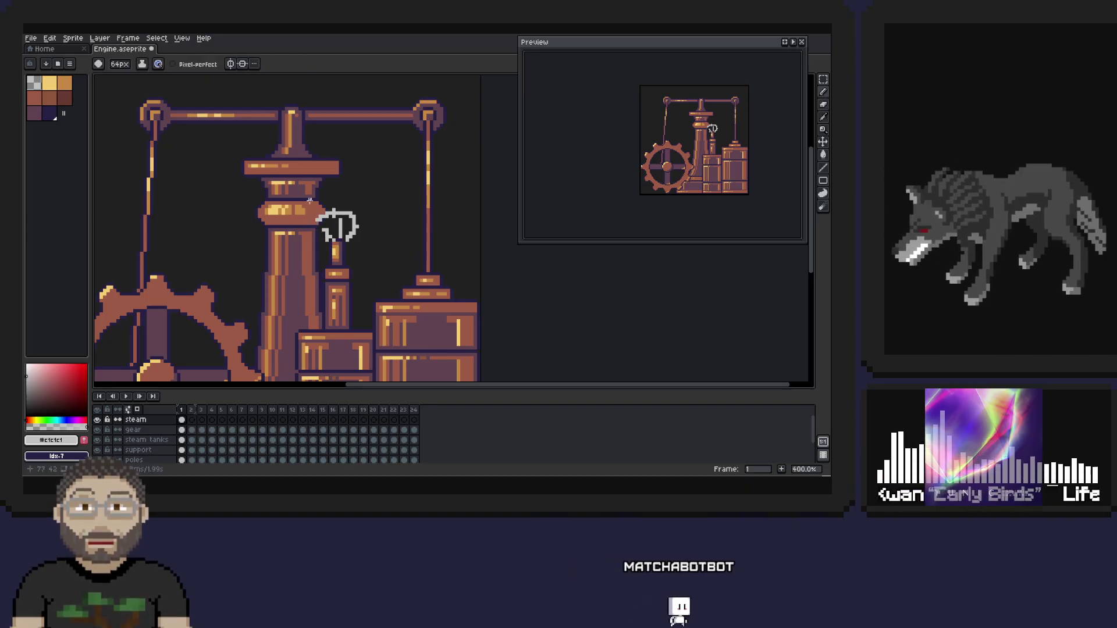
- Fill the puff solid light grey with the pencil and build up a rounded bump on its upper right
left_click(341, 218)
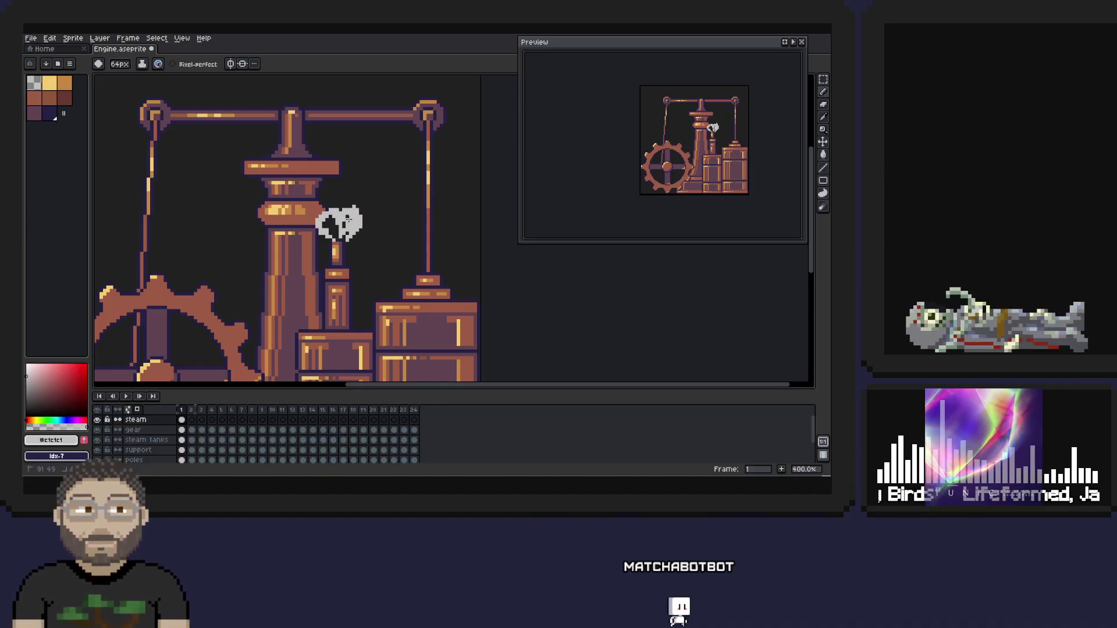
left_click(332, 217)
key("ctrl+z")
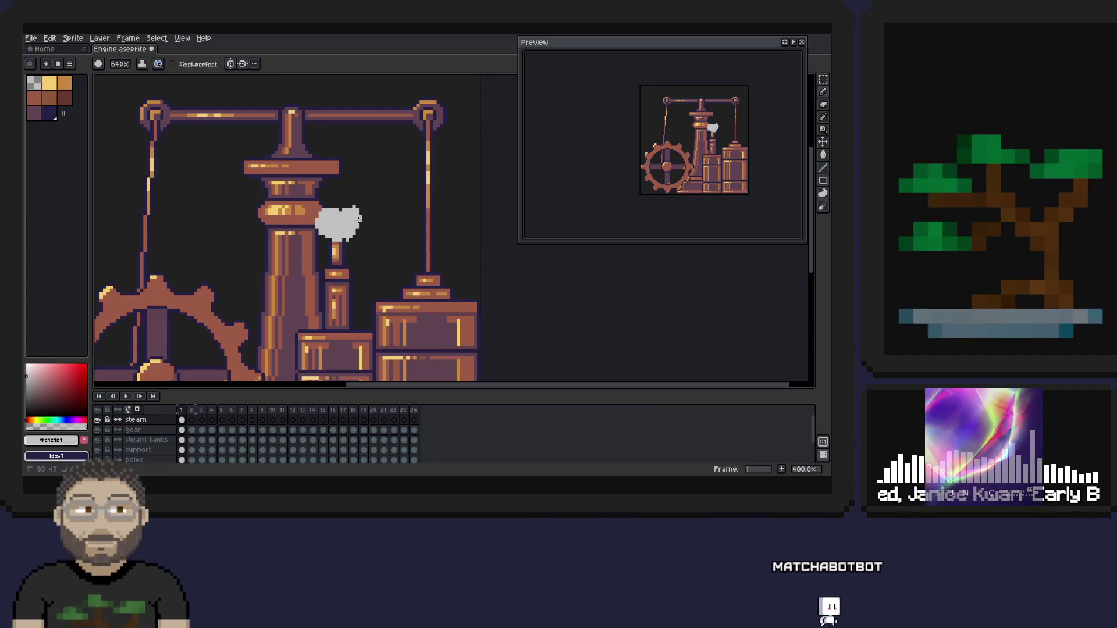
left_click_drag(356, 210, 348, 217)
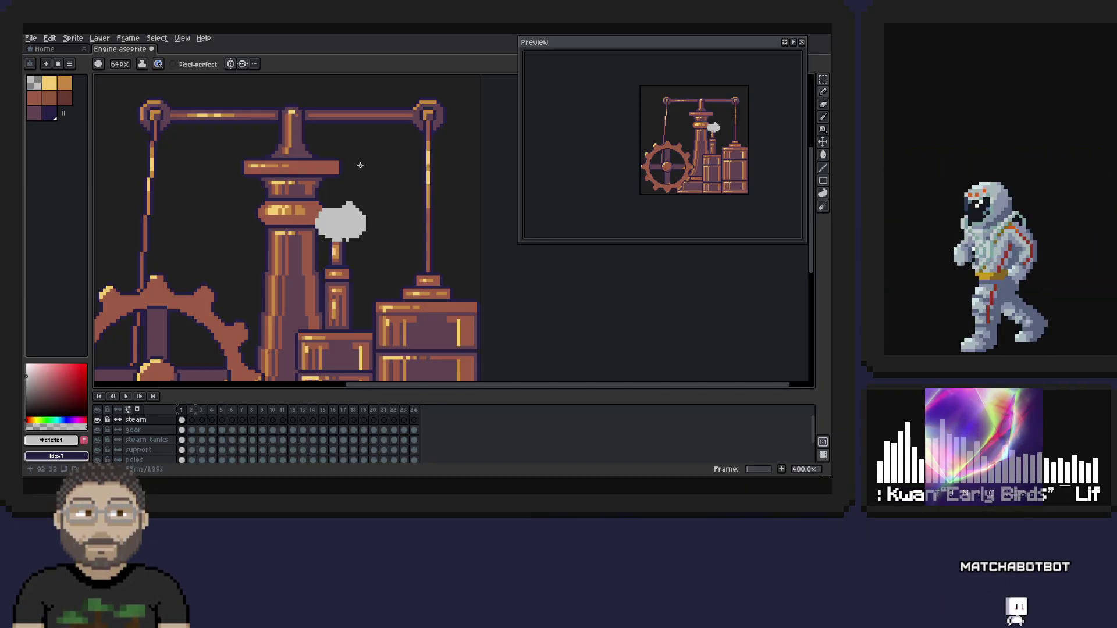
- Erase the puff's lower right edge so it tapers toward the pipe, and pencil out its upper left lobe
key("e")
mouse_move(366, 225)
left_mouse_down()
mouse_move(347, 243)
mouse_move(377, 210)
mouse_move(341, 247)
mouse_move(398, 196)
mouse_move(354, 237)
left_mouse_up()
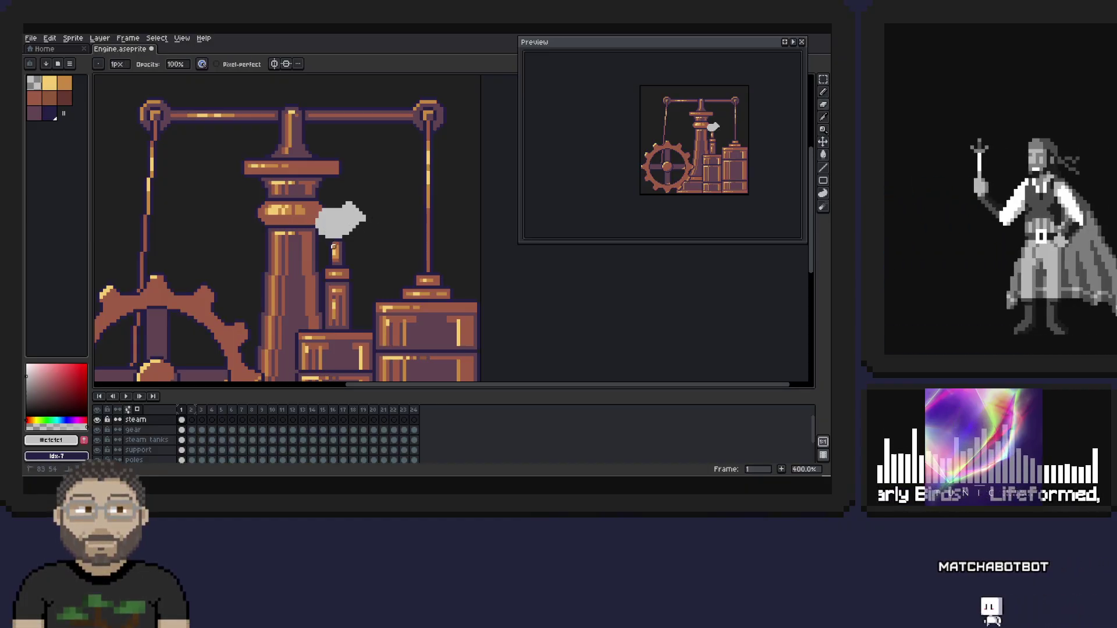
key("b")
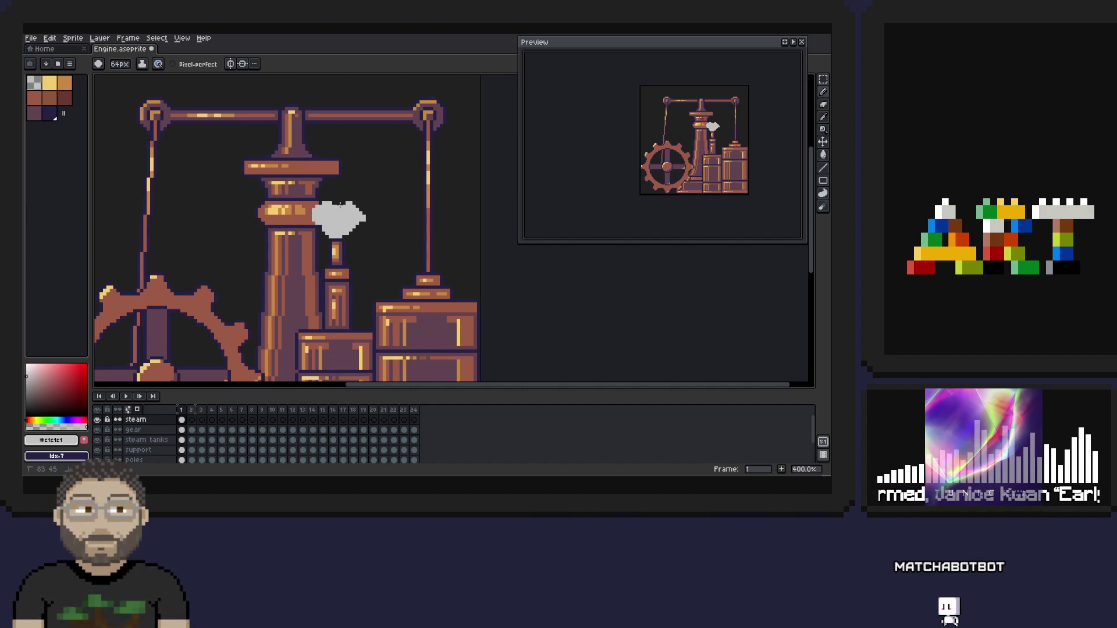
- Undo the stroke on the puff's right side, turn off pressure control of the brush size, and set the brush to 1 px
left_click_drag(356, 204, 361, 215)
key("ctrl+z")
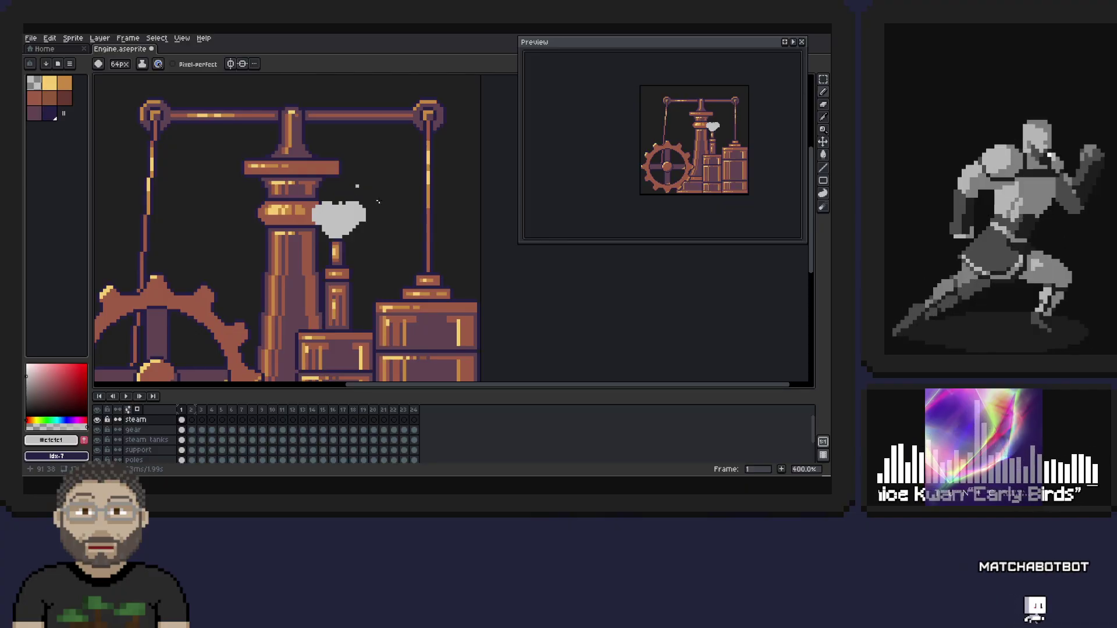
key("b")
key("e")
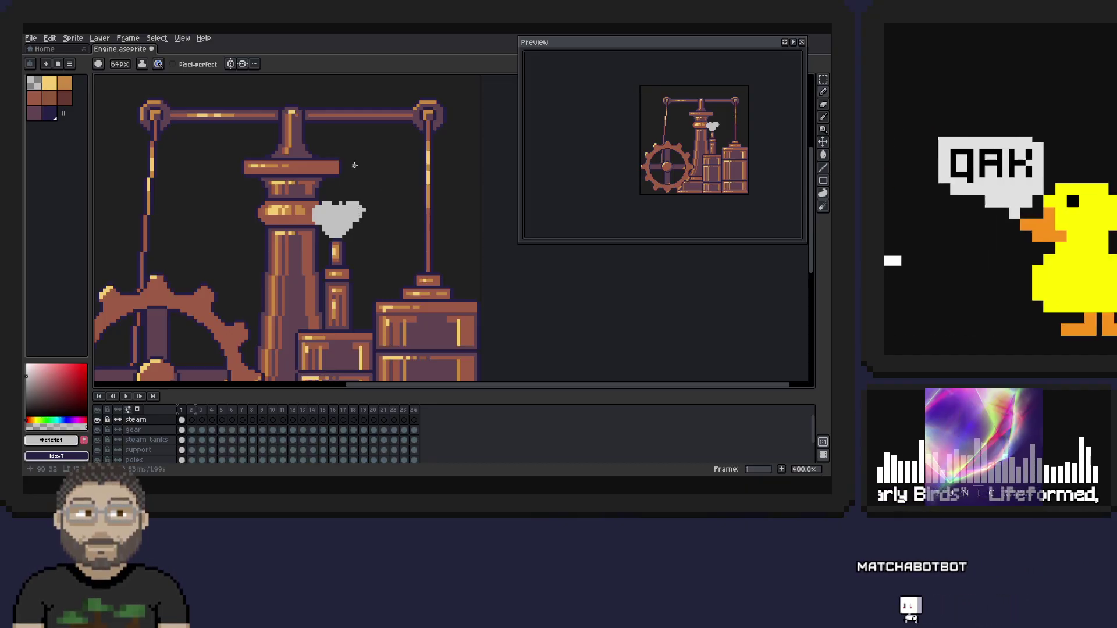
left_click(160, 64)
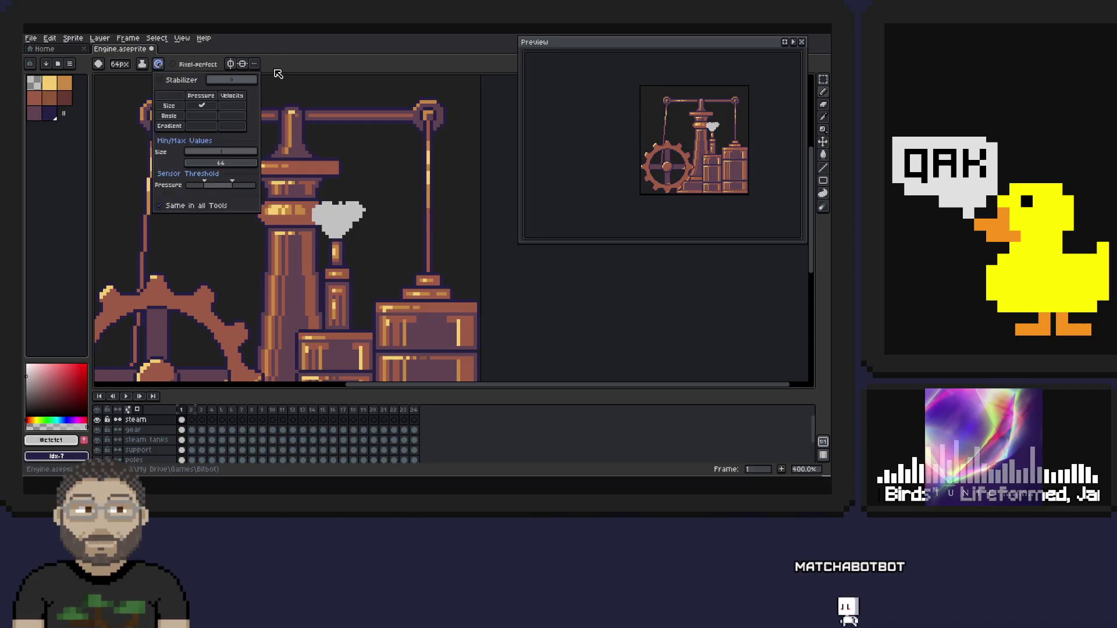
left_click(201, 105)
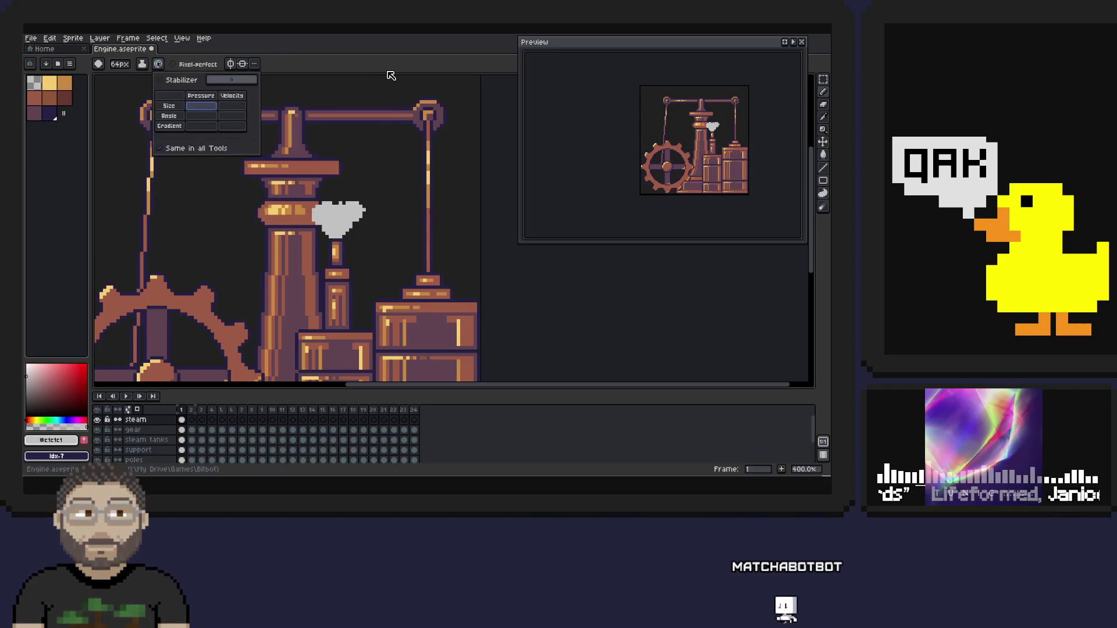
left_click(129, 67)
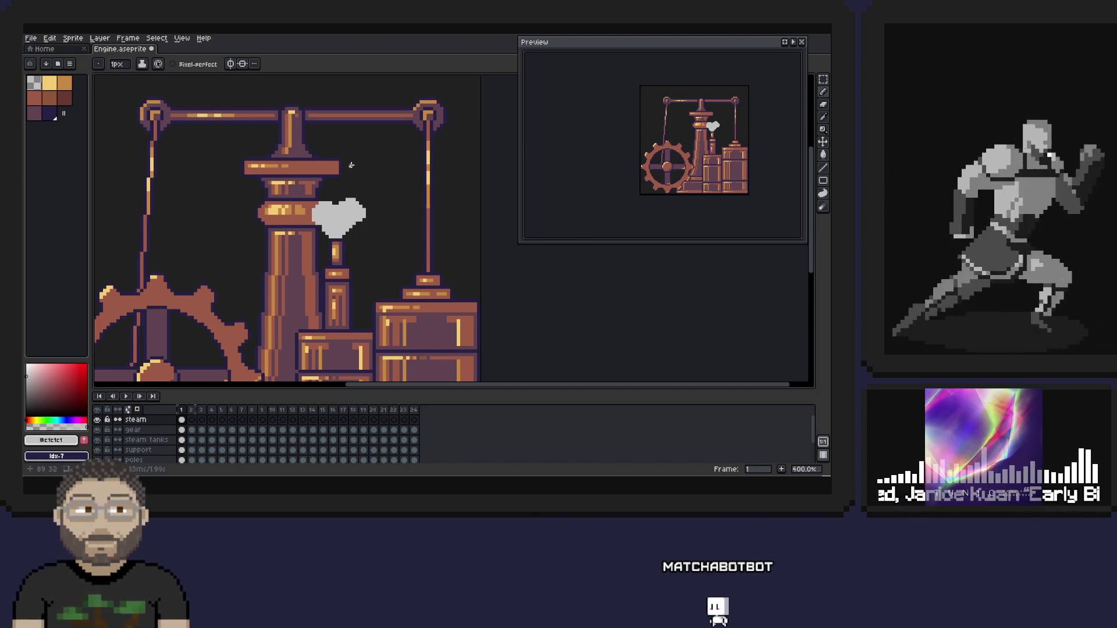
- Add the light grey #c1c1c1 to the palette, shade the puff's lower centre in a darker grey, and touch up its right lobe
left_click(85, 440)
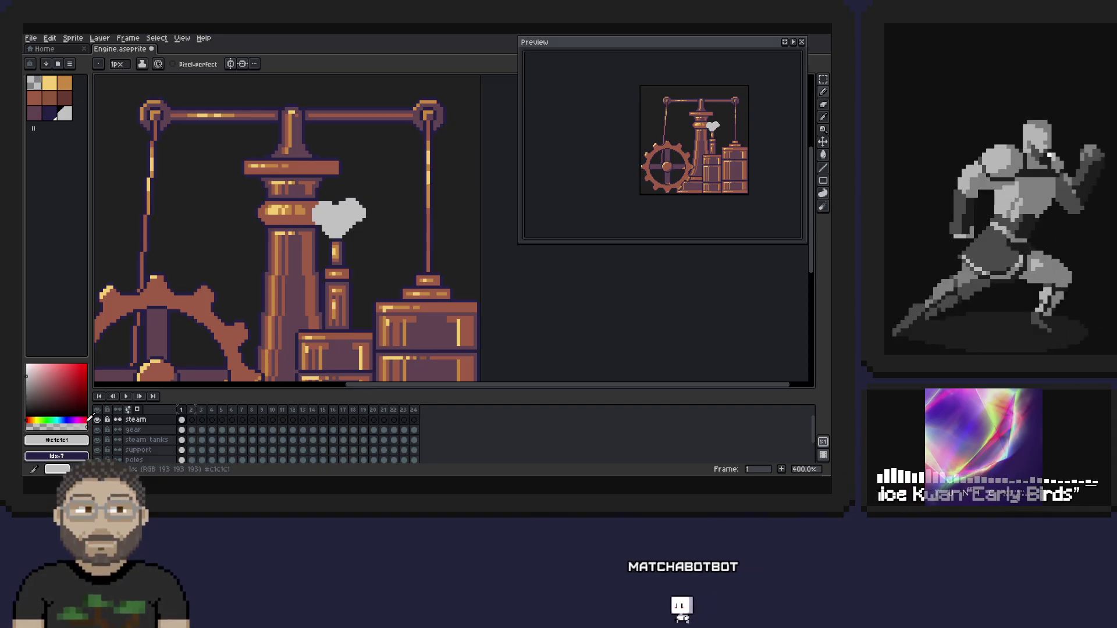
left_click(34, 373)
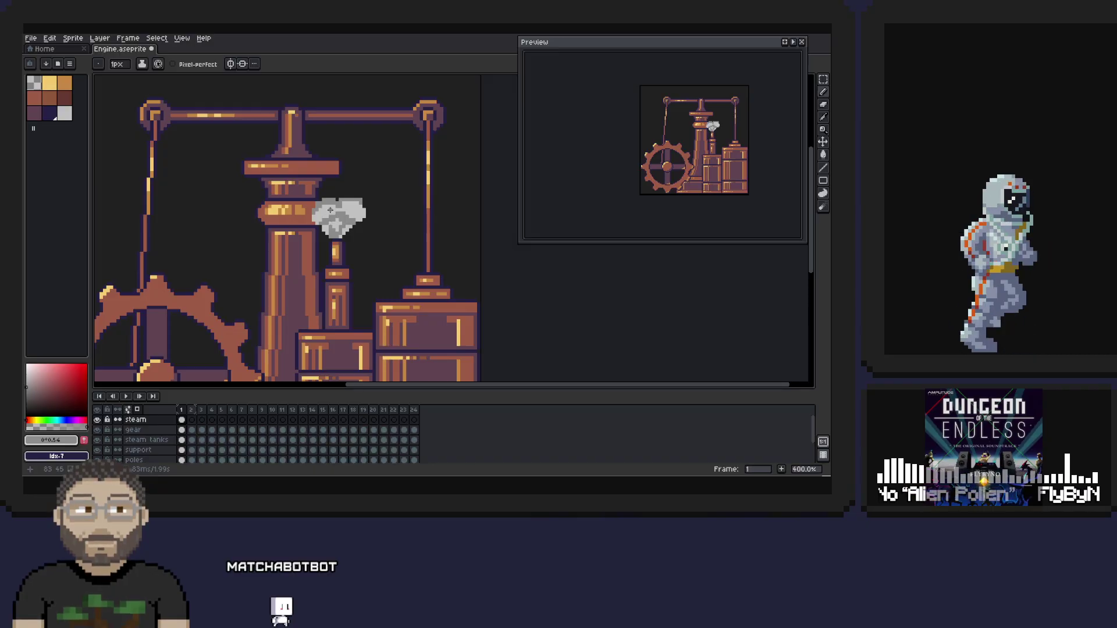
key("i")
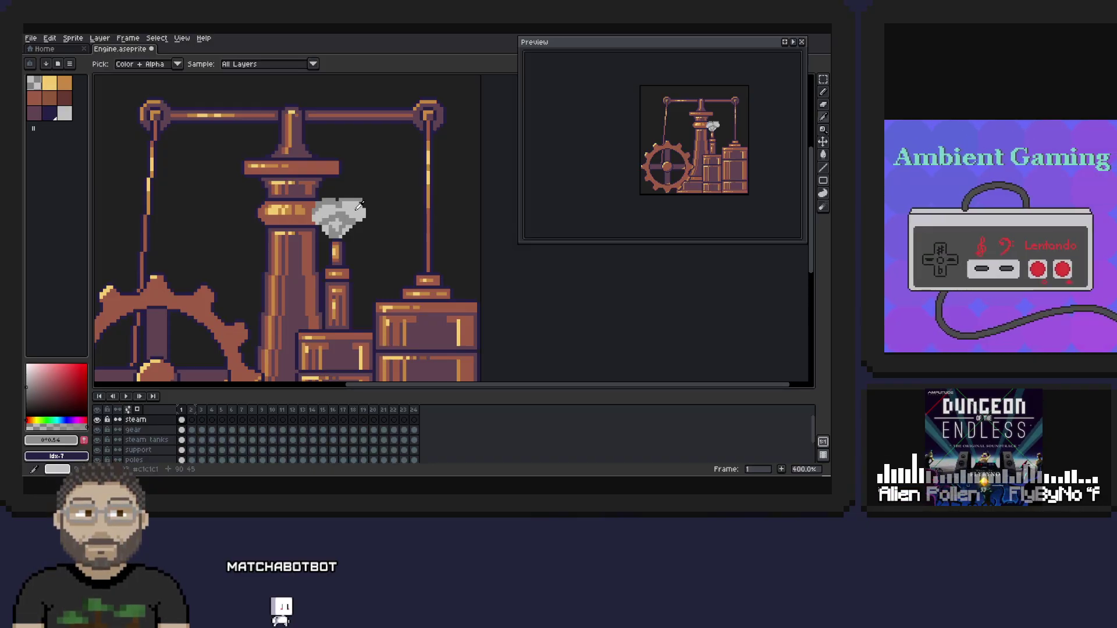
left_click(357, 206)
key("b")
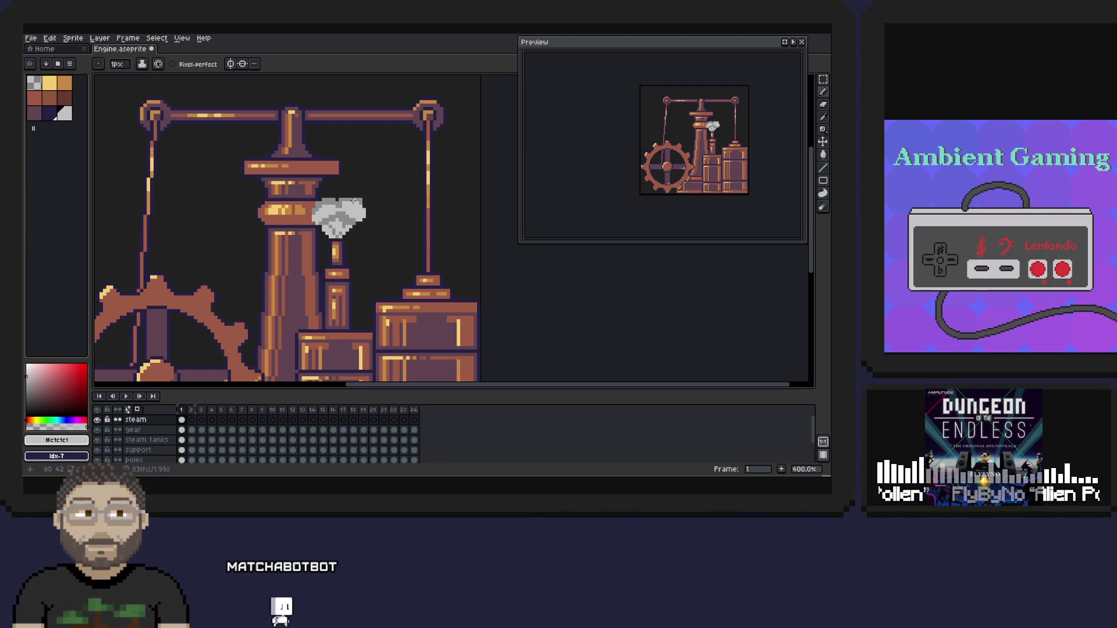
- Sample greys from the puff's lower part and refine the shading that separates its lobes
key("i")
left_click(332, 229)
key("b")
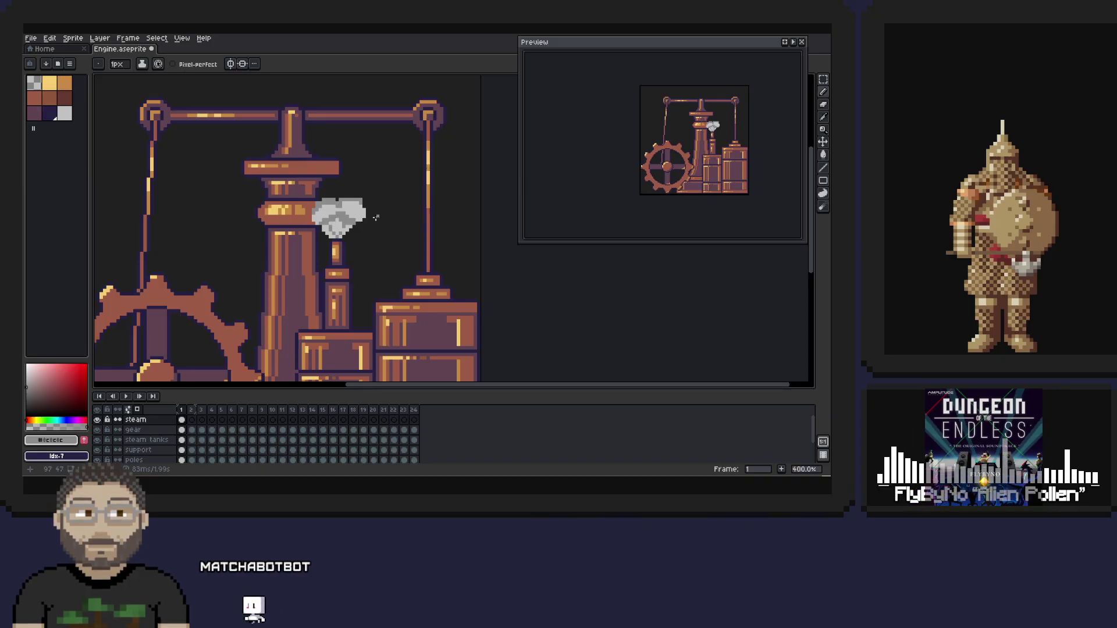
key("i")
left_click(345, 229)
key("b")
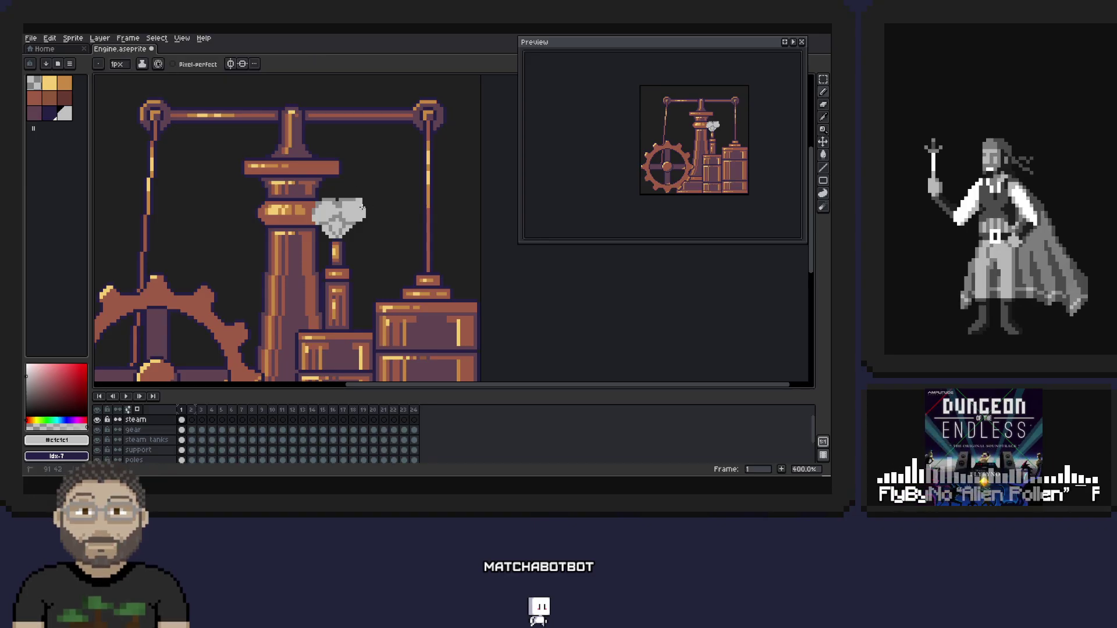
- Reshape the puff's top edge using sampled background and grey tones, raising the right lobe and carving a notch between the lobes
left_click(349, 197, "alt")
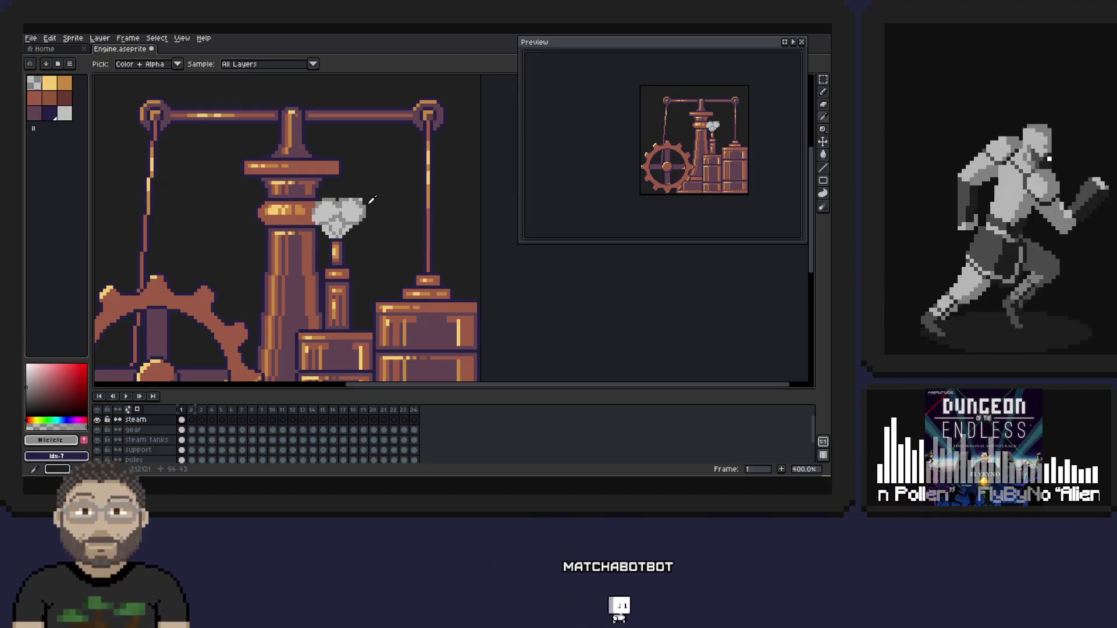
left_click(344, 205, "alt")
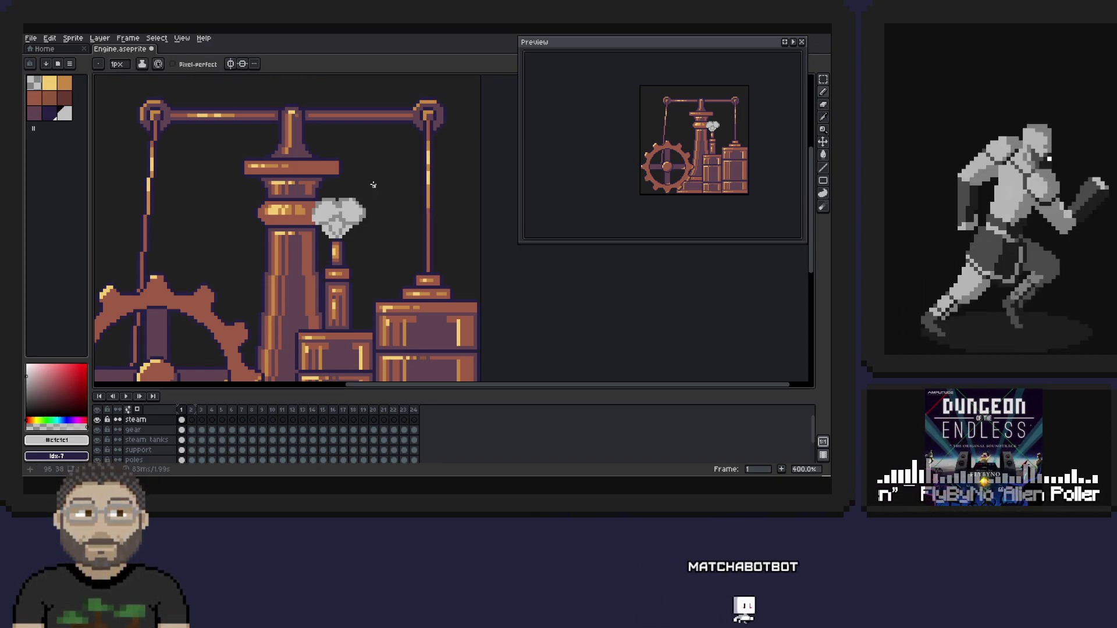
key("alt")
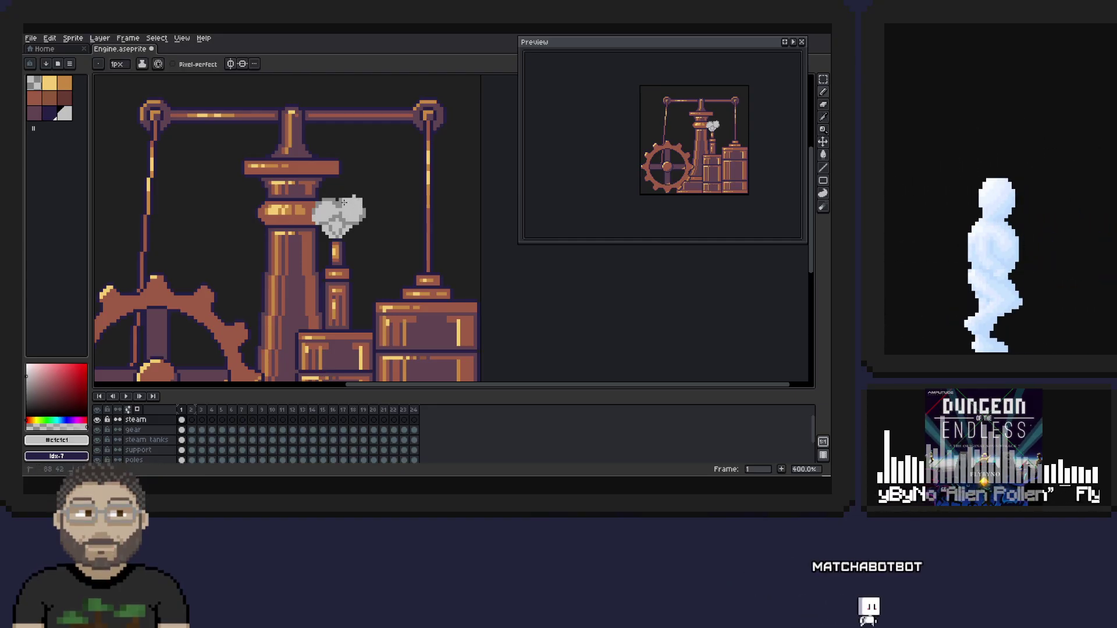
left_click(348, 194, "alt")
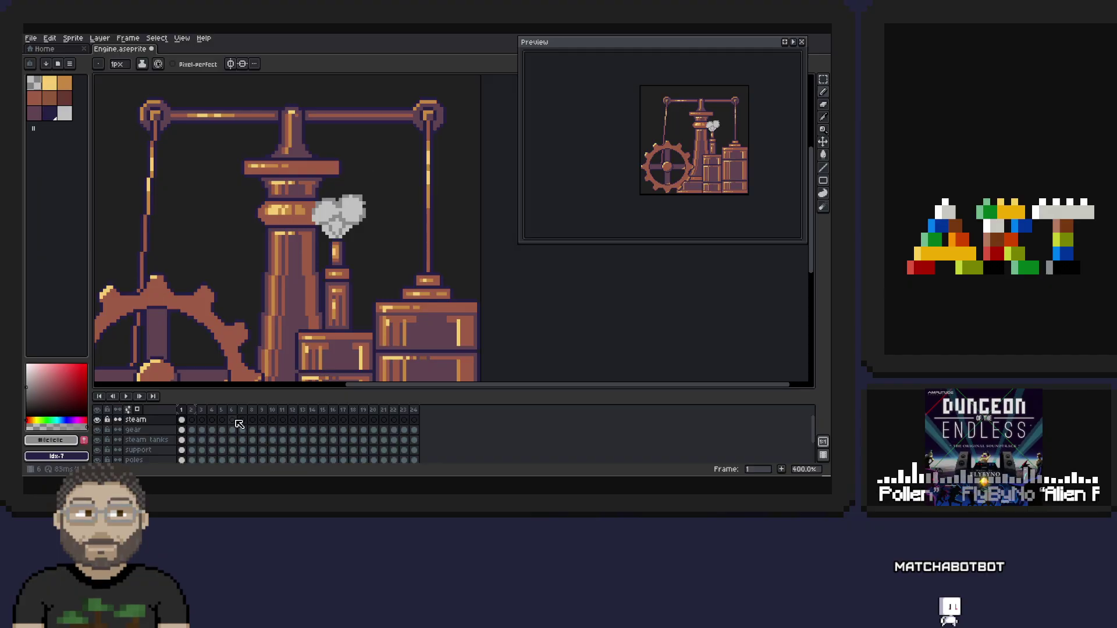
- Look through the animation's last frames, from 19 to 24, and compare them with frame 1 to choose where the steam starts
left_click(384, 409)
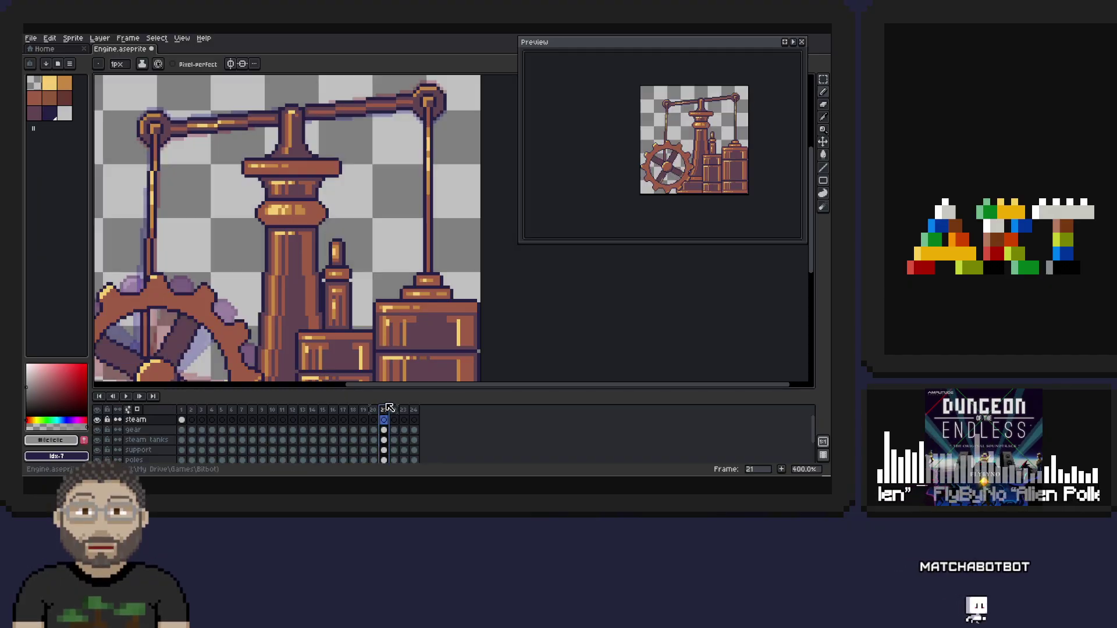
key("Left")
key("Left")
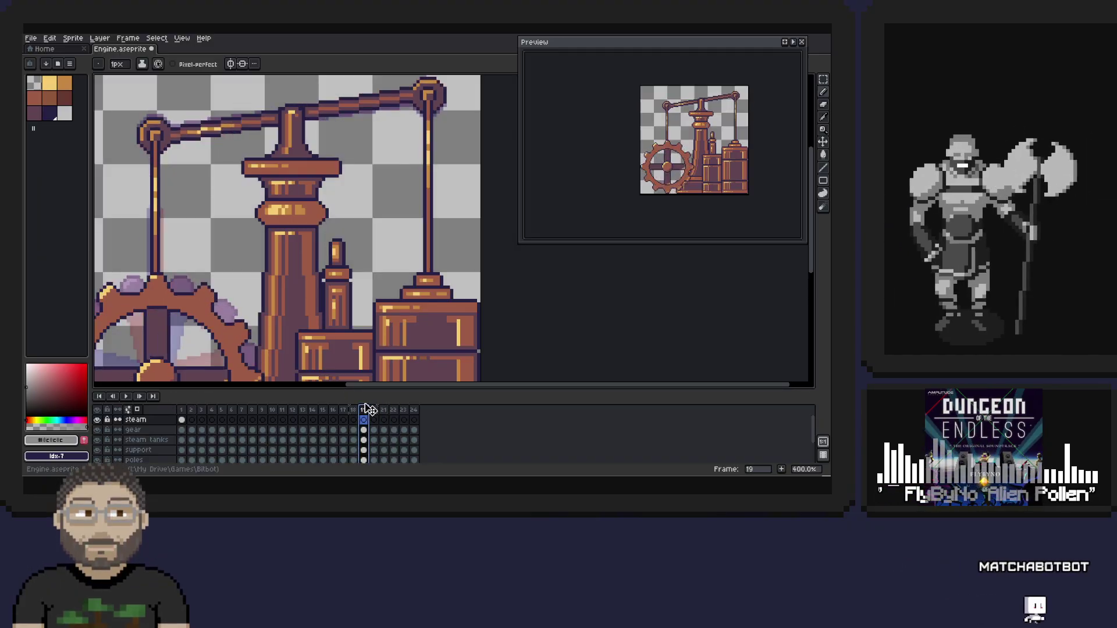
key("Right")
left_click(363, 410)
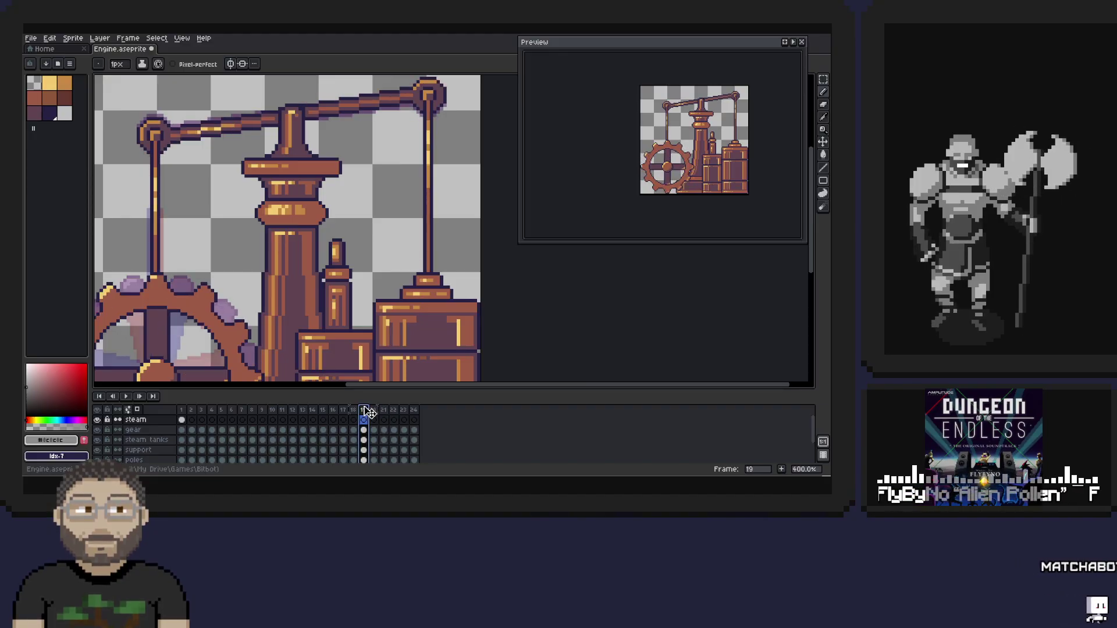
left_click(354, 410)
left_click(363, 410)
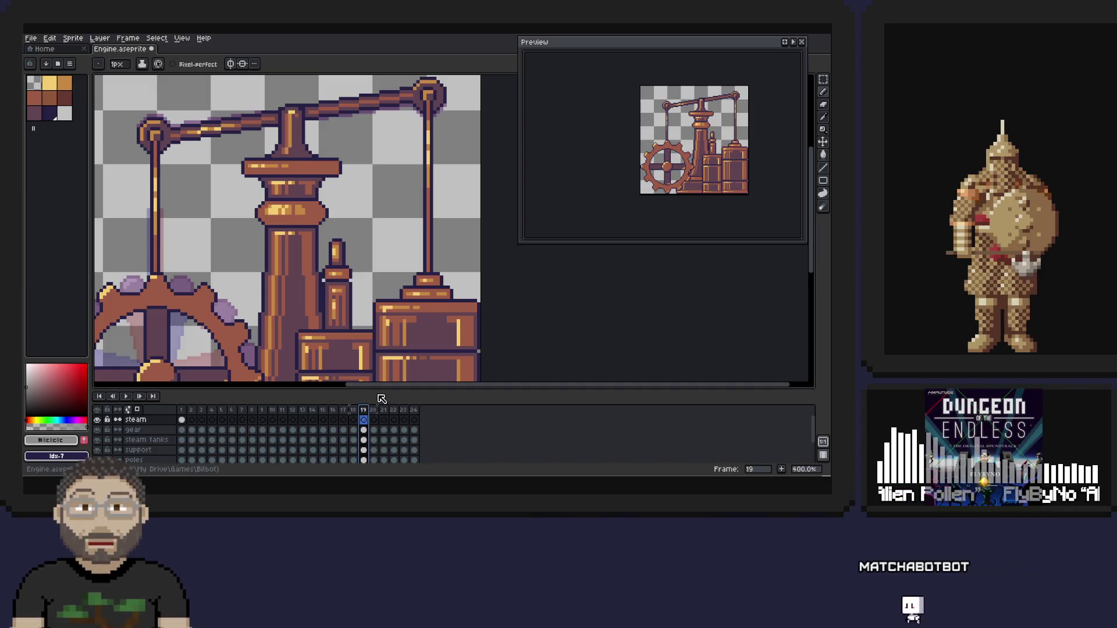
left_click(373, 410)
left_click(384, 410)
left_click(393, 410)
left_click(403, 410)
left_click(414, 410)
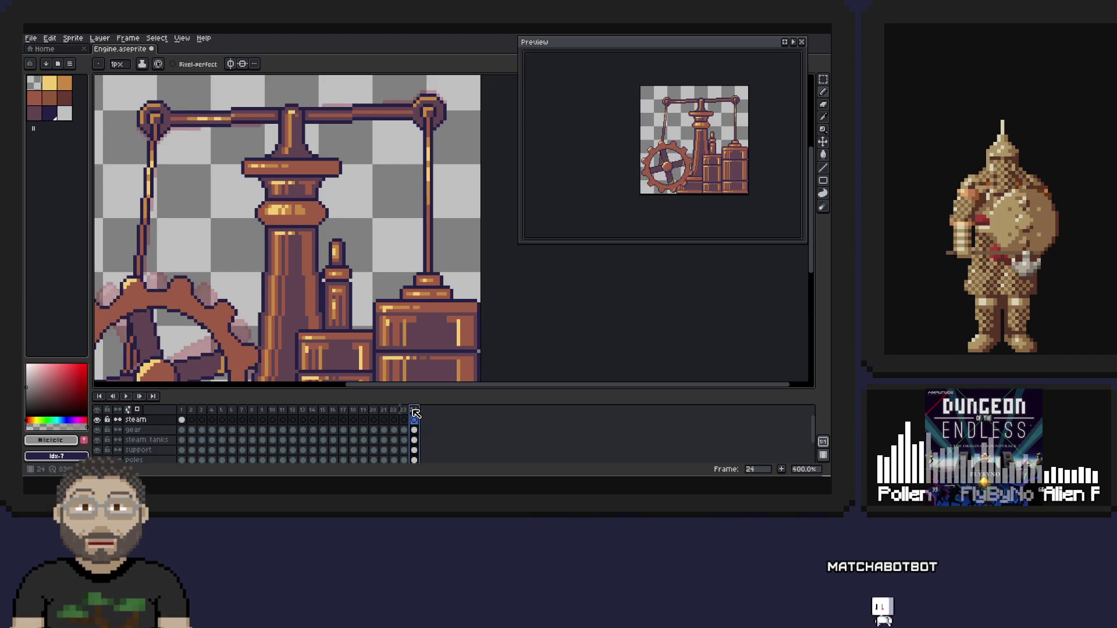
left_click(181, 410)
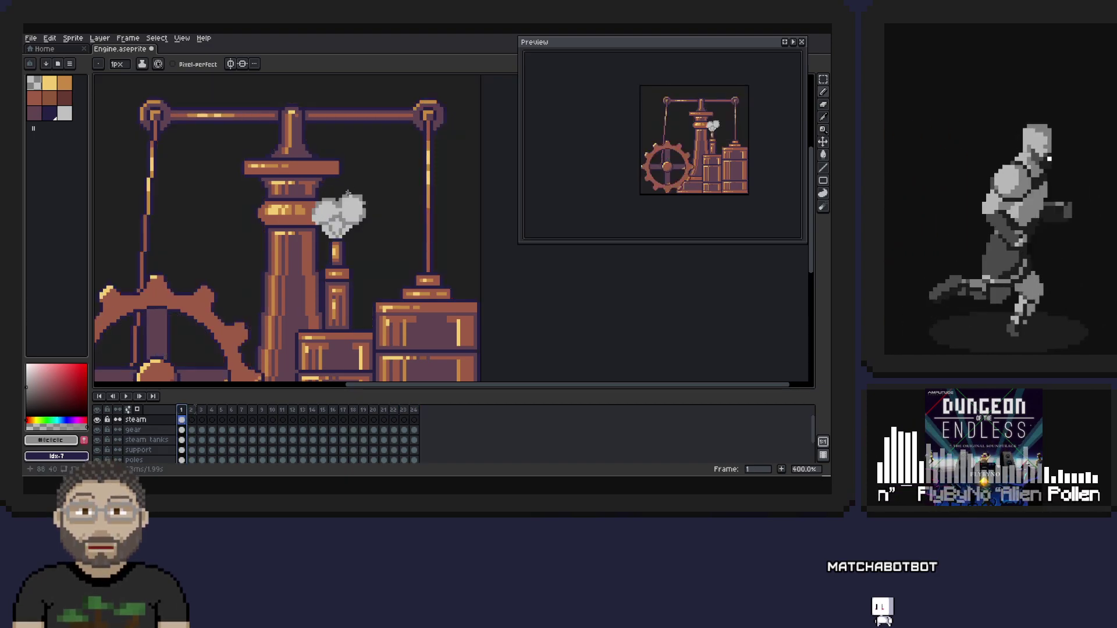
left_click(353, 410)
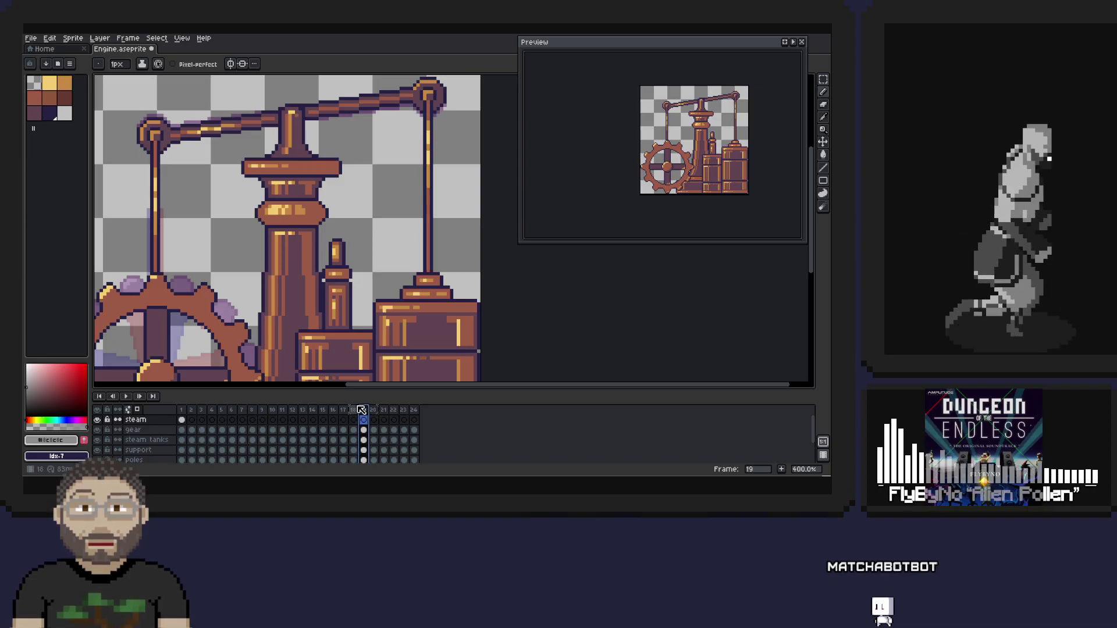
left_click(362, 410)
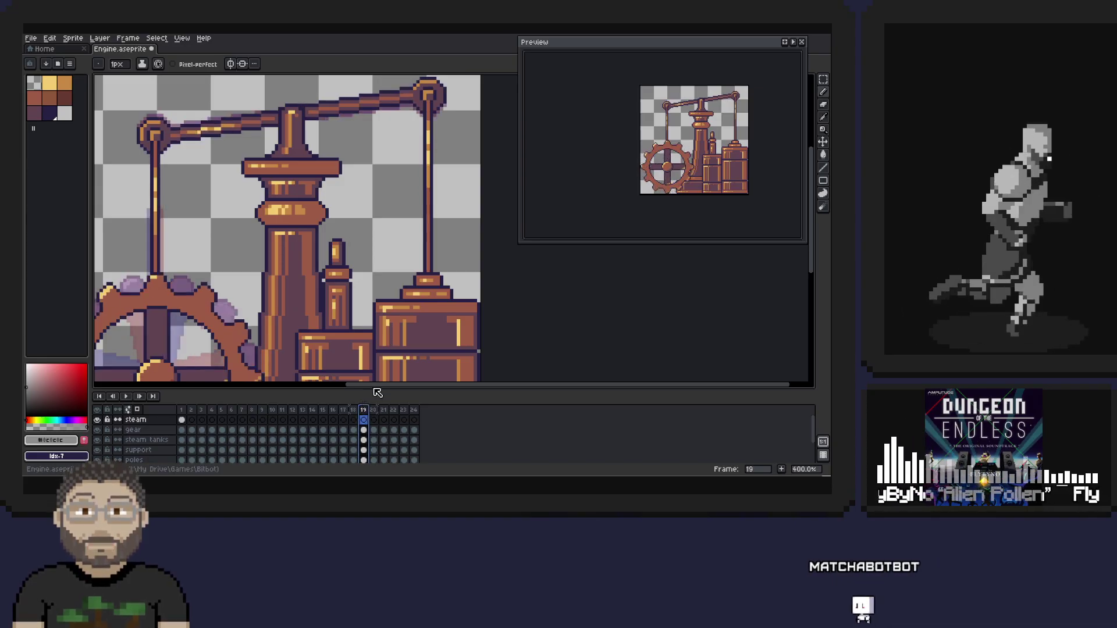
- Copy the steam layer's puff cel from frame 1 to frame 19 and delete the original cel in frame 1
double_click(184, 420)
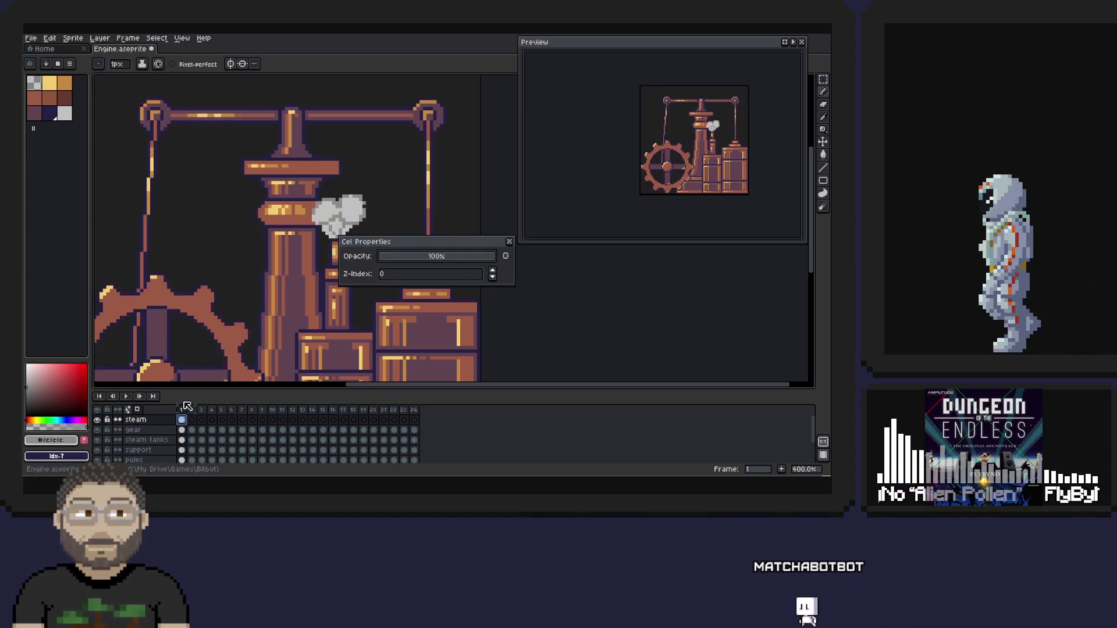
key("Escape")
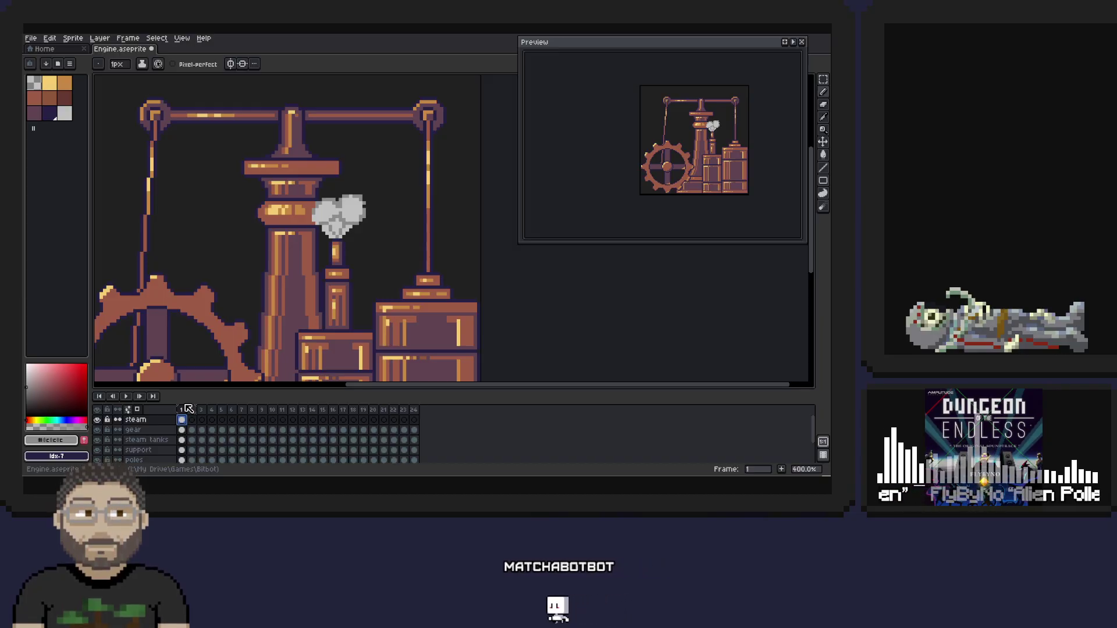
left_click(363, 419)
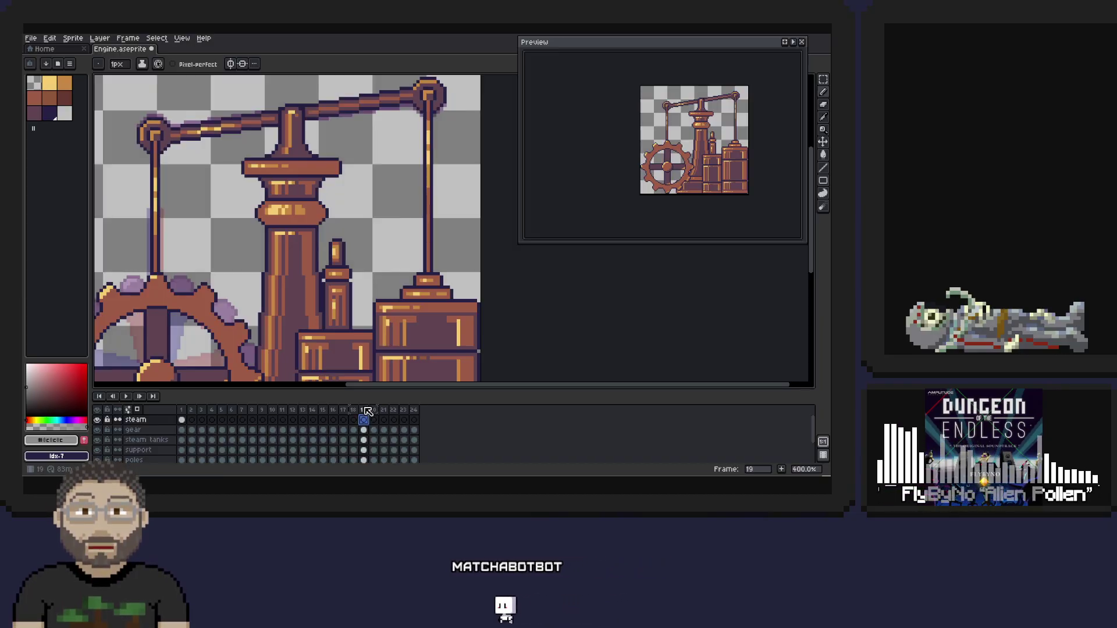
left_click(182, 414)
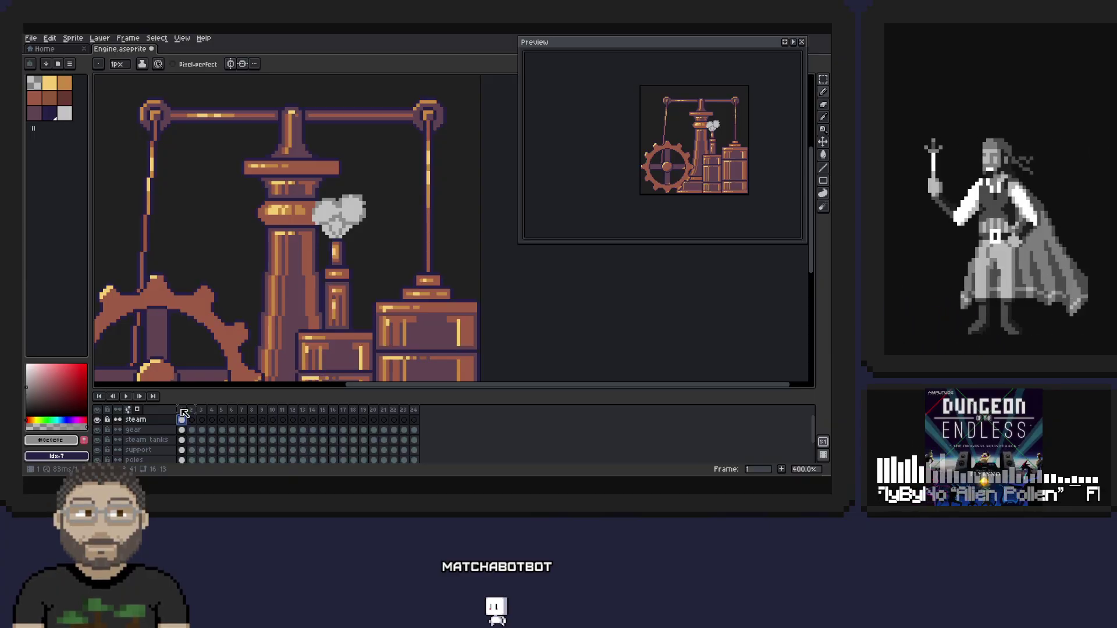
left_click(363, 420)
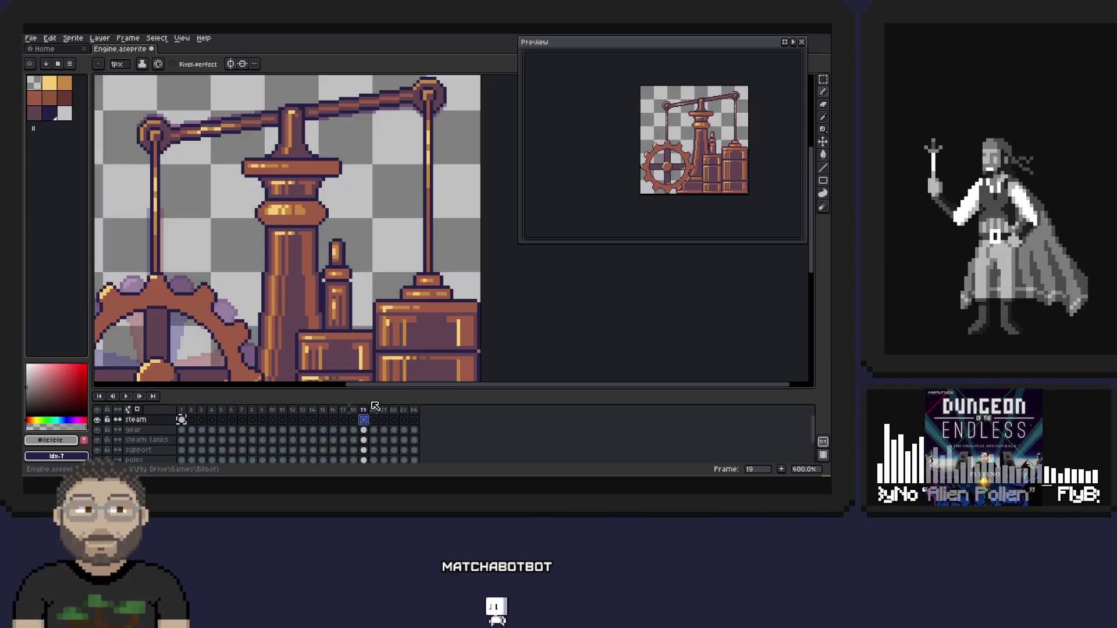
left_click(182, 410)
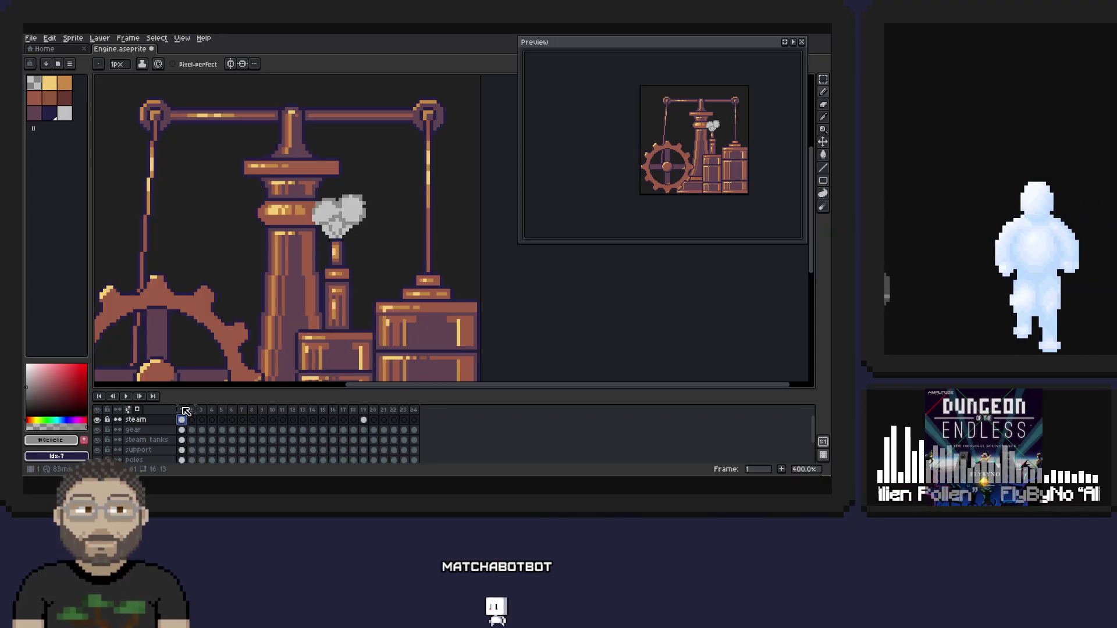
key("Delete")
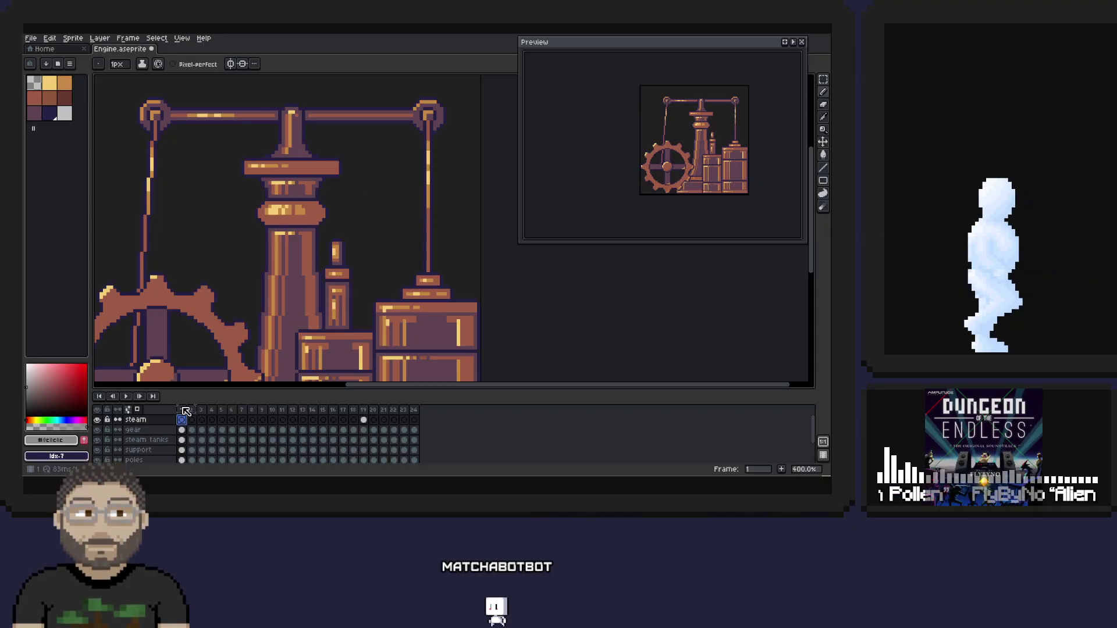
- Copy the bg color layer's frame 1 cel and paste it across frames 2 to 24
left_click(161, 441)
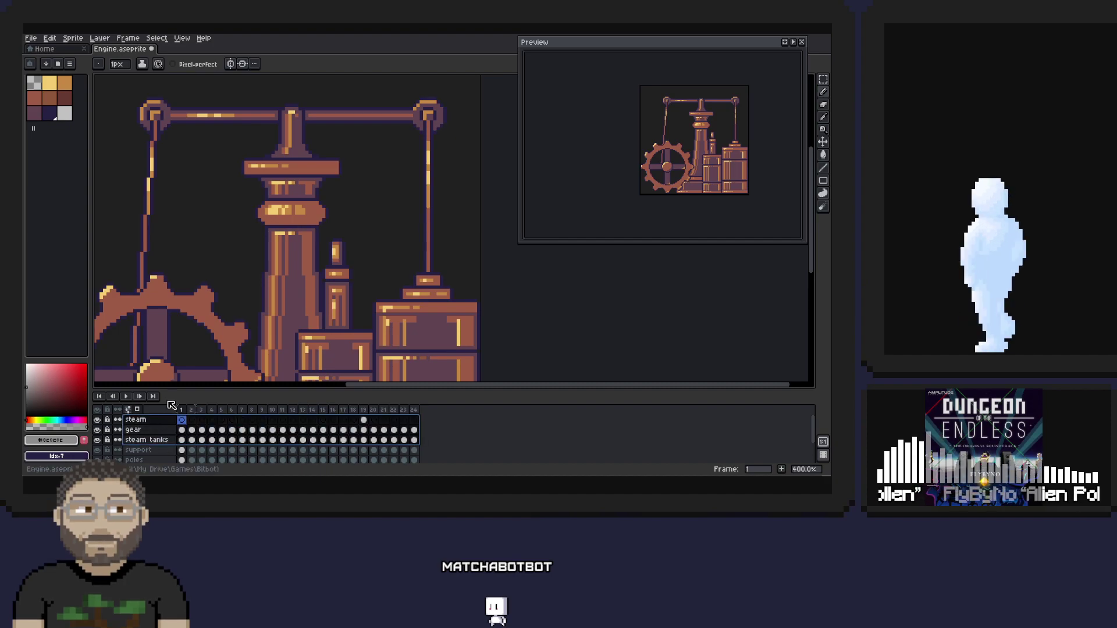
scroll(155, 417, "down", 2)
scroll(155, 417, "down", 1)
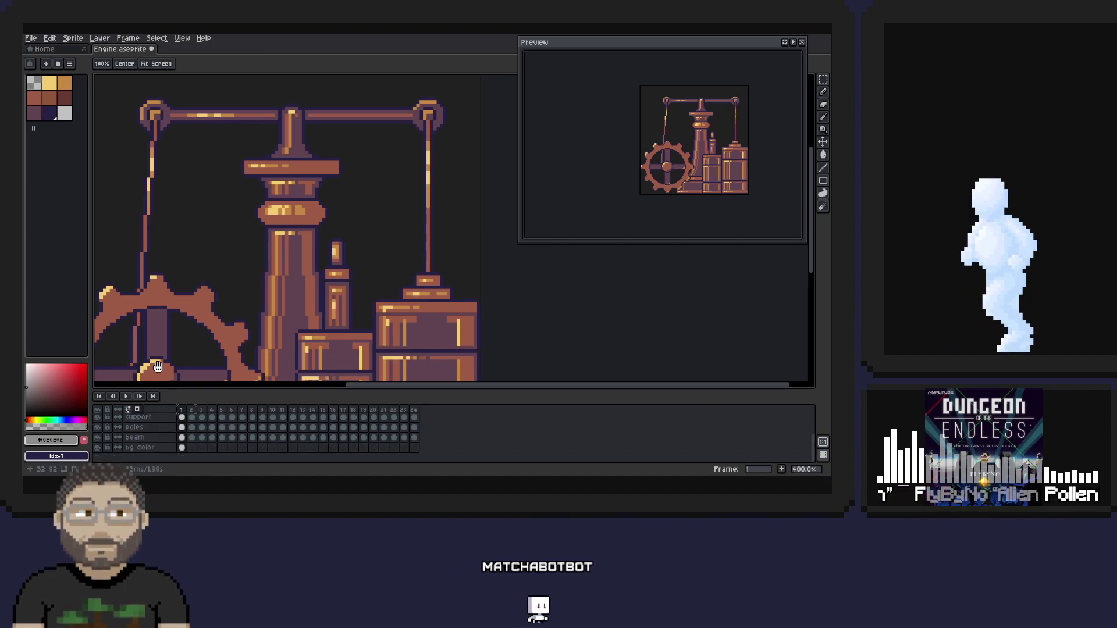
left_click(182, 446)
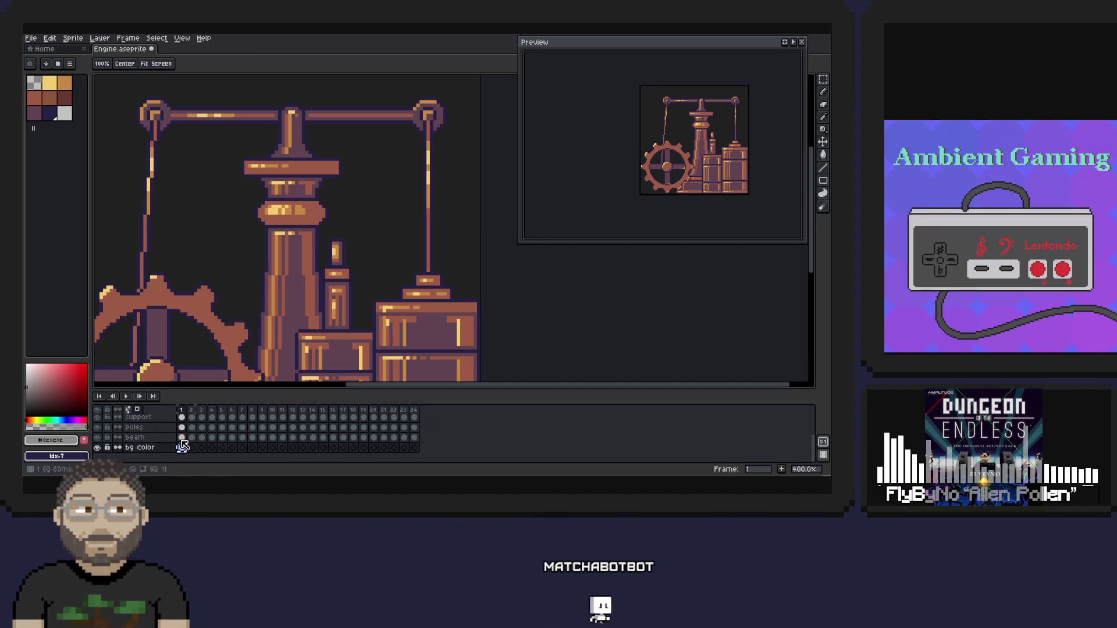
left_click_drag(191, 448, 414, 444)
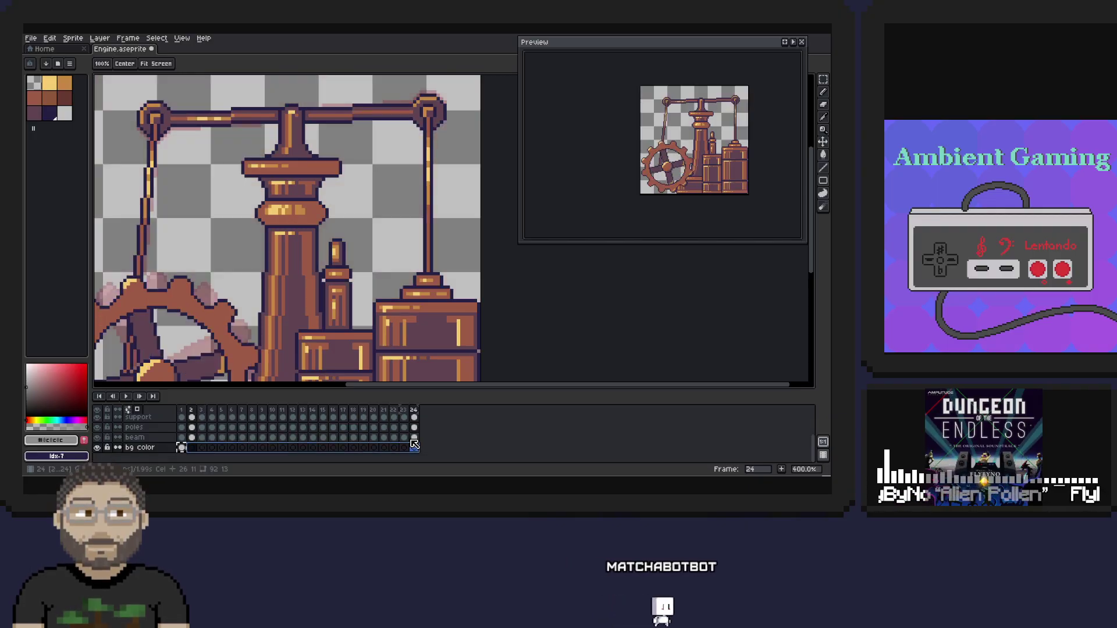
key("ctrl+v")
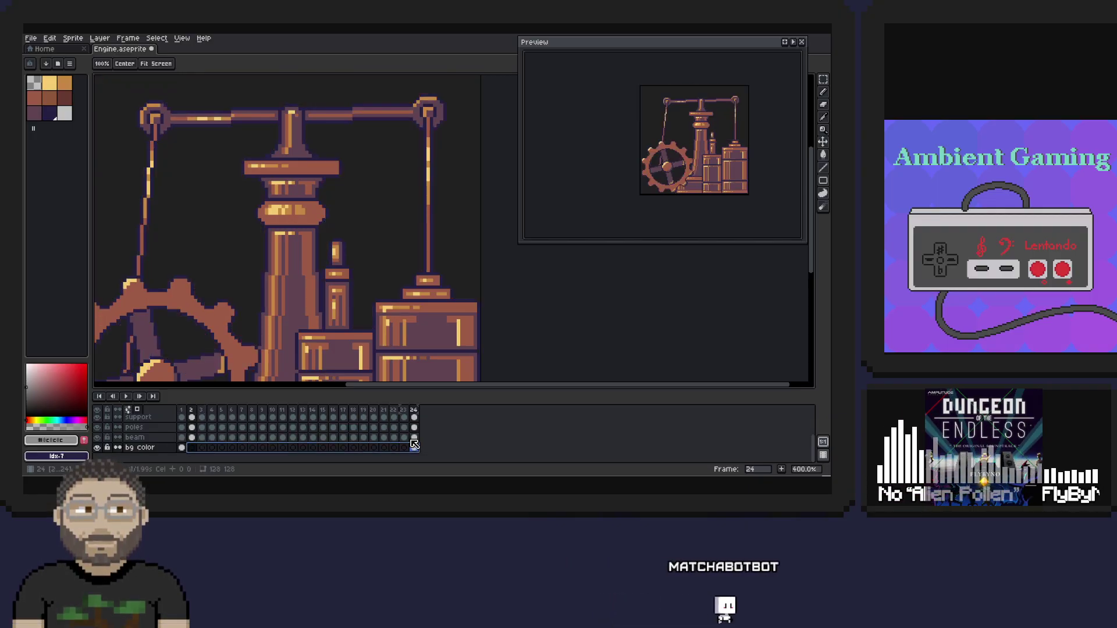
- Fill the bg color layer's remaining empty frames one by one with the copied background cel, working back to frame 2
left_click(385, 448)
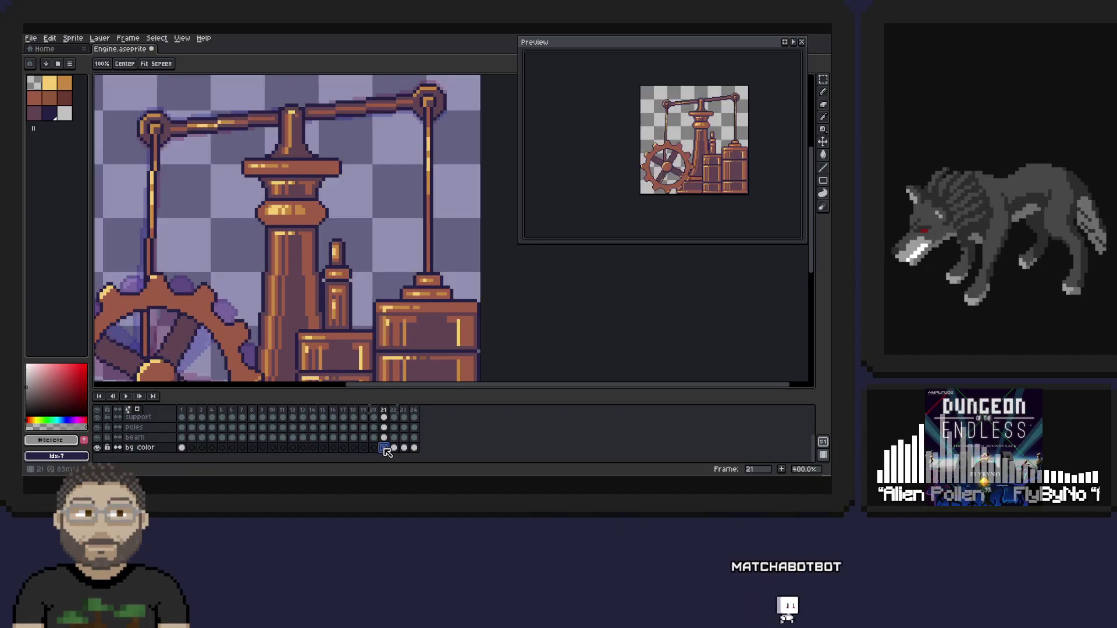
left_click(353, 447)
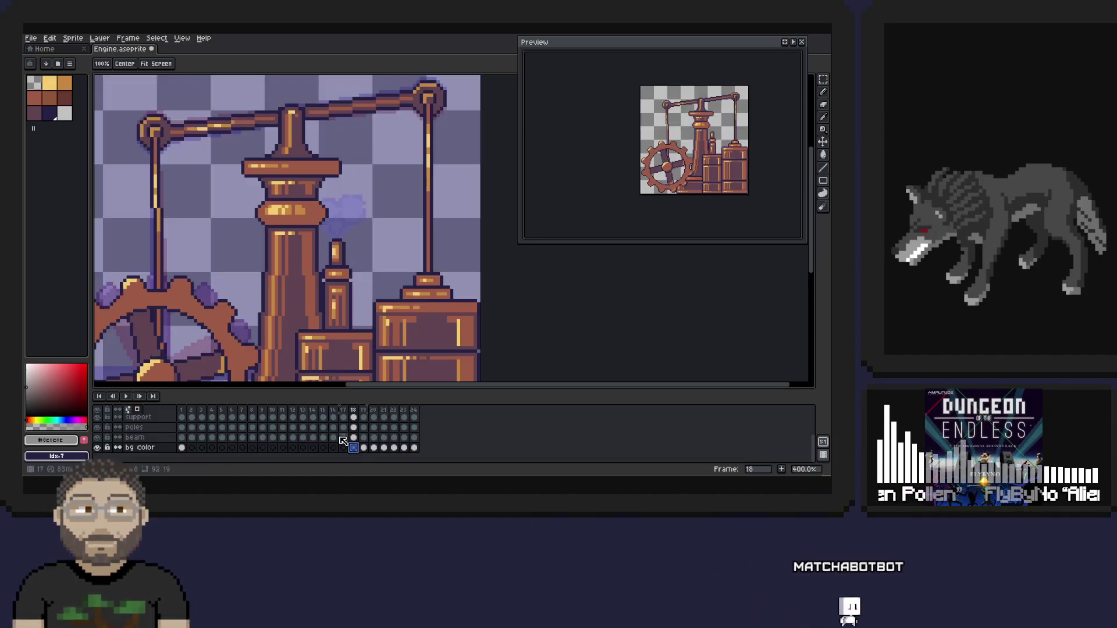
left_click(330, 445)
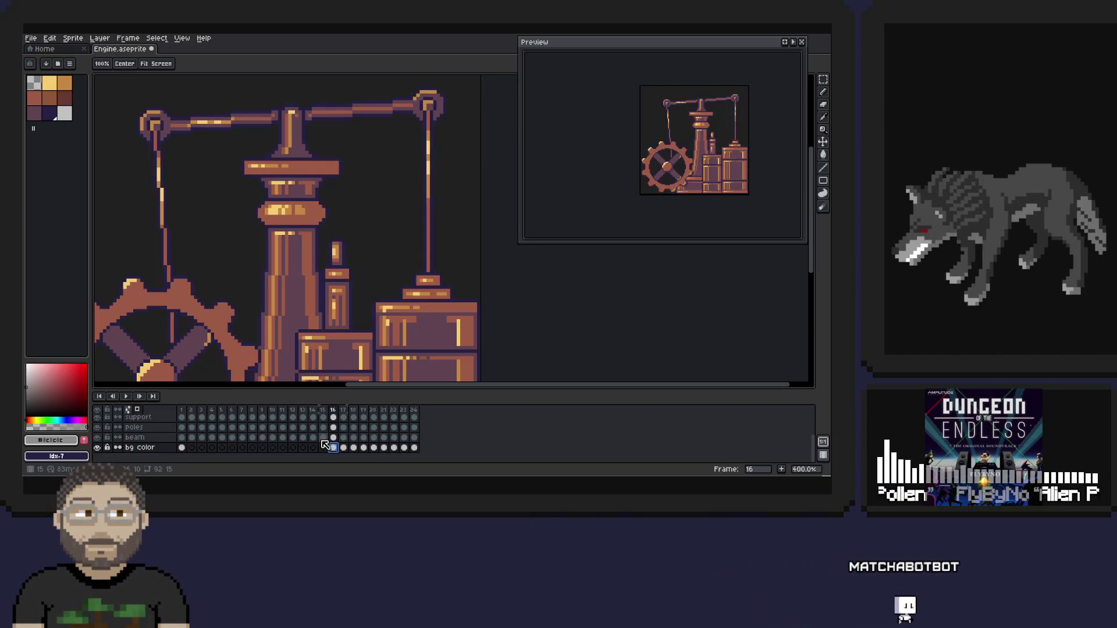
left_click(292, 447)
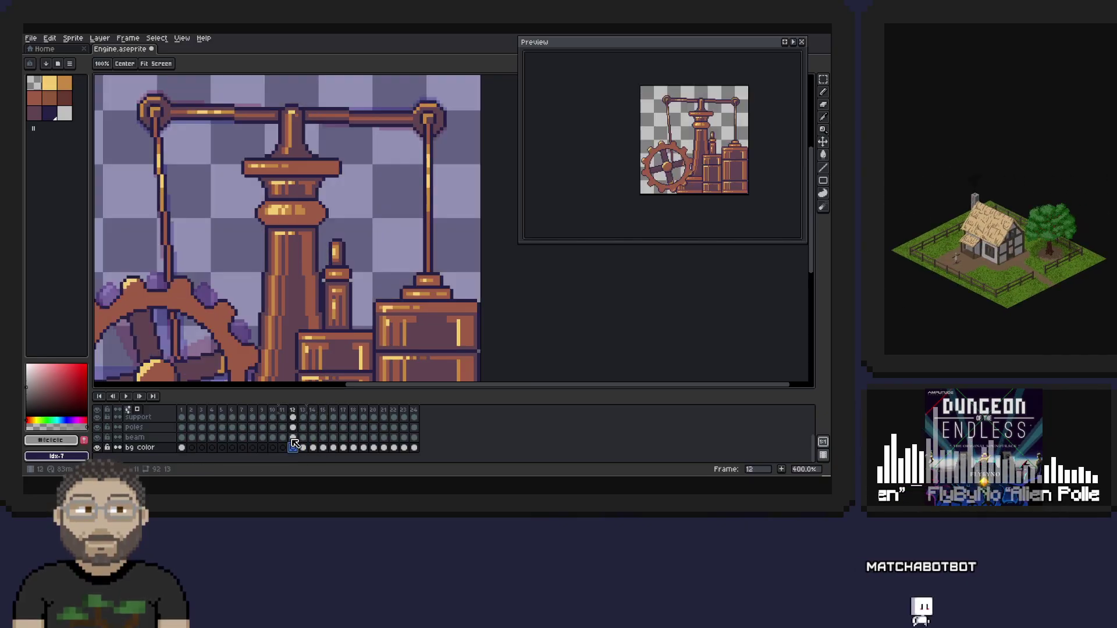
left_click(253, 448)
left_click(242, 448)
left_click(231, 448)
left_click(221, 448)
left_click(212, 448)
left_click(202, 448)
left_click(185, 448)
left_click(192, 446)
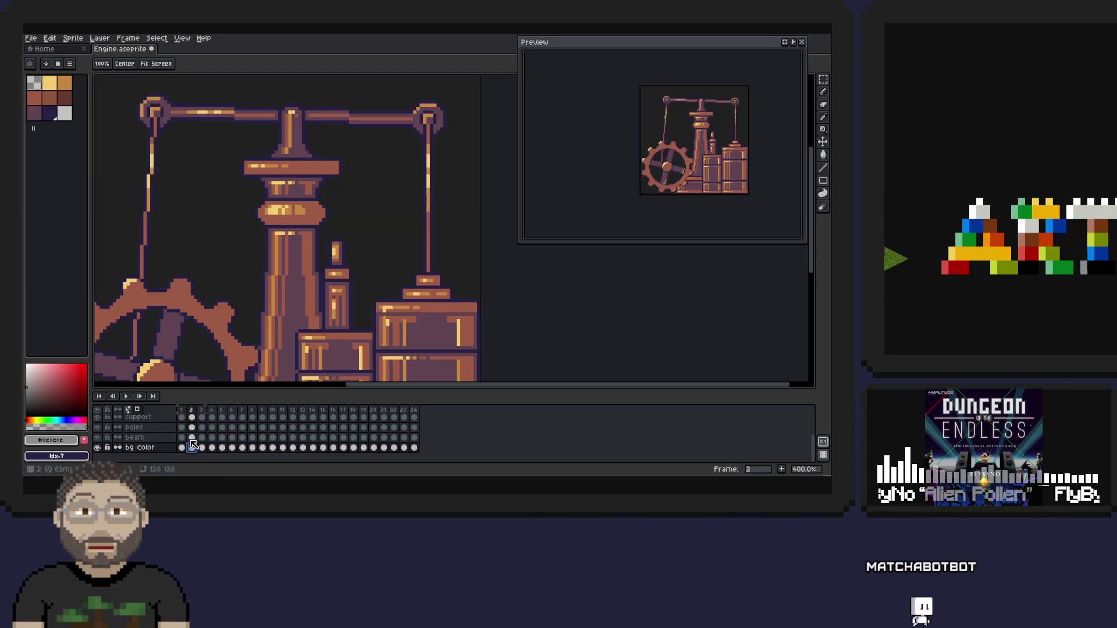
- Enlarge the right lobe of the steam puff in frame 19 upward and outward, using sampled light grey fill and a darker grey edge
scroll(442, 431, "up", 3)
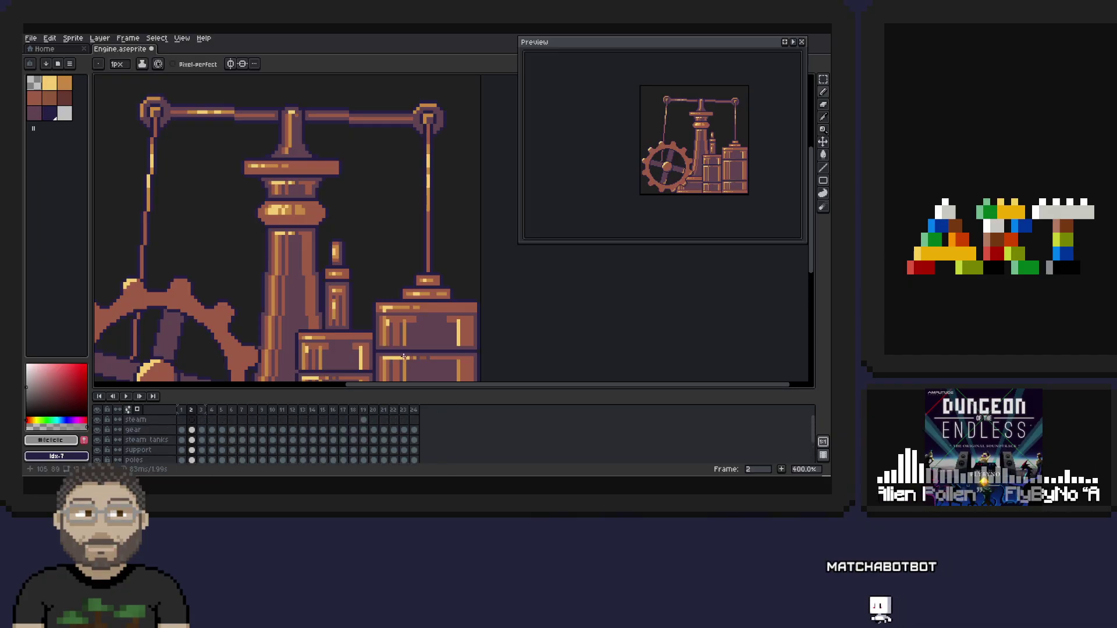
left_click(363, 419)
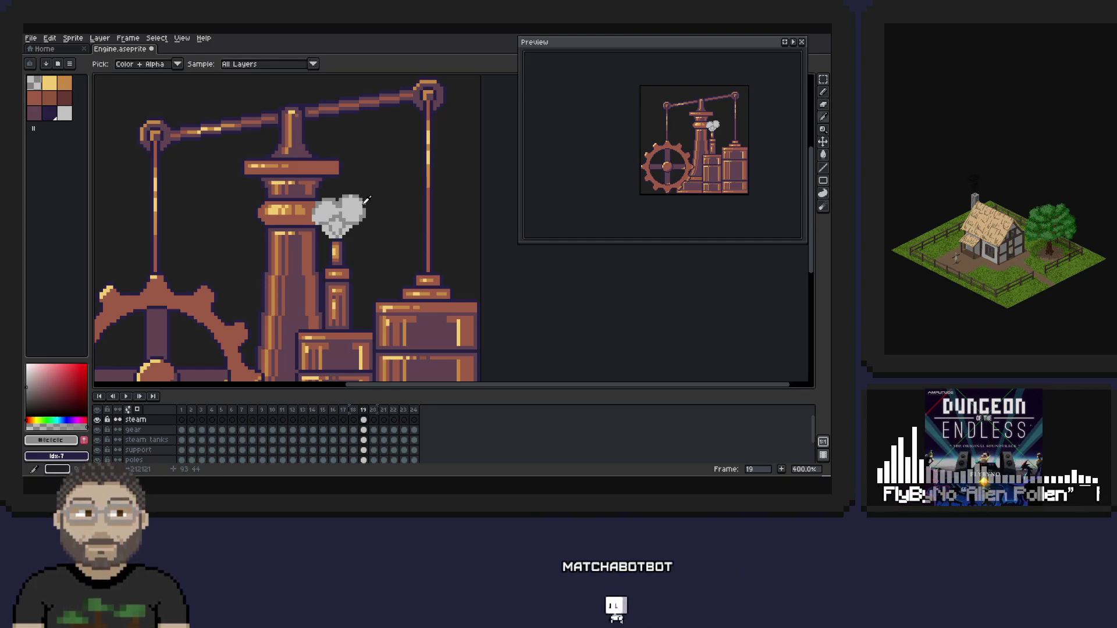
left_click(359, 205, "alt")
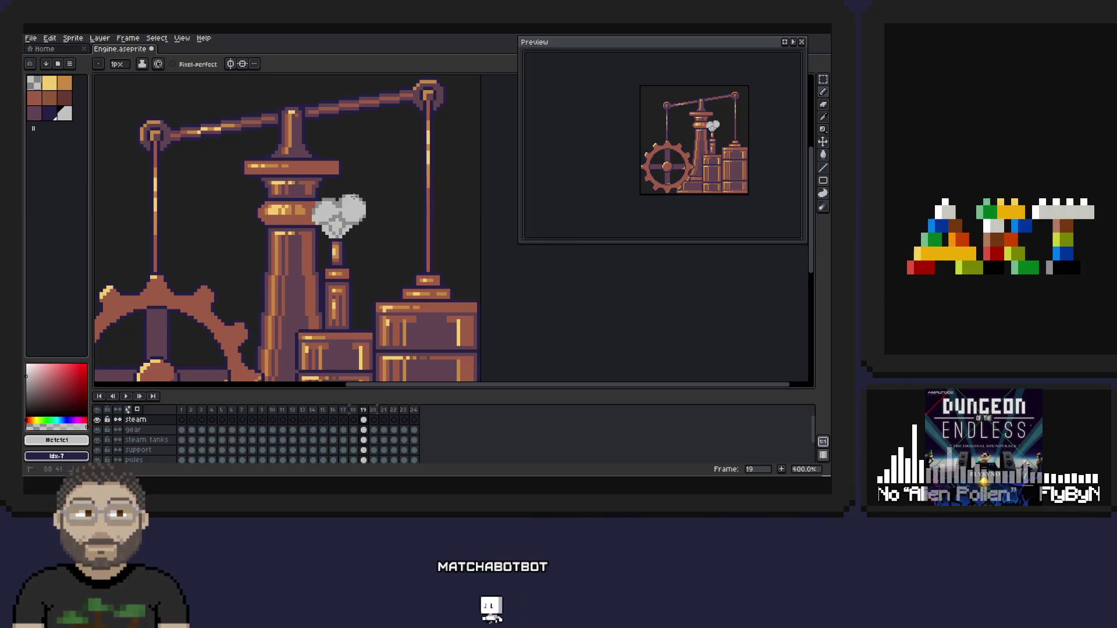
left_click(348, 192, "alt")
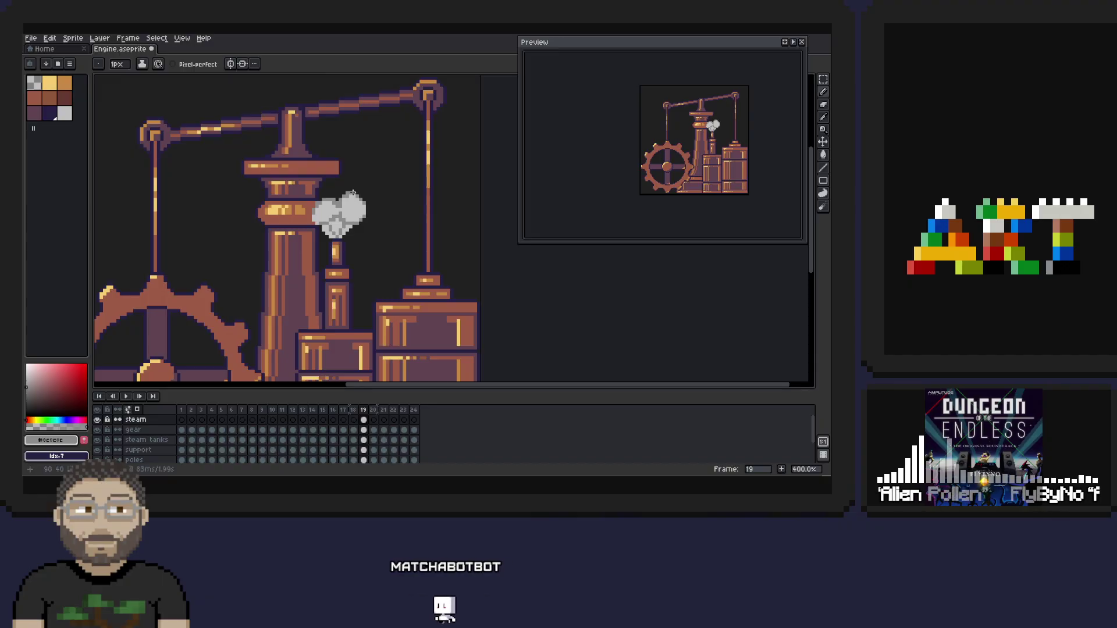
left_click(349, 190, "alt")
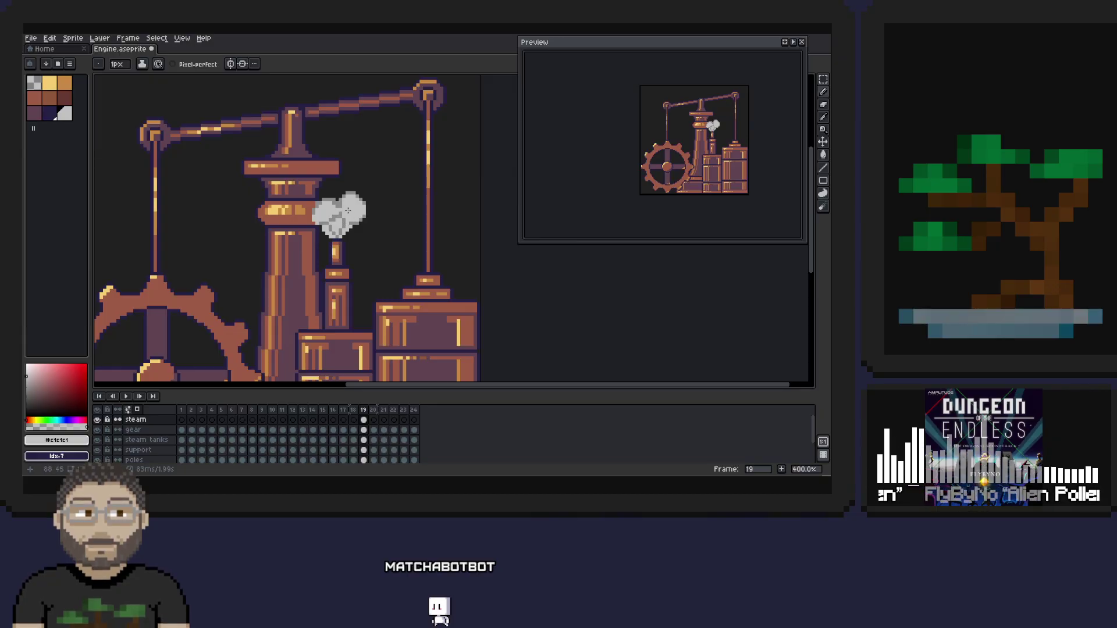
left_click(347, 216, "alt")
key("i")
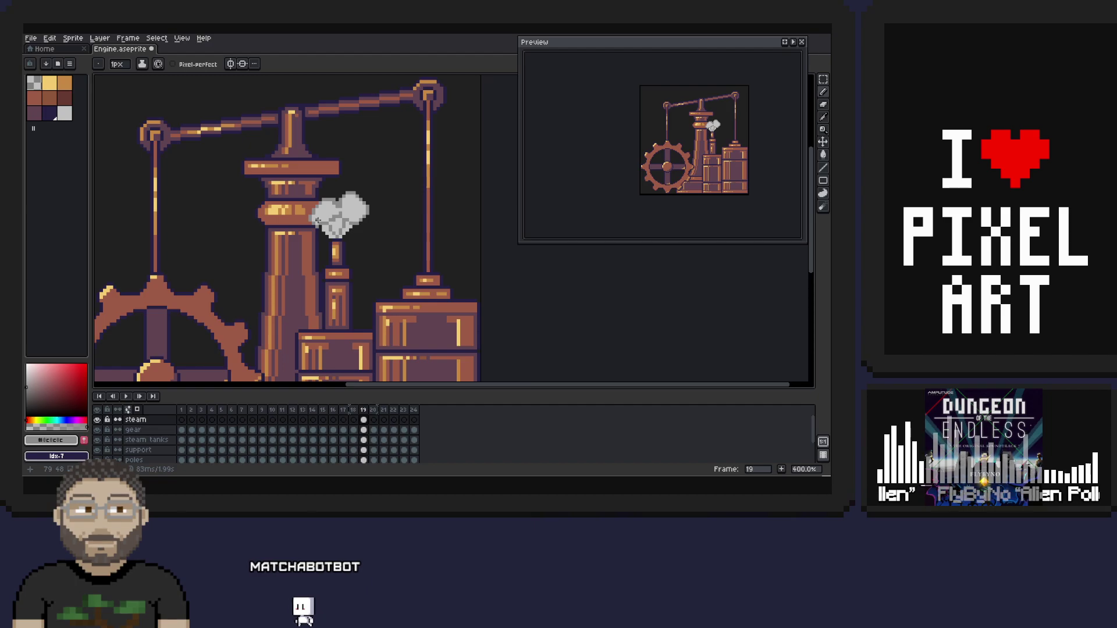
- Fill out the puff's left lobe with sampled light grey, painting over its inner shading in frame 19
key("alt")
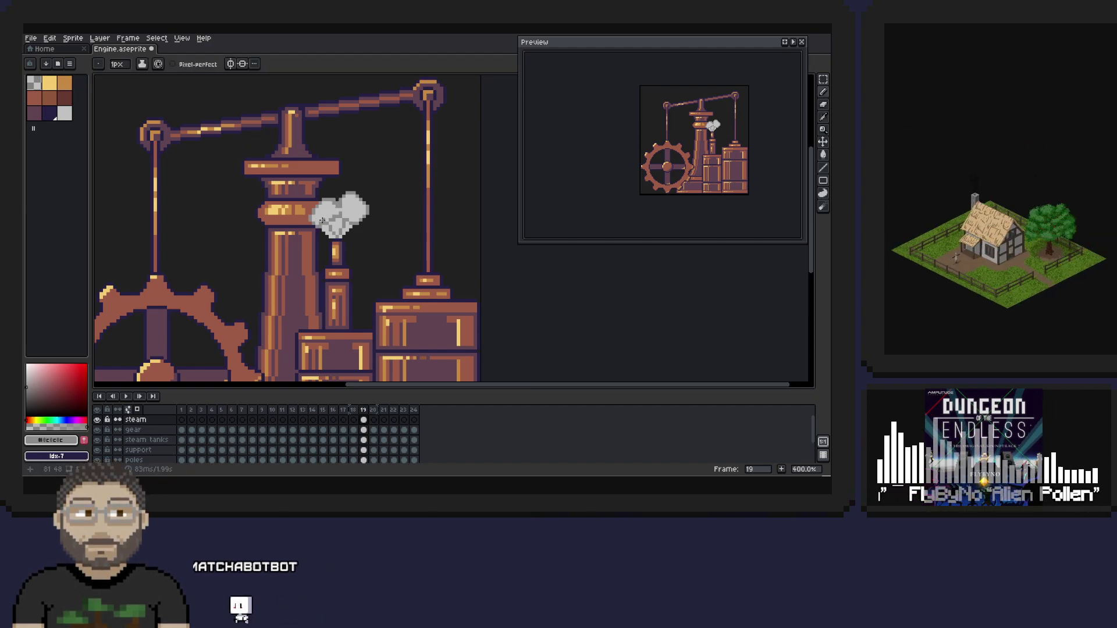
left_click(322, 220, "alt")
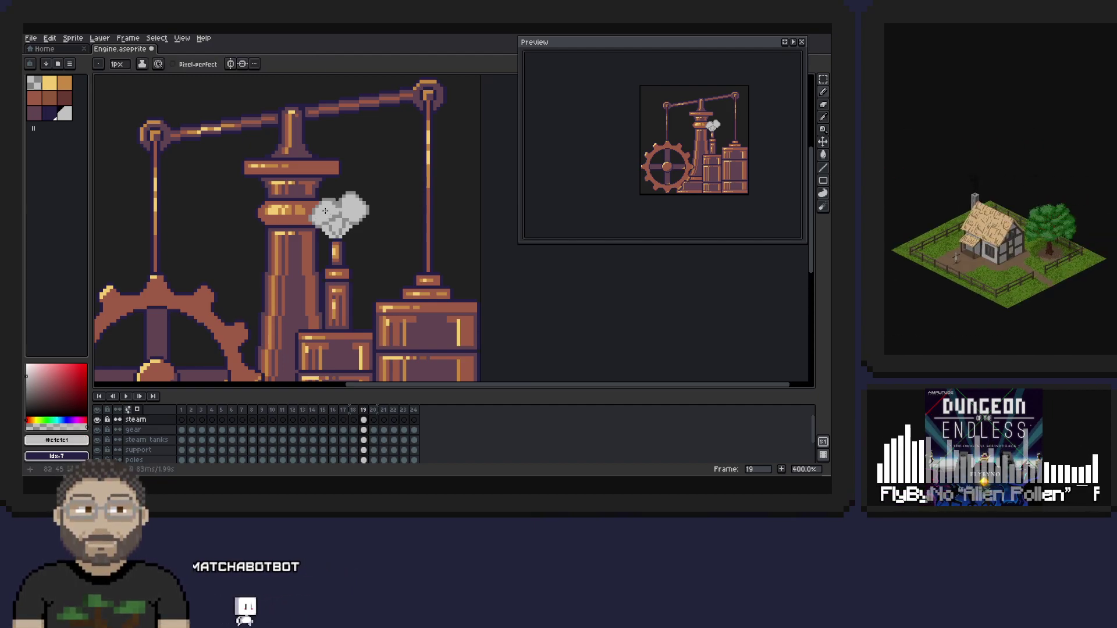
key("alt")
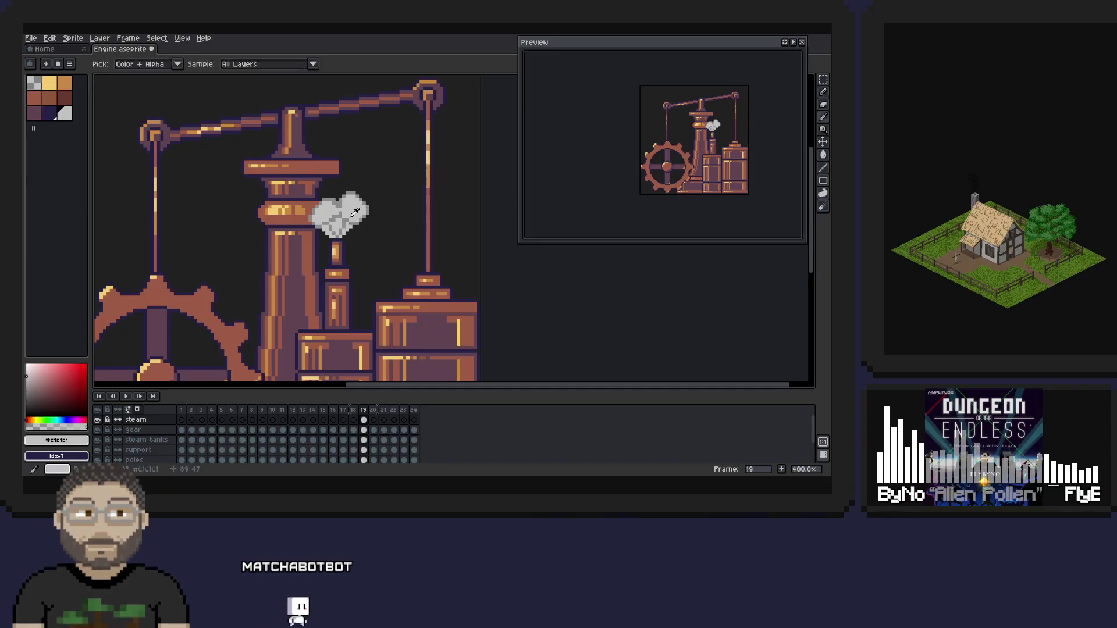
left_click(343, 236, "alt")
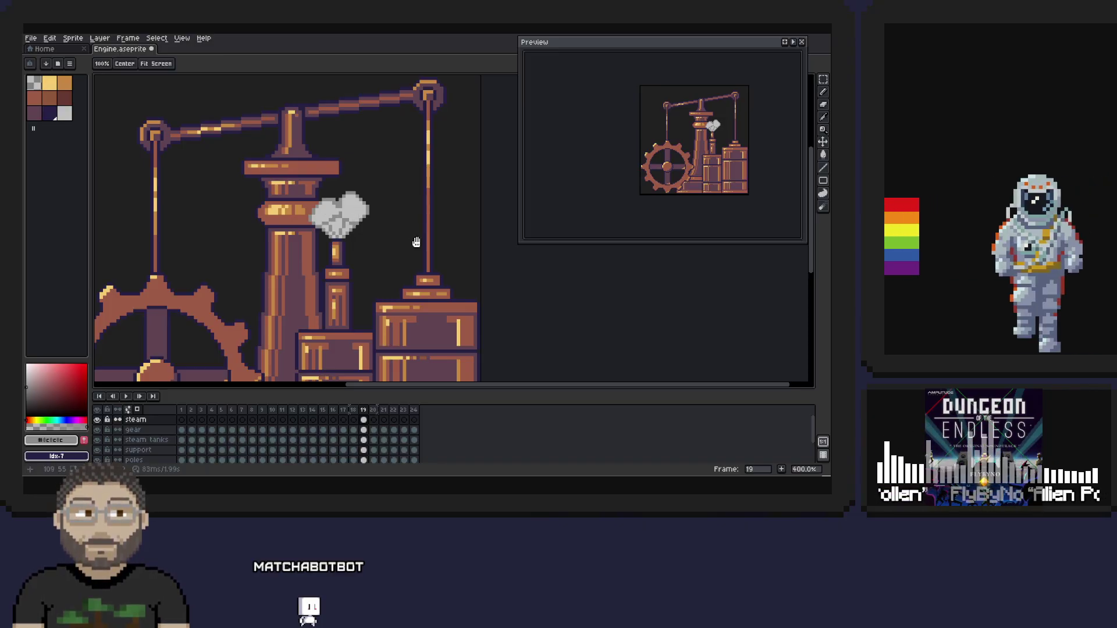
left_click_drag(416, 242, 405, 294)
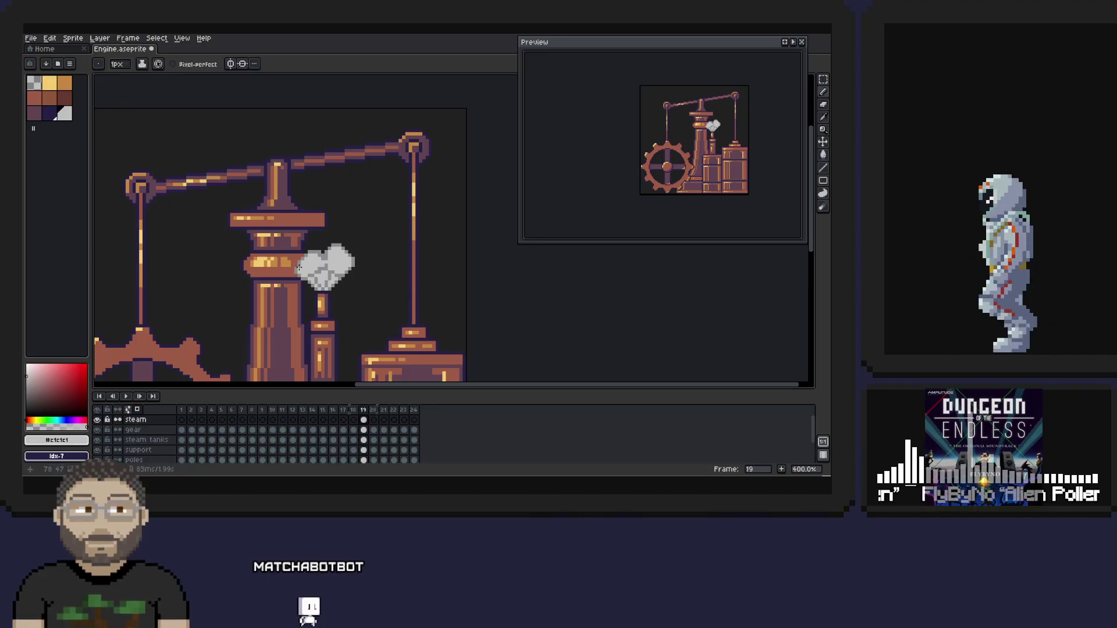
key("b")
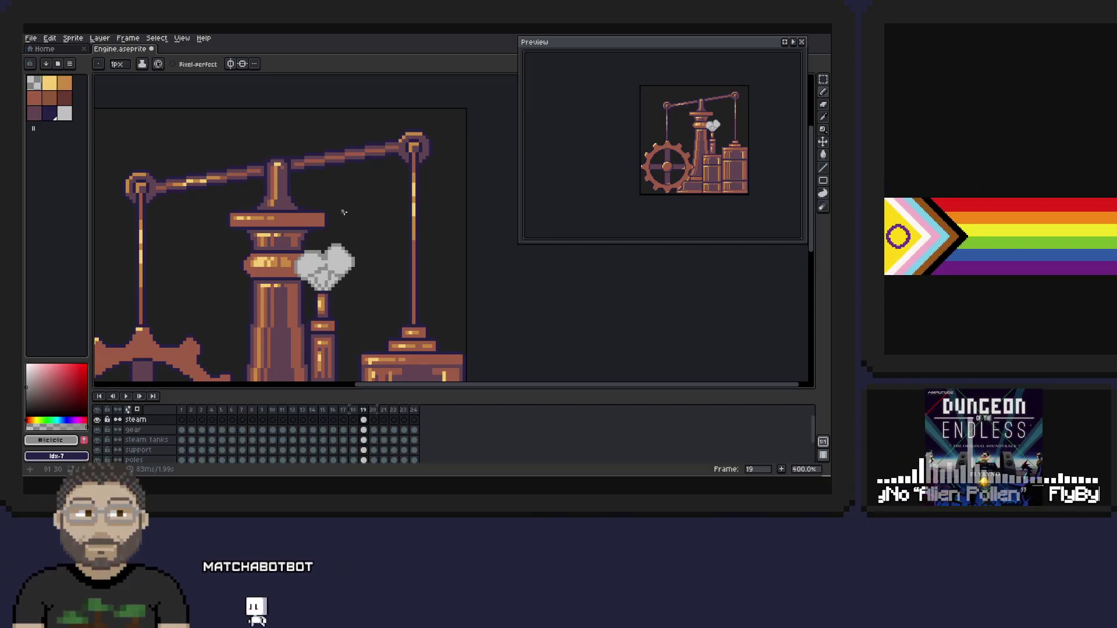
- Rework the darker grey shading in the puff's lower half, keeping both upper lobes light grey
scroll(378, 273, "left", 2)
key("i")
key("b")
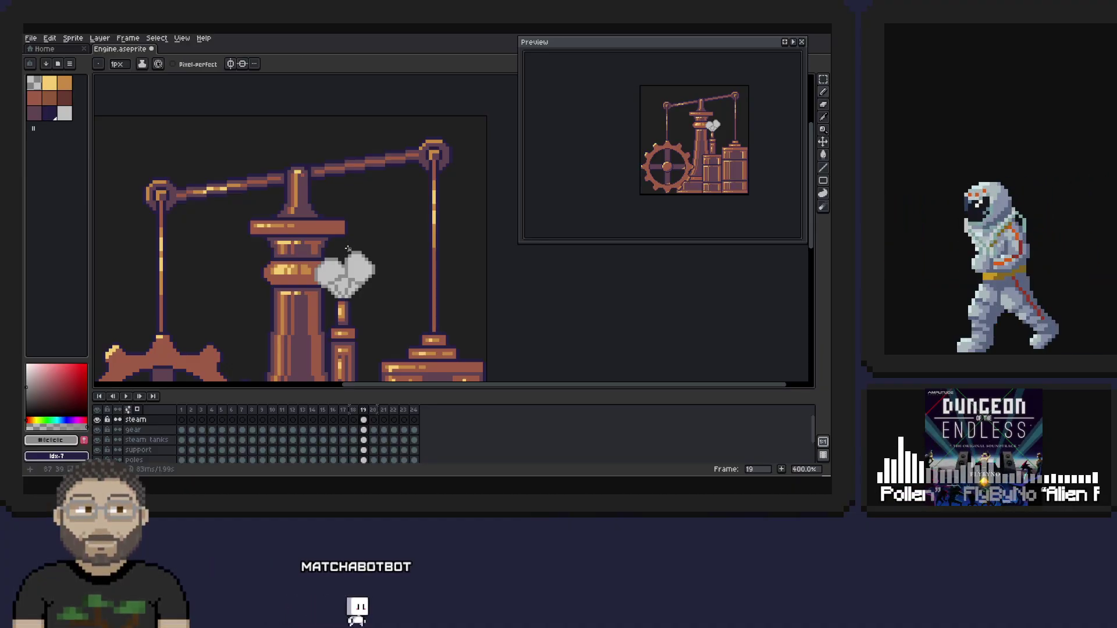
scroll(419, 266, "left", 6)
scroll(471, 244, "down", 3)
scroll(430, 256, "right", 4)
scroll(396, 273, "up", 2)
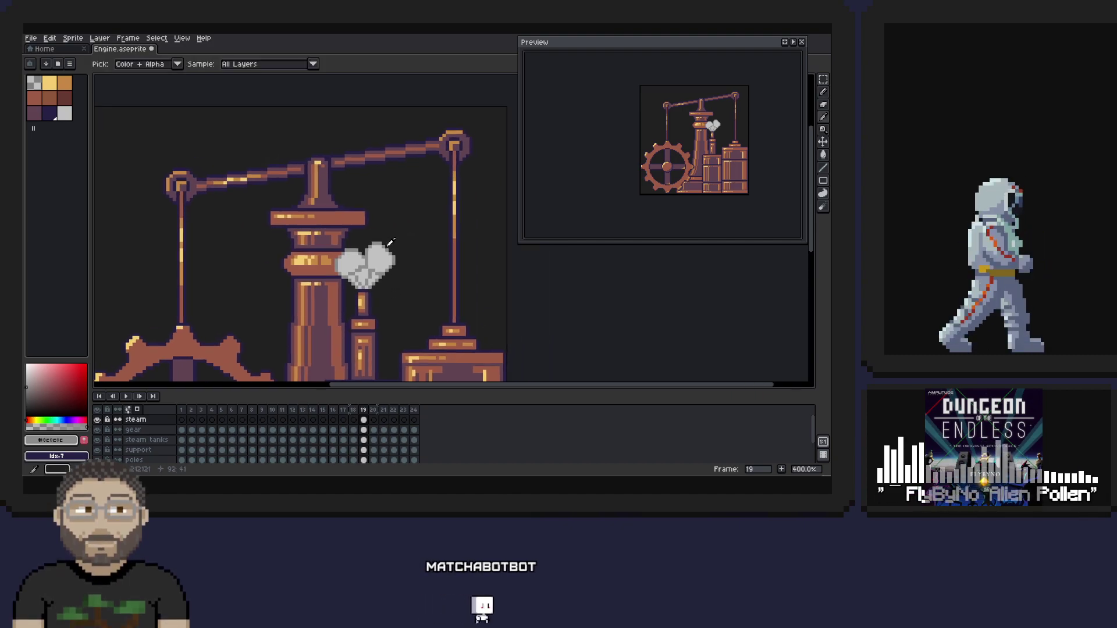
key("i")
key("b")
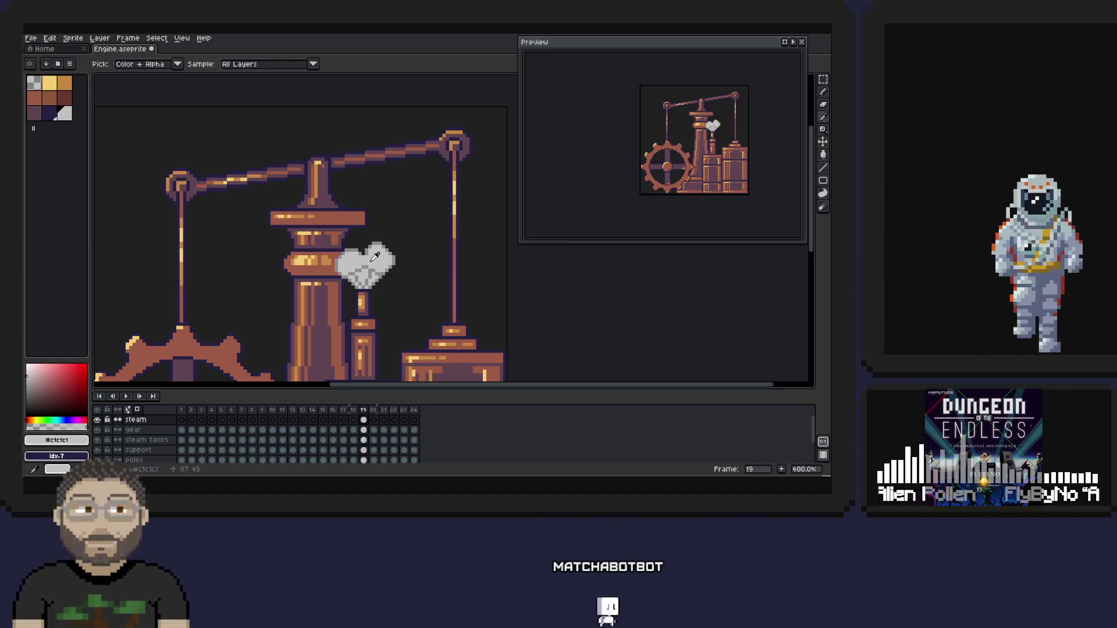
key("b")
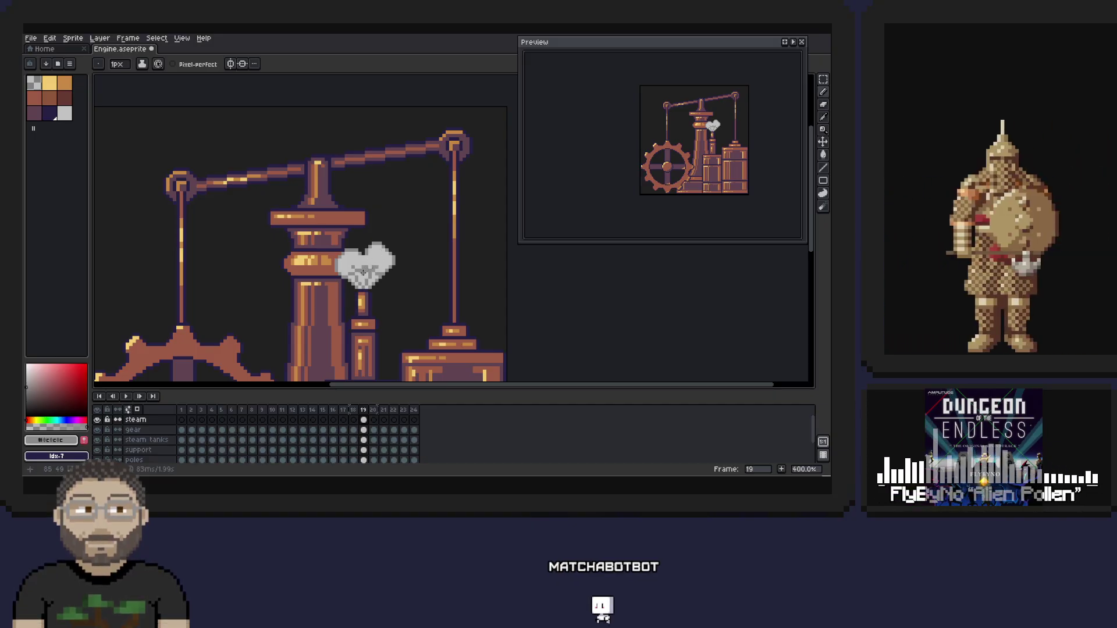
left_click(362, 266, "alt")
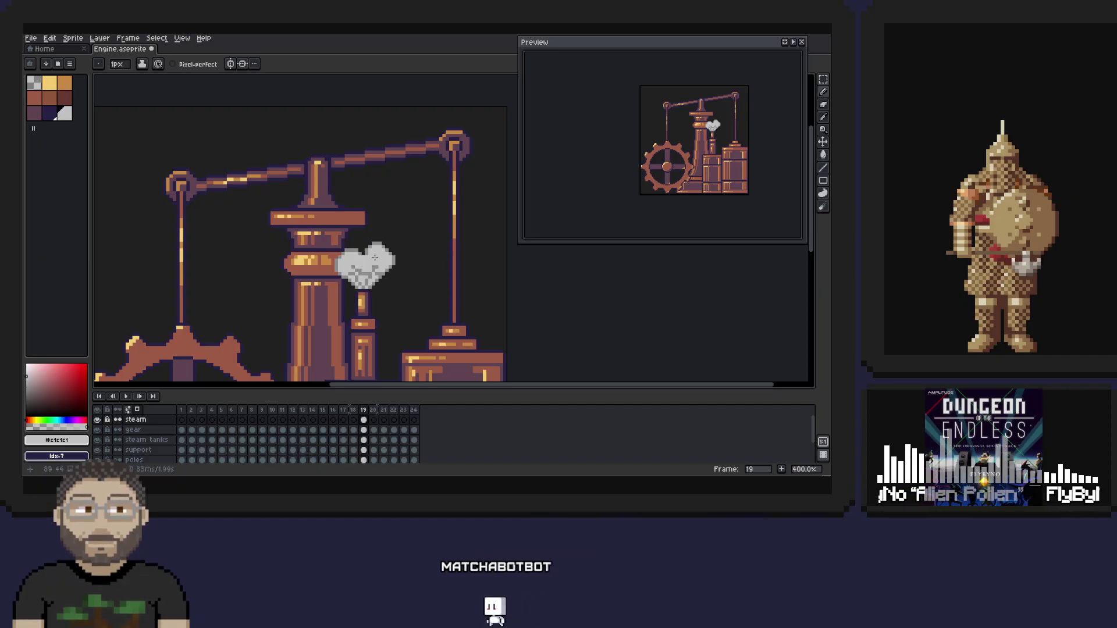
key("i")
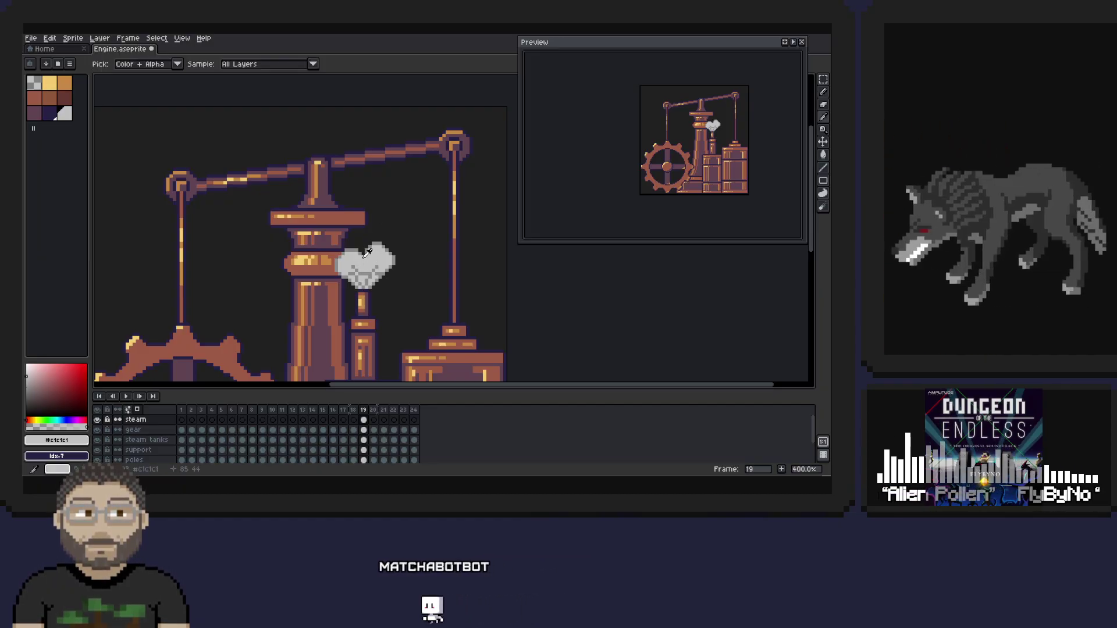
- Close the notch between the puff's lobes with light grey fill and a darker grey outline, rounding the top edge
left_click(353, 258)
key("b")
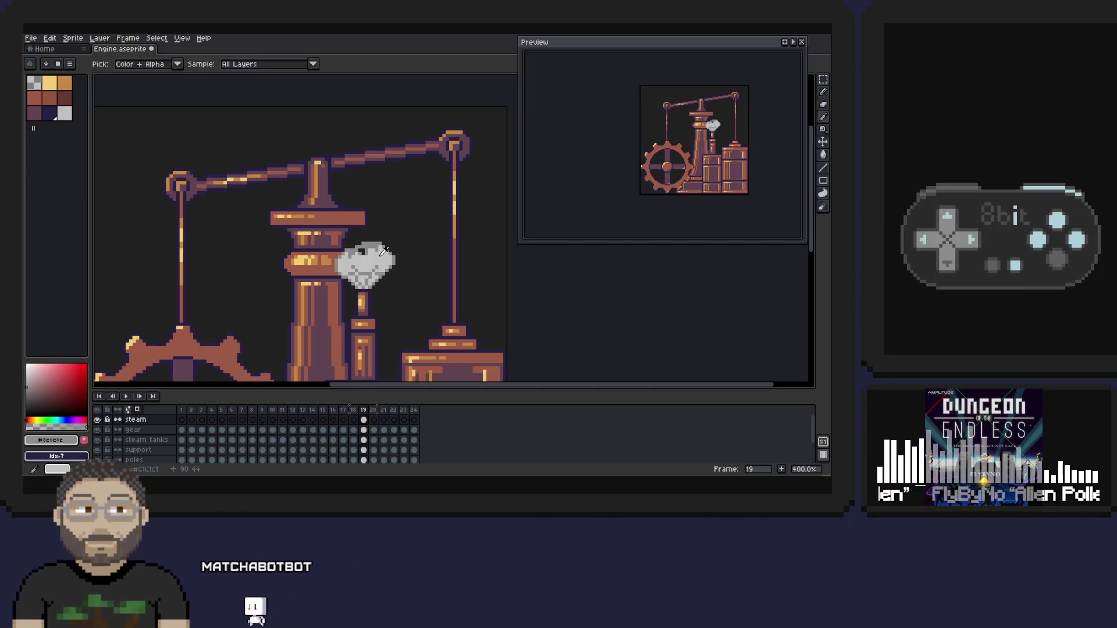
left_click(367, 252, "alt")
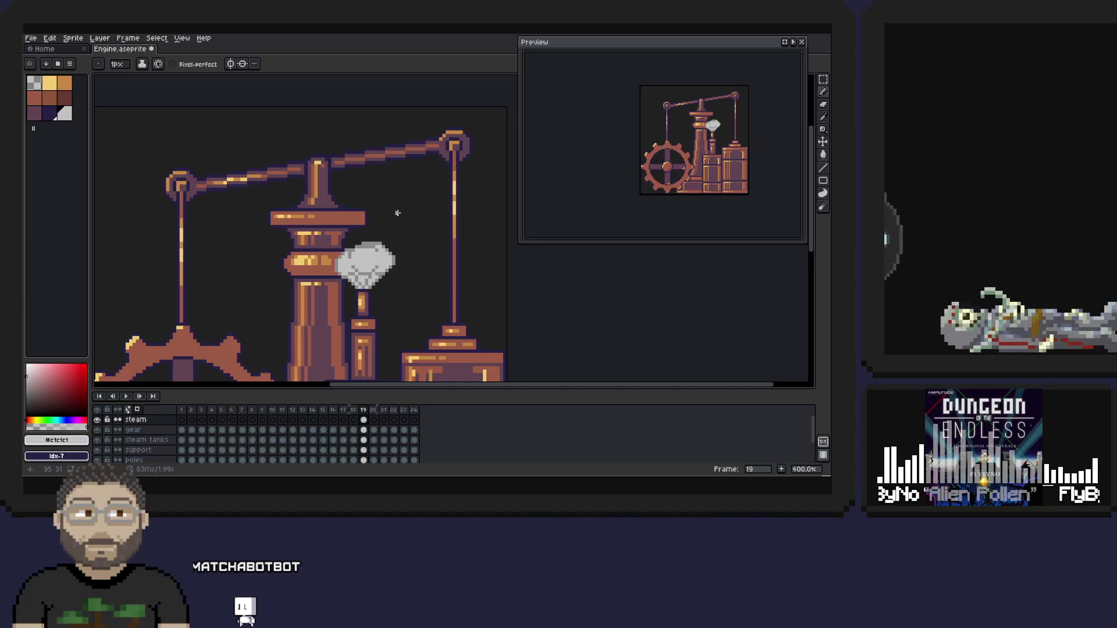
key("alt")
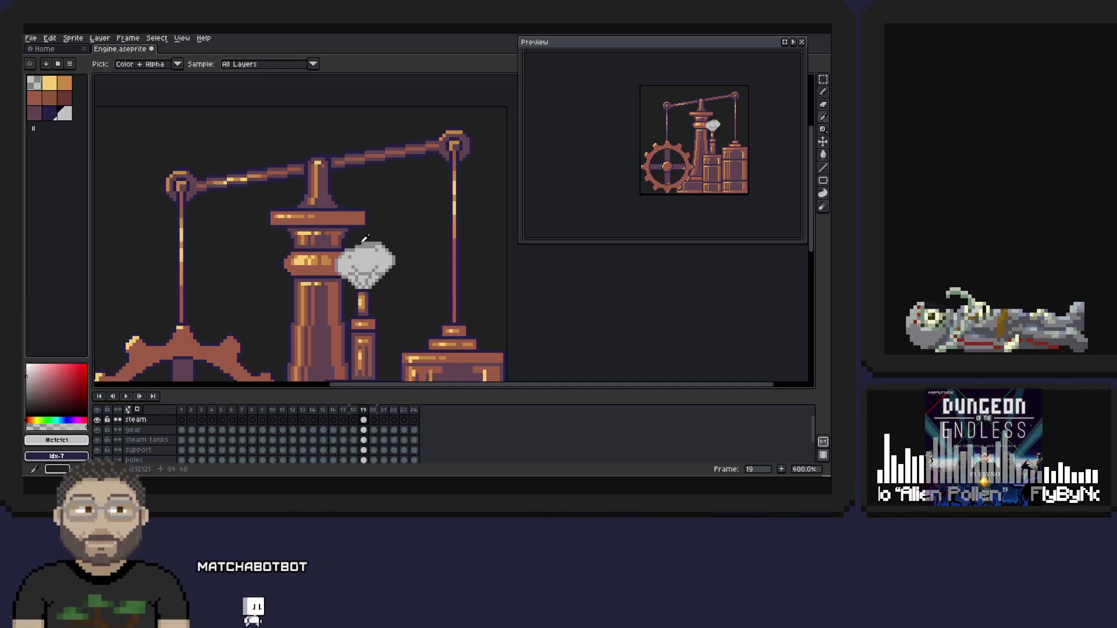
left_click(354, 249, "alt")
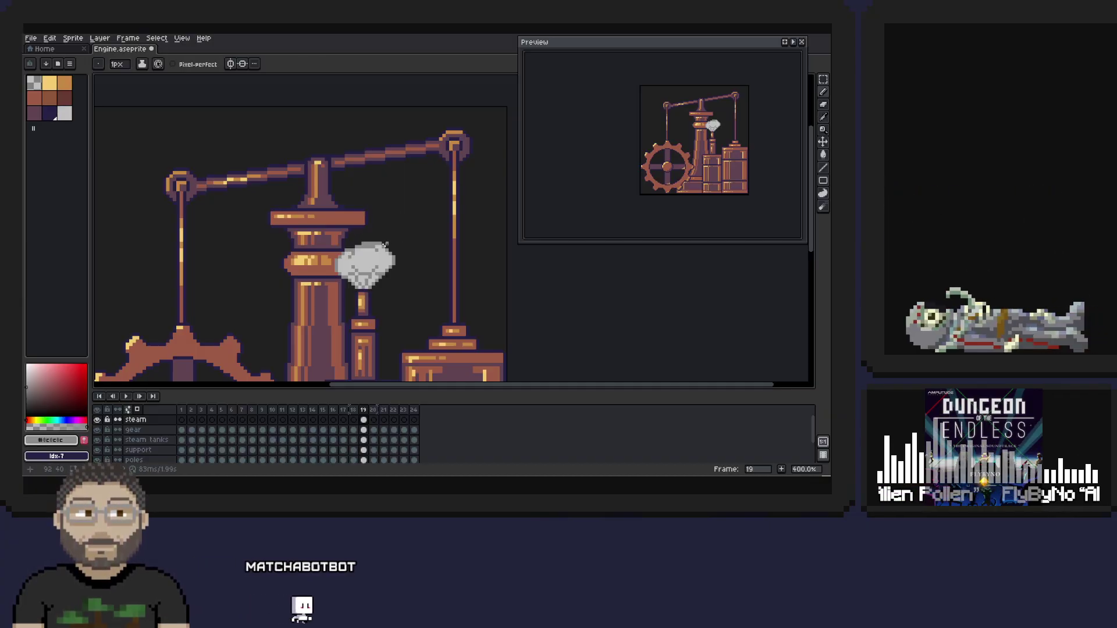
key("alt")
scroll(355, 270, "up", 2)
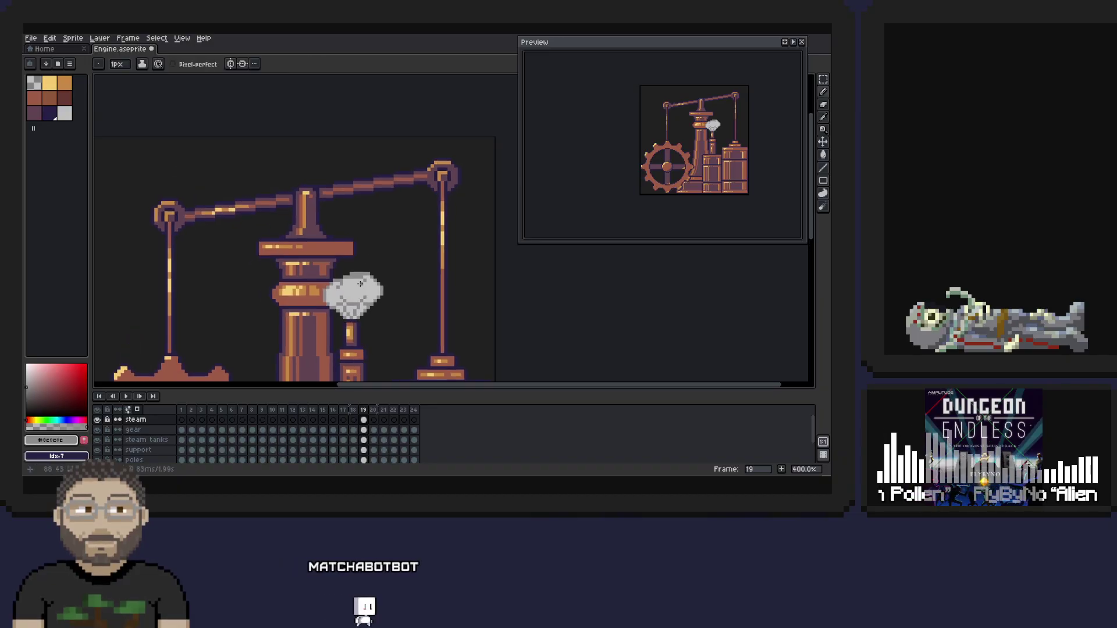
left_click(346, 276, "alt")
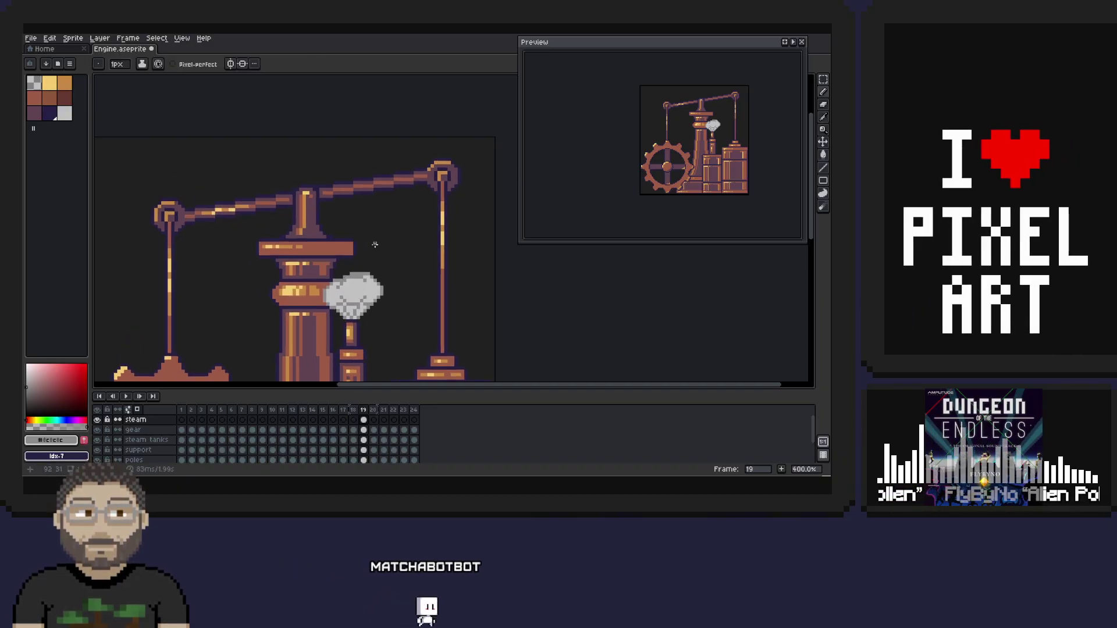
- Touch up the shading in the lower half of the frame 19 steam puff with sampled light and darker greys
key("alt")
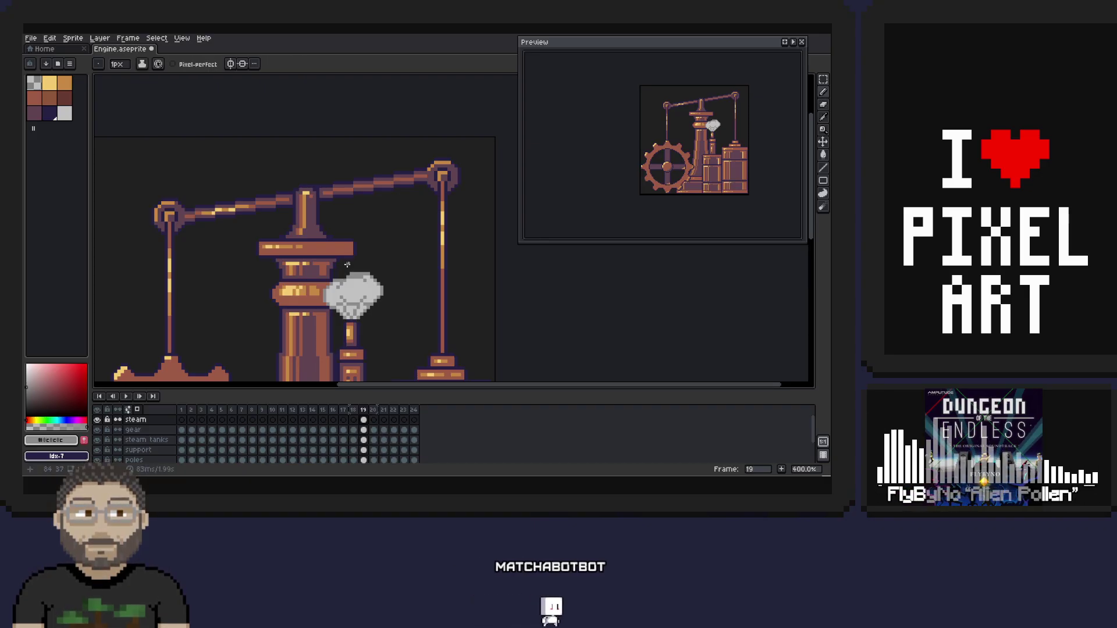
scroll(346, 265, "down", 3)
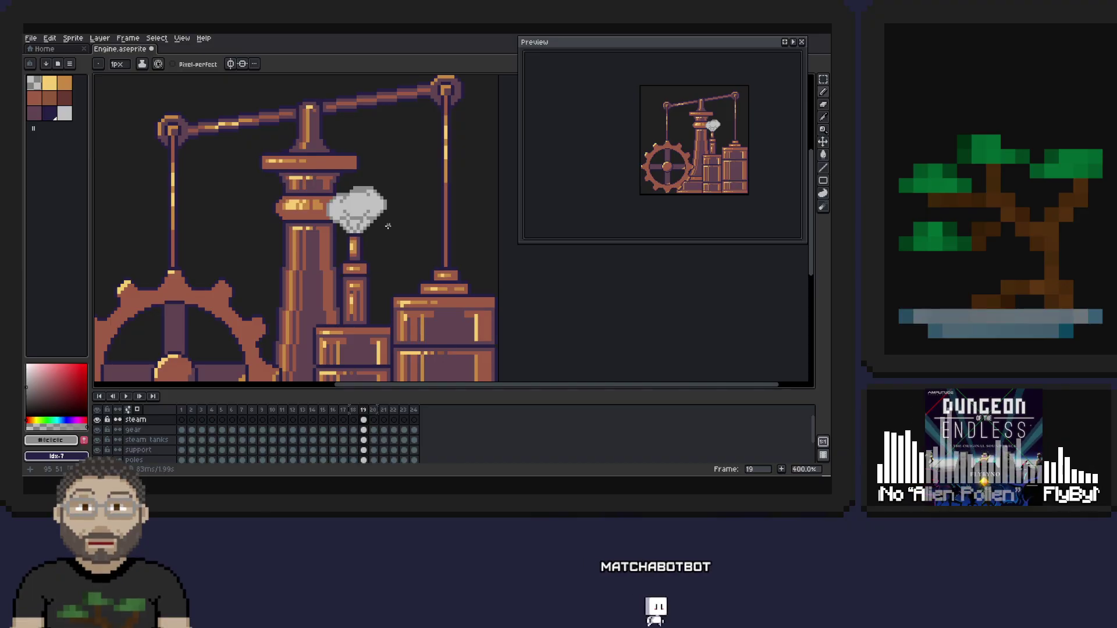
scroll(388, 226, "up", 3)
key("alt")
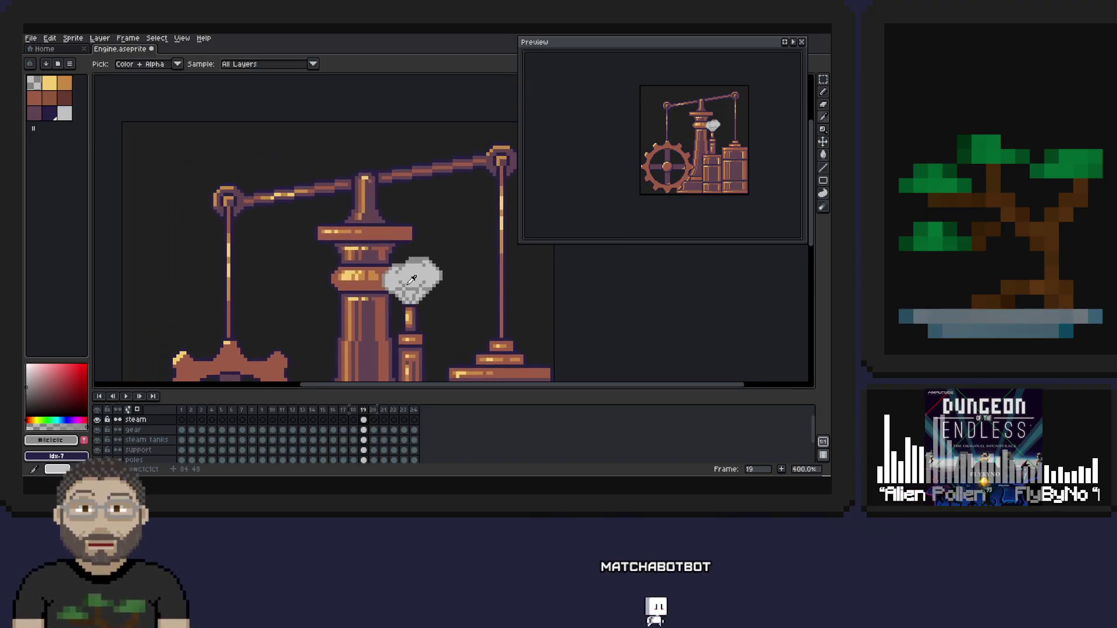
left_click(415, 284, "alt")
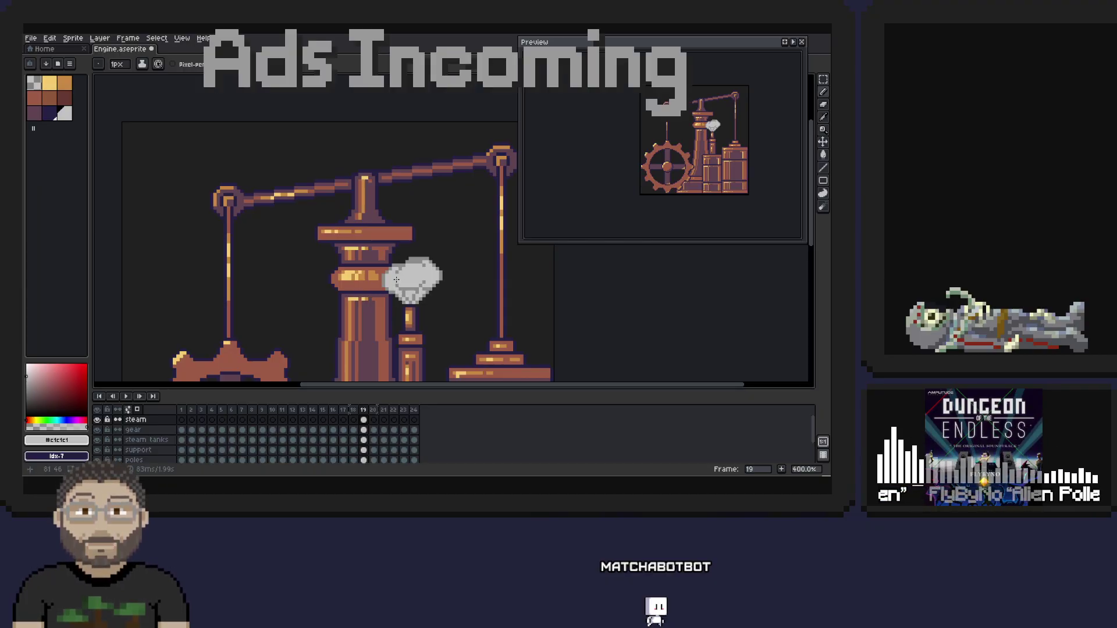
scroll(396, 280, "down", 2)
scroll(396, 280, "right", 3)
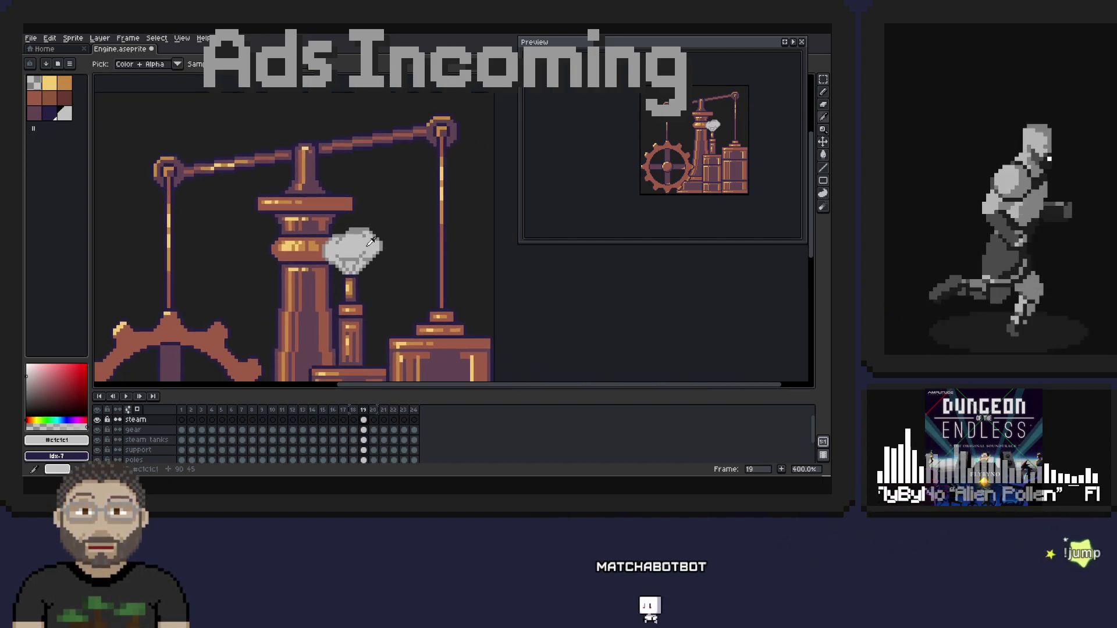
left_click(338, 258, "alt")
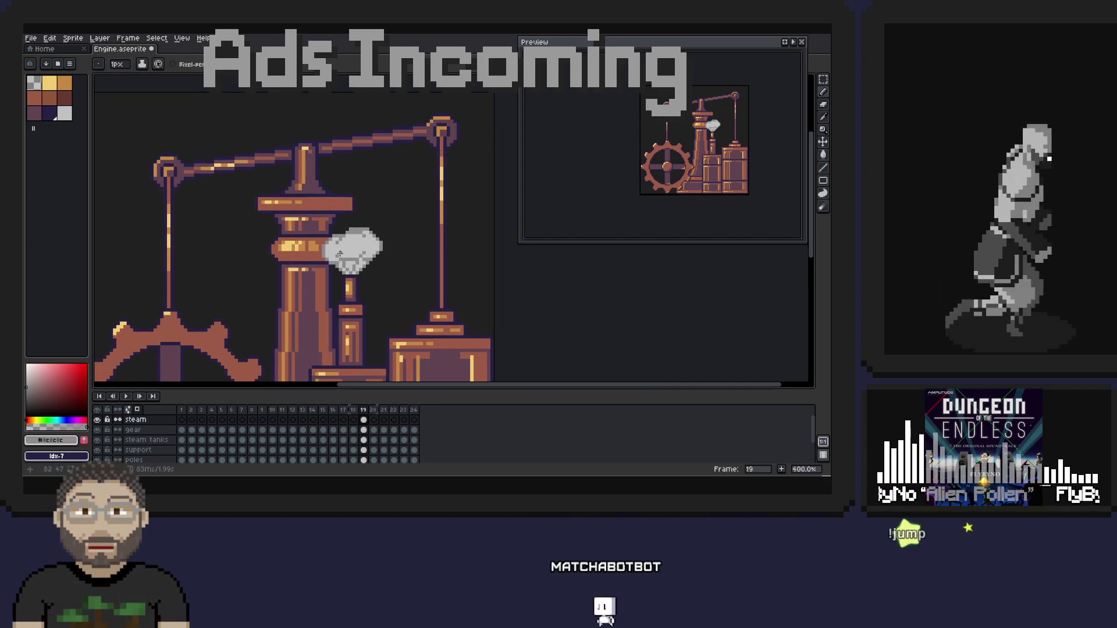
left_click(346, 263, "alt")
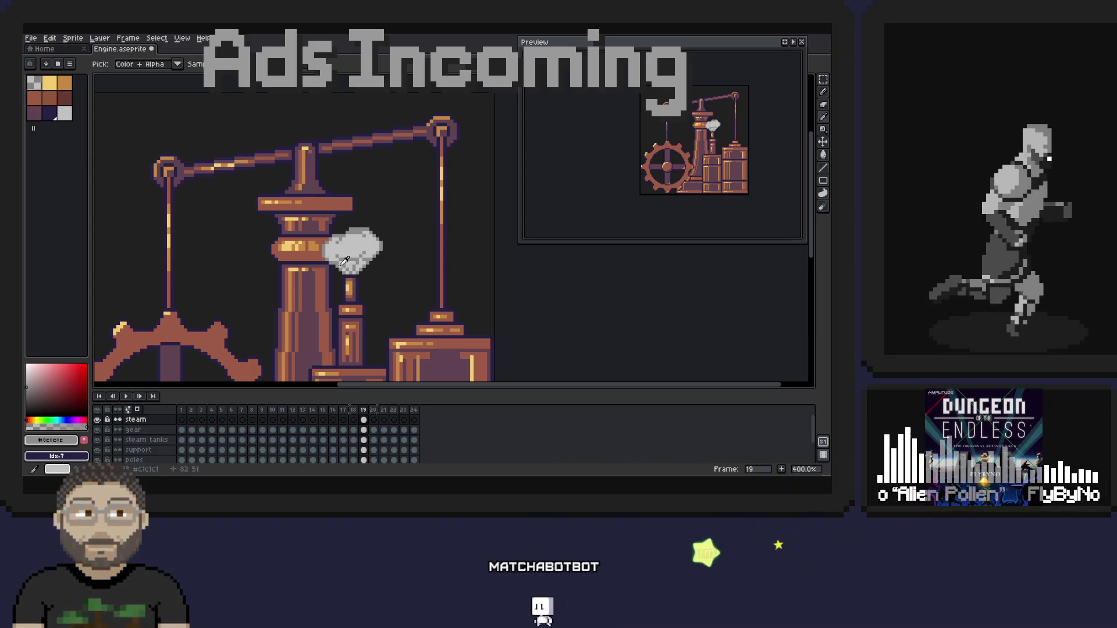
left_click(352, 232, "alt")
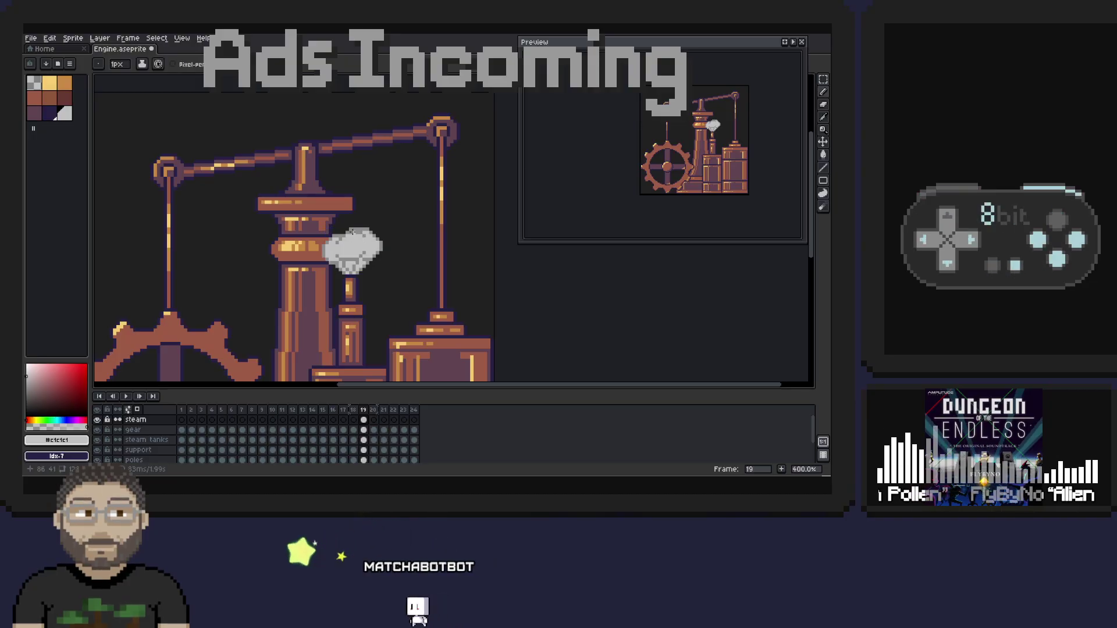
- Go to frame 20 of the steam layer, enlarge the timeline to fit all layers, and toggle the bg color layer off and on
left_click(373, 419)
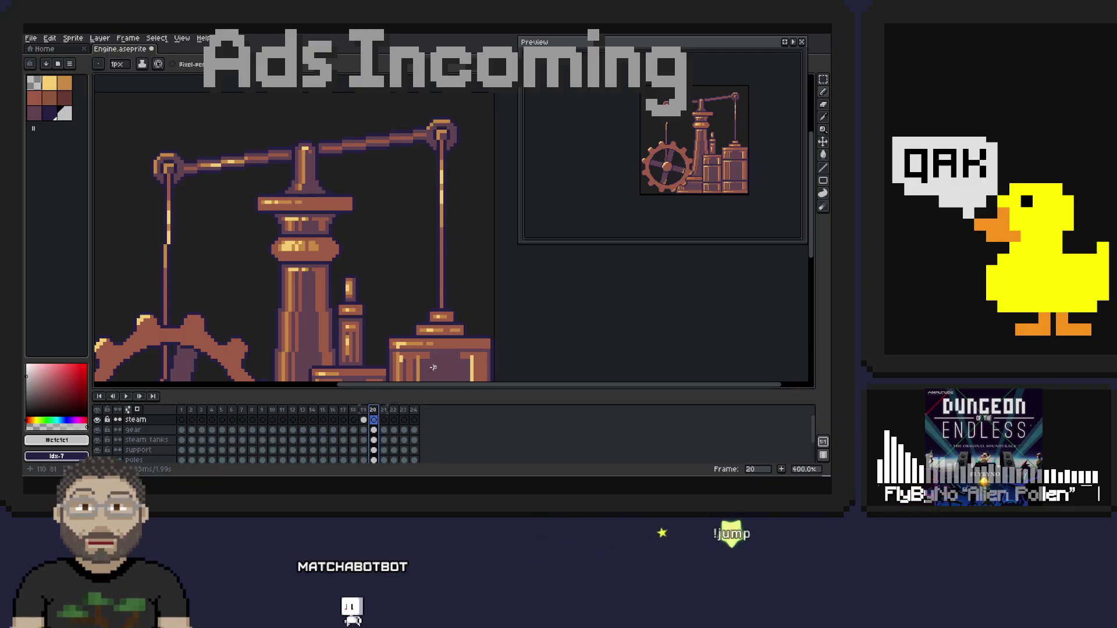
left_click_drag(456, 388, 416, 356)
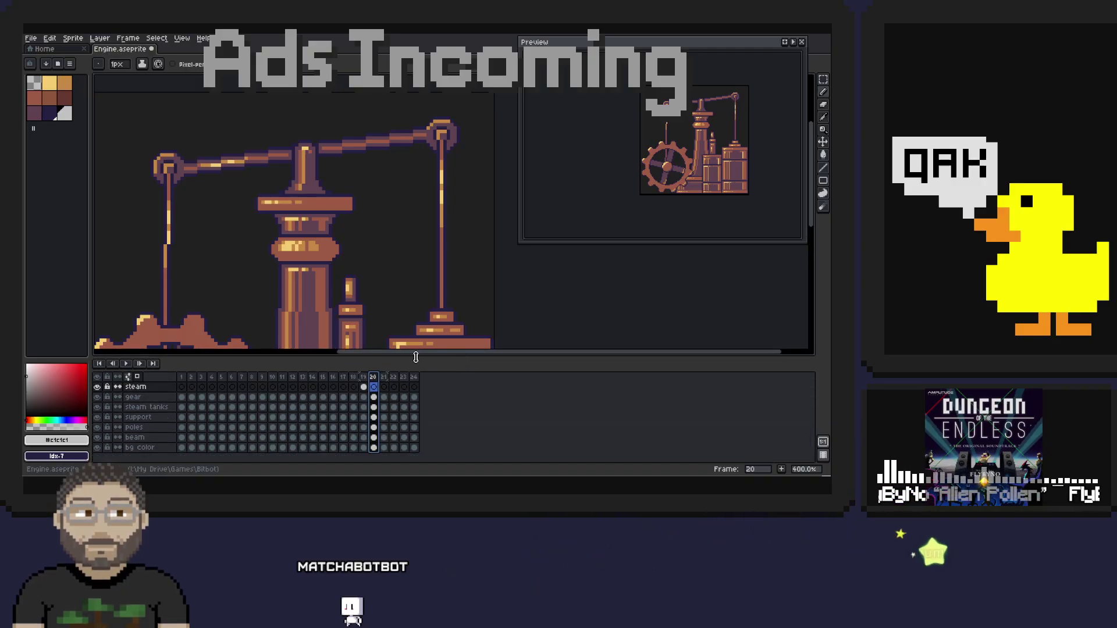
left_click(98, 448)
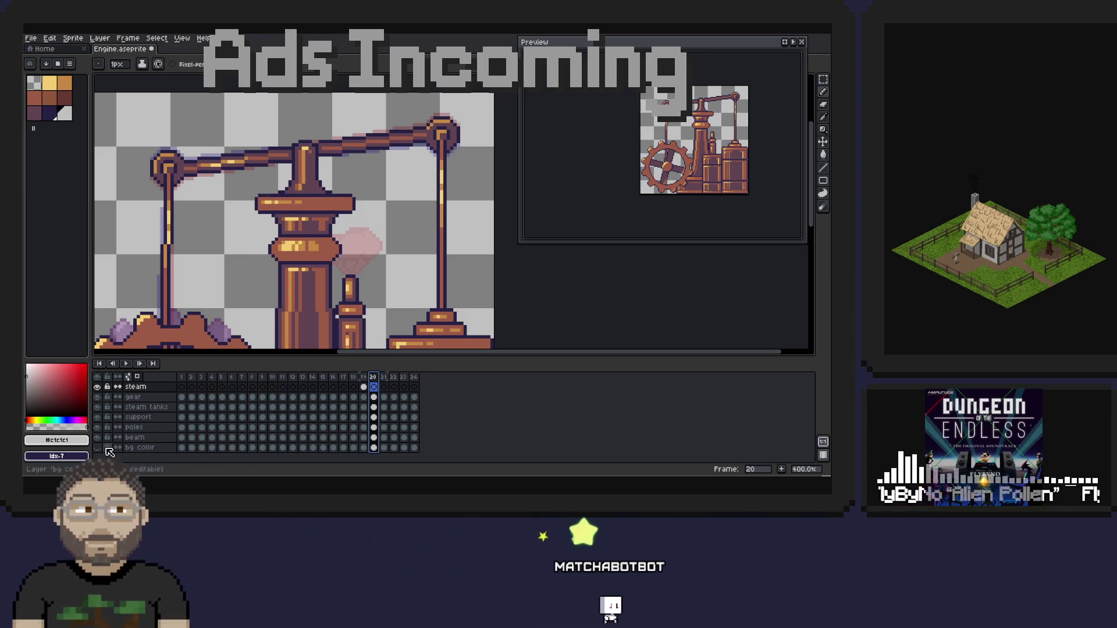
left_click(97, 448)
- Try the steam layer at about 50% opacity on frame 19, comparing it with 100%
double_click(136, 386)
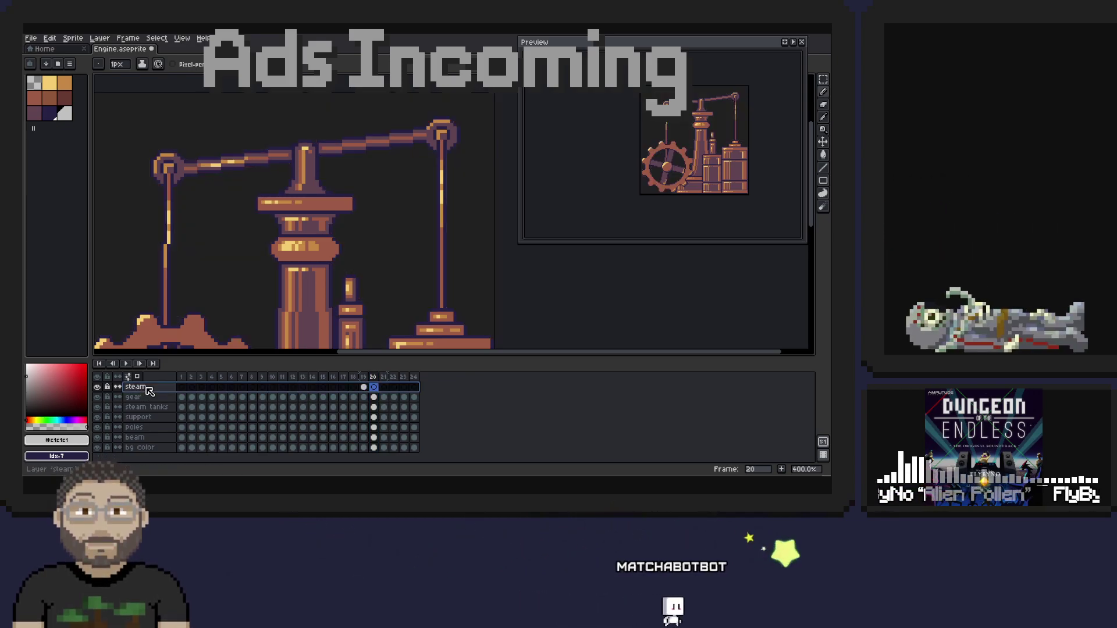
left_click_drag(568, 142, 552, 145)
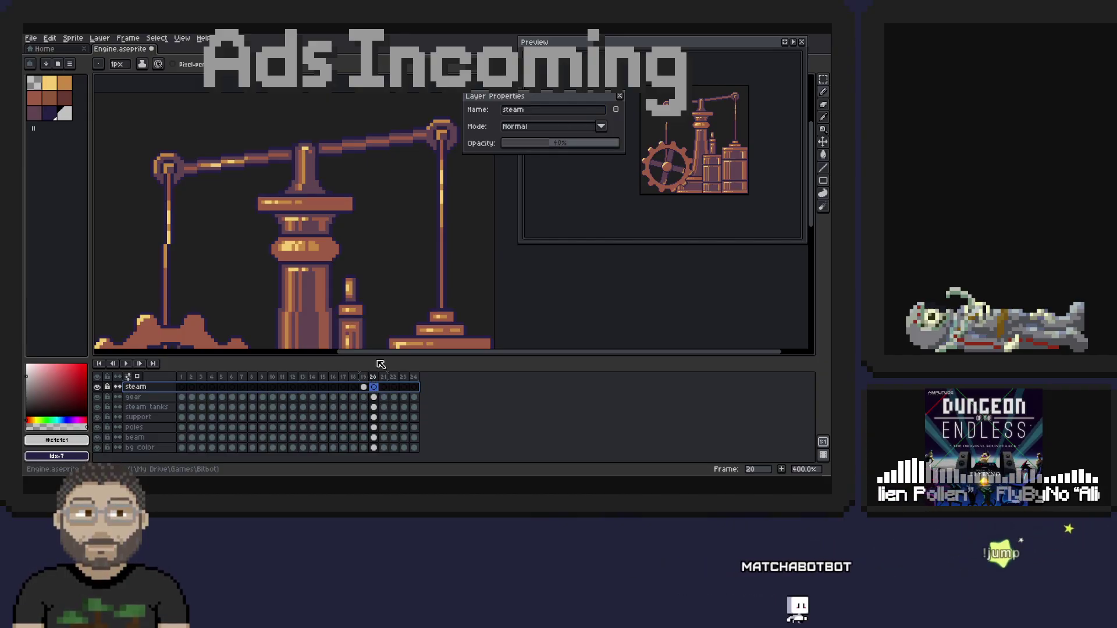
key("Left")
mouse_move(558, 149)
left_mouse_down()
mouse_move(541, 151)
mouse_move(554, 150)
left_mouse_up()
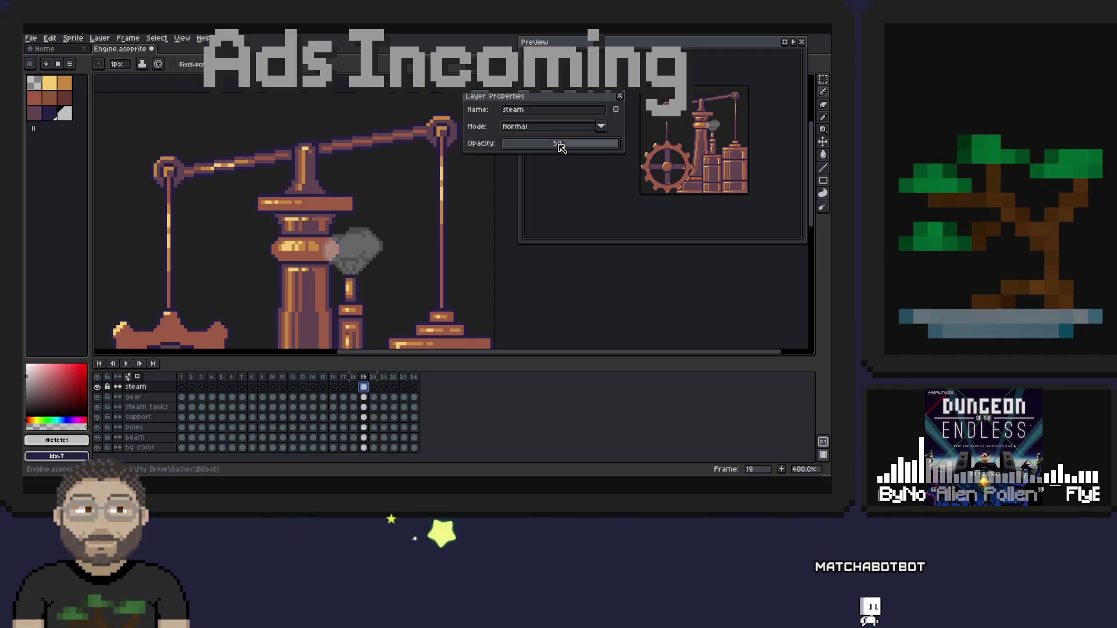
left_click_drag(495, 163, 370, 242)
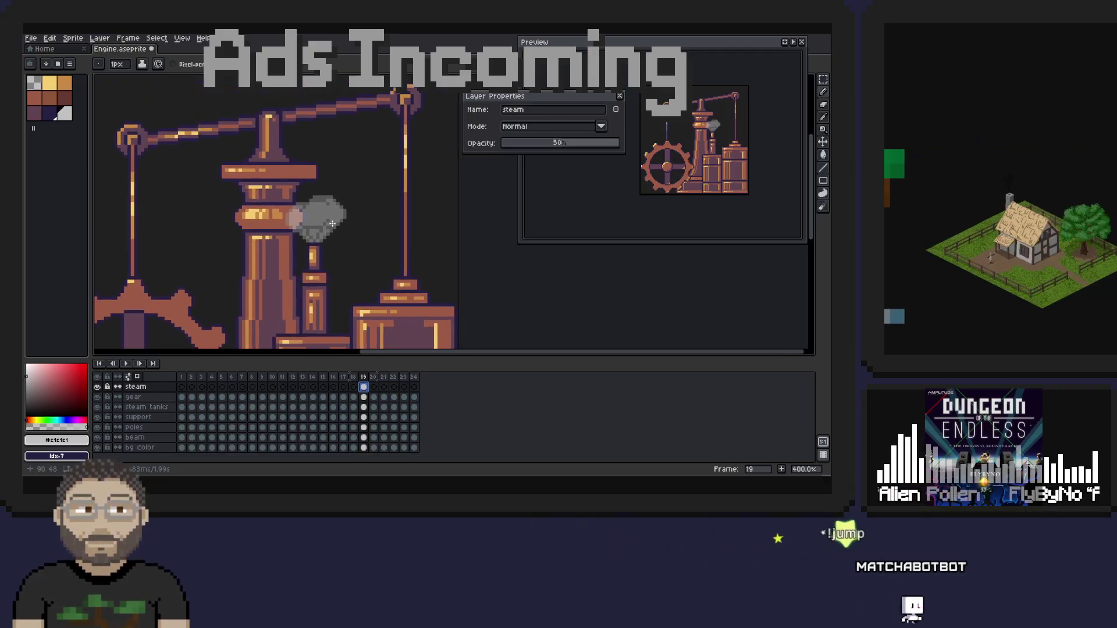
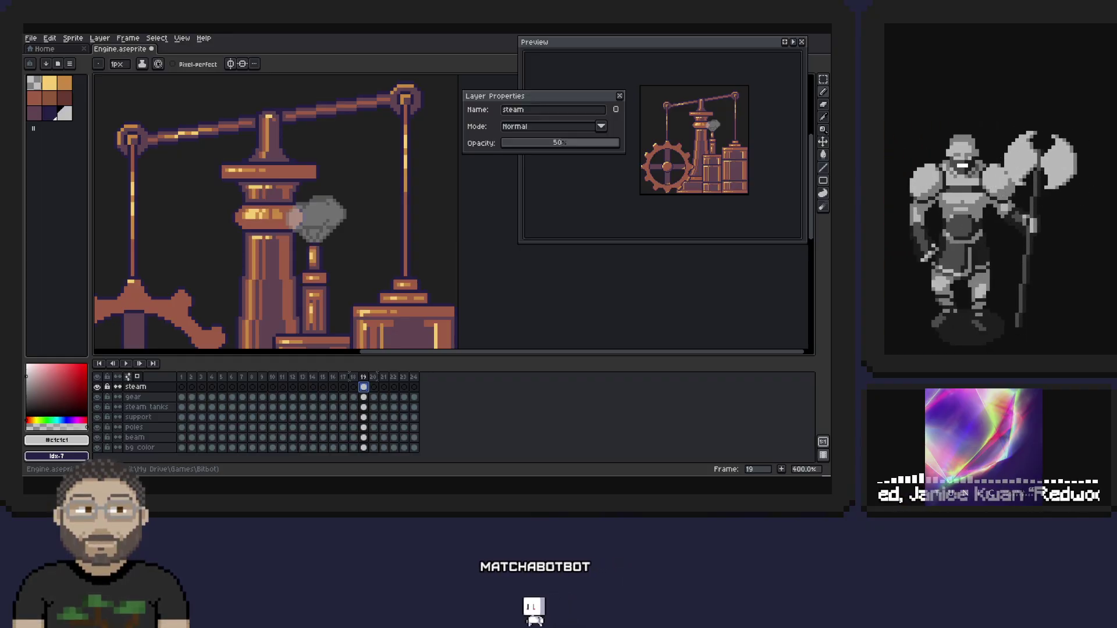
left_click_drag(560, 143, 620, 144)
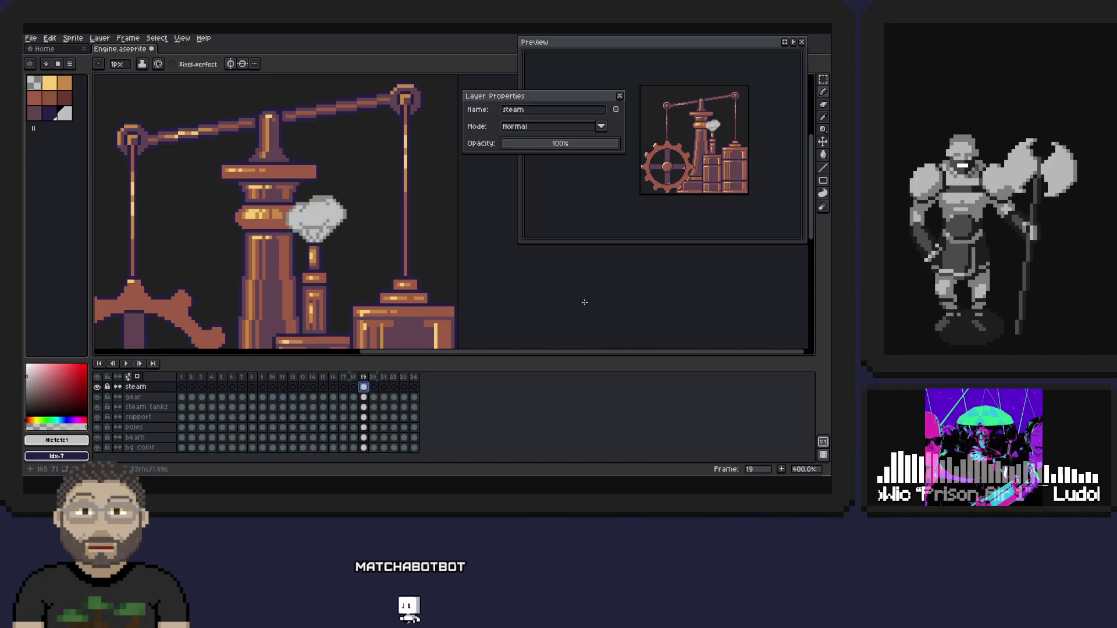
left_click_drag(601, 143, 572, 148)
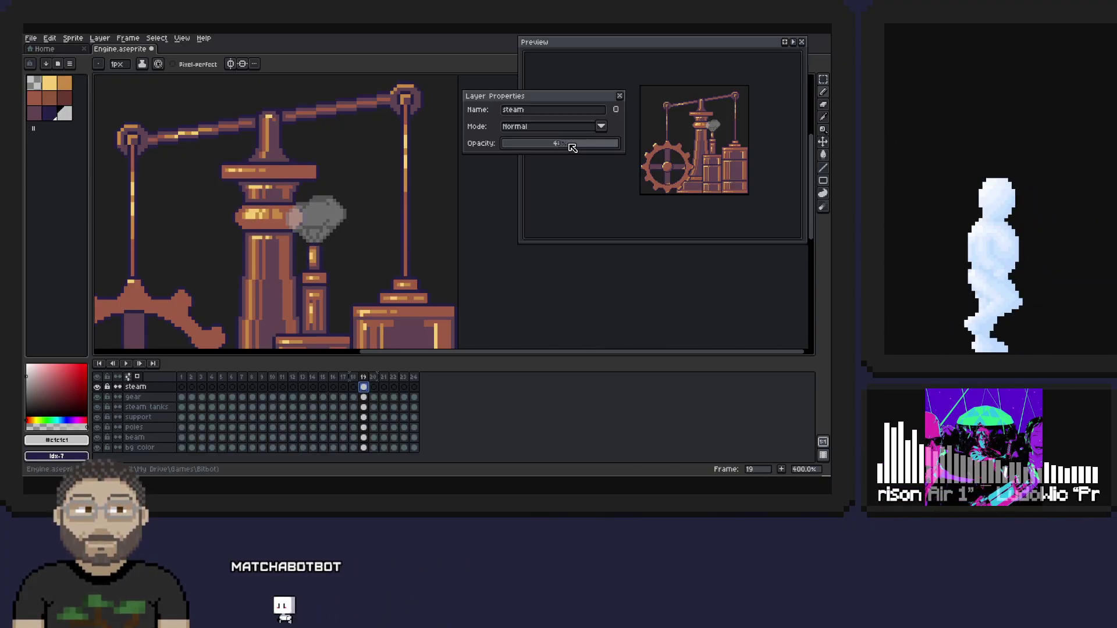
- Try the Screen blend mode on the steam layer, returning it to Normal mode at 100% opacity
left_click(602, 126)
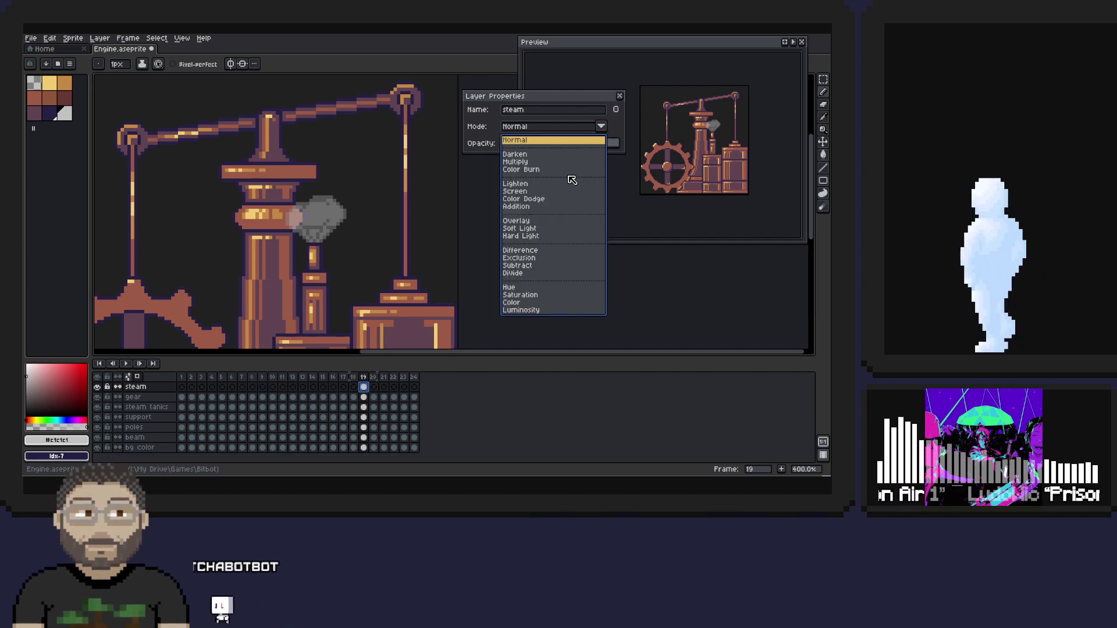
left_click(534, 190)
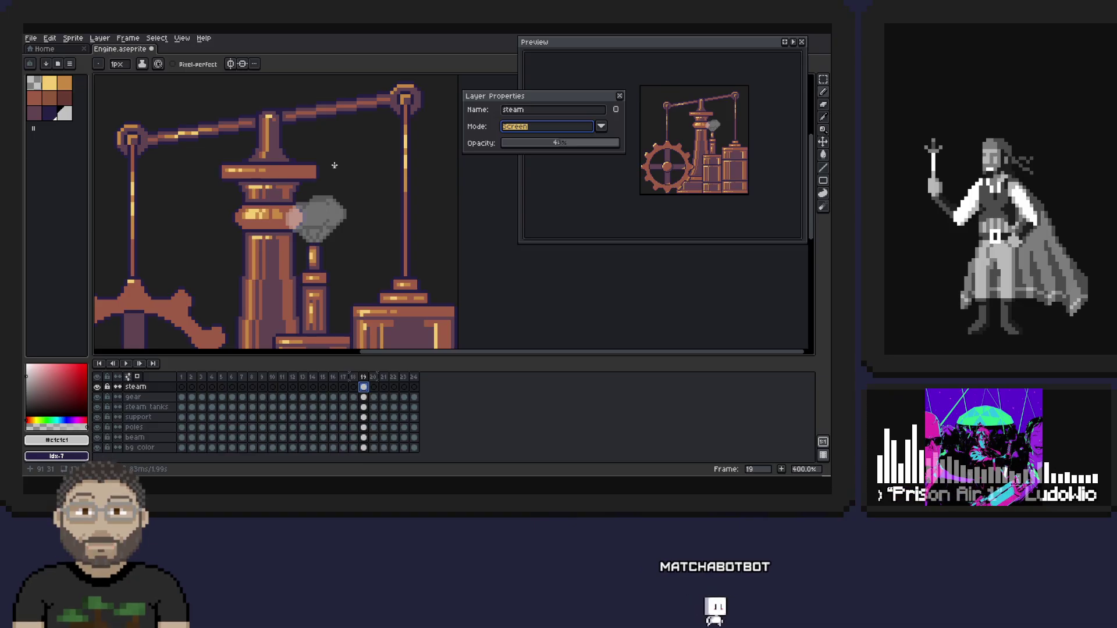
left_click(601, 127)
left_click(533, 138)
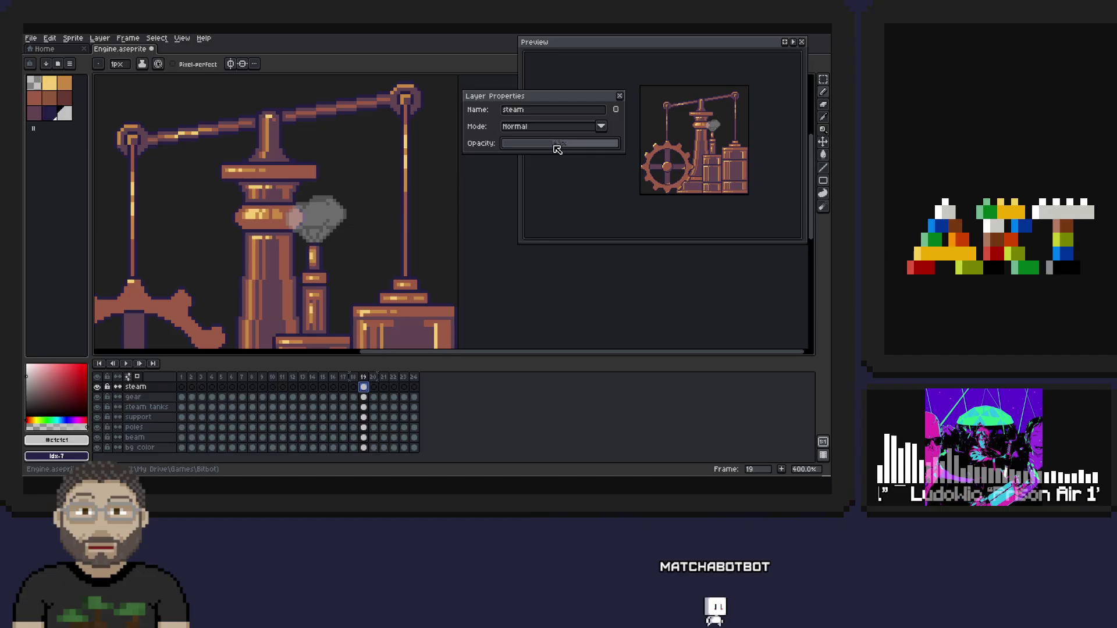
left_click_drag(561, 150, 632, 142)
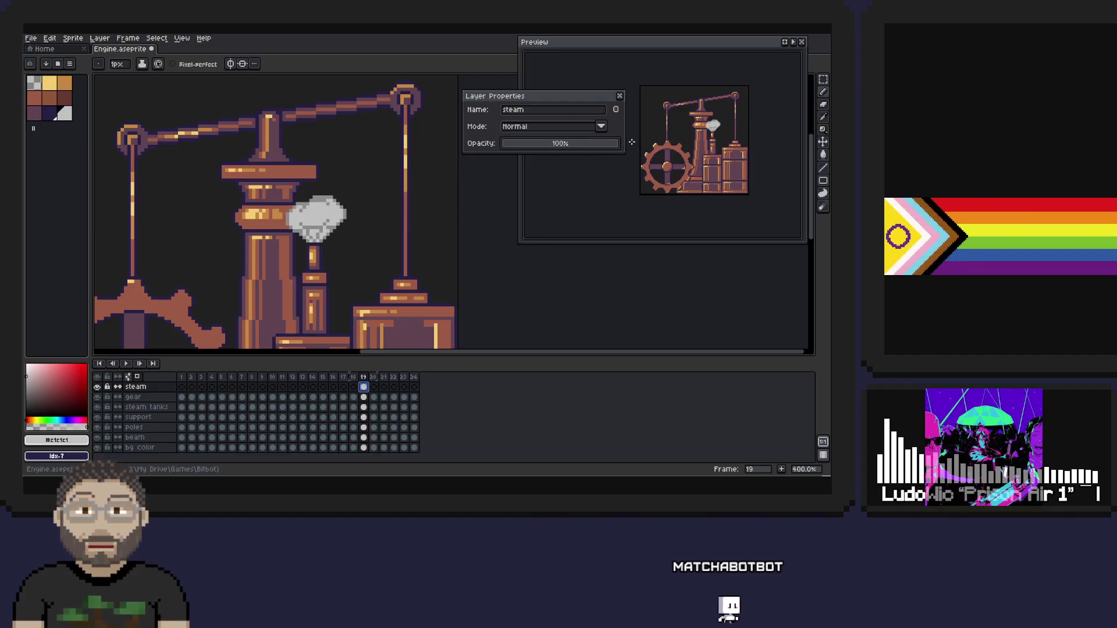
- Copy the steam puff from frame 19 into frame 20 of the steam layer
left_click(374, 377)
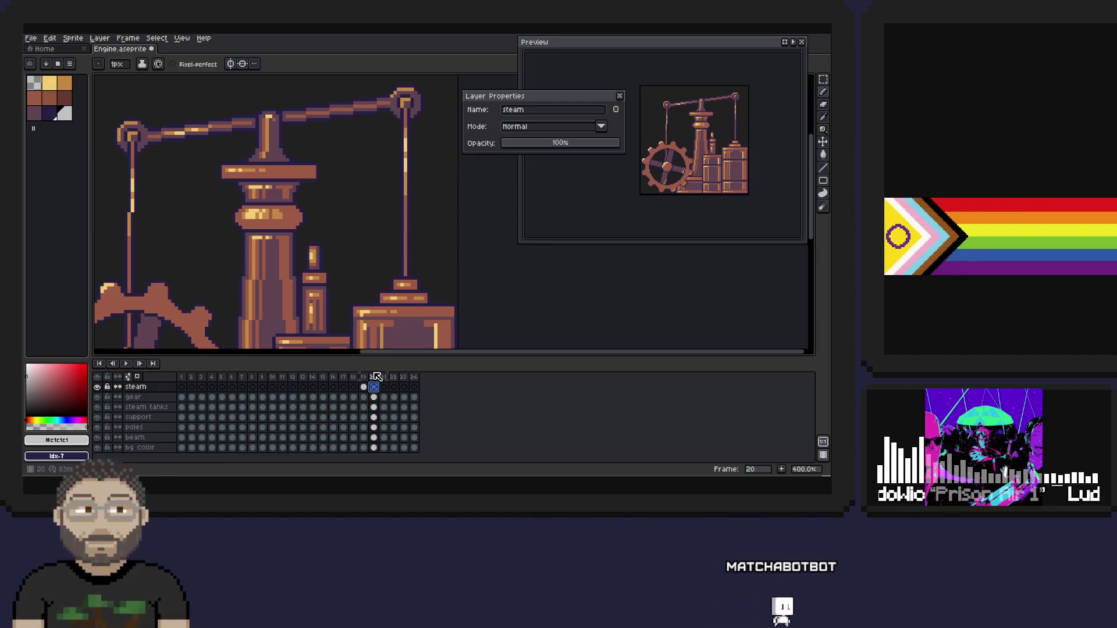
left_click(367, 375)
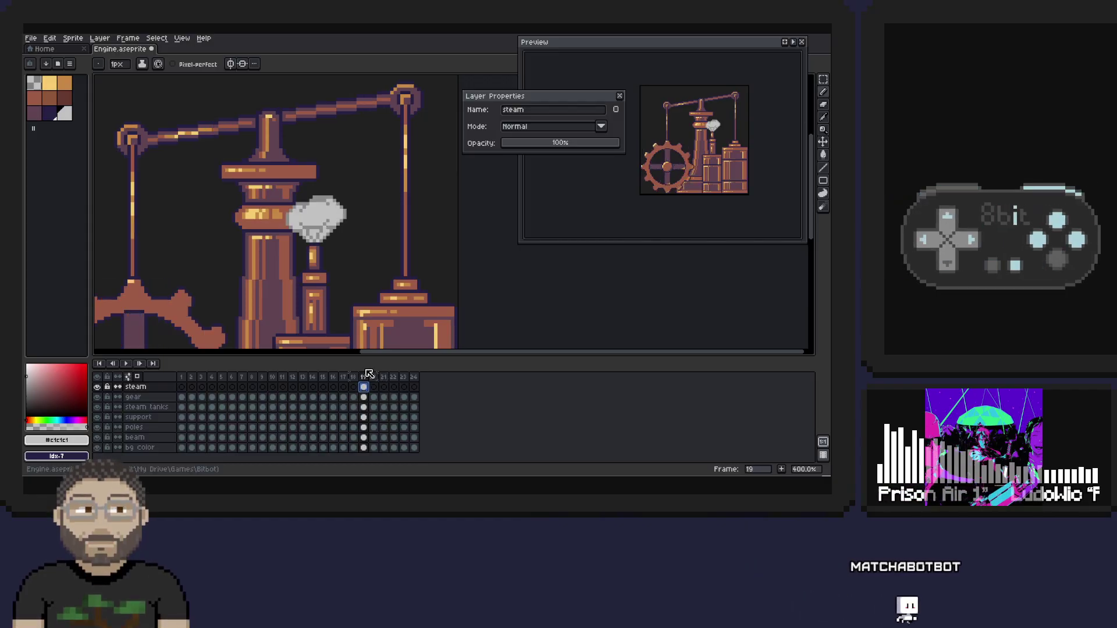
left_click(374, 388)
key("ctrl+v")
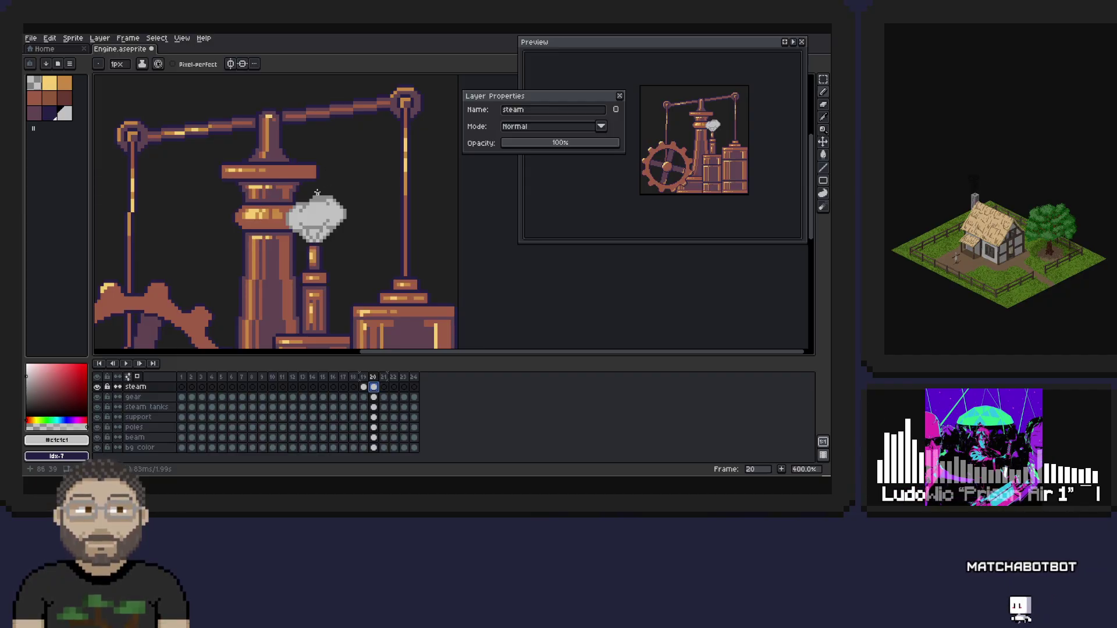
- Enlarge the frame 20 puff at the top and both sides with a darker grey edge, filling it with sampled light grey
key("alt")
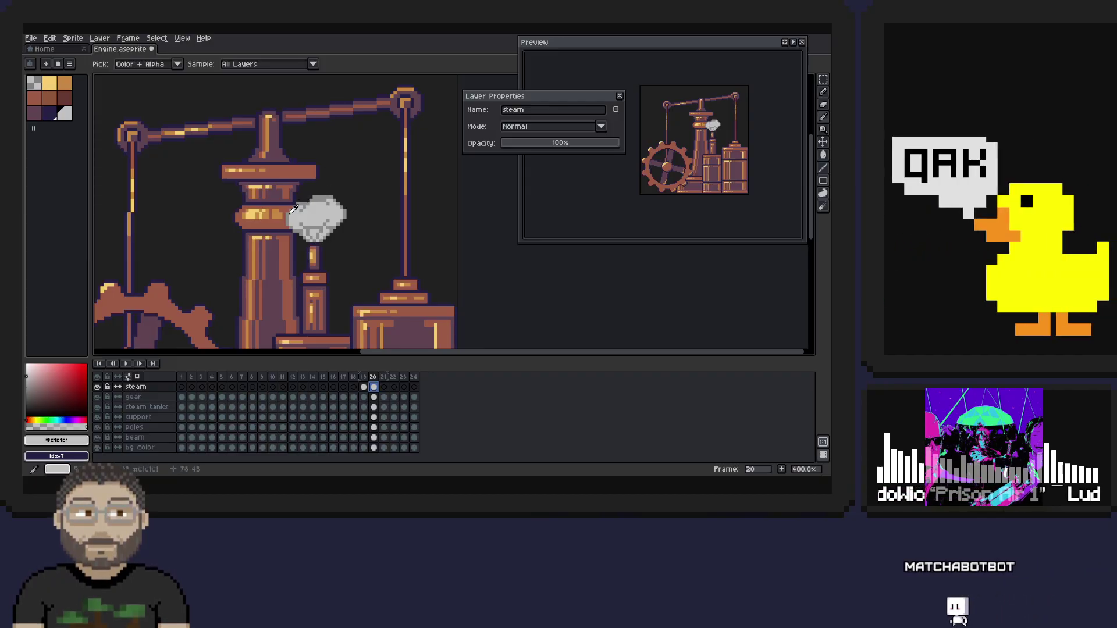
left_click(292, 210, "alt")
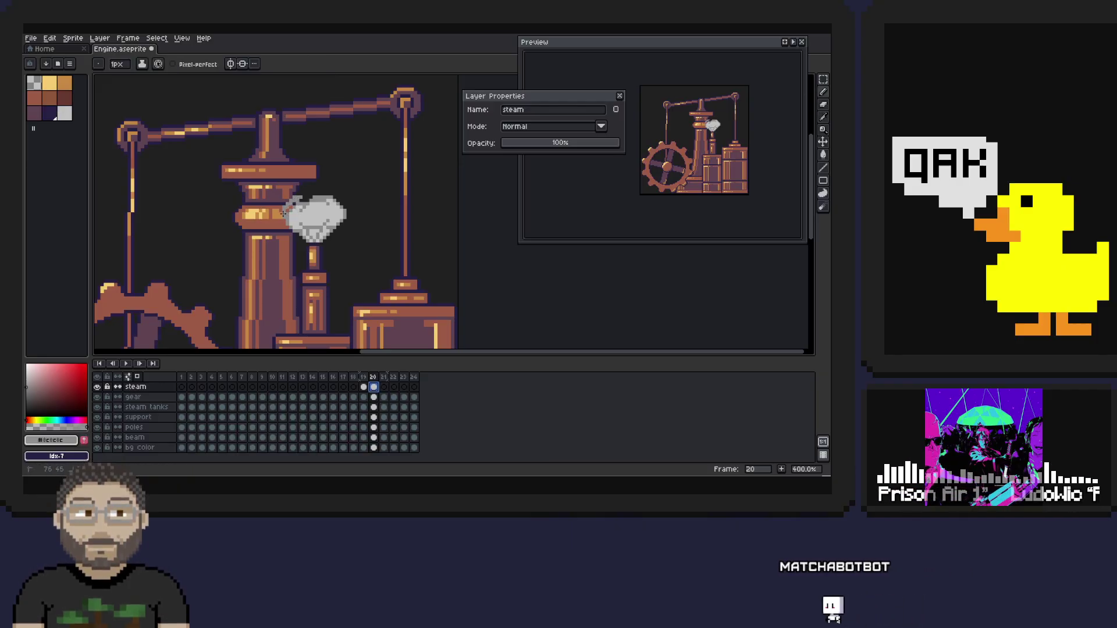
mouse_move(299, 199)
left_mouse_down()
mouse_move(282, 216)
mouse_move(305, 199)
left_mouse_up()
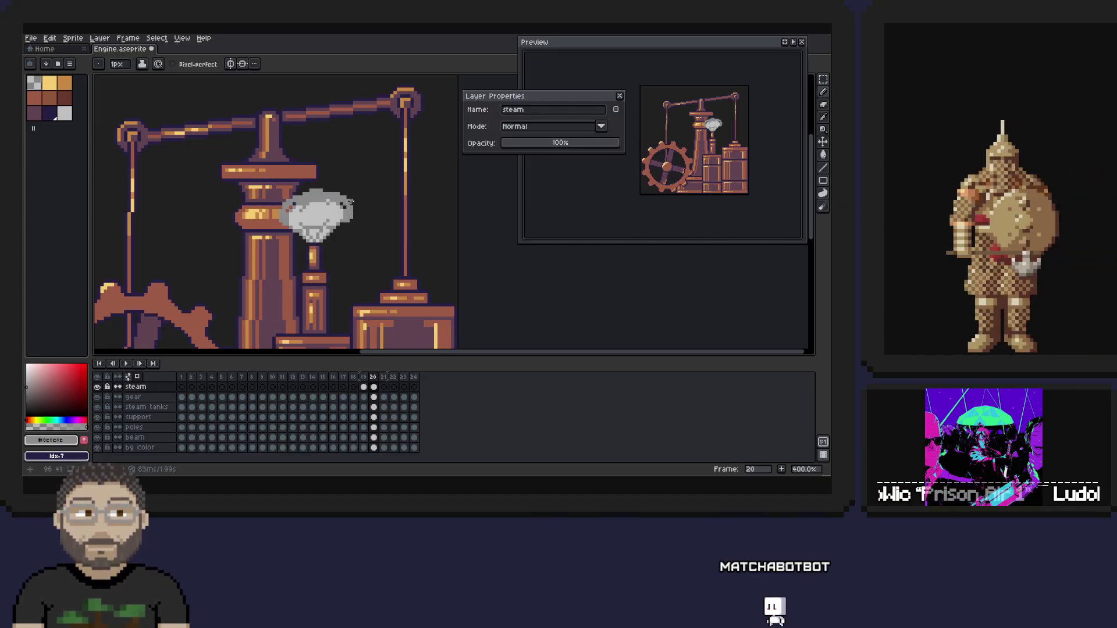
left_click(338, 222, "alt")
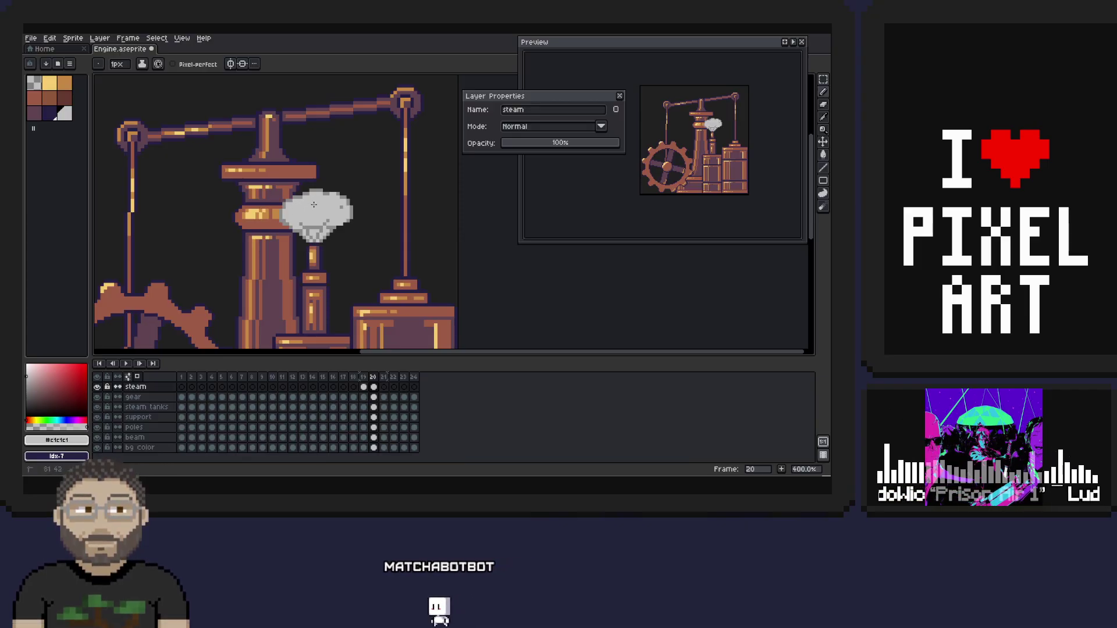
- Shade the right lobe and lower edge of the frame 20 puff with darker grey, softening it with light grey
left_click(332, 194, "alt")
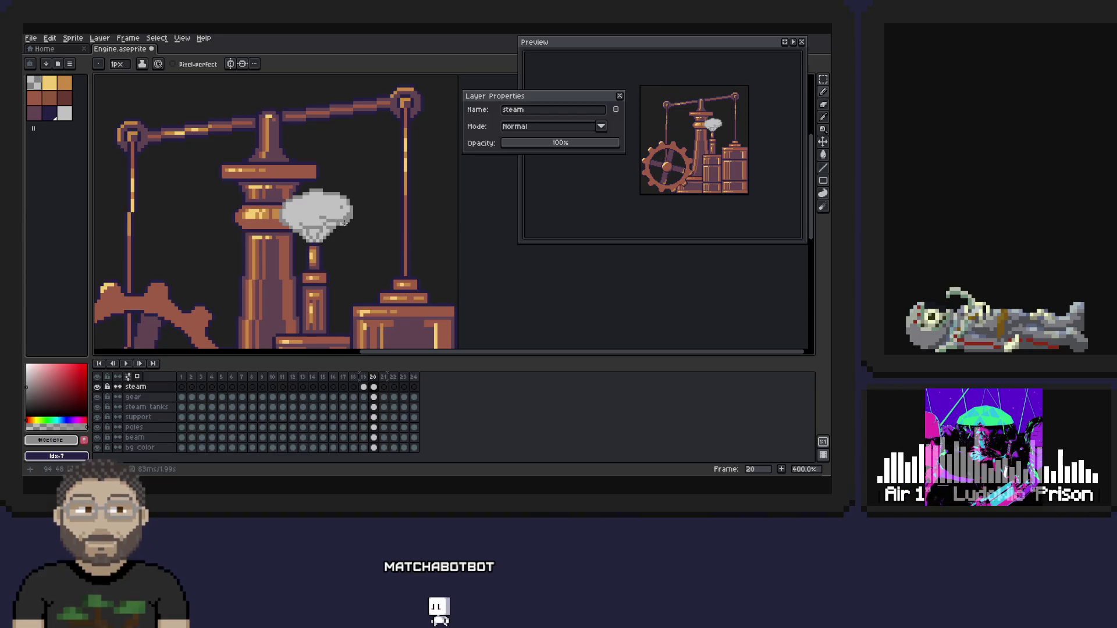
key("i")
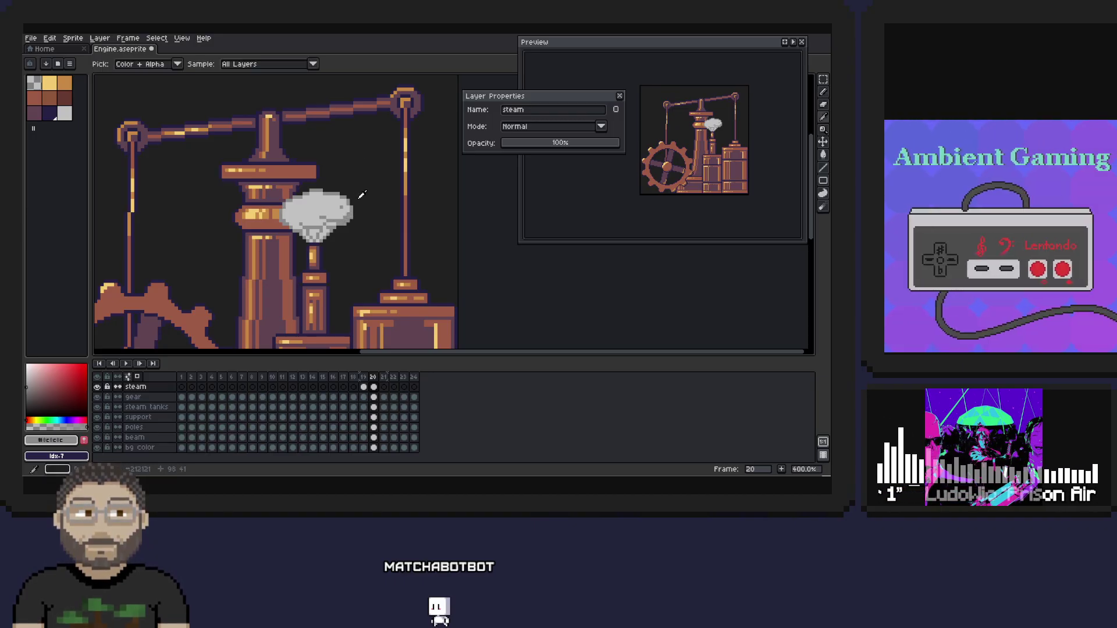
left_click(347, 207)
key("b")
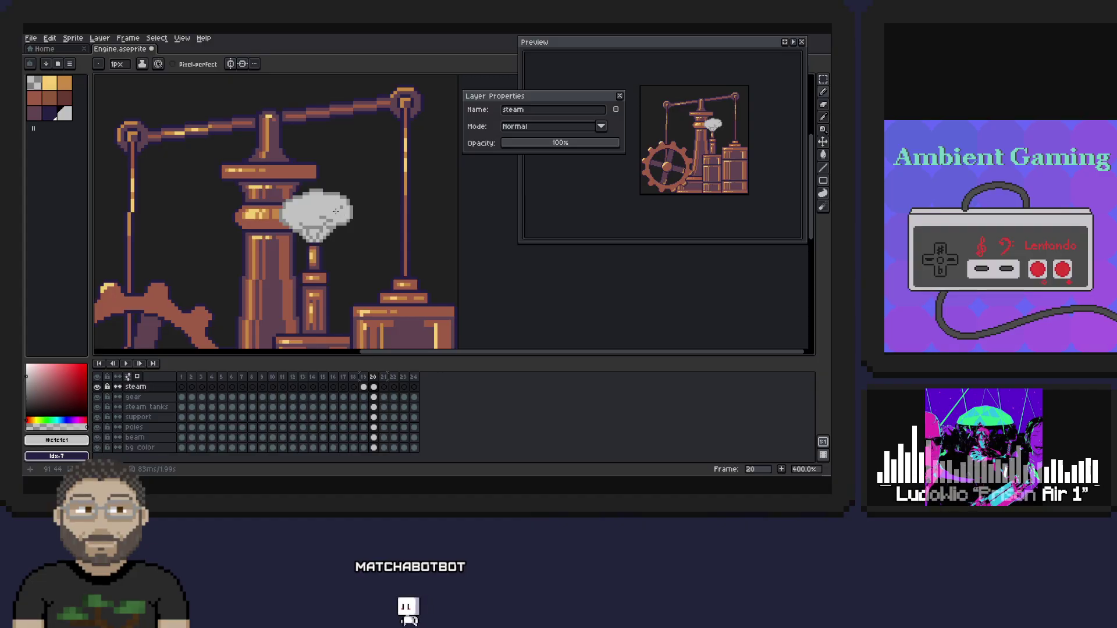
key("i")
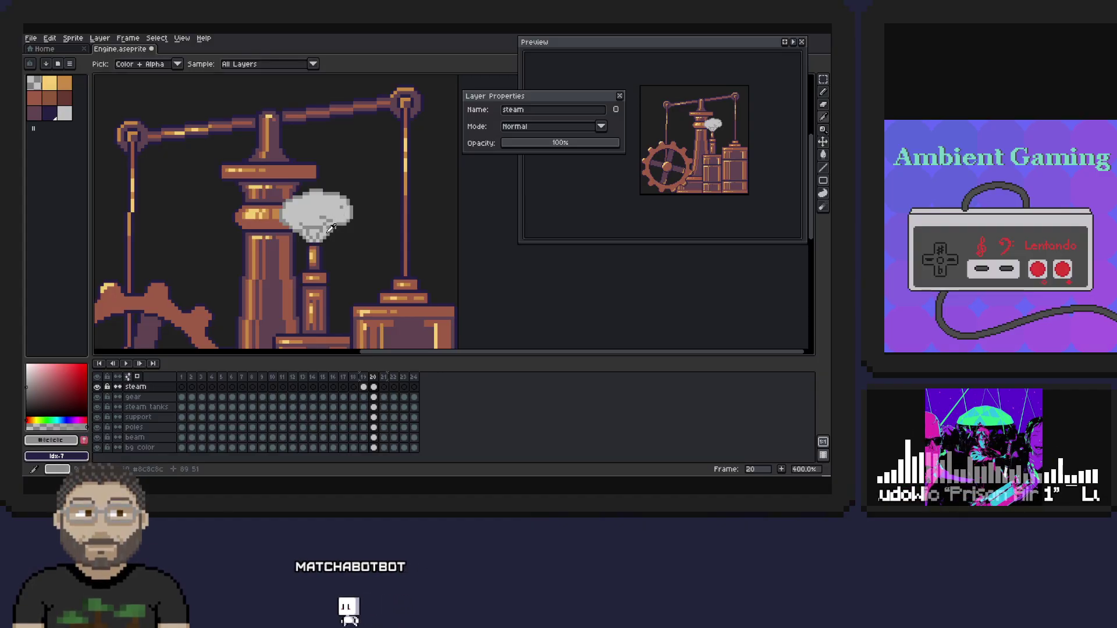
key("b")
- Refine the top-right contour of the frame 20 steam puff, alternating sampled darker grey and light grey
key("i")
left_click(308, 218)
key("b")
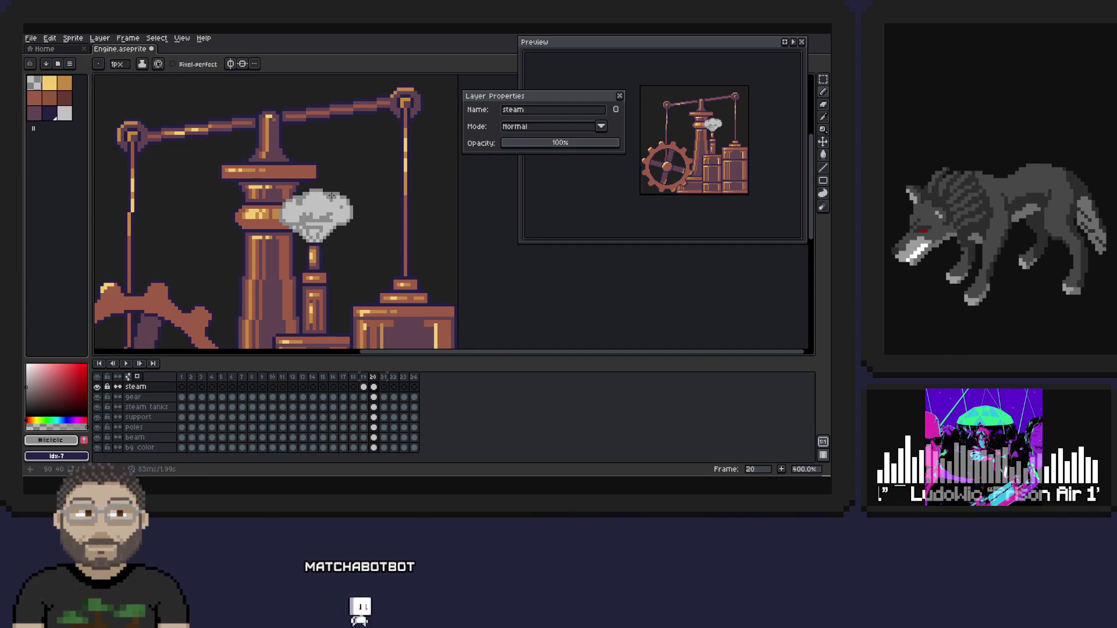
left_click(335, 196, "alt")
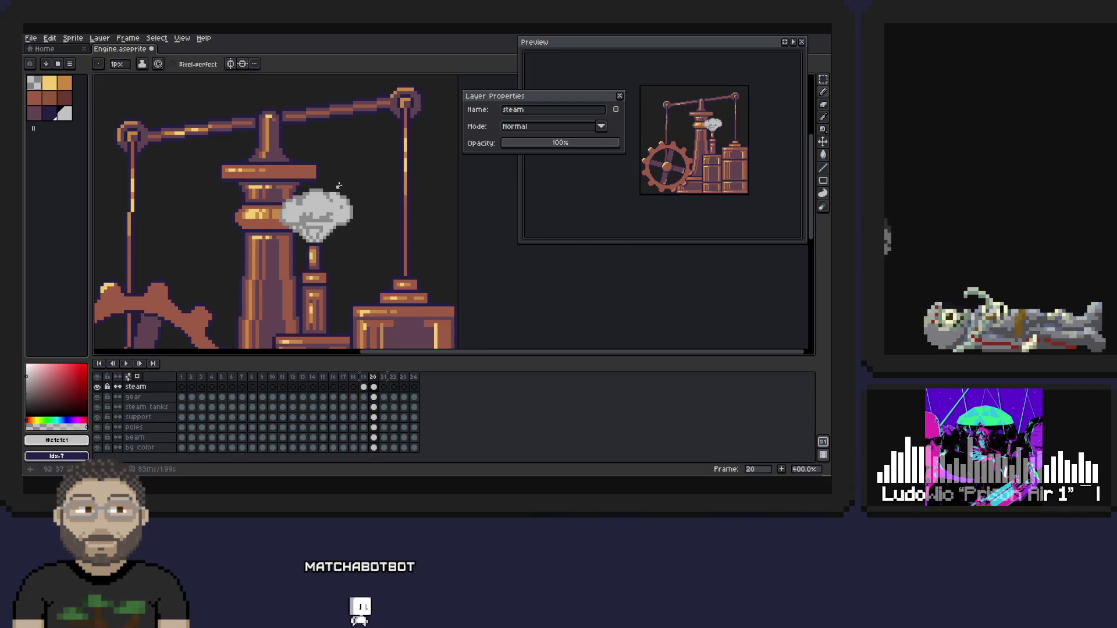
left_click(334, 194, "alt")
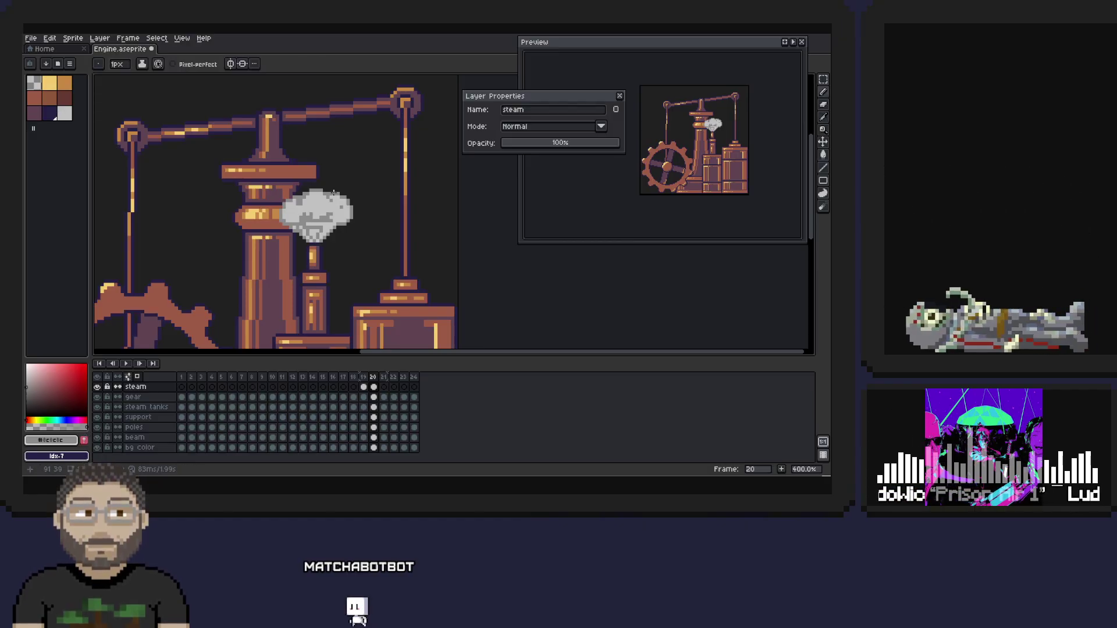
left_click(338, 192, "alt")
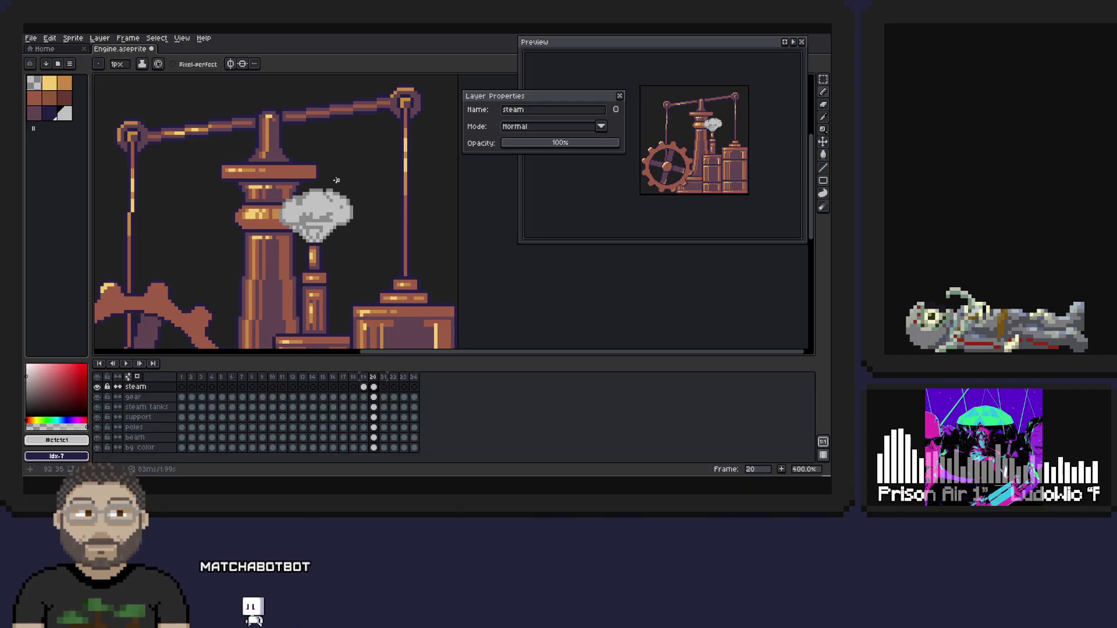
left_click(326, 192, "alt")
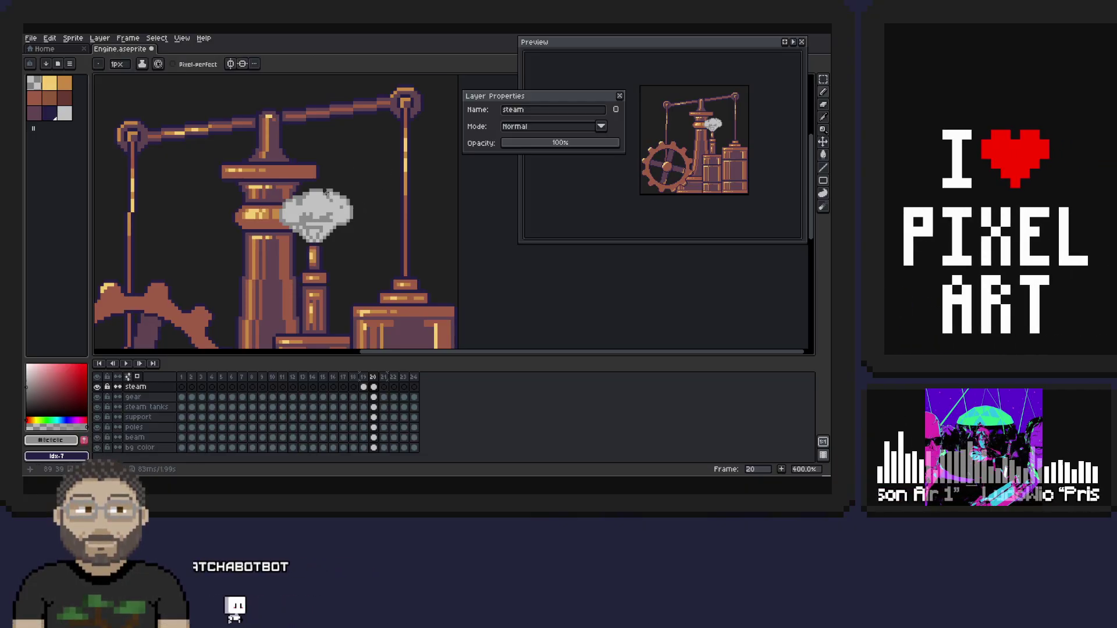
left_click(324, 193, "alt")
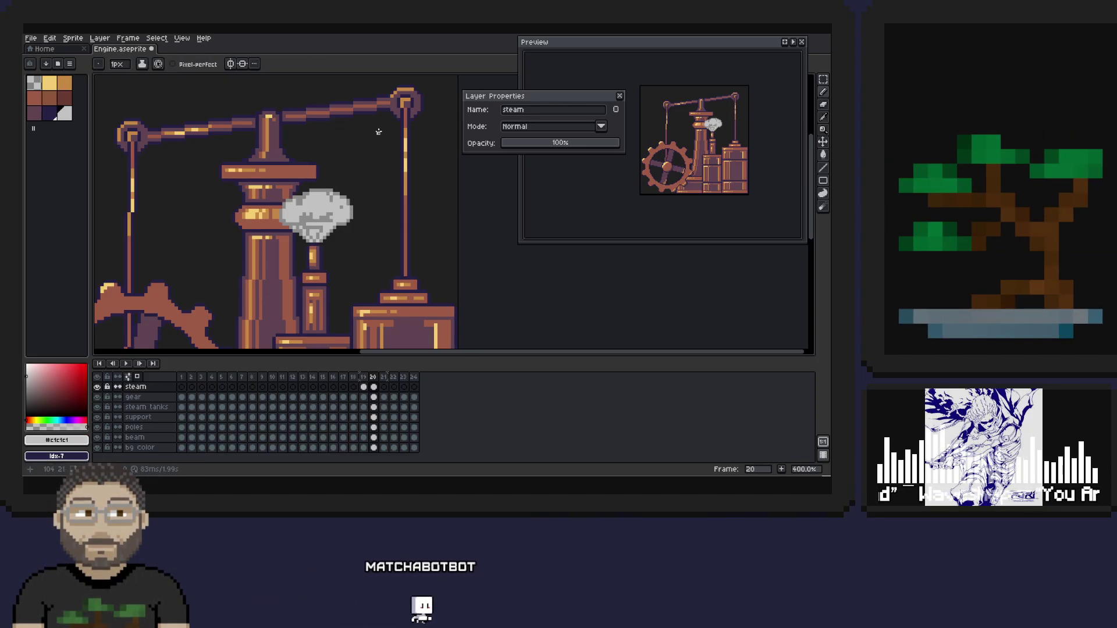
- Draw a curved darker grey fold through the puff's middle toward the right lobe, trimming it with sampled light grey
left_click(316, 217, "alt")
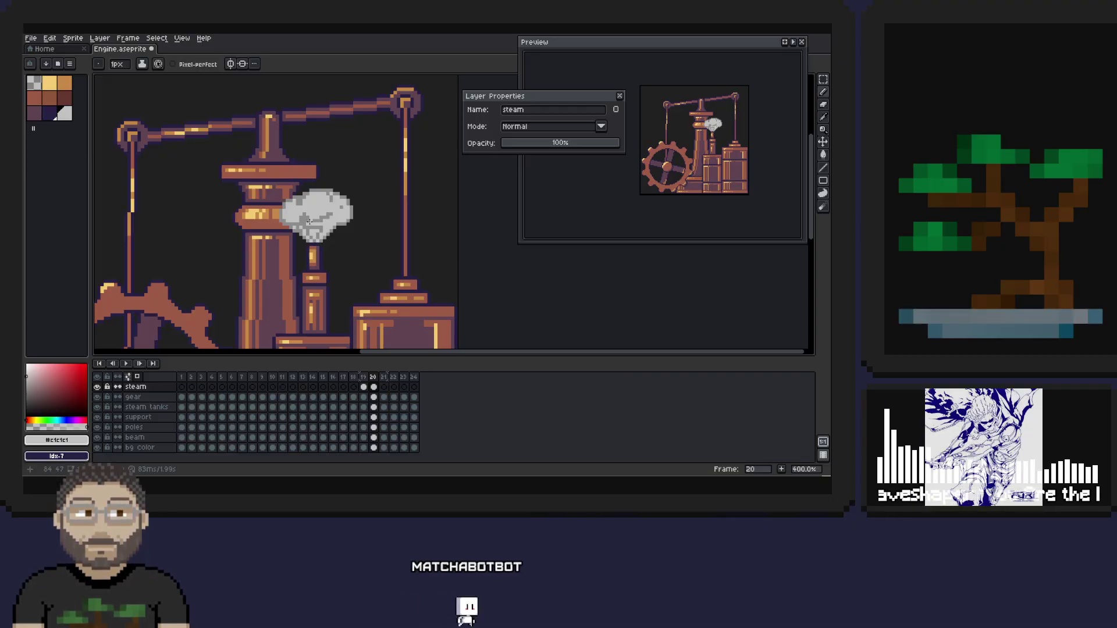
left_click(313, 219, "alt")
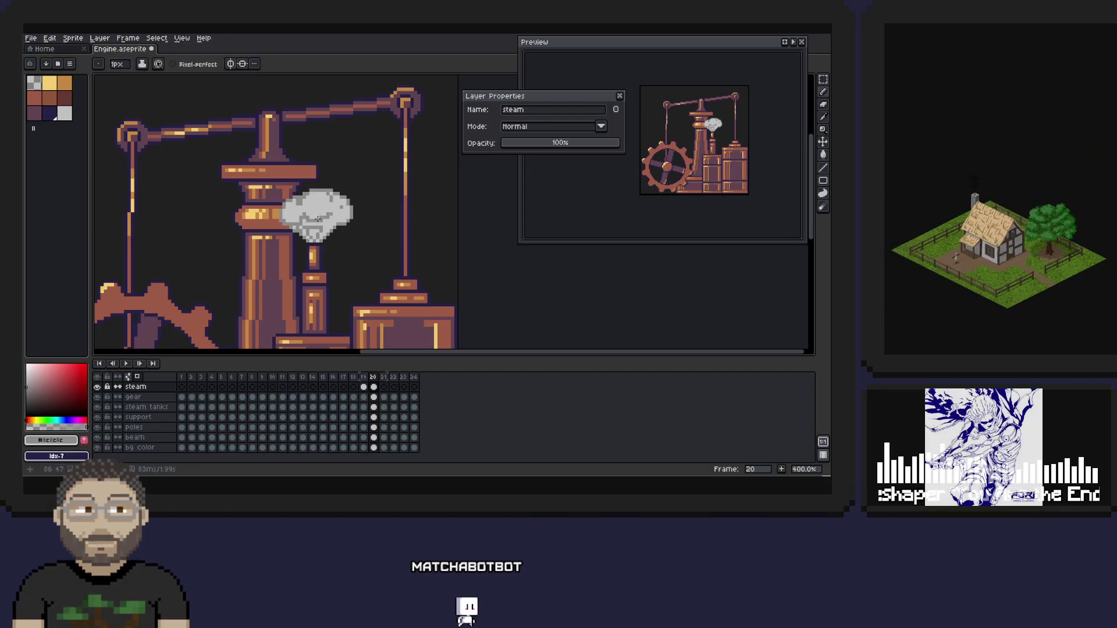
left_click(322, 217, "alt")
left_click(334, 209, "alt")
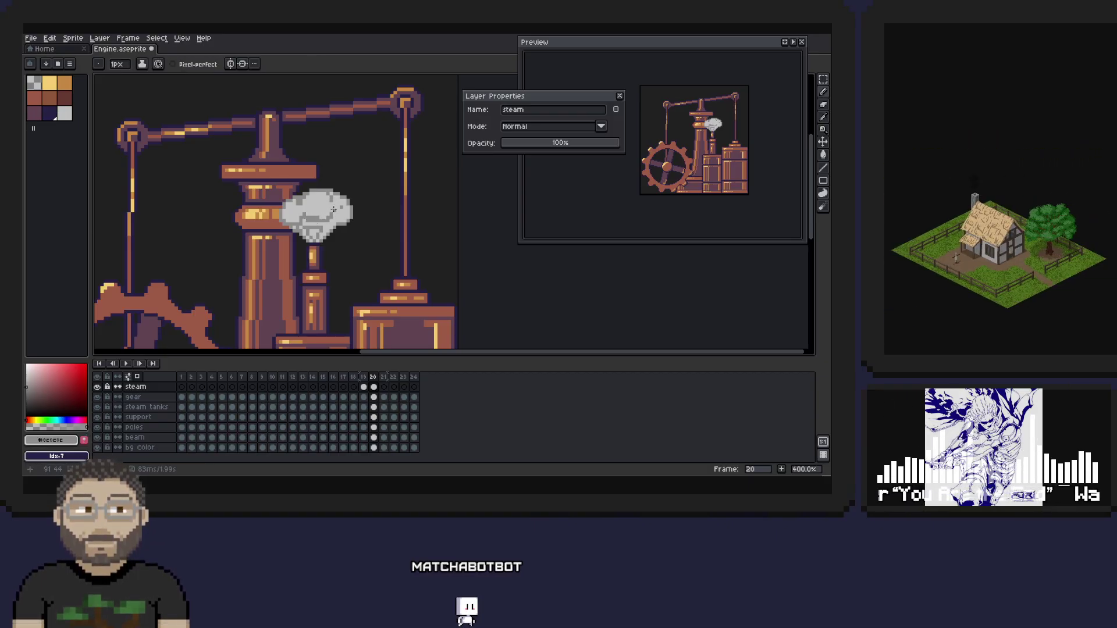
left_click(328, 216, "alt")
left_click(335, 213, "alt")
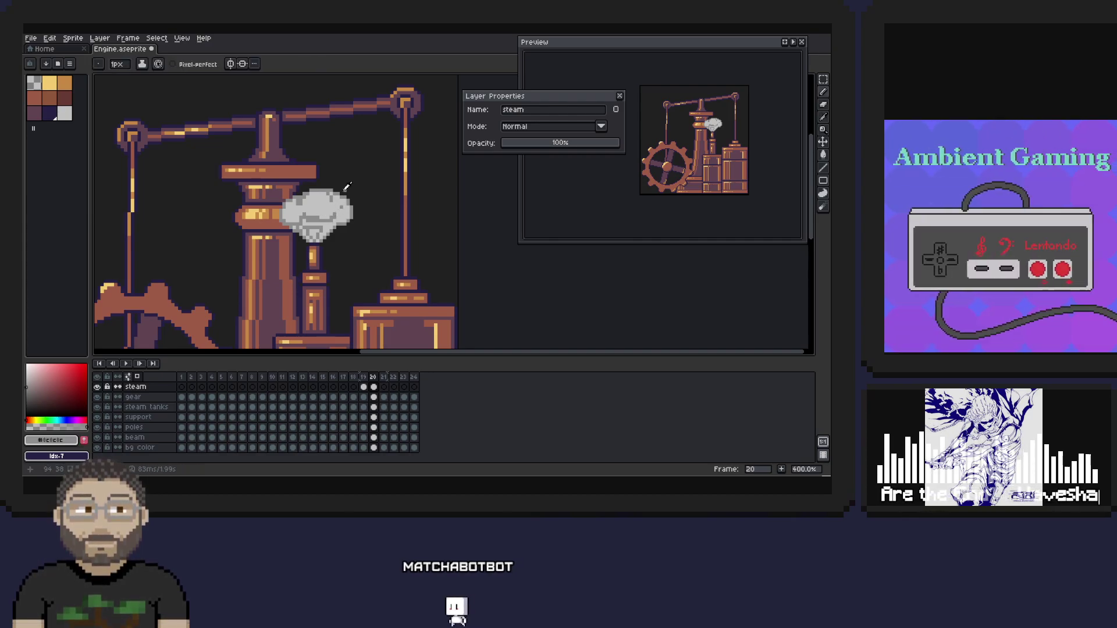
left_click(338, 212, "alt")
left_click(326, 214, "alt")
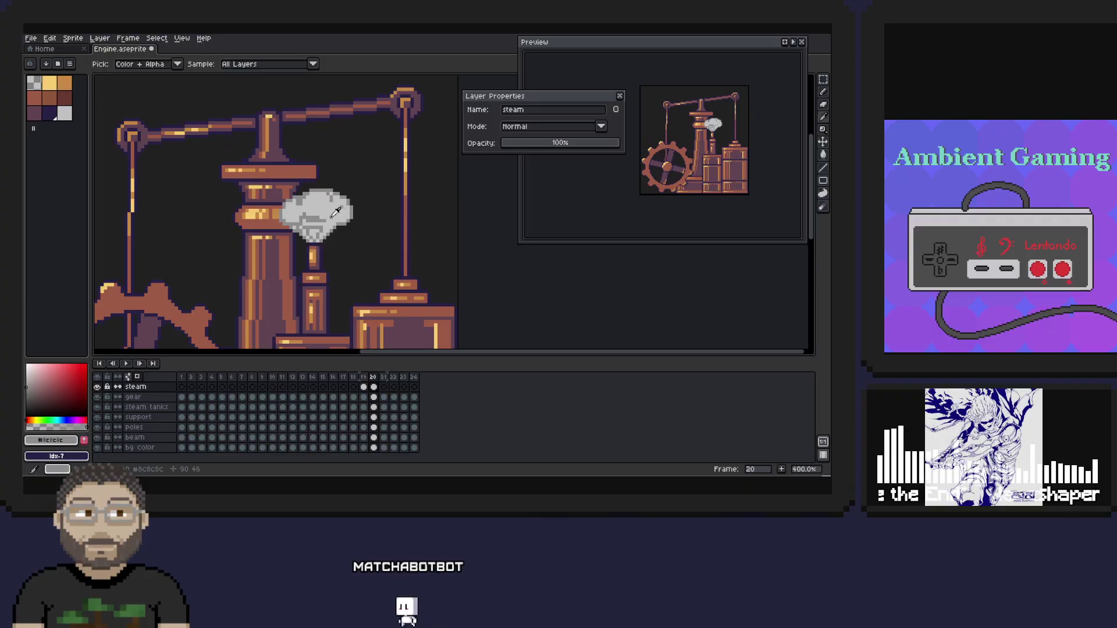
left_click(326, 219, "alt")
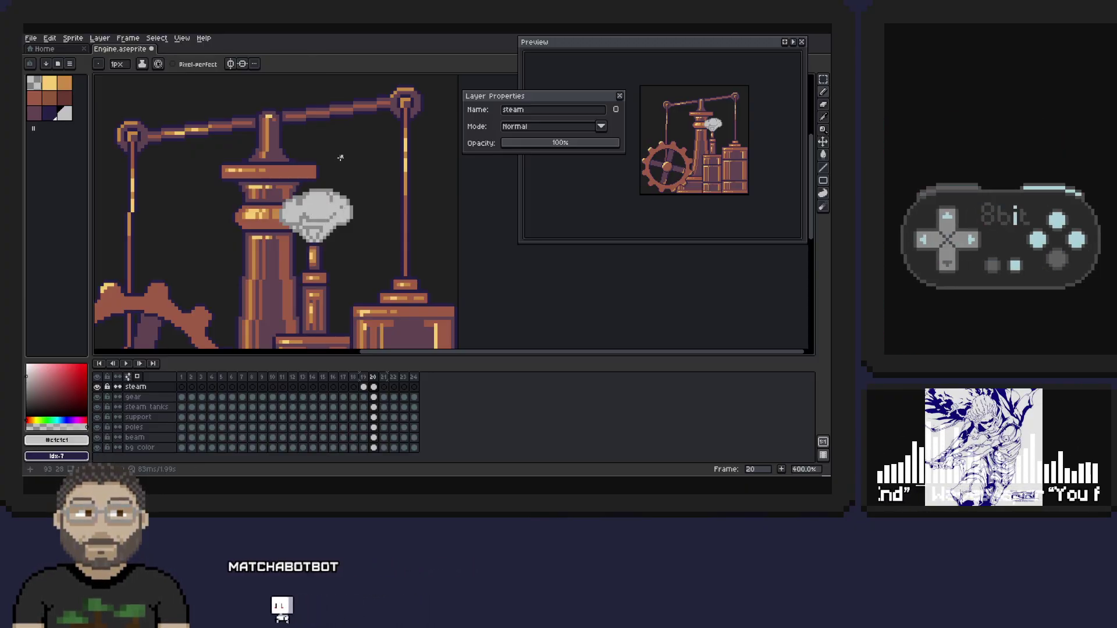
left_click(339, 208, "alt")
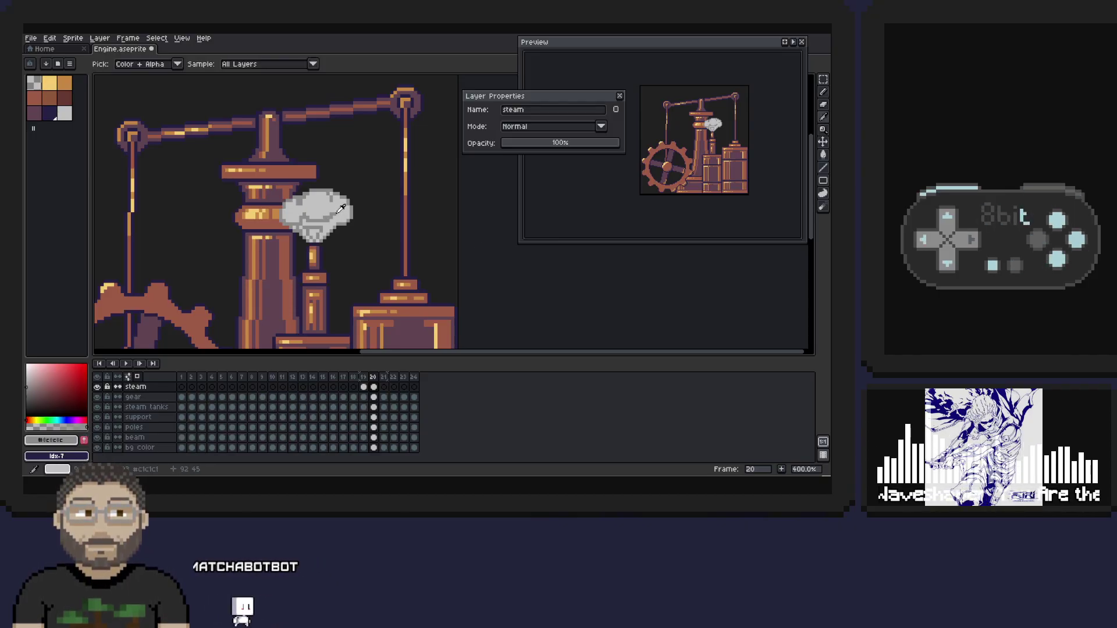
left_click(335, 212, "alt")
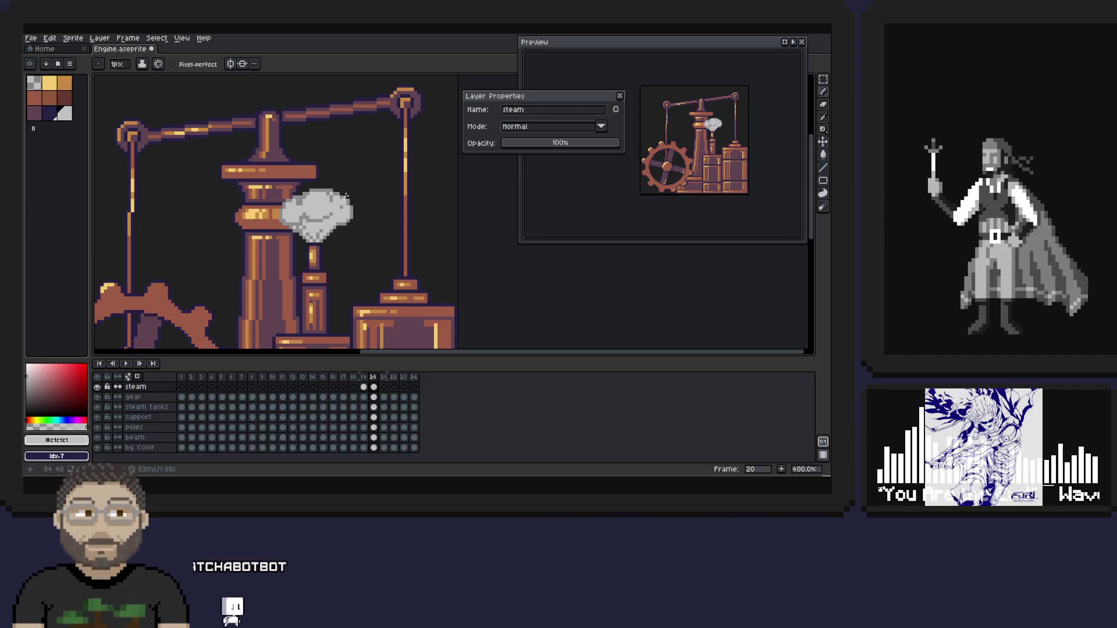
- Clean up the puff's lower right edge and lighten the shading in its narrow neck with light grey
left_click(325, 231, "alt")
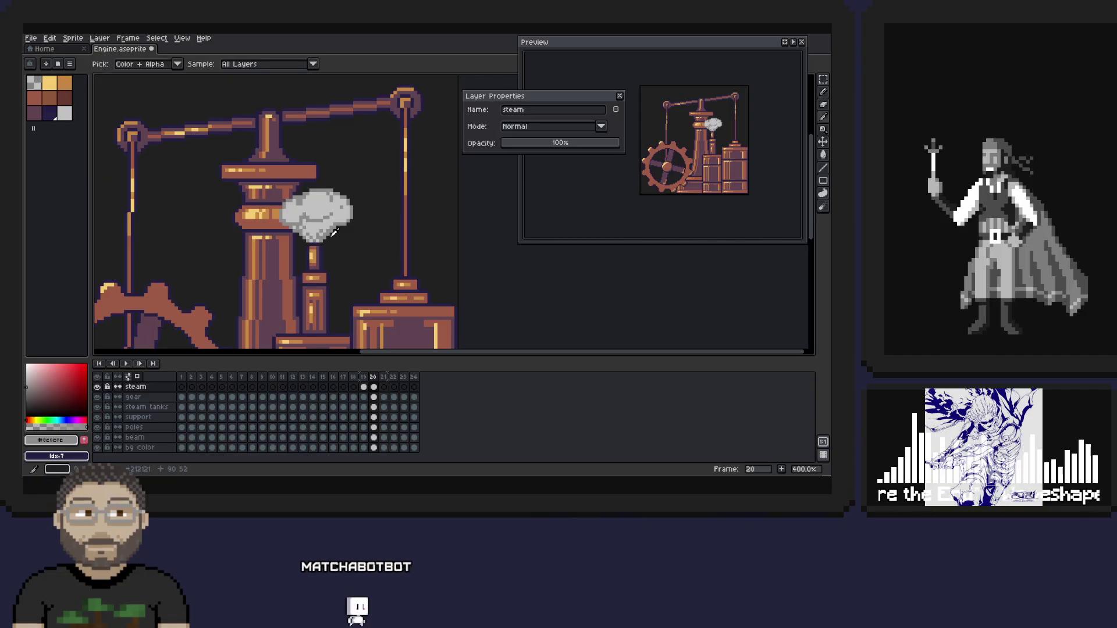
key("b")
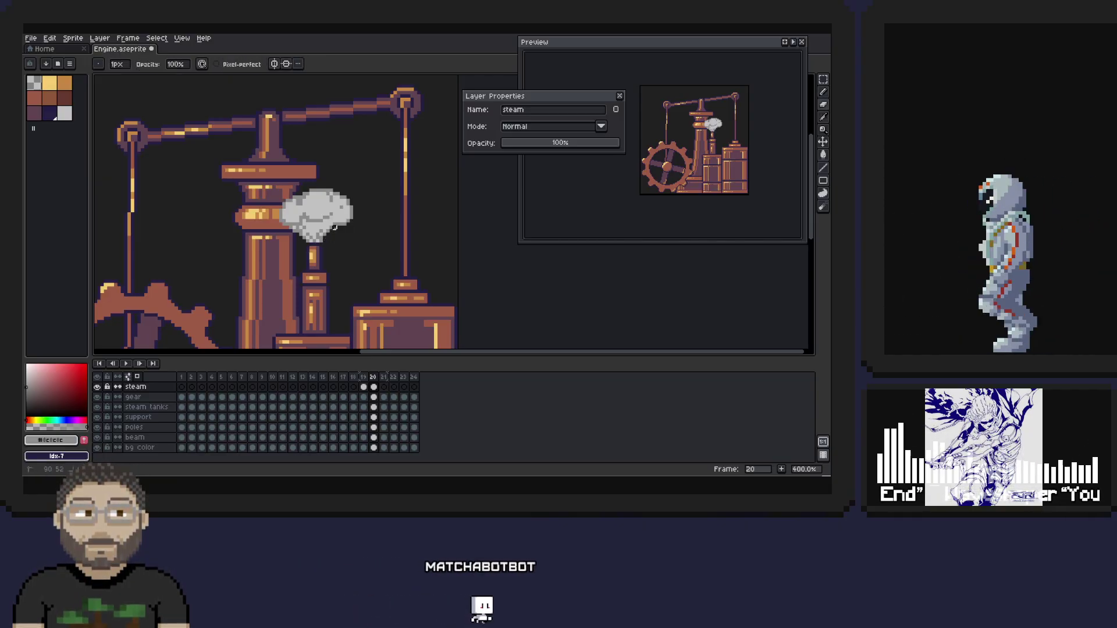
key("e")
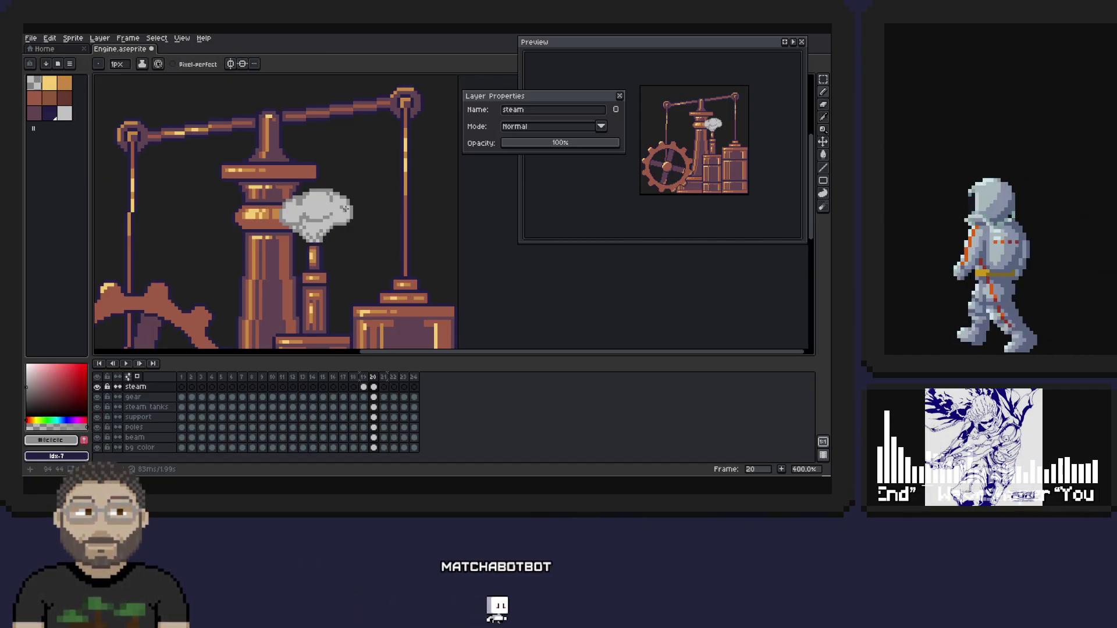
key("e")
left_click(306, 221, "alt")
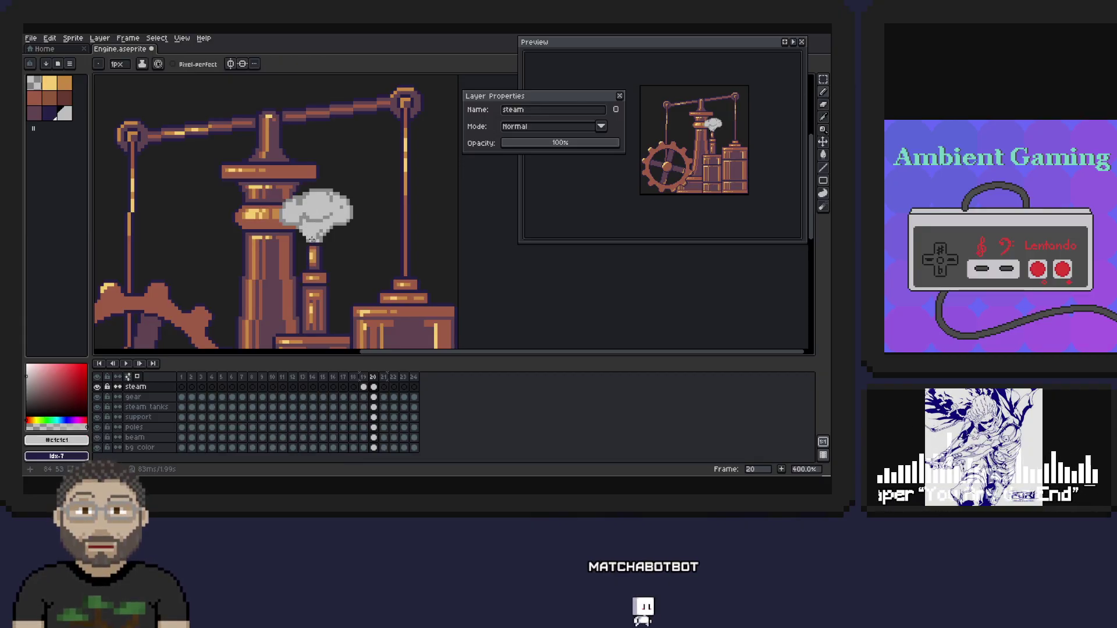
key("alt")
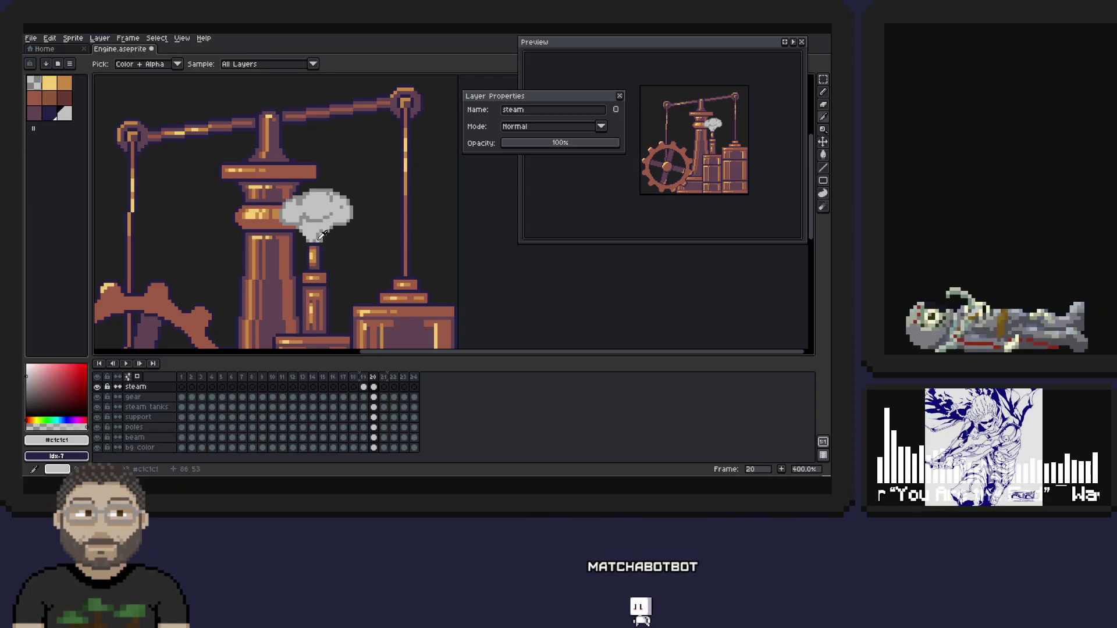
- Rework the inner fold at the base of the right lobe, redrawing it in darker grey and softening it with light grey
left_click(331, 207, "alt")
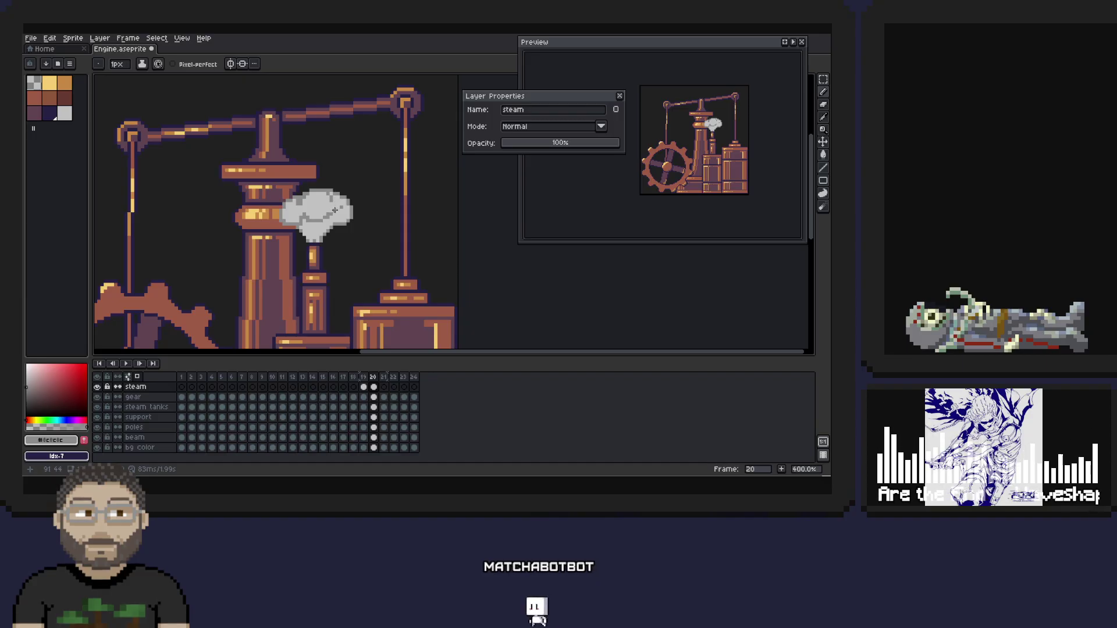
left_click(332, 212, "alt")
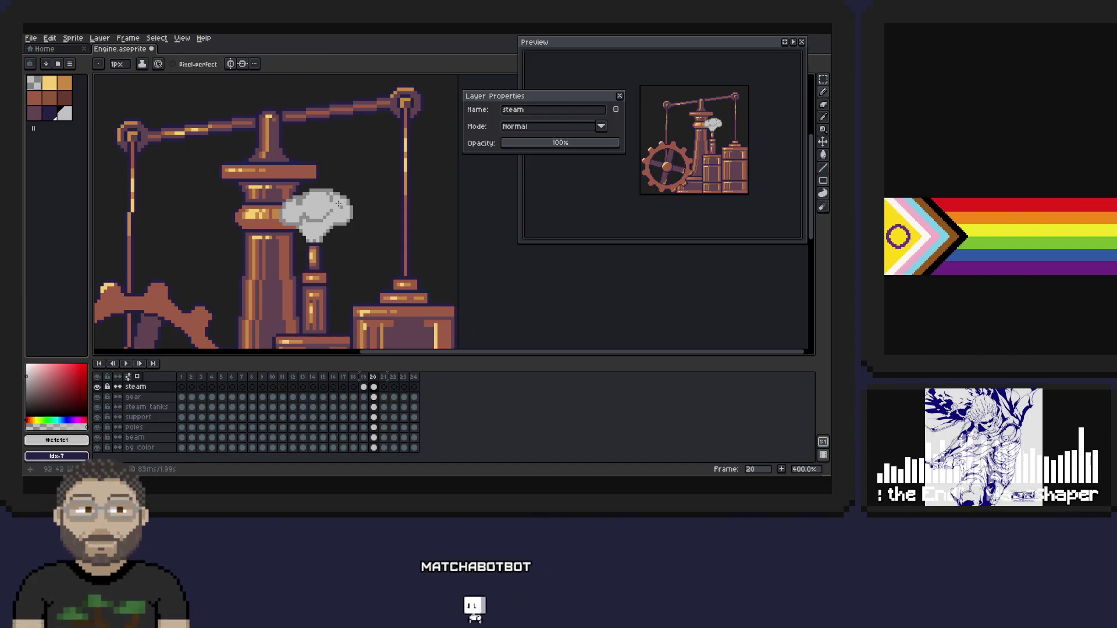
left_click(332, 208, "alt")
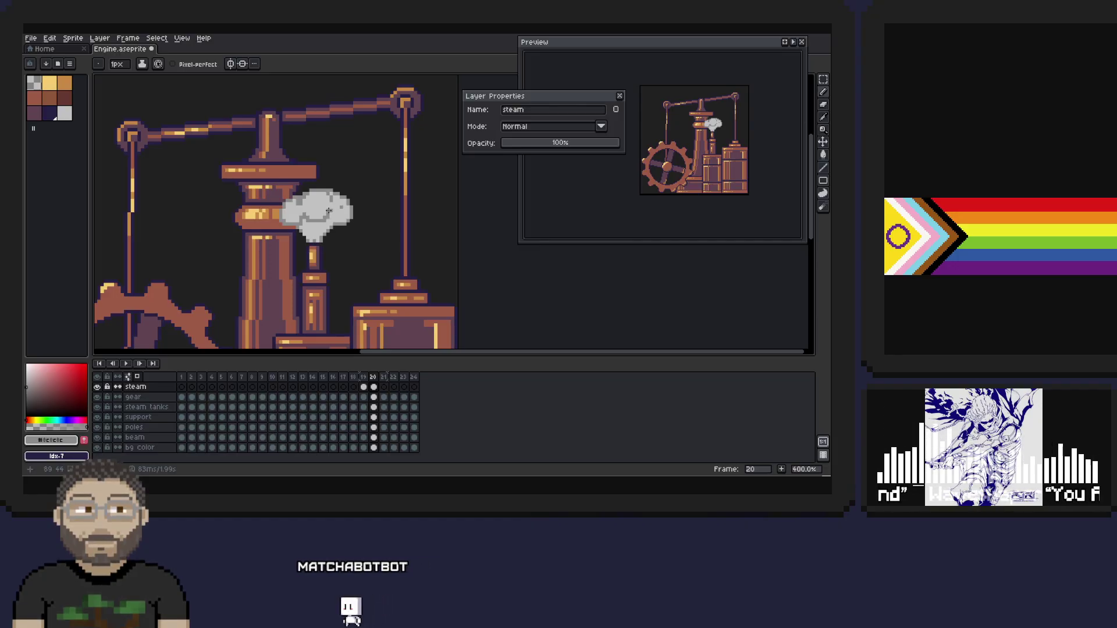
left_click(325, 217, "alt")
key("b")
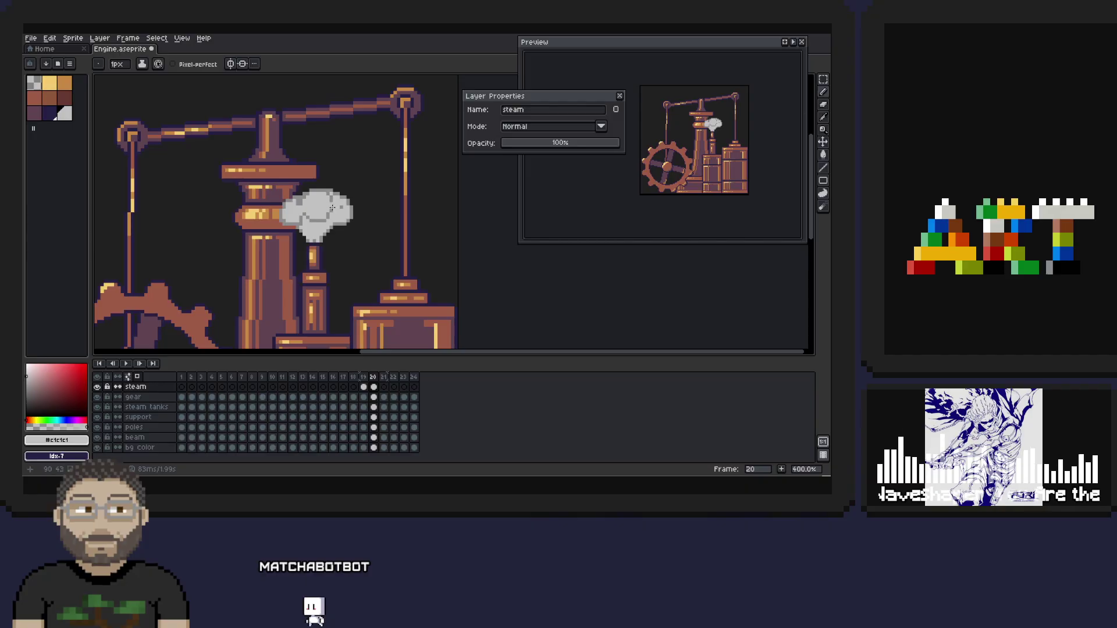
left_click(333, 207, "alt")
left_click(337, 202, "alt")
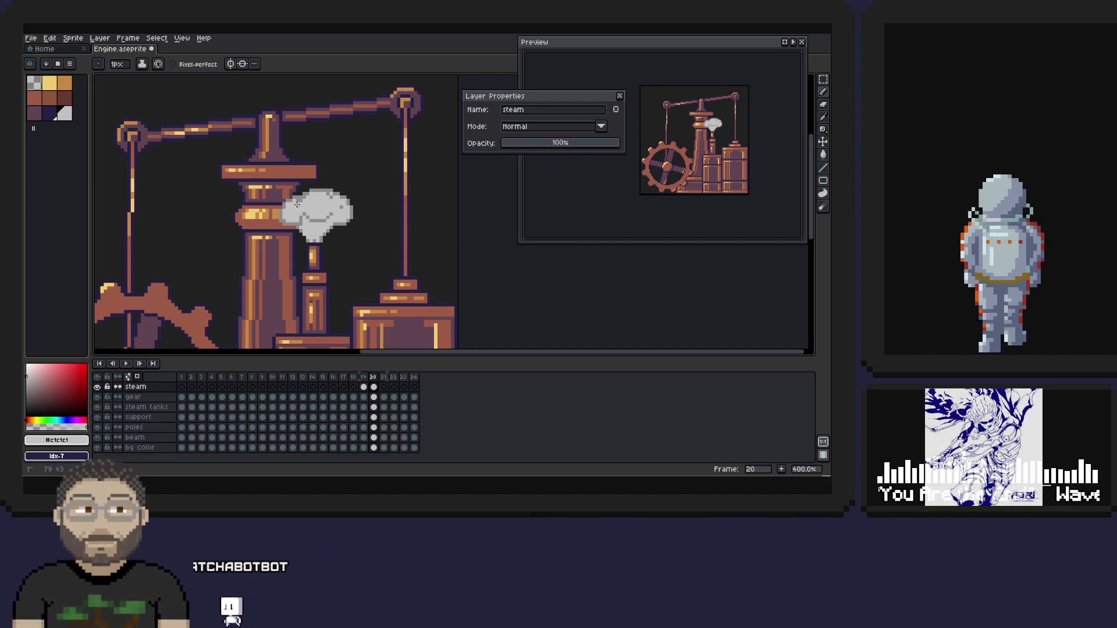
- Add a short darker grey curve inside the puff's upper-left contour, thinning it with light grey
left_click(310, 190, "alt")
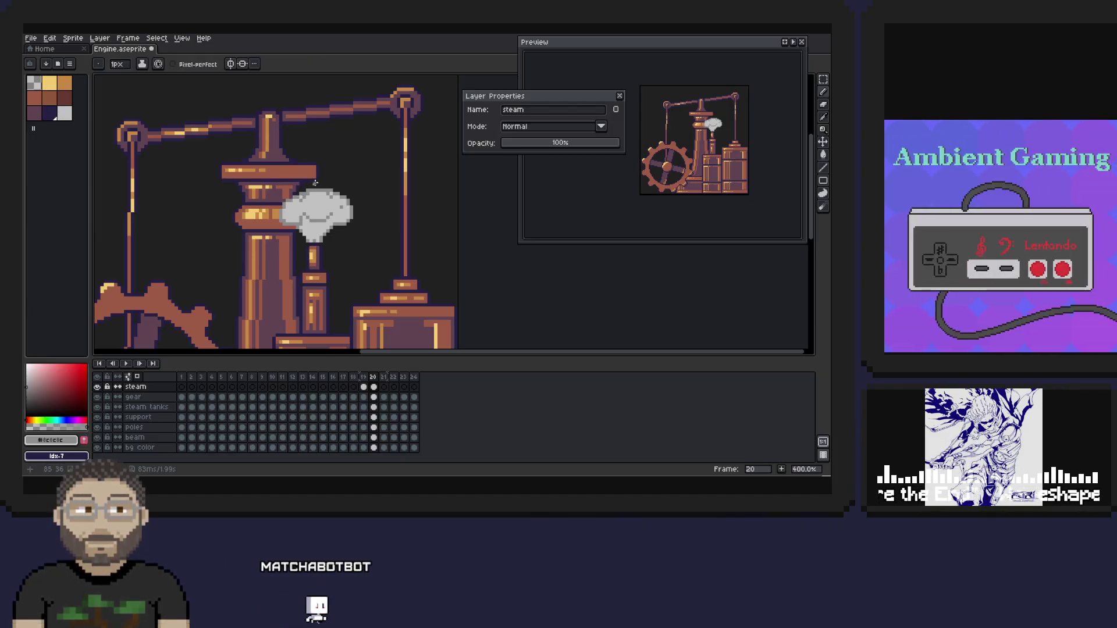
left_click(307, 192, "alt")
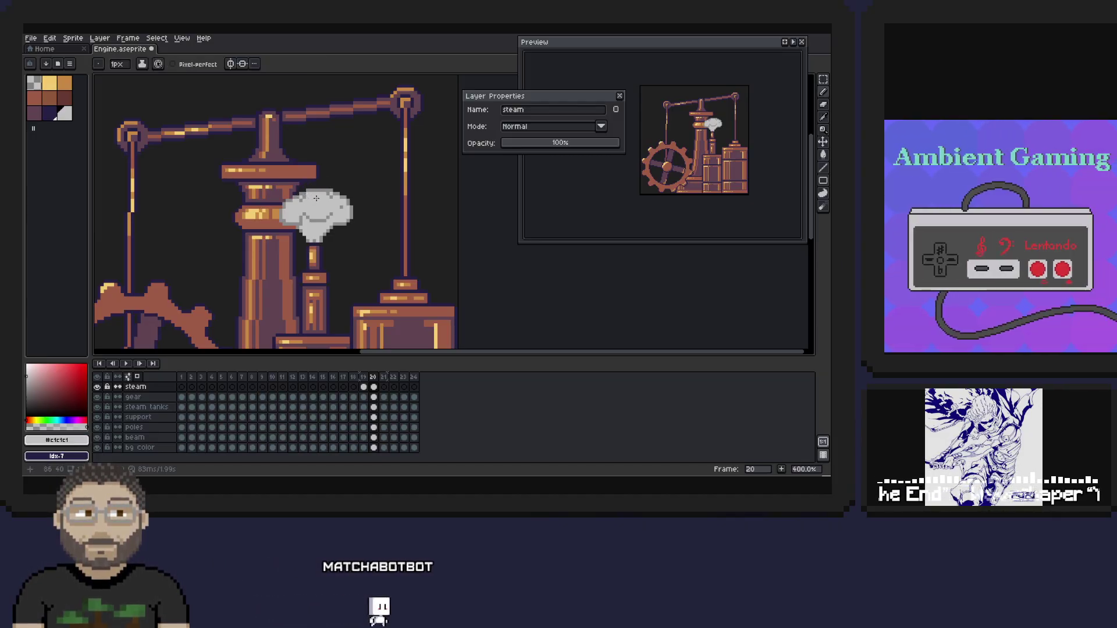
left_click(304, 194, "alt")
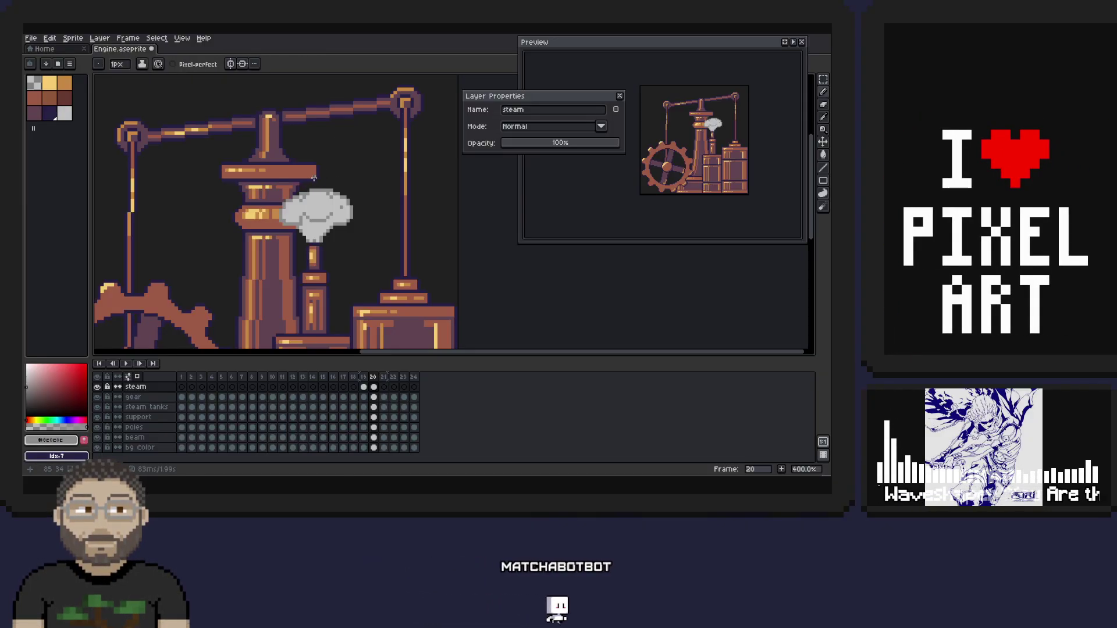
- Touch up the fold at the puff's centre-left using sampled light and darker grey
left_click(301, 212, "alt")
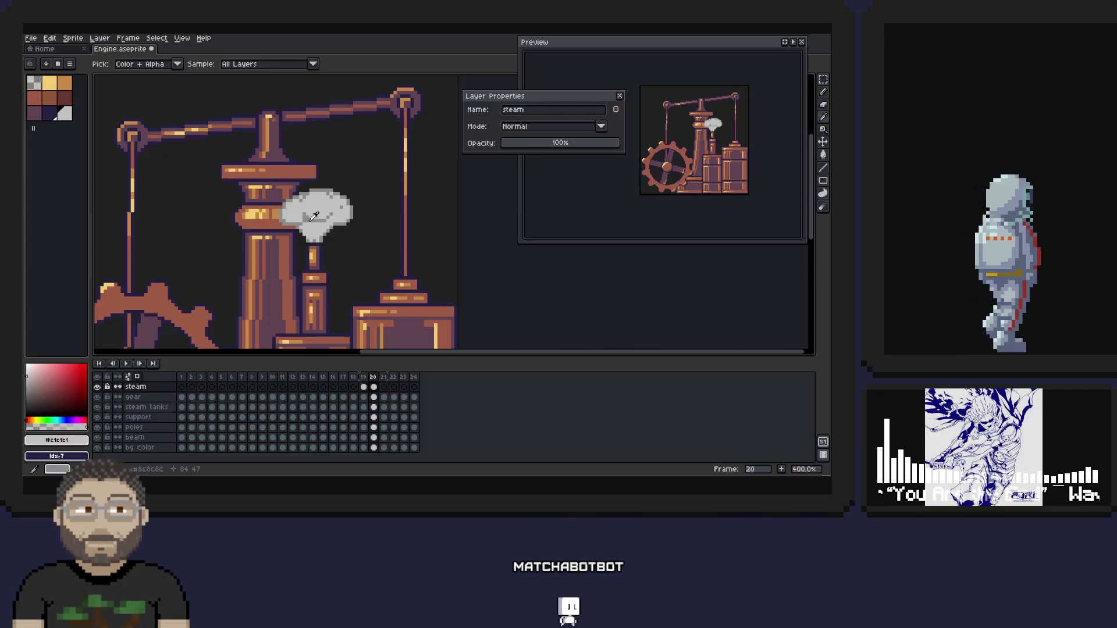
left_click(314, 213, "alt")
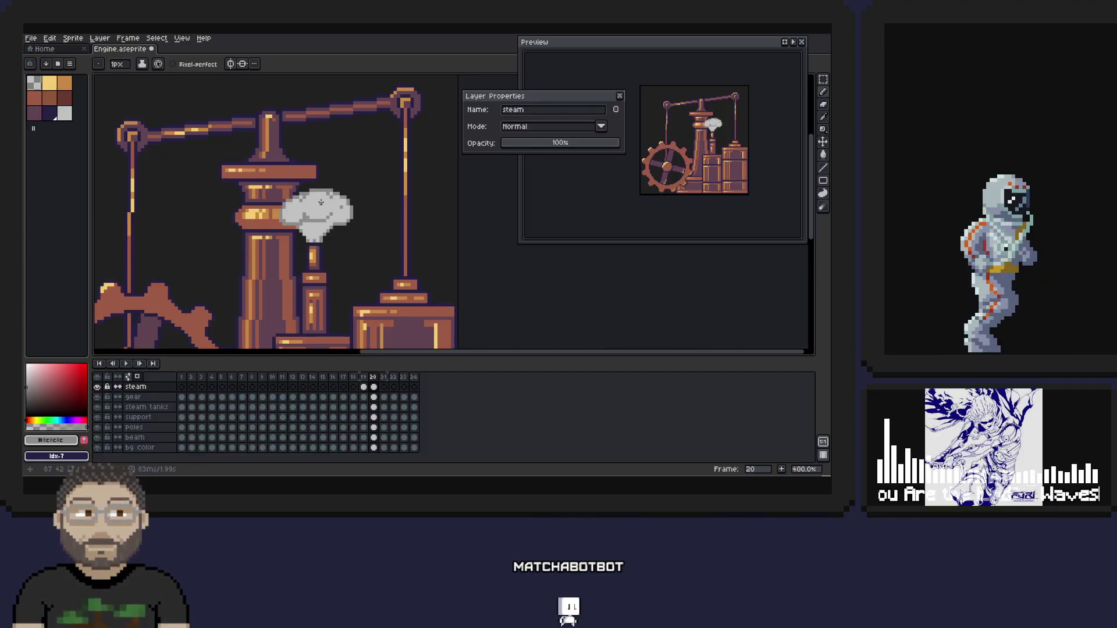
left_click(306, 216, "alt")
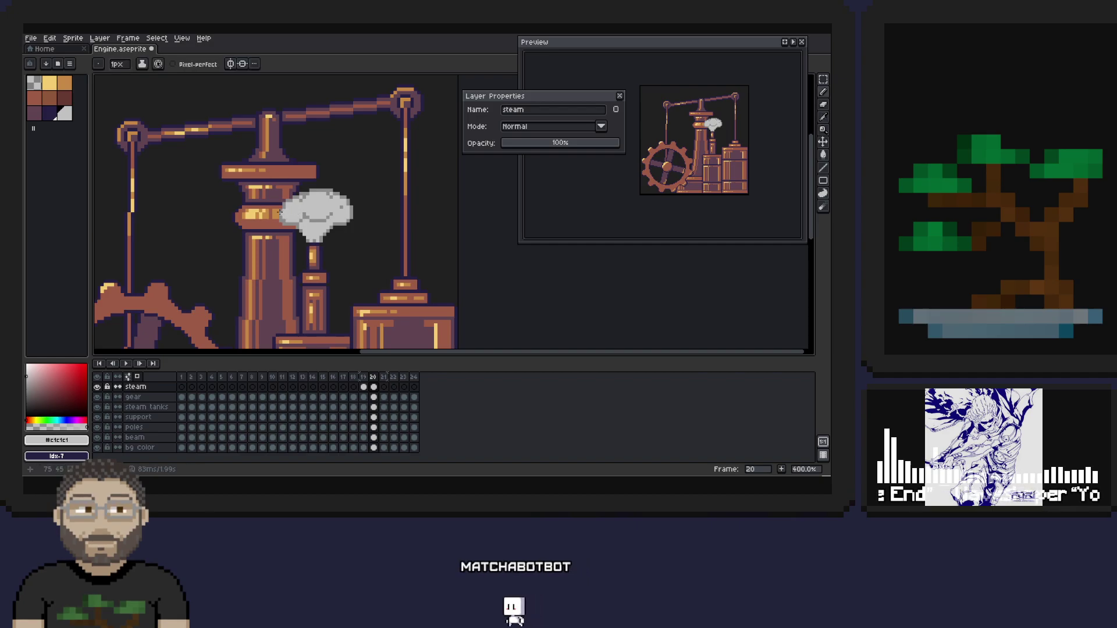
- Touch up the left edge of the frame 20 puff with sampled light and darker grey
left_click(302, 216, "alt")
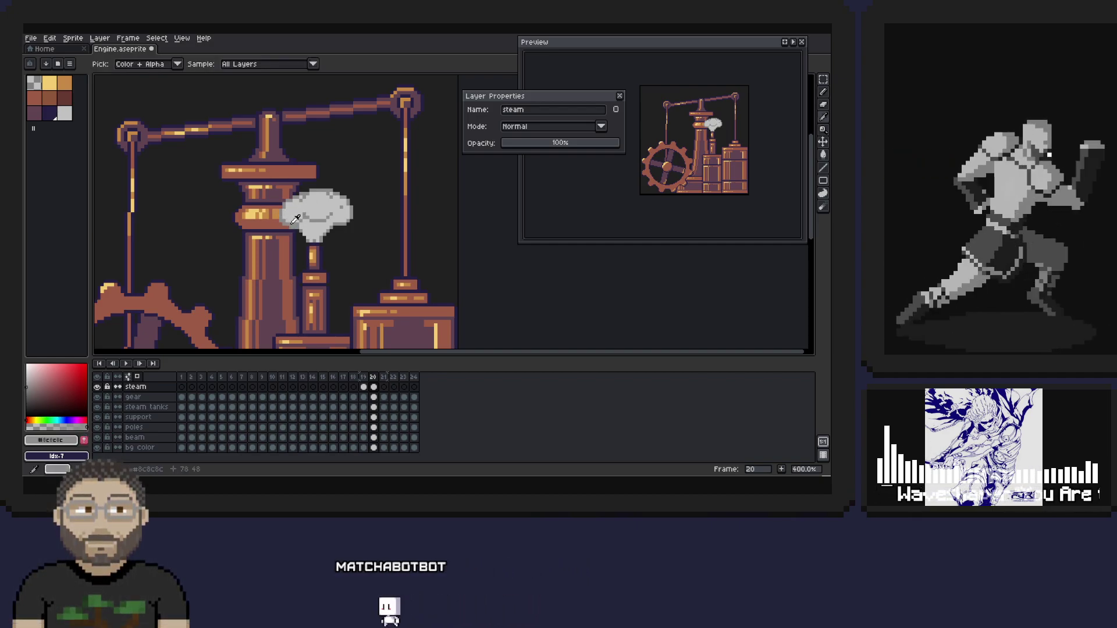
left_click(295, 223, "alt")
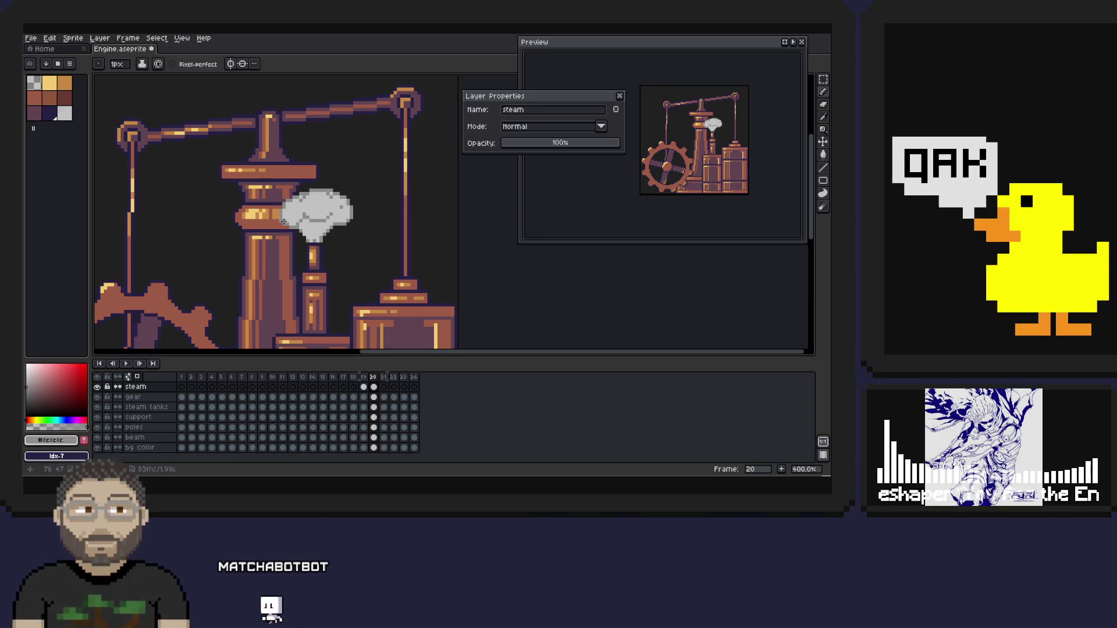
left_click(285, 200, "alt")
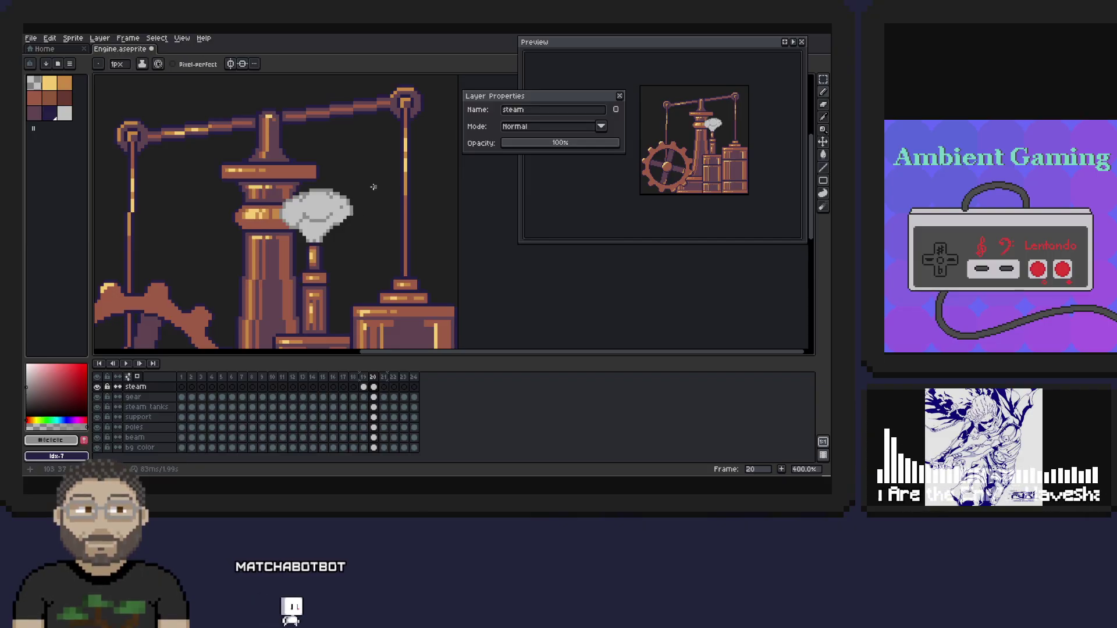
key("alt")
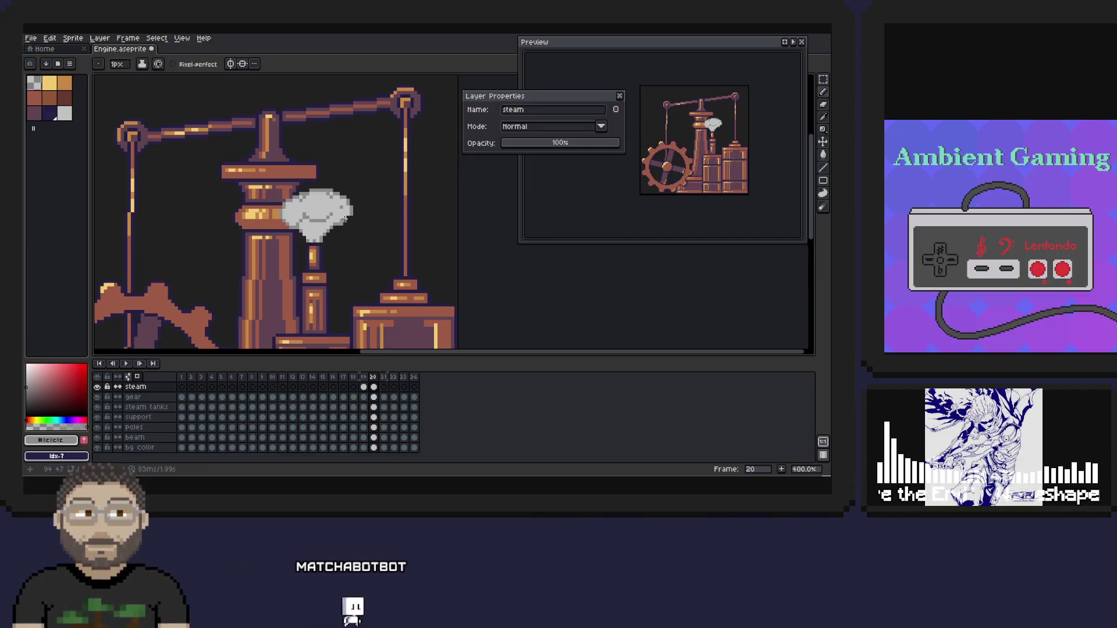
- Refine the shading along the puff's right lobe and its lower edge with alternating light and darker grey
left_click(329, 229, "alt")
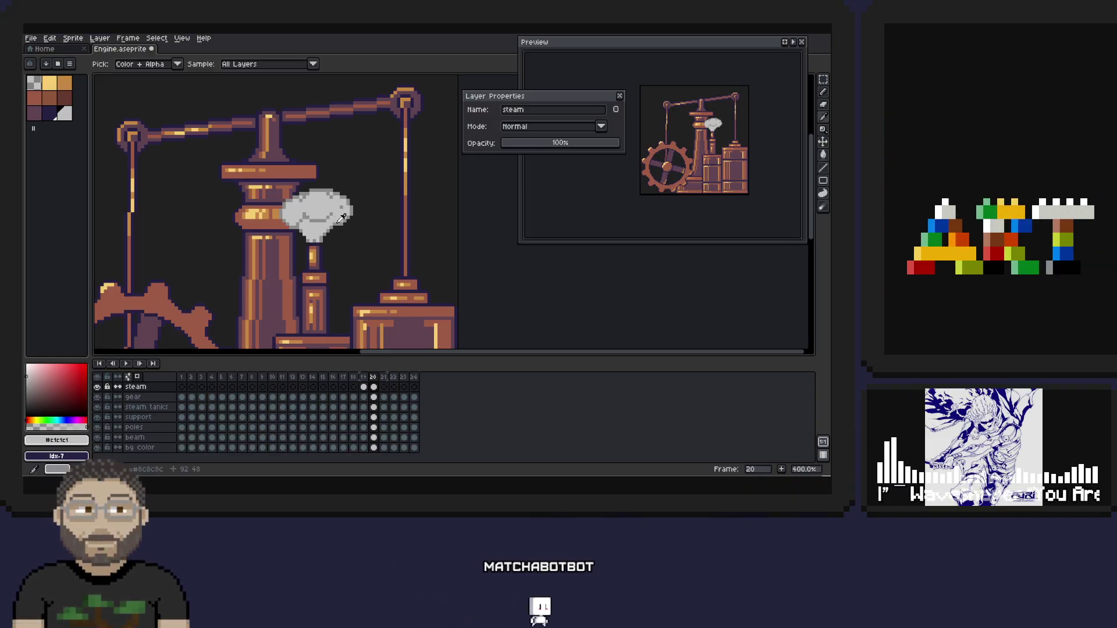
left_click(330, 225, "alt")
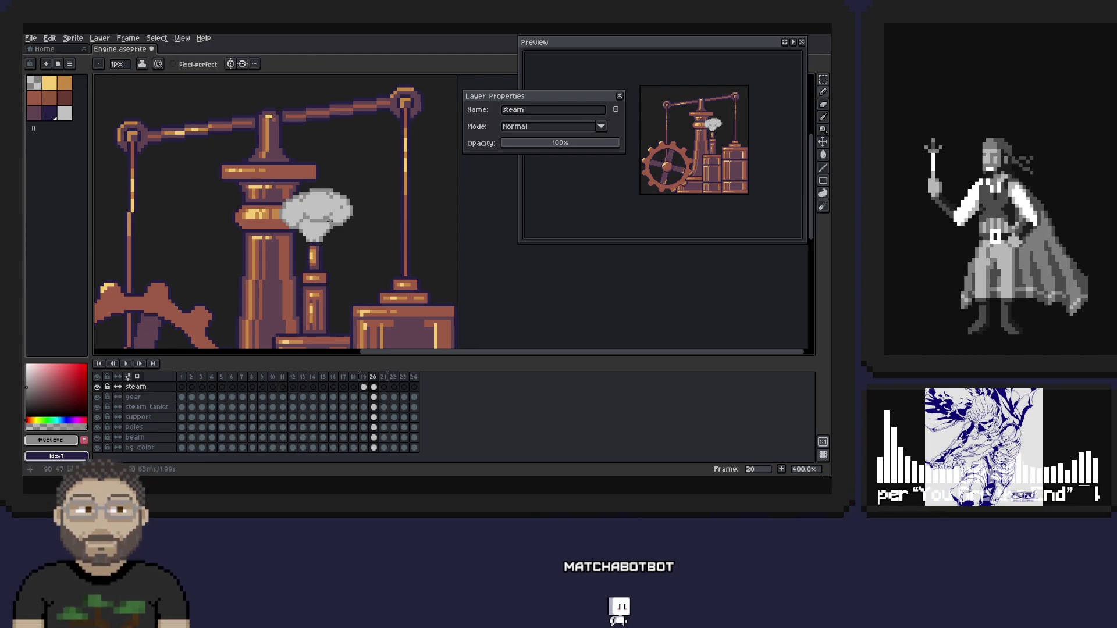
left_click(336, 215, "alt")
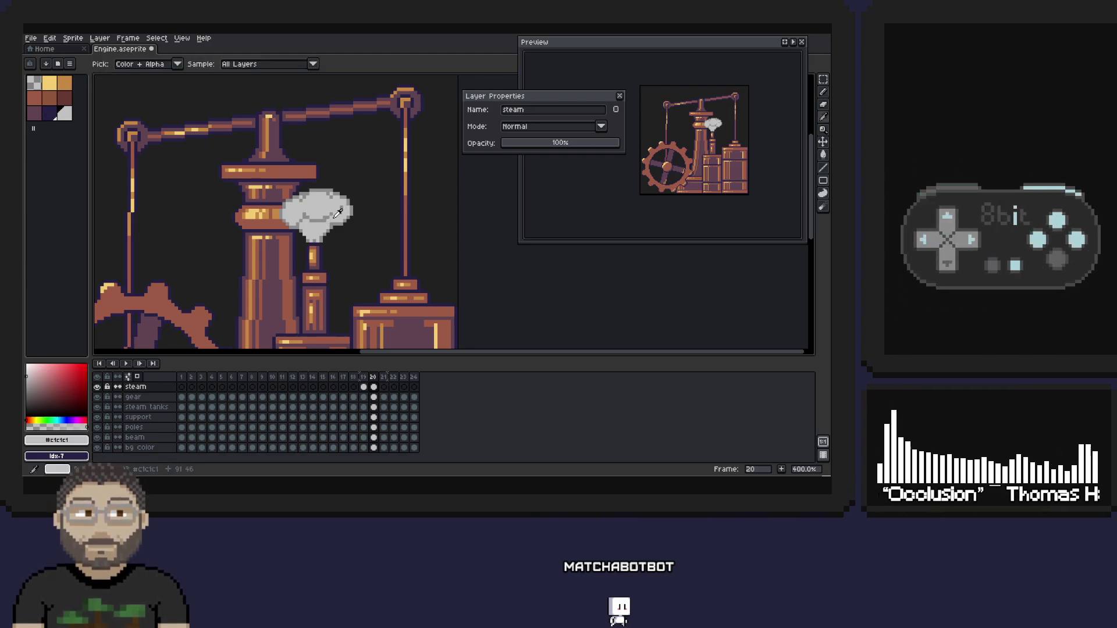
left_click(331, 216, "alt")
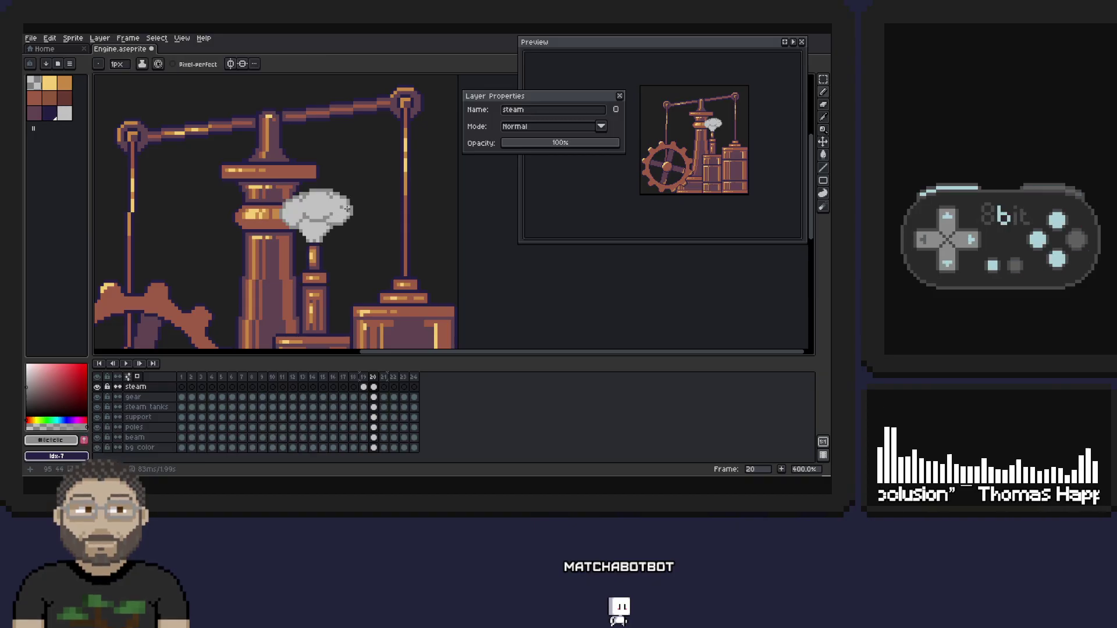
left_click(316, 210, "alt")
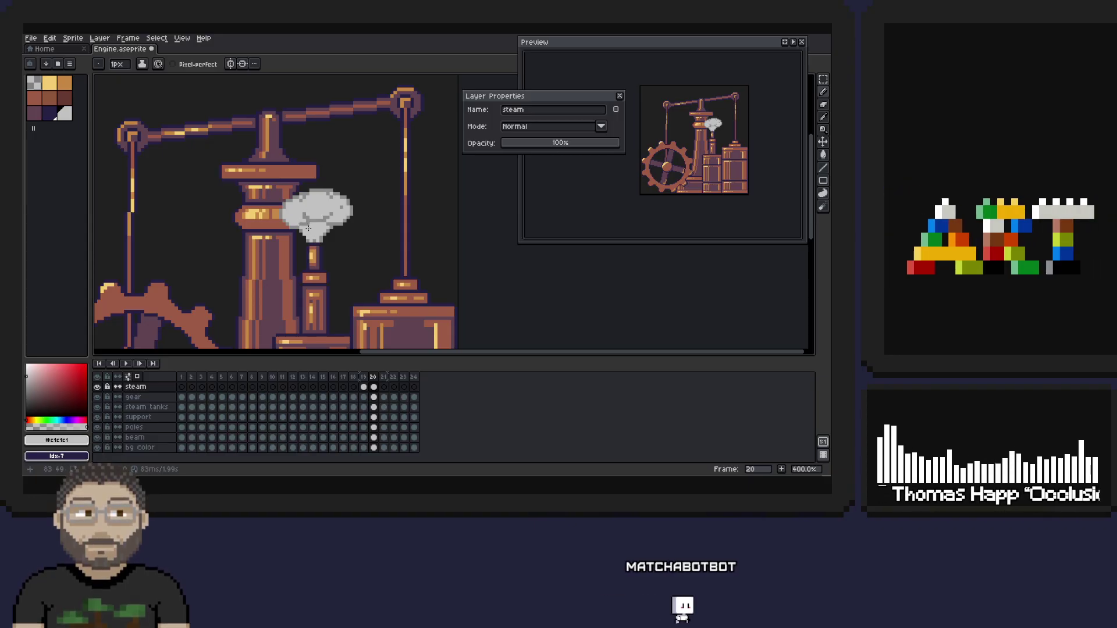
- Draw darker grey folds running from the puff's centre into its neck, thinning them with light grey
left_click(308, 227, "alt")
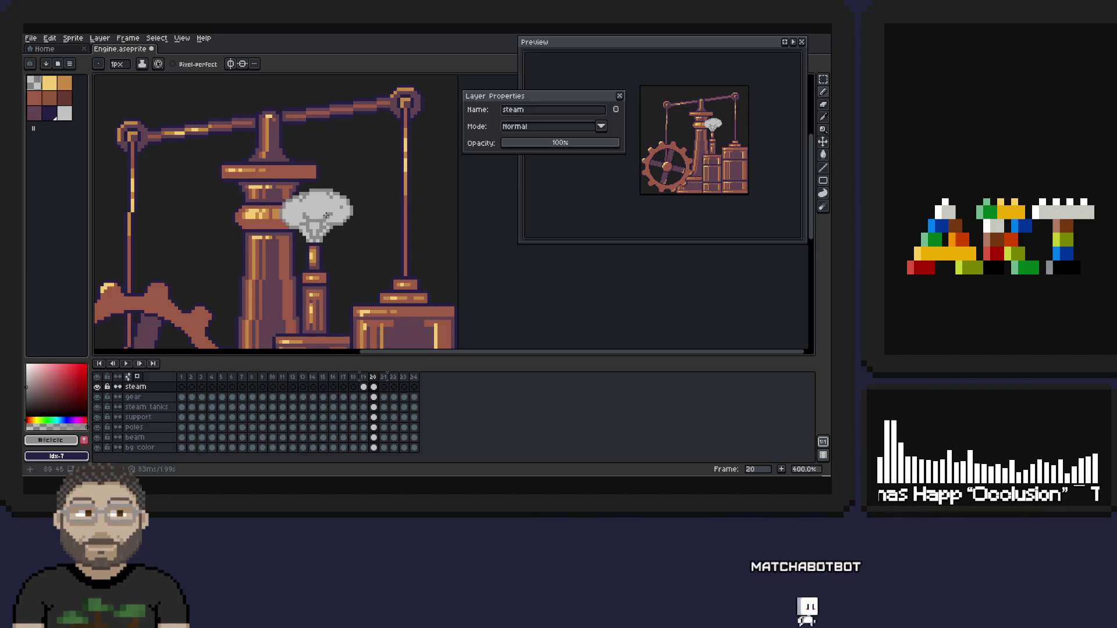
left_click(326, 227, "alt")
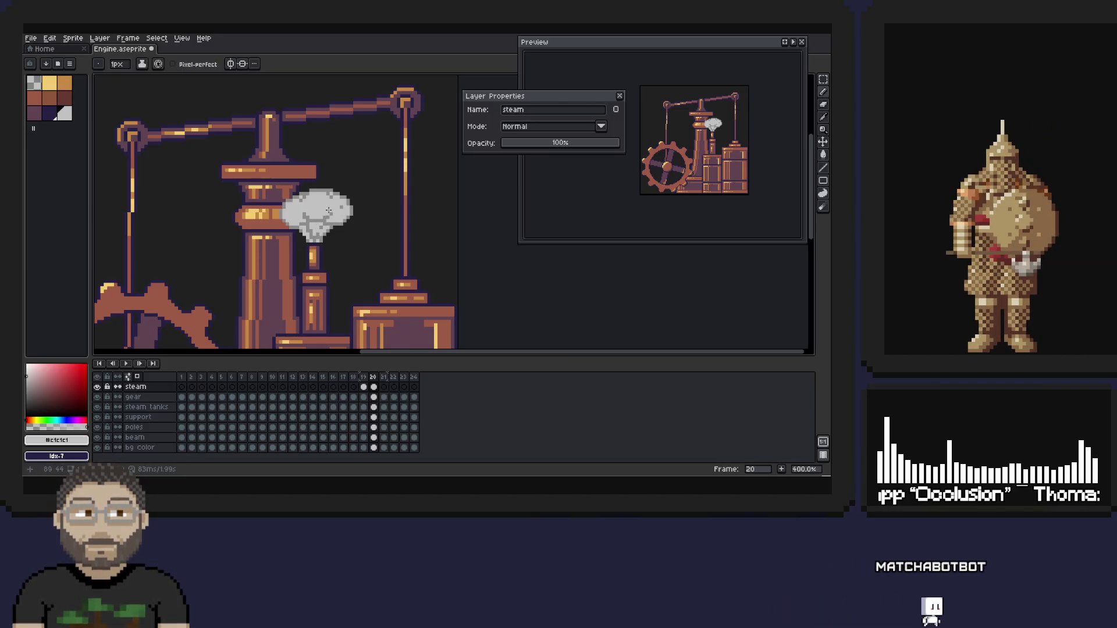
left_click(321, 229, "alt")
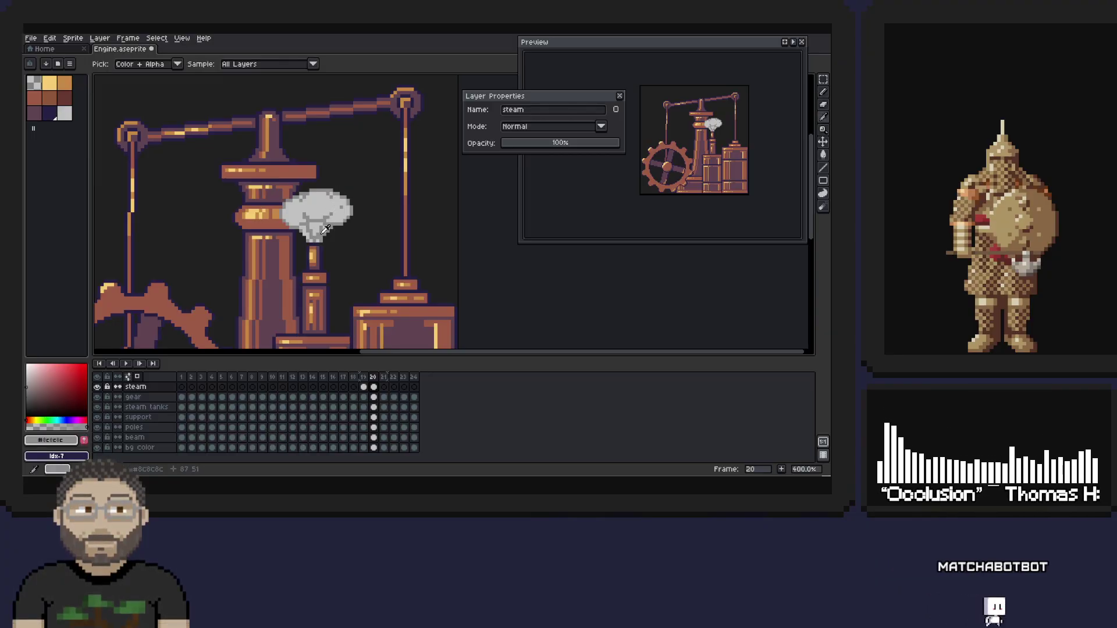
left_click(320, 235, "alt")
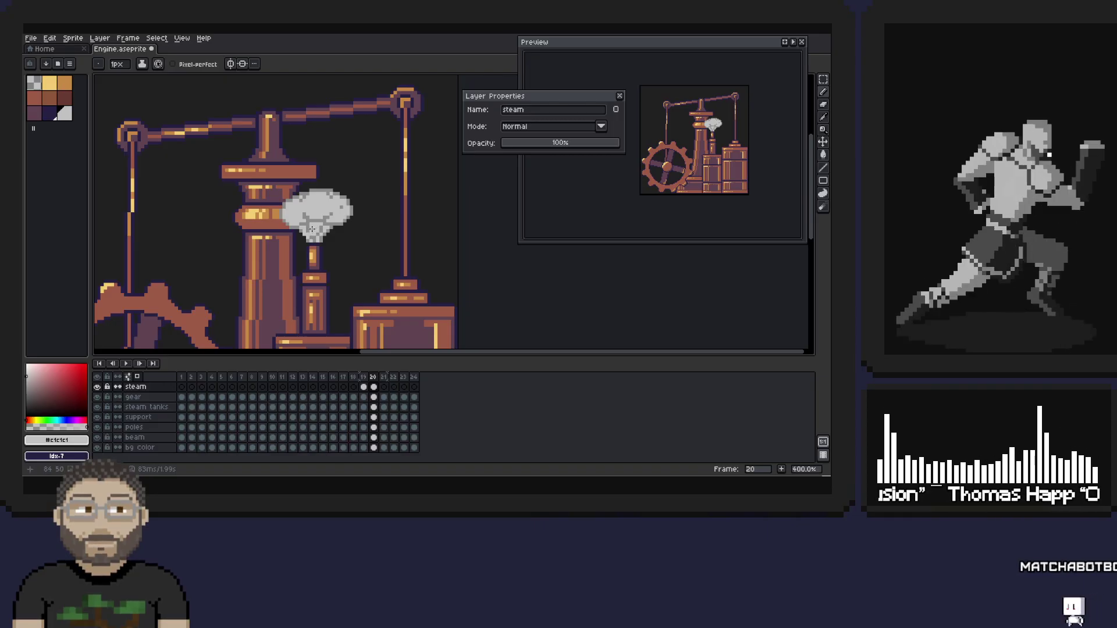
left_click(314, 232, "alt")
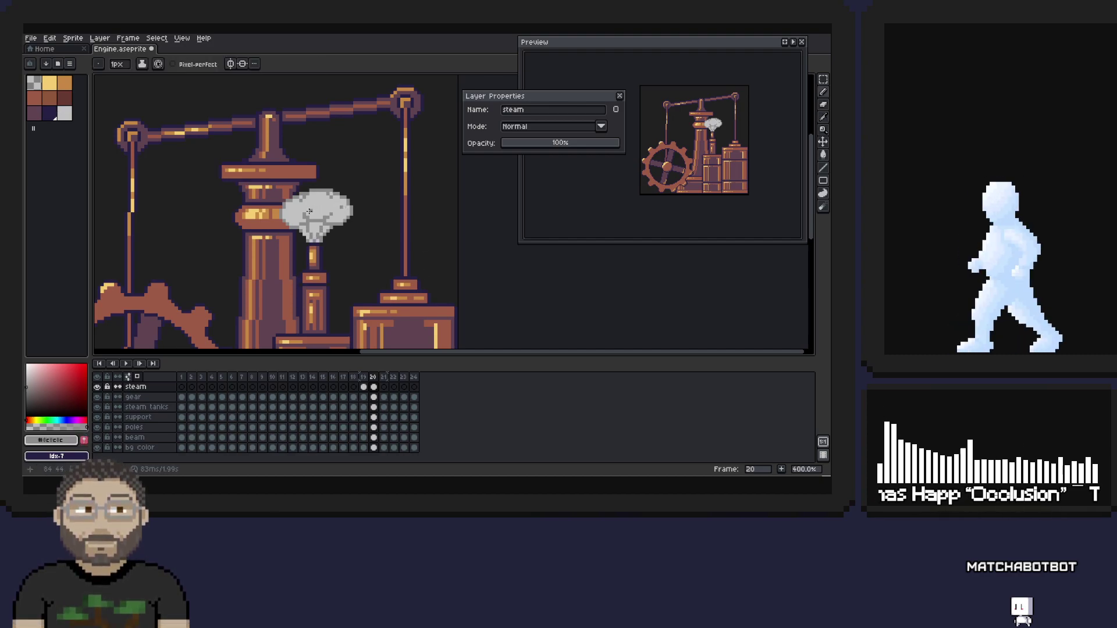
- Try a cel opacity of 41% on the frame 20 steam and compare it with frame 19
double_click(374, 386)
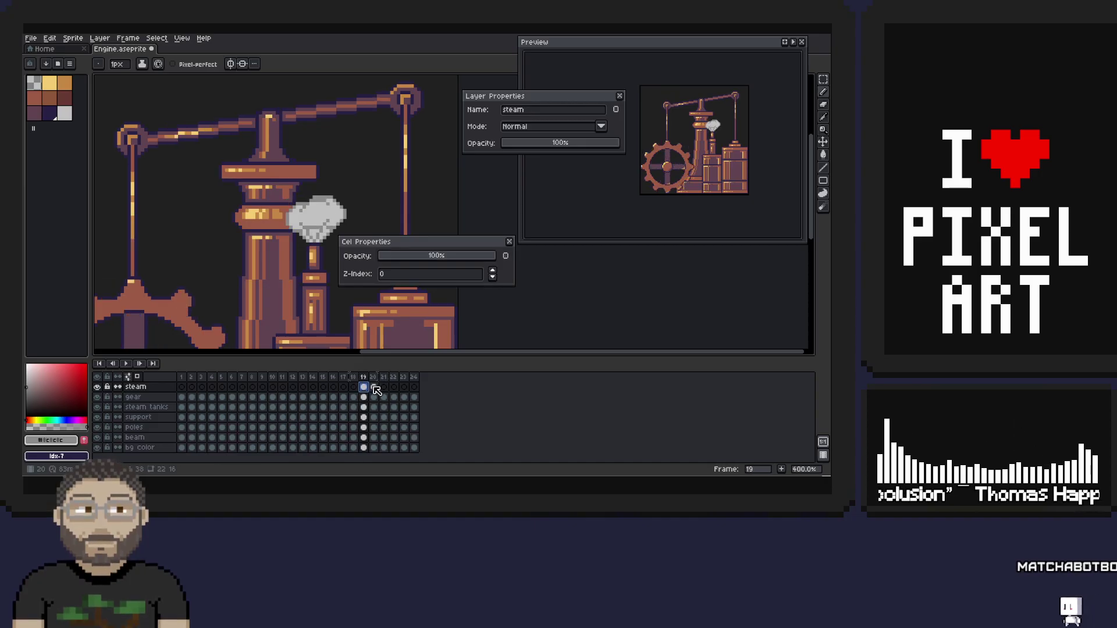
left_click(426, 256)
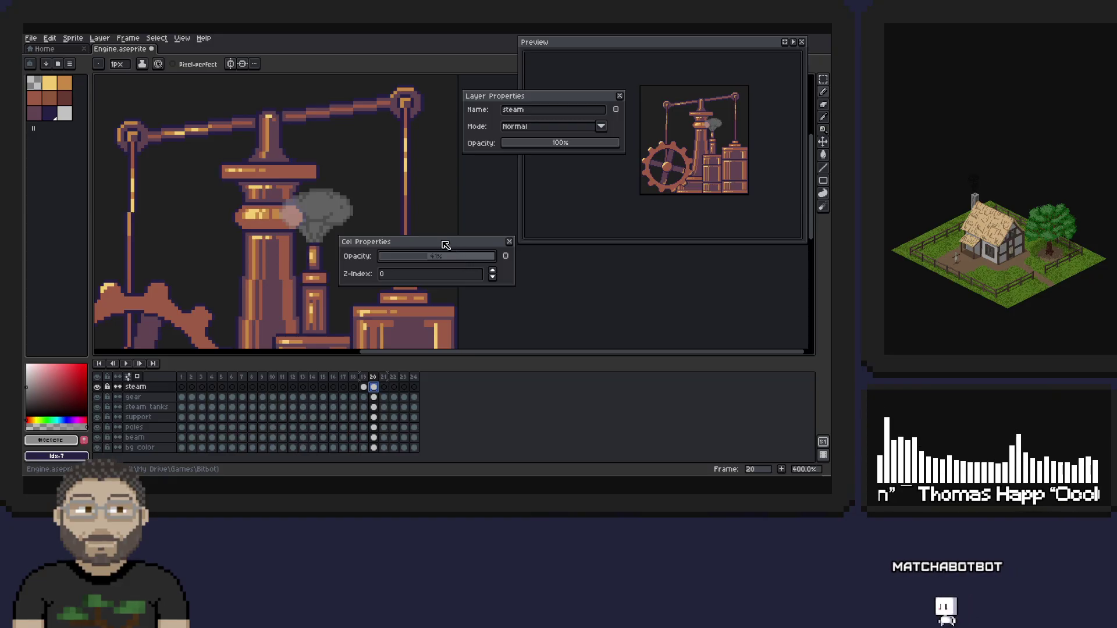
left_click_drag(444, 241, 556, 239)
left_click(364, 387)
left_click(374, 387)
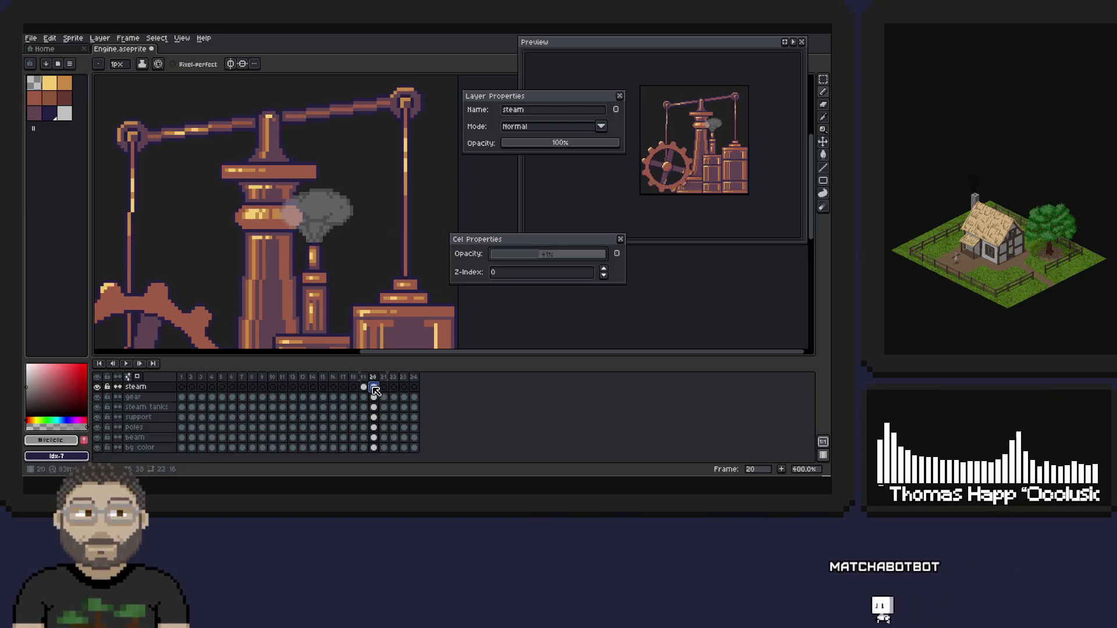
key("comma")
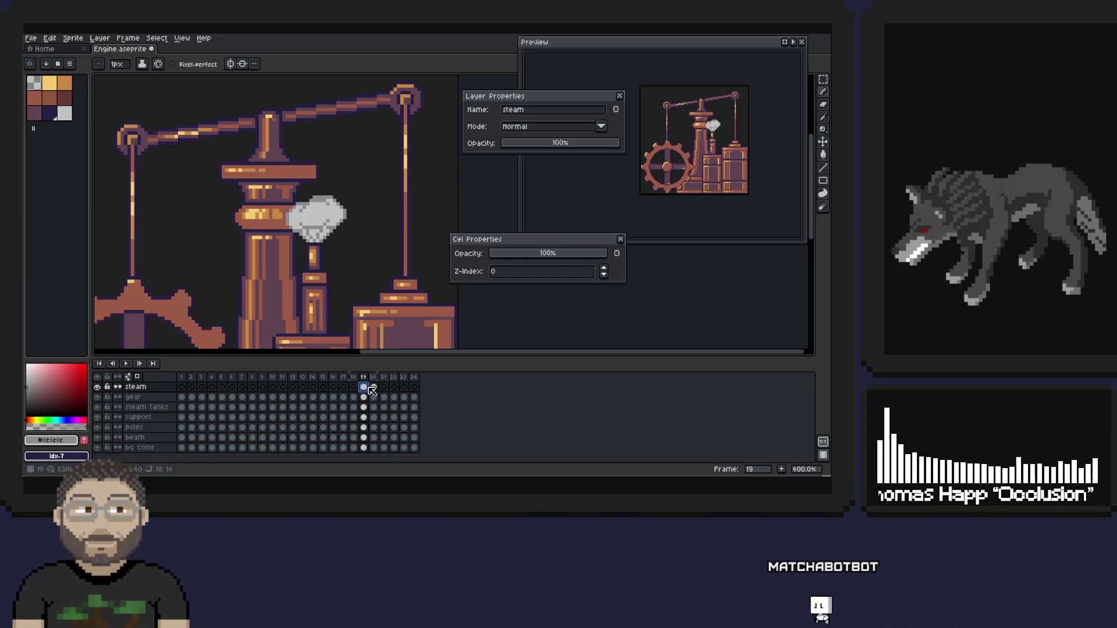
- Try a cel opacity of 55% on the frame 19 steam, then restore it to 100%
left_click(550, 254)
type("50")
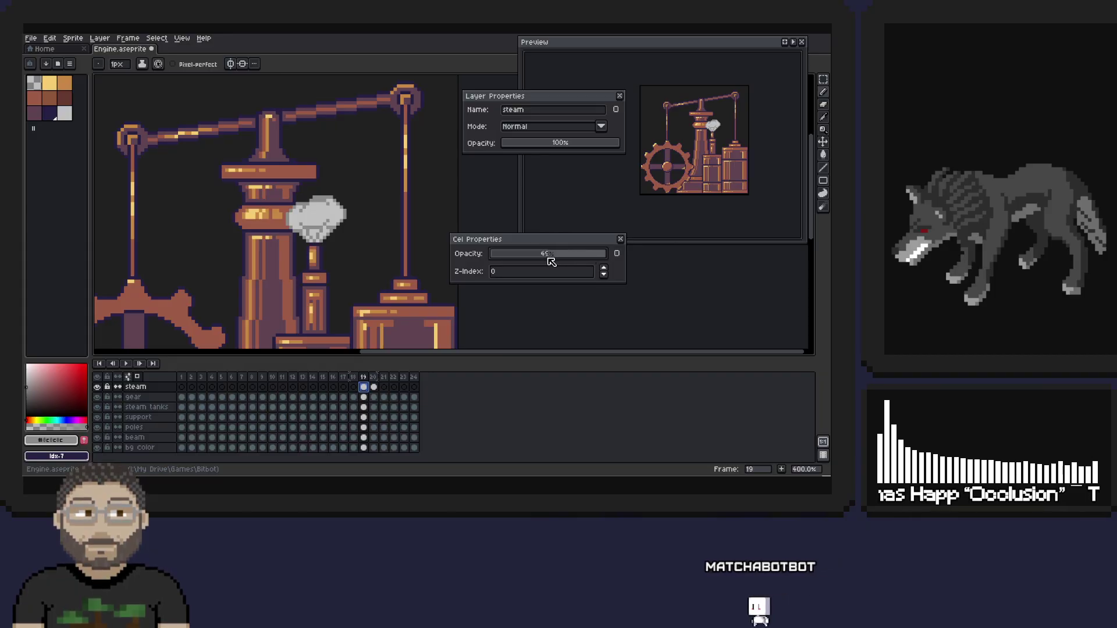
key("Return")
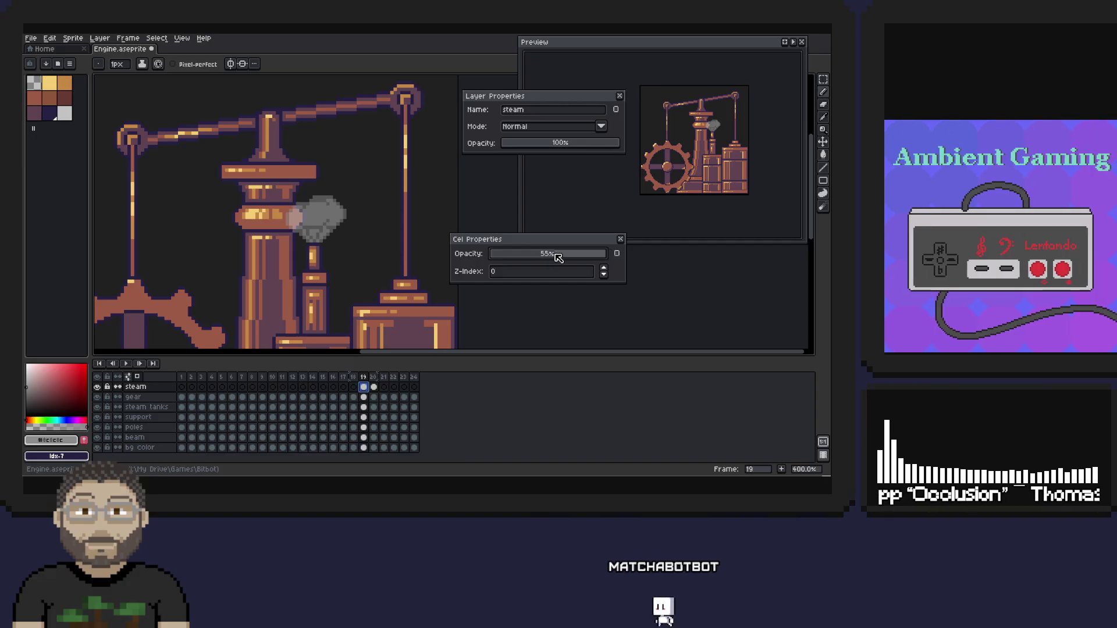
left_click_drag(548, 254, 611, 255)
left_click(620, 239)
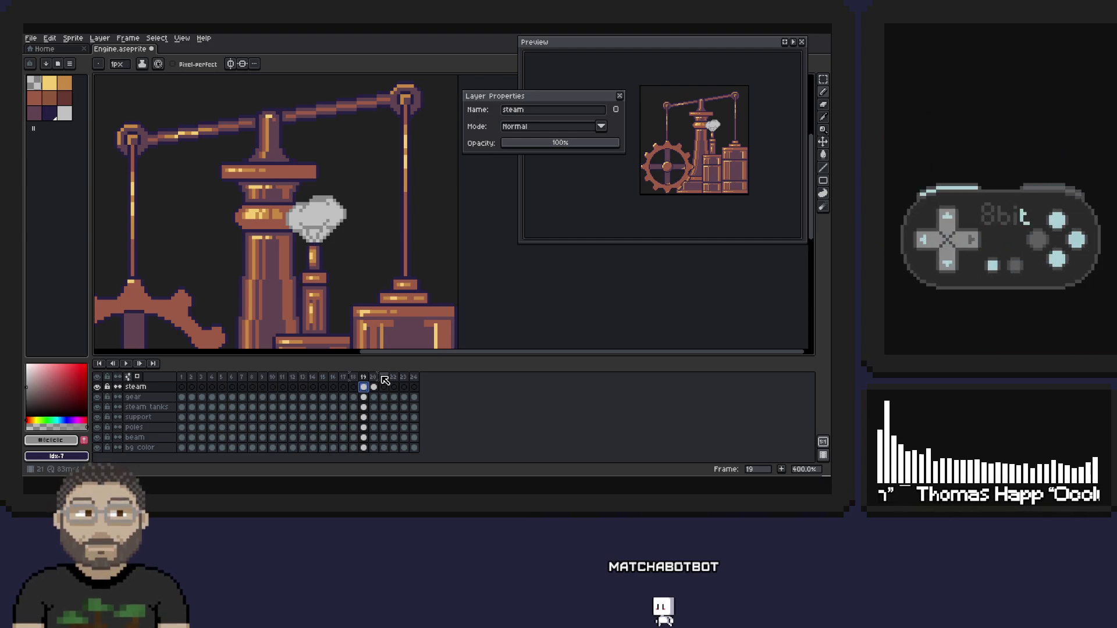
- Set the steam cel opacity to 72% on frame 19 and 65% on frame 20
key("Return")
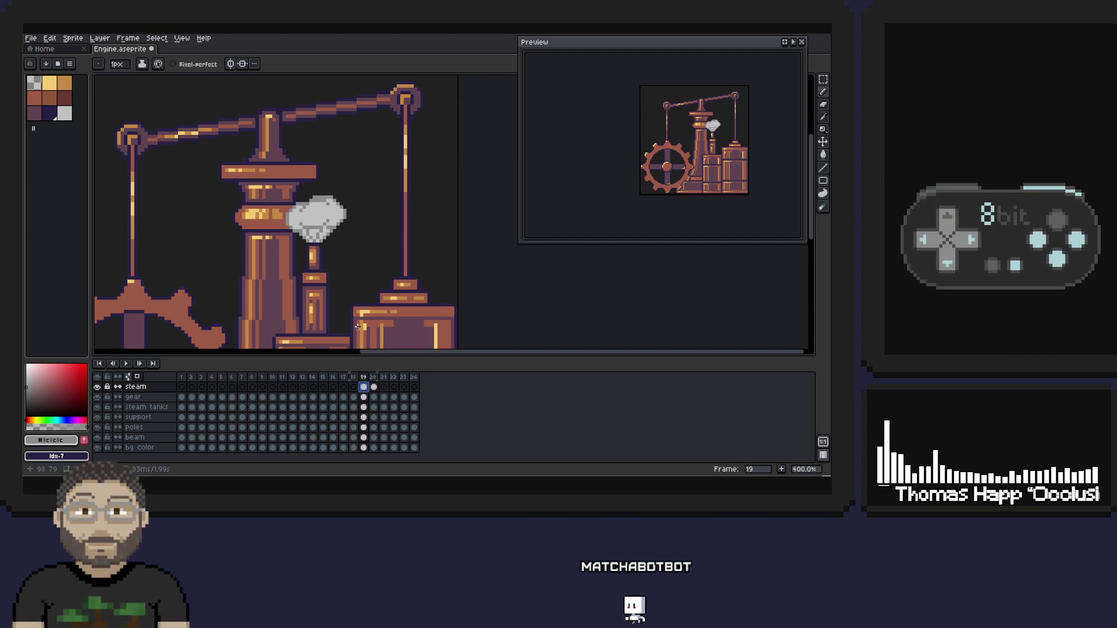
double_click(365, 386)
left_click_drag(605, 260, 578, 264)
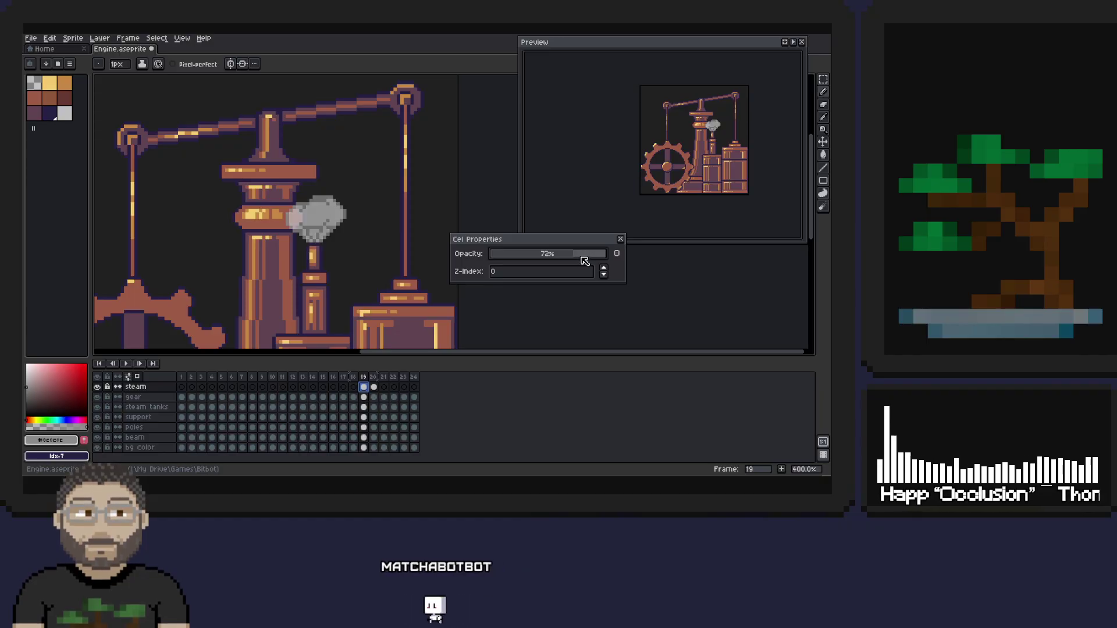
key("Right")
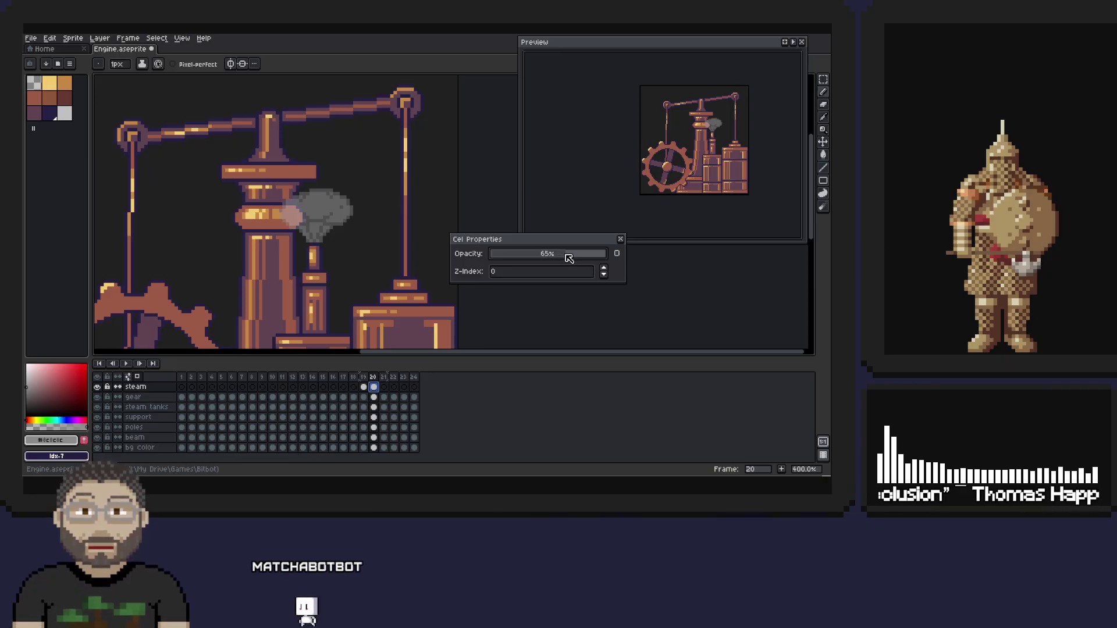
- Compare the steam on frames 19 and 20, and raise the frame 19 cel opacity to 75%
left_click(364, 387)
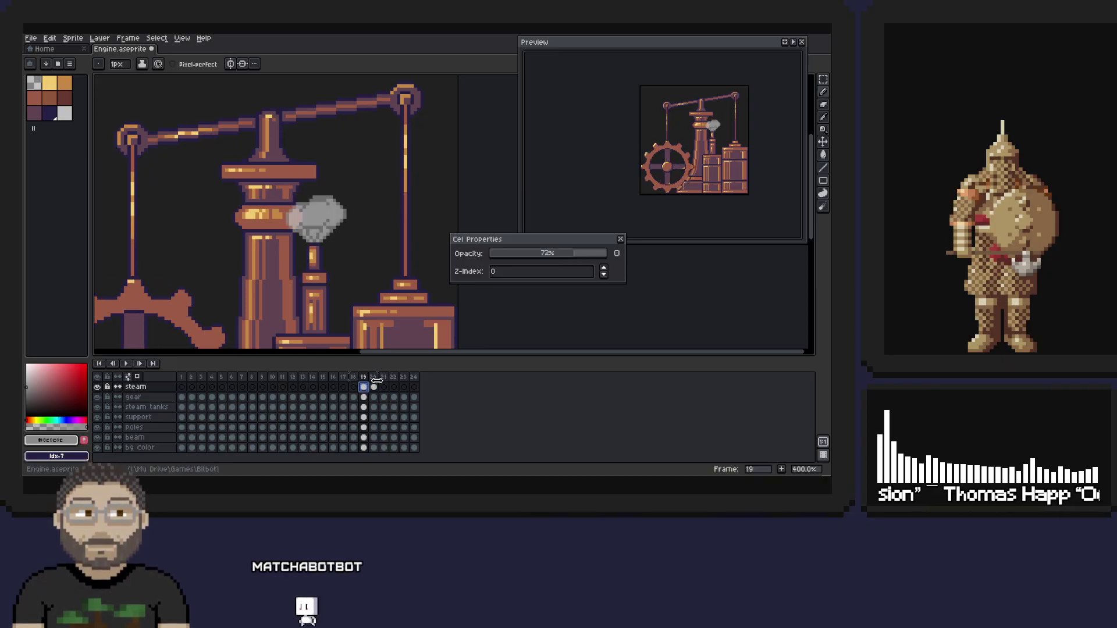
left_click(373, 387)
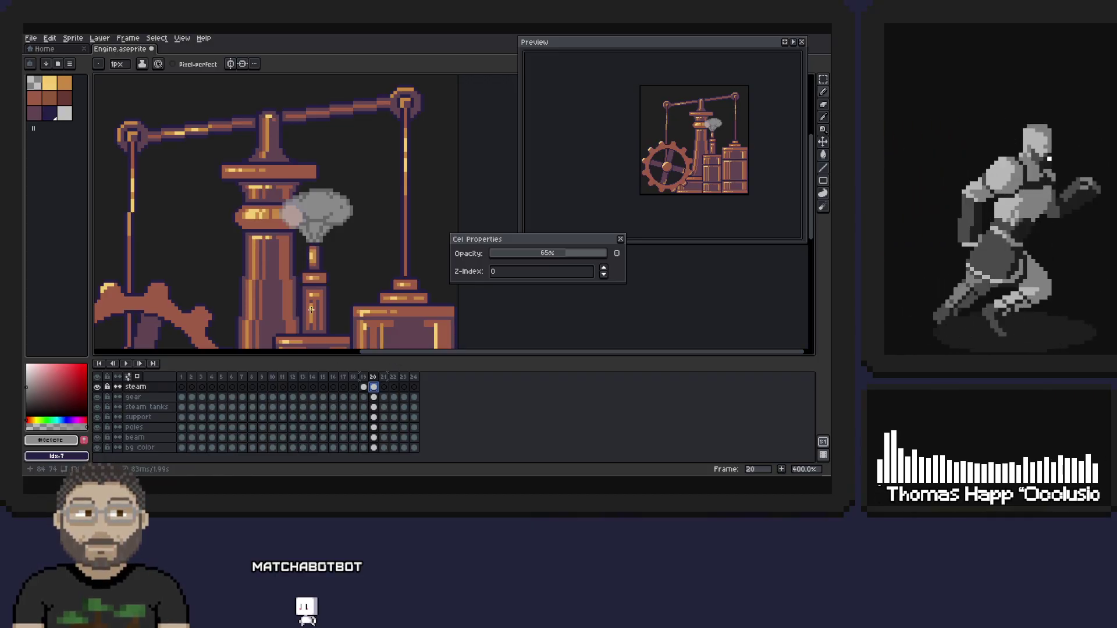
key("Left")
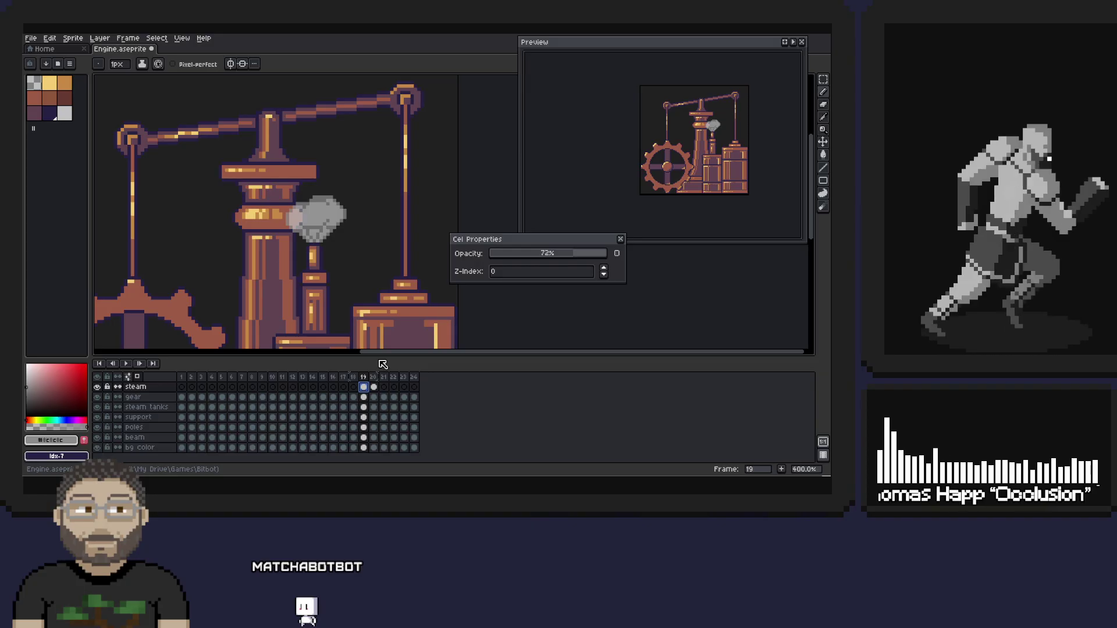
left_click(577, 256)
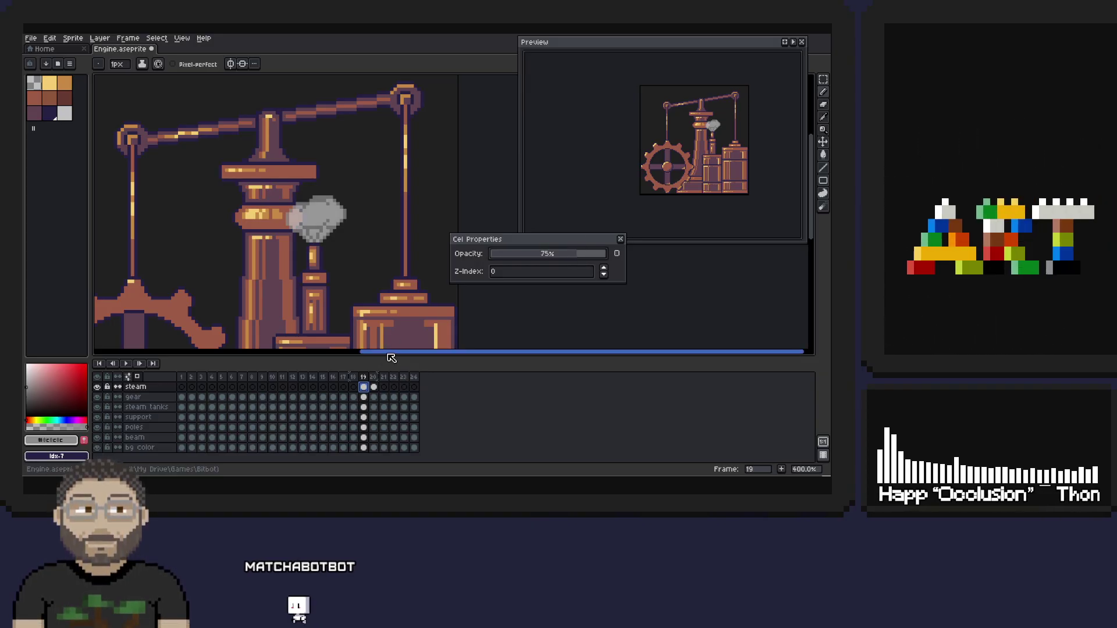
left_click(374, 387)
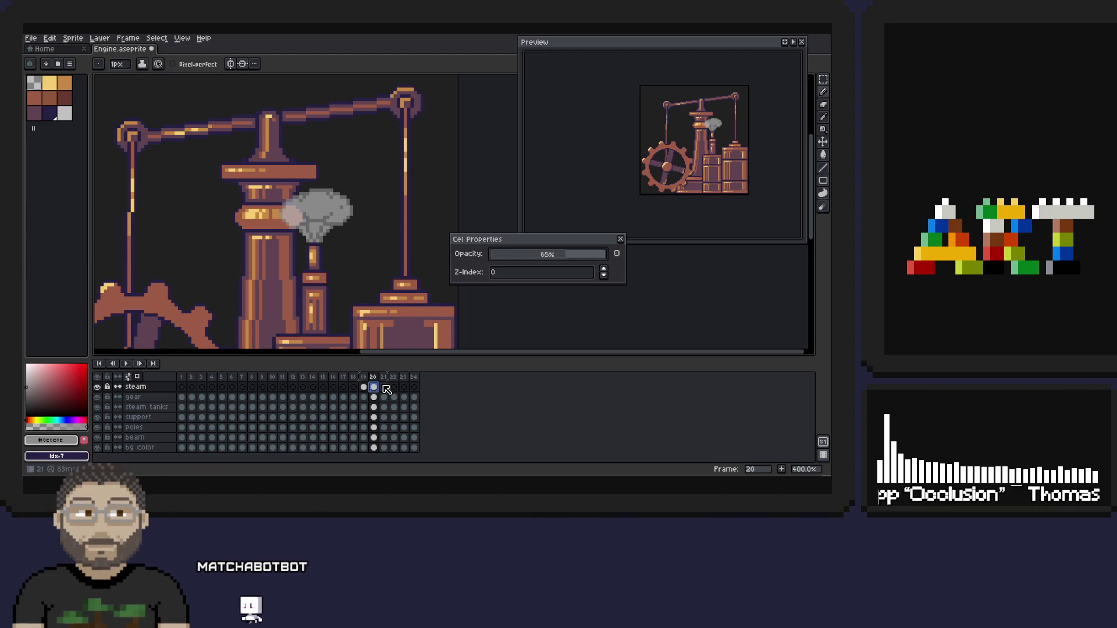
- Copy the frame 20 steam cel to frame 21 and set the copy's opacity to 100%
left_click(384, 387)
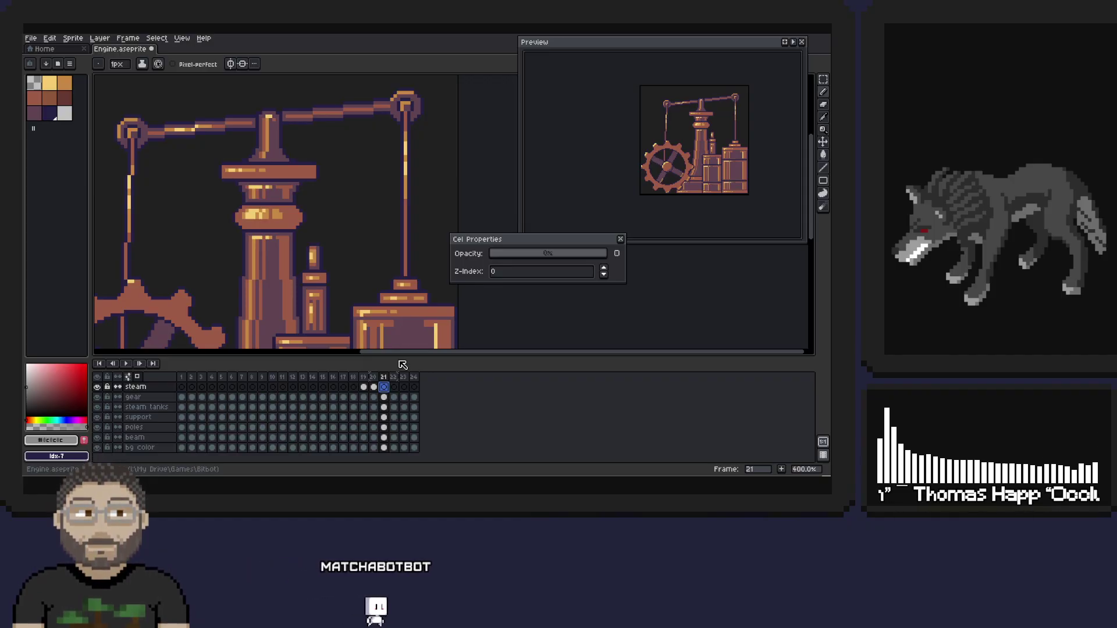
key("Left")
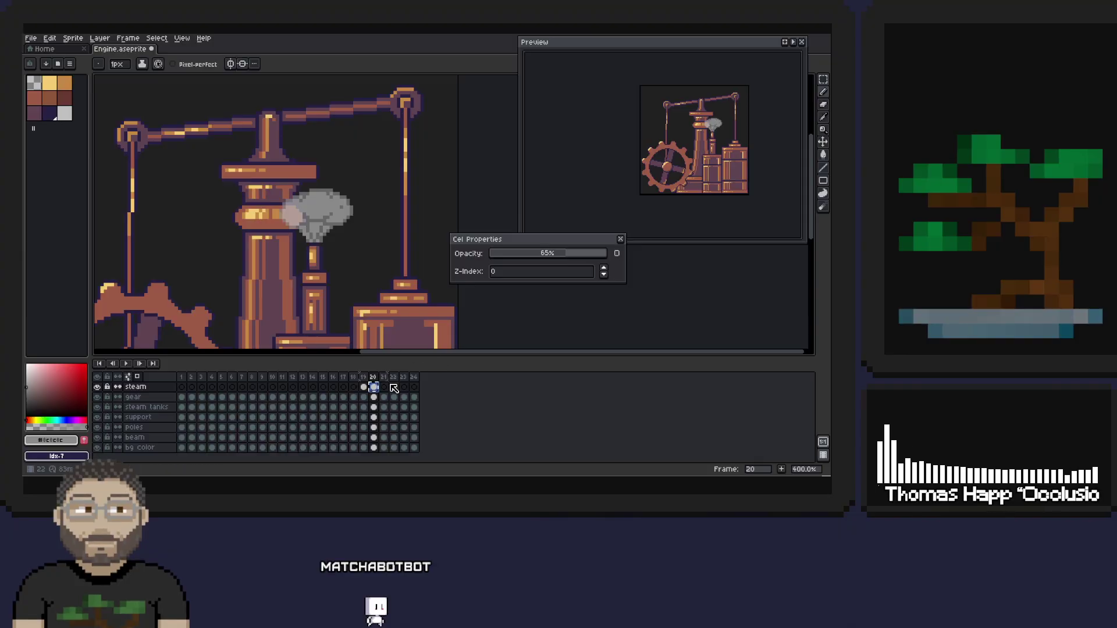
key("Right")
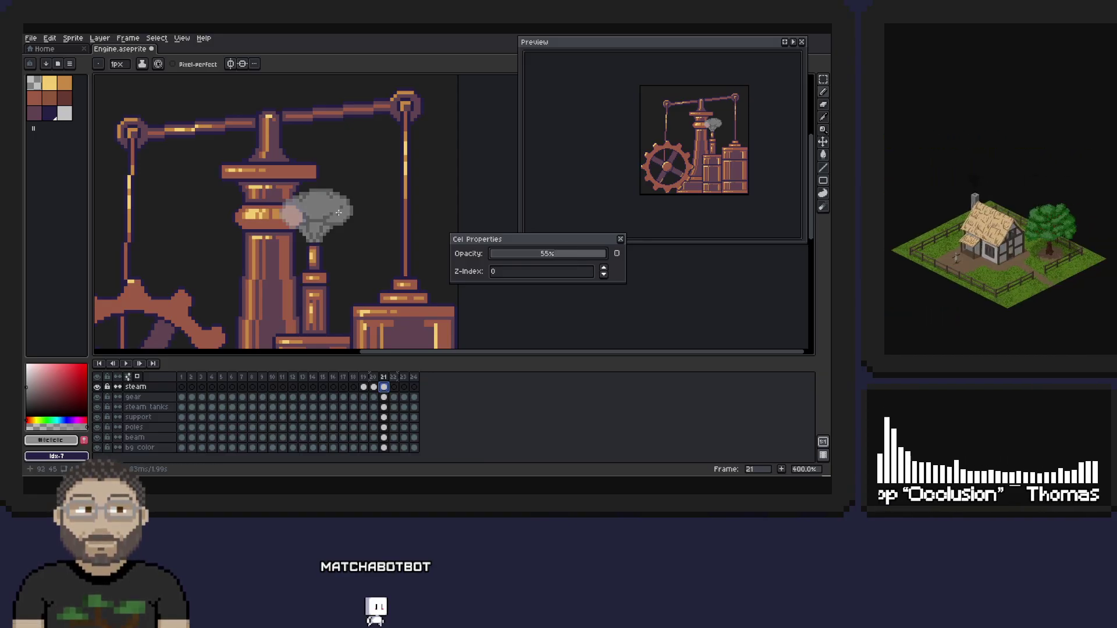
left_click_drag(601, 260, 610, 254)
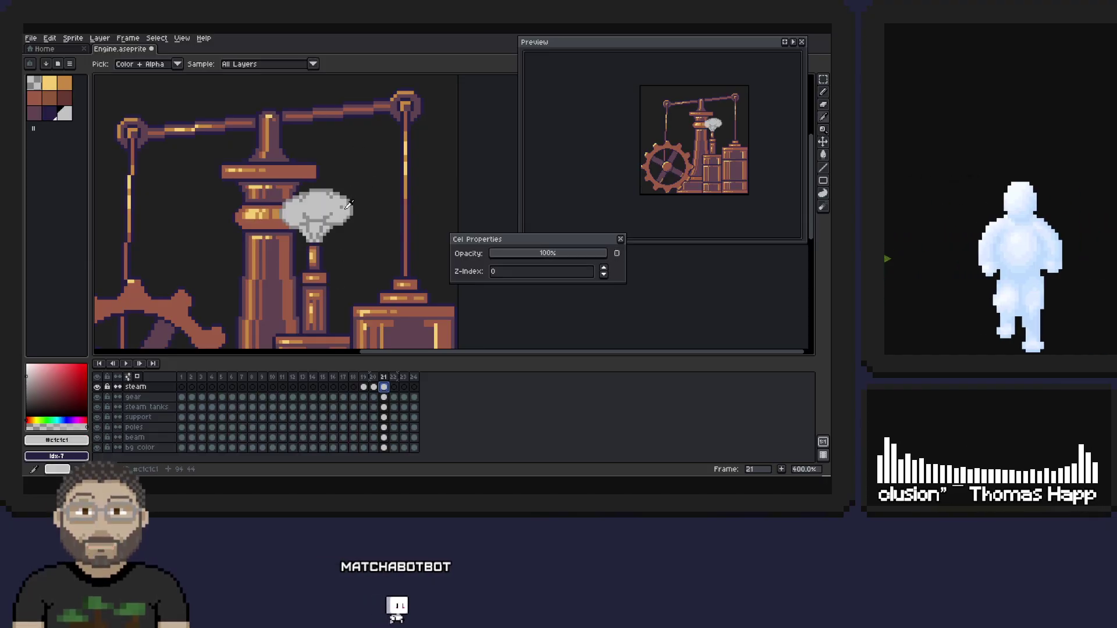
- Raise the frame 20 steam cel's opacity to 100%, sample its light grey to retouch the puff, and return the opacity to 65%
left_click(374, 387)
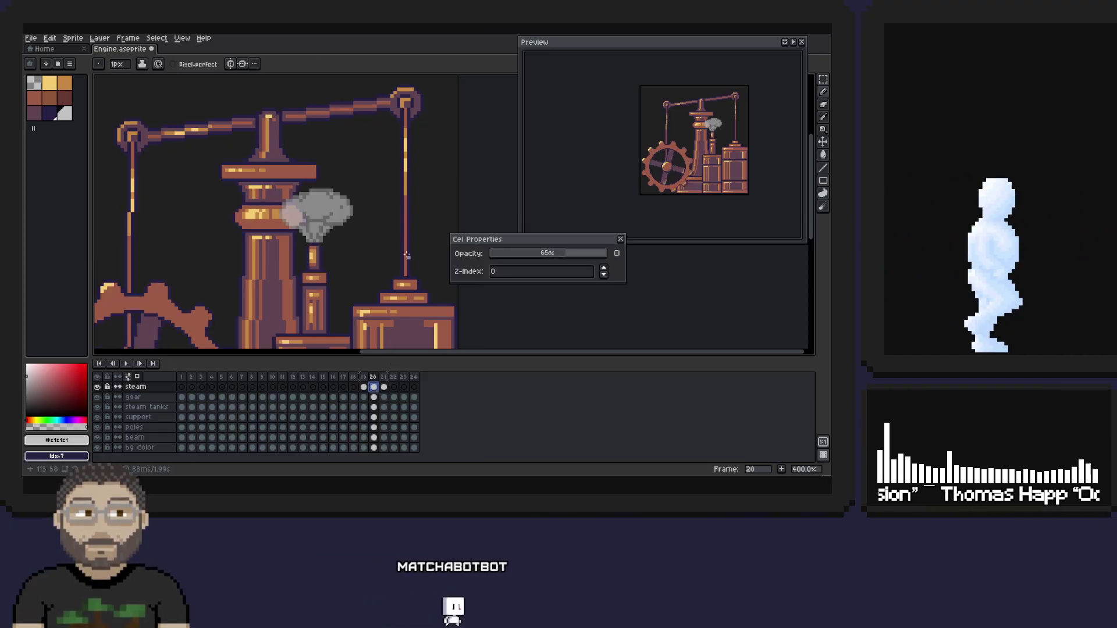
left_click(348, 220, "alt")
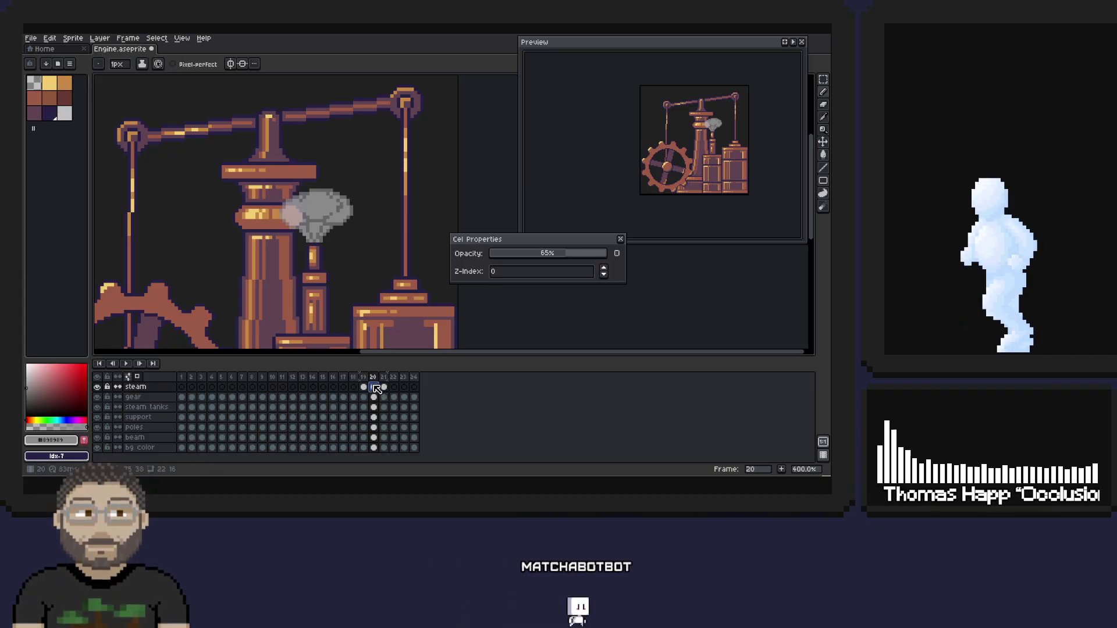
left_click_drag(566, 254, 599, 254)
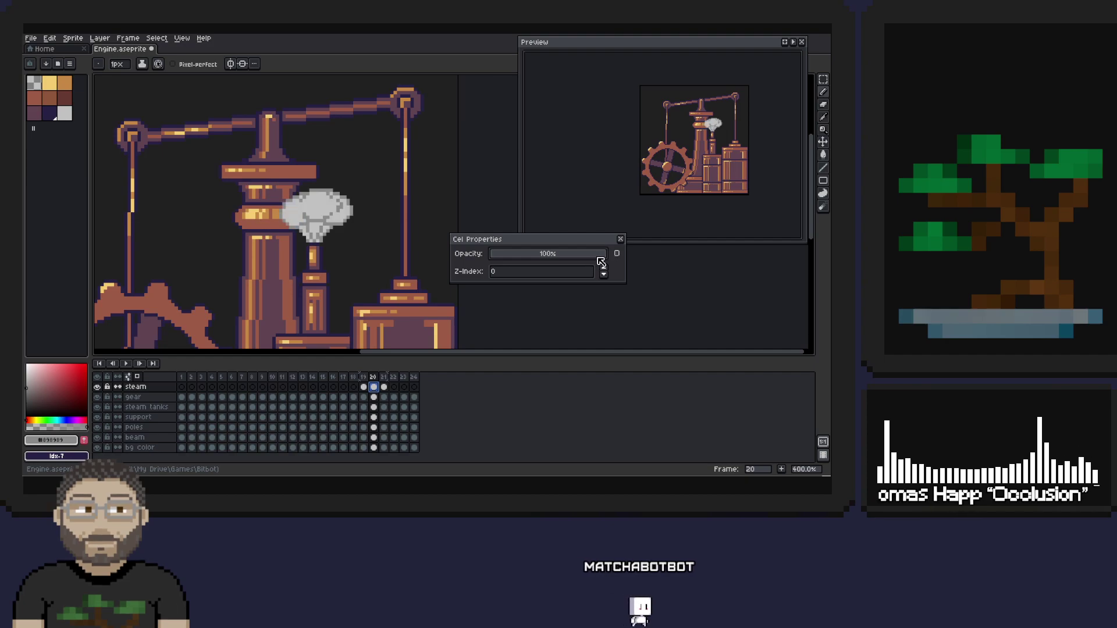
left_click(340, 205, "alt")
left_click(342, 203)
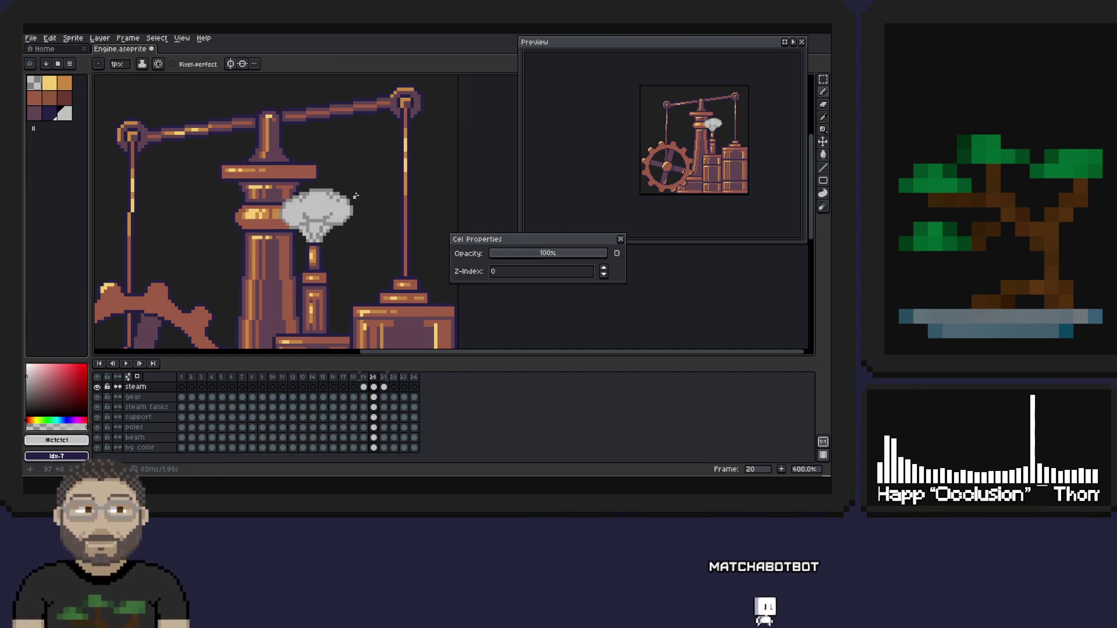
left_click(567, 254)
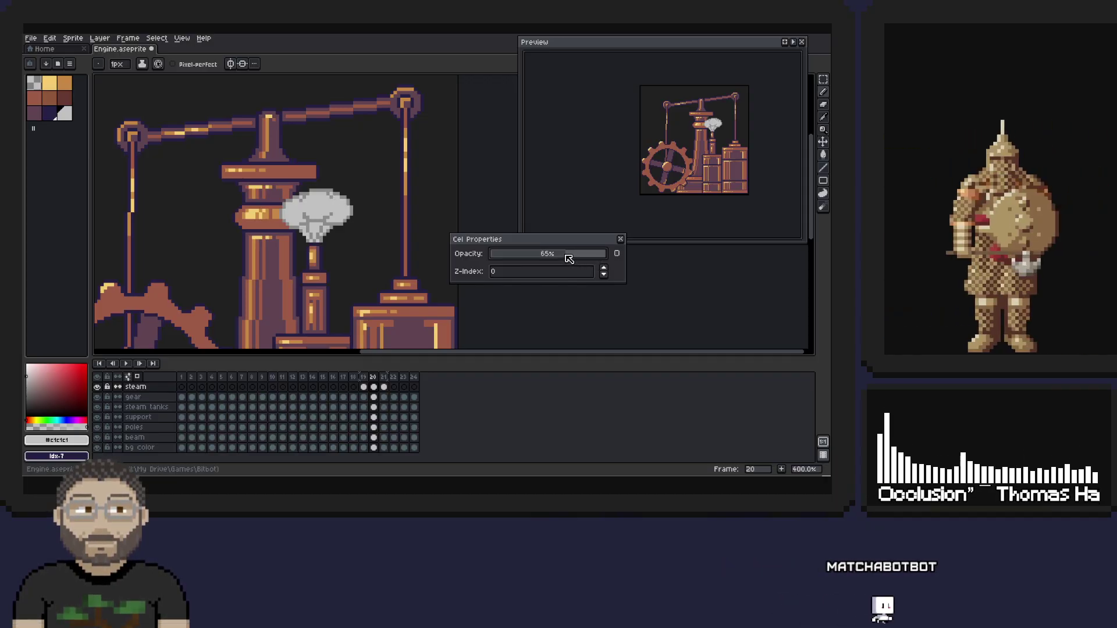
- Check the steam on frame 19, then widen the frame 21 steam cloud with light grey and clean up its outline
left_click(364, 386)
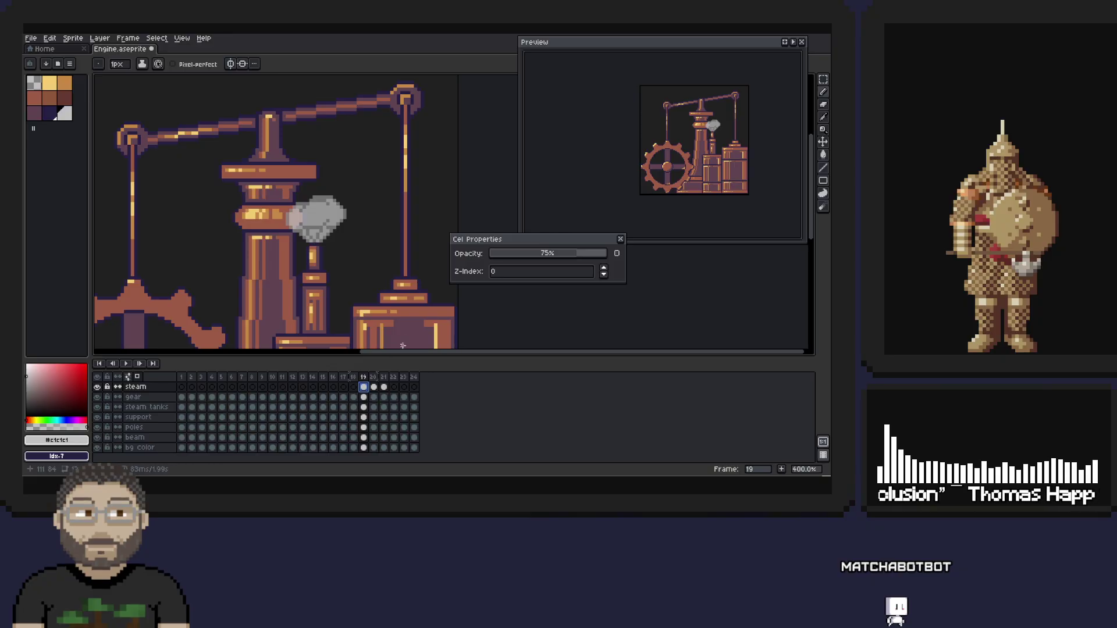
left_click(384, 387)
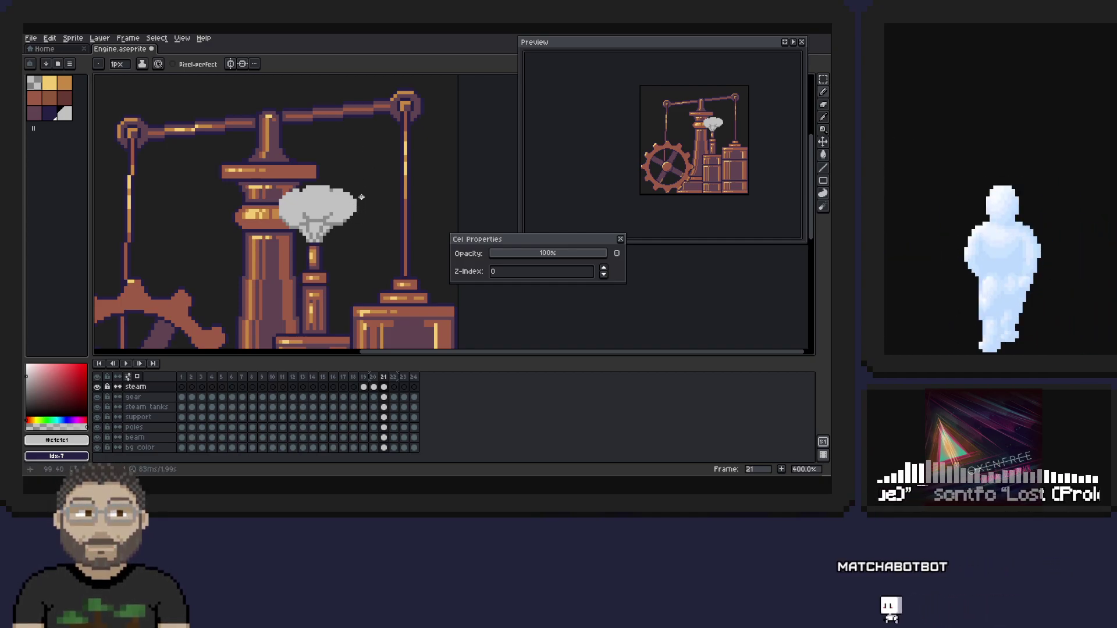
key("e")
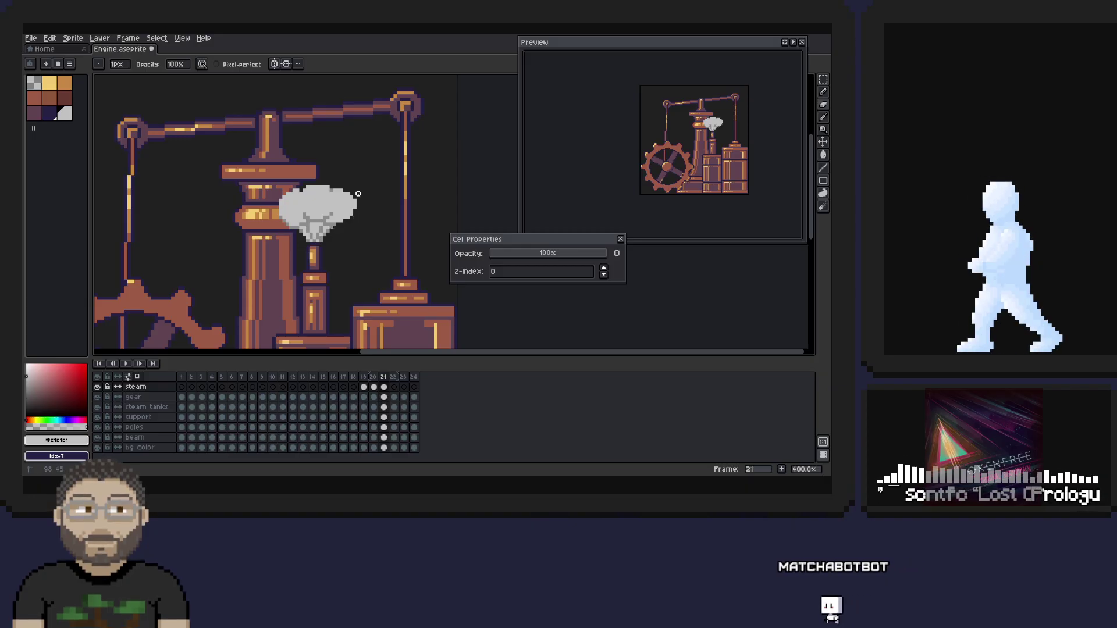
key("b")
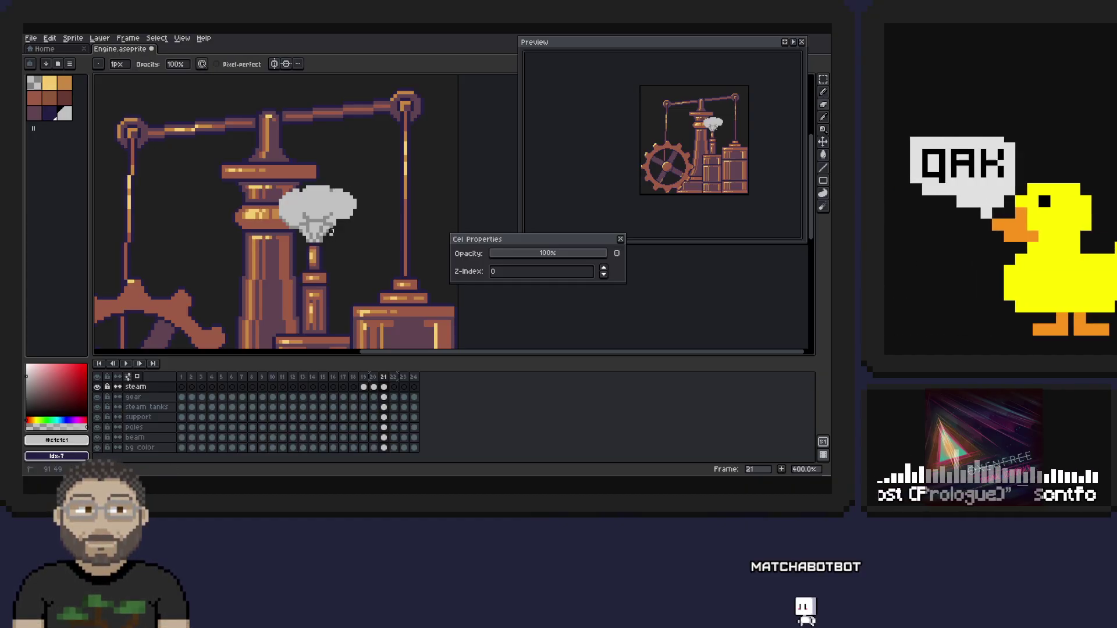
right_click(288, 222)
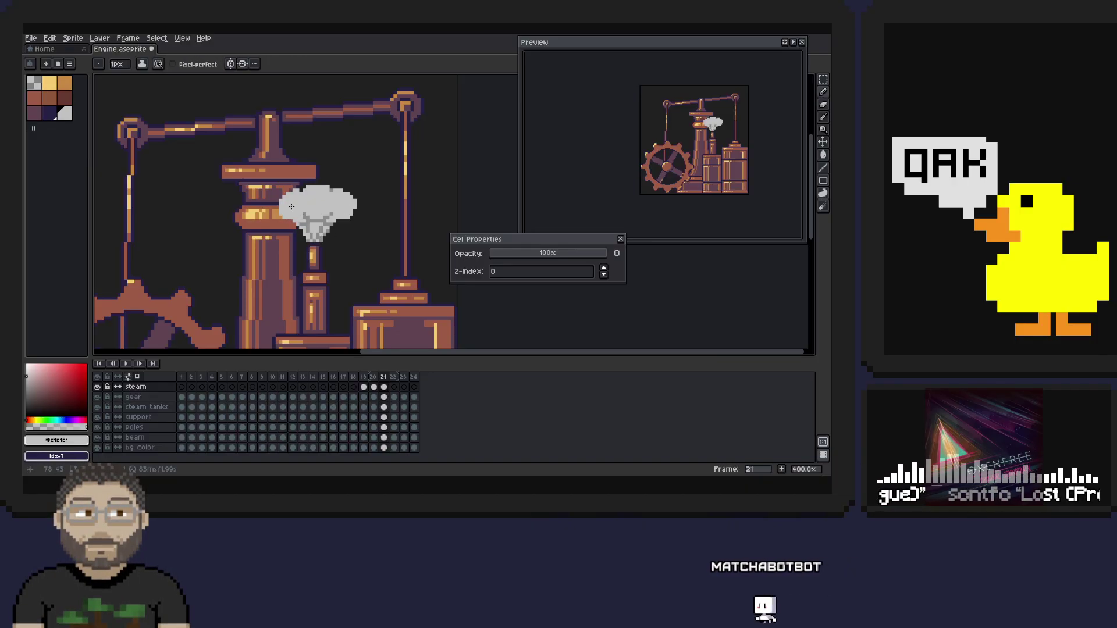
- Shade the frame 21 steam with darker grey through the centre of its stem and the cloud's left lobe, refining the shapes with light grey
left_click(331, 216, "alt")
left_click_drag(329, 216, 305, 213)
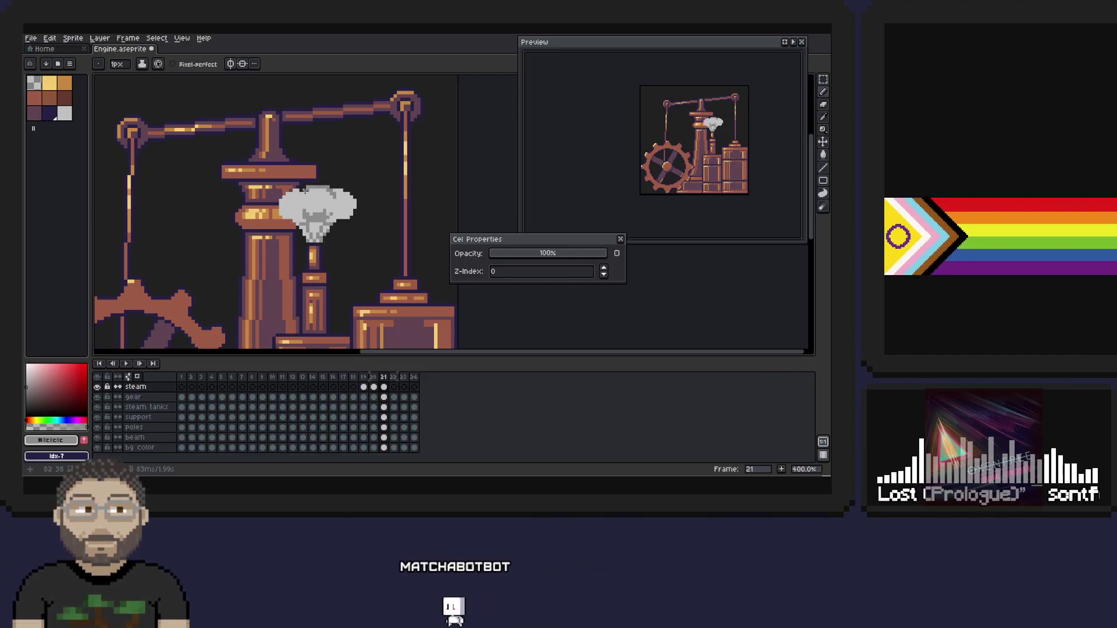
left_click(314, 195, "alt")
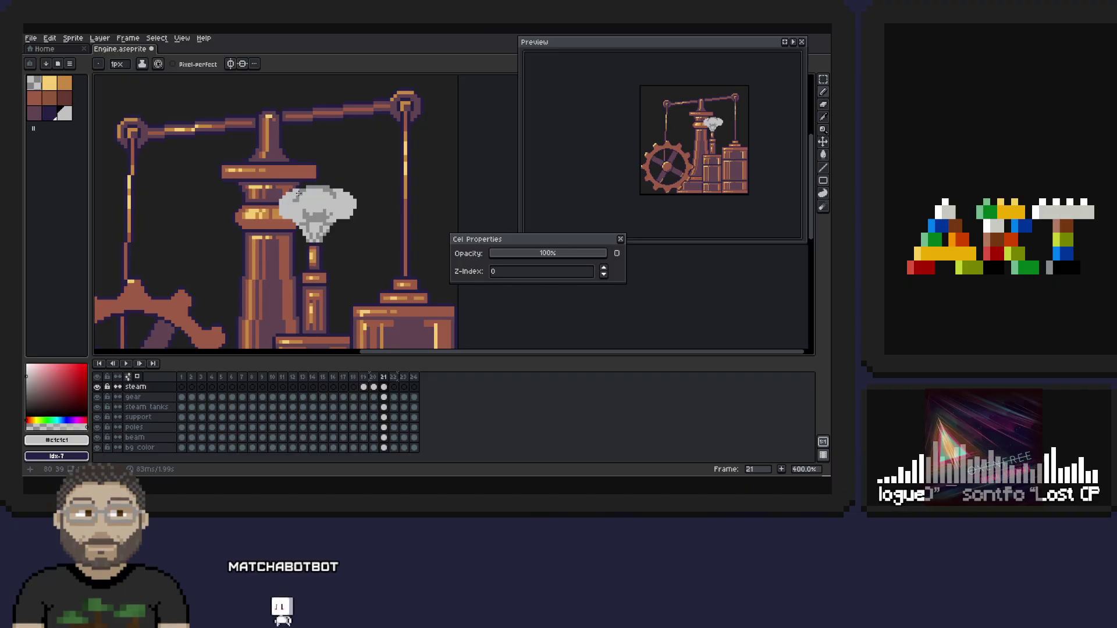
left_click(296, 191, "alt")
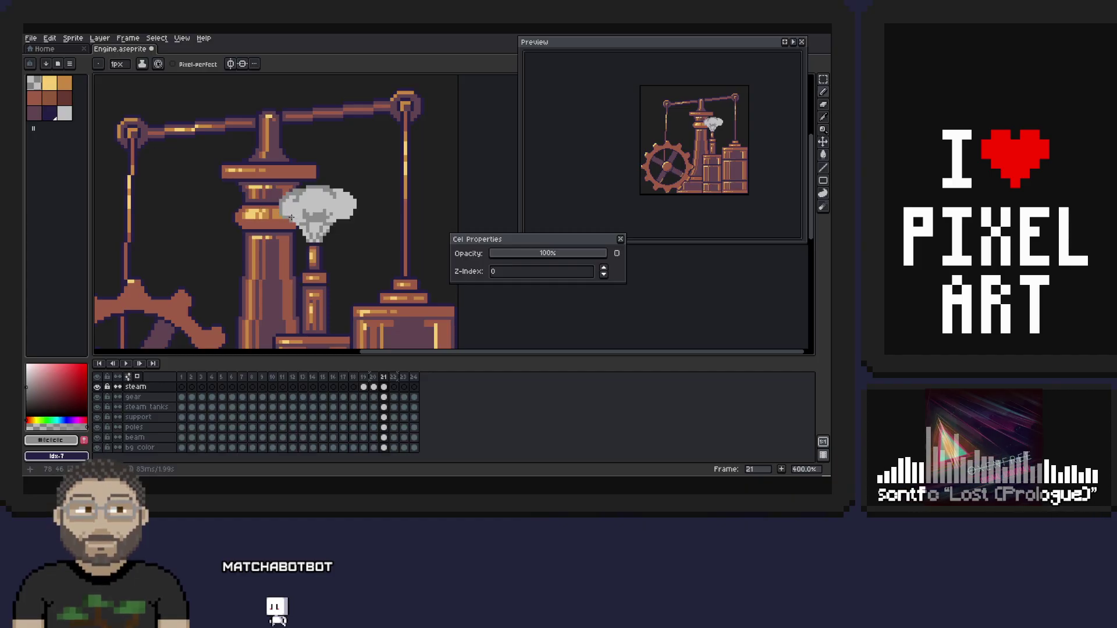
left_click(291, 214, "alt")
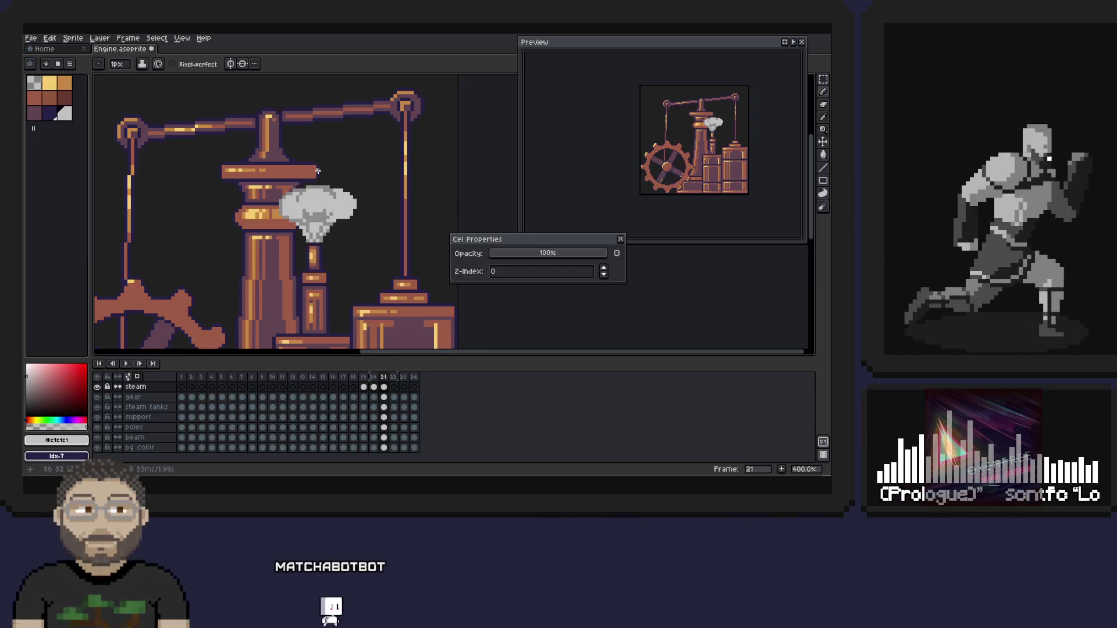
key("alt")
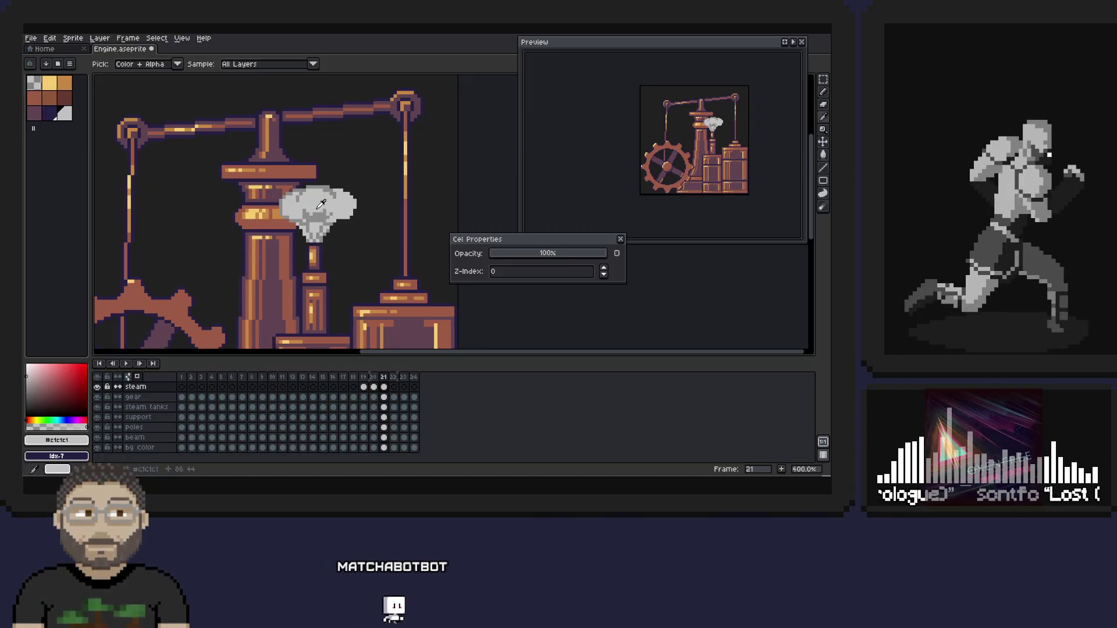
left_click(319, 198)
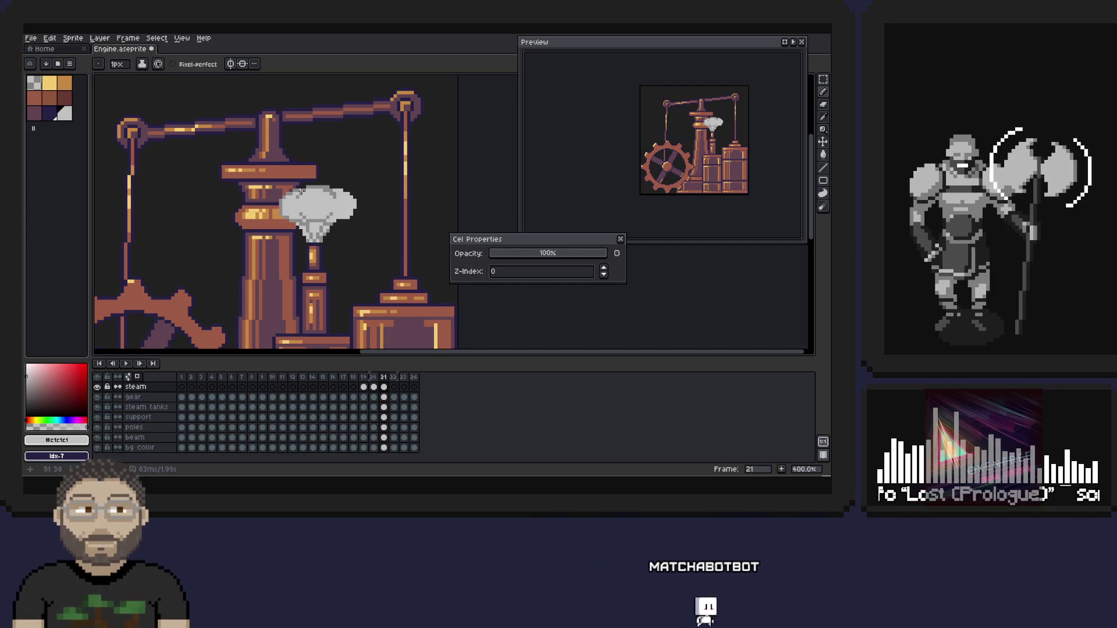
key("i")
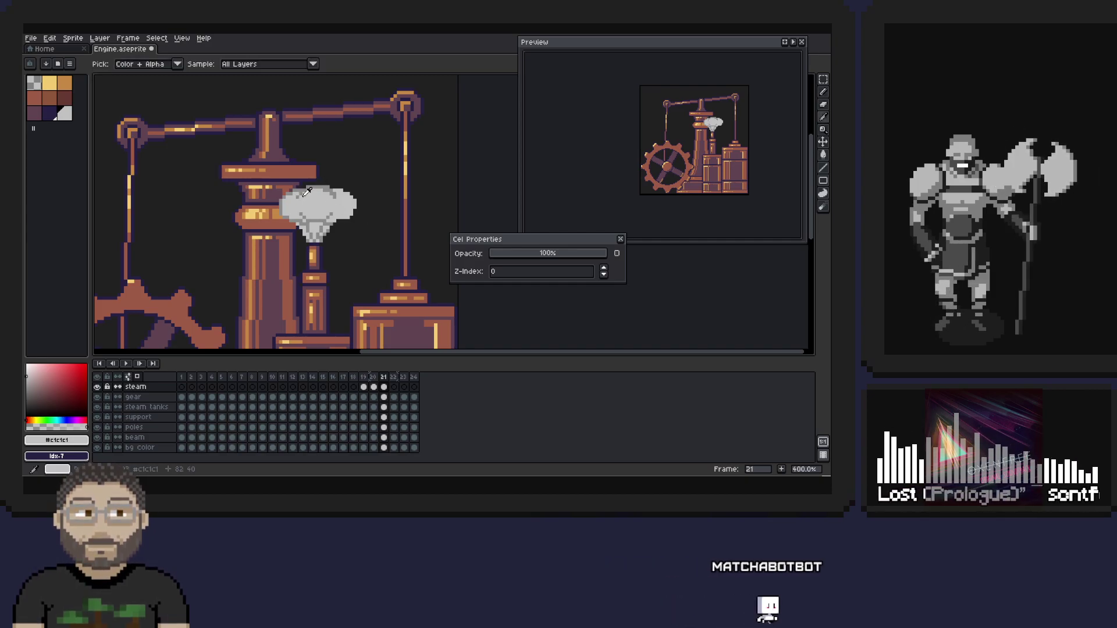
- Touch up the edge and lower stem of the frame 21 steam cloud with sampled greys, including light grey #c1c1c1
left_click(306, 192)
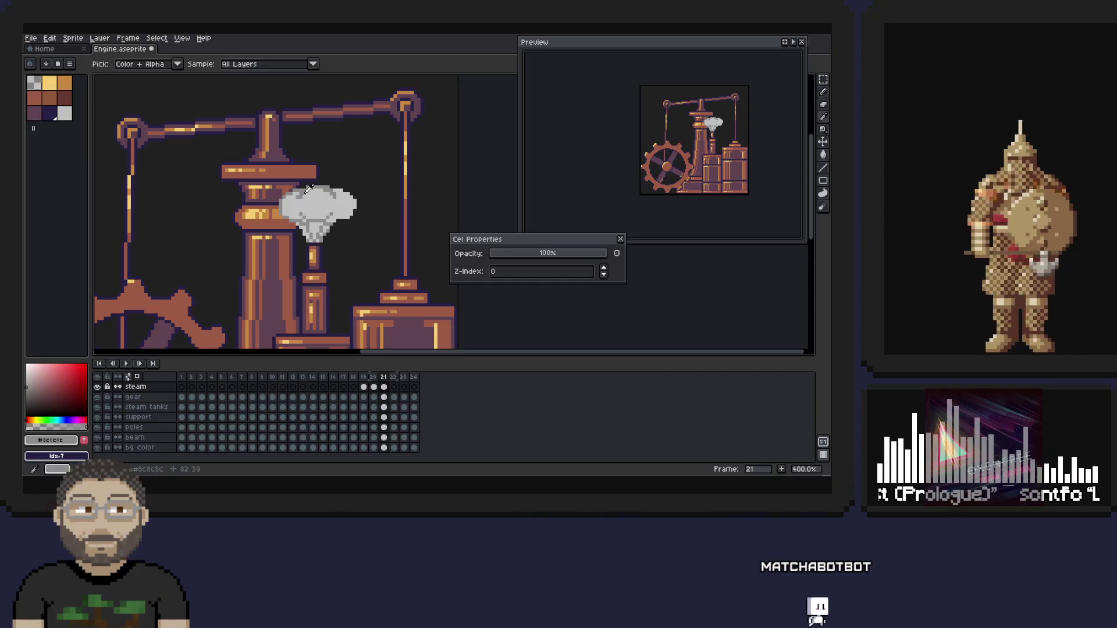
left_click(300, 195)
key("b")
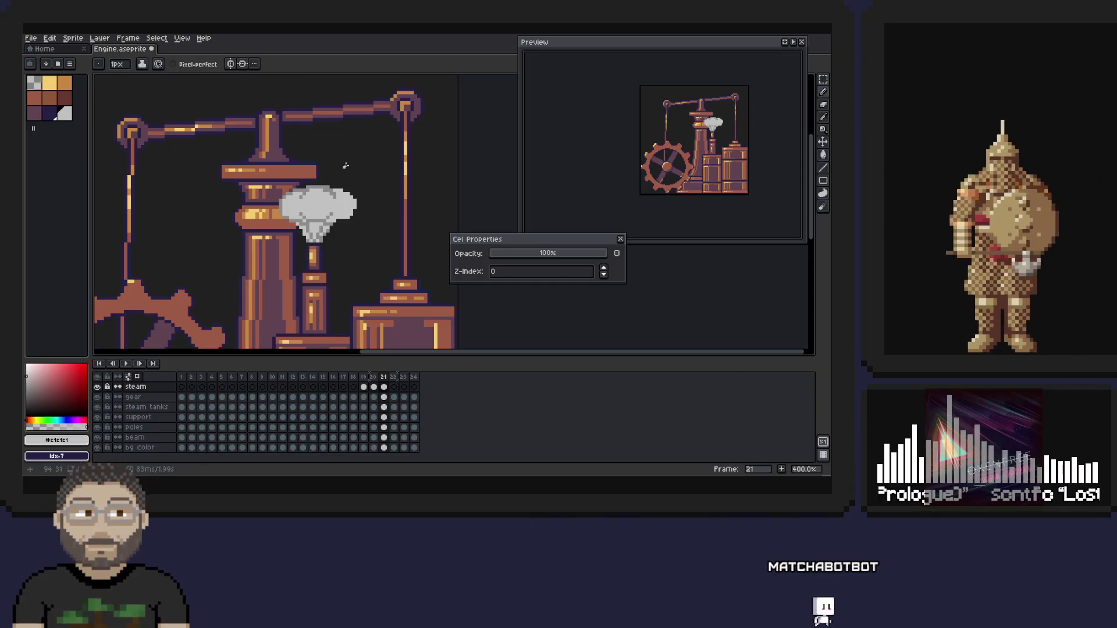
left_click(335, 188, "alt")
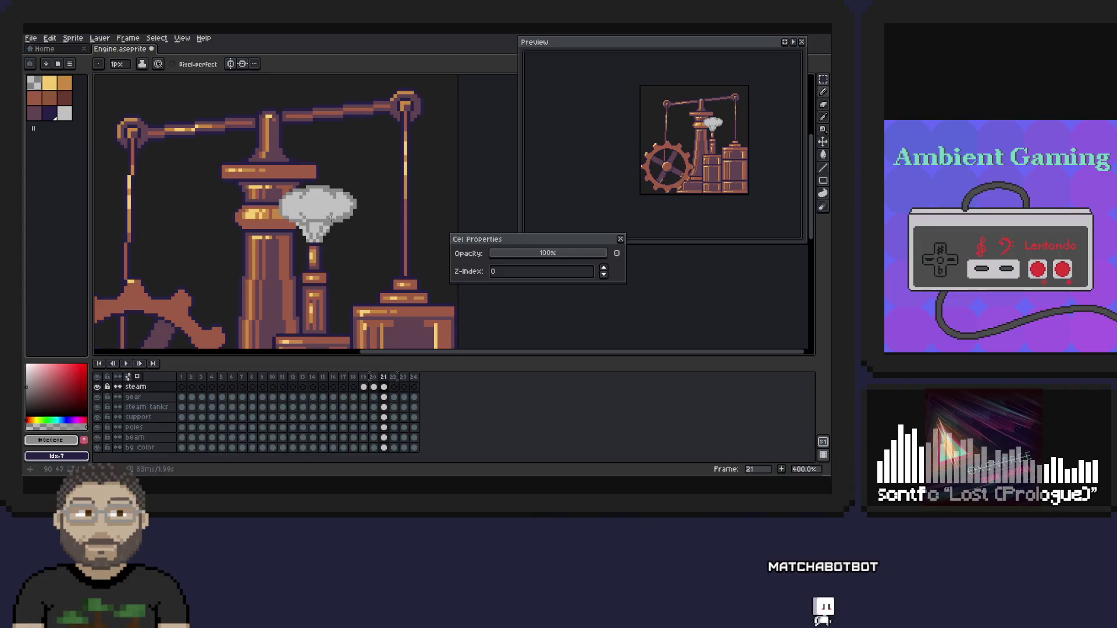
left_click(317, 231, "alt")
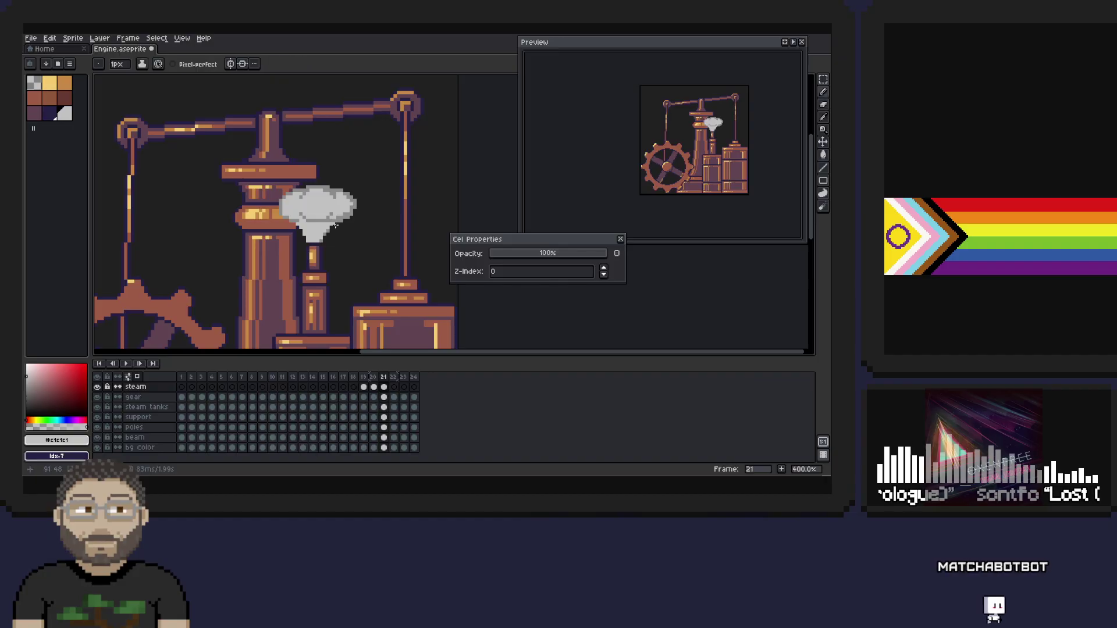
- Shade the inside and stem of the frame 21 steam cloud, alternating the darker grey and light grey #c1c1c1
left_click(298, 216, "alt")
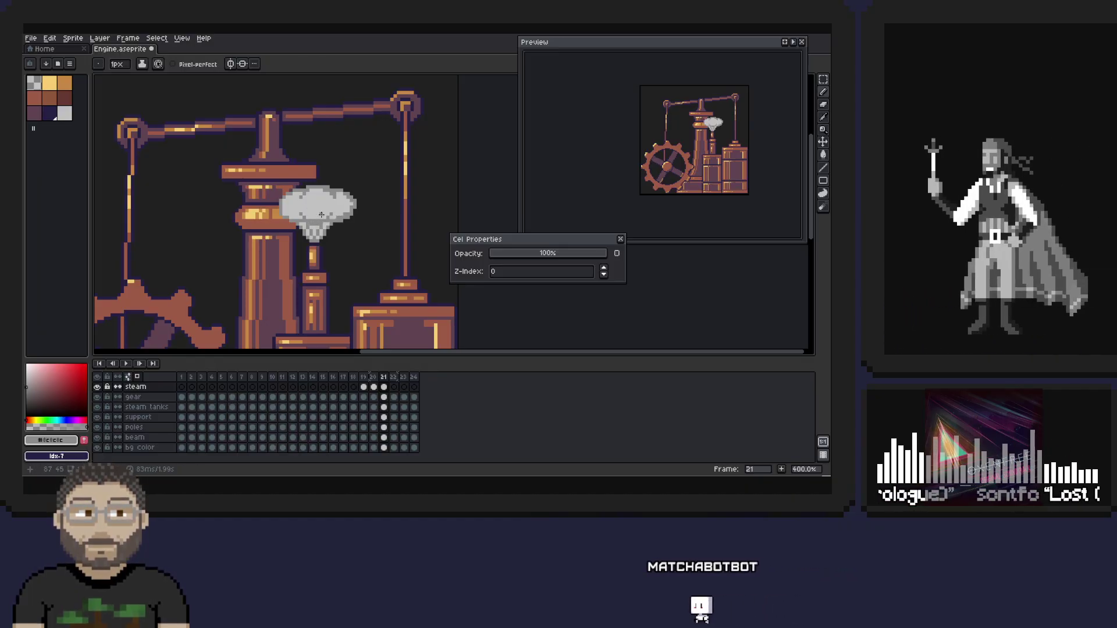
left_click(303, 214, "alt")
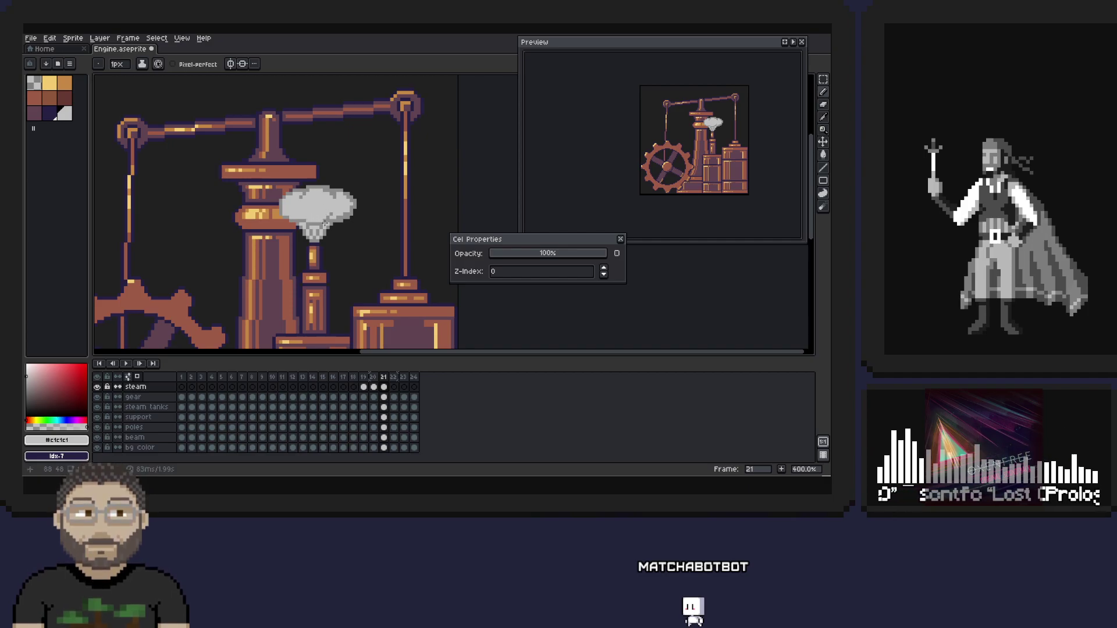
left_click(303, 218, "alt")
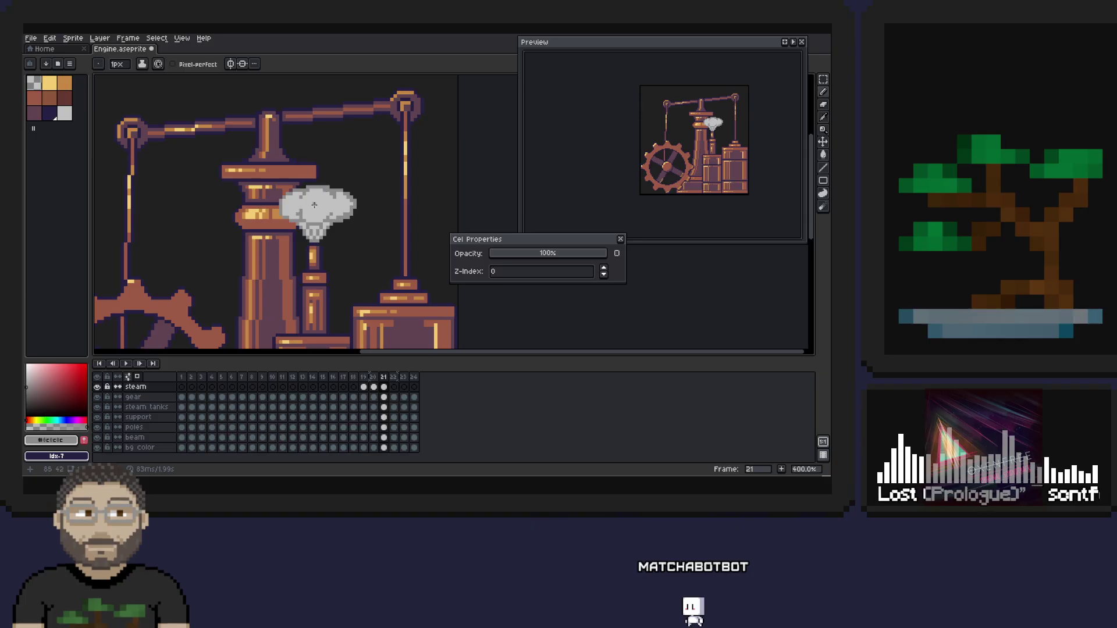
left_click(299, 207, "alt")
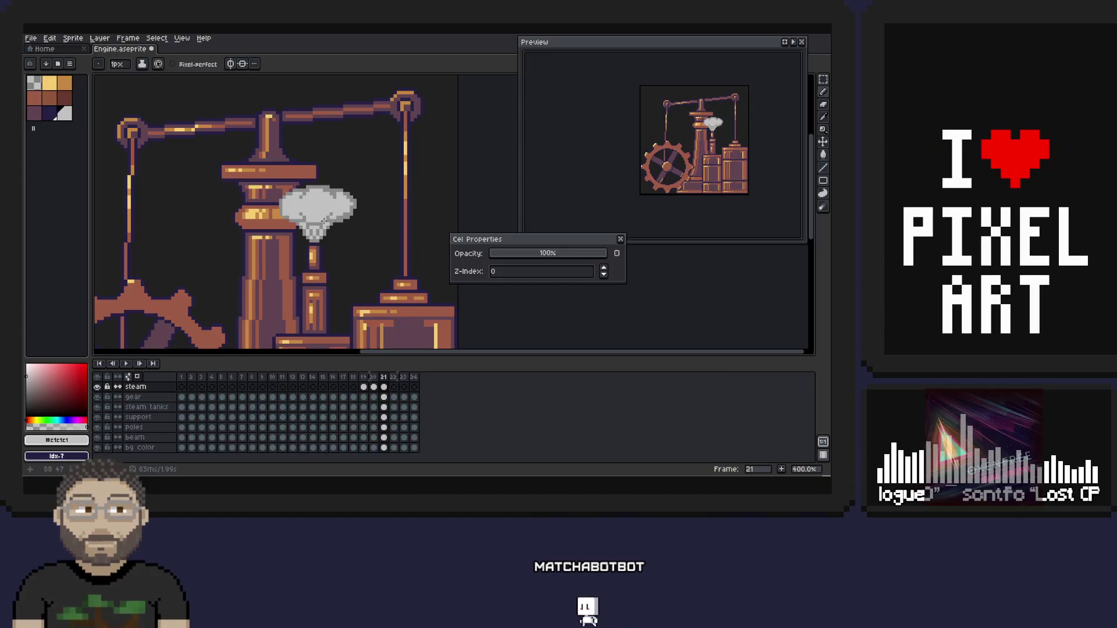
key("alt")
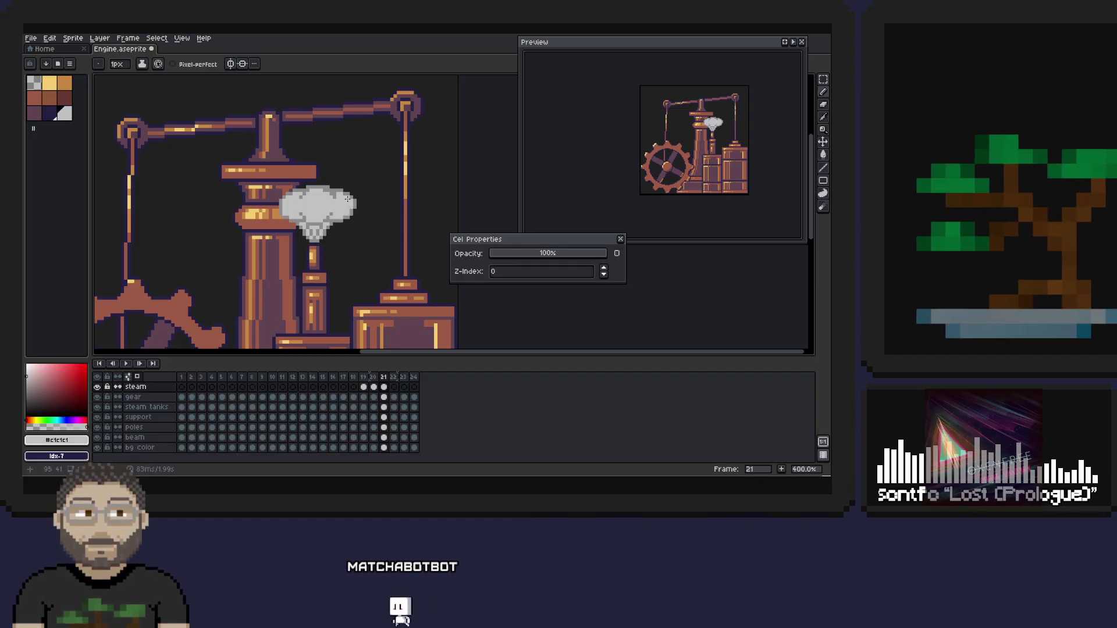
- Try 55% opacity on the frame 21 steam cel against frames 19 and 20, and restore it to 100%
left_click_drag(586, 254, 559, 260)
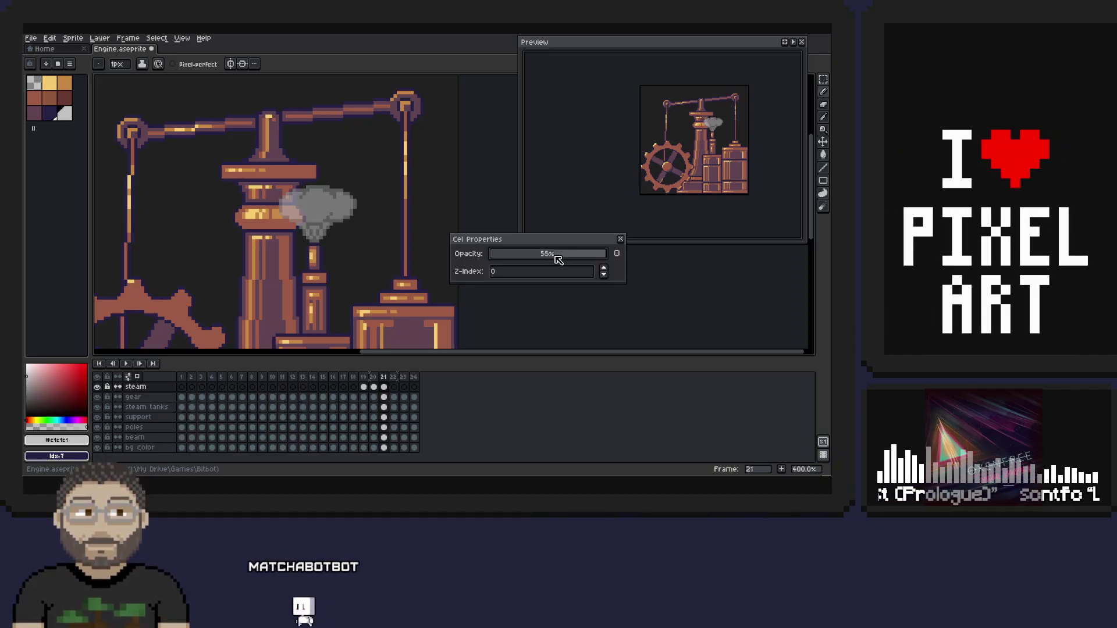
double_click(364, 378)
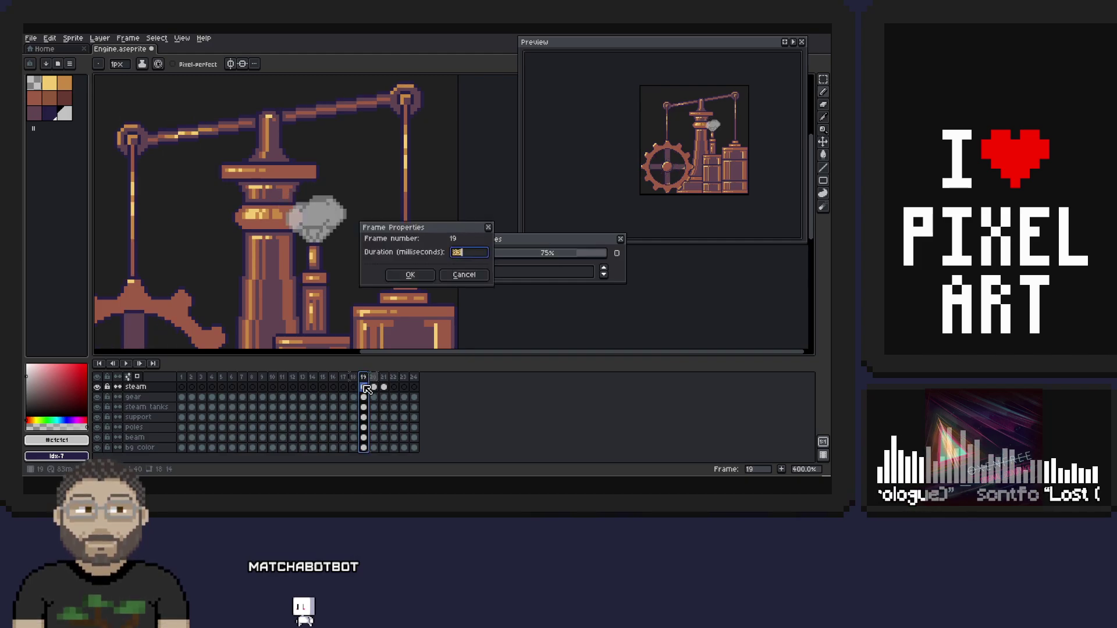
left_click(454, 273)
left_click(374, 387)
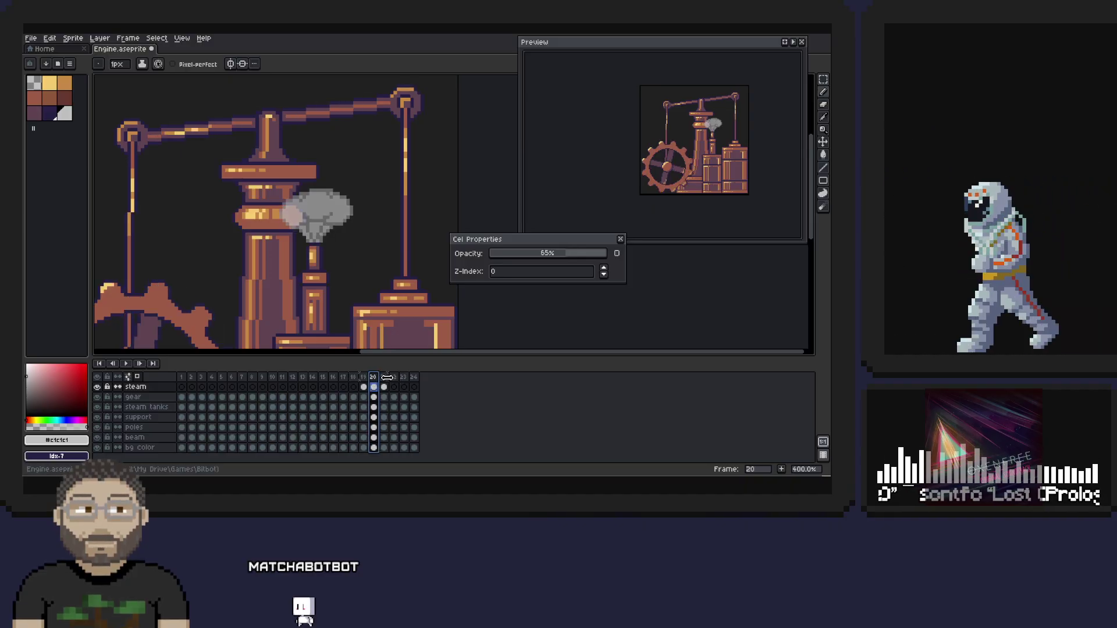
key("Right")
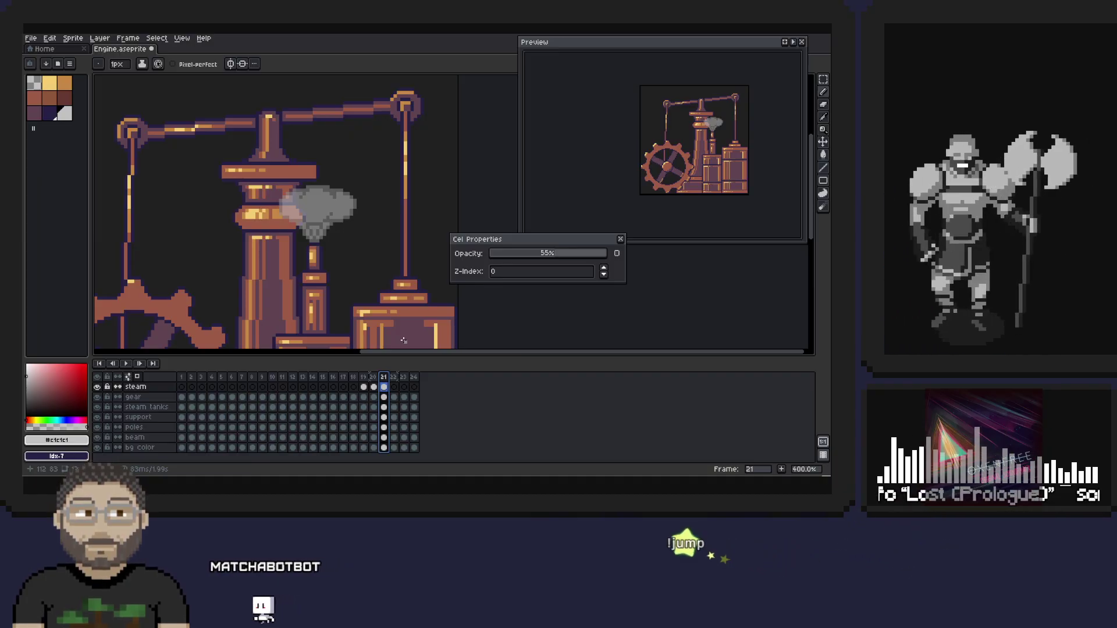
left_click_drag(547, 252, 620, 251)
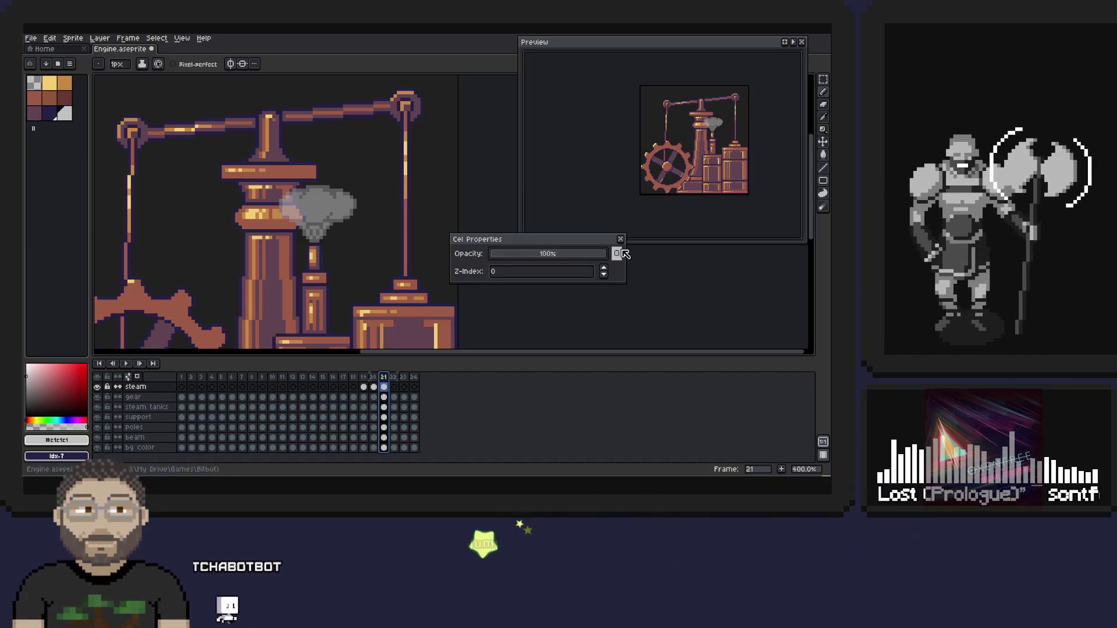
- Refine the shading on both sides of the frame 21 steam cloud with the sampled darker and light greys
key("i")
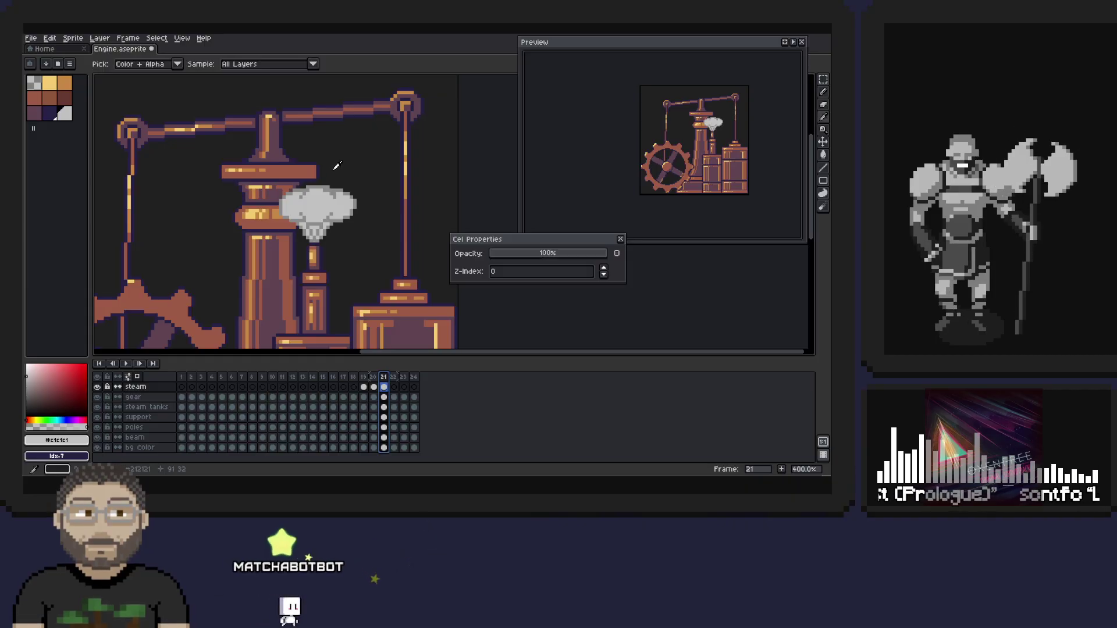
key("b")
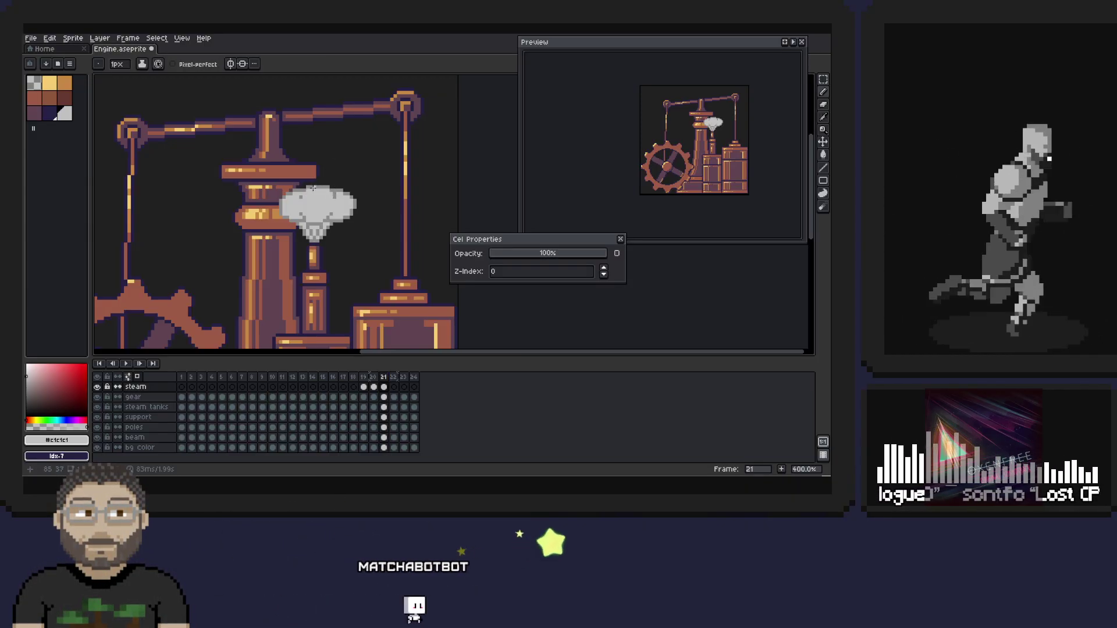
left_click(298, 197, "alt")
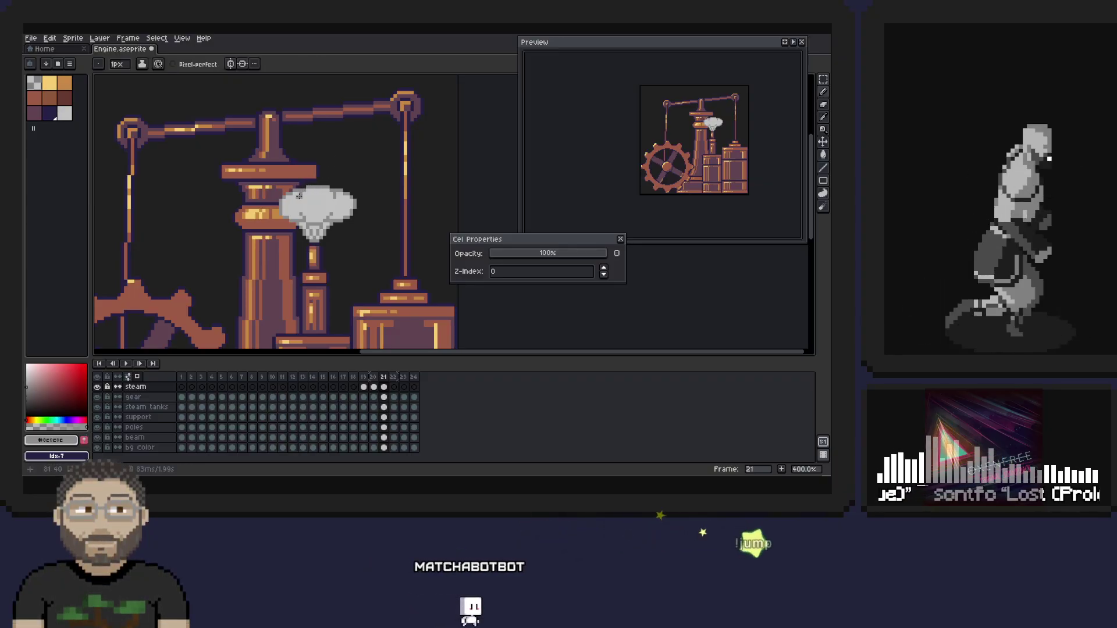
left_click(300, 197, "alt")
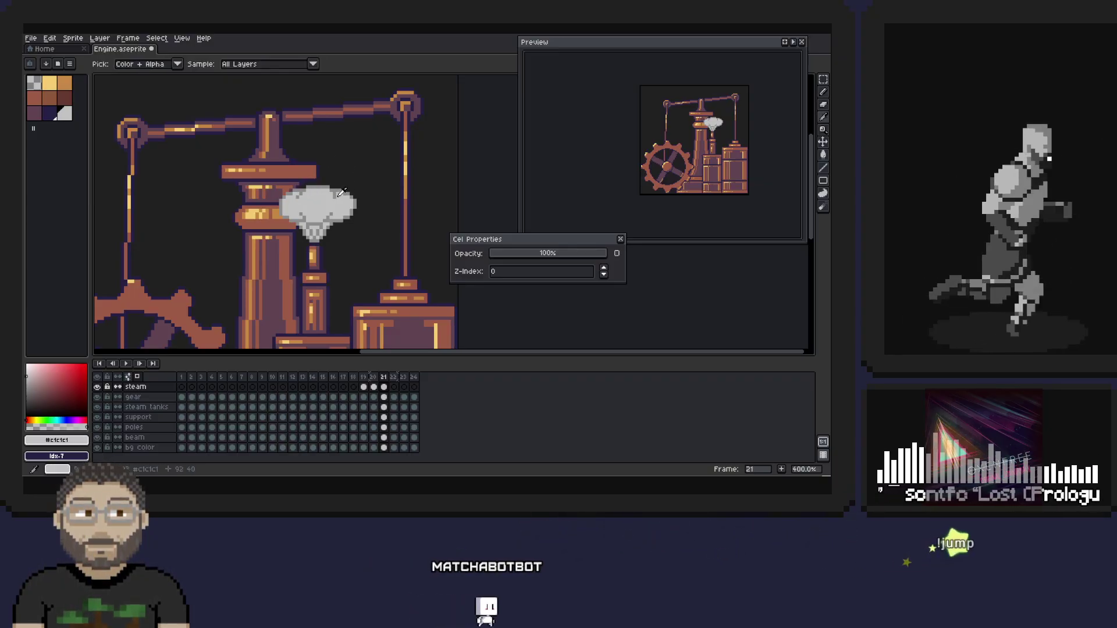
left_click(336, 199, "alt")
left_click(336, 198, "alt")
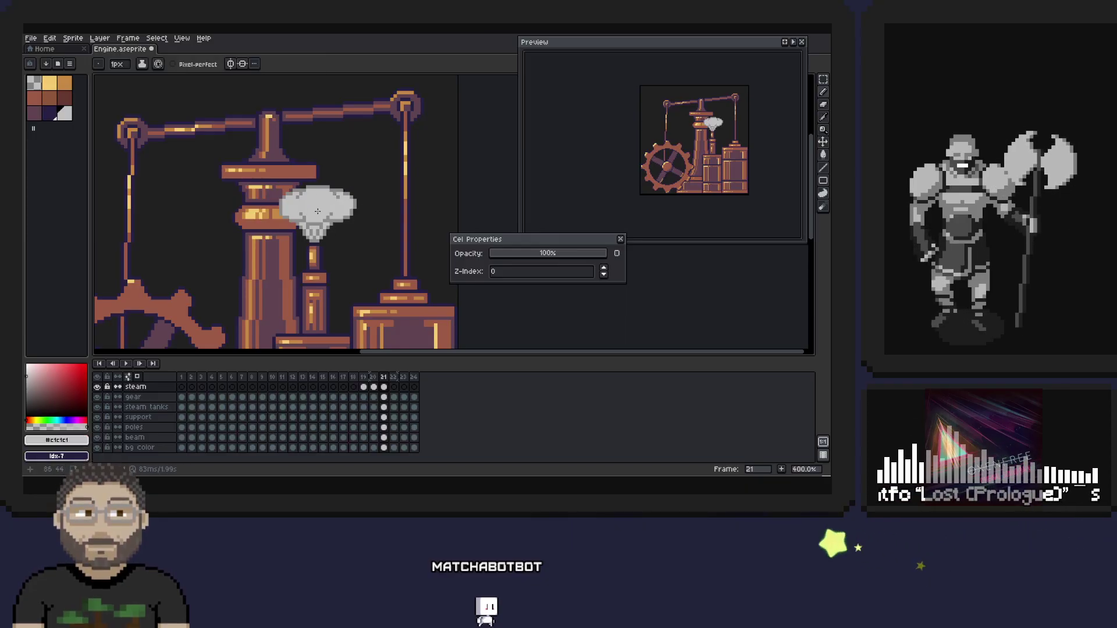
- Compare the steam with the preceding frames, try 55% opacity on all selected frame 21 cels, and undo that opacity change
mouse_move(357, 287)
left_mouse_down()
mouse_move(326, 219)
mouse_move(315, 229)
left_mouse_up()
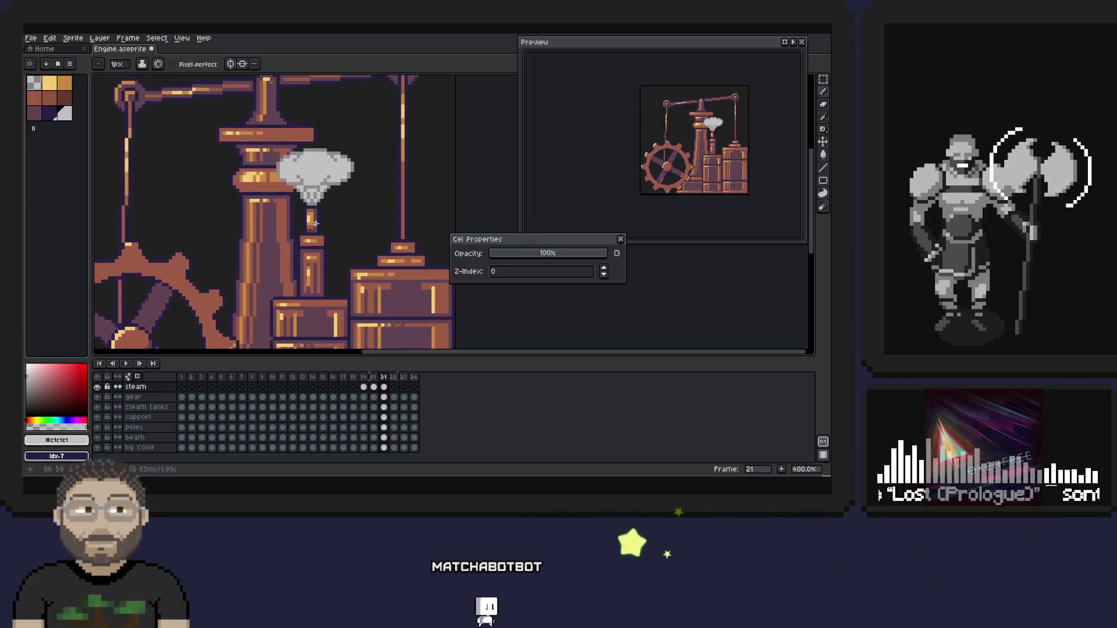
key("Left")
key("Left")
key("Right")
key("Right")
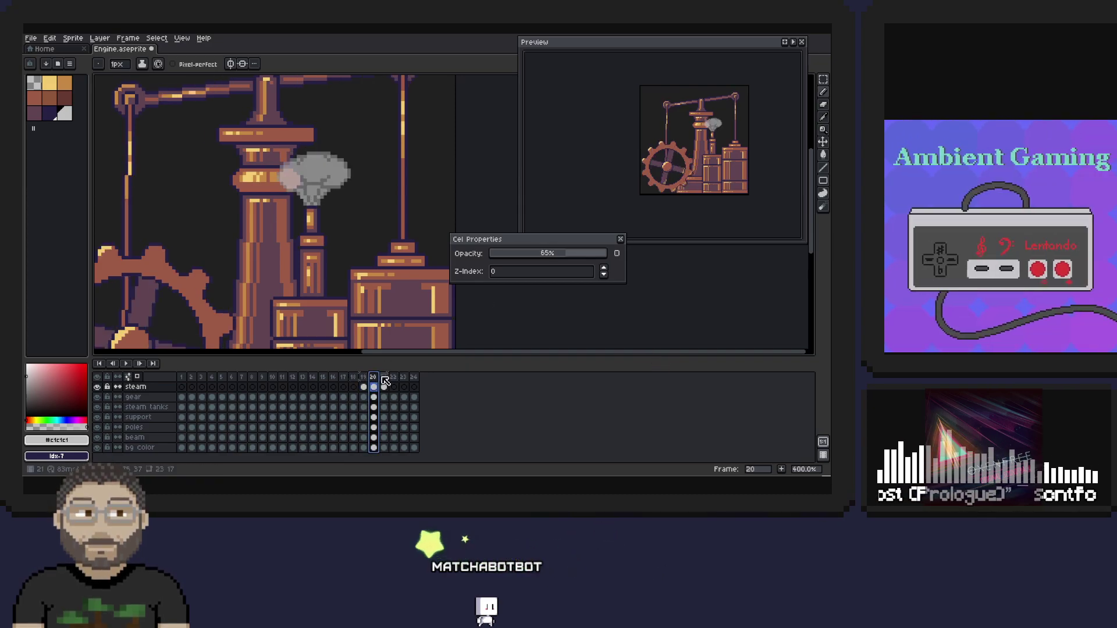
mouse_move(589, 260)
left_mouse_down()
mouse_move(555, 260)
mouse_move(609, 257)
left_mouse_up()
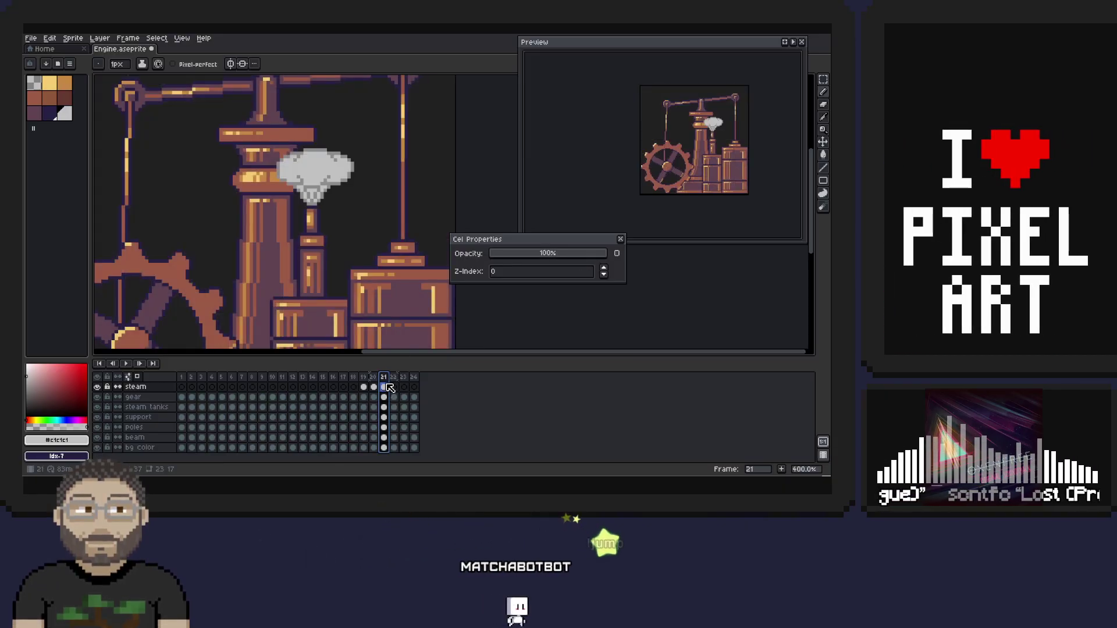
left_click_drag(603, 254, 561, 254)
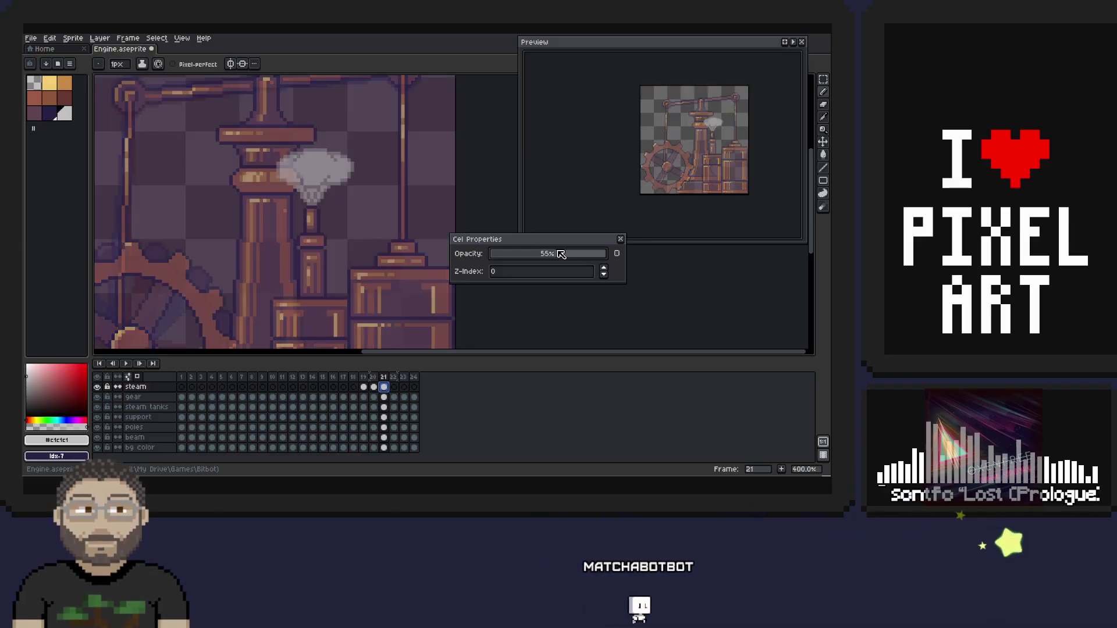
key("ctrl+z")
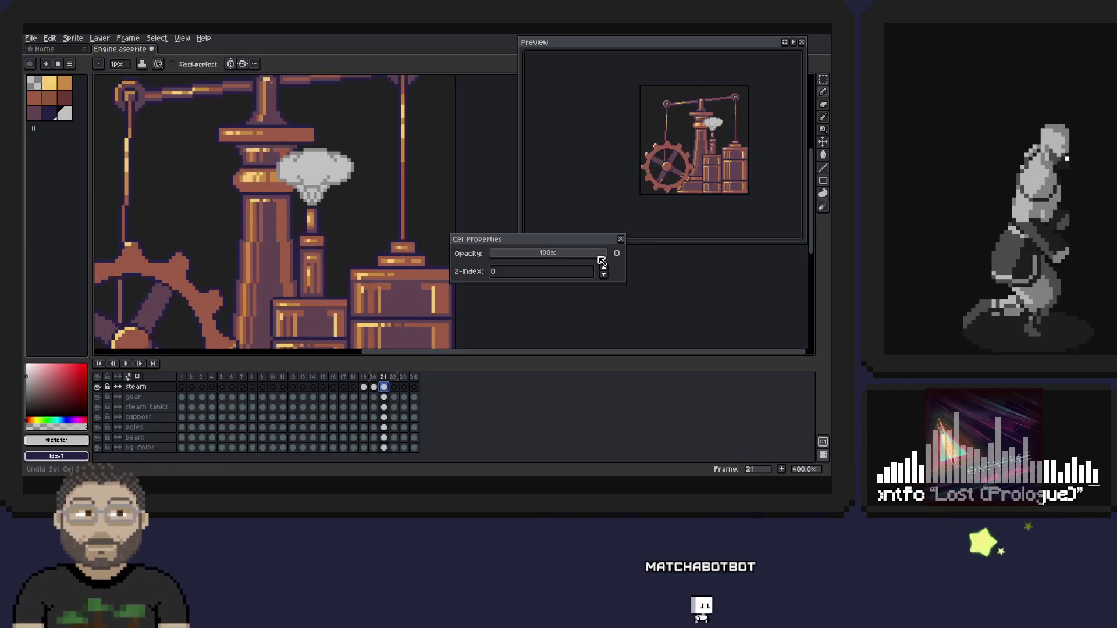
- Set only the frame 21 steam cel to 55% opacity and compare it with the steam in frame 20
mouse_move(555, 251)
left_mouse_down()
mouse_move(571, 254)
mouse_move(553, 257)
left_mouse_up()
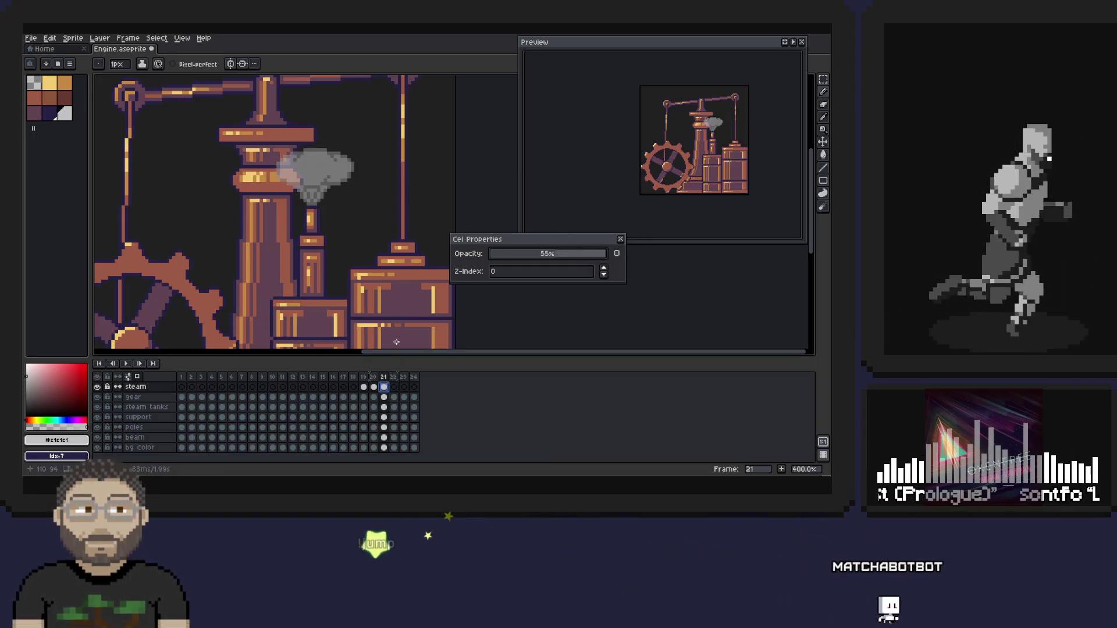
left_click(373, 376)
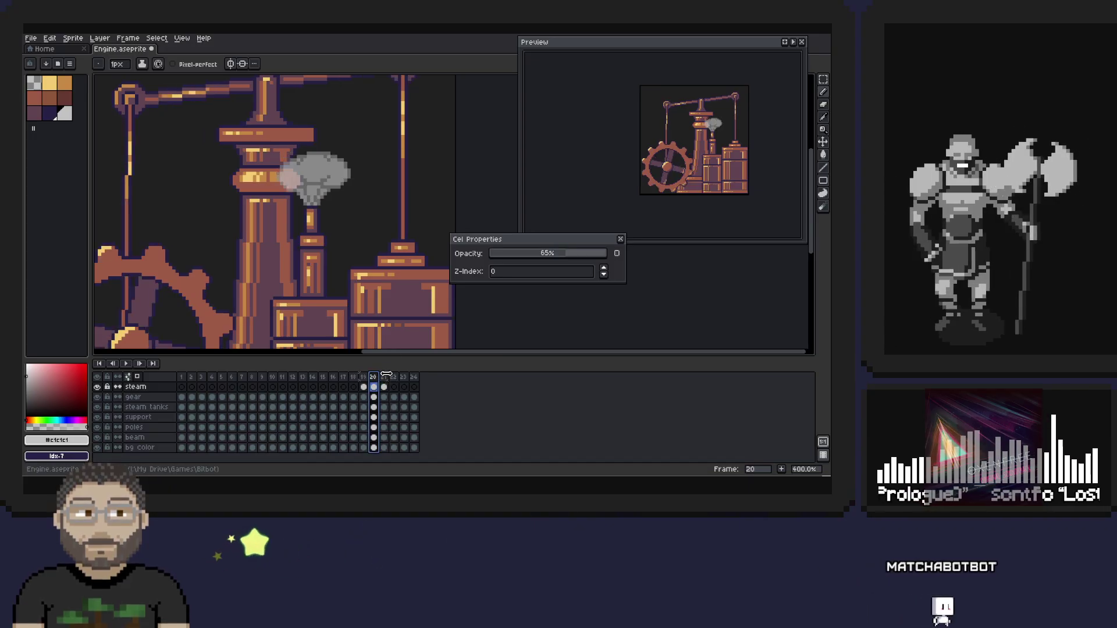
left_click(384, 376)
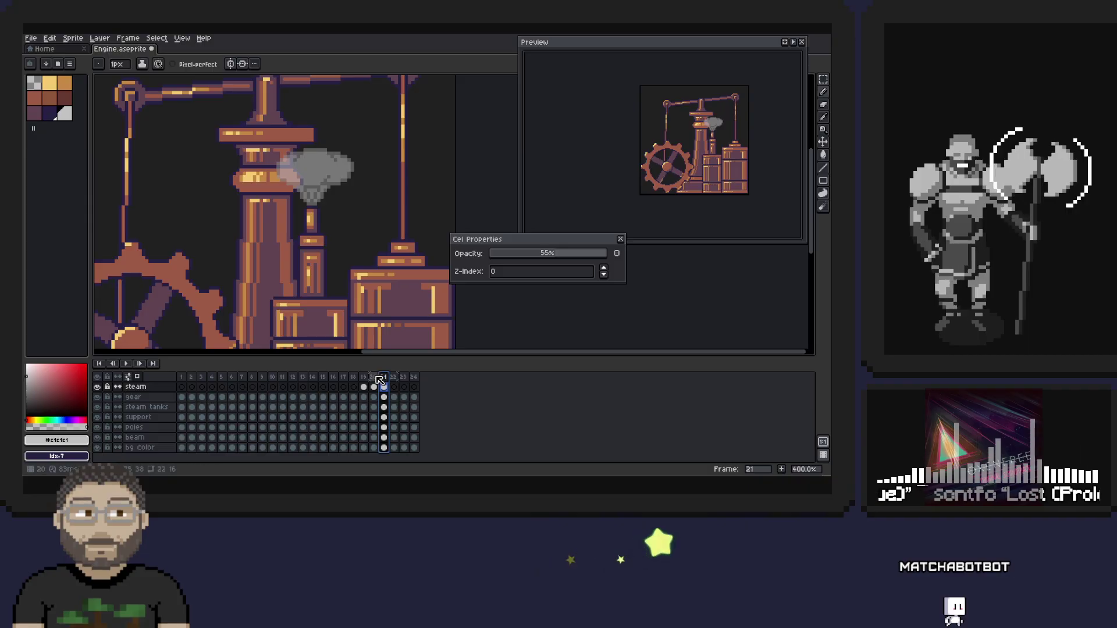
left_click(375, 377)
left_click(386, 375)
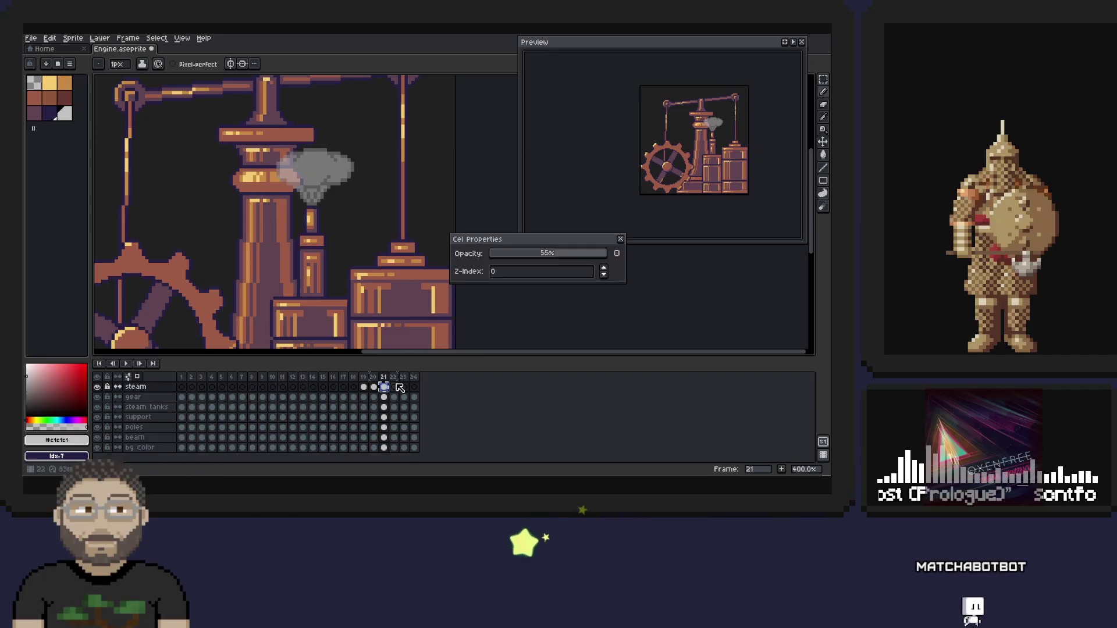
- Set the frame 22 steam cel to 100% opacity, widen its cloud and trim the cloud's underside
key("Right")
left_click_drag(549, 253, 623, 248)
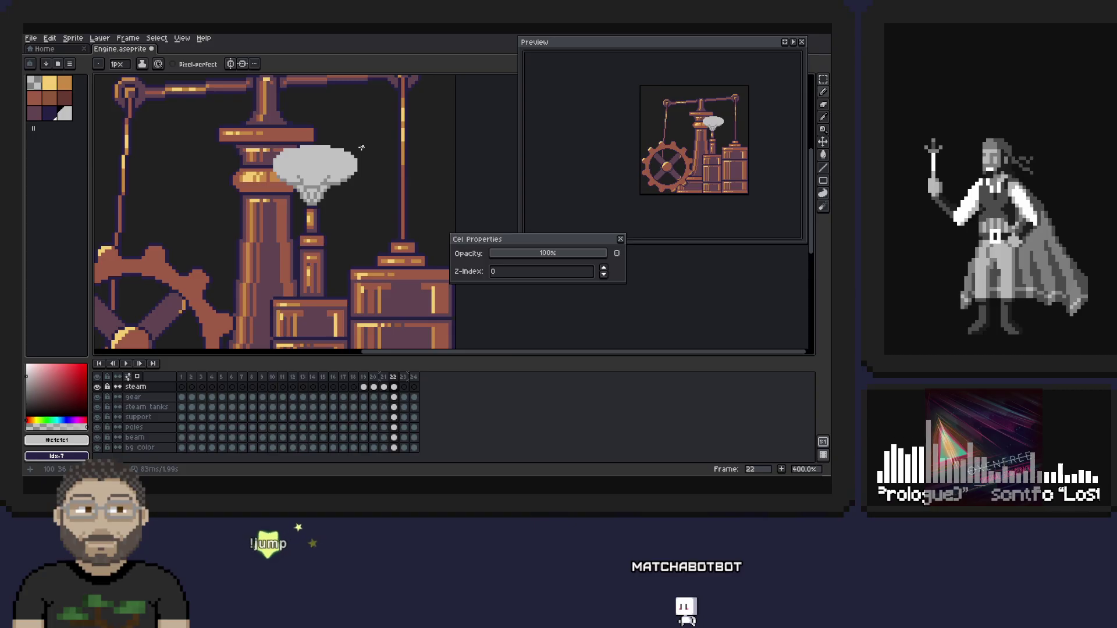
key("e")
left_click_drag(342, 185, 332, 180)
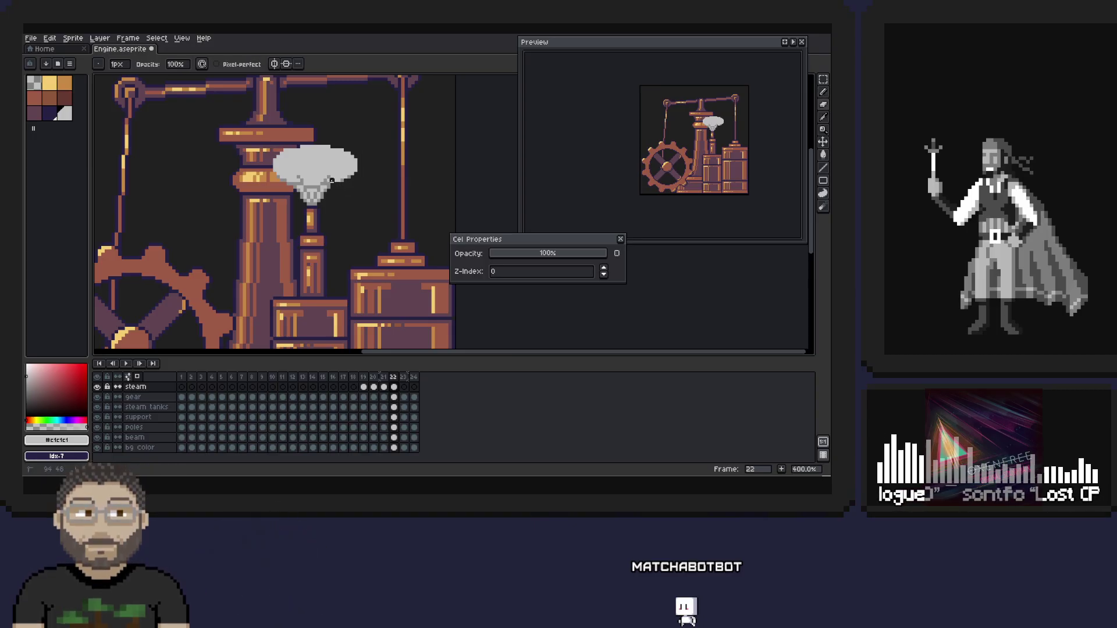
- Paint over the old shading inside the frame 22 steam cloud and its stem with light grey #c1c1c1
key("b")
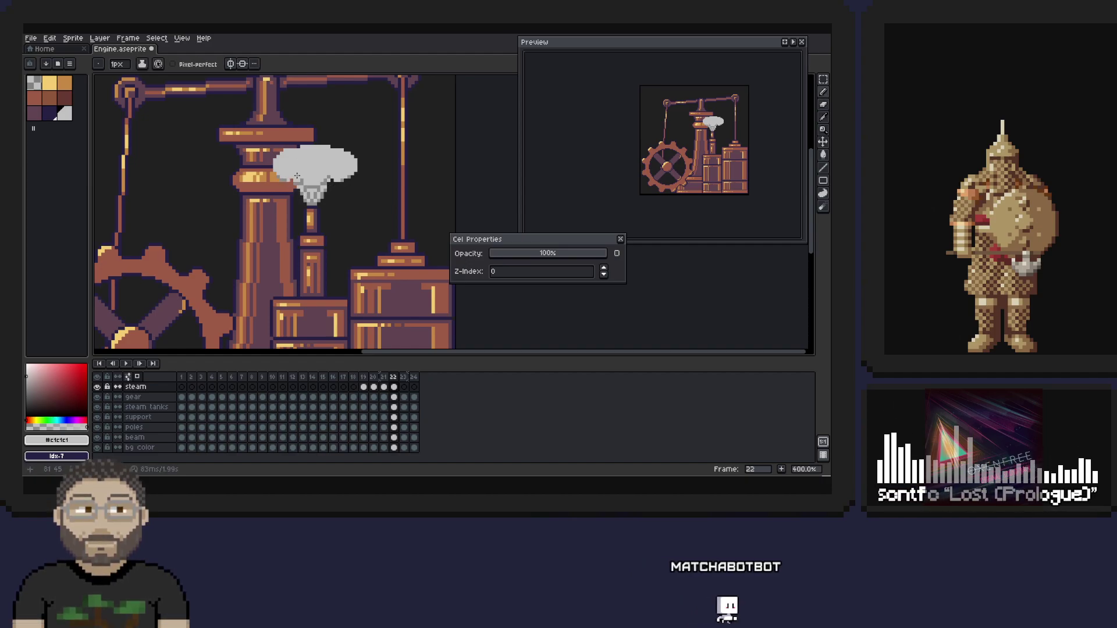
key("b")
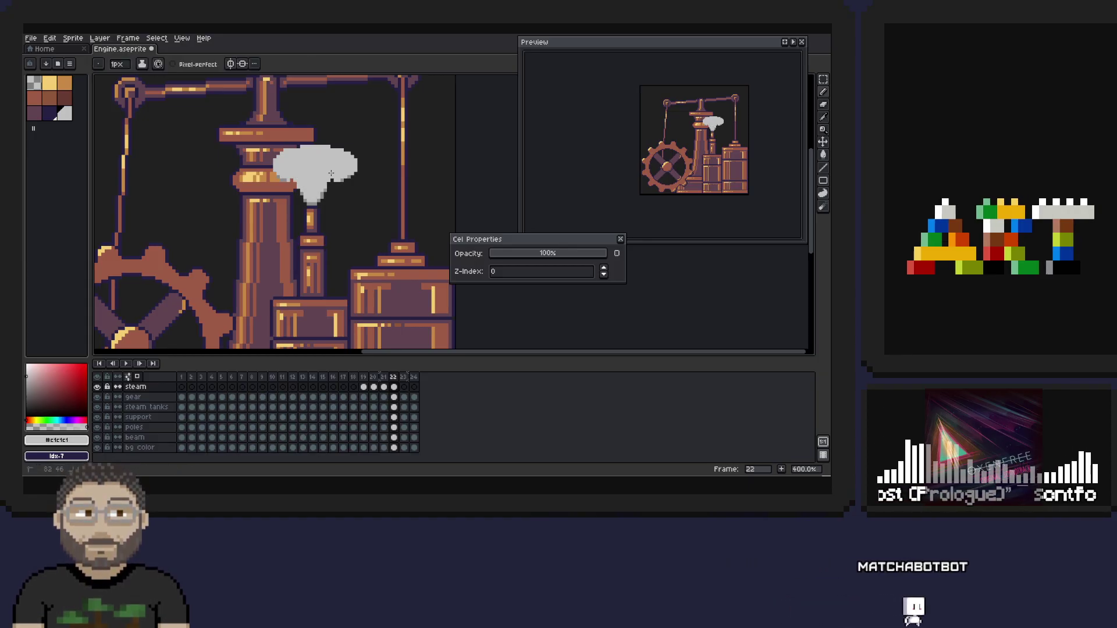
key("i")
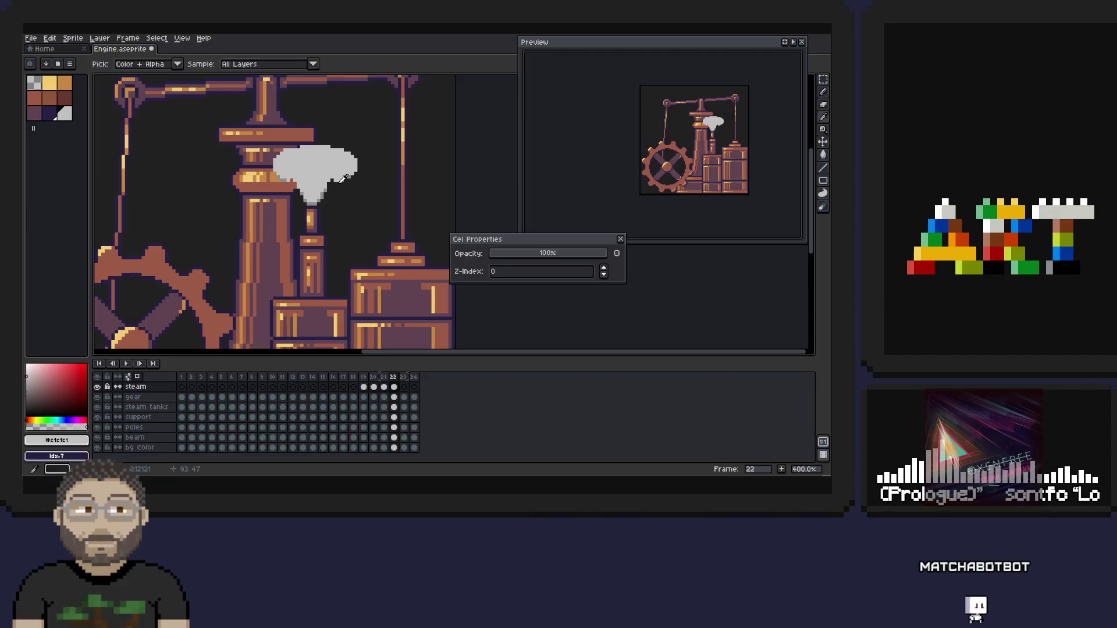
key("b")
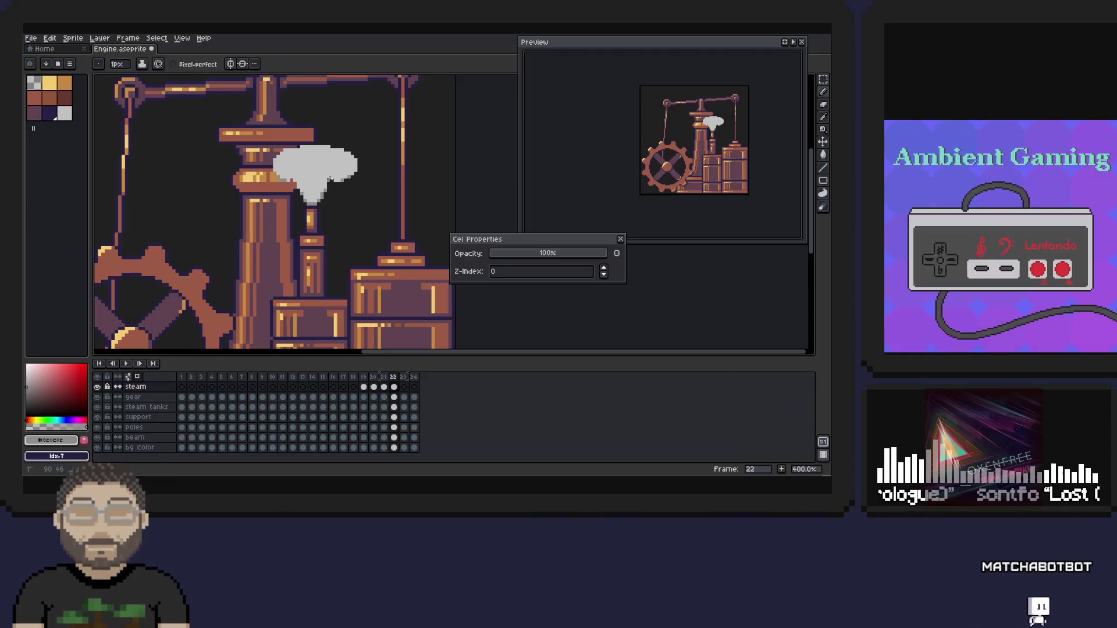
- Shade the top, left and right edges of the frame 22 cloud with sampled grey, rounding its contour into puffs
left_click(294, 159, "alt")
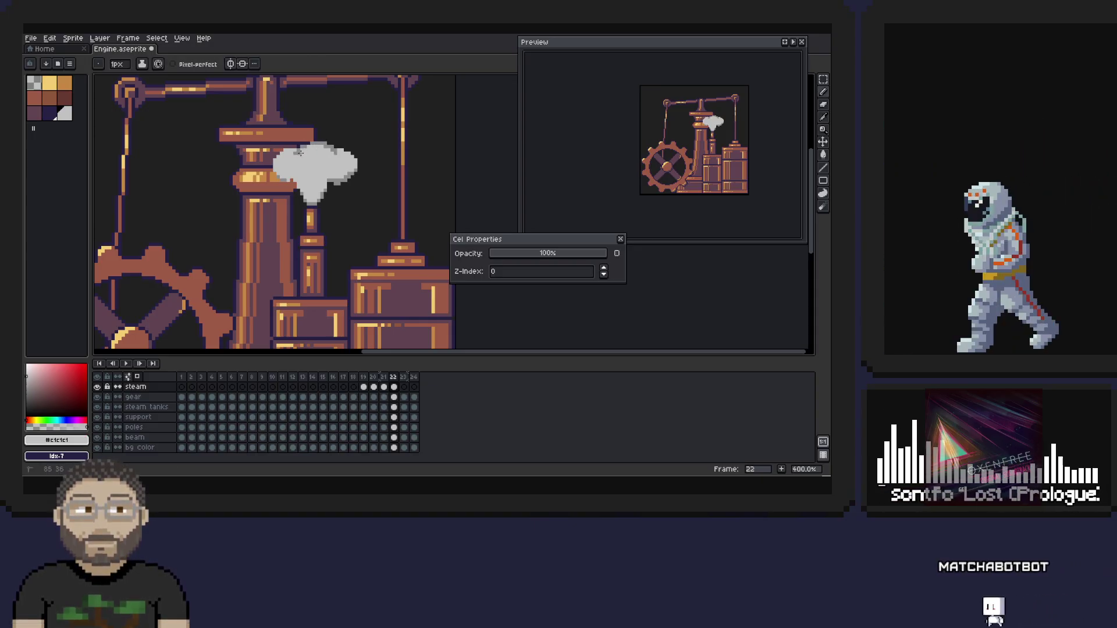
left_click_drag(298, 156, 304, 151)
left_click(342, 153, "alt")
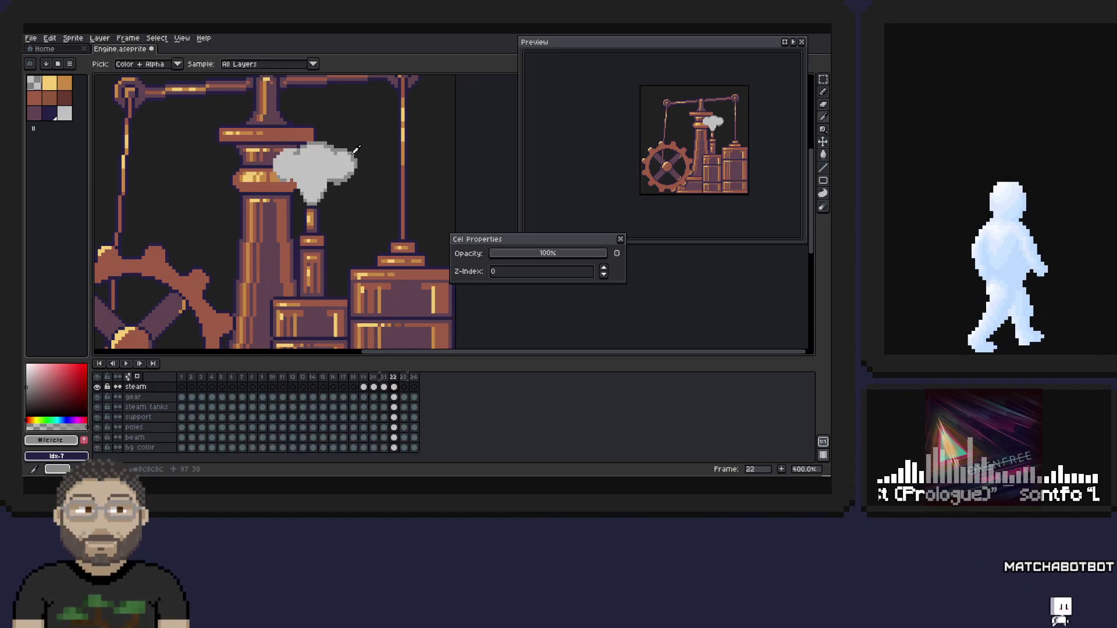
left_click(355, 164, "alt")
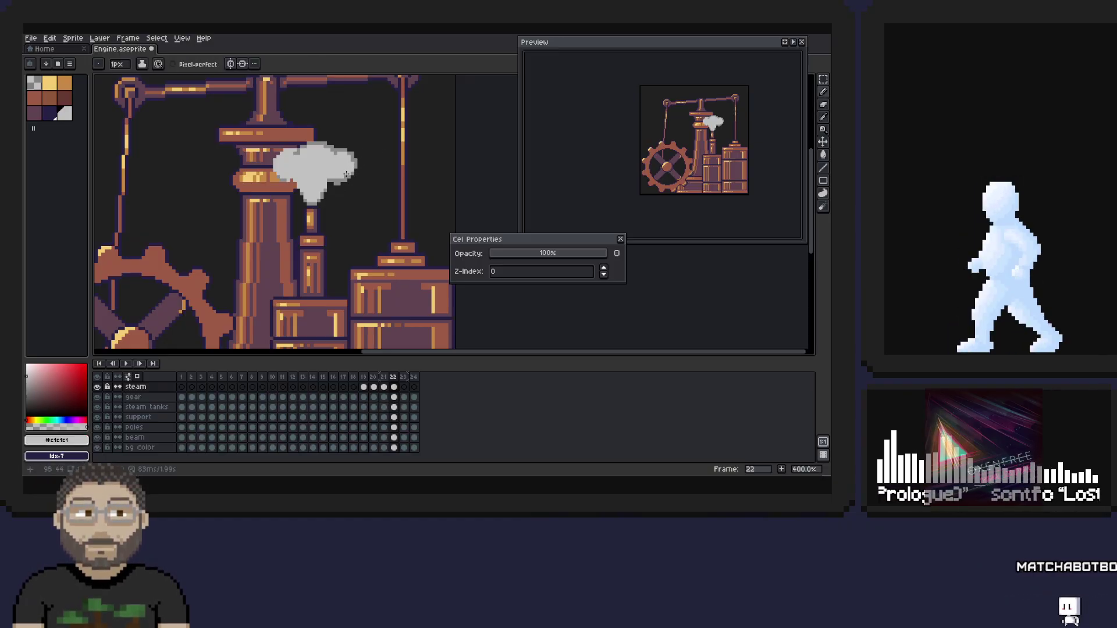
left_click(343, 178, "alt")
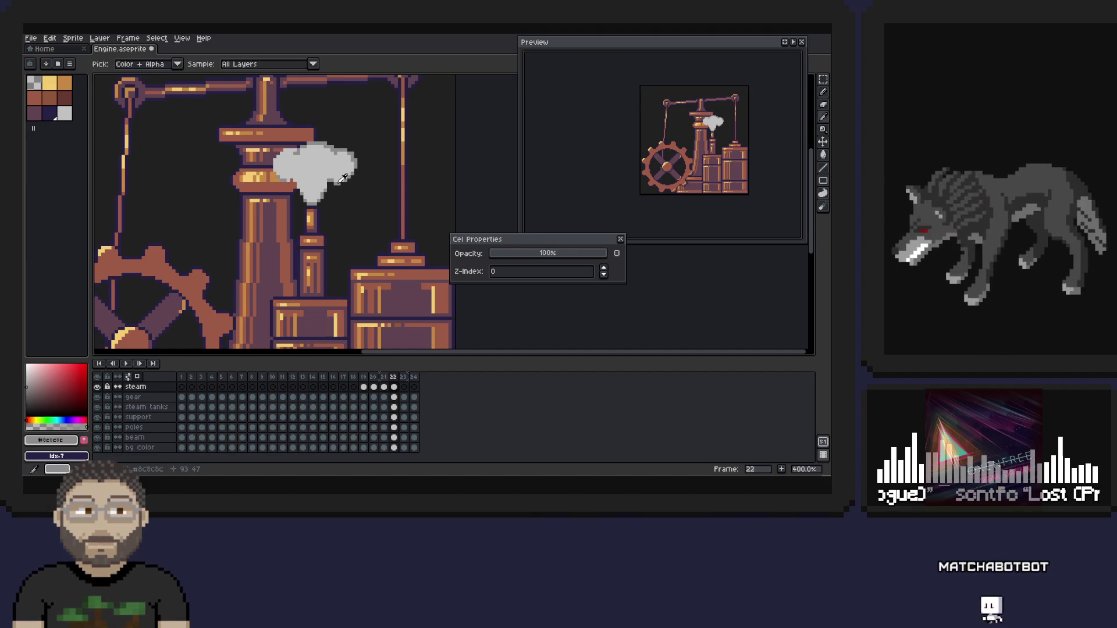
left_click(356, 150, "alt")
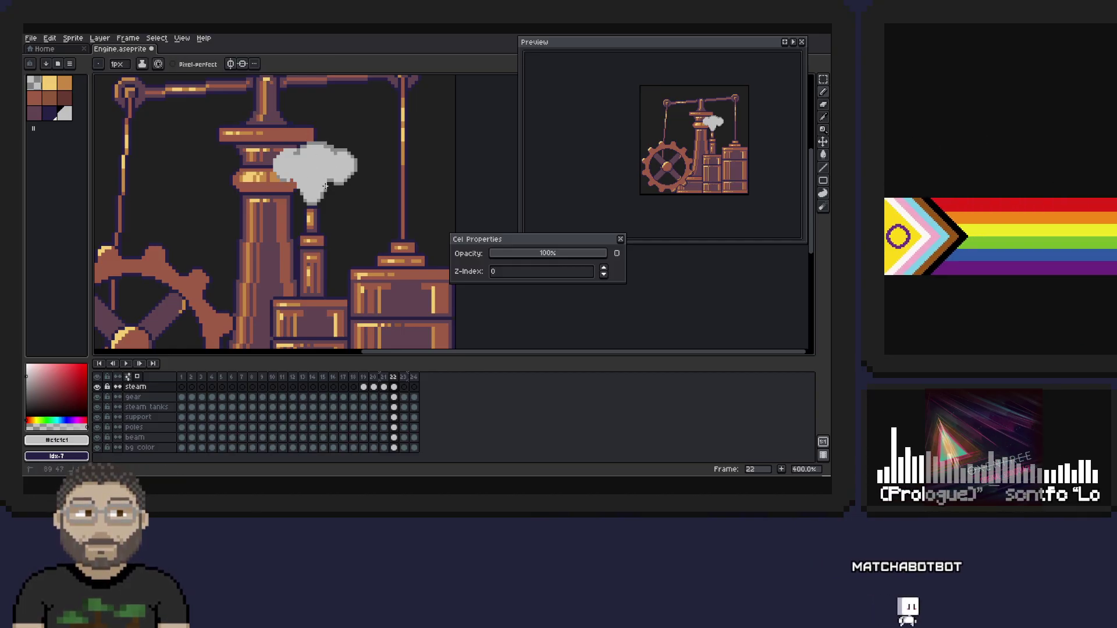
left_click(324, 186, "alt")
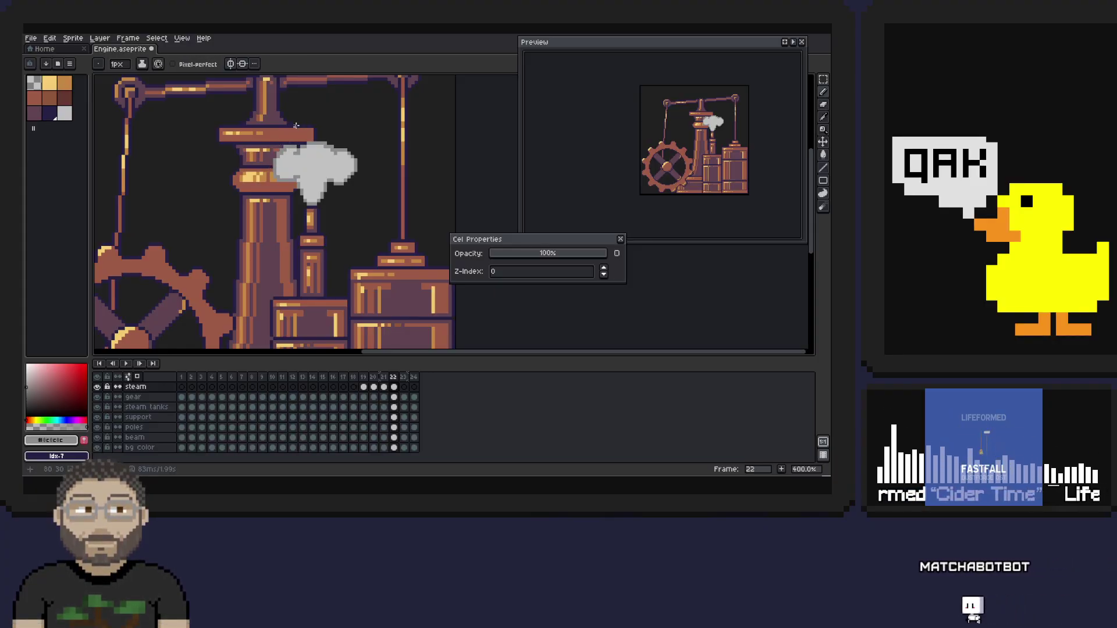
left_click(298, 156, "alt")
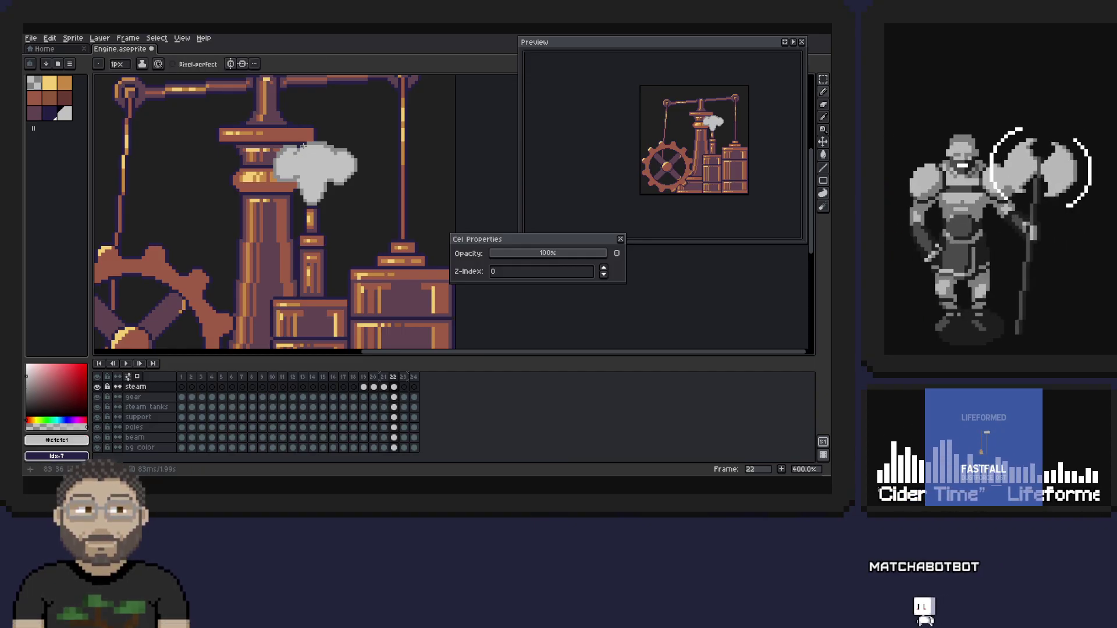
- Undo the stray brown stroke and draw a darker grey shadow where the frame 22 cloud's underside meets the stem
left_click(299, 181, "alt")
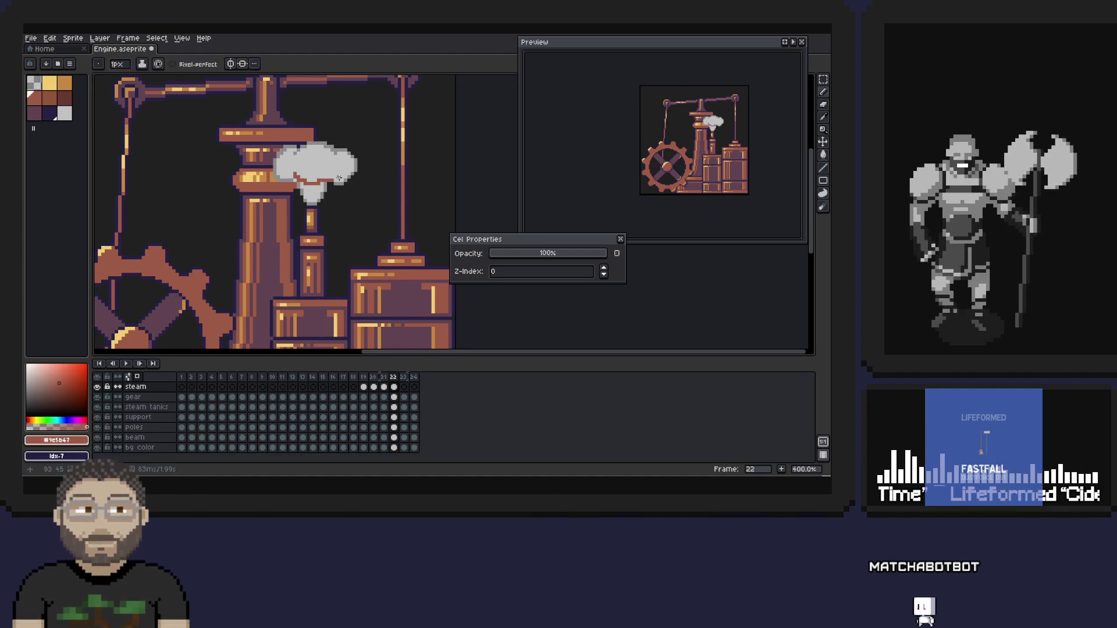
key("ctrl+z")
left_click(294, 177, "alt")
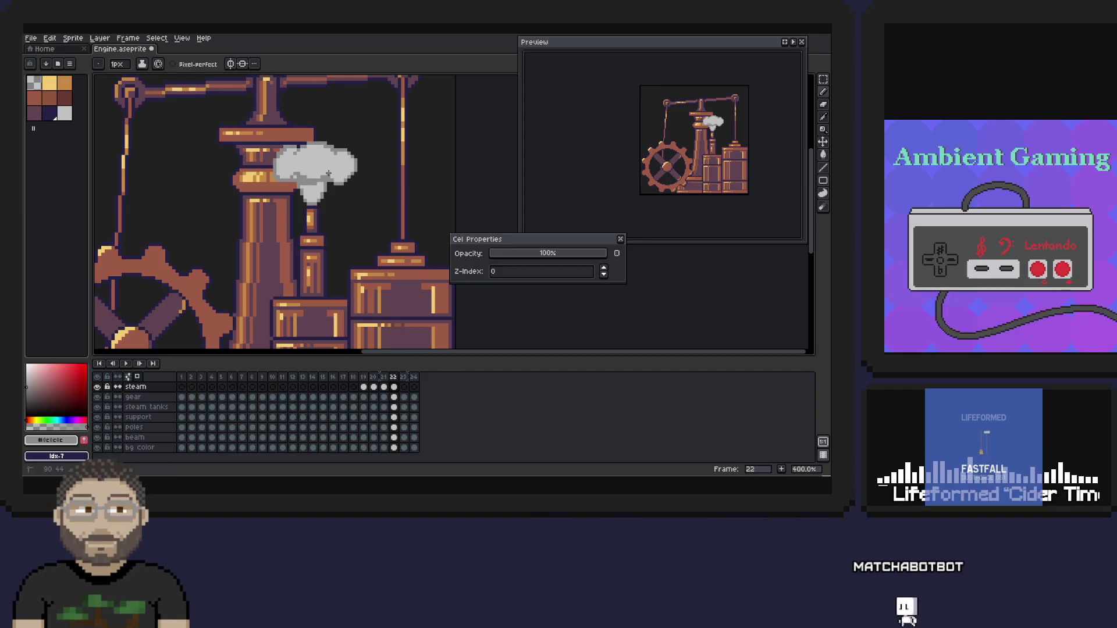
left_click(314, 182, "alt")
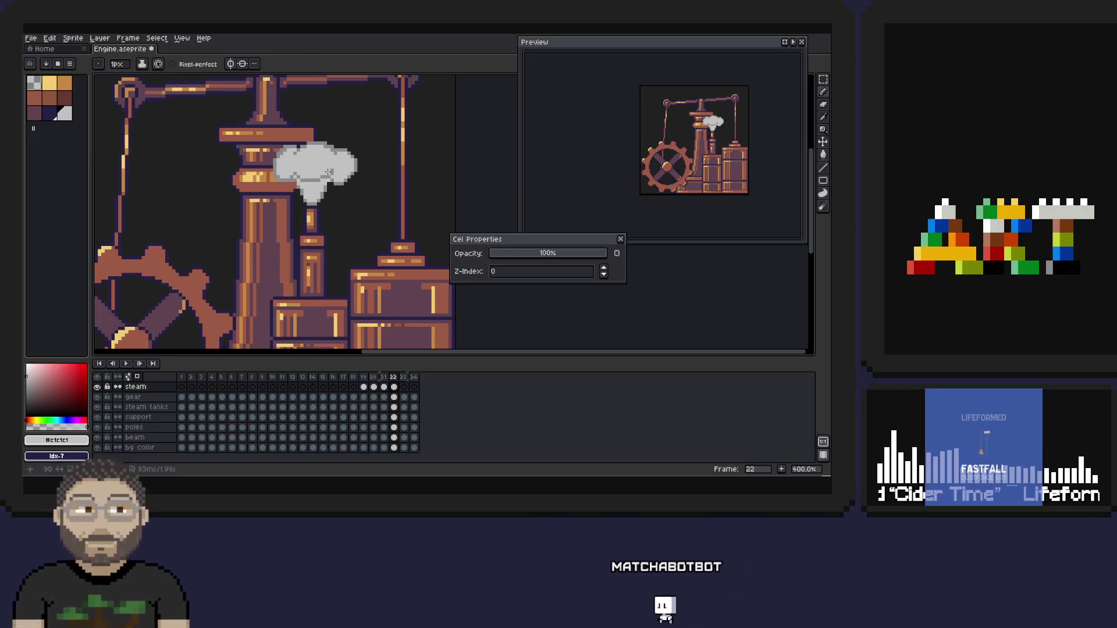
key("alt")
left_click(293, 177, "alt")
key("alt")
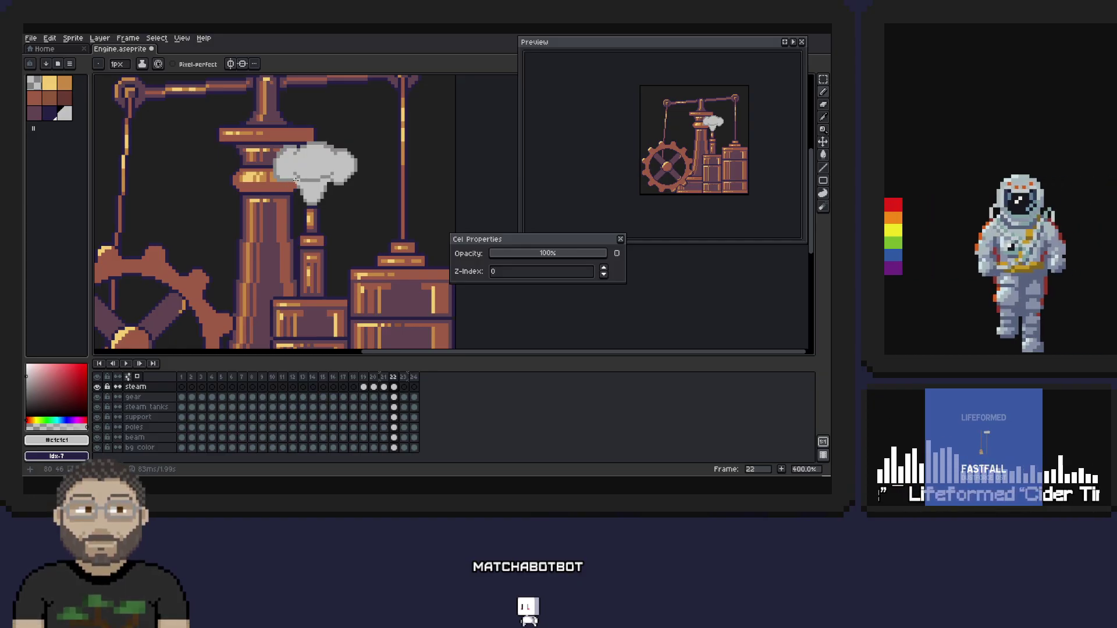
left_click(295, 177, "alt")
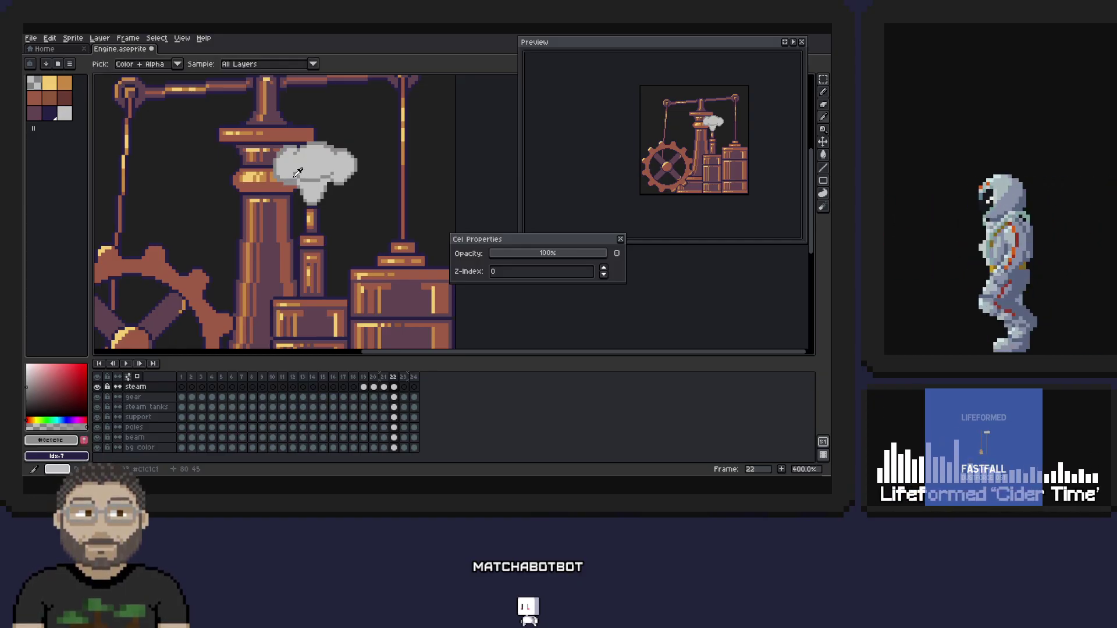
left_click(297, 178, "alt")
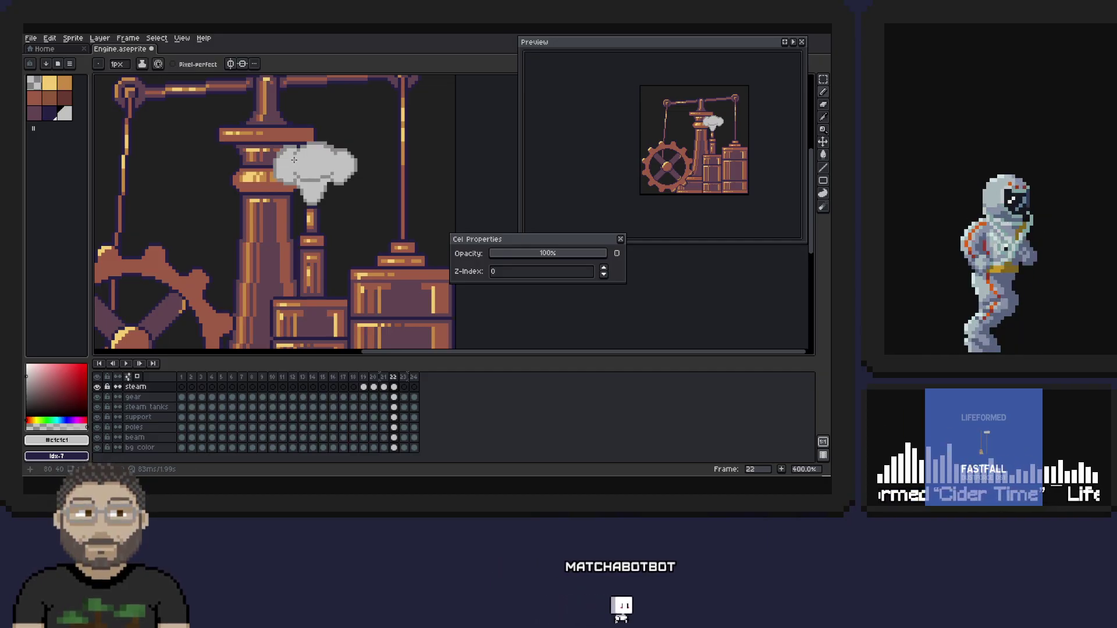
key("ctrl+z")
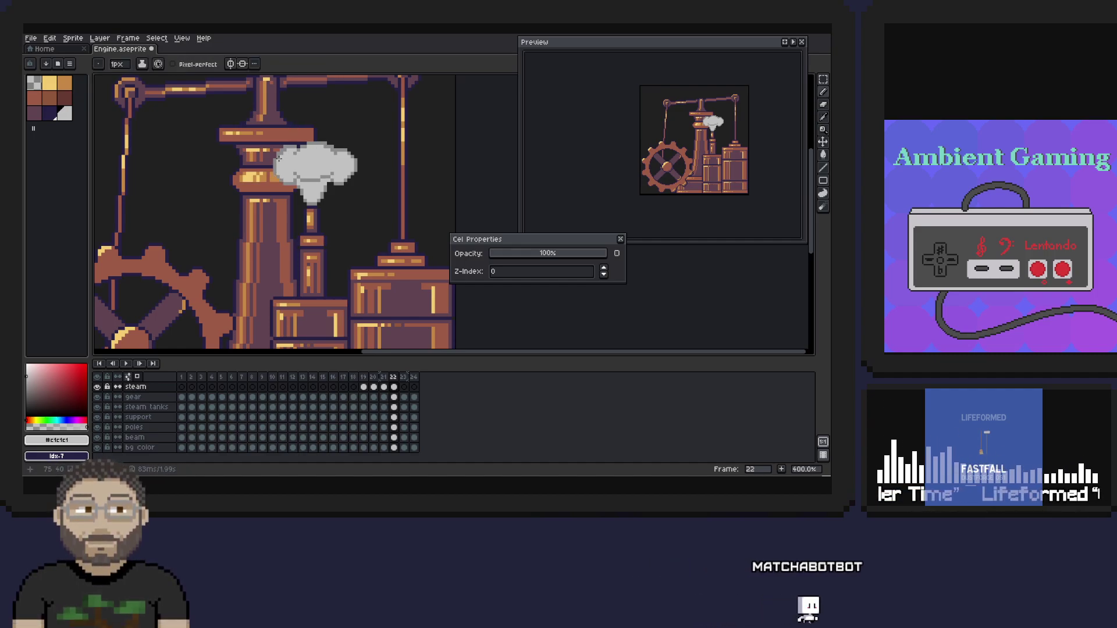
- Refine the upper-left contour and lower-left shadow of the frame 22 cloud with sampled light and dark greys
left_click(278, 155, "alt")
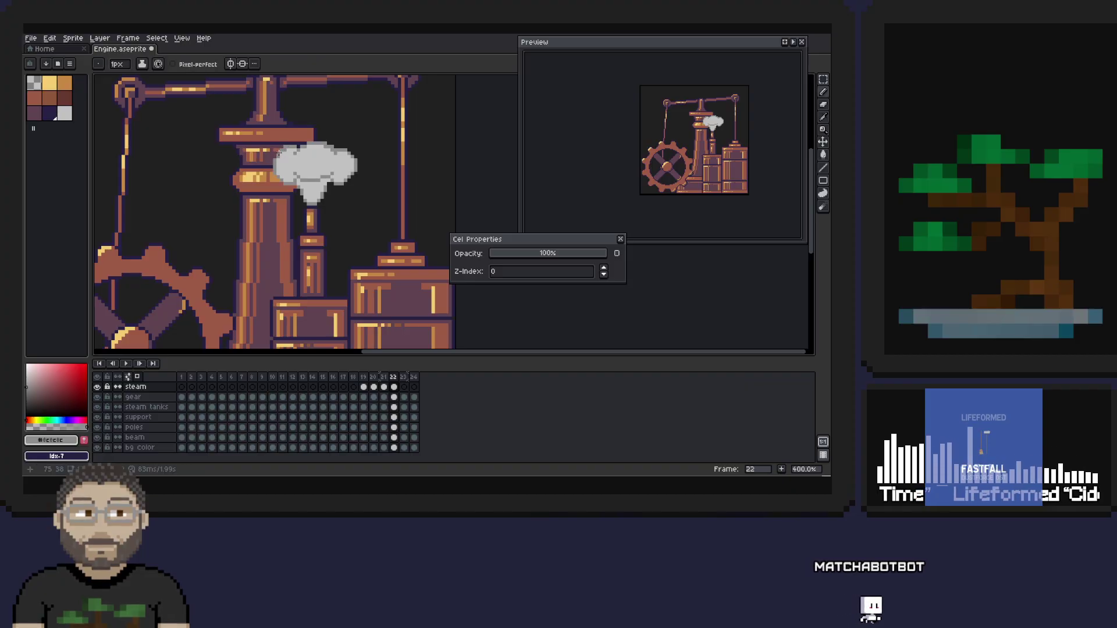
left_click(286, 148, "alt")
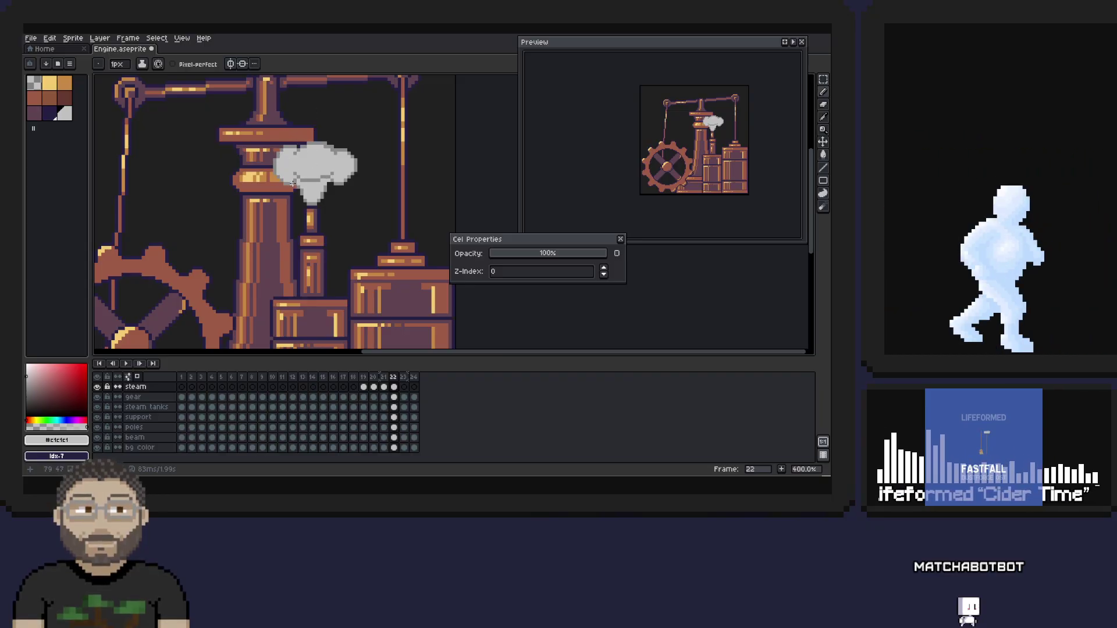
key("alt")
left_click(299, 170, "alt")
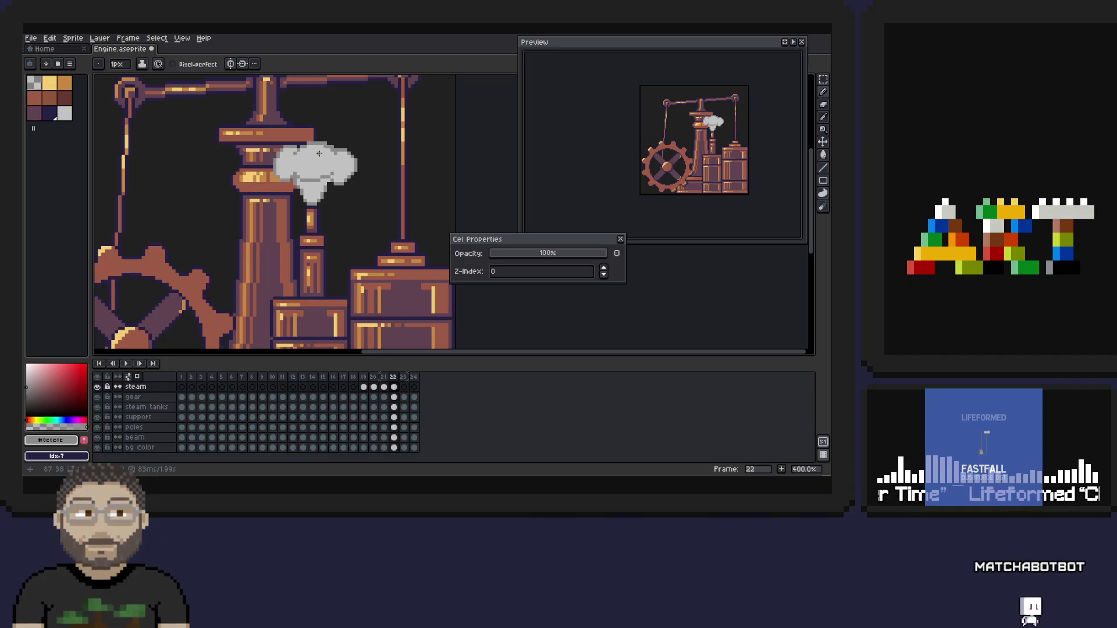
key("alt")
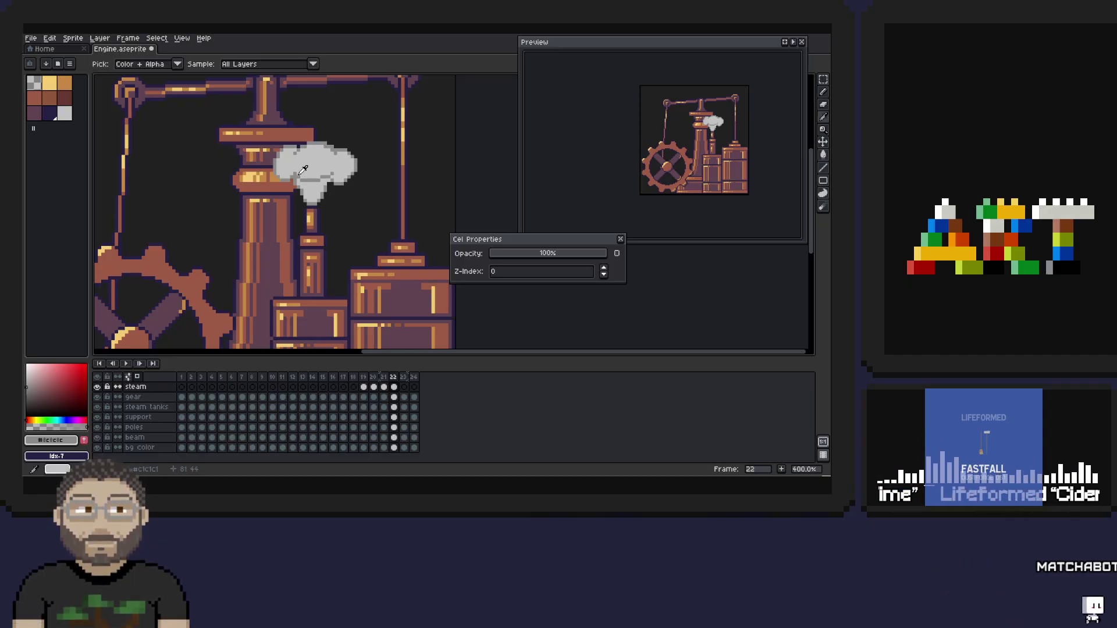
left_click(290, 126)
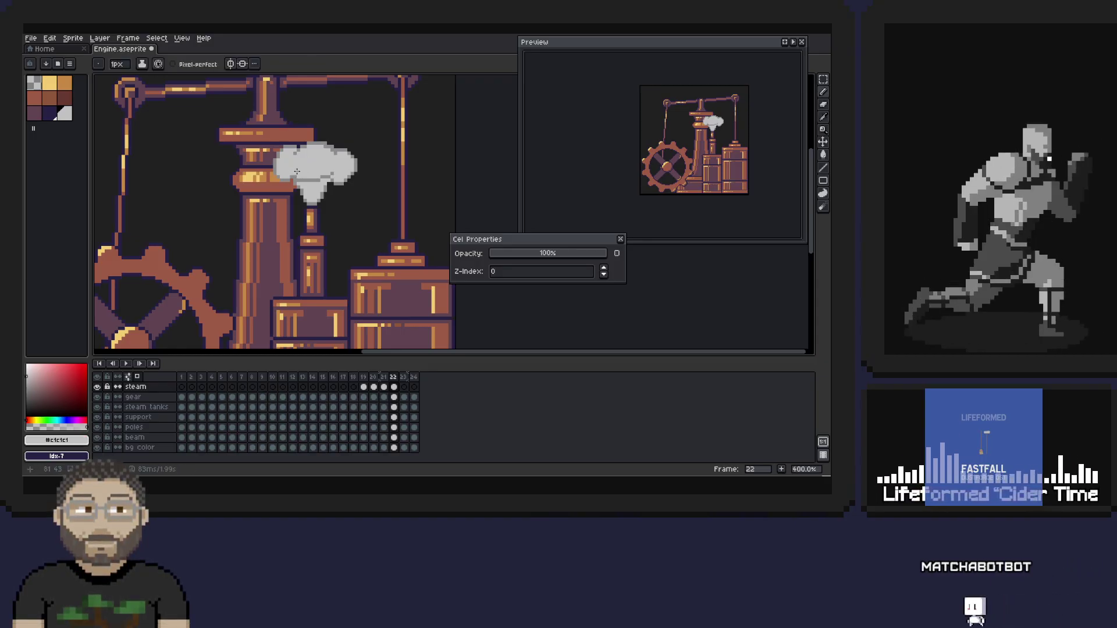
- Touch up the shading on the right side of the frame 22 cloud and add darker grey shading to its stem
left_click(324, 180, "alt")
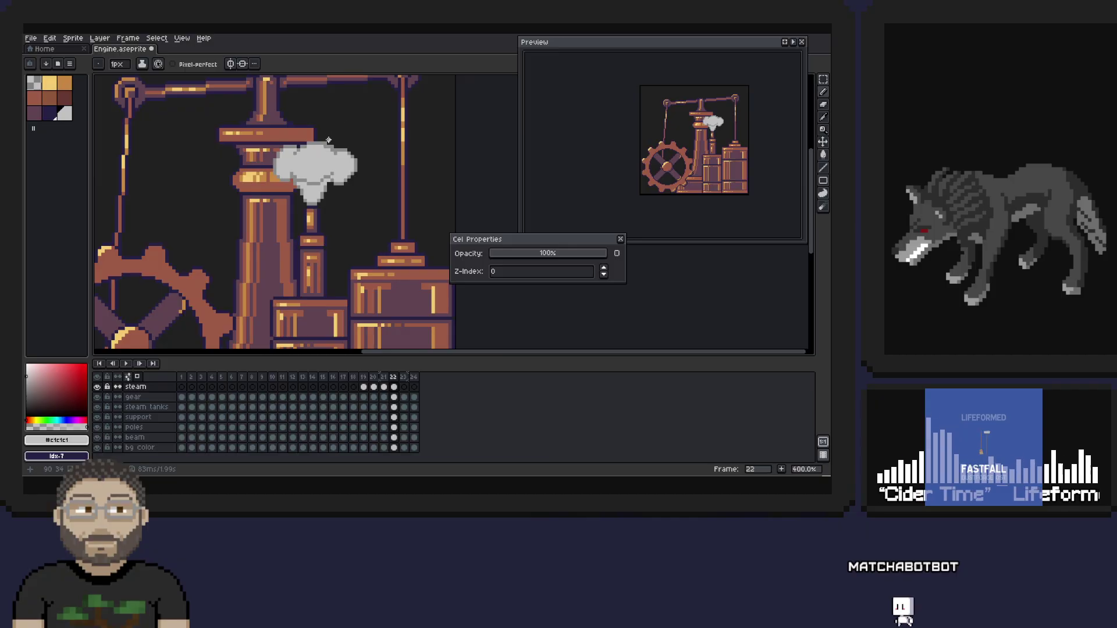
key("alt")
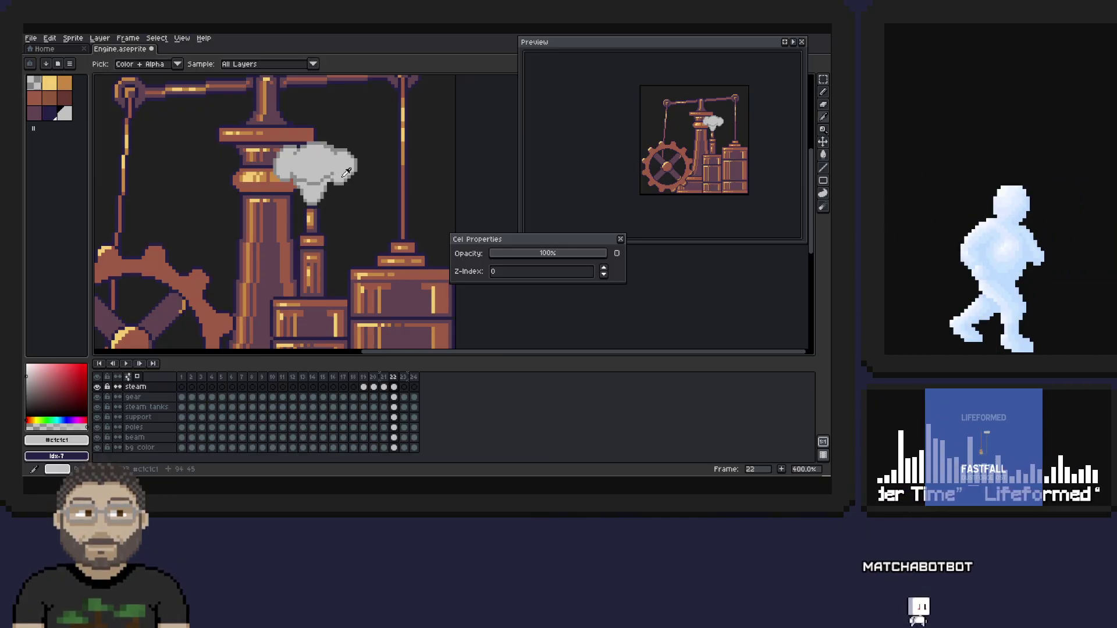
key("alt")
left_click(343, 156)
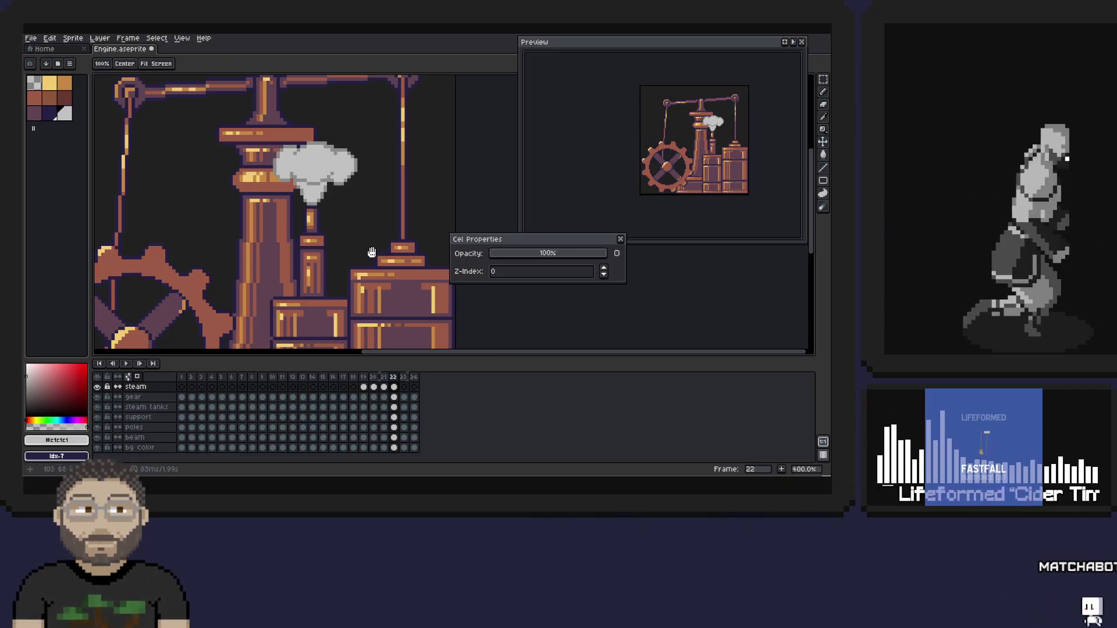
key("alt")
key("b")
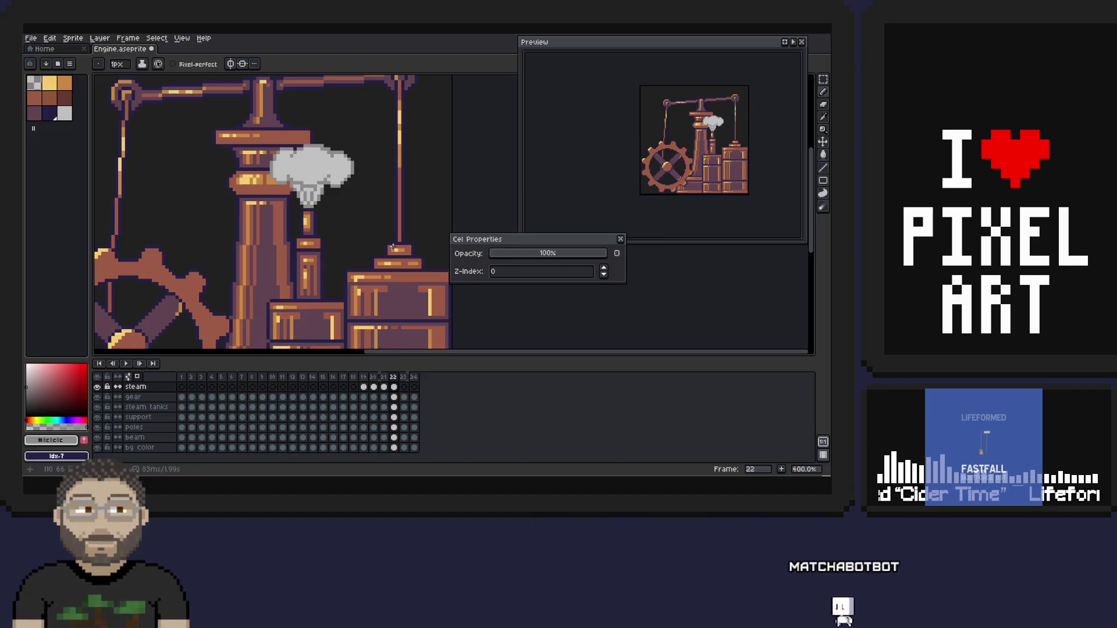
- Set the frame 22 steam cel to 45% opacity
key("Return")
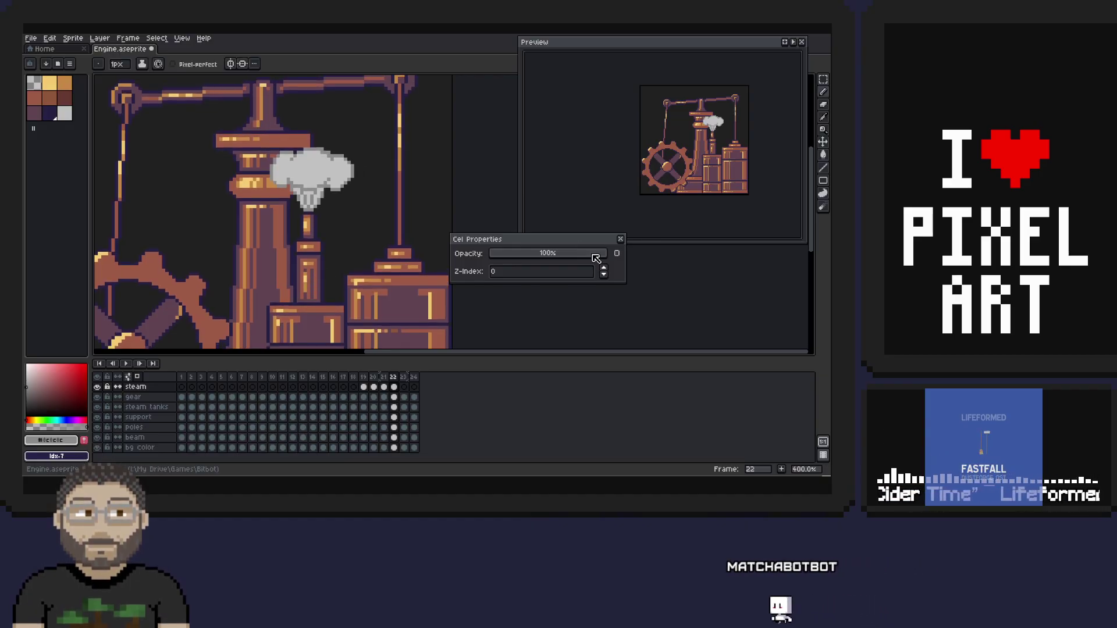
left_click(541, 256)
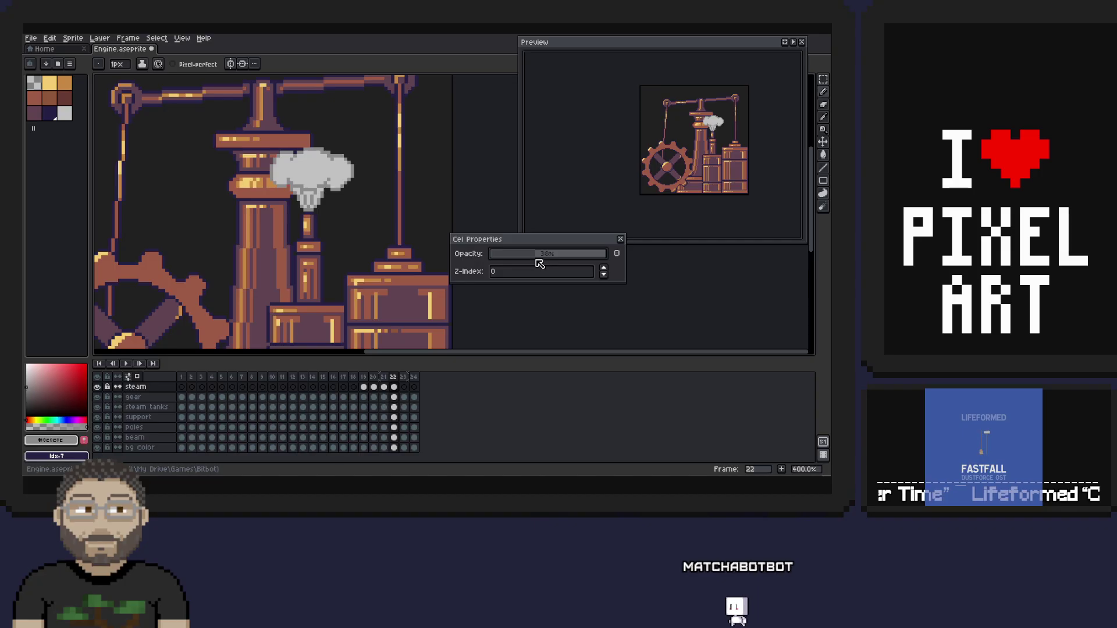
left_click_drag(547, 264, 557, 264)
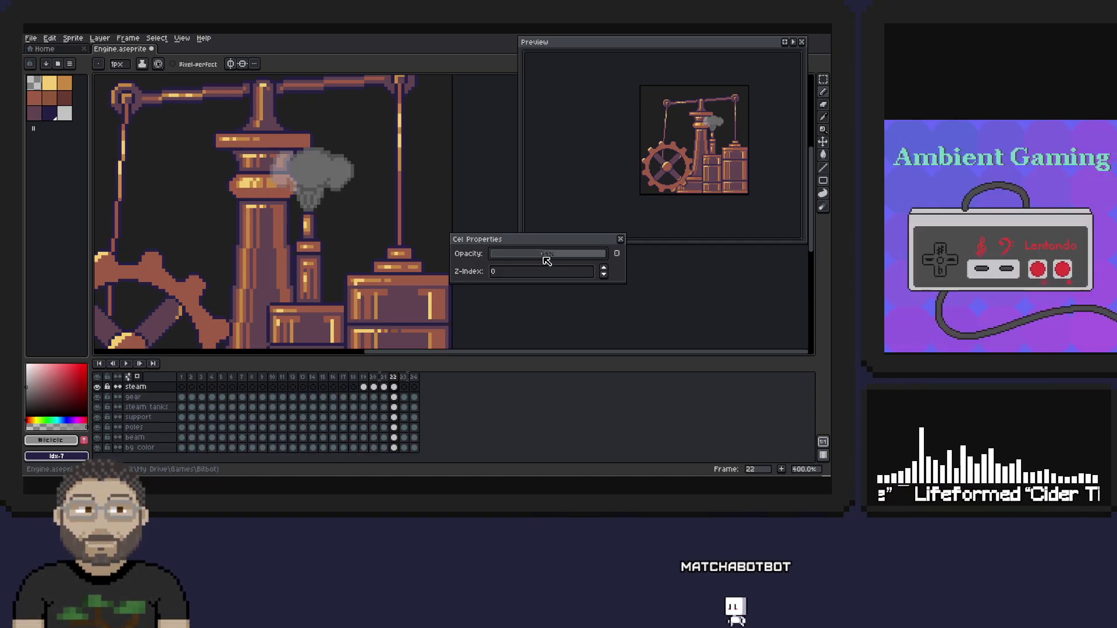
- Compare the steam's shape and opacity across frames 19 to 24
left_click_drag(369, 382, 393, 379)
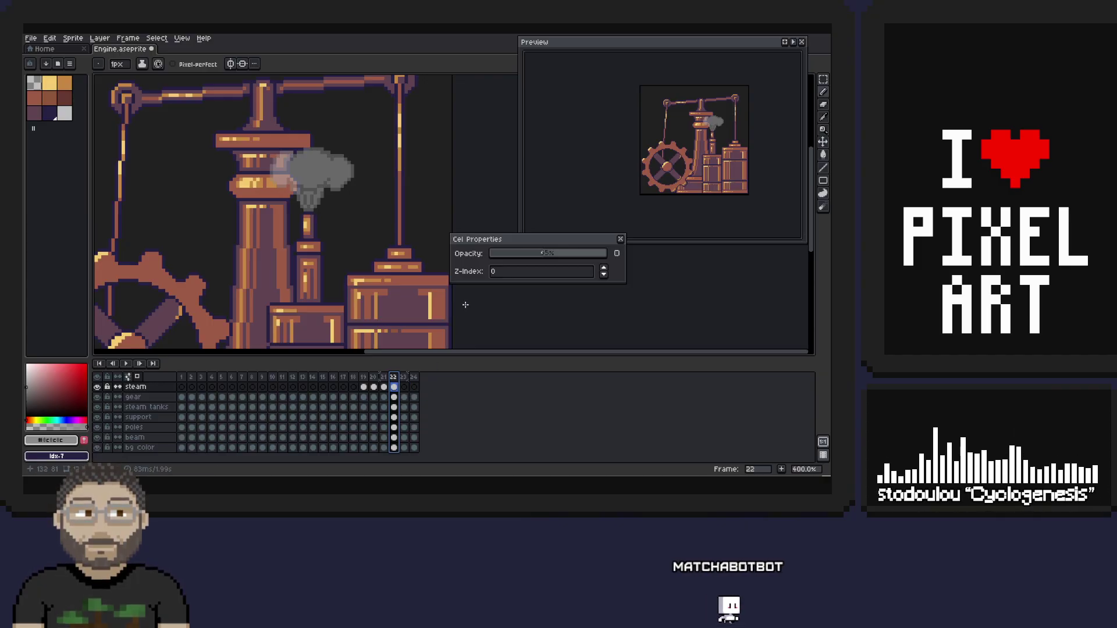
left_click(413, 386)
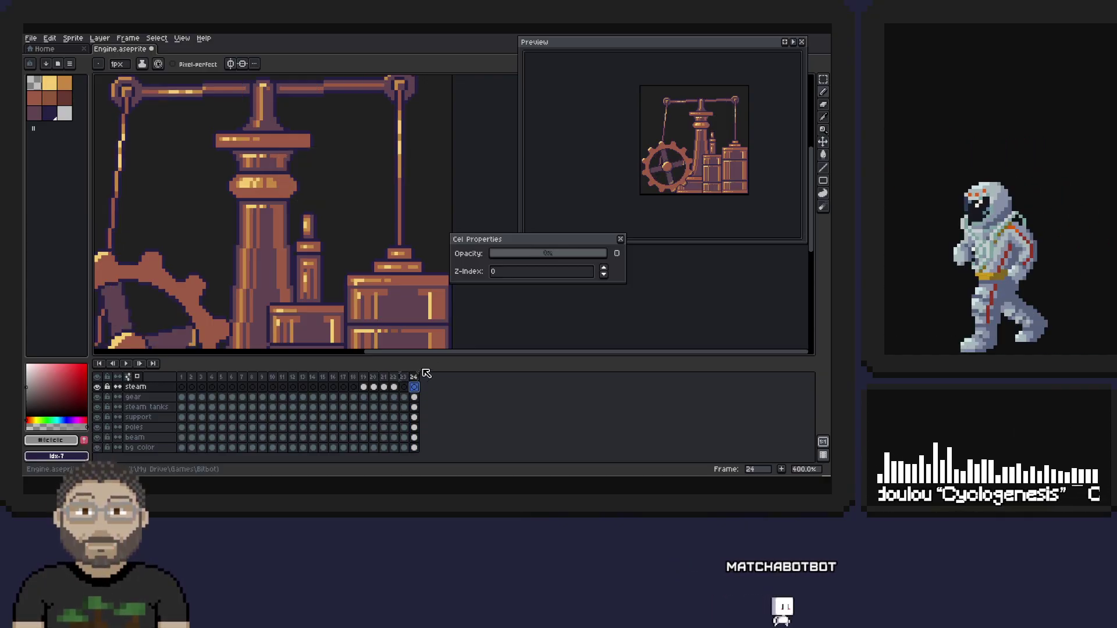
key("Left")
key("Left")
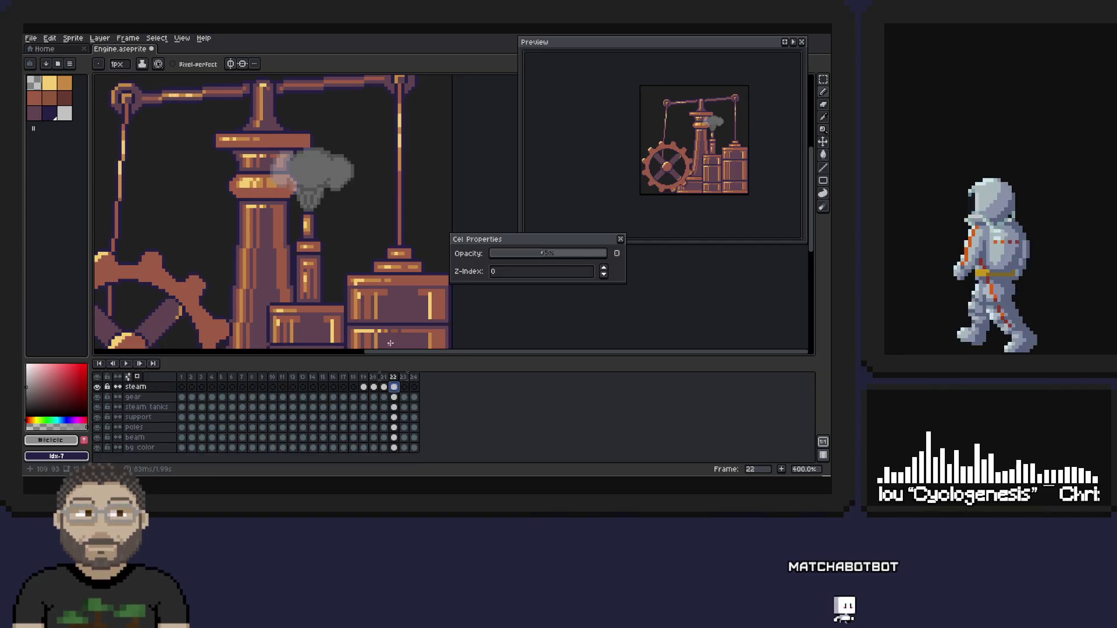
key("Left")
key("Left")
key("Left")
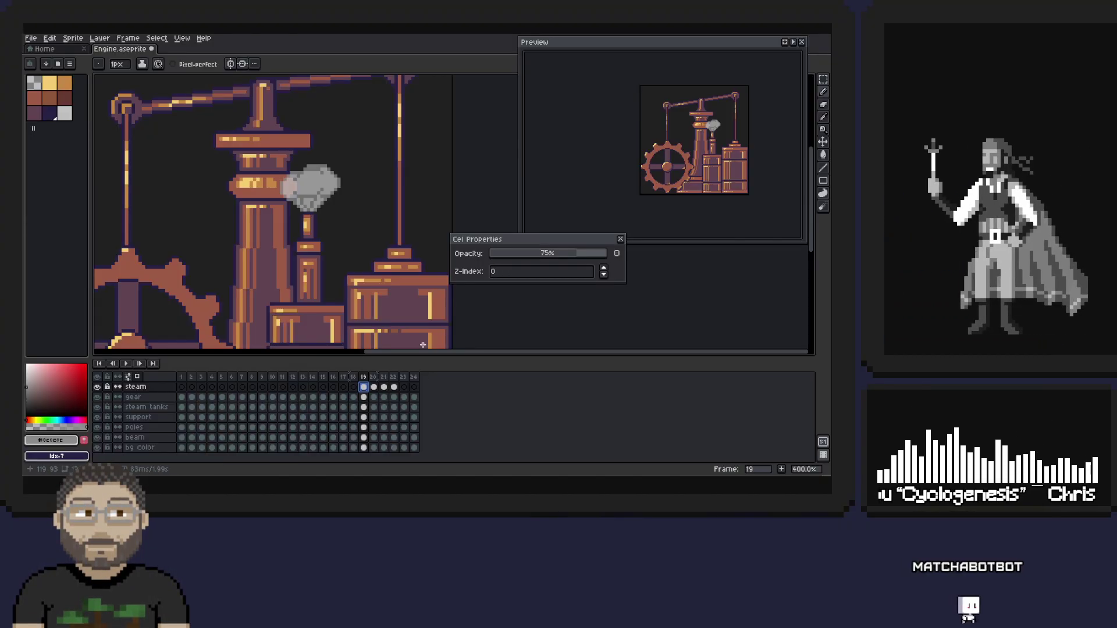
- Set the frame 20 steam cel to 60% opacity
left_click(373, 387)
left_click(564, 254)
left_click(560, 254)
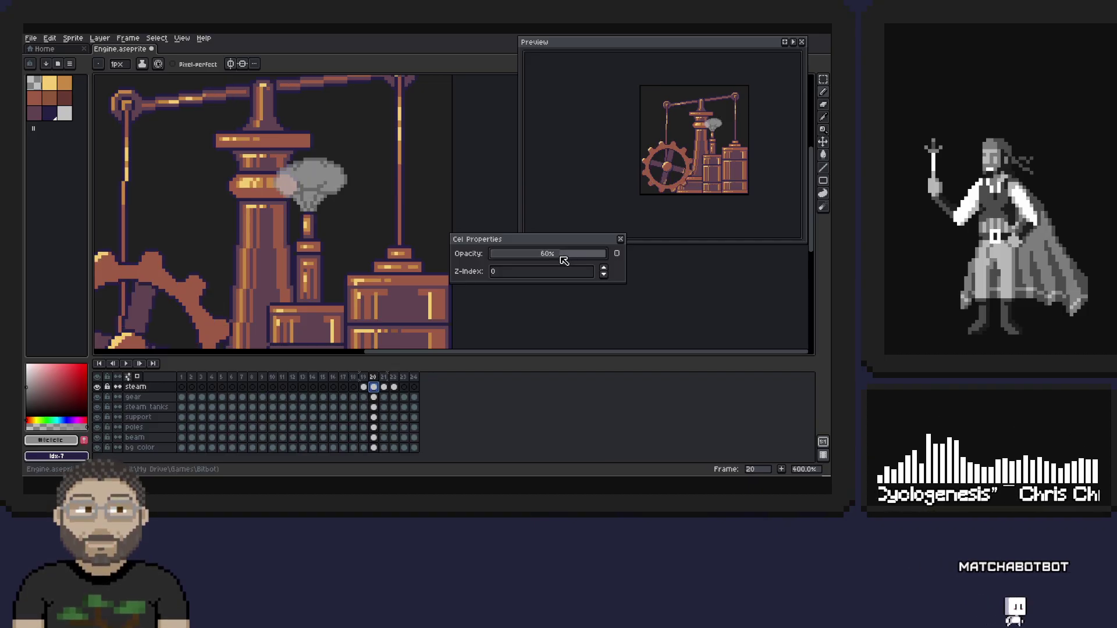
- Set the frame 21 steam cel to 45% opacity
key("Right")
left_click(548, 256)
left_click(559, 254)
- Set the frame 22 steam cel to 30% opacity and check the fade across frames 19 to 22
left_click(394, 387)
left_click(533, 259)
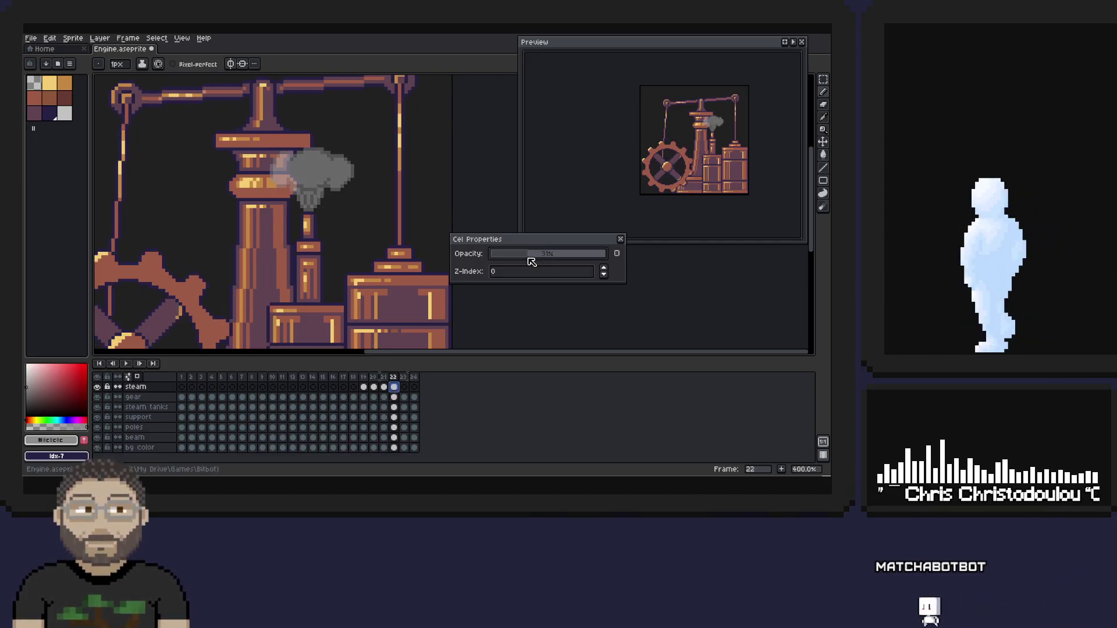
left_click(534, 253)
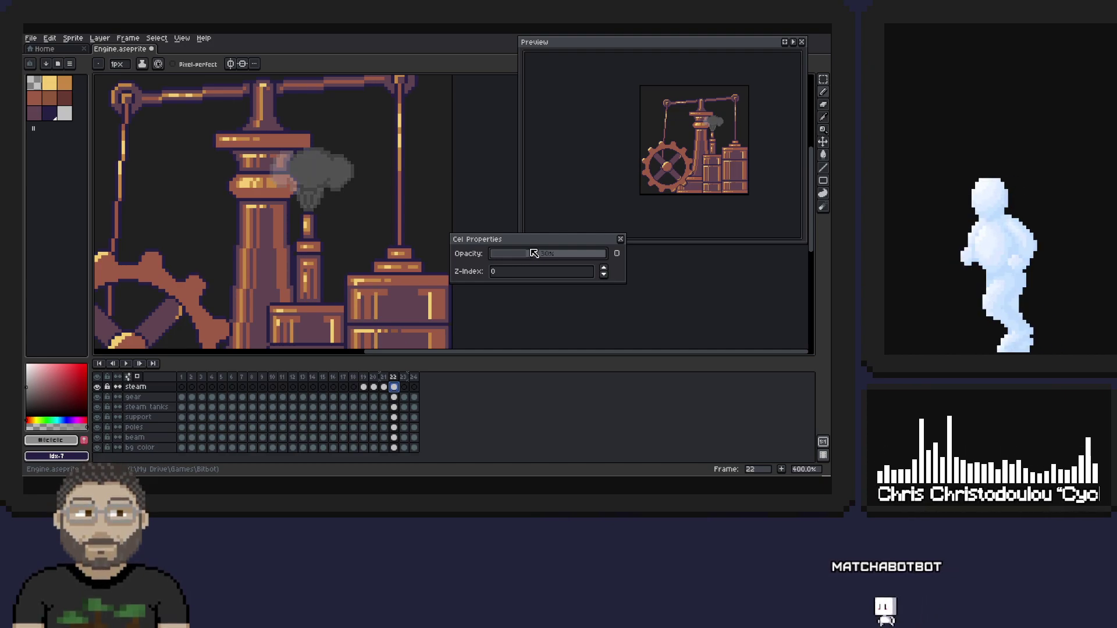
left_click(364, 377)
left_click(374, 376)
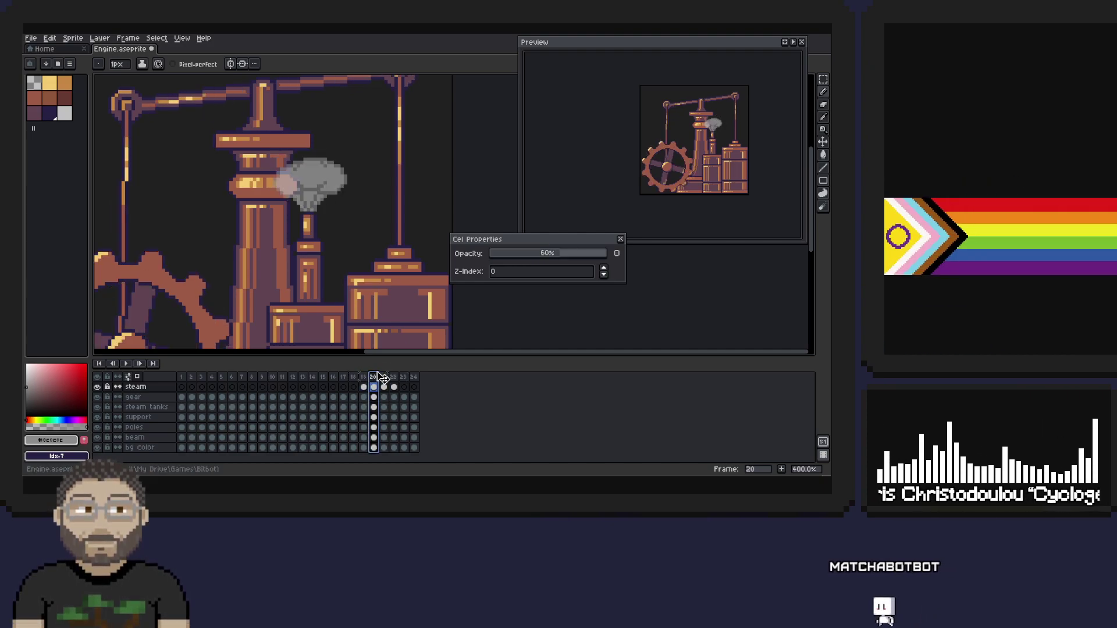
left_click(384, 377)
left_click(394, 378)
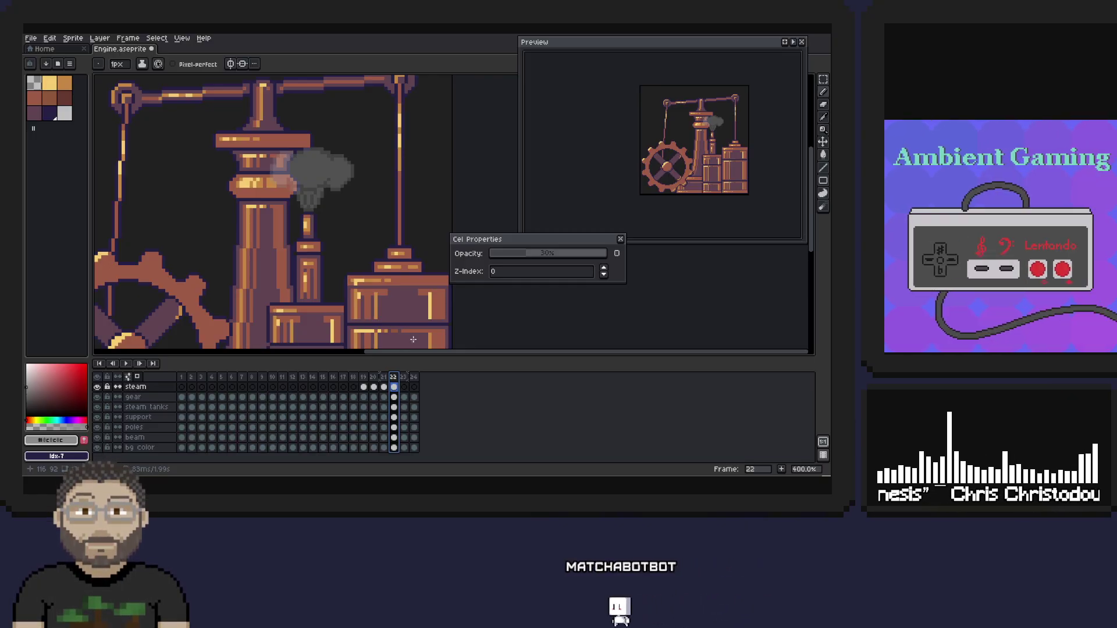
- Copy the frame 22 steam cel to frame 23
left_click(394, 387)
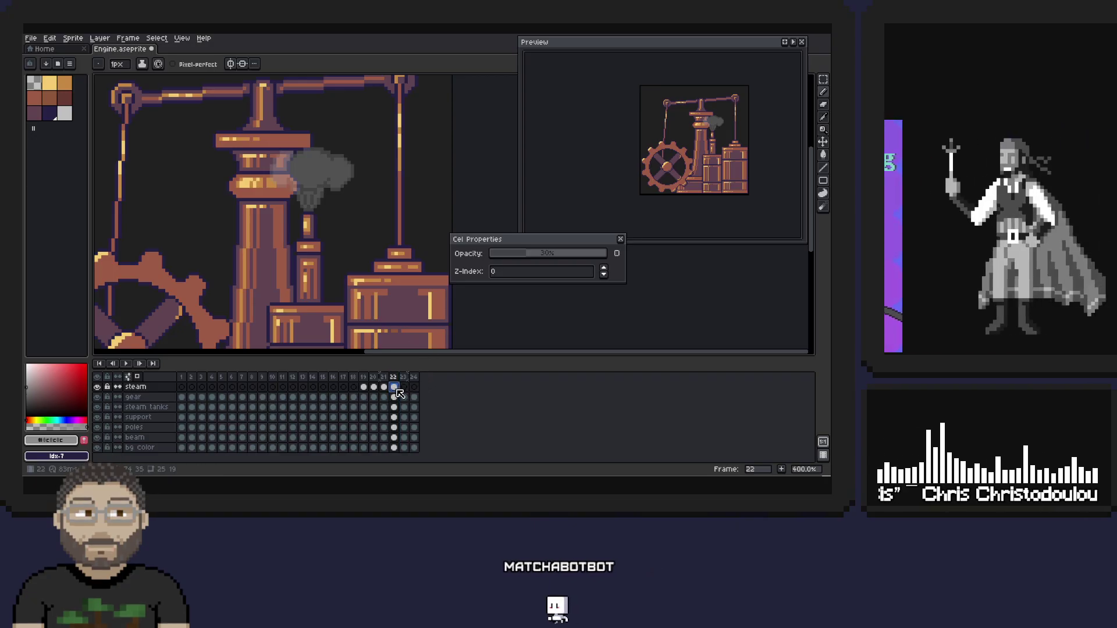
key("v")
key("Right")
key("ctrl+v")
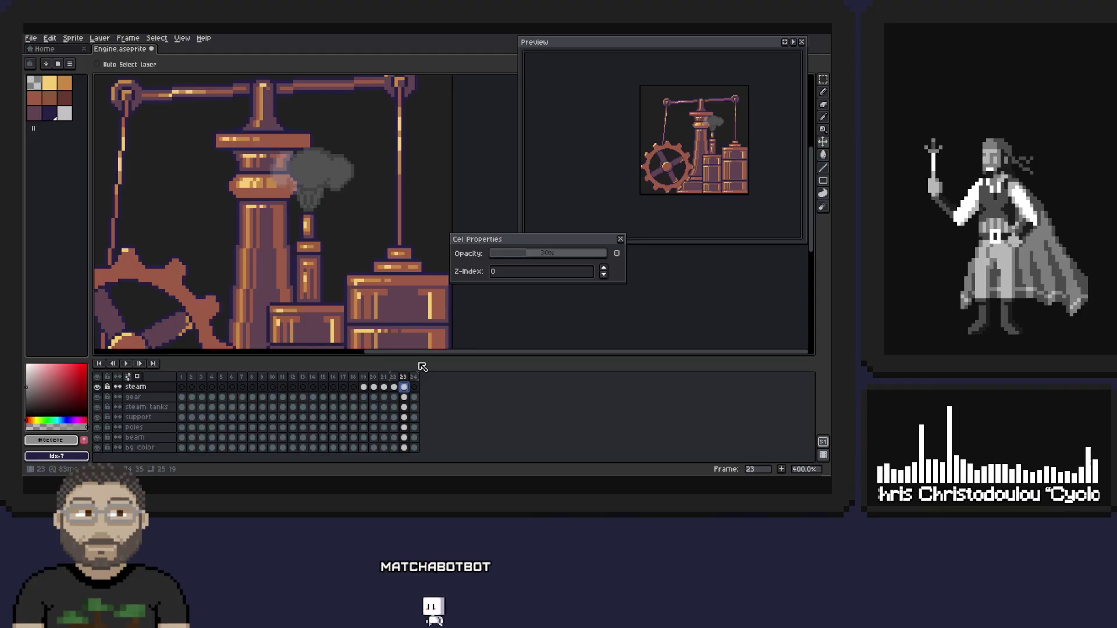
- Erase the stem beneath the steam cloud on frame 23 so the cloud is detached from the pipe
key("b")
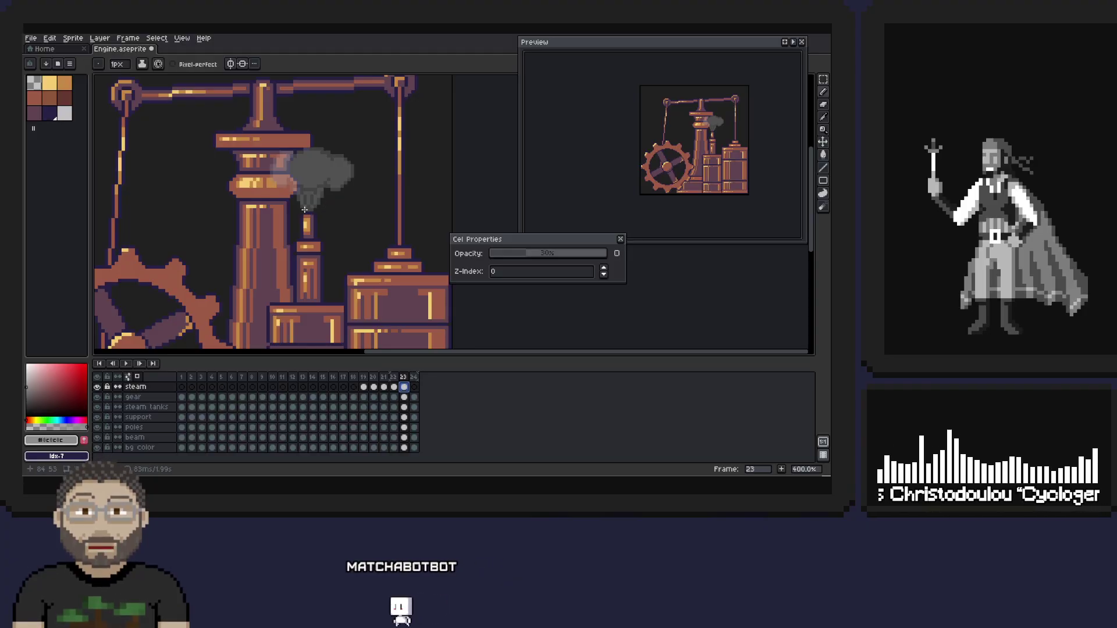
key("e")
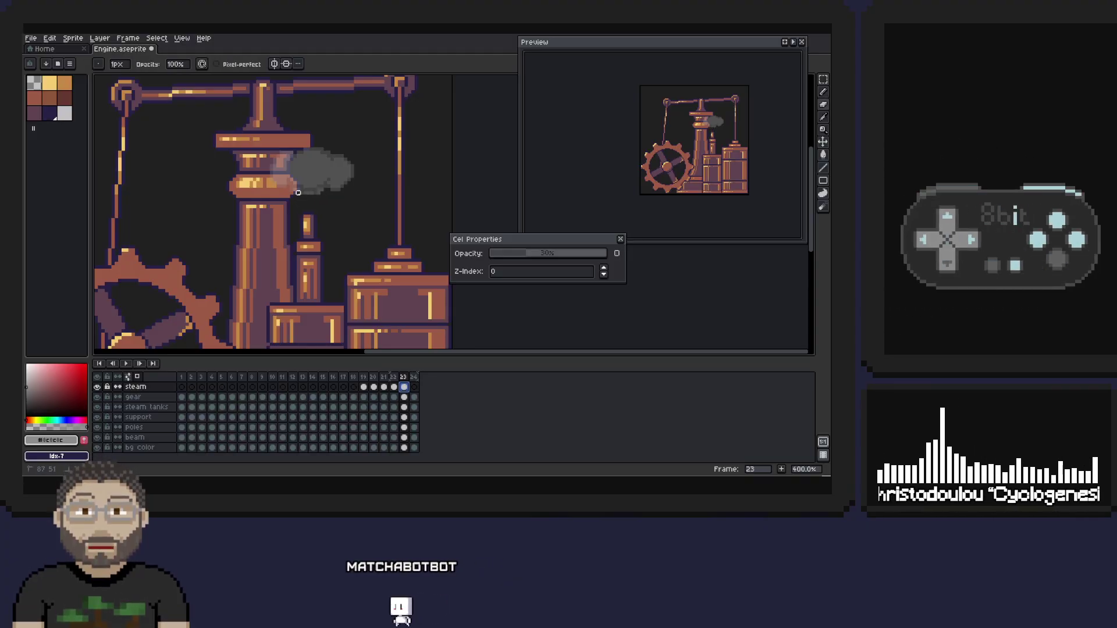
key("b")
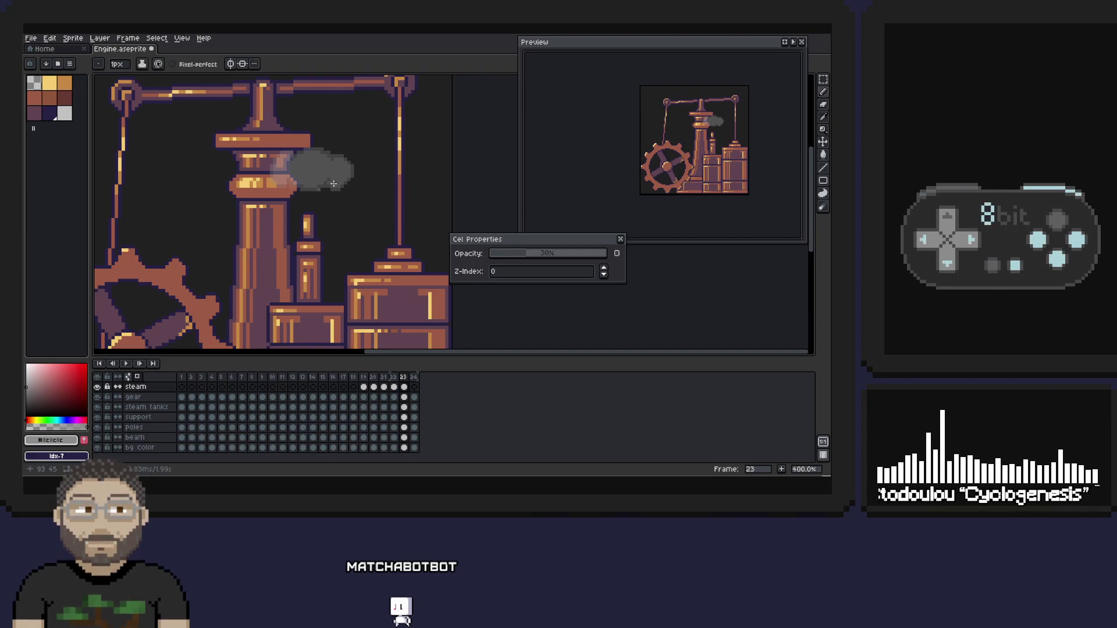
- Raise the frame 23 steam cel to 100% opacity and enlarge the cloud's top and side edges in light grey
left_click_drag(531, 254, 609, 254)
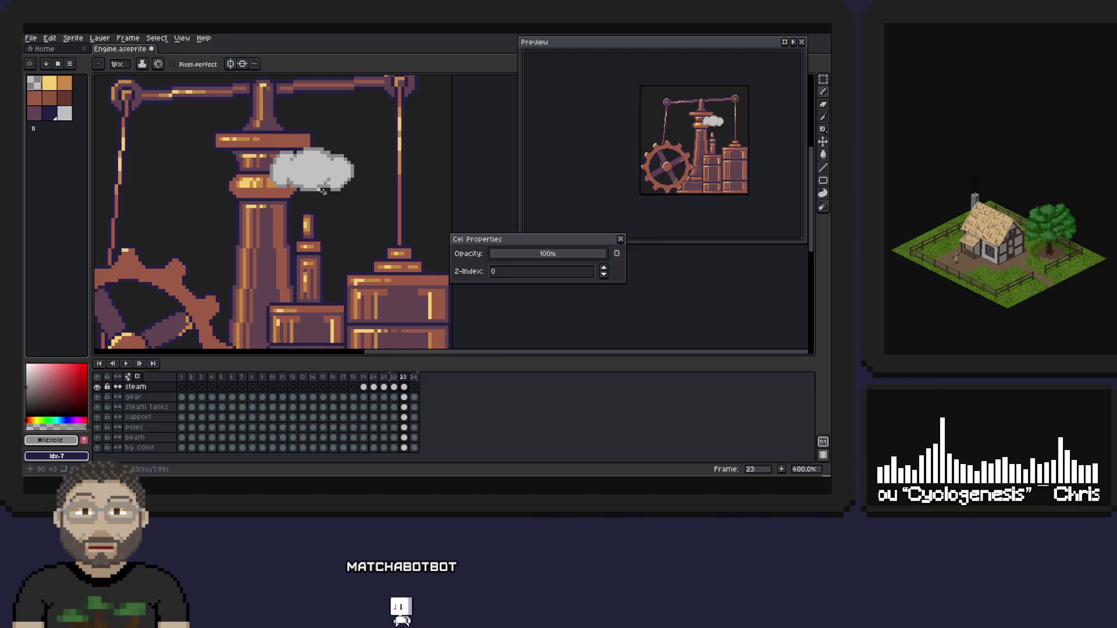
left_click(318, 146, "alt")
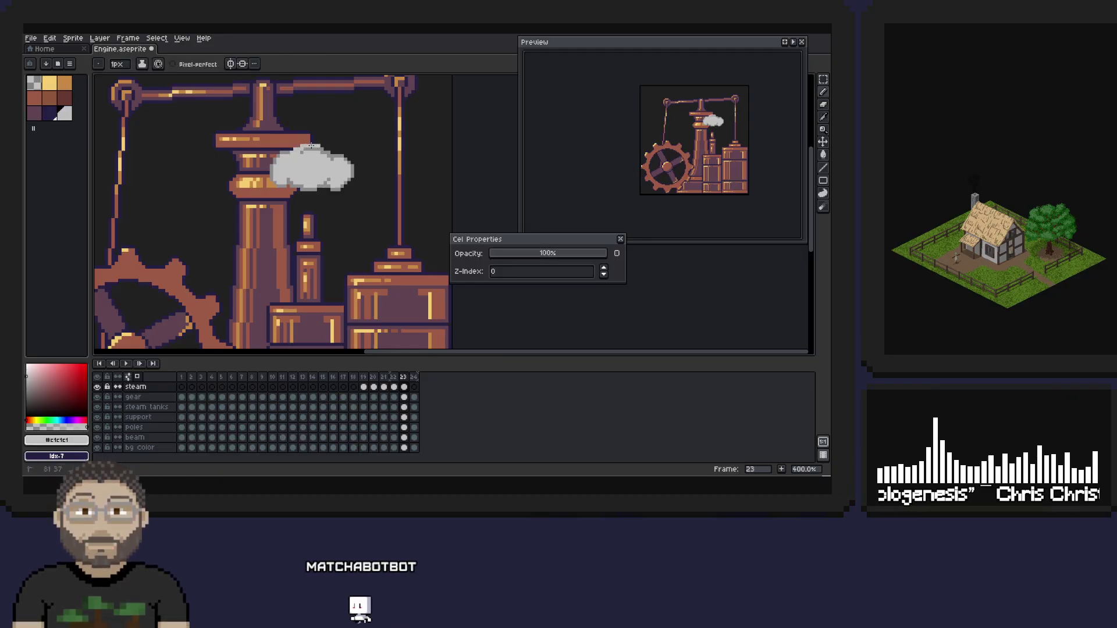
left_click_drag(352, 157, 355, 170)
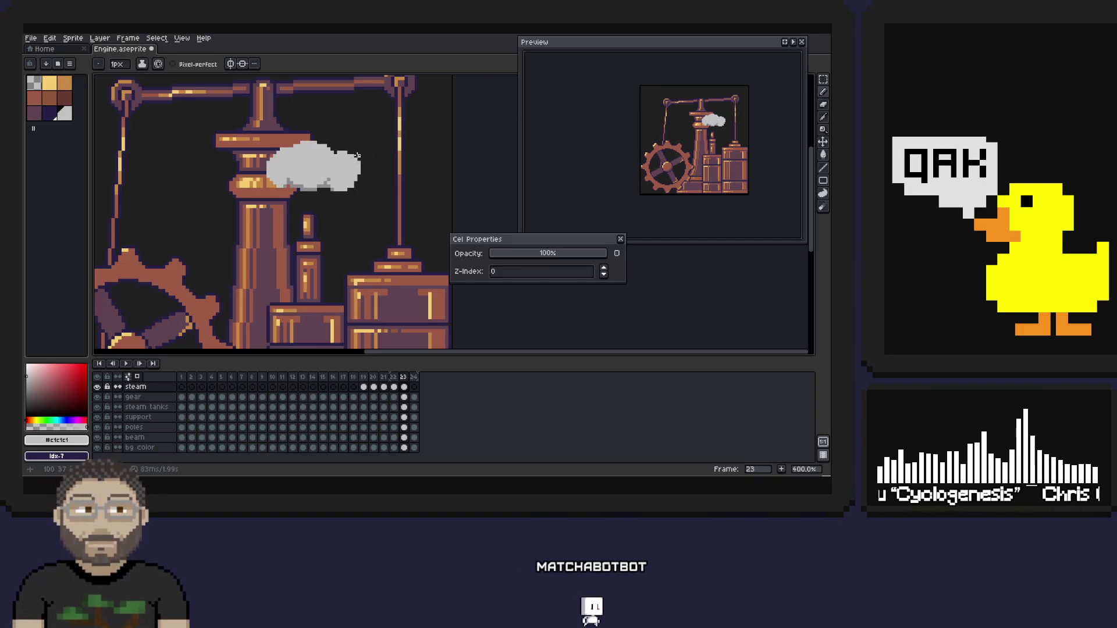
- Shade the underside of the frame 23 cloud and trace its top and right edges in darker grey
key("i")
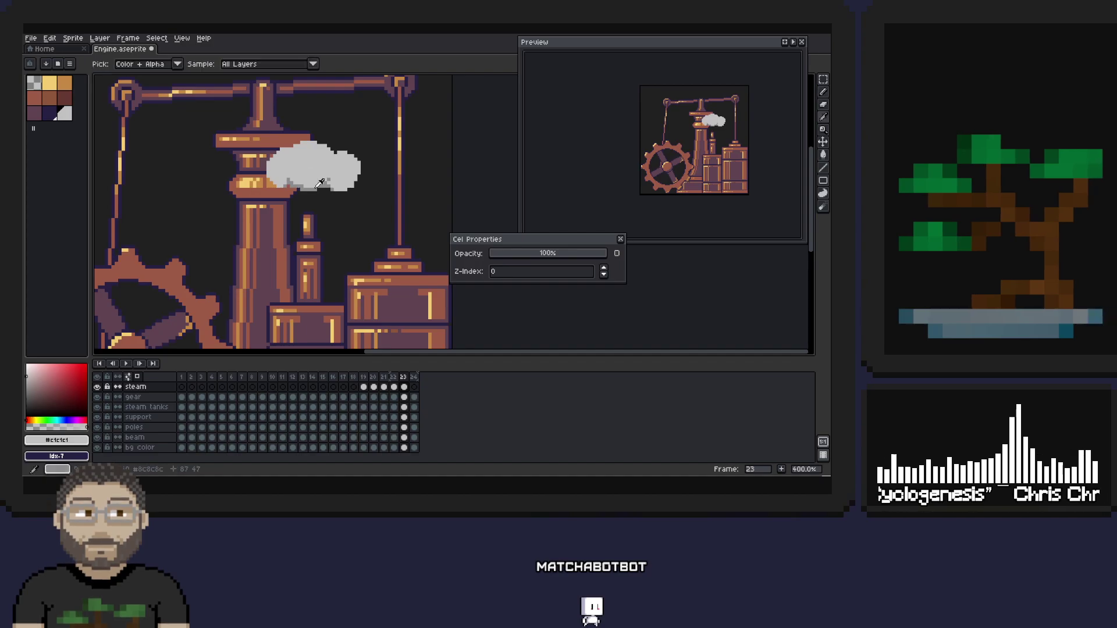
key("b")
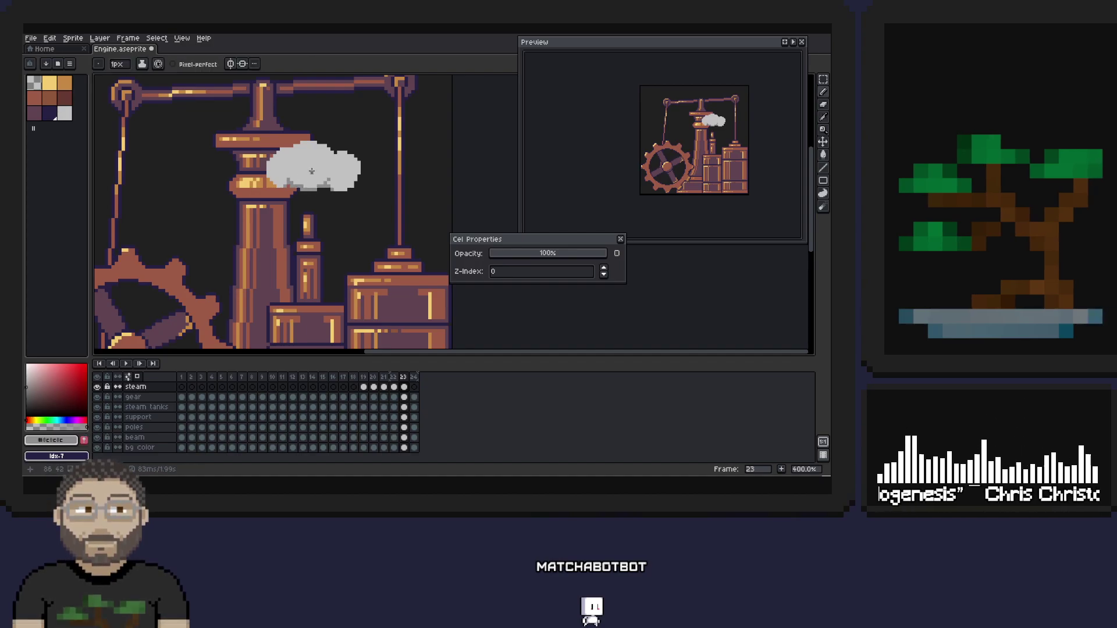
key("i")
key("b")
left_click(303, 186, "alt")
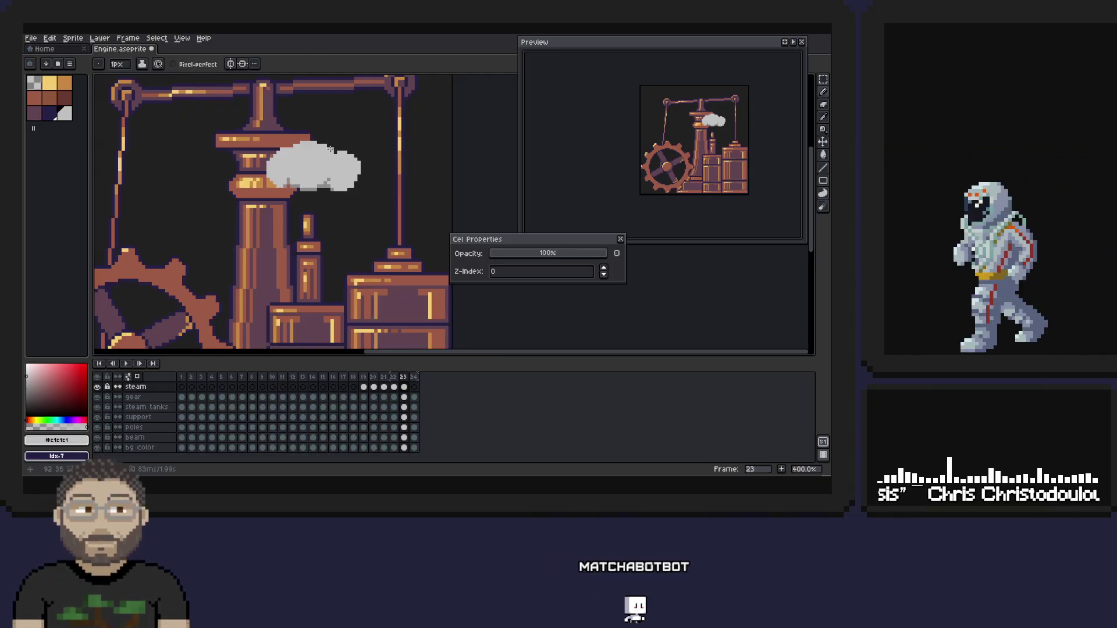
key("i")
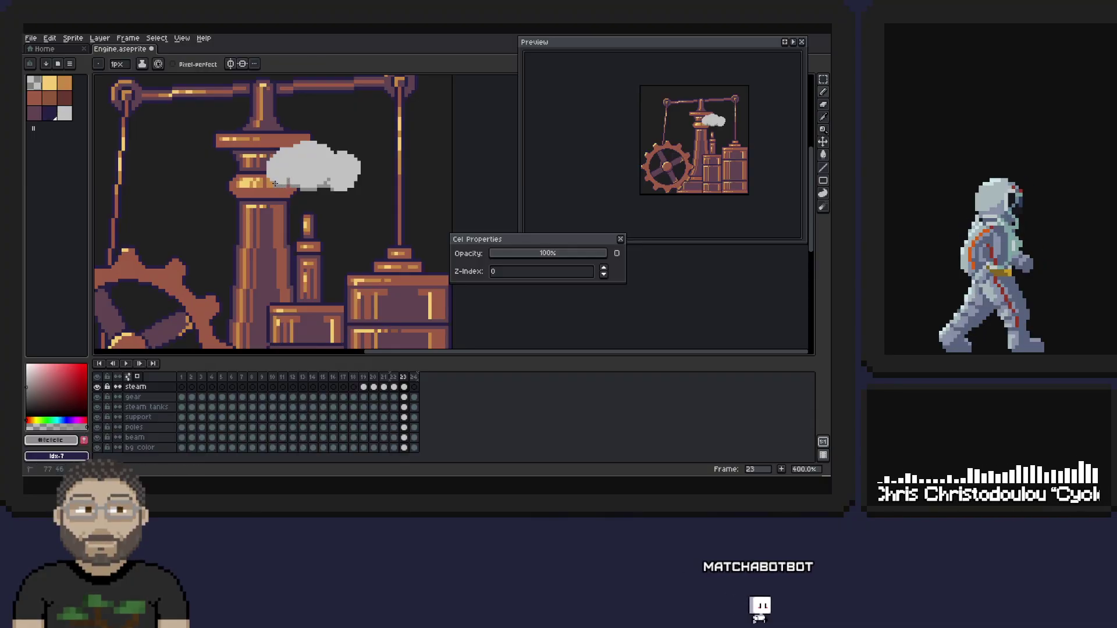
left_click(274, 176, "alt")
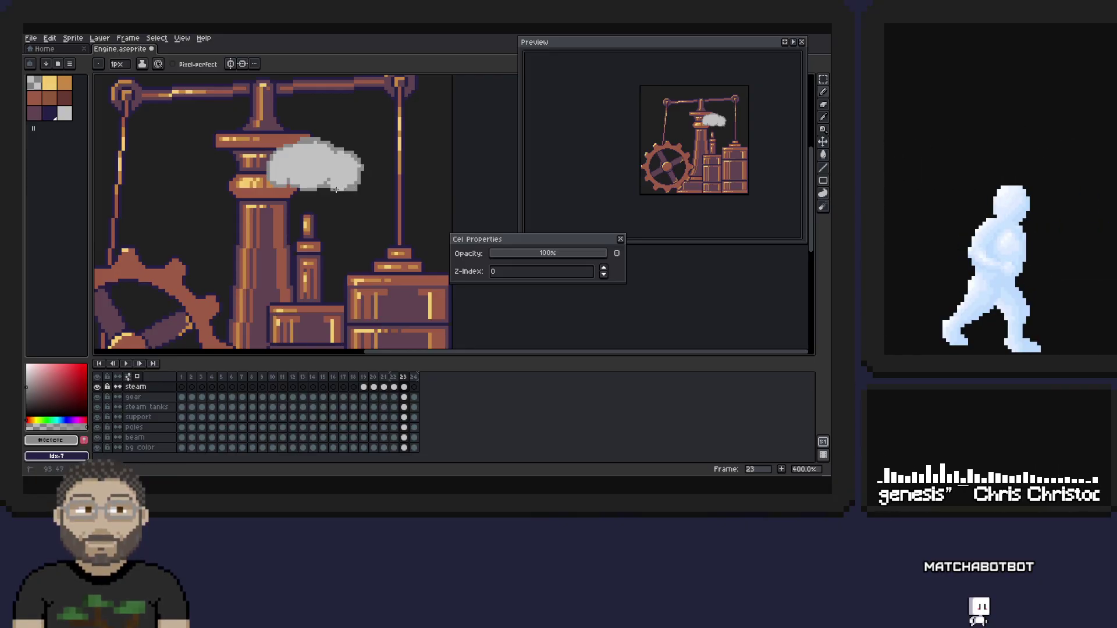
- Draw a curved darker grey crease on the right lobe of the frame 23 cloud, cleaning it up with light grey
left_click(354, 171, "alt")
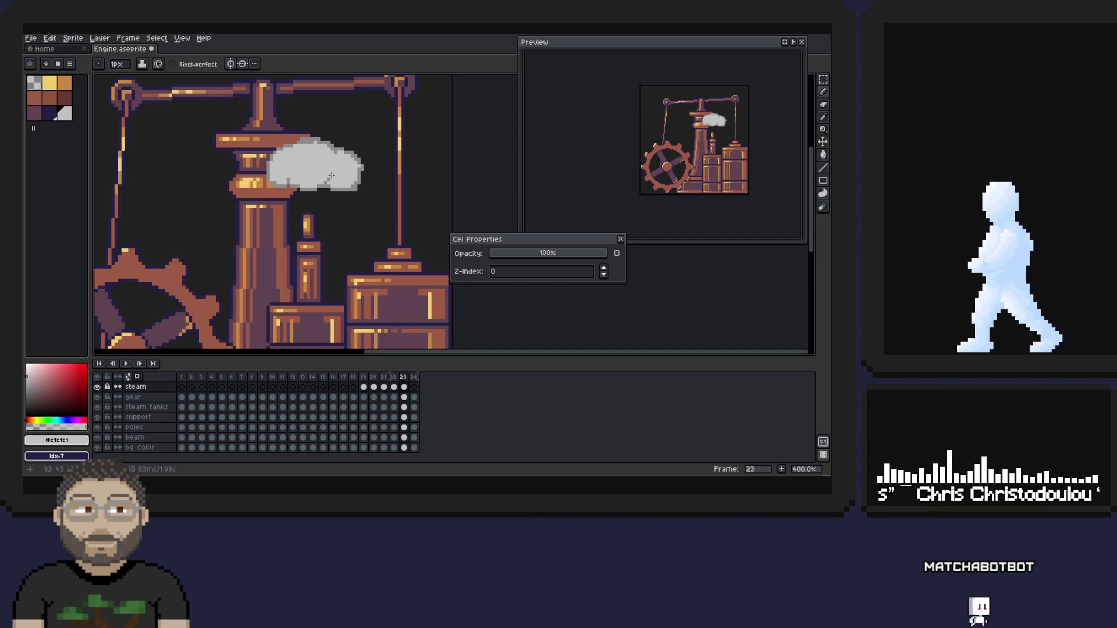
key("alt")
left_click(327, 180, "alt")
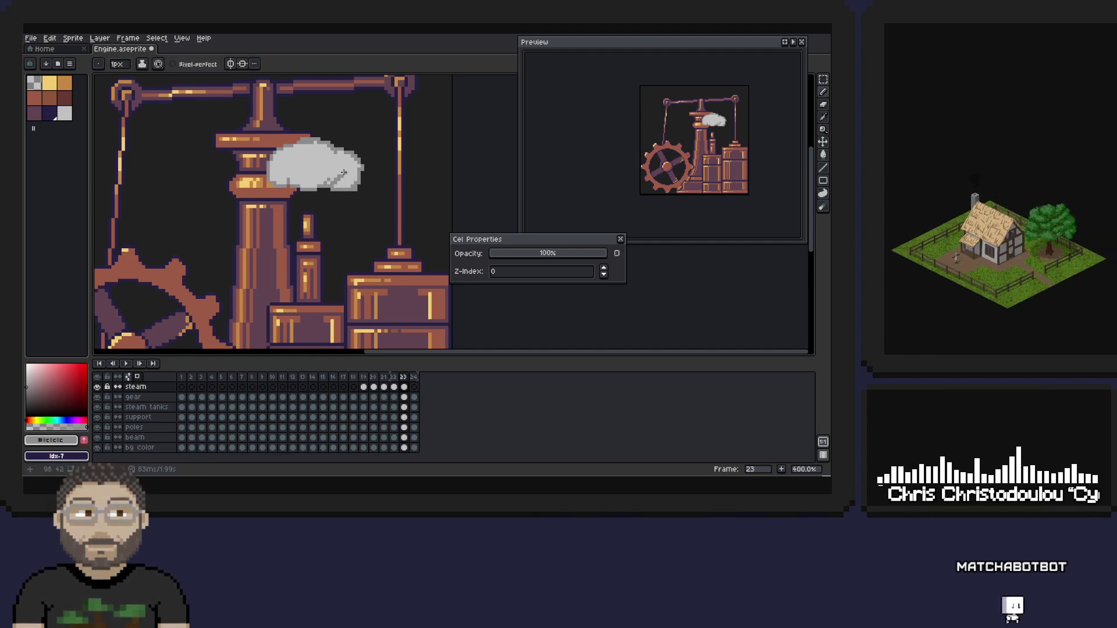
left_click(347, 166, "alt")
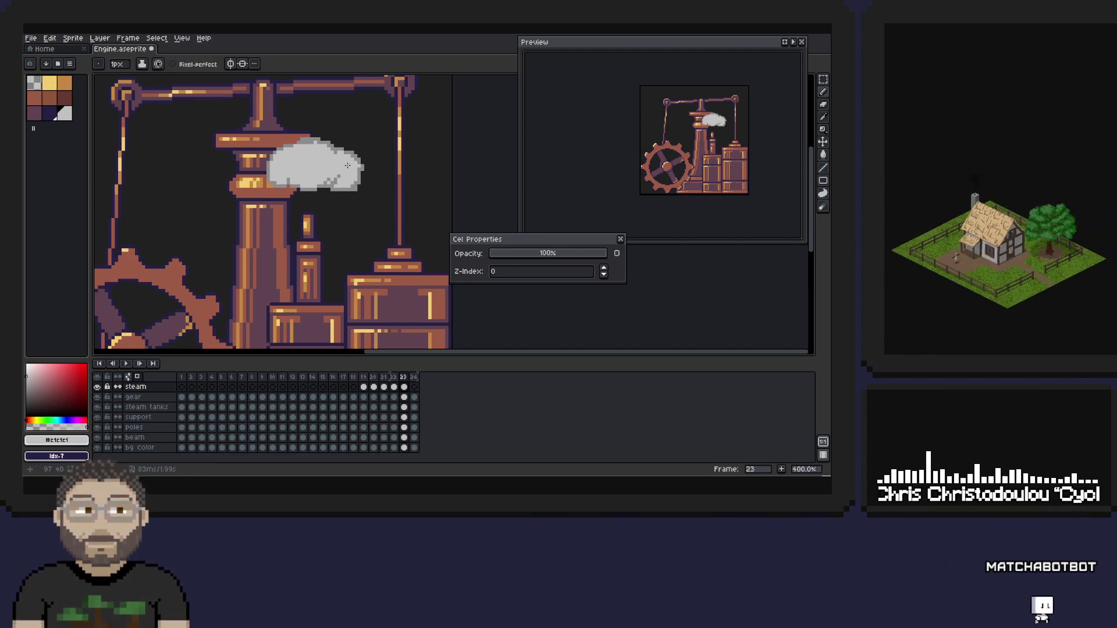
left_click(325, 184, "alt")
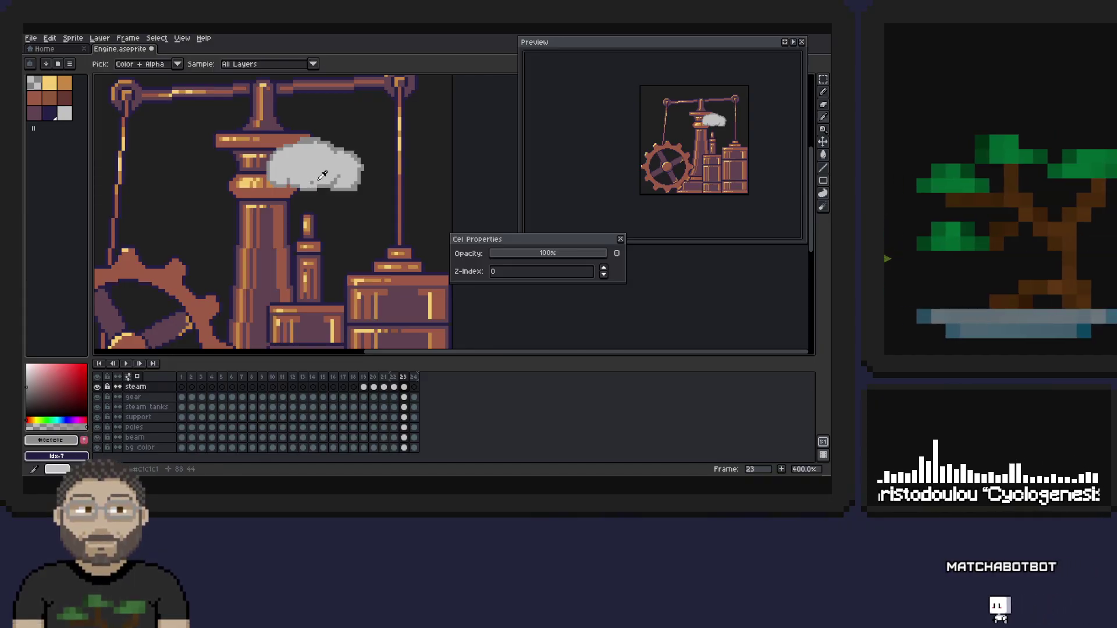
left_click(310, 177, "alt")
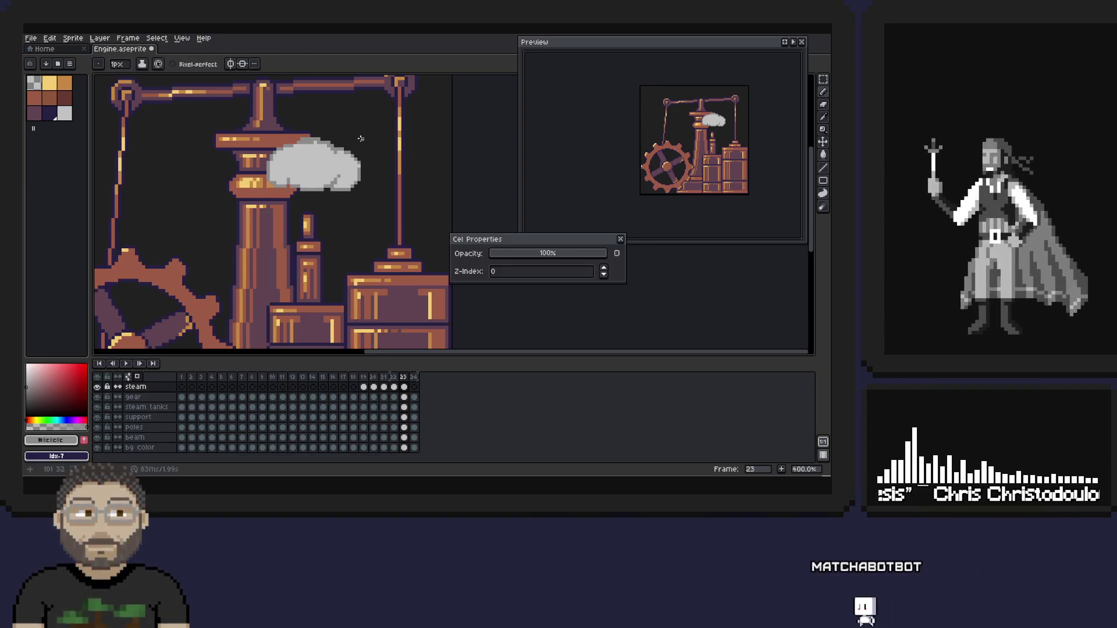
- Rework the right edge and upper contour of the frame 23 cloud with alternating light and darker grey pixels
key("alt")
left_click(360, 163, "alt")
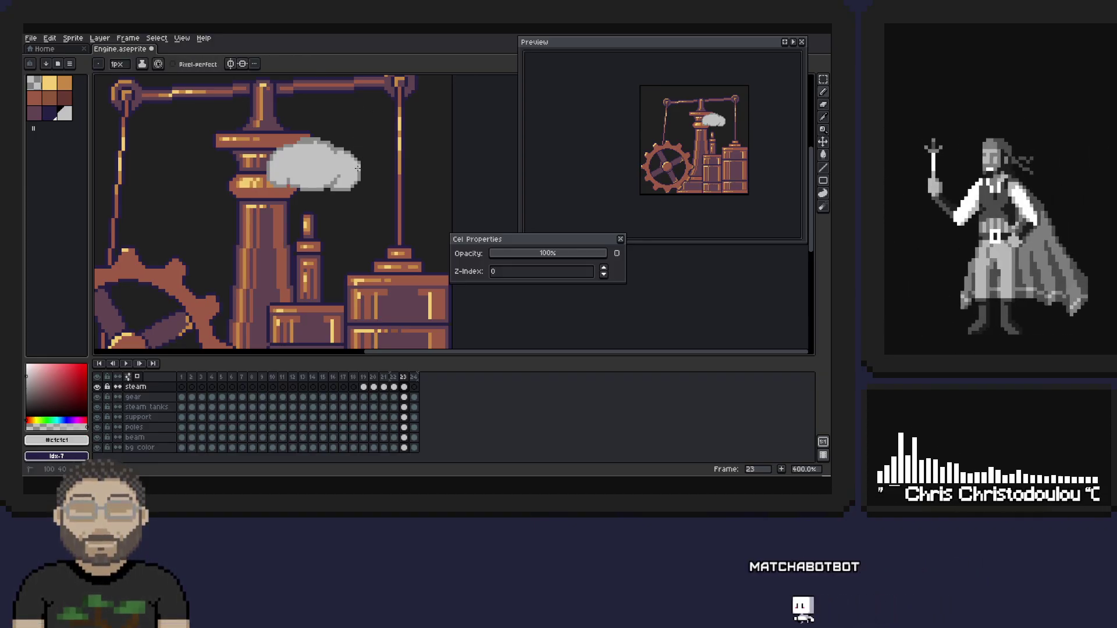
left_click(359, 168, "alt")
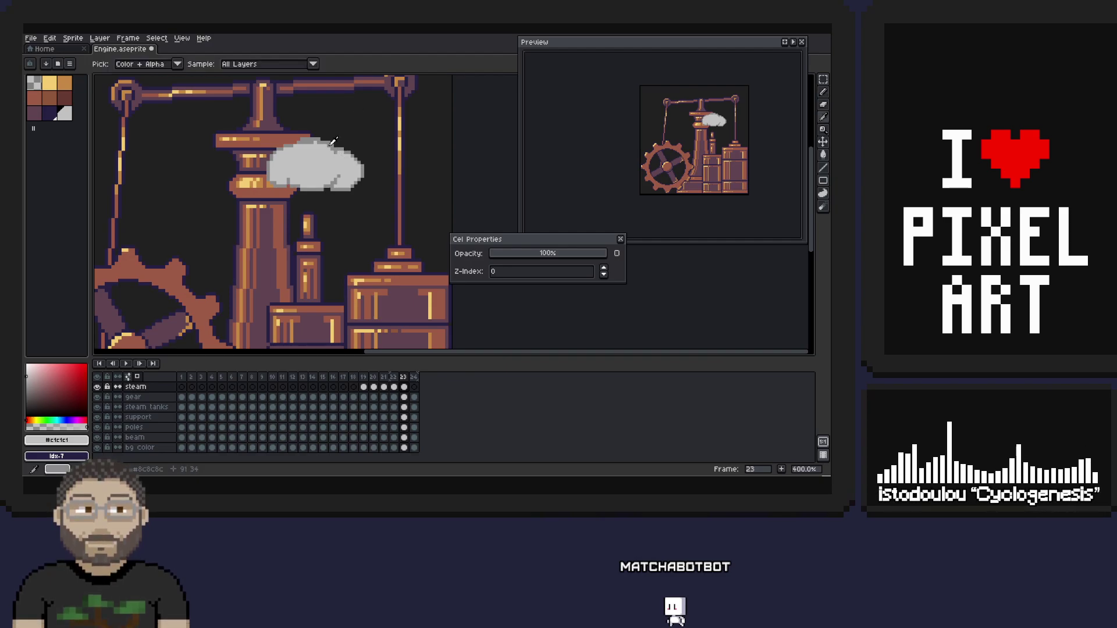
left_click(340, 157, "alt")
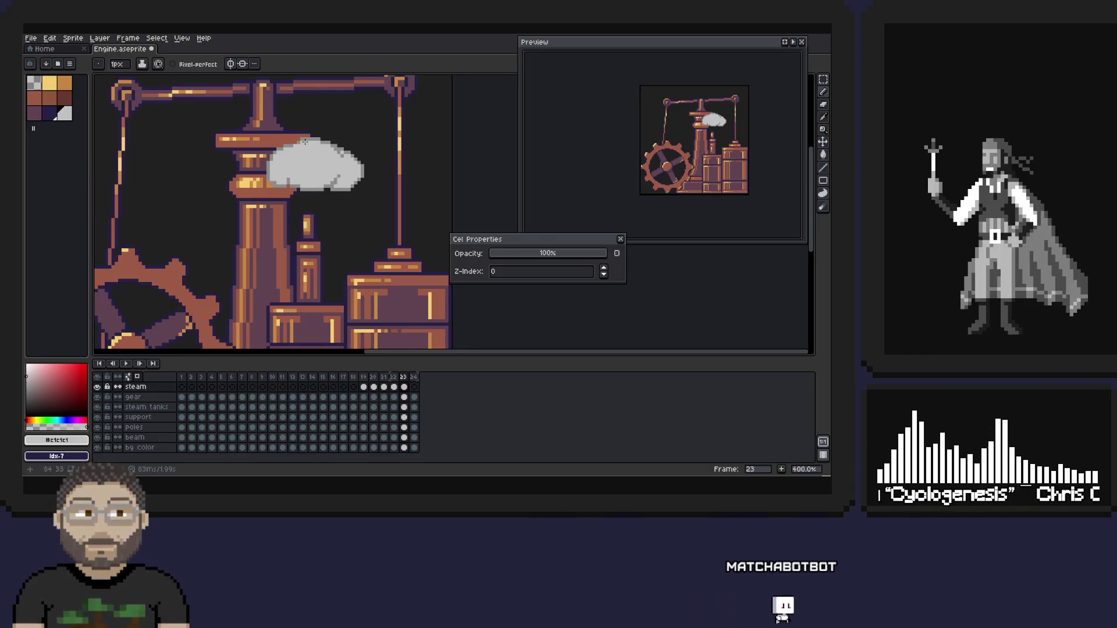
left_click(302, 140, "alt")
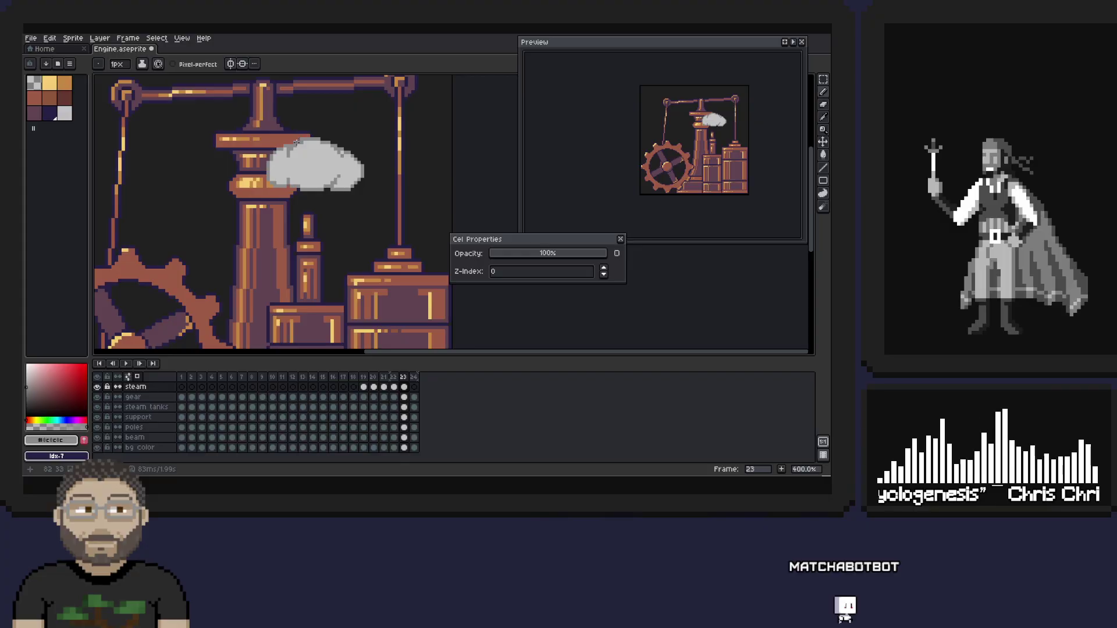
left_click(290, 157, "alt")
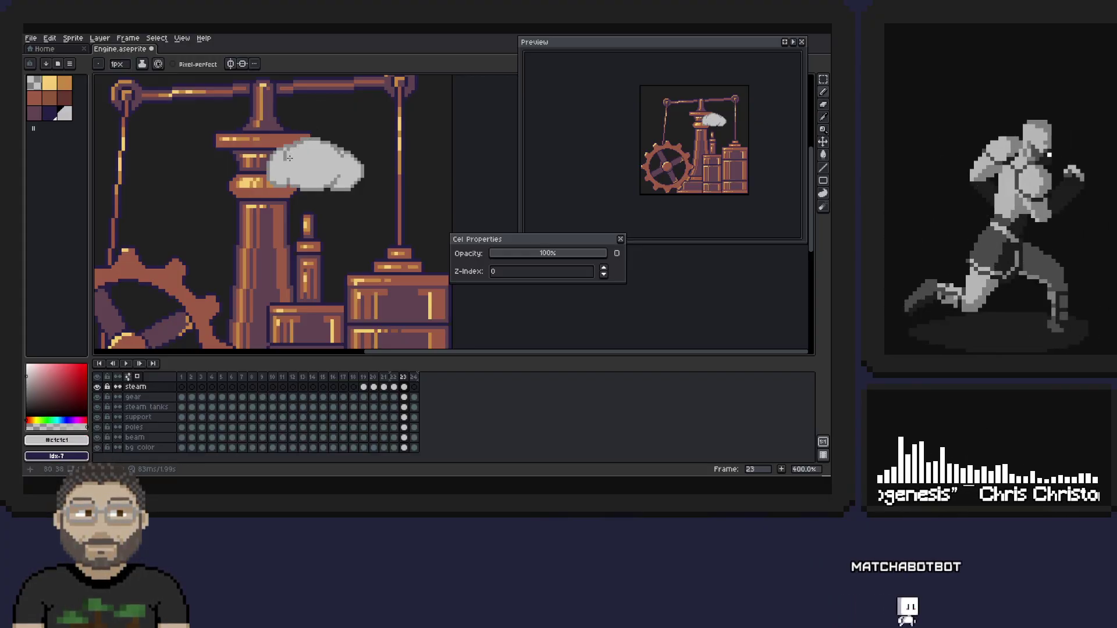
- Refine the shading on the underside of the frame 23 cloud and extend its left edge with darker grey
key("alt")
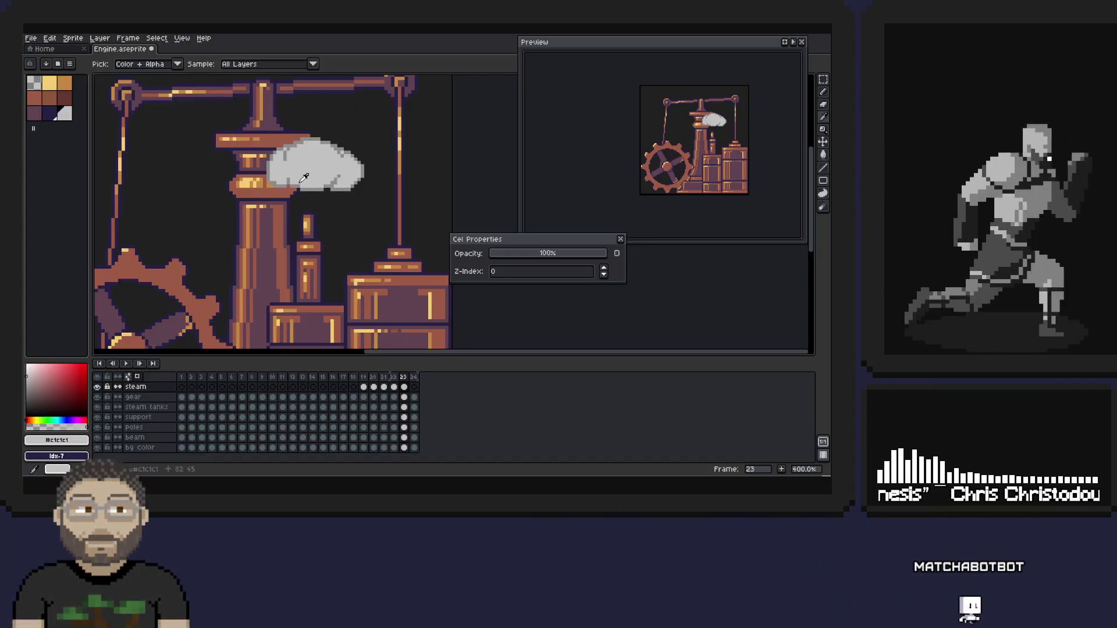
left_click(312, 184, "alt")
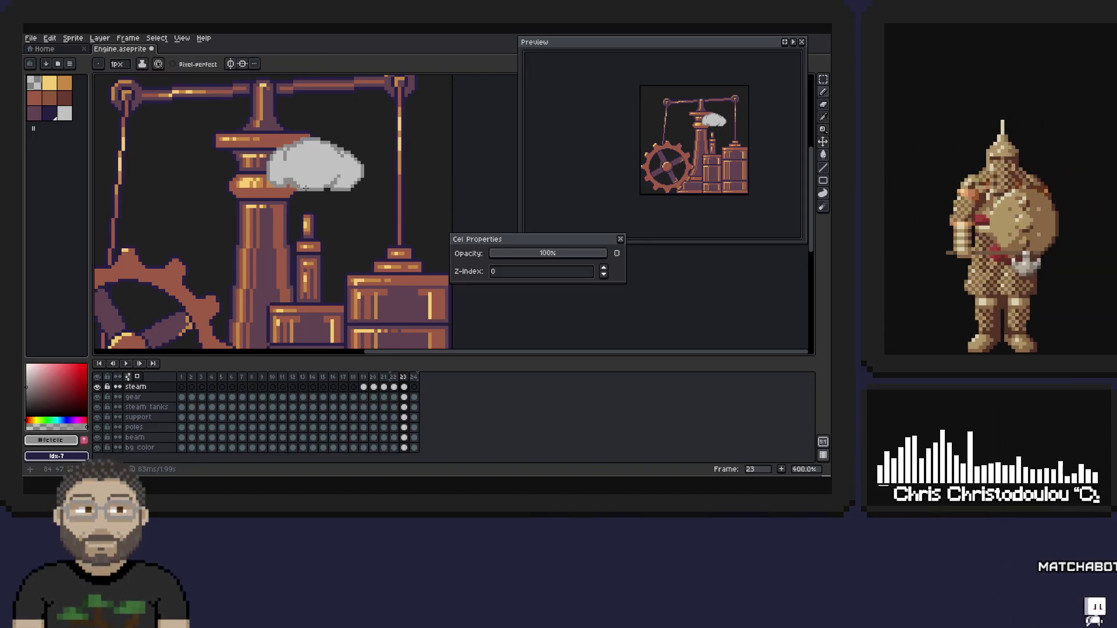
left_click(285, 175, "alt")
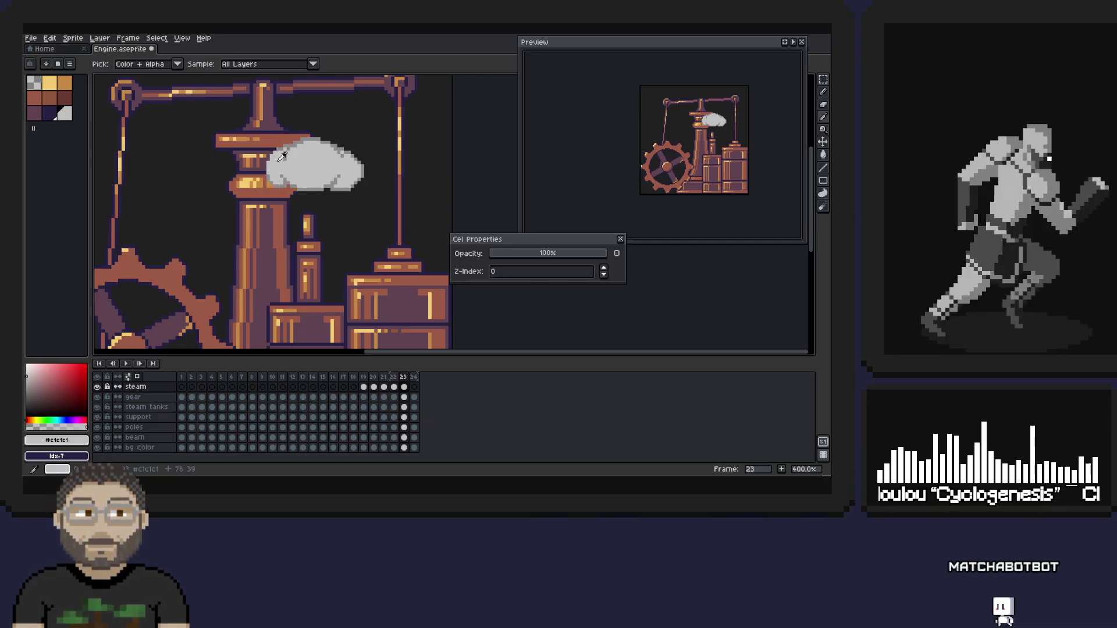
left_click(274, 152, "alt")
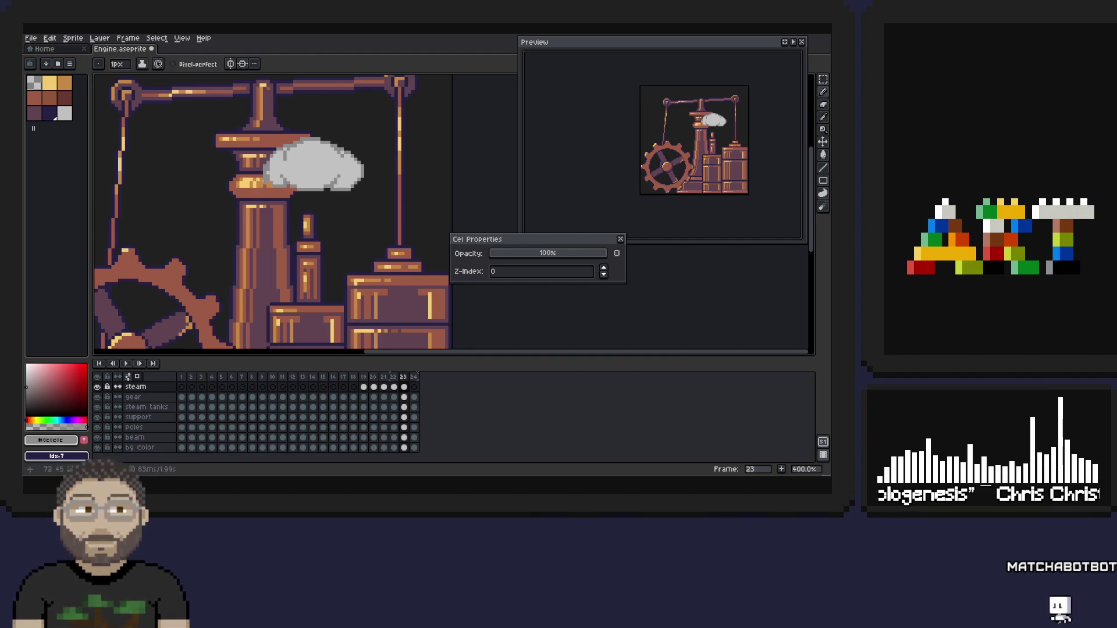
left_click(267, 167, "alt")
key("alt")
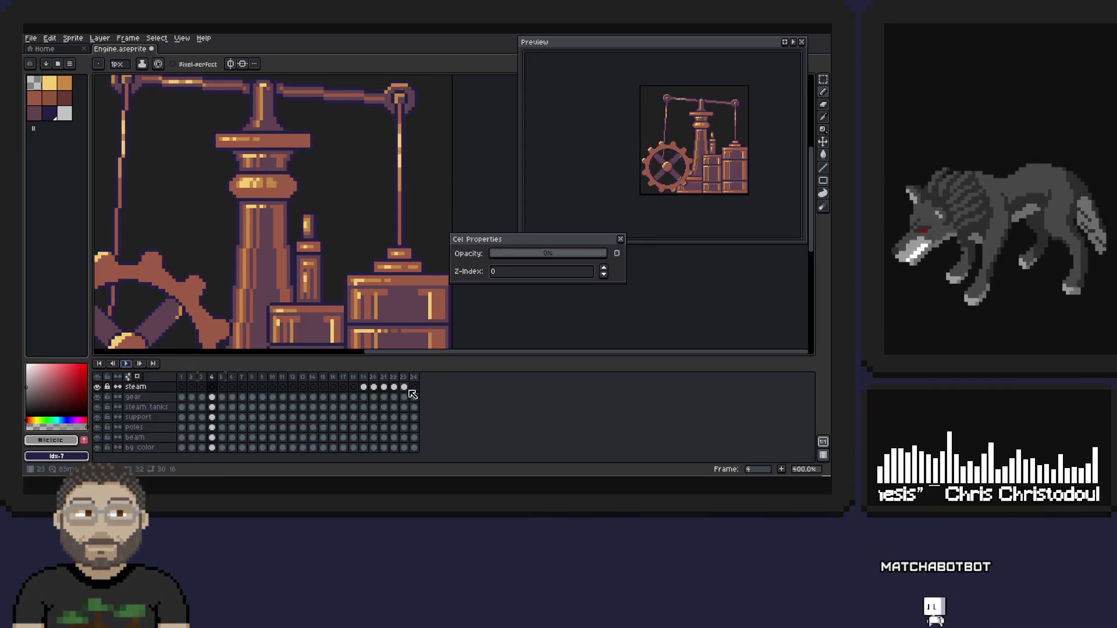
- Stop the playback, copy the frame 23 steam cel to frame 24, and check it against the preceding frames
key("Return")
left_click(413, 386)
key("v")
key("Left")
key("Left")
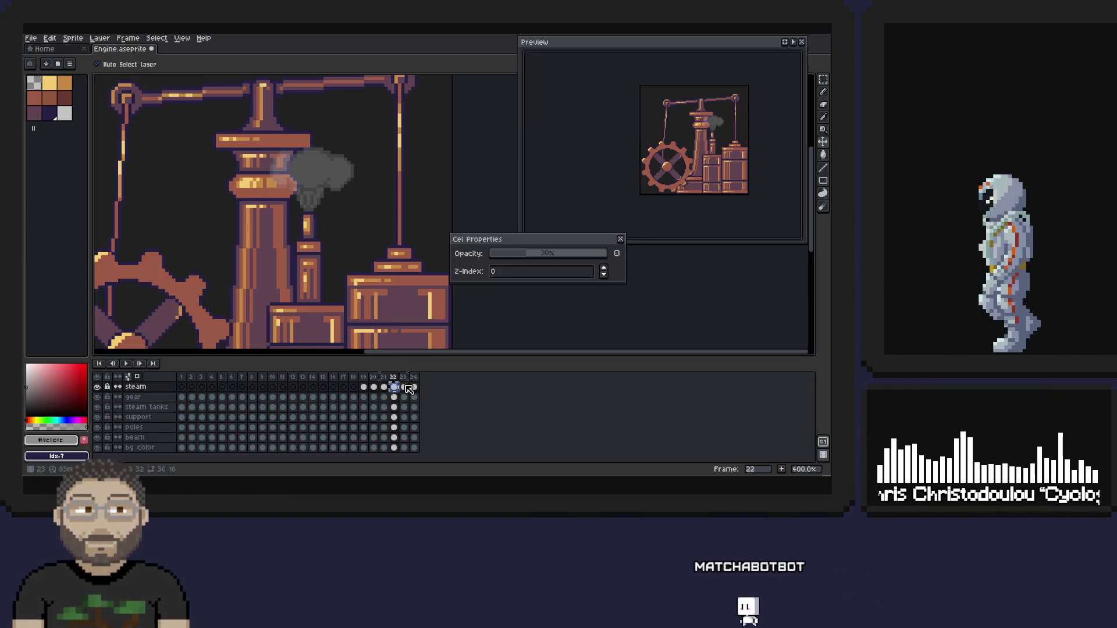
key("Left")
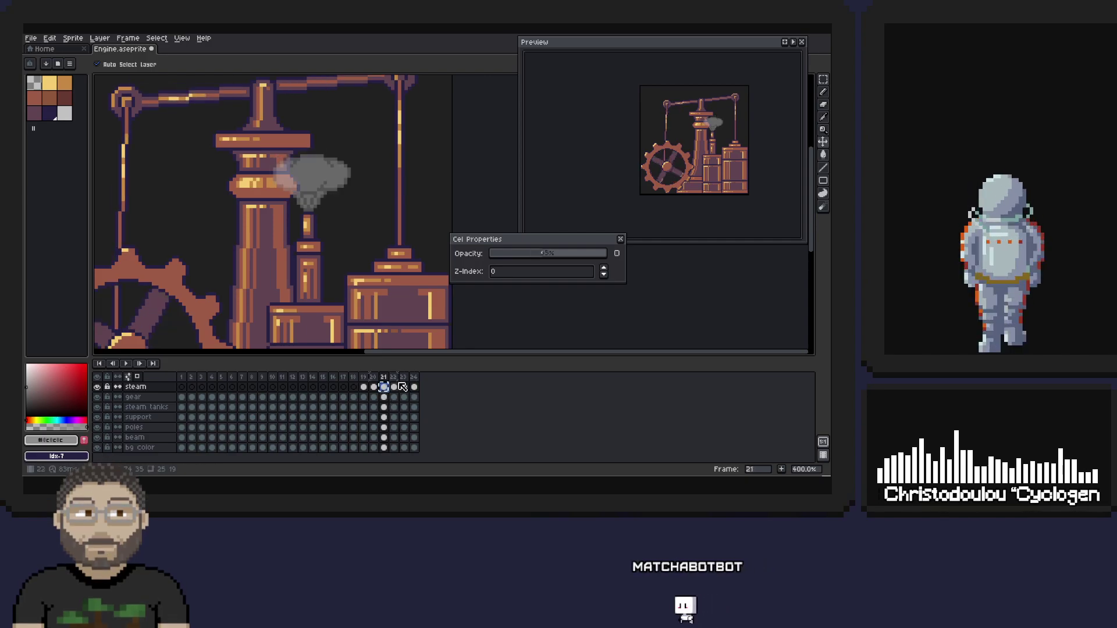
key("Right")
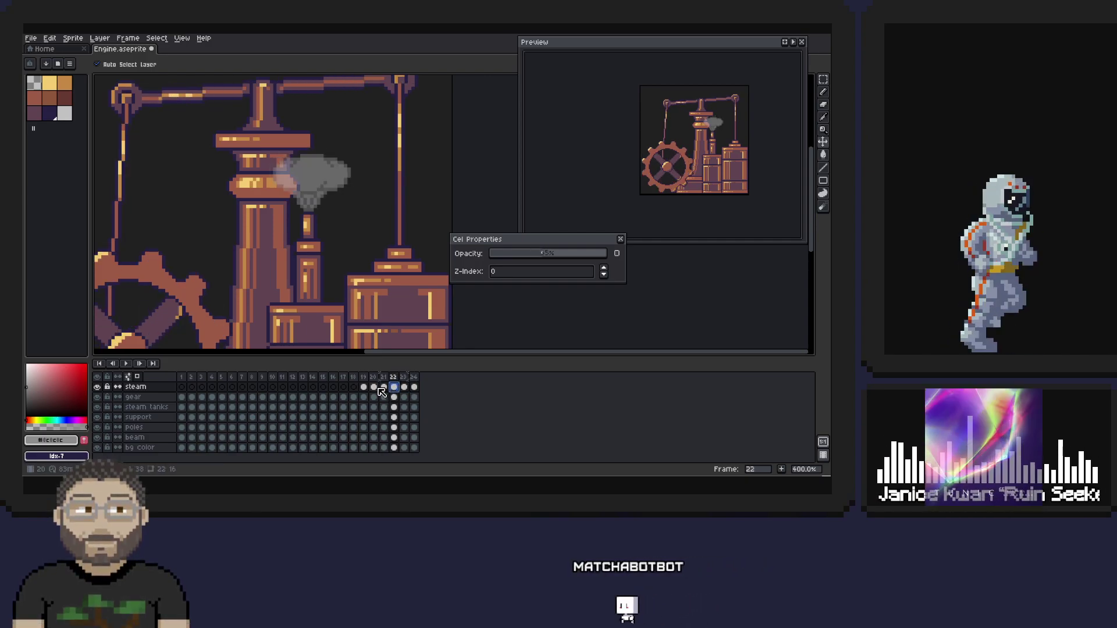
- Shift the steam cels of frames 20 and 19 one frame later, clear frame 19, and play back the animation
key("Left")
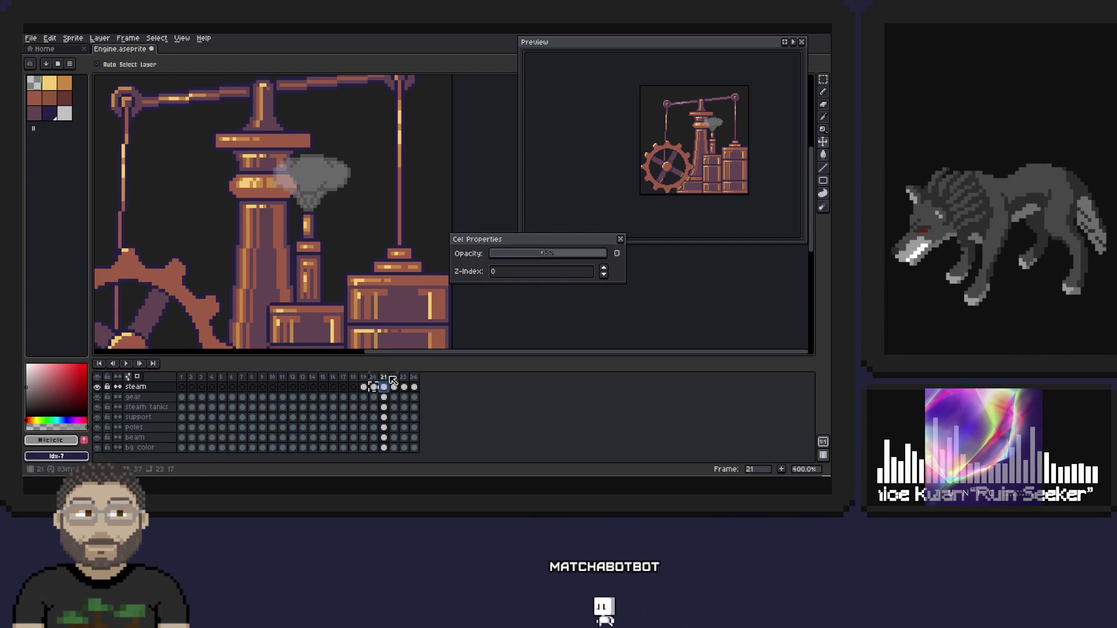
key("Left")
key("Left")
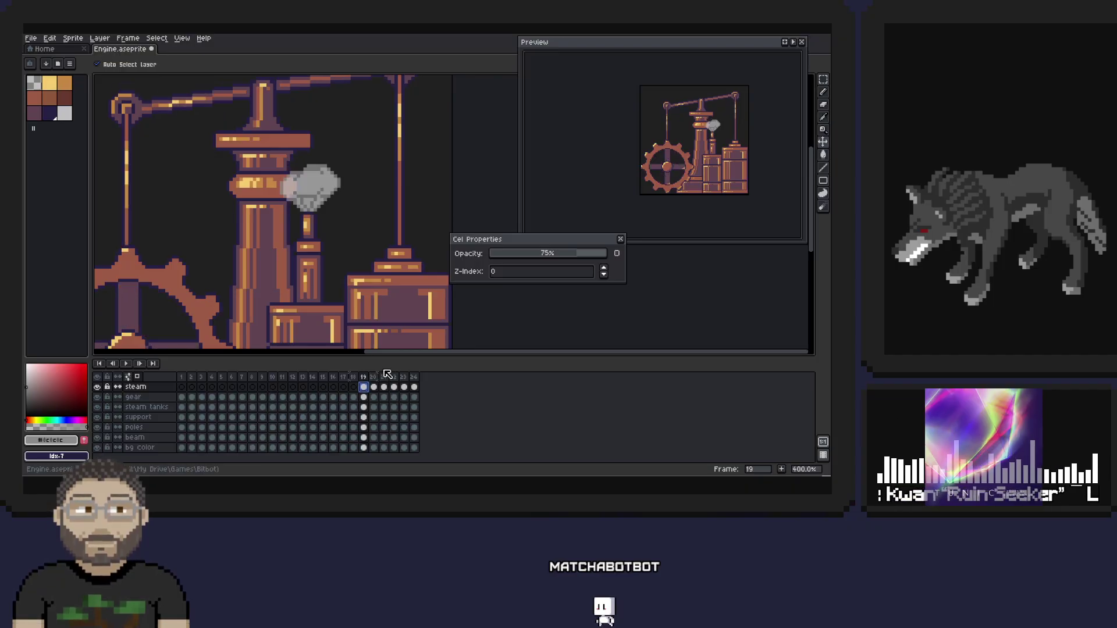
left_click(374, 388)
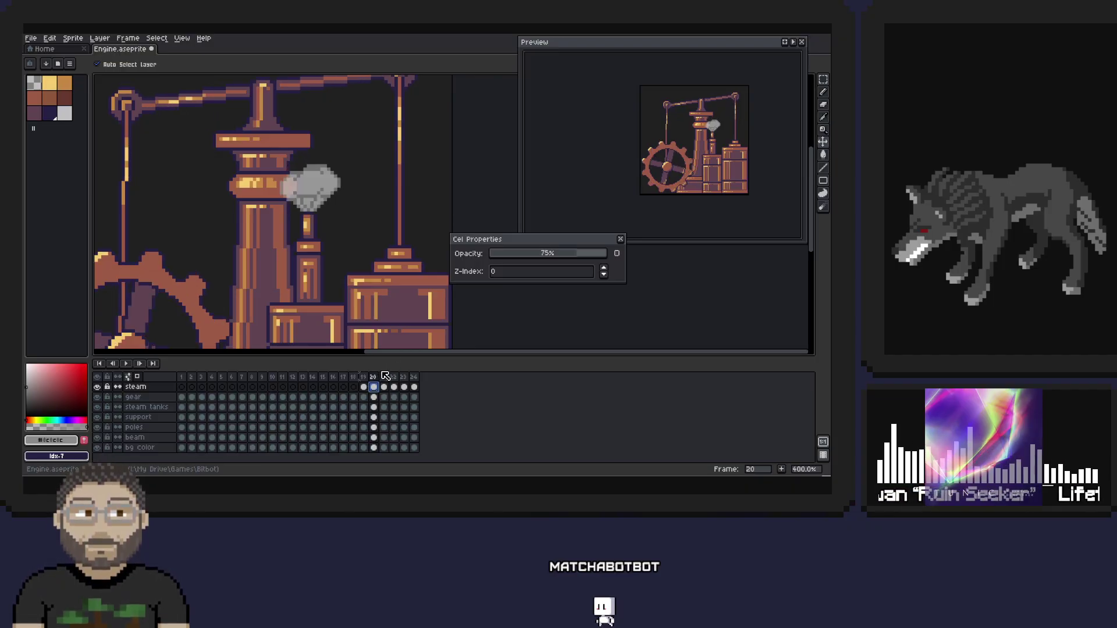
left_click(365, 387)
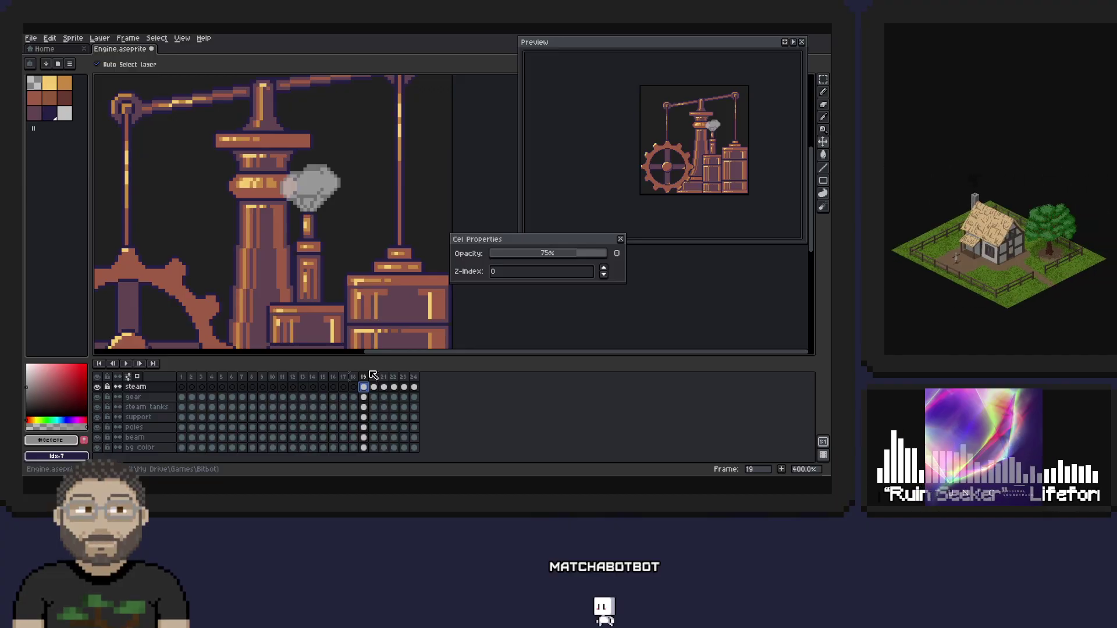
key("Delete")
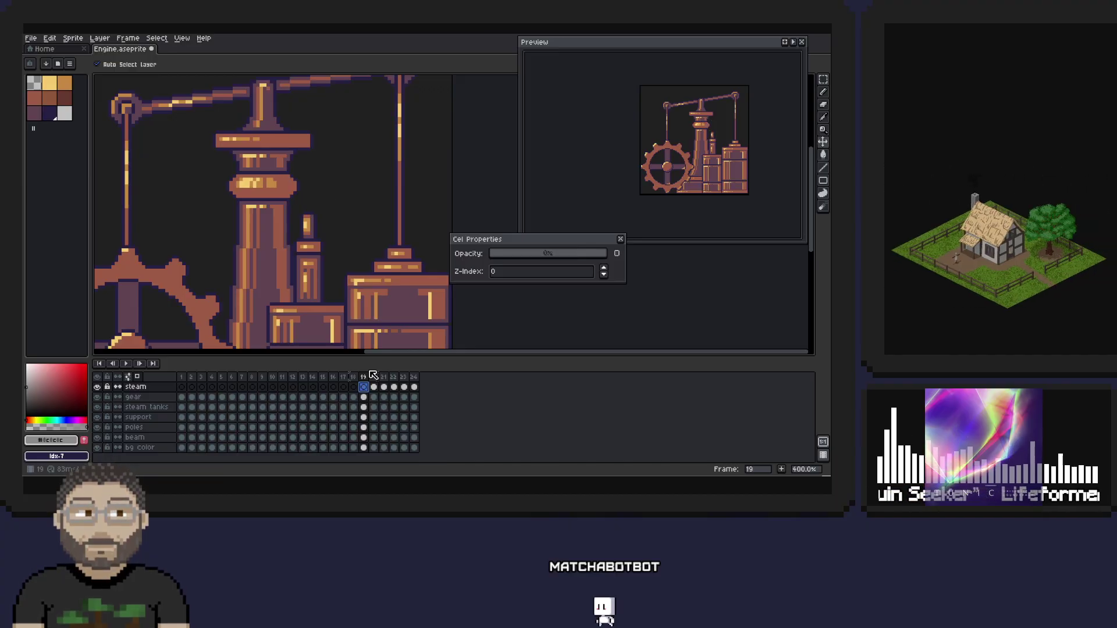
left_click(129, 364)
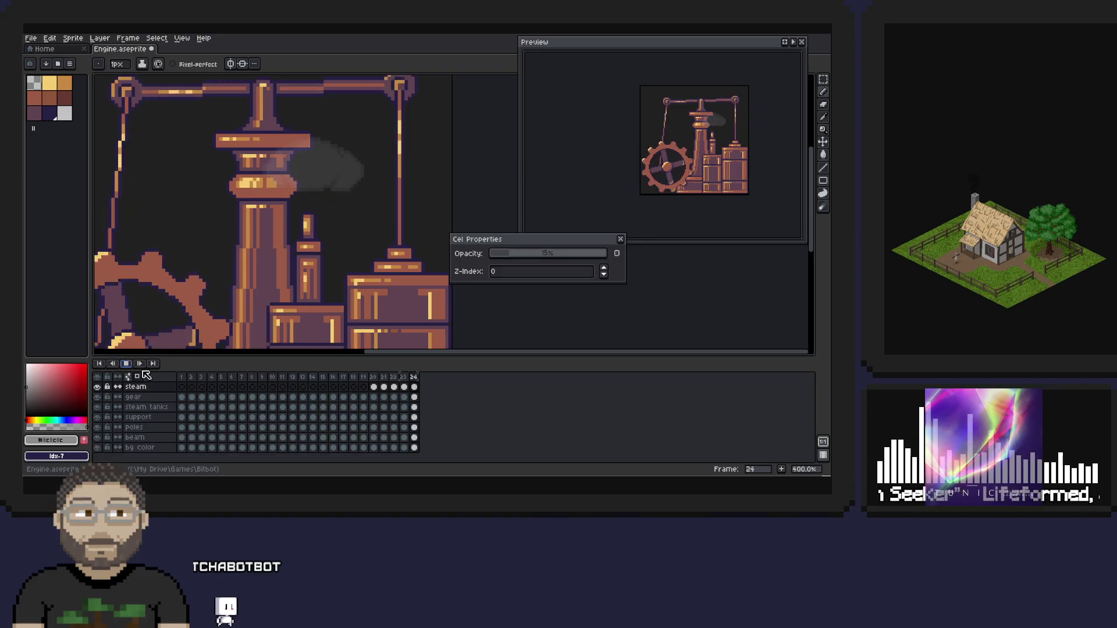
- Copy the steam cels two frames later, wrapping past the end: 24 to 2, 23 to 1, 22 to 24, 21 to 23 and 20 to 22
left_click(415, 388)
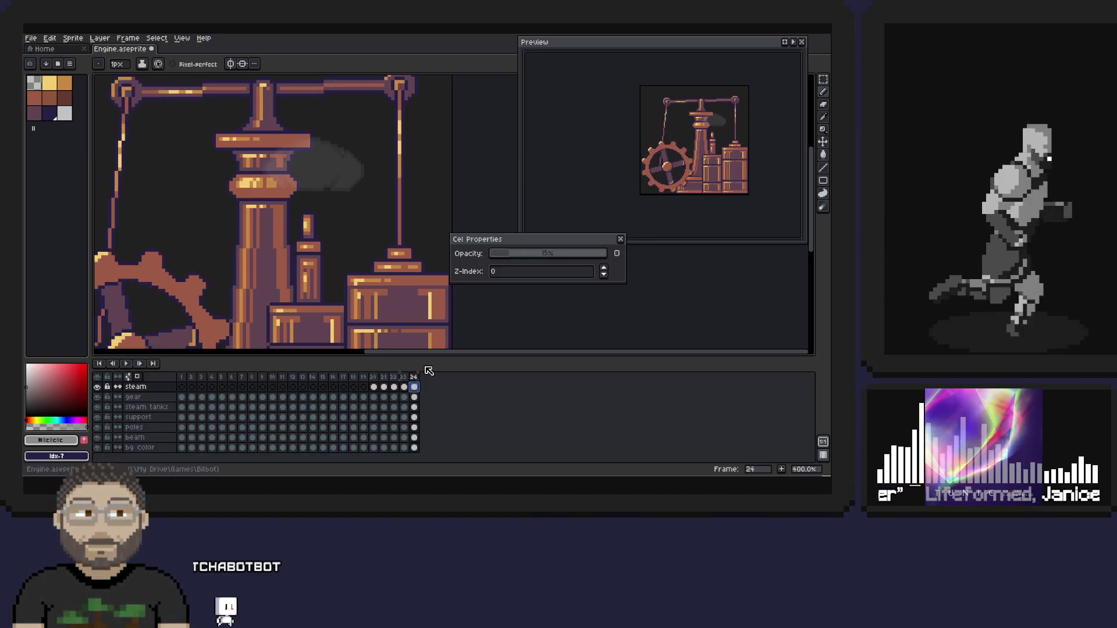
left_click(194, 378)
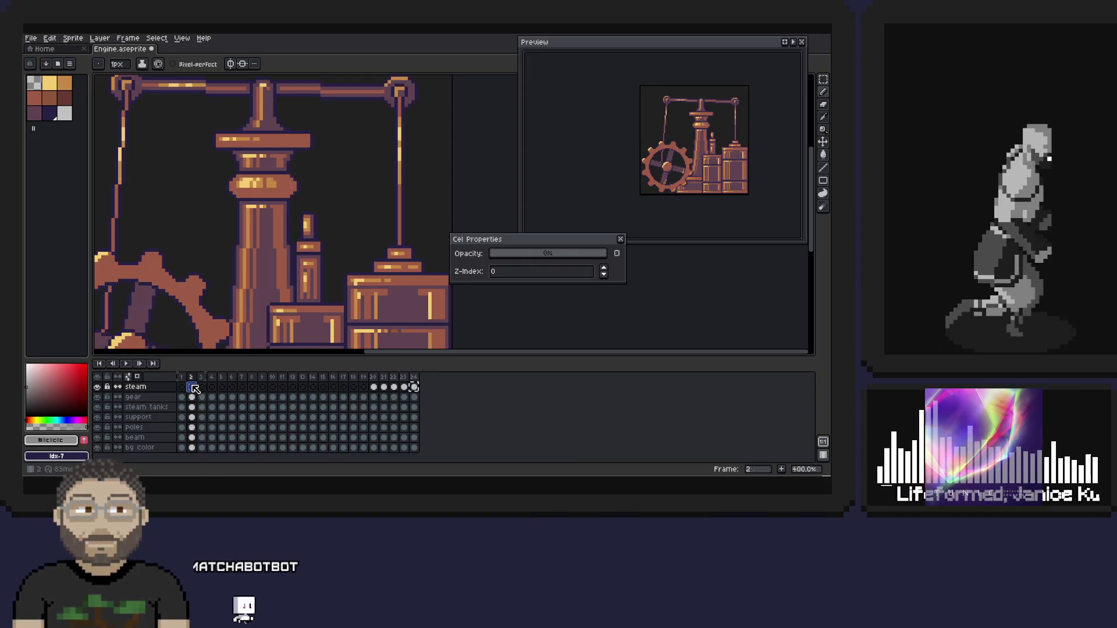
left_click(405, 377)
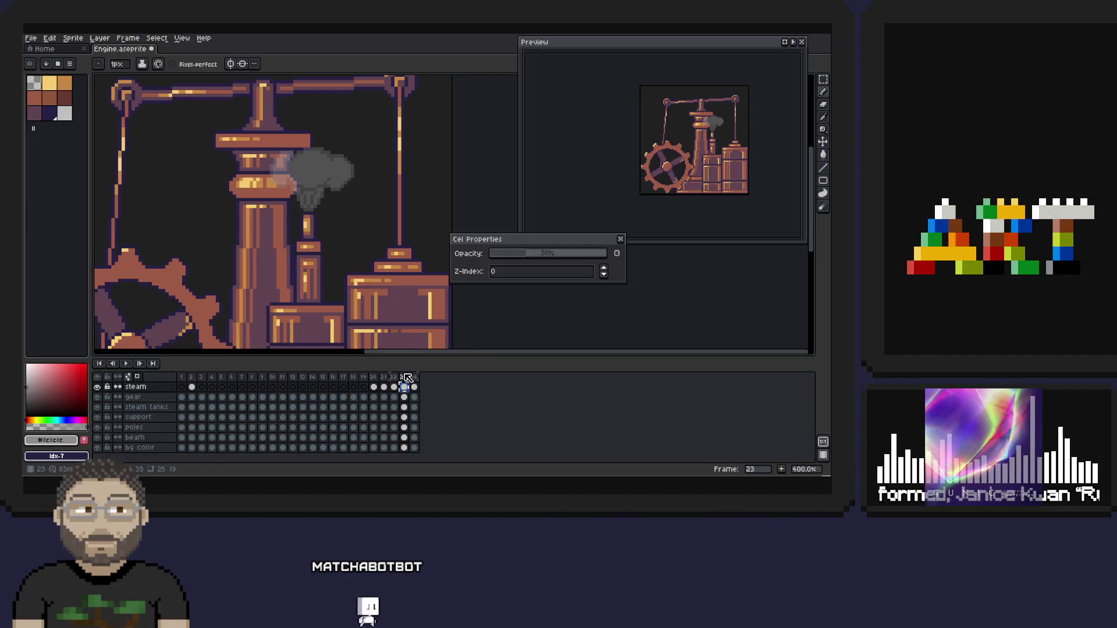
left_click(182, 387)
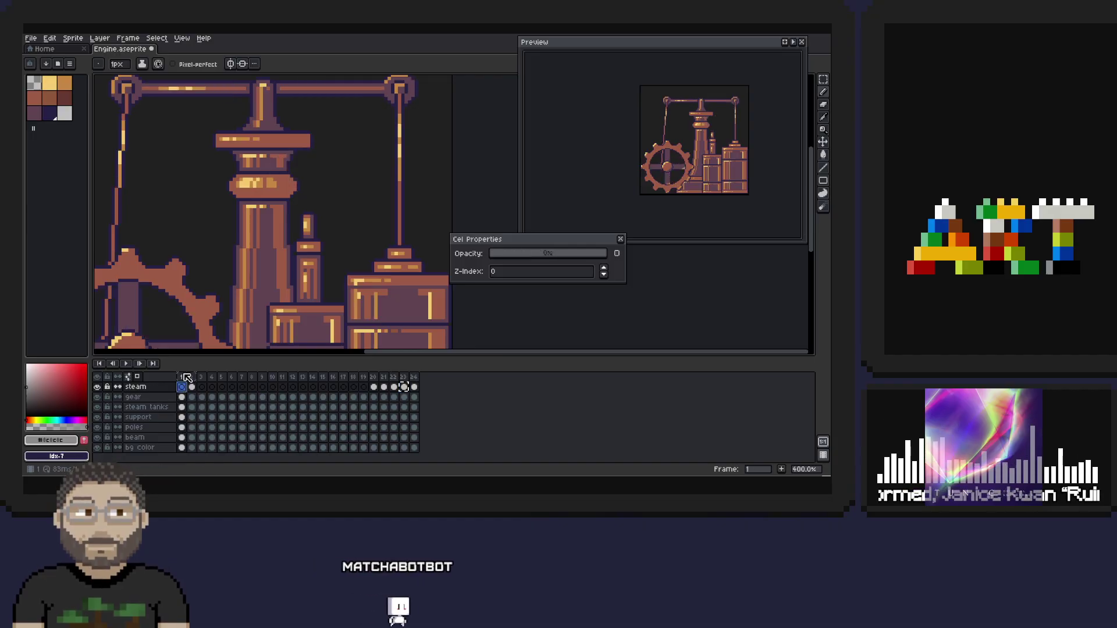
left_click(395, 388)
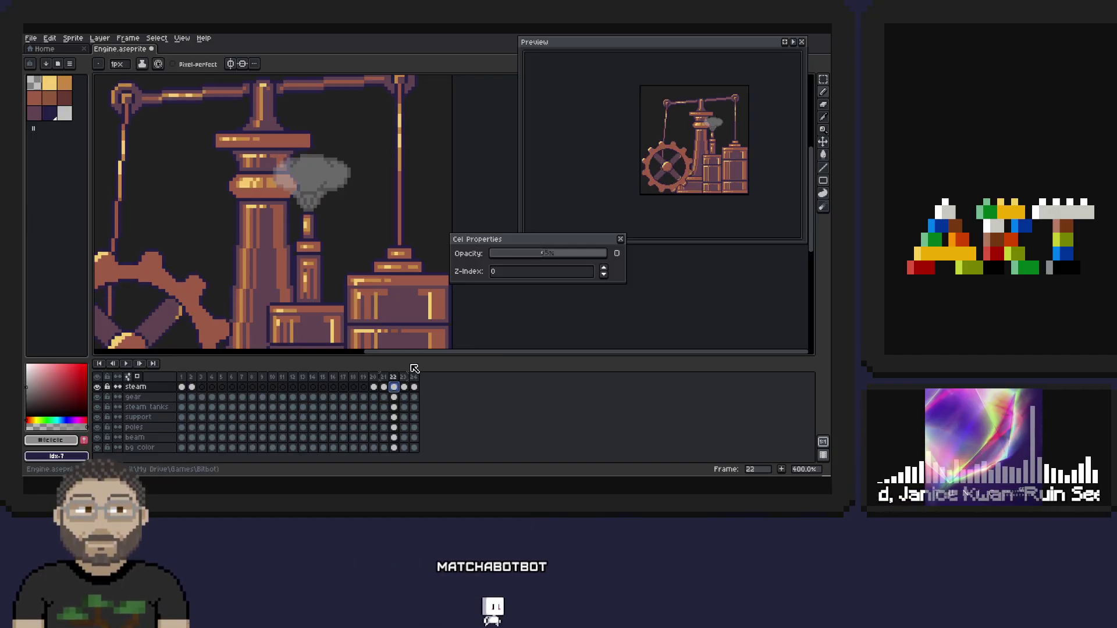
left_click(415, 376)
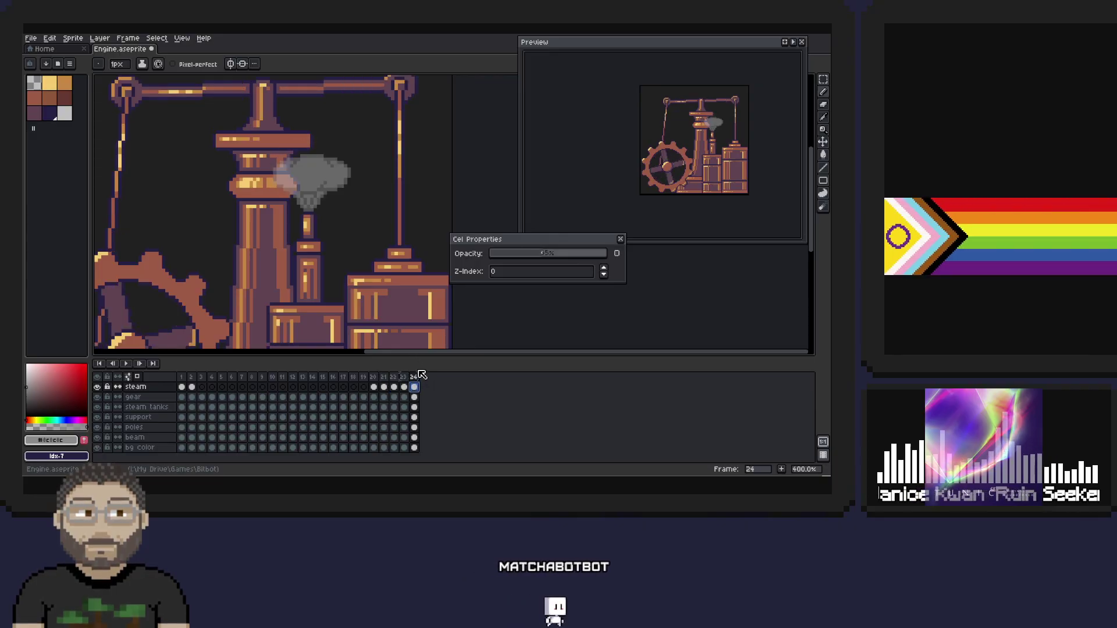
left_click(384, 387)
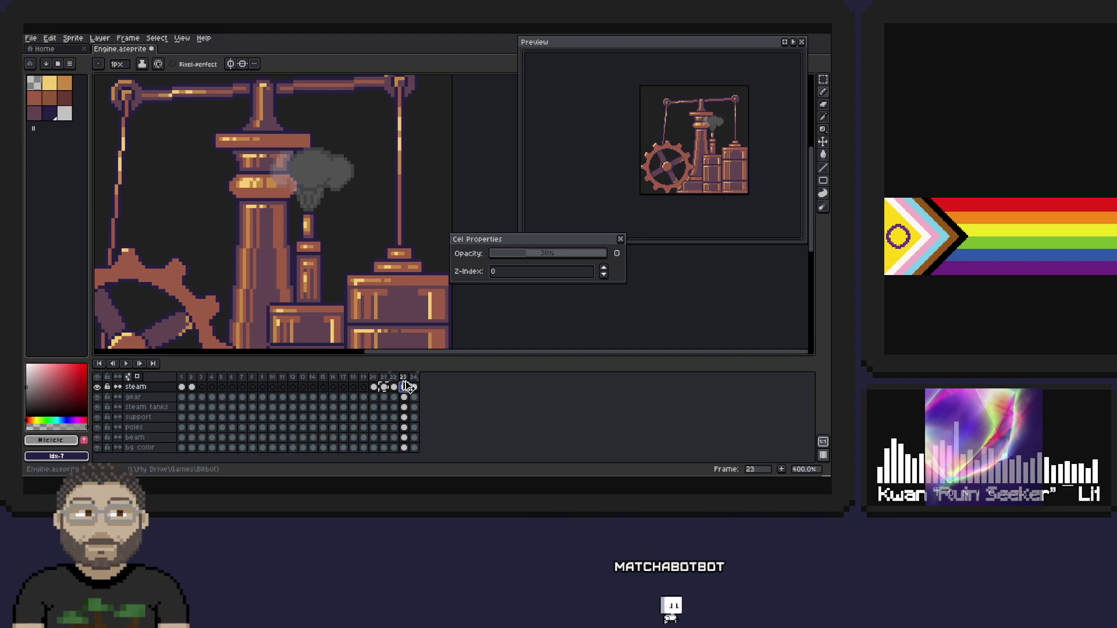
left_click(395, 387)
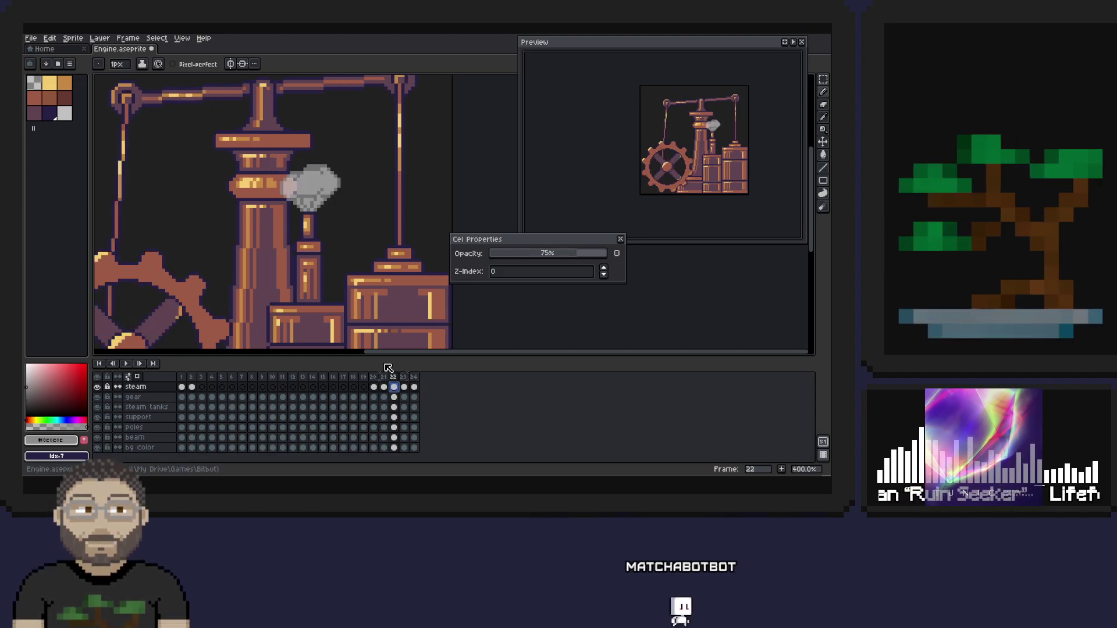
- Delete the leftover steam cels on frames 20 and 21 and play back the retimed animation
left_click(373, 387)
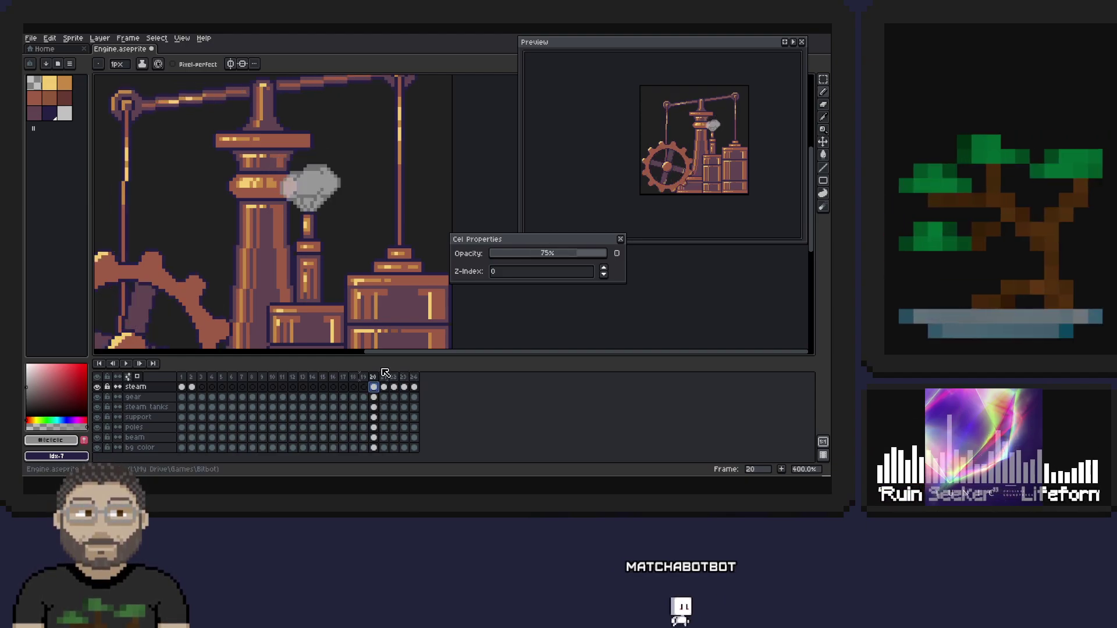
key("Delete")
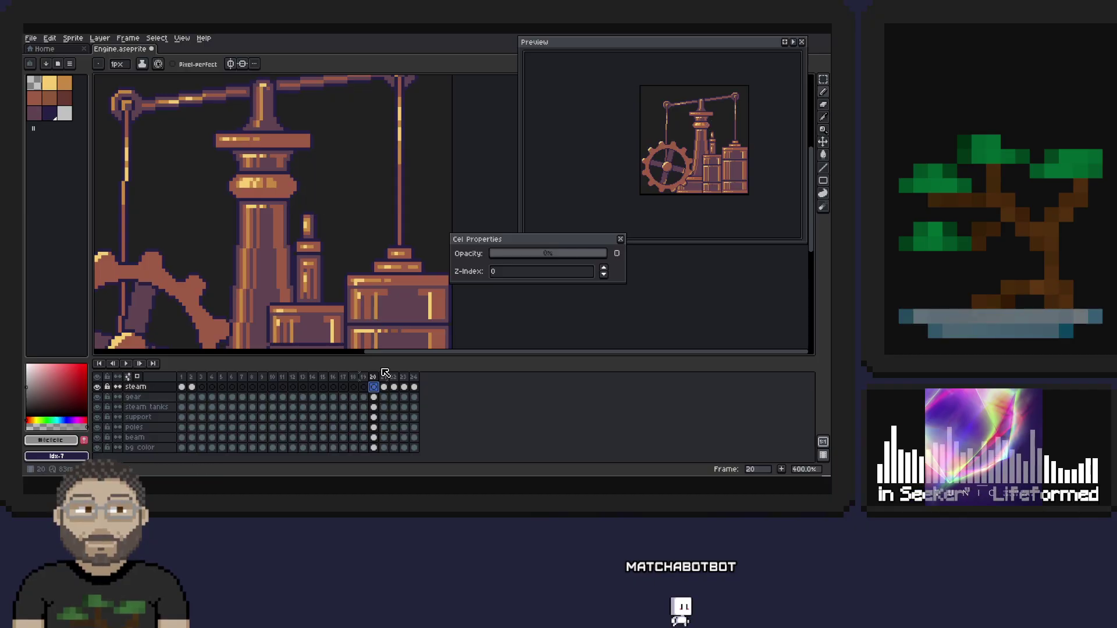
left_click(384, 386)
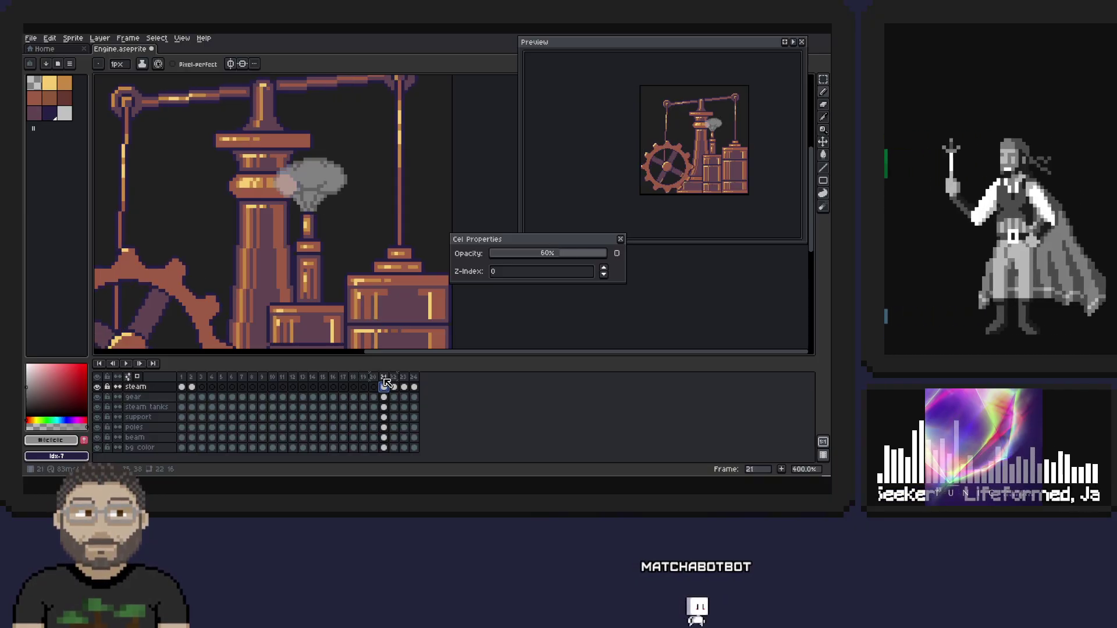
key("Delete")
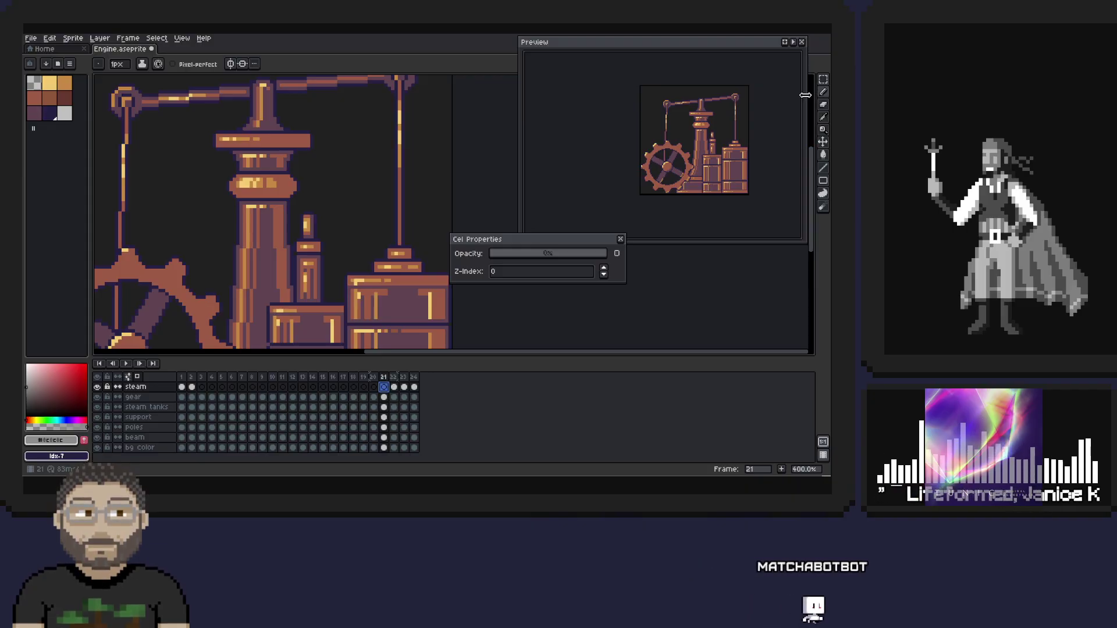
left_click(126, 363)
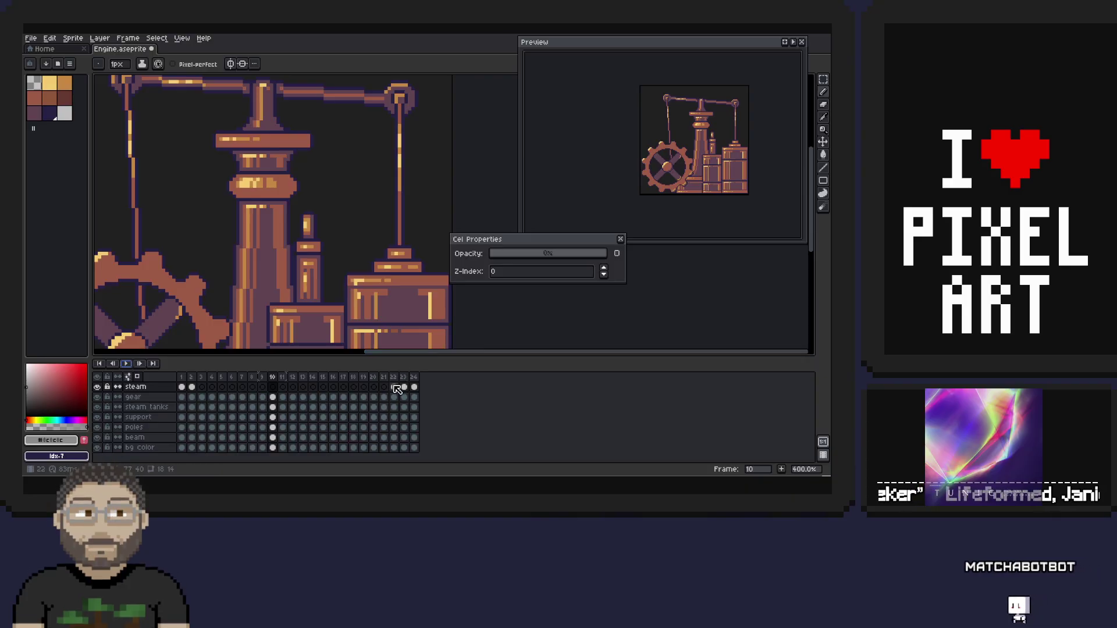
- Copy the steam cels three frames later so the puff fills frames 1 to 5, starting with the 75% opacity cel on frame 1
left_click(192, 387)
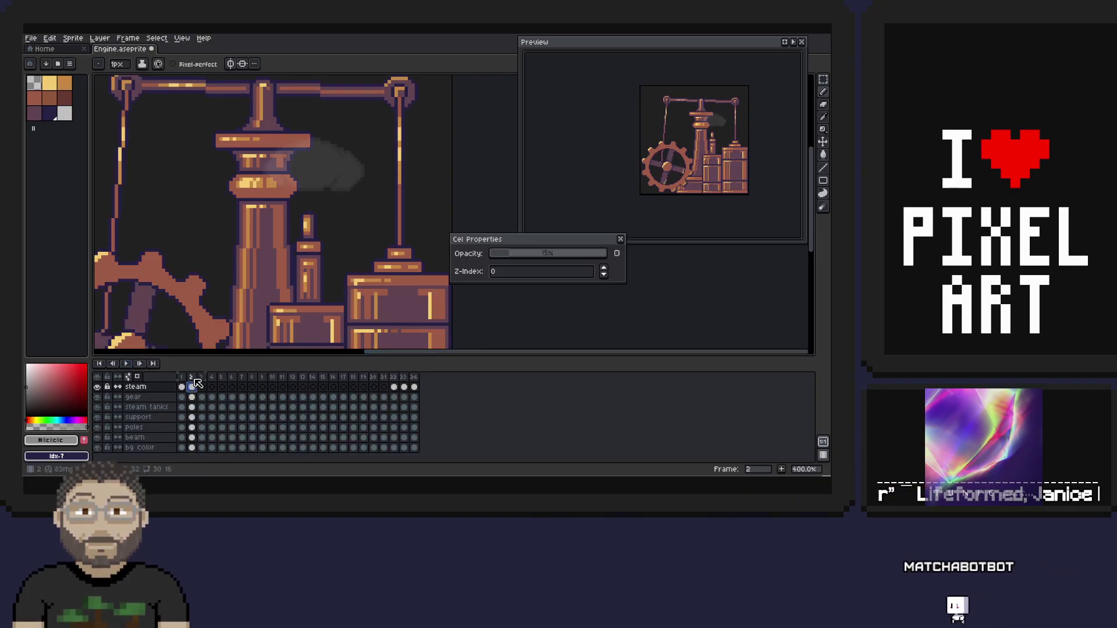
left_click(221, 387)
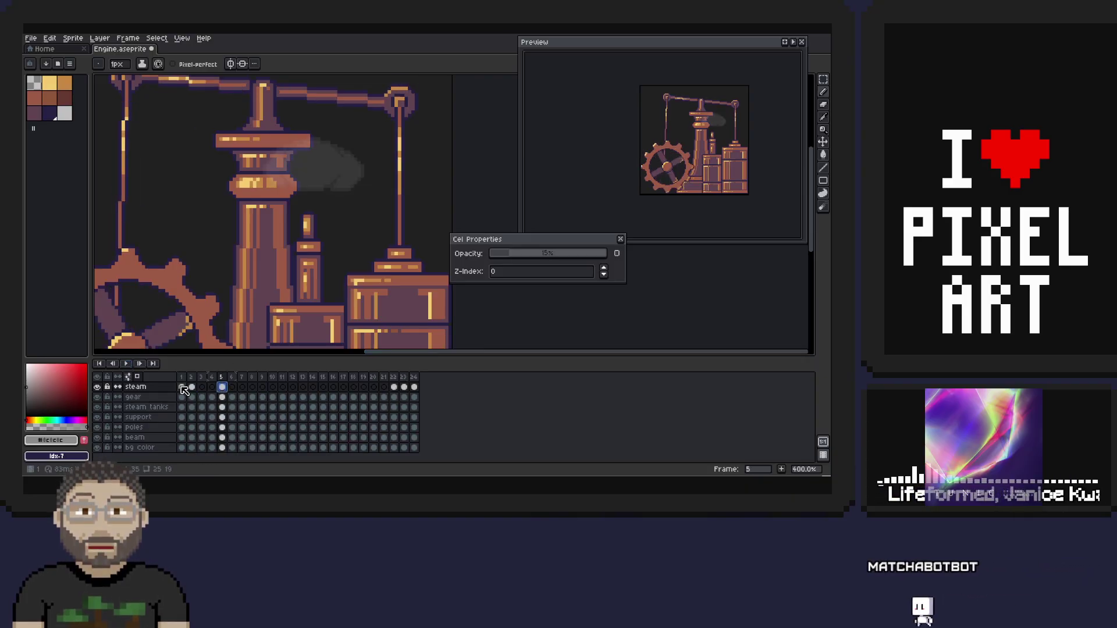
left_click(211, 377)
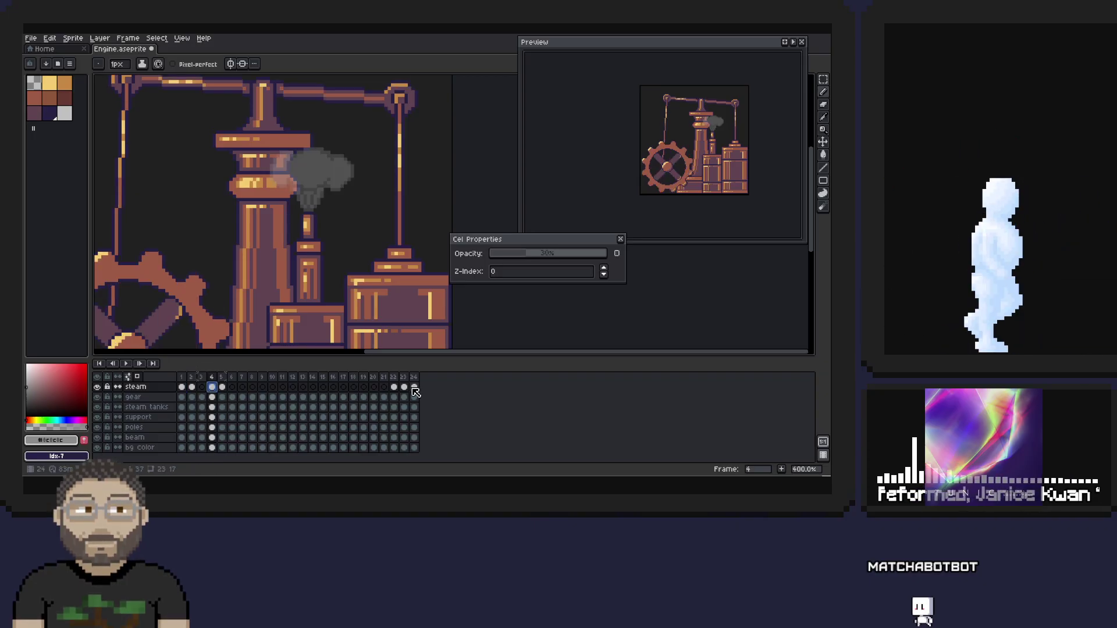
key("Left")
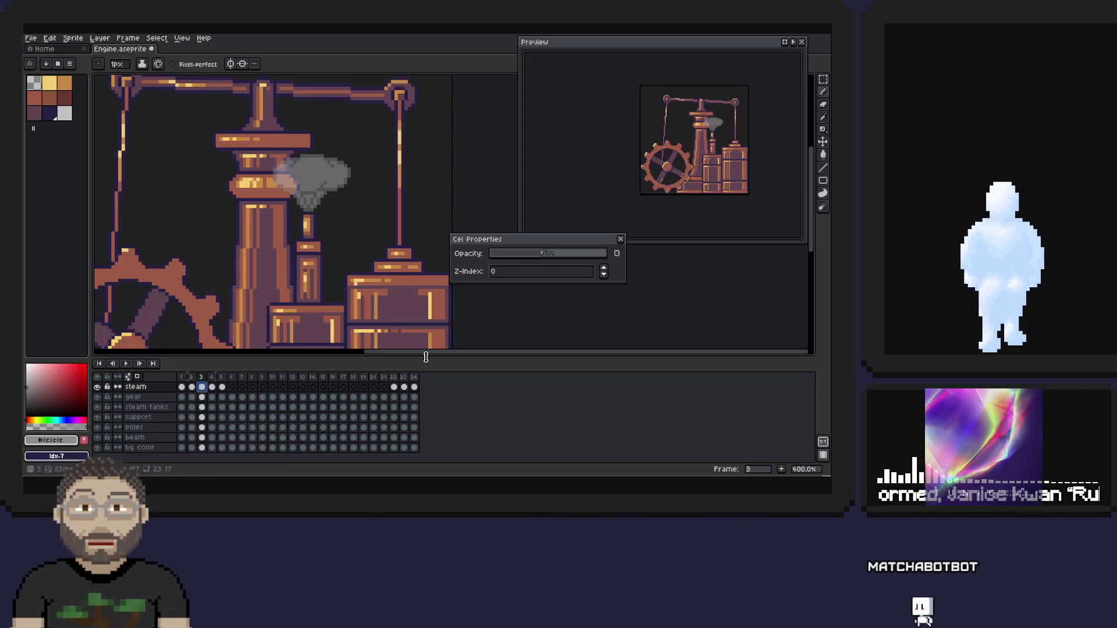
left_click(181, 377)
left_click(192, 377)
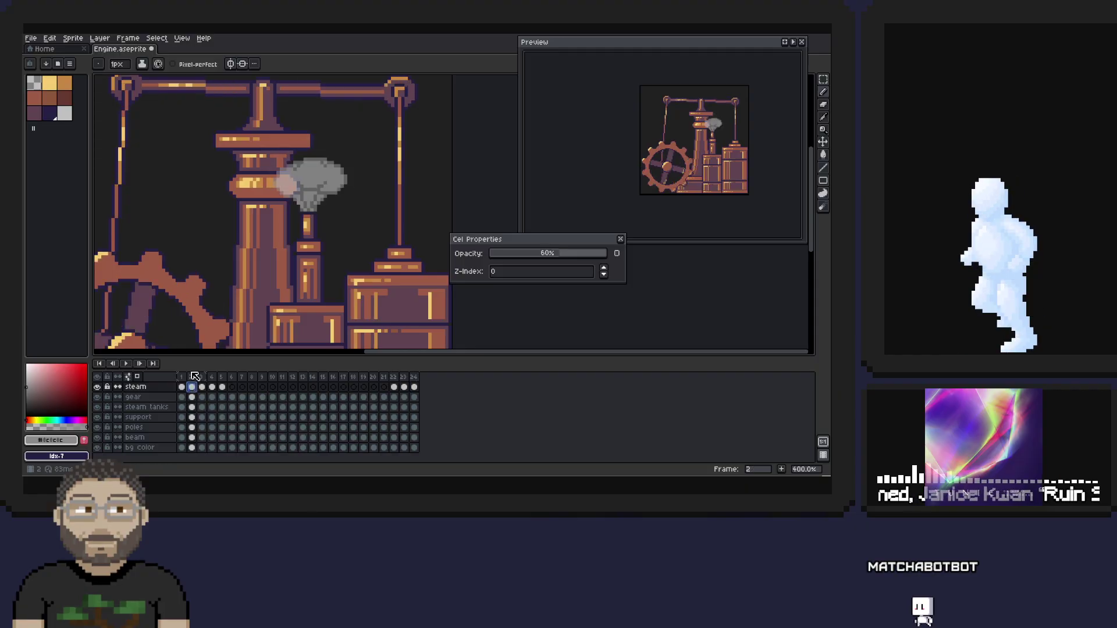
left_click(184, 377)
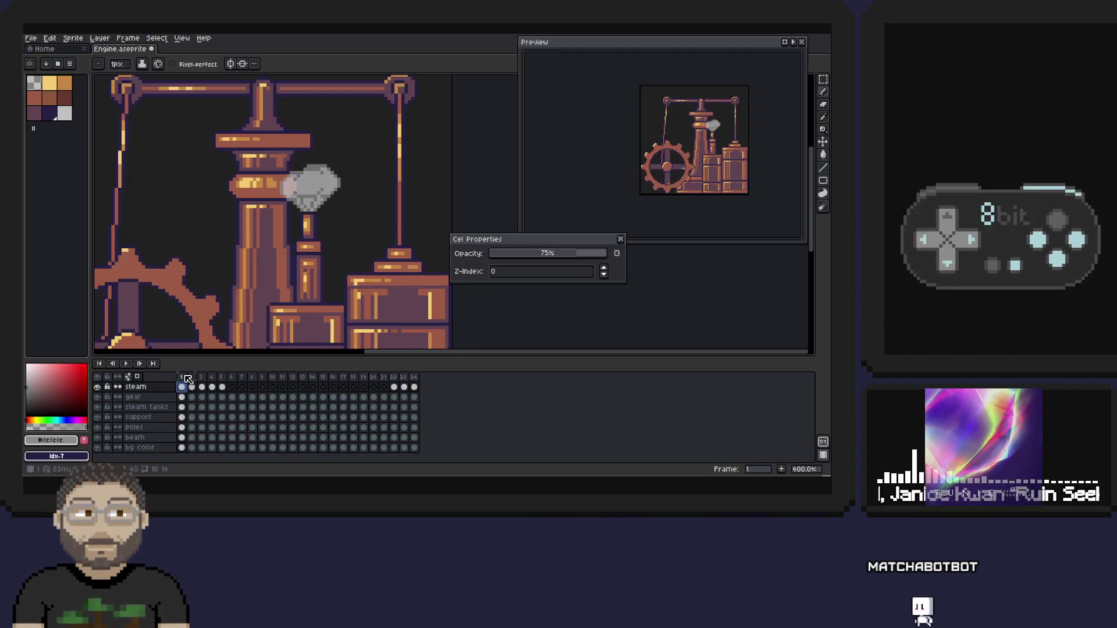
- Delete the leftover steam cels on frames 22, 23 and 24 and play back the animation
left_click(395, 387)
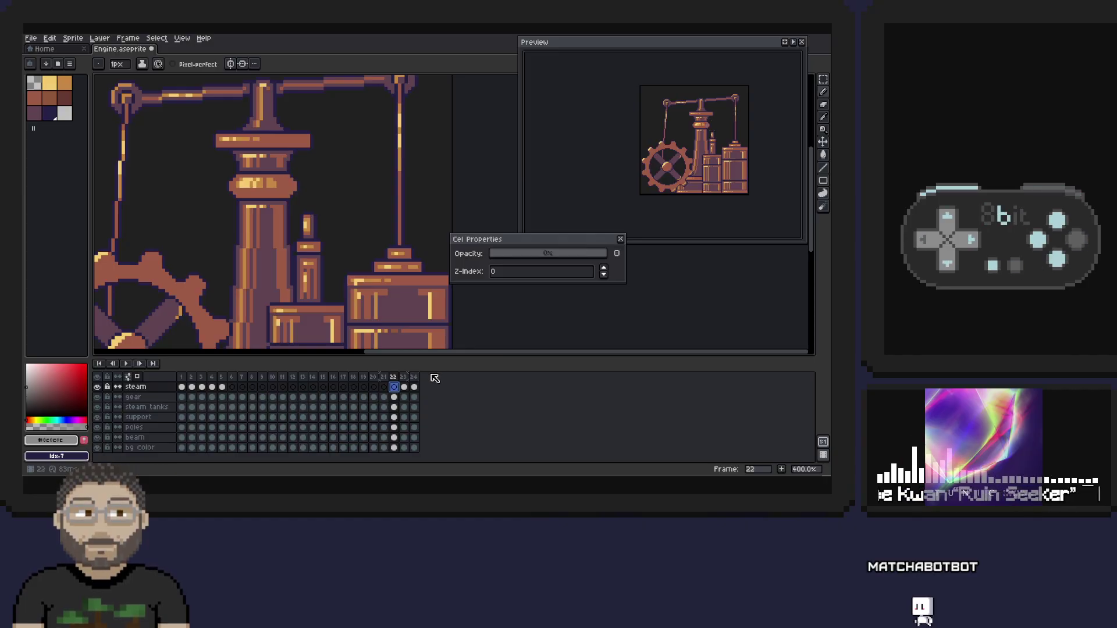
left_click(405, 387)
left_click(414, 387)
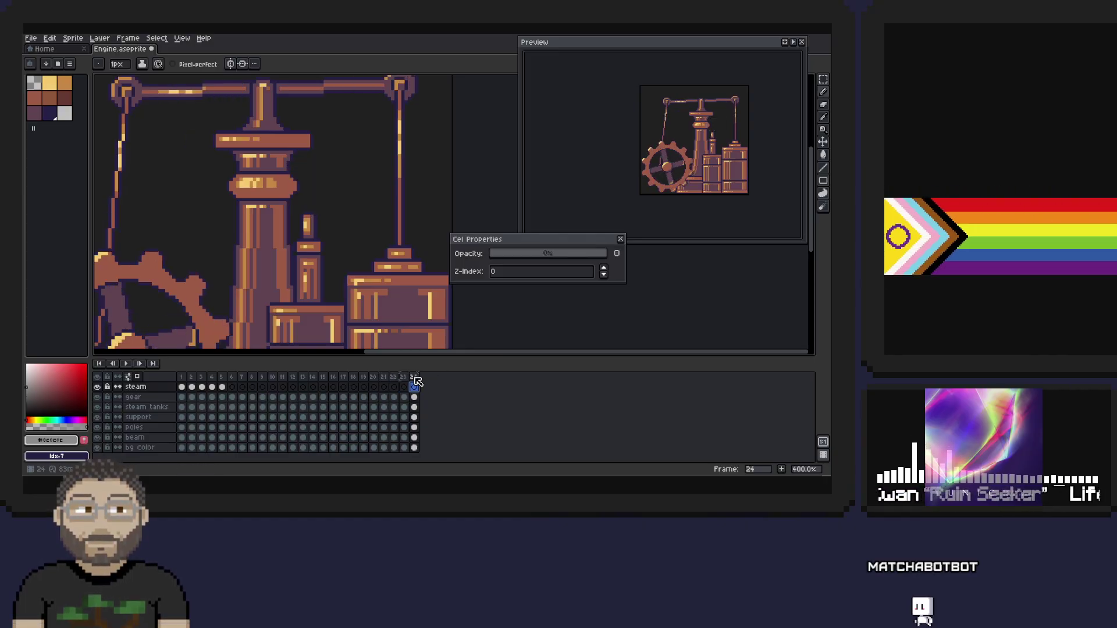
left_click(129, 363)
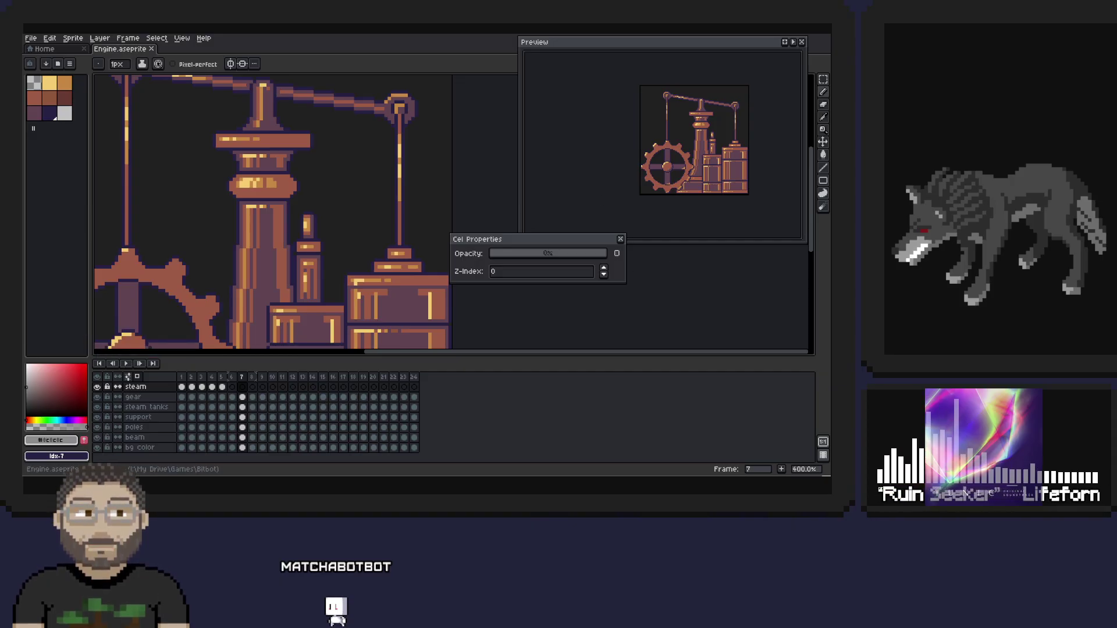
left_click(30, 38)
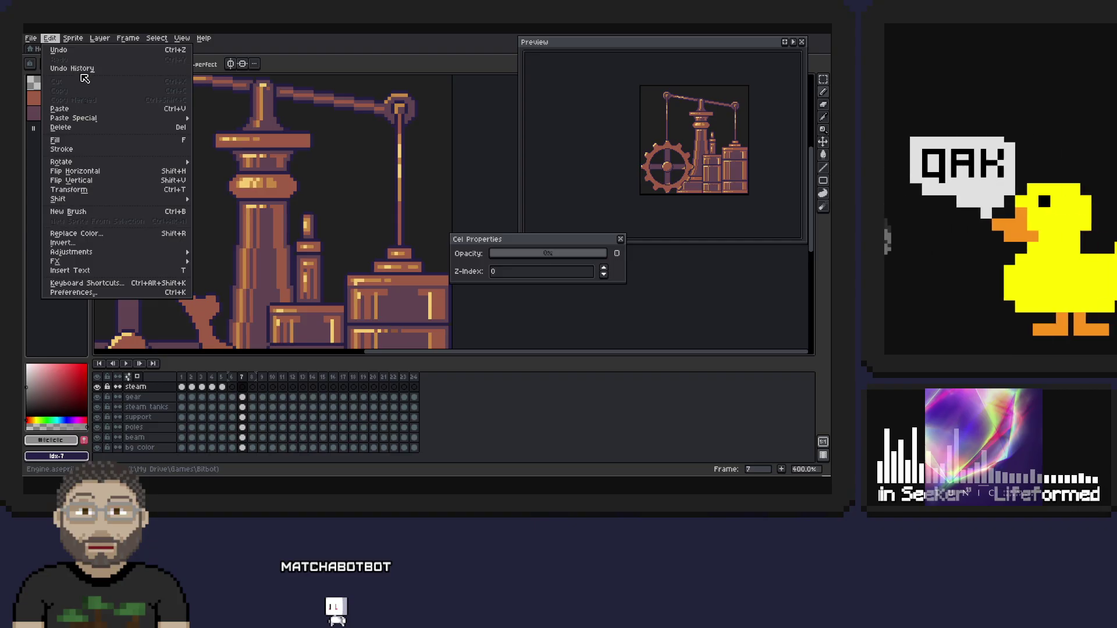
mouse_move(47, 39)
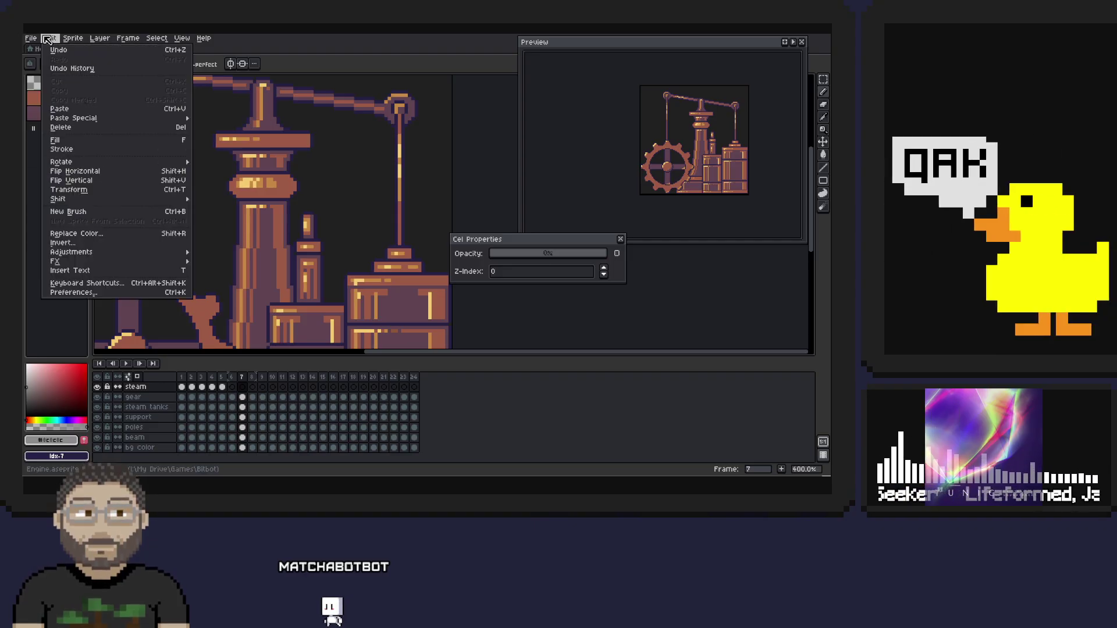
mouse_move(71, 126)
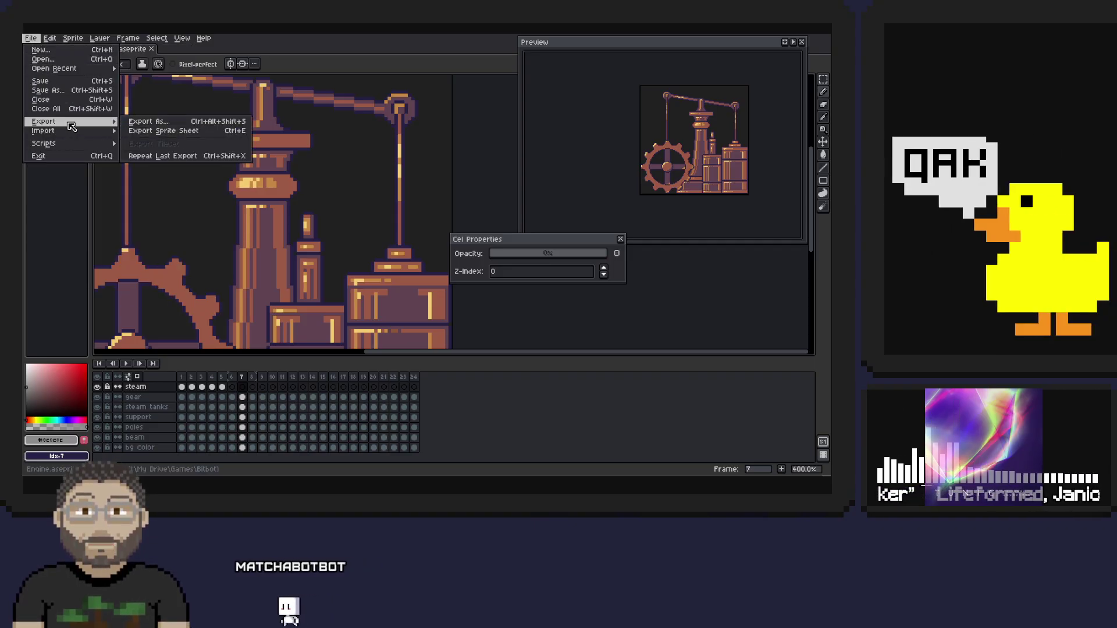
left_click(129, 132)
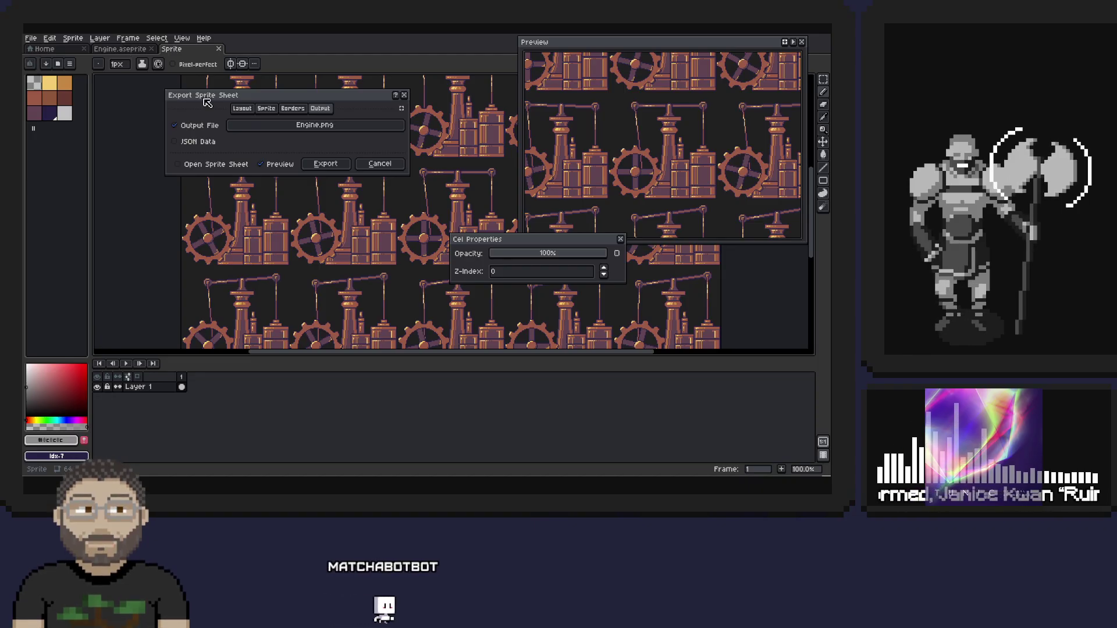
left_click(379, 164)
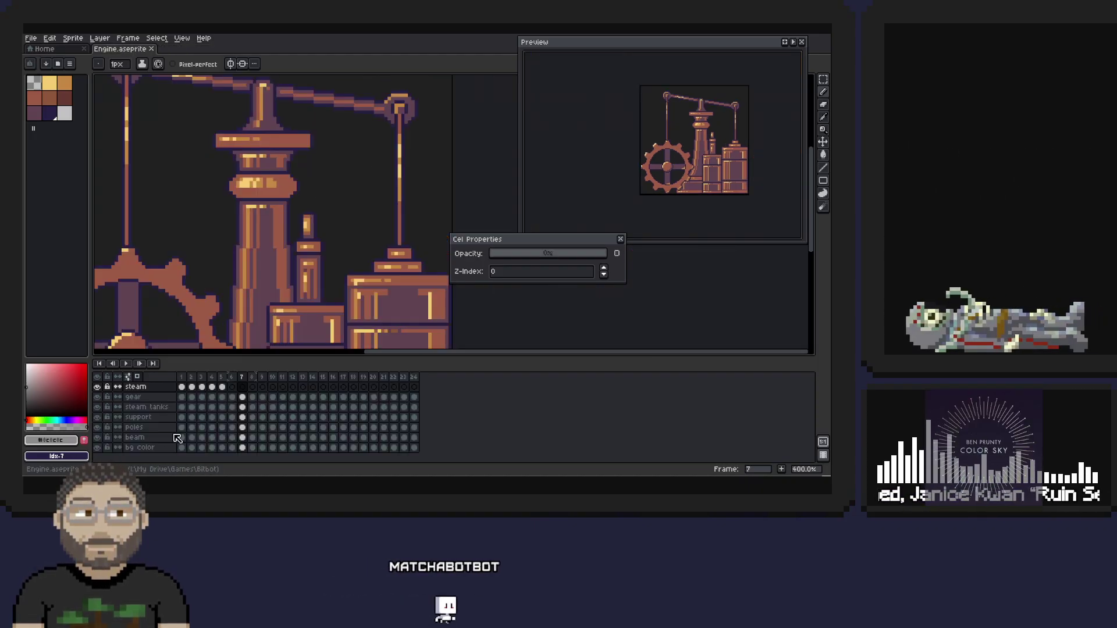
- Hide the bg color layer and export the animation as a packed sprite sheet to Engine.png
left_click(97, 448)
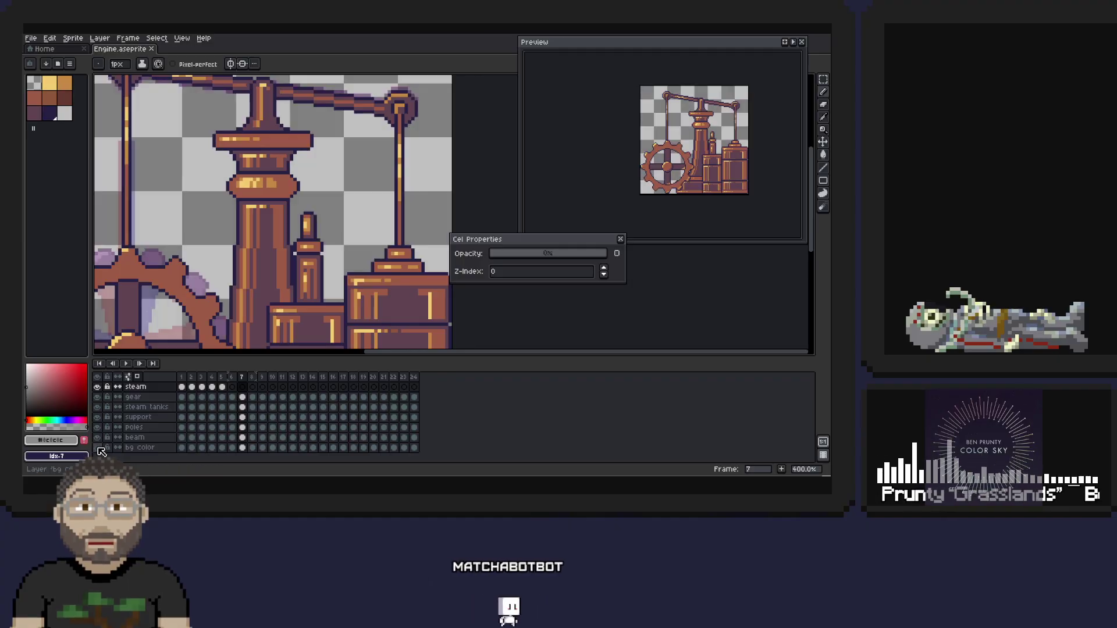
left_click(32, 39)
mouse_move(52, 122)
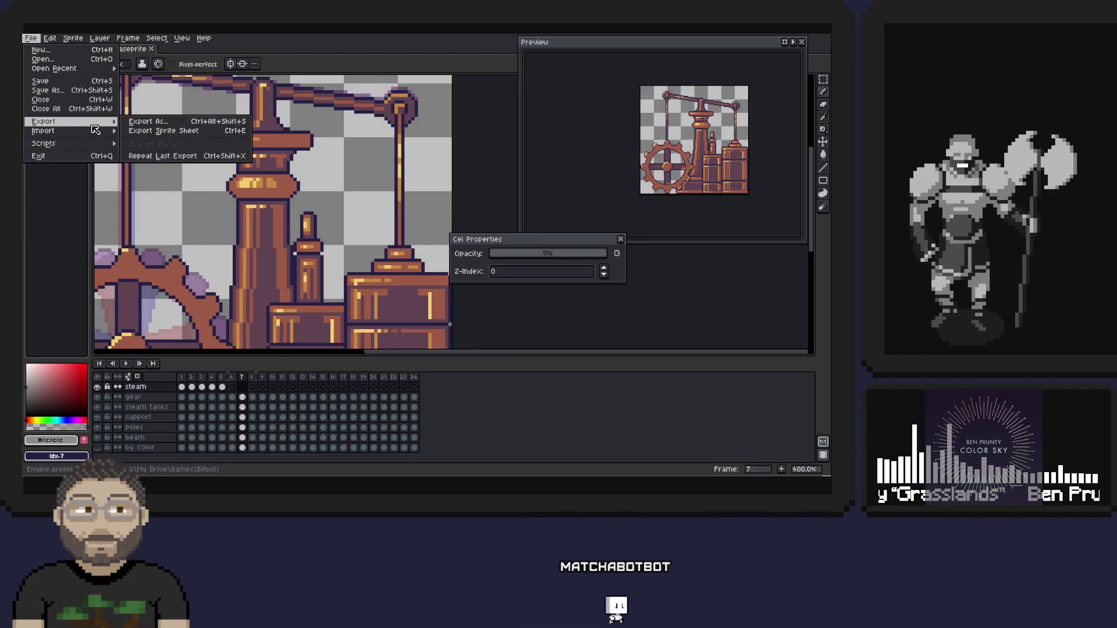
left_click(142, 131)
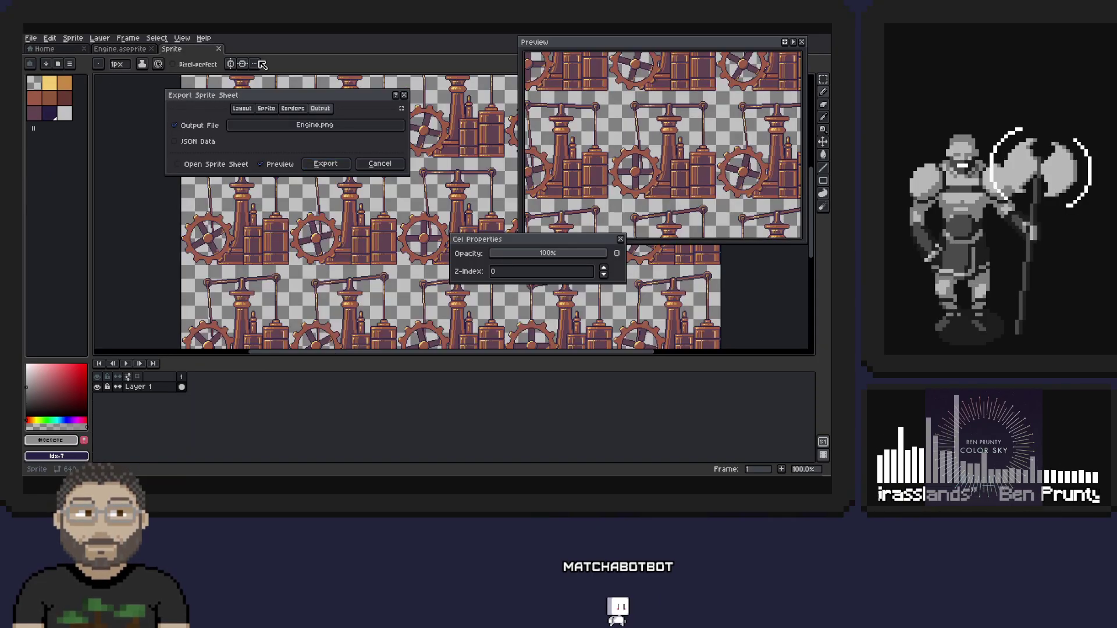
left_click(247, 111)
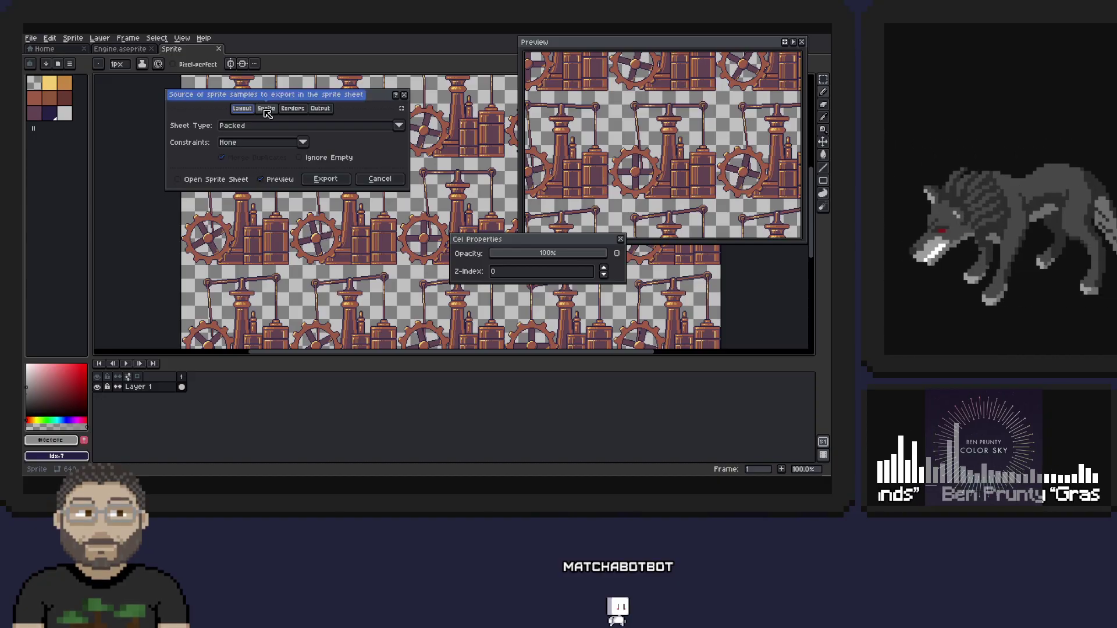
scroll(320, 200, "down", 2)
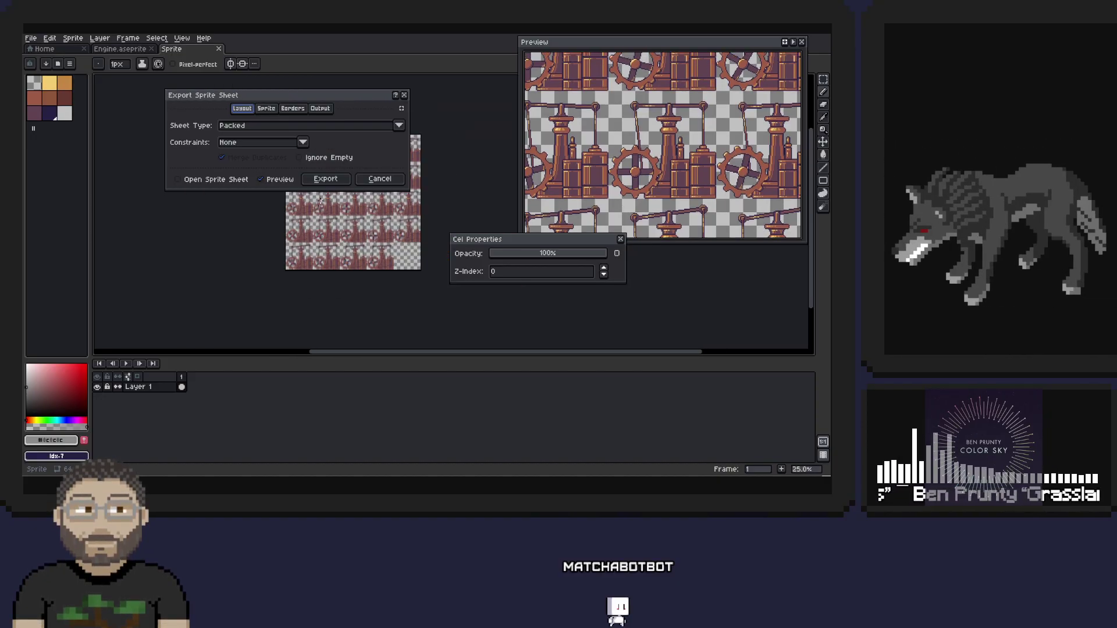
left_click_drag(361, 106, 332, 176)
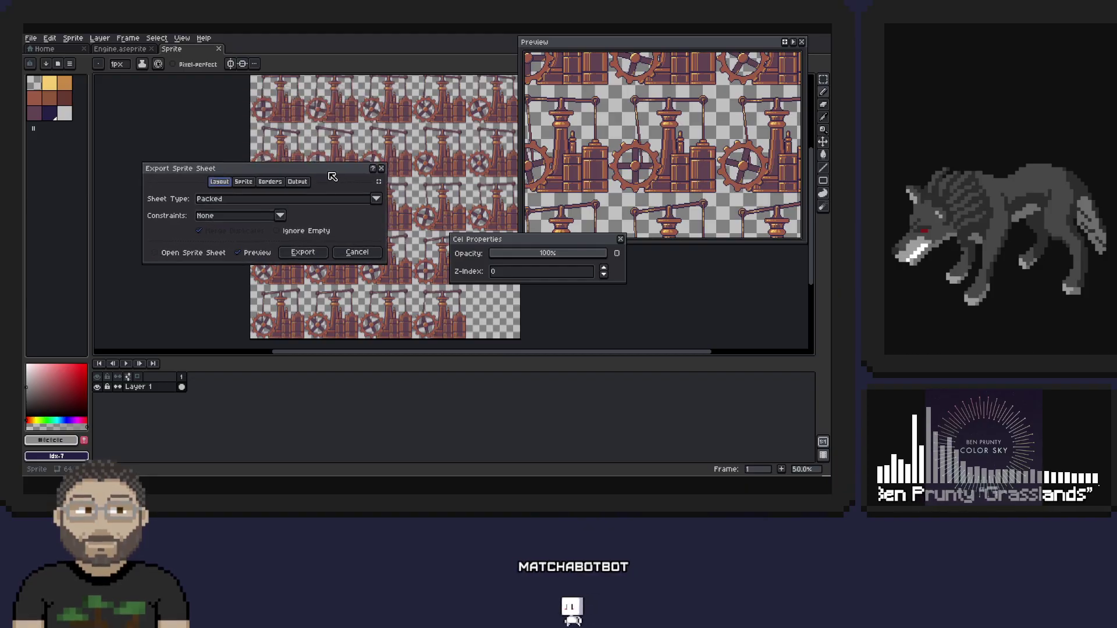
left_click(303, 253)
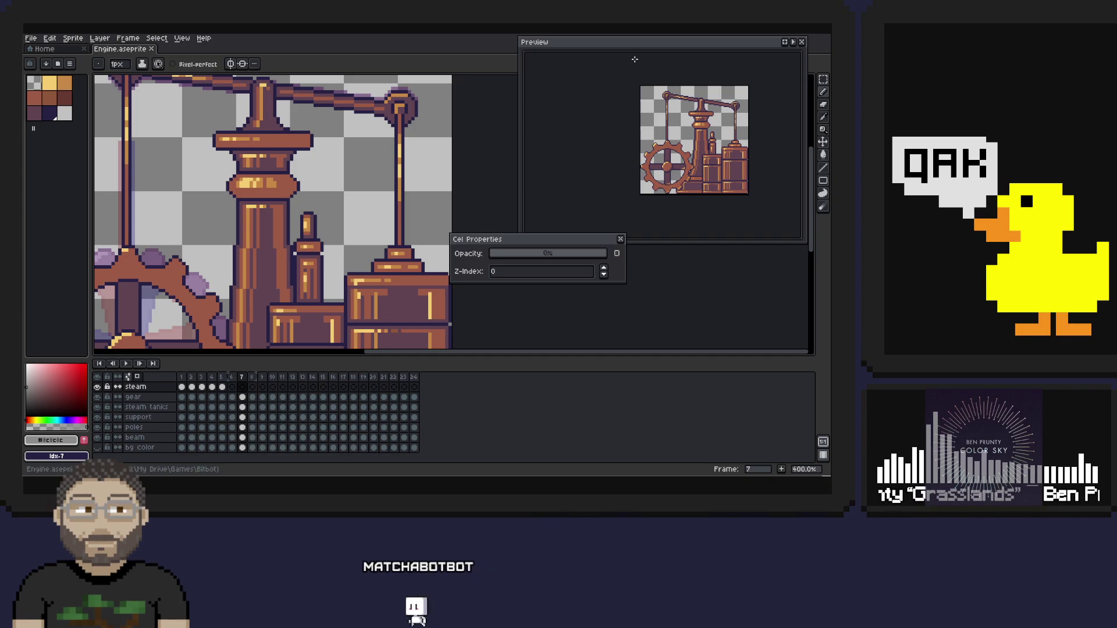
- Switch to Godot, run the game, roll the ball character over to the steam engine to check its animation, and stop the game
key("alt+Tab")
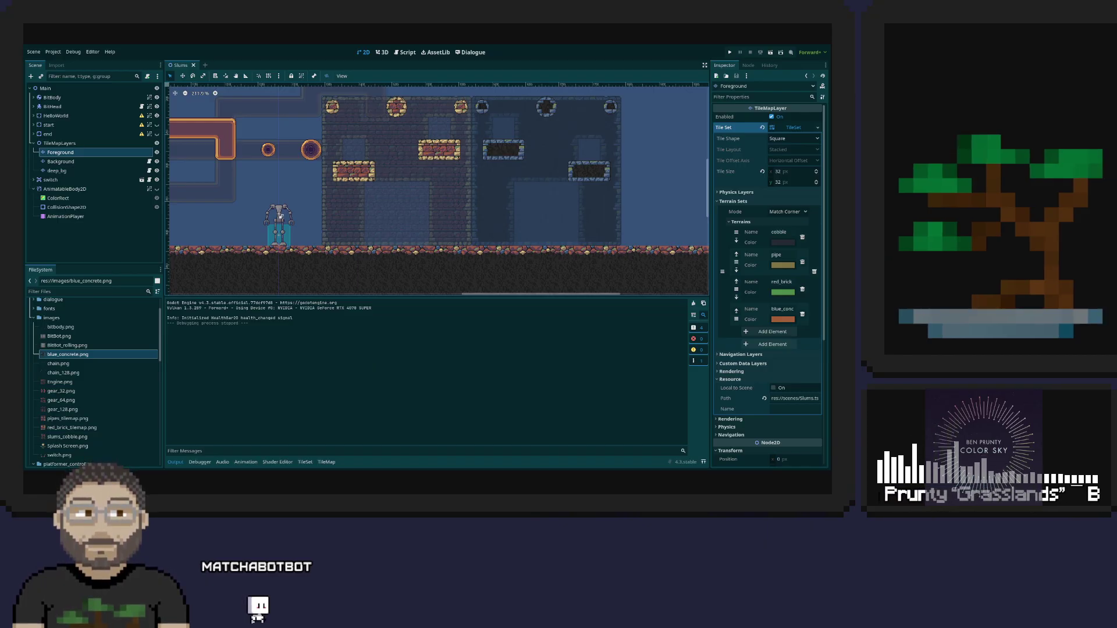
scroll(93, 381, "down", 3)
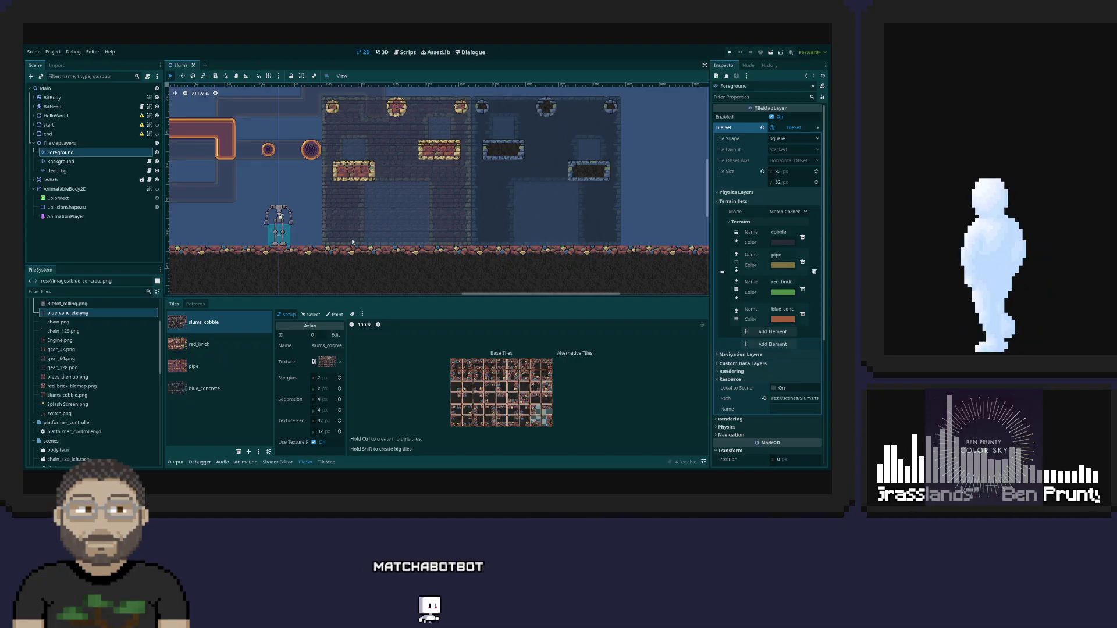
left_click(731, 53)
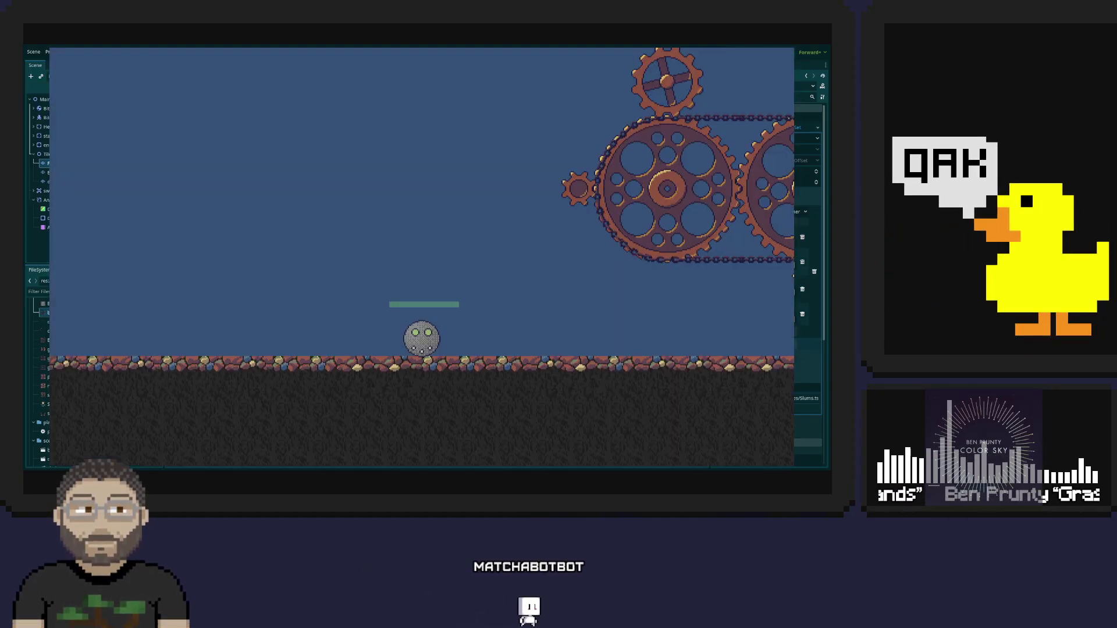
key("Right")
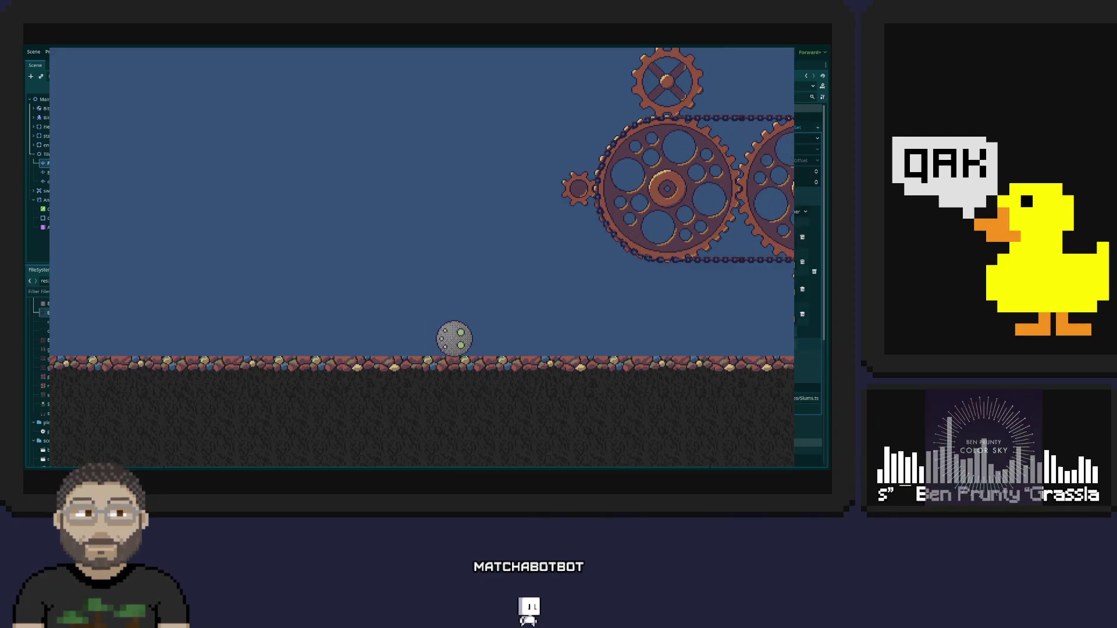
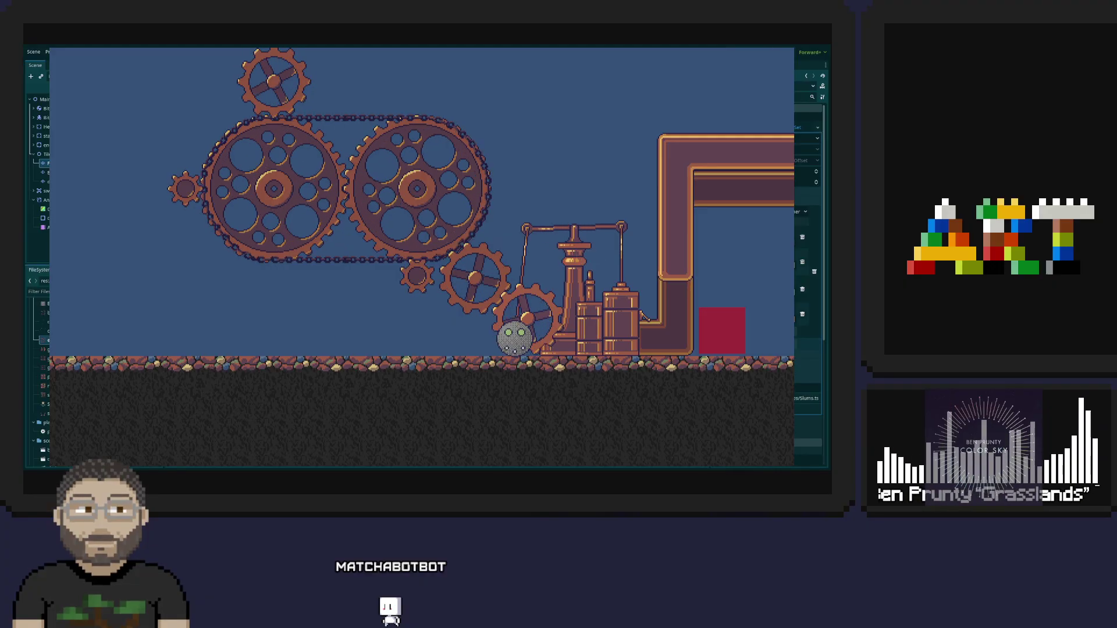
key("F8")
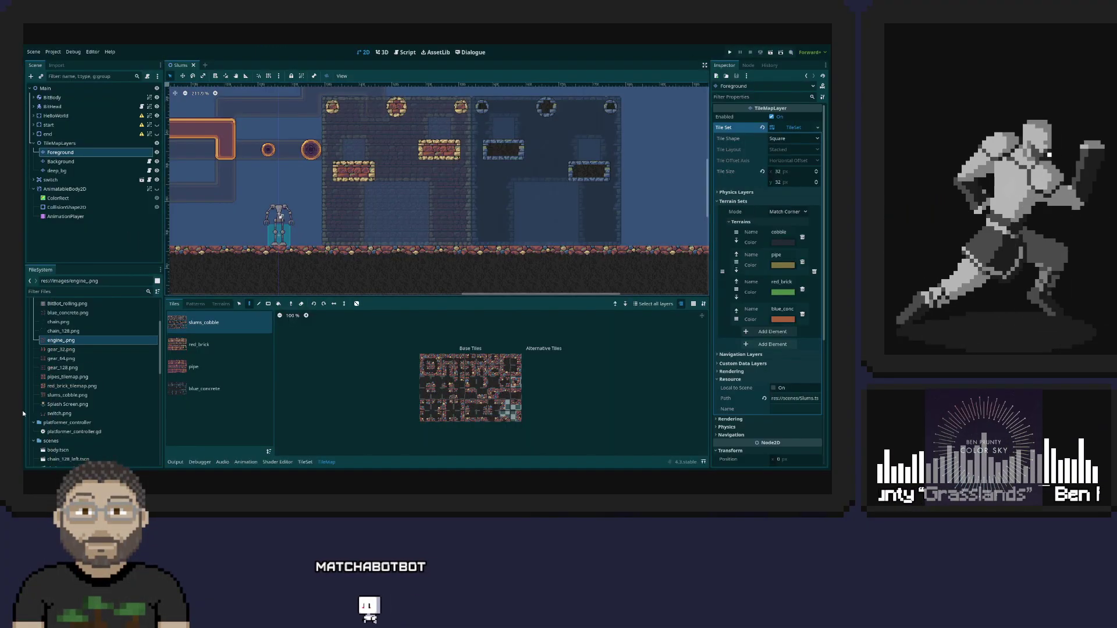
- Rename the engine image file in the images folder as engine_right.png
left_click(65, 342)
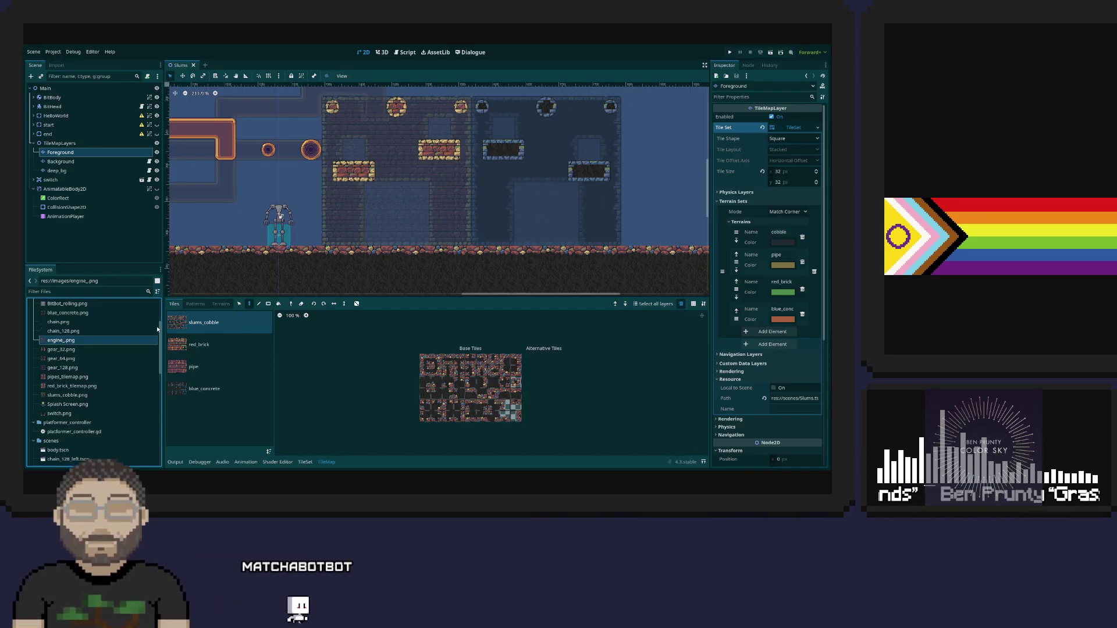
type("right")
key("Return")
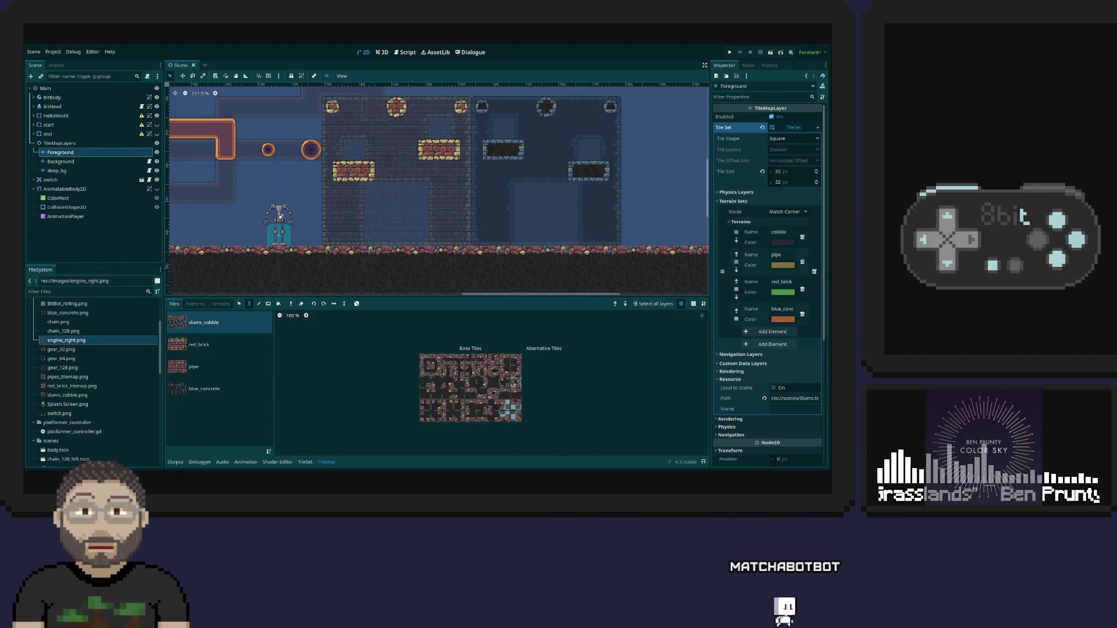
- Switch back to Aseprite and rename the steam layer as steam_right
key("alt+Tab")
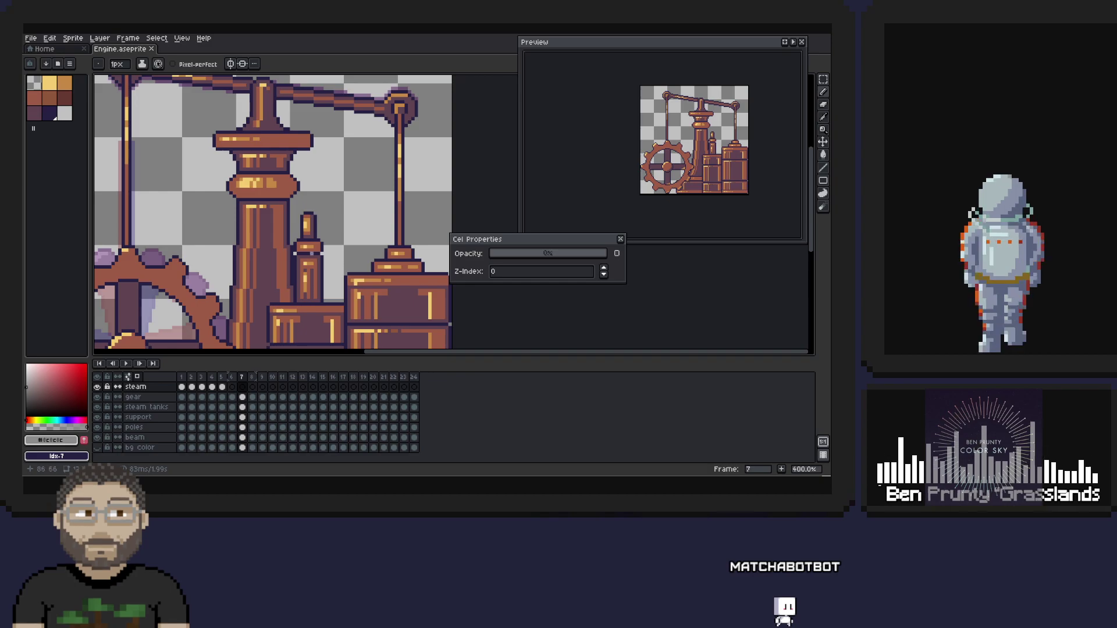
double_click(149, 387)
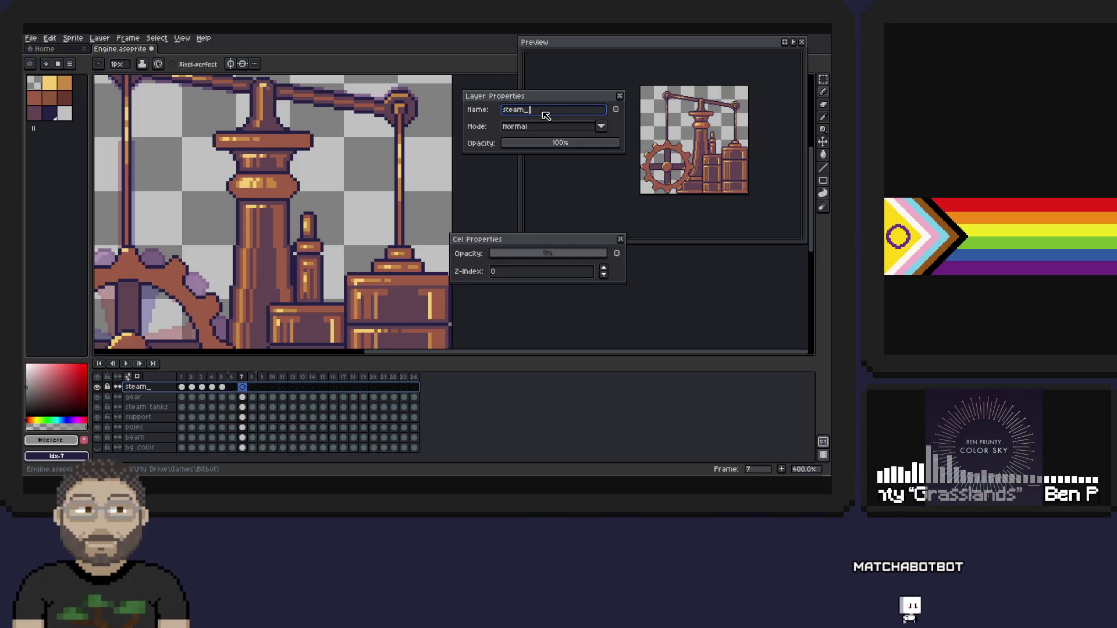
key("Return")
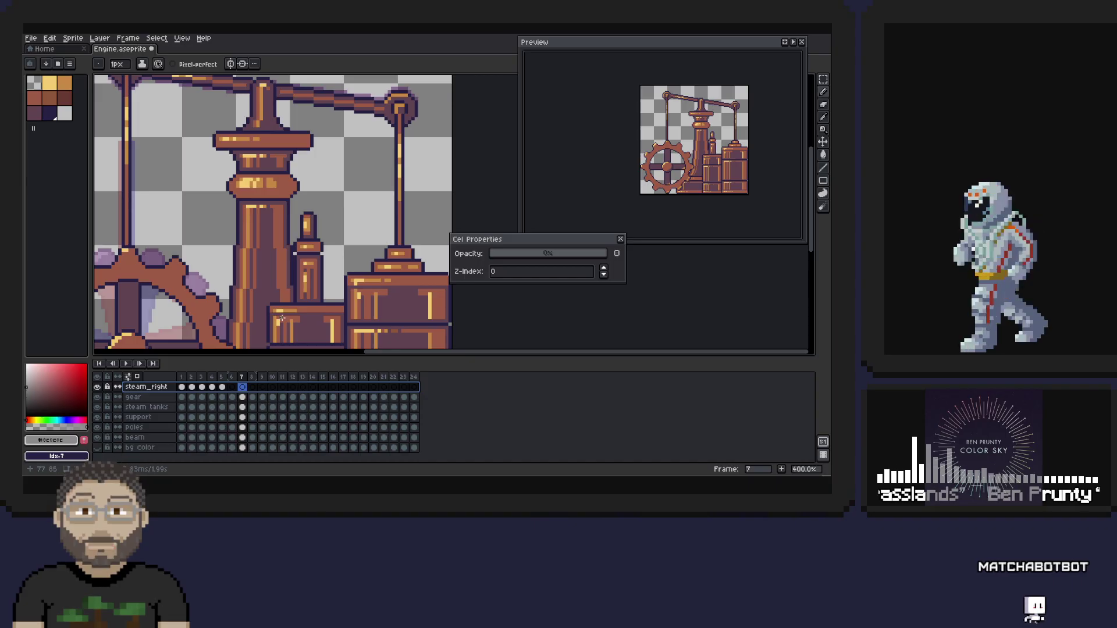
- Duplicate the steam_right layer and rename the copy as steam_left
right_click(144, 388)
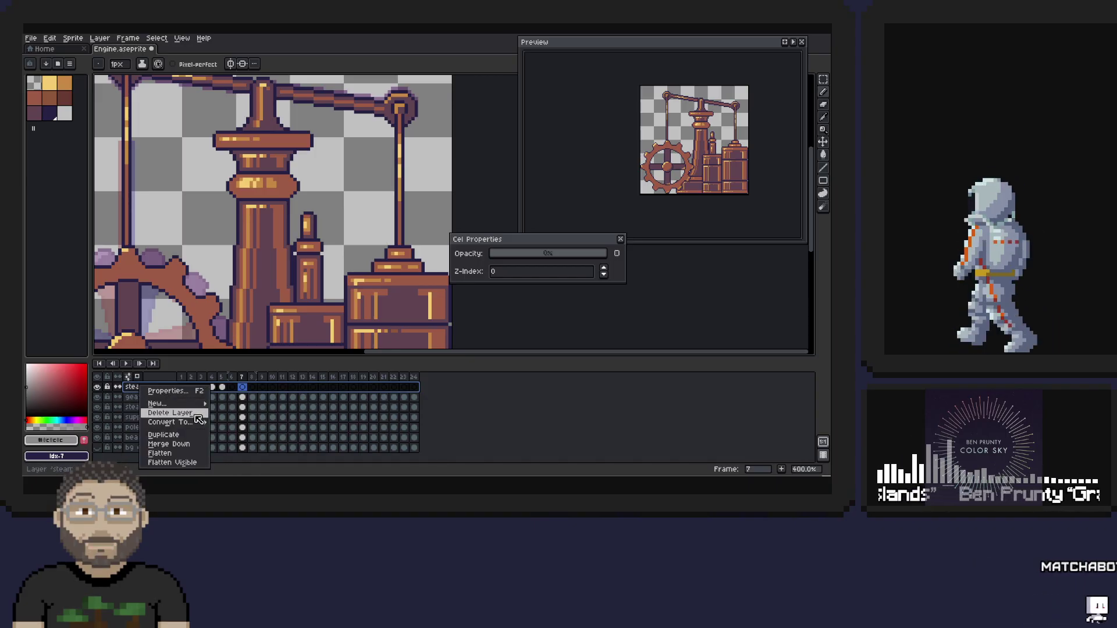
left_click(195, 435)
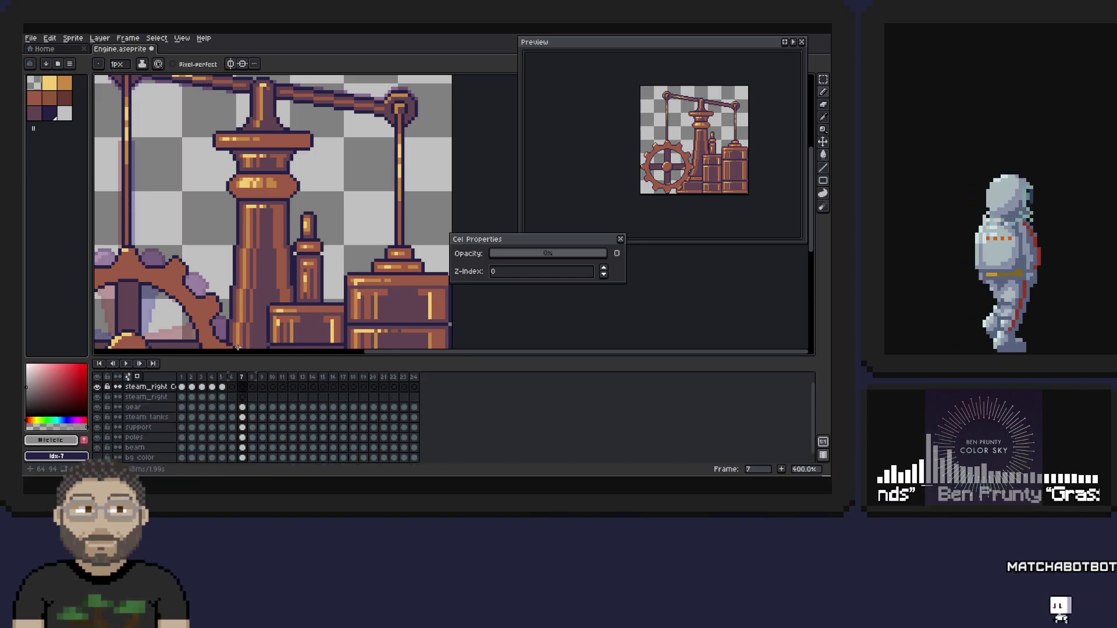
double_click(155, 389)
left_click(538, 109)
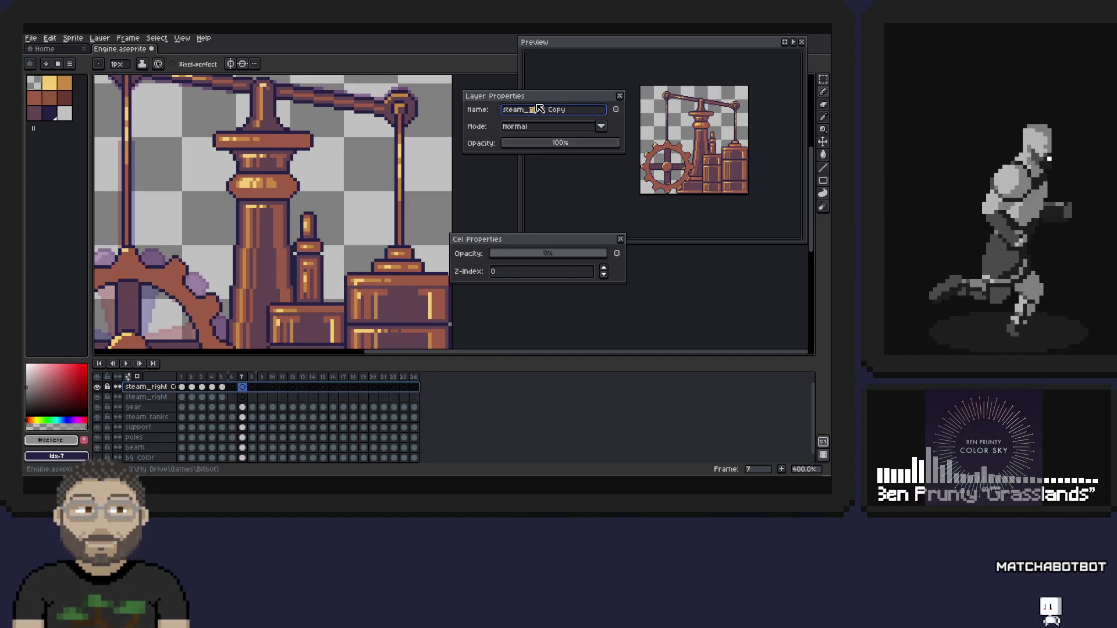
key("shift+End")
type("left")
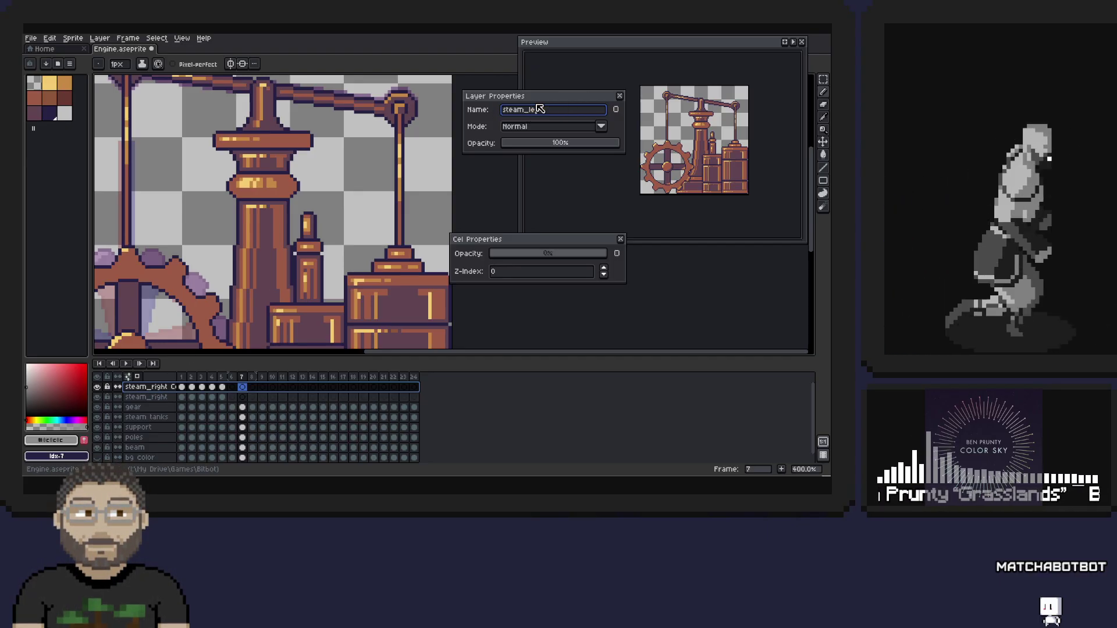
key("Return")
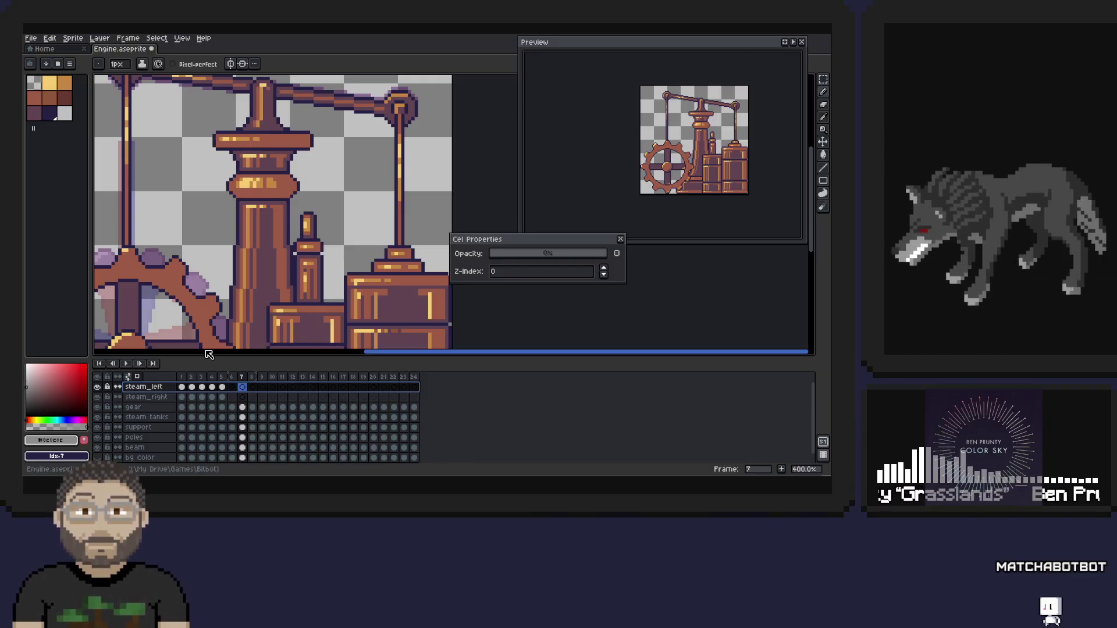
- Play the animation and step back through frames 17 to 13 to examine the beam and gear positions for the reversed steam timing
left_click(126, 365)
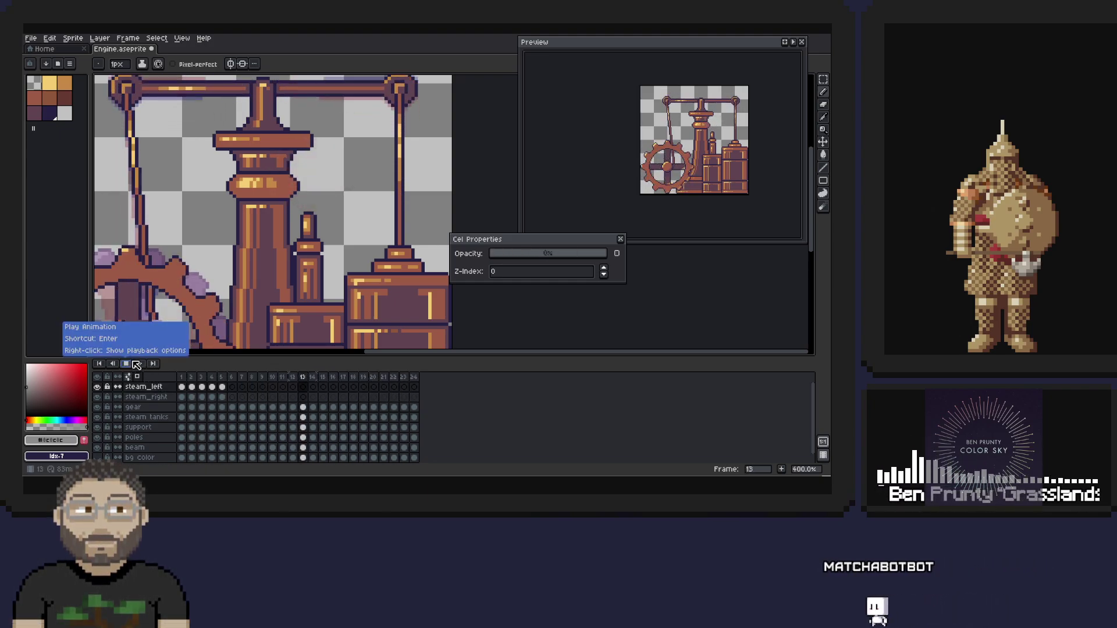
left_click(127, 365)
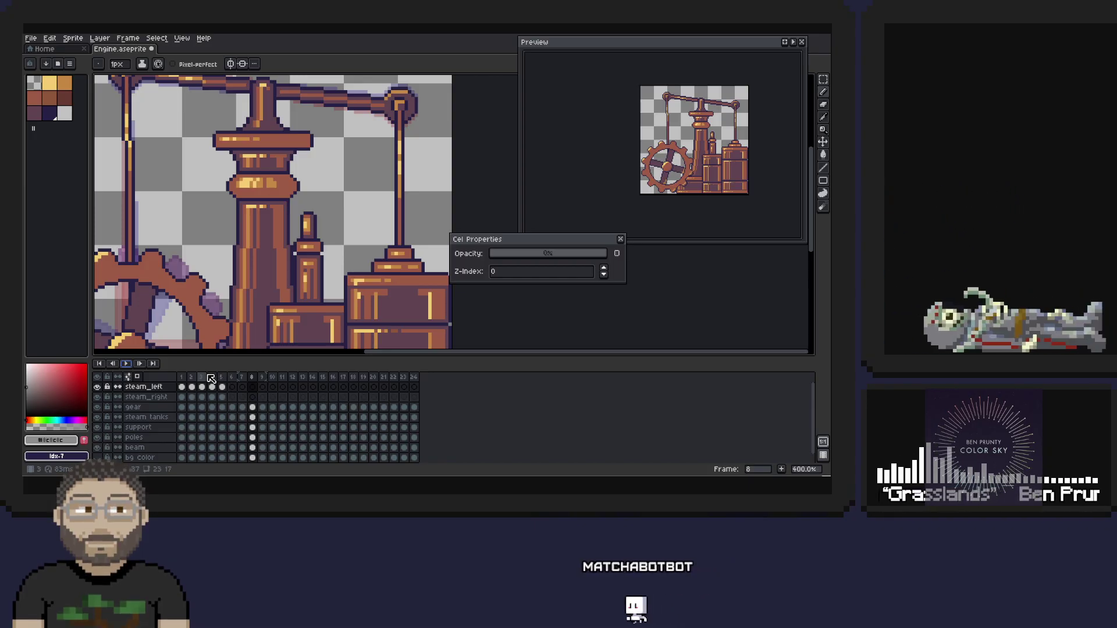
left_click(347, 382)
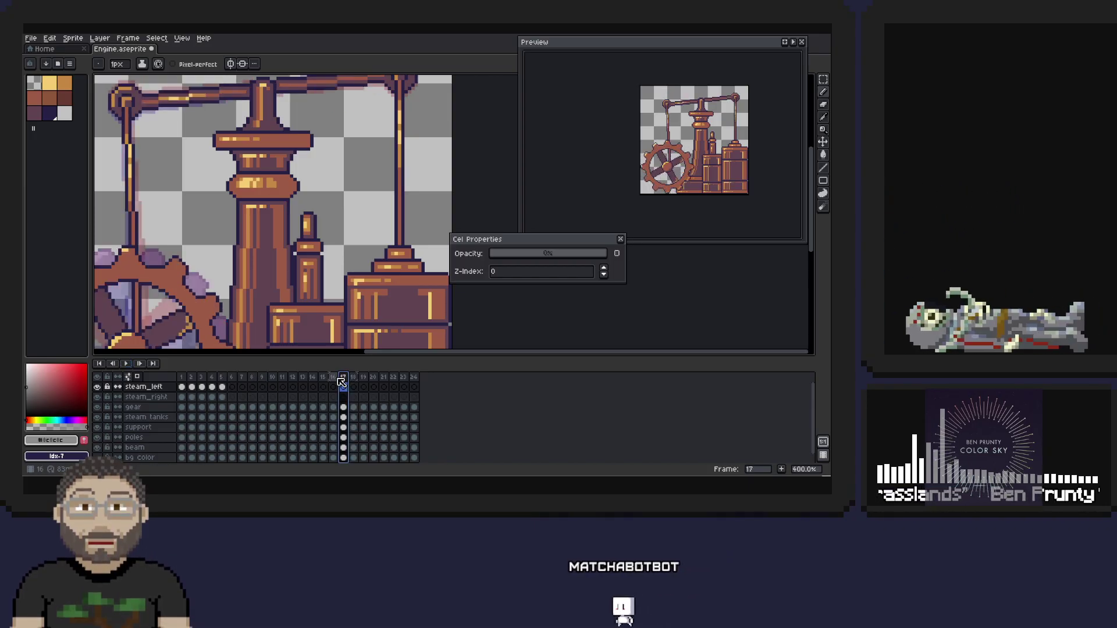
left_click(333, 379)
left_click(324, 380)
left_click(314, 381)
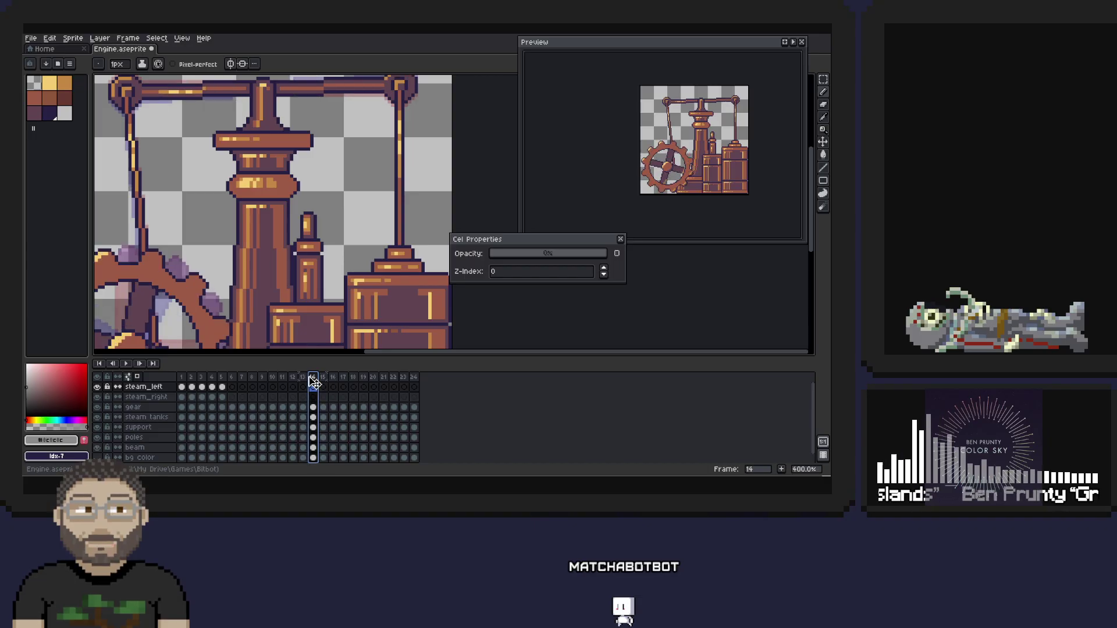
left_click(304, 381)
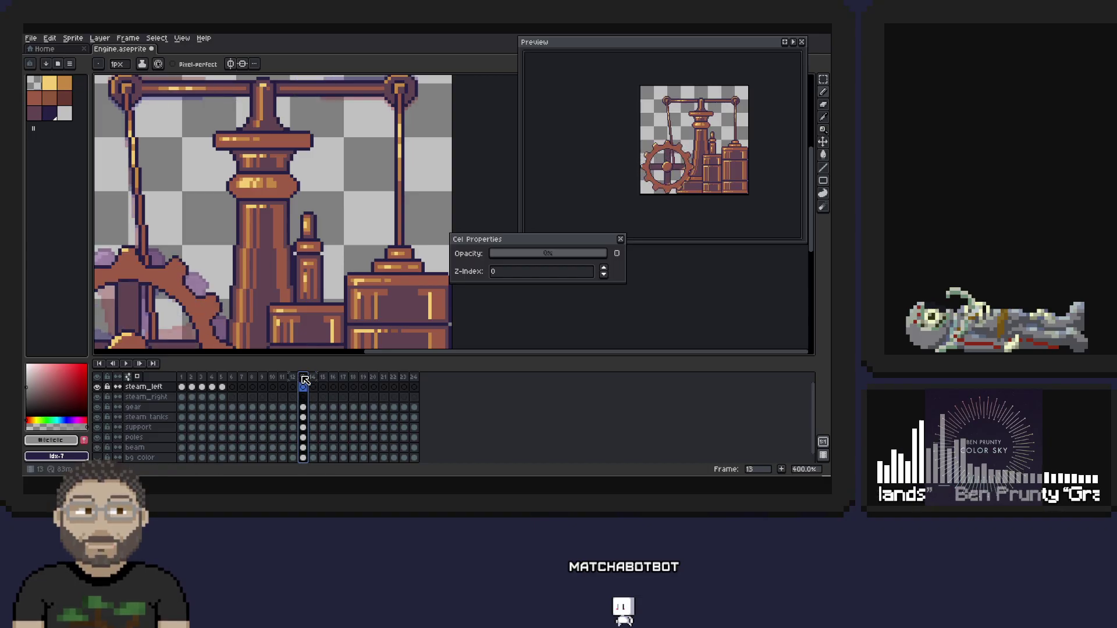
- Copy the steam_left cels from frames 1 to 5 in reverse order, placing them in frames 13, 12, 11, 10 and 9
left_click(182, 388)
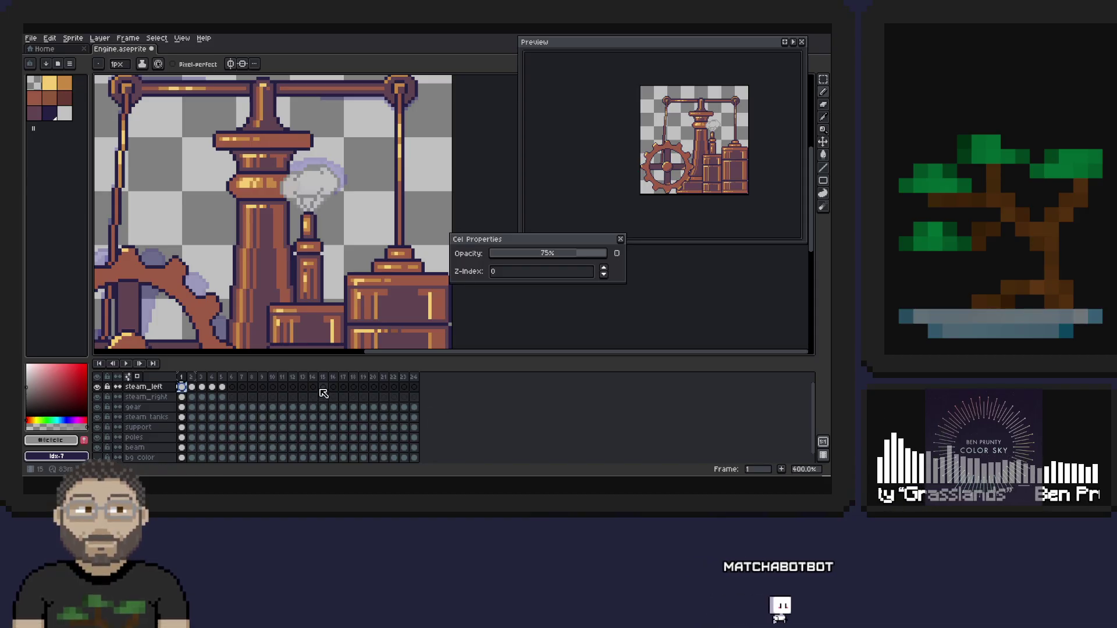
left_click(302, 387)
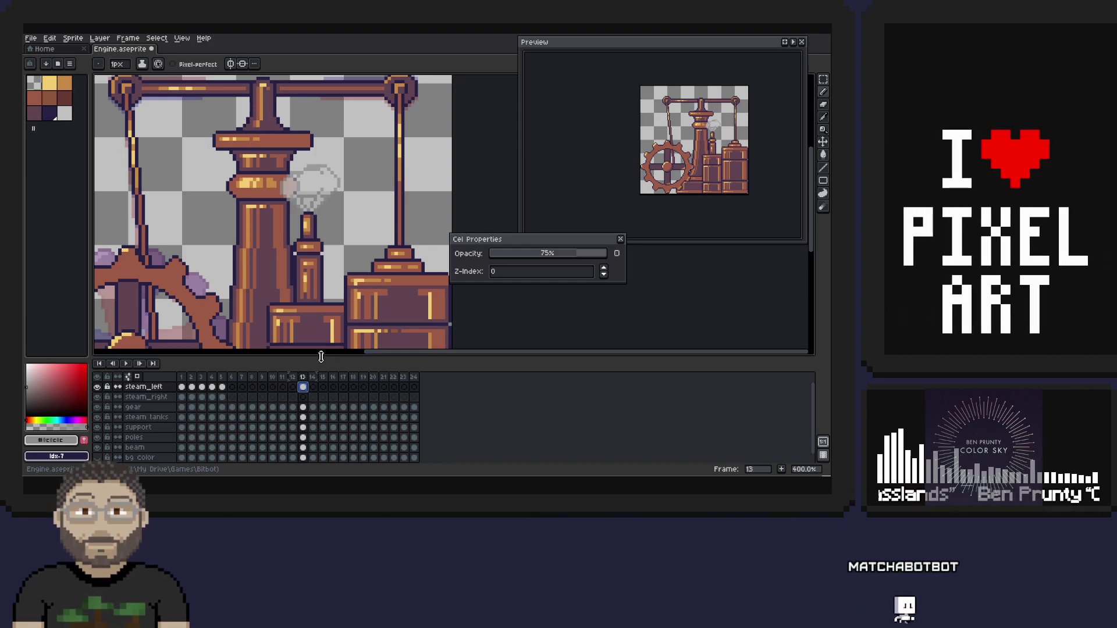
left_click(192, 388)
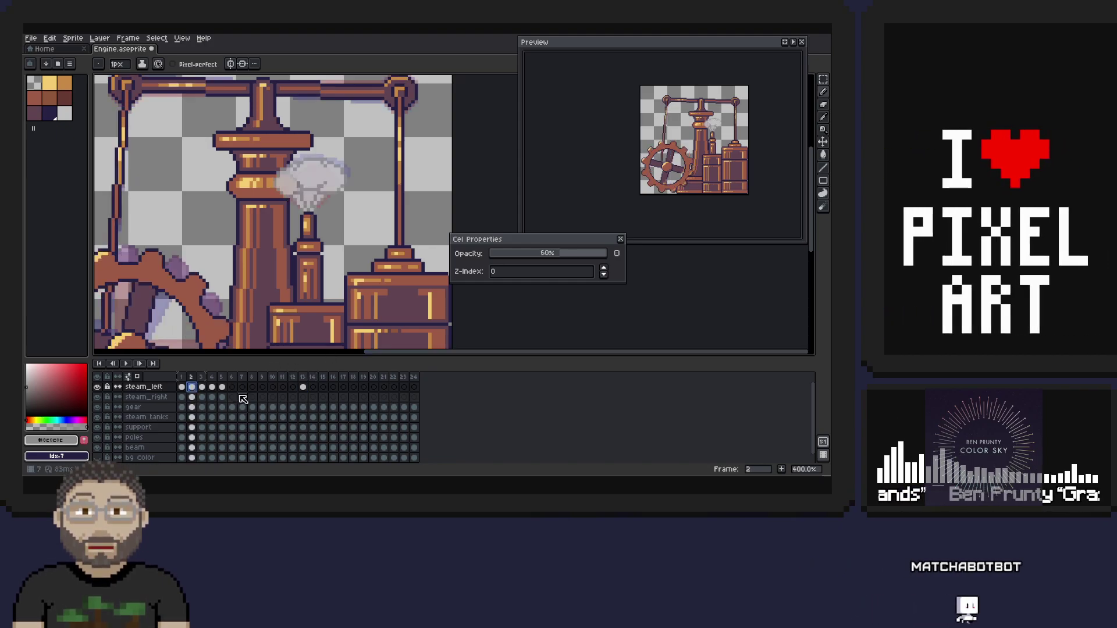
left_click(292, 387)
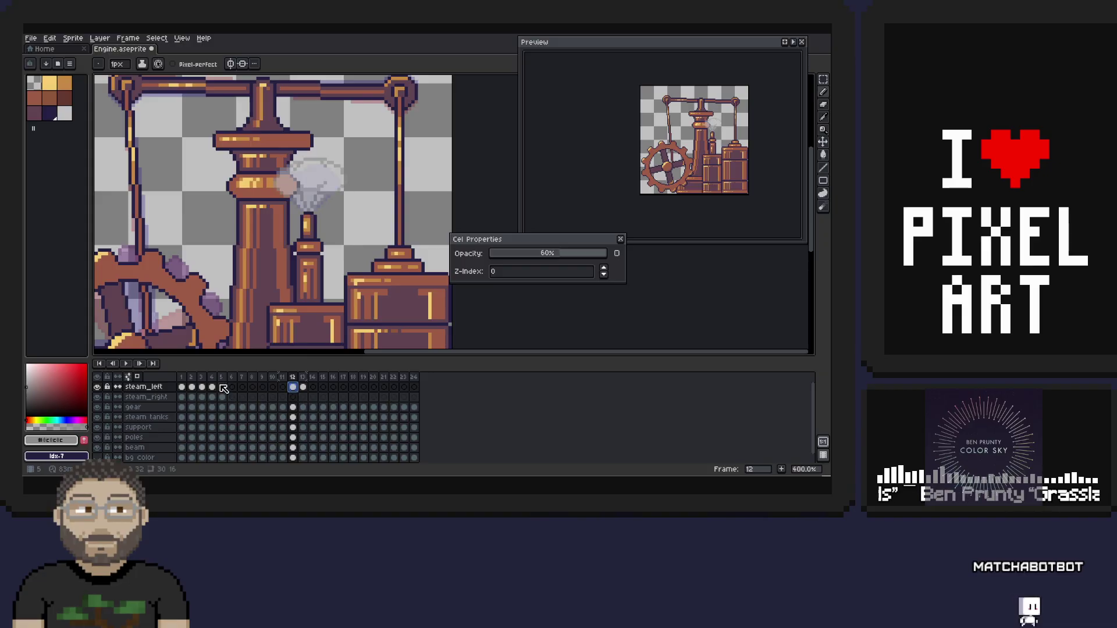
left_click(203, 387)
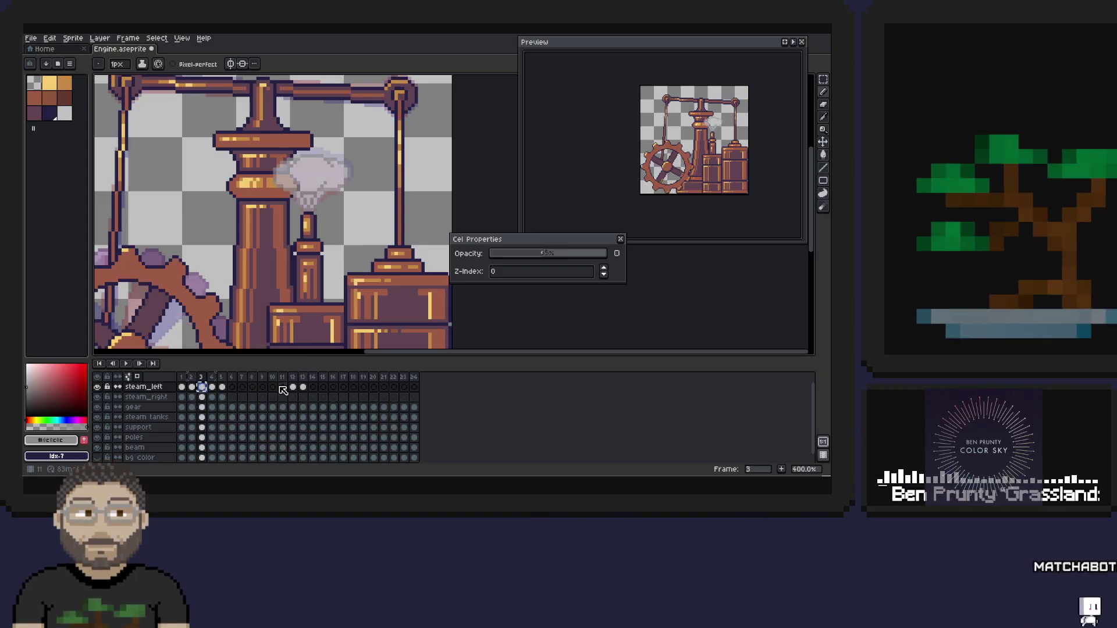
left_click(283, 387)
left_click(213, 388)
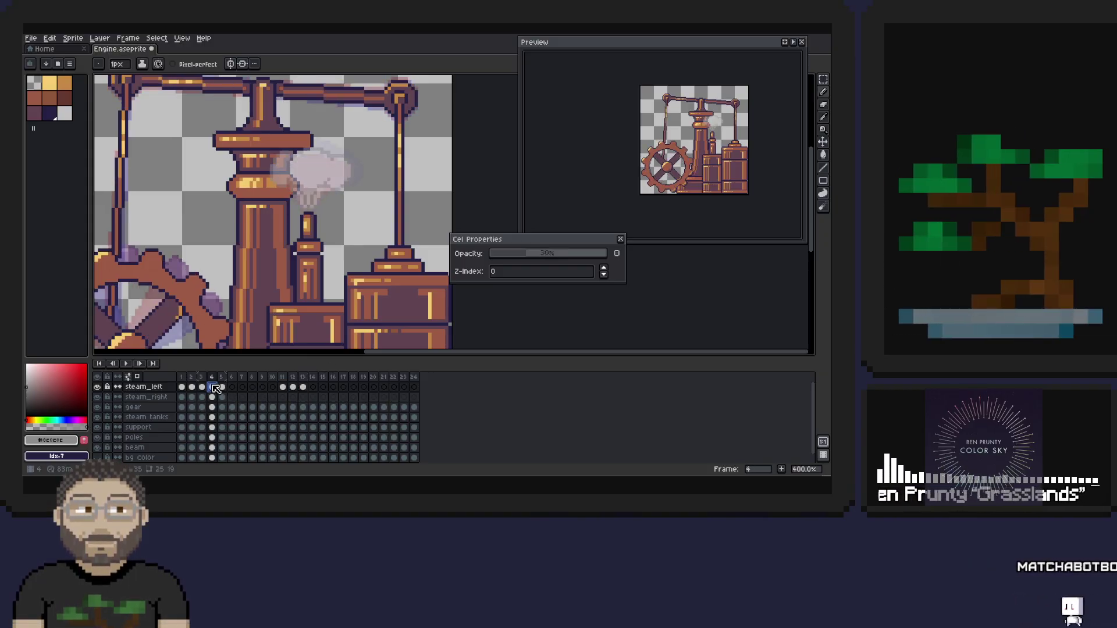
left_click(273, 387)
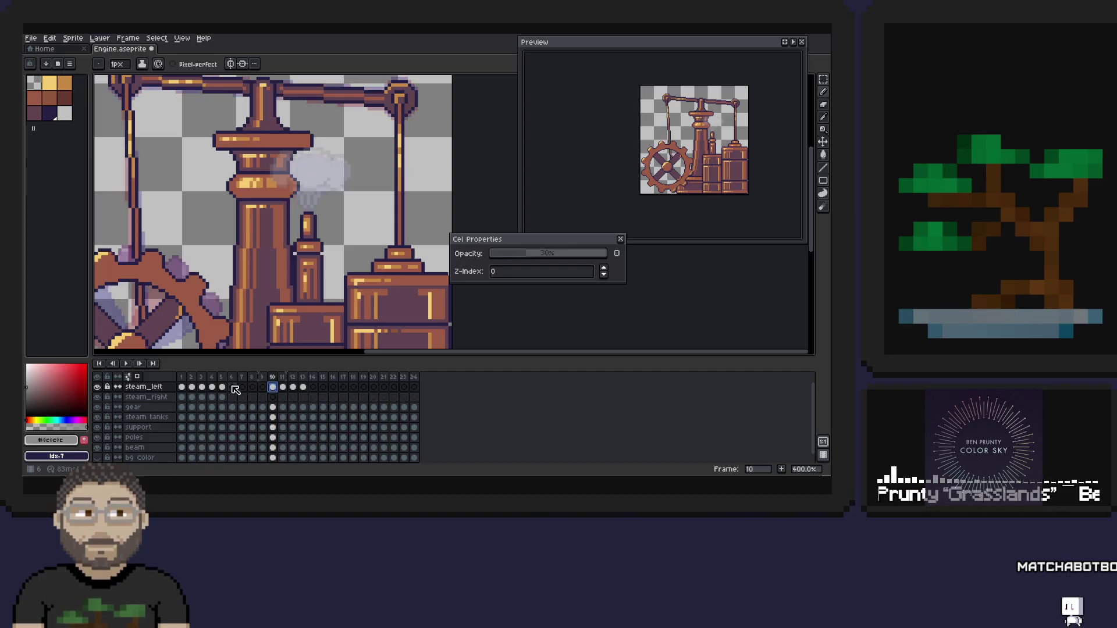
left_click(222, 387)
left_click(262, 388)
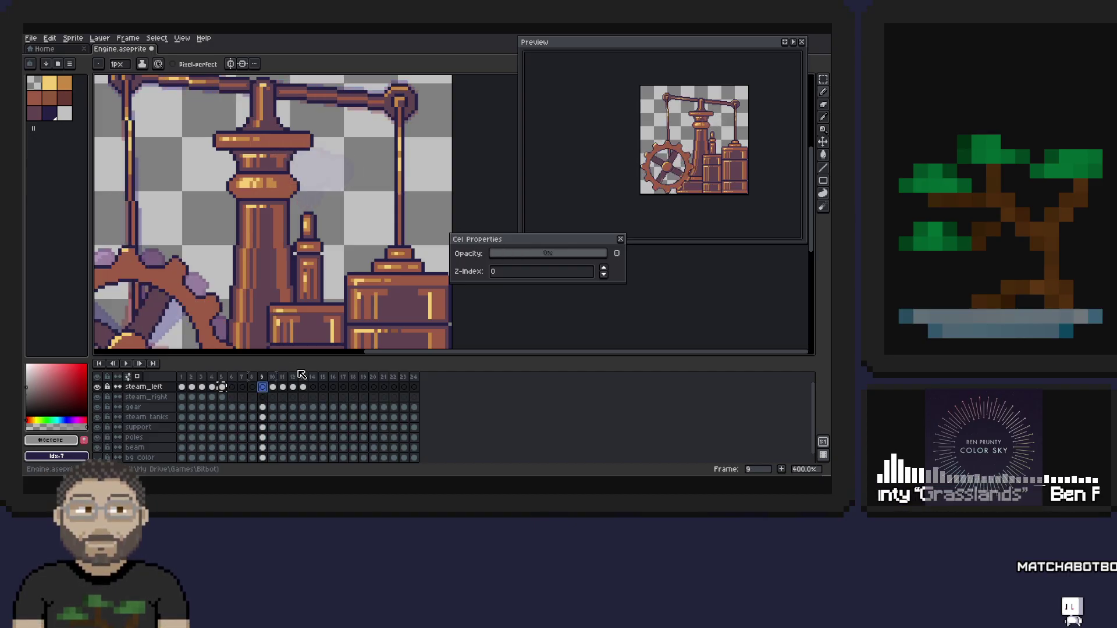
- Delete the original steam_left cels from frames 5 back to 1
left_click(223, 387)
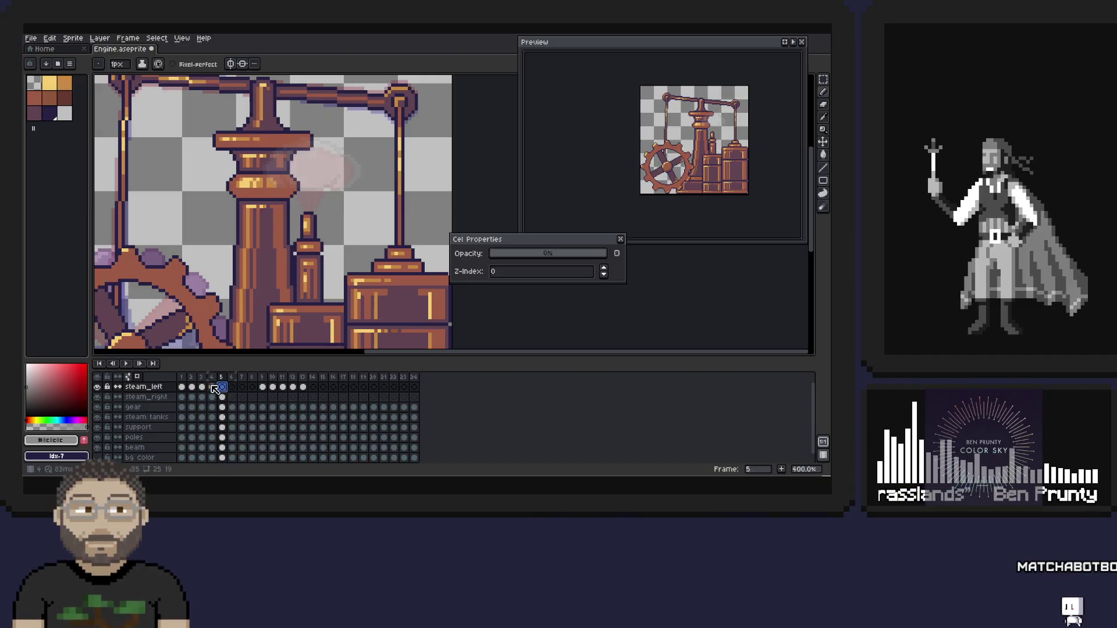
left_click(211, 377)
left_click(201, 387)
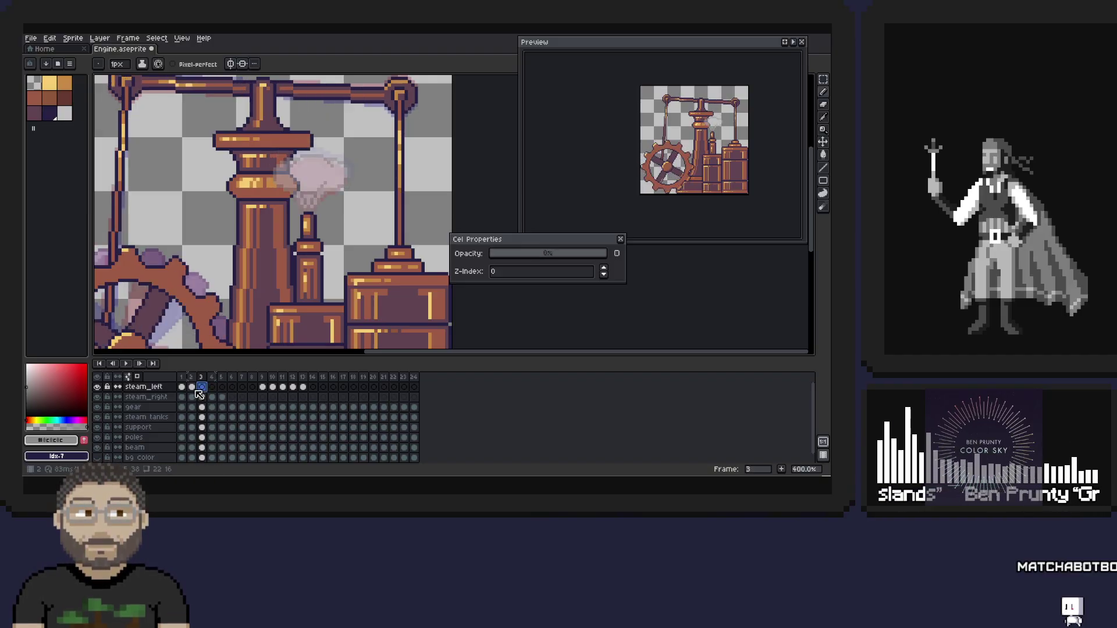
left_click(192, 388)
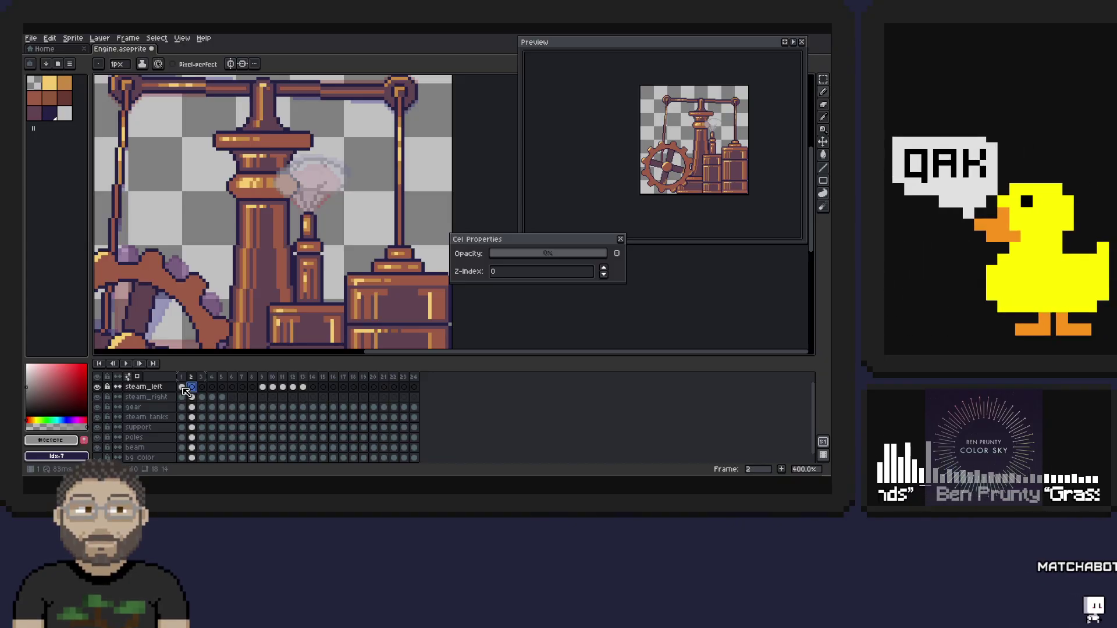
left_click(182, 387)
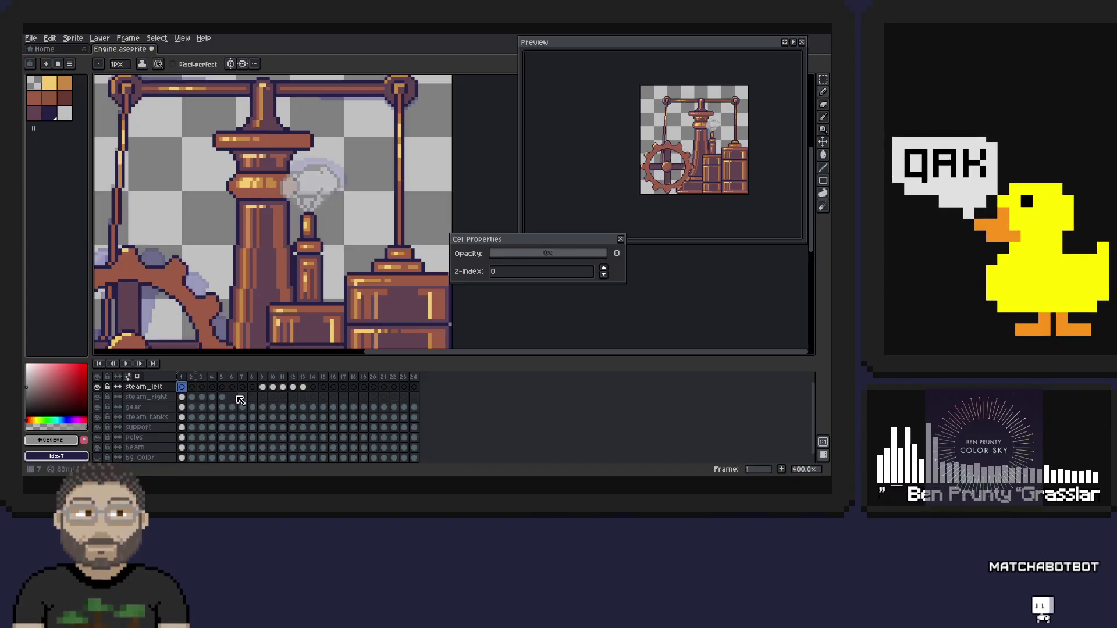
- Hide the steam_right layer, play the animation to check the steam_left timing, and save the sprite file
left_click(192, 387)
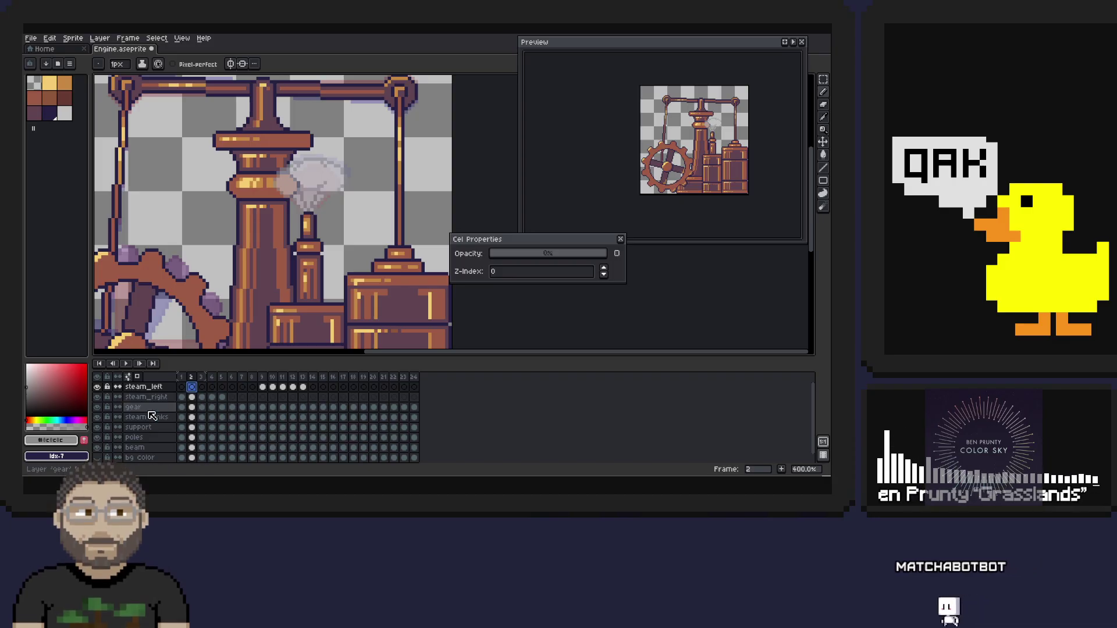
left_click(98, 397)
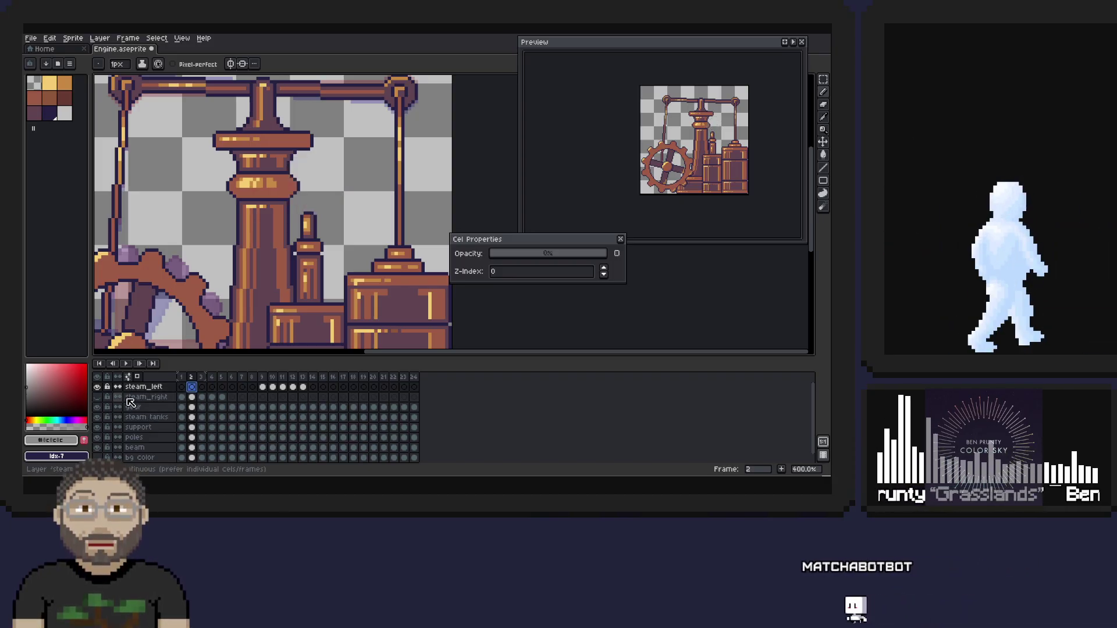
left_click(125, 364)
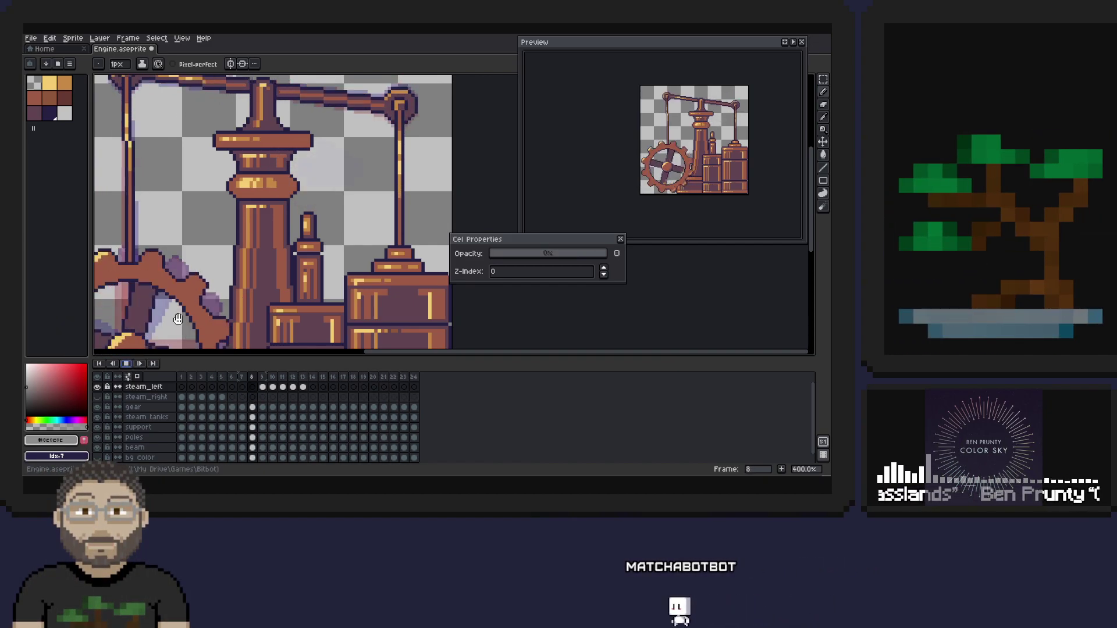
key("Return")
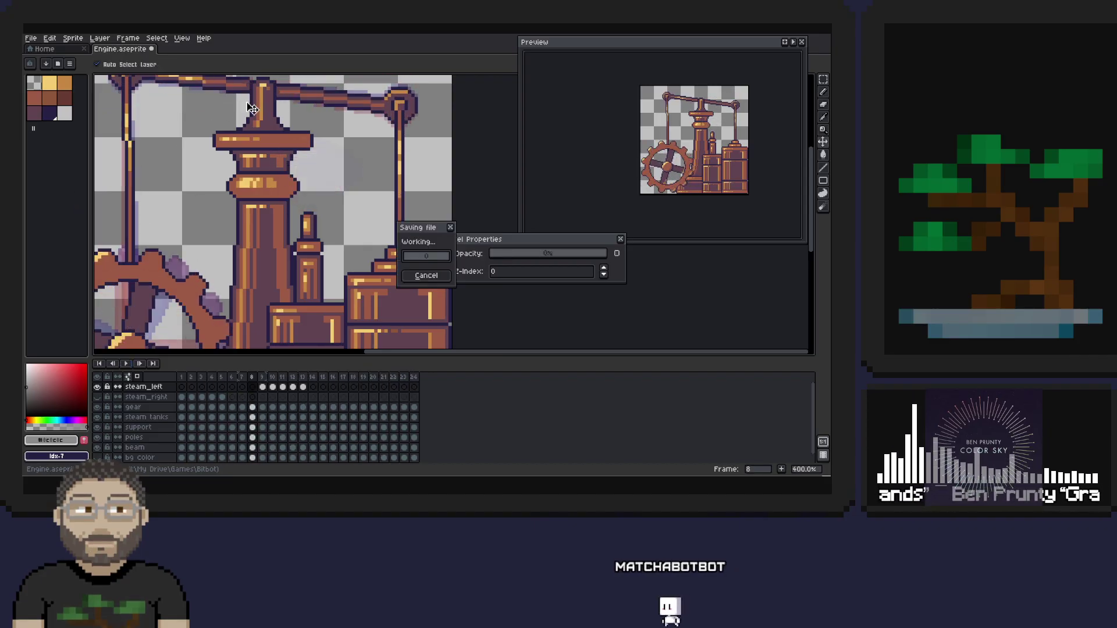
- Export the visible layers of all frames as a packed sprite sheet named engine_left.png
left_click(39, 39)
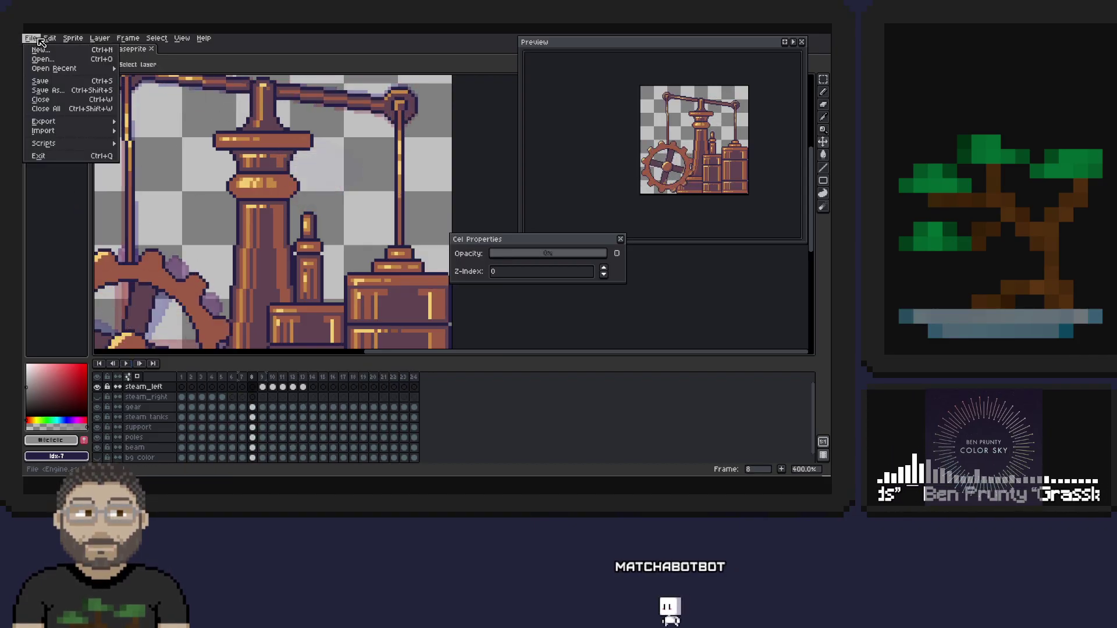
mouse_move(55, 122)
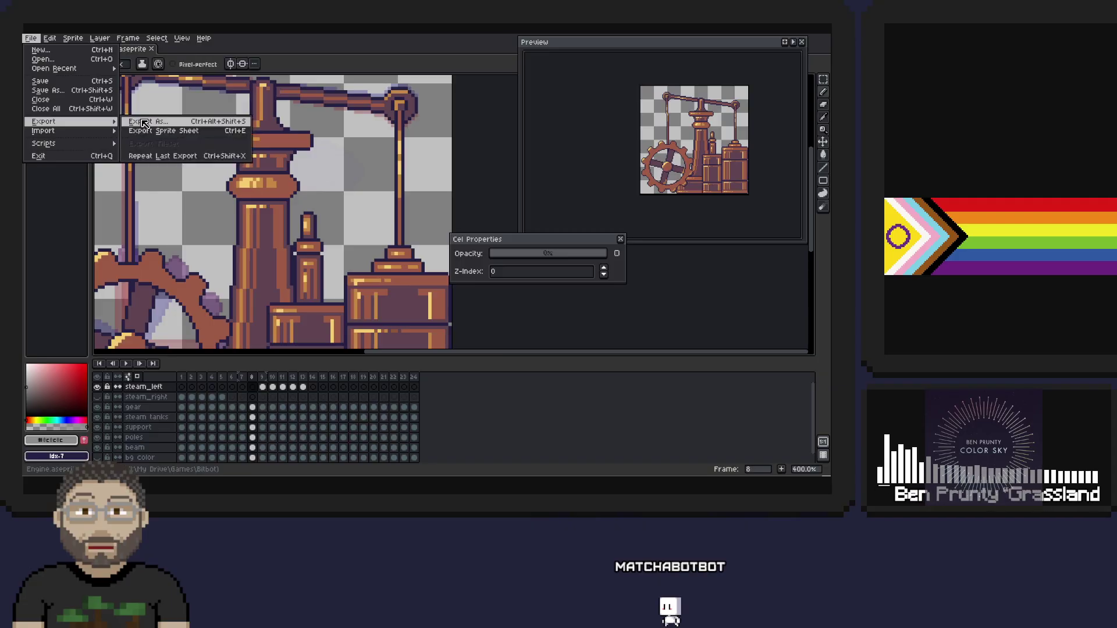
left_click(153, 133)
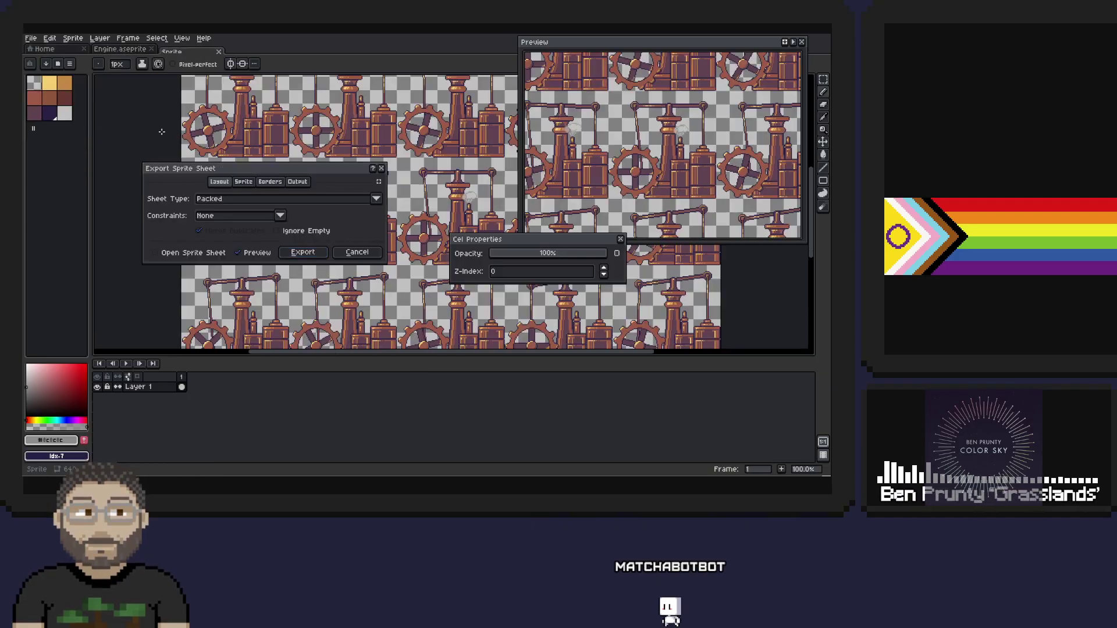
left_click(244, 182)
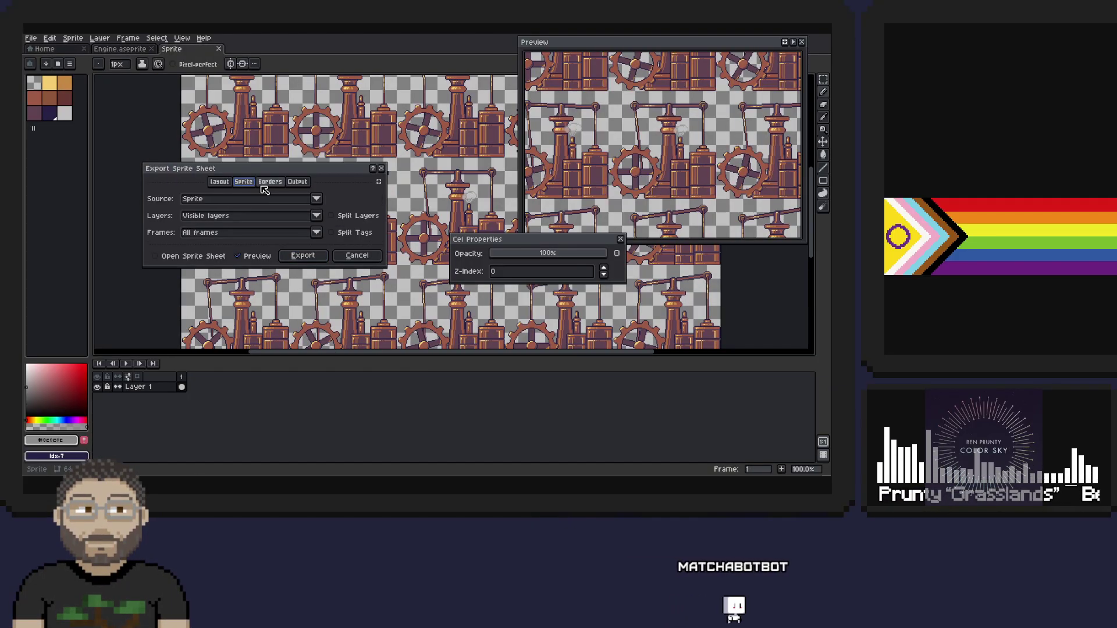
left_click(270, 182)
left_click(297, 182)
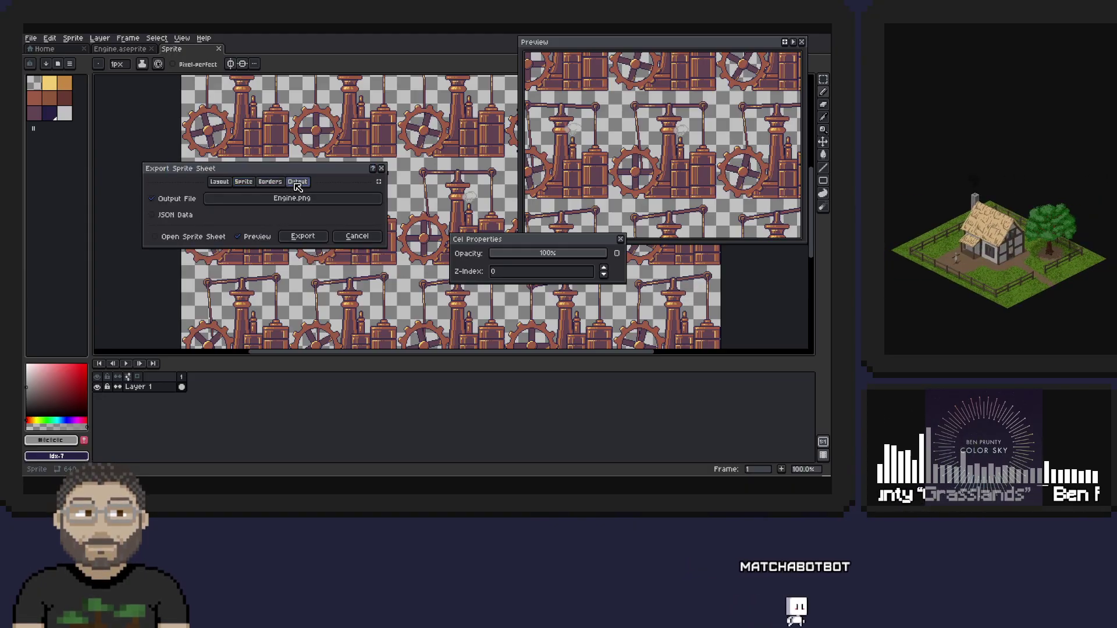
left_click(272, 202)
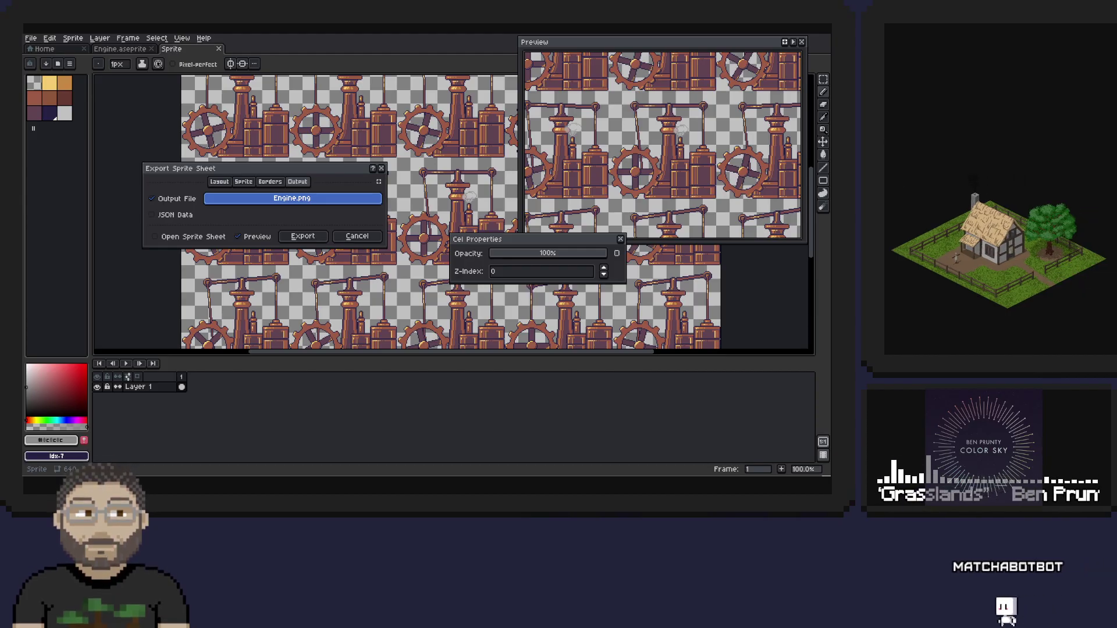
key("Return")
left_click(295, 240)
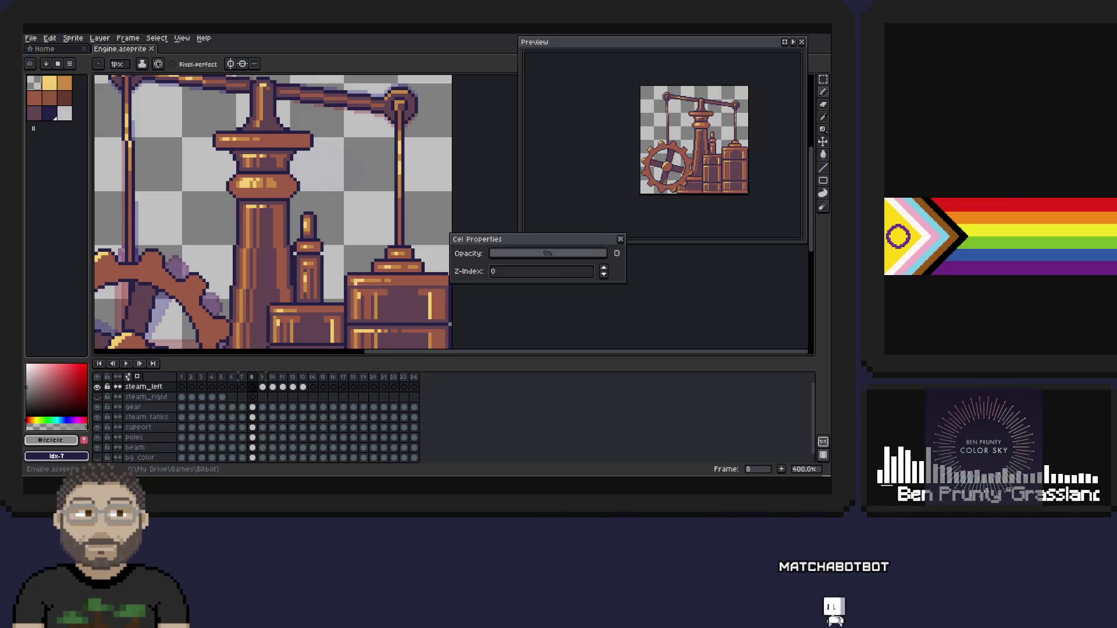
- Switch to Godot and open the engine.tscn scene from the scenes folder
key("alt+Tab")
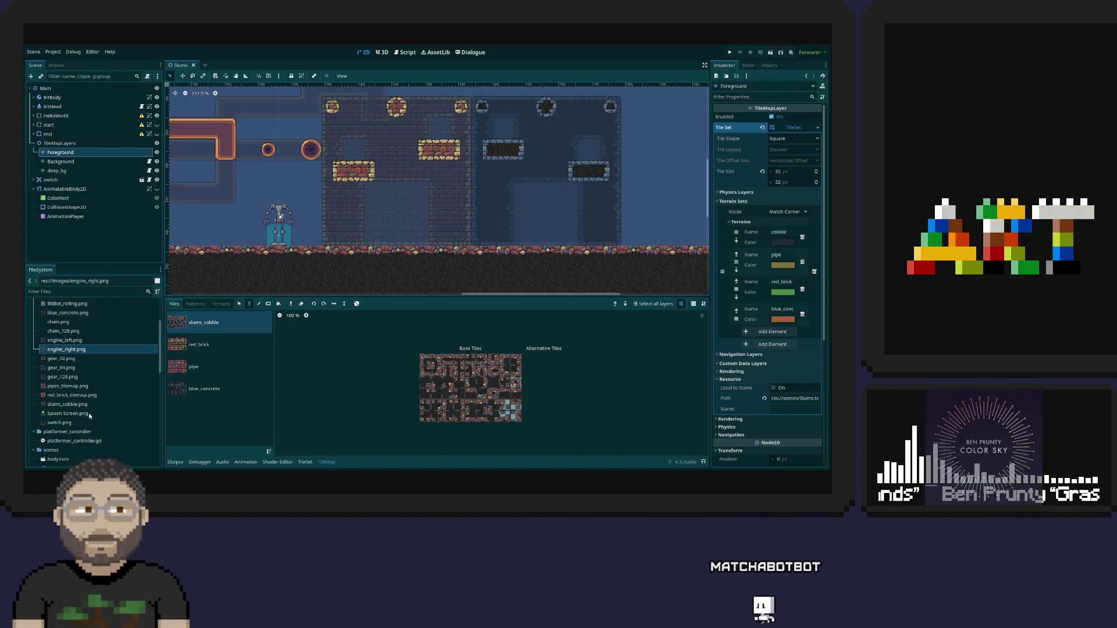
scroll(87, 407, "down", 3)
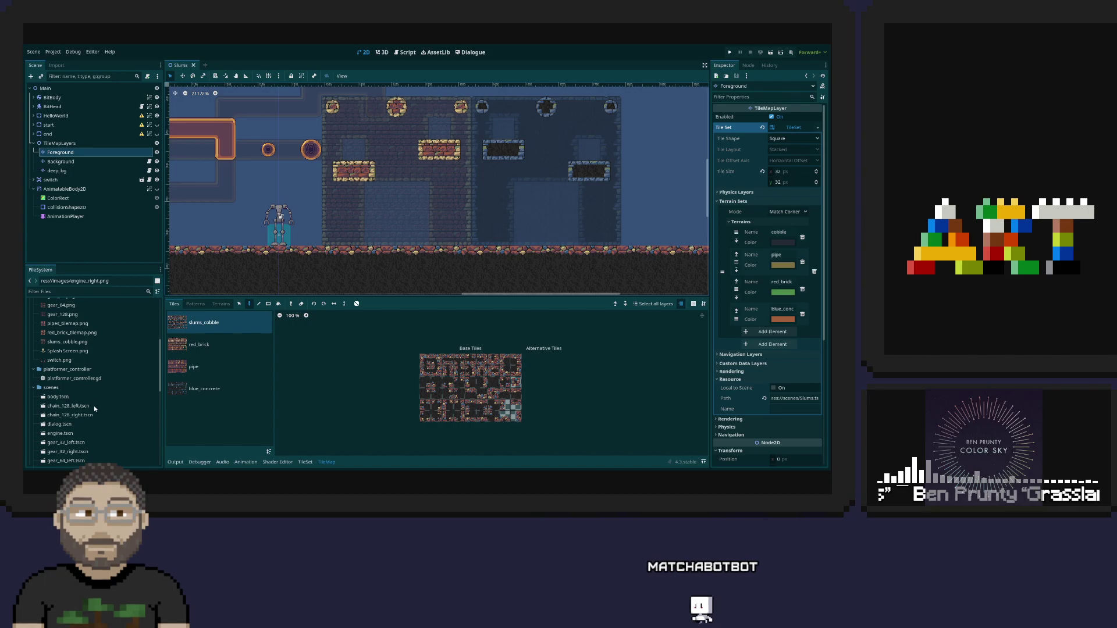
scroll(61, 409, "down", 1)
left_click(60, 413)
double_click(60, 413)
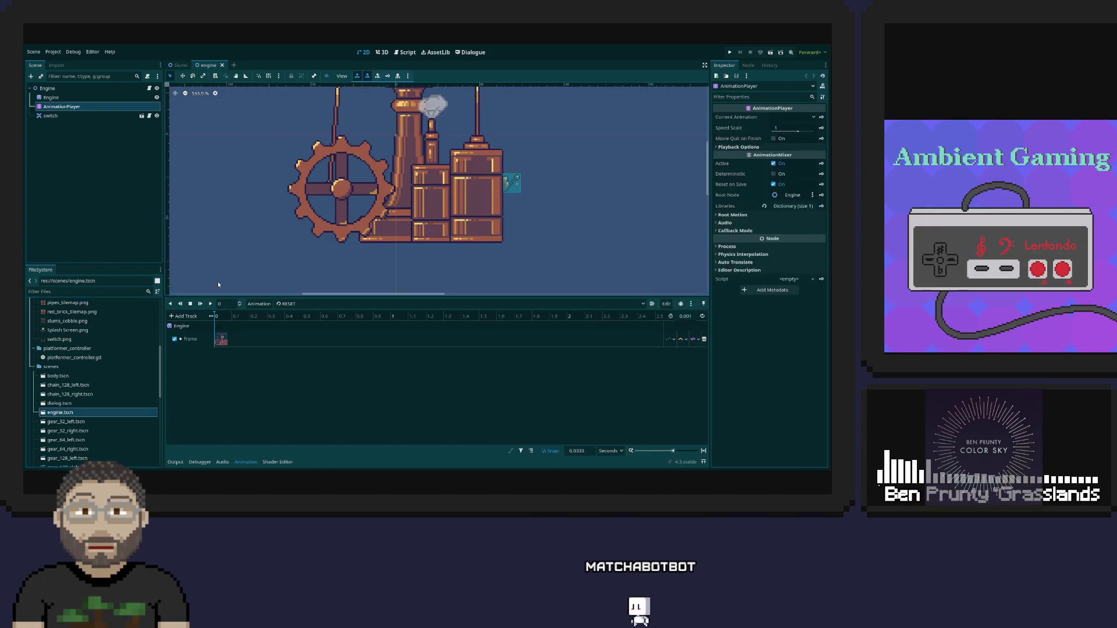
scroll(490, 210, "down", 1)
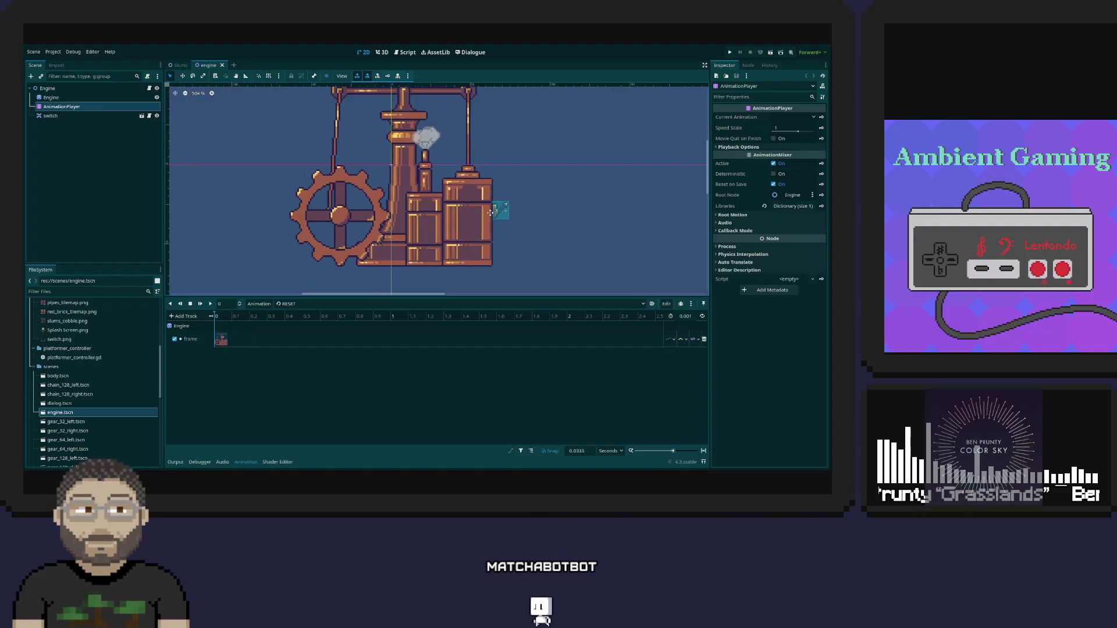
scroll(491, 211, "up", 1)
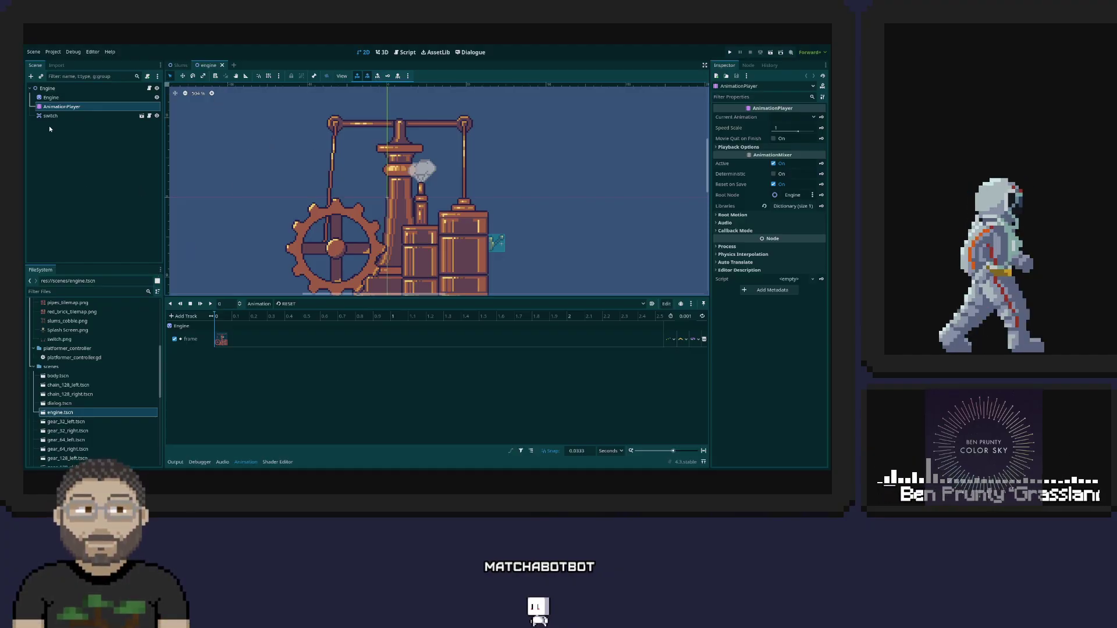
- Show the run_backward animation of the engine scene's AnimationPlayer
left_click(150, 88)
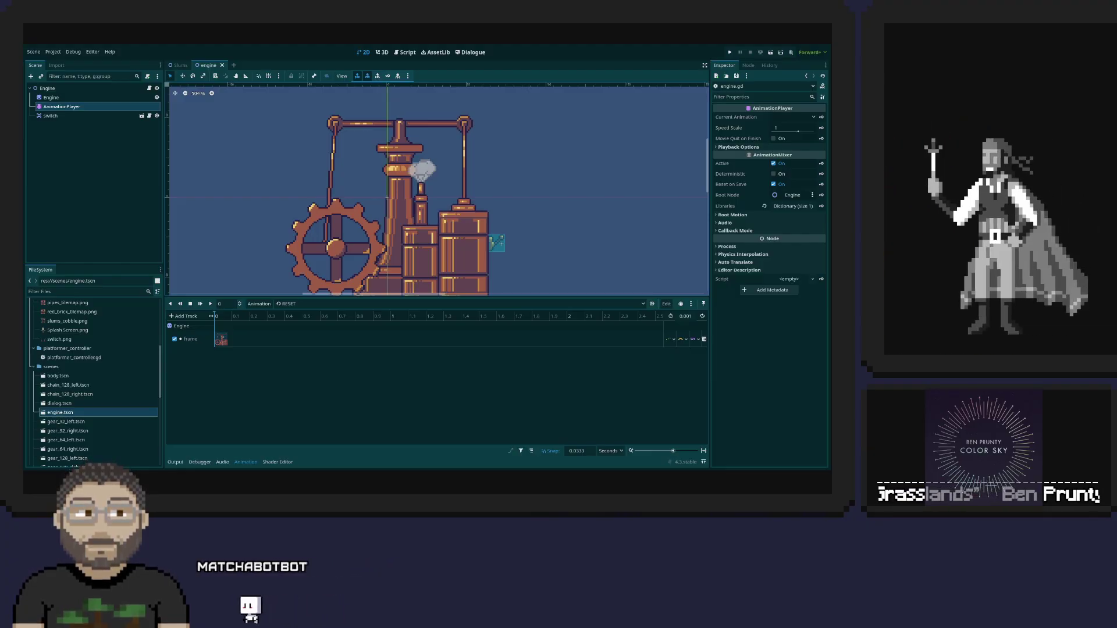
left_click(69, 124)
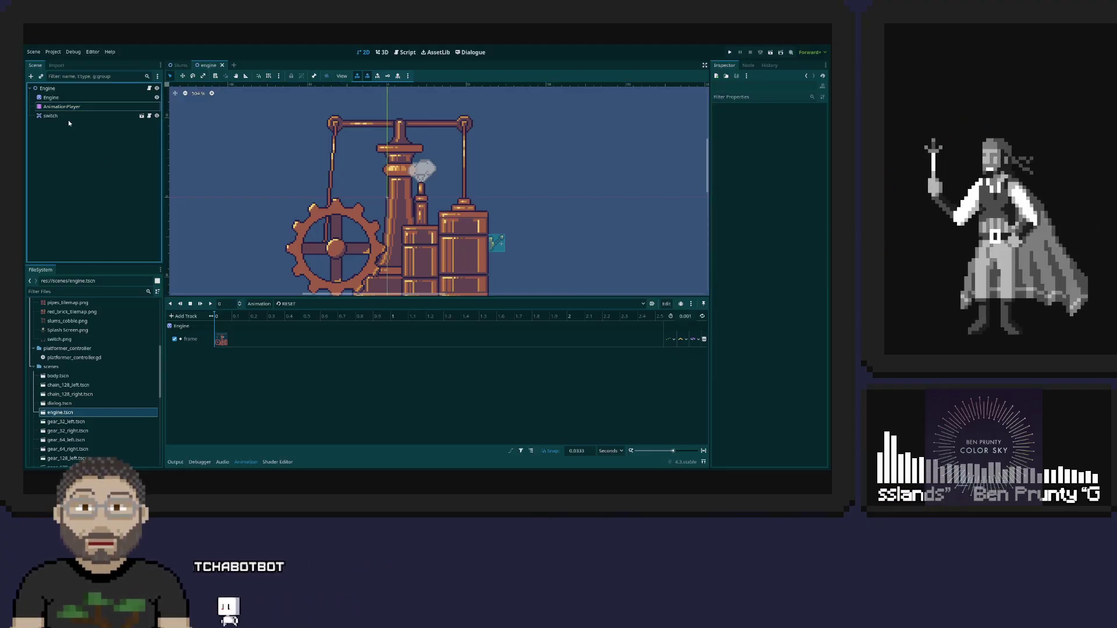
left_click(63, 108)
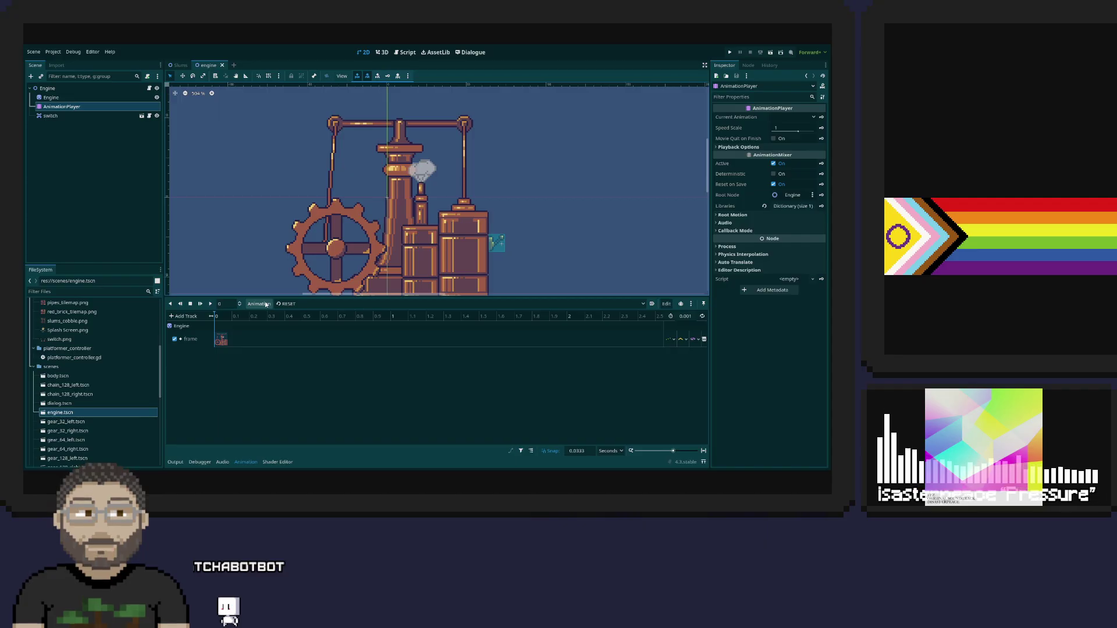
left_click(316, 326)
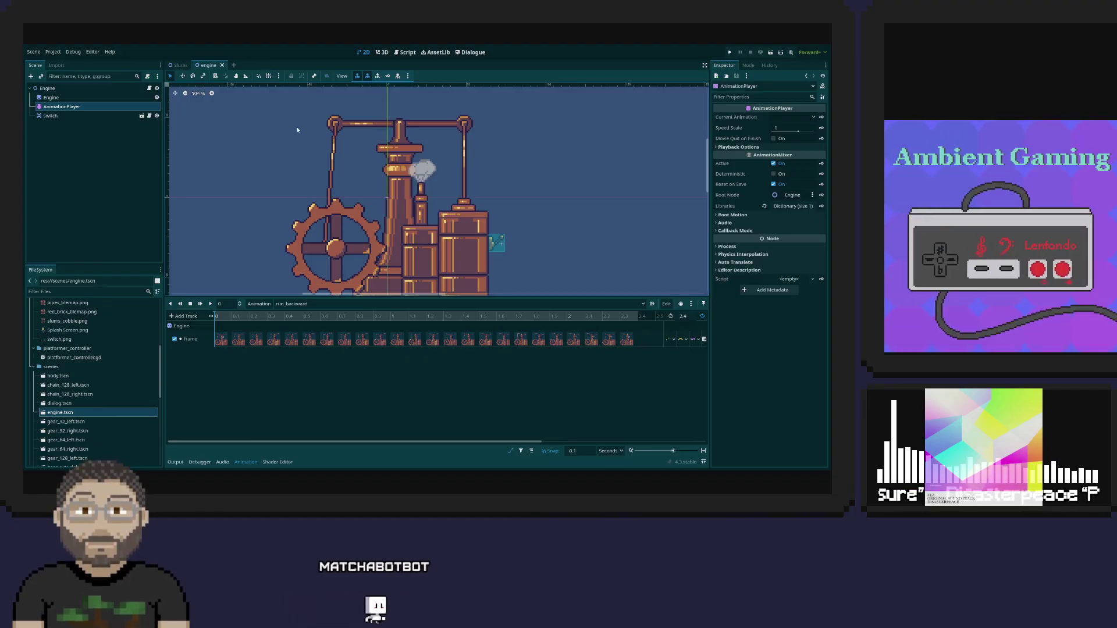
- Set the texture of the Engine sprite to engine_left.png from the images folder
left_click(51, 98)
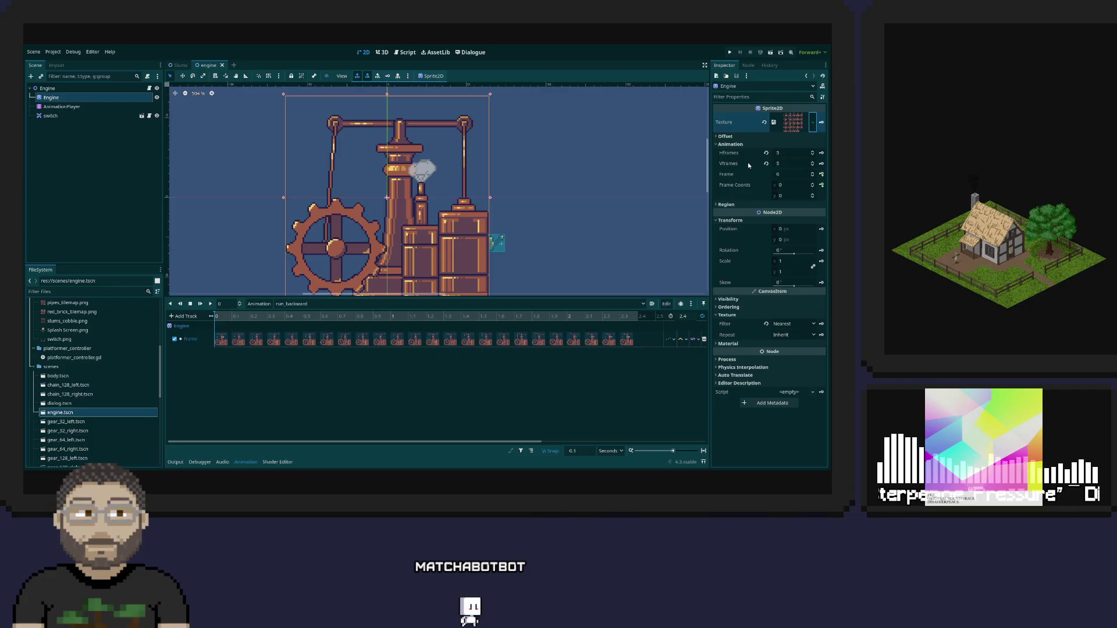
left_click(792, 124)
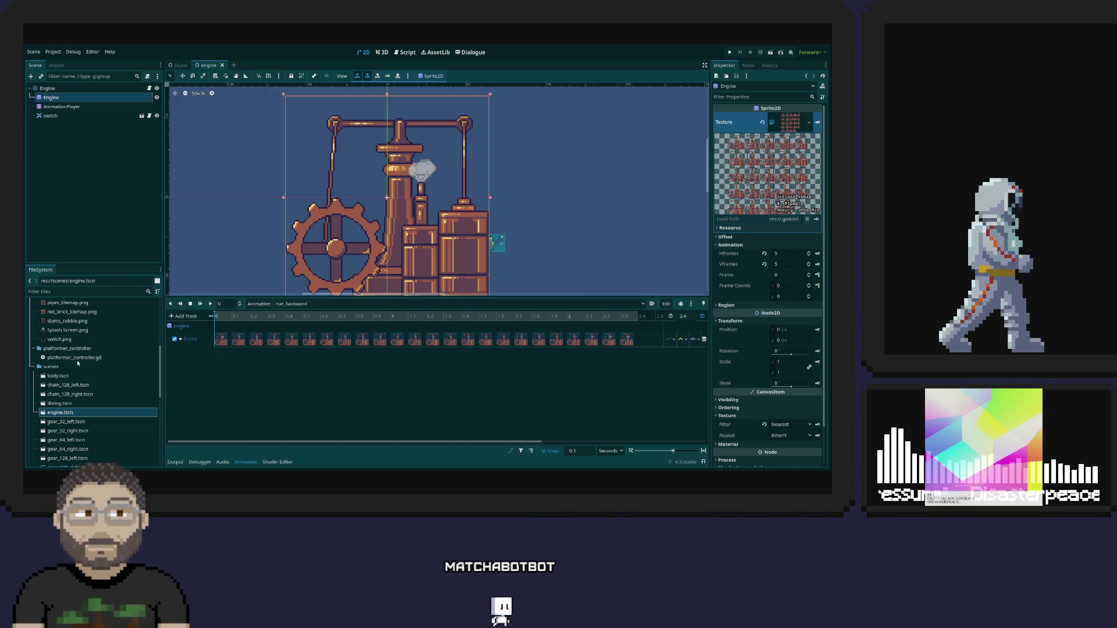
scroll(78, 375, "down", 2)
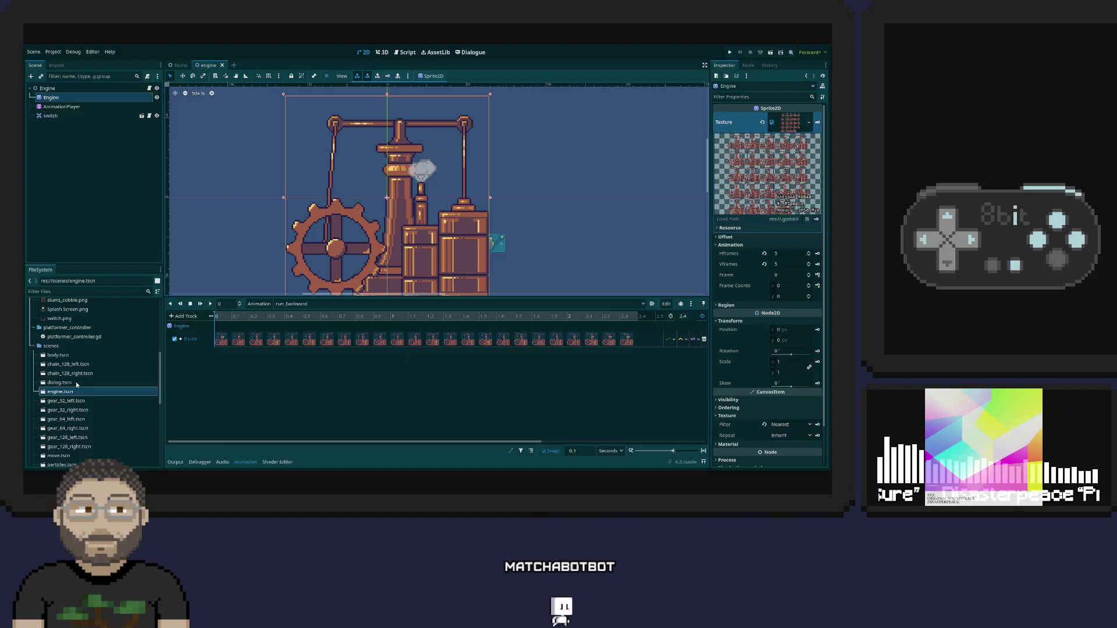
scroll(76, 384, "up", 5)
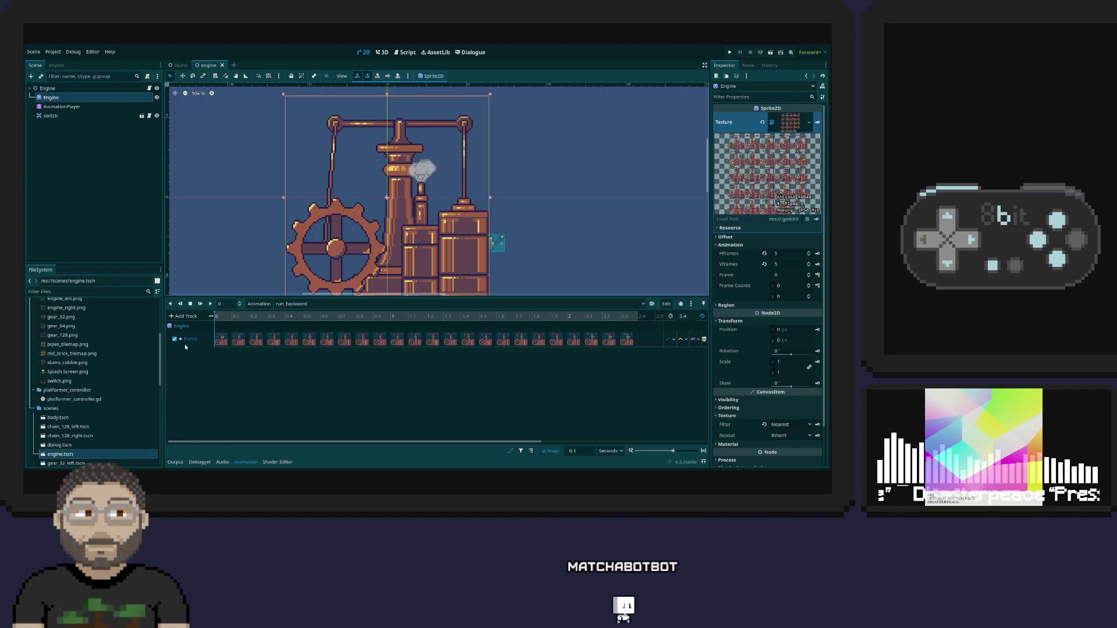
left_click(718, 228)
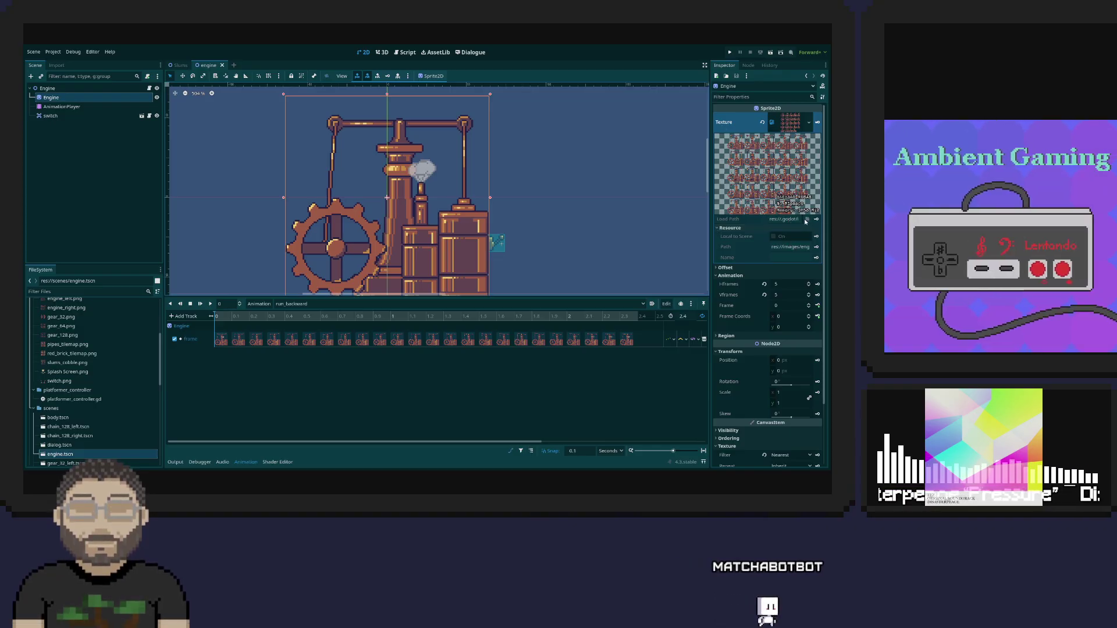
scroll(65, 349, "up", 2)
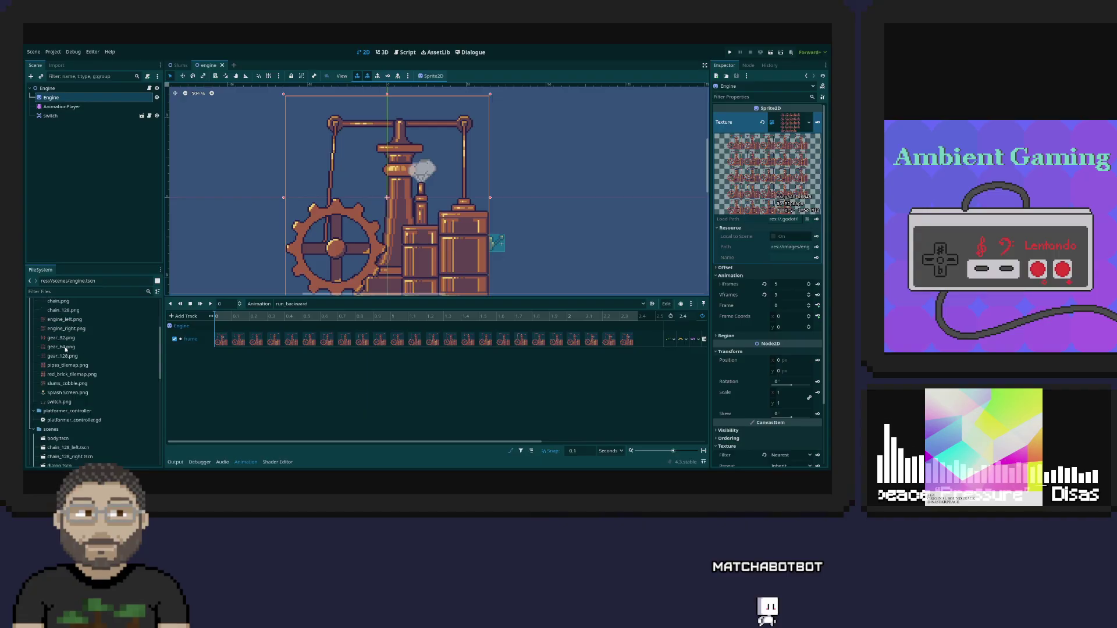
left_click(66, 320)
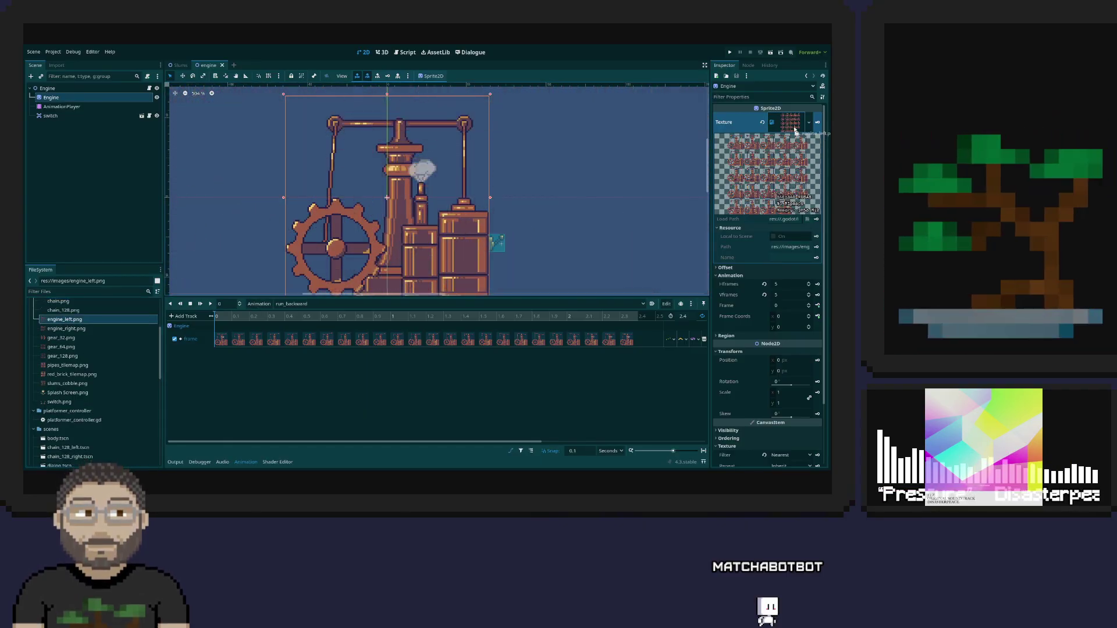
left_click_drag(793, 123, 791, 123)
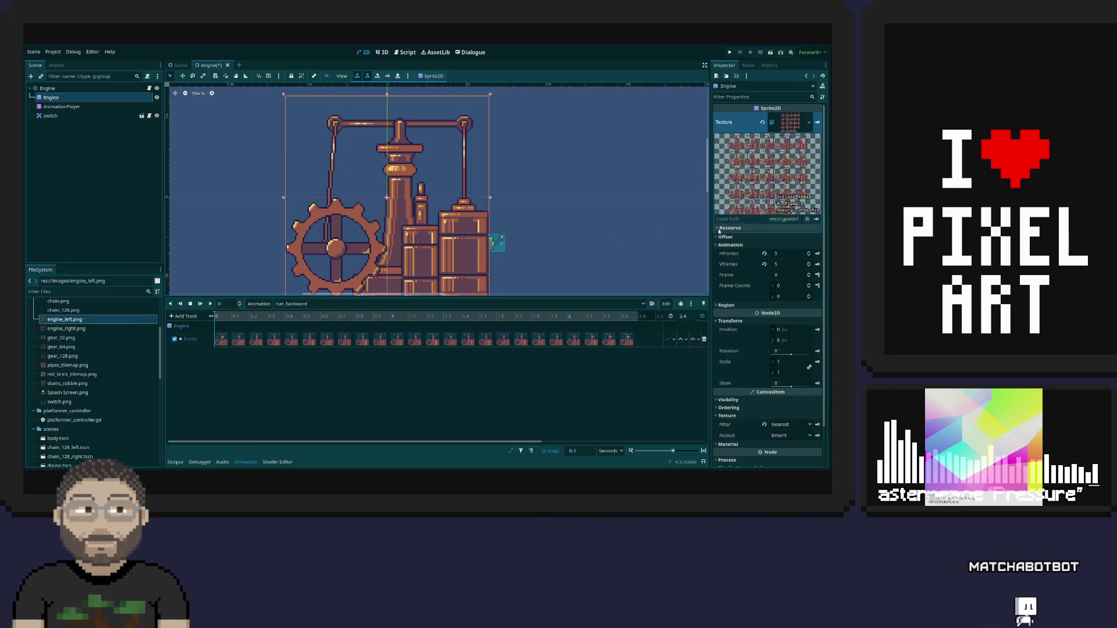
- Key the Engine sprite's texture at the start of the run_backward animation and inspect the key's value
scroll(737, 282, "down", 2)
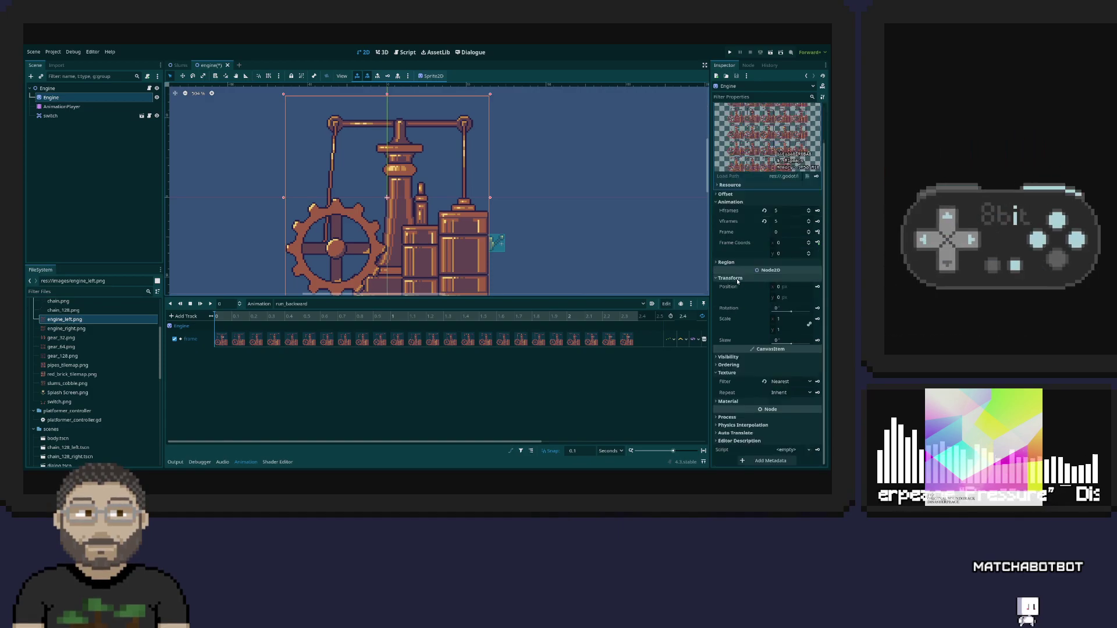
scroll(737, 282, "up", 2)
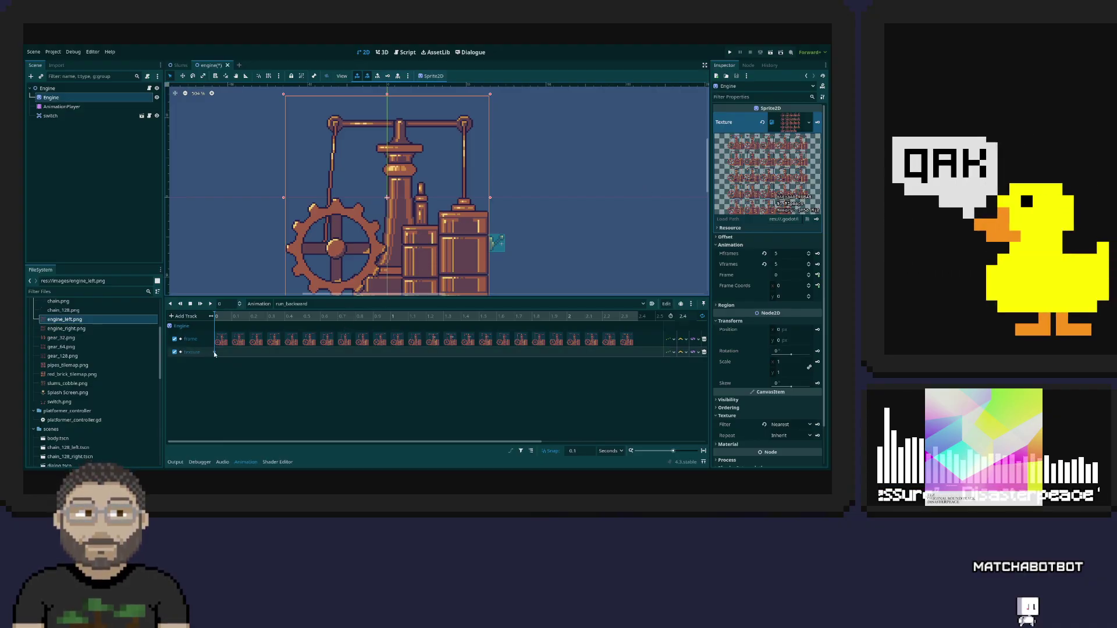
left_click(215, 353)
left_click(701, 158)
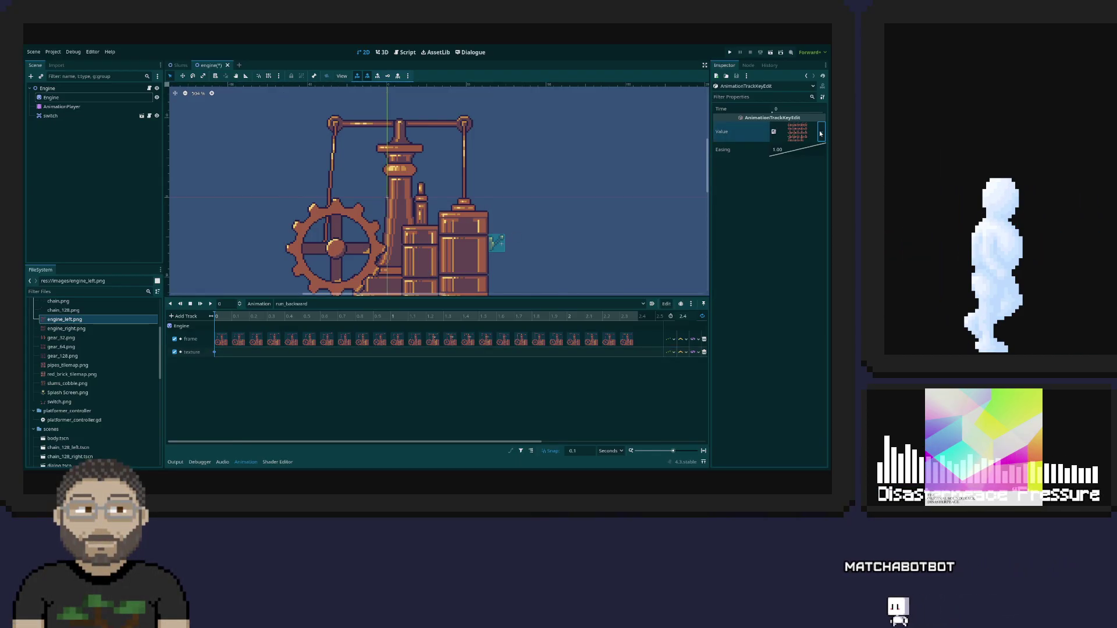
- Save and run the game, move the character to the engine to check its animation, and stop the game
left_click(729, 53)
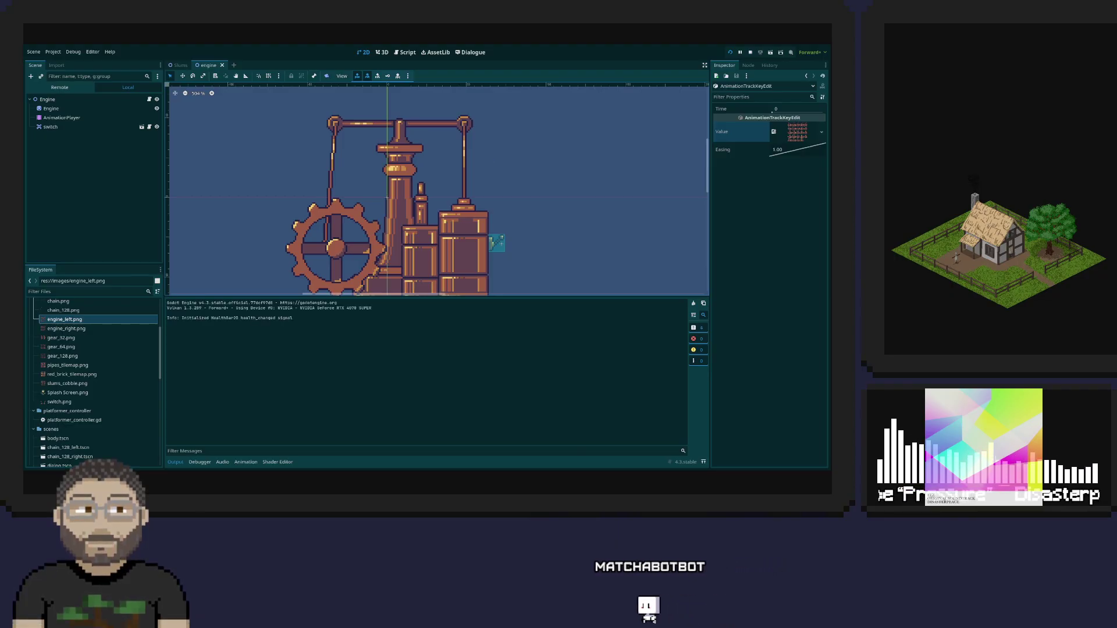
key("d")
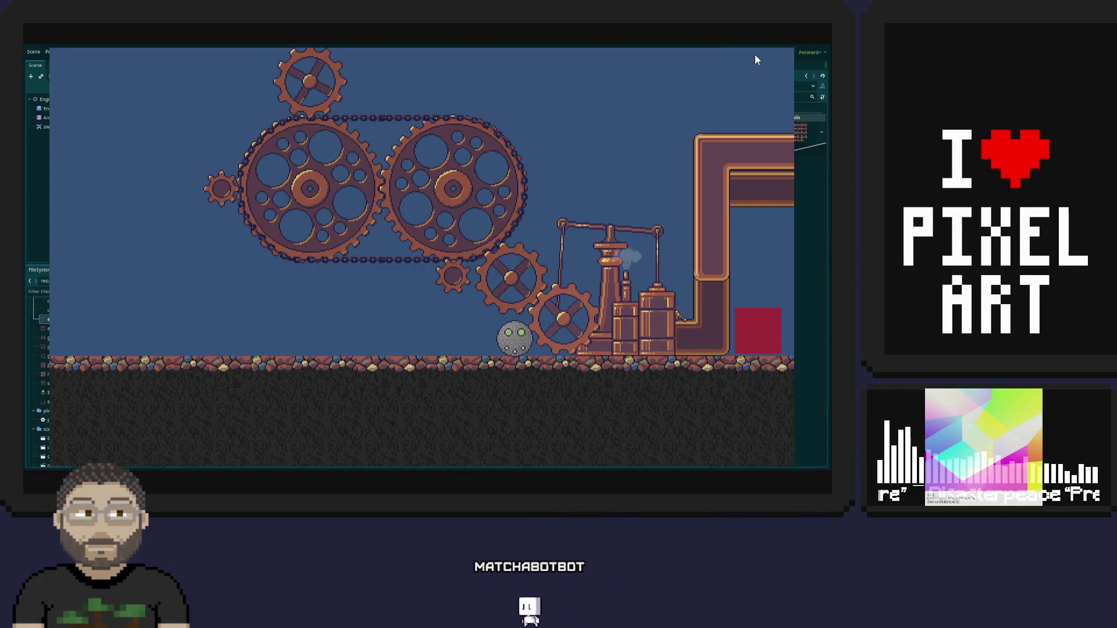
key("F8")
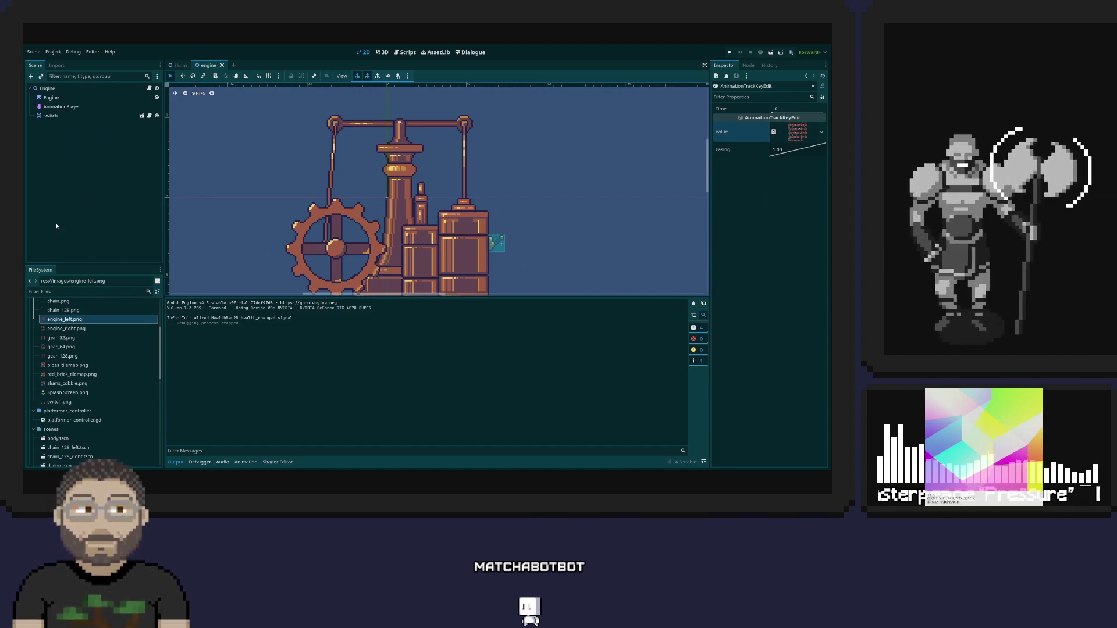
- Open the Slums scene and show the run_forward animation of the AnimationPlayer in the Engine under the switch node
left_click(177, 65)
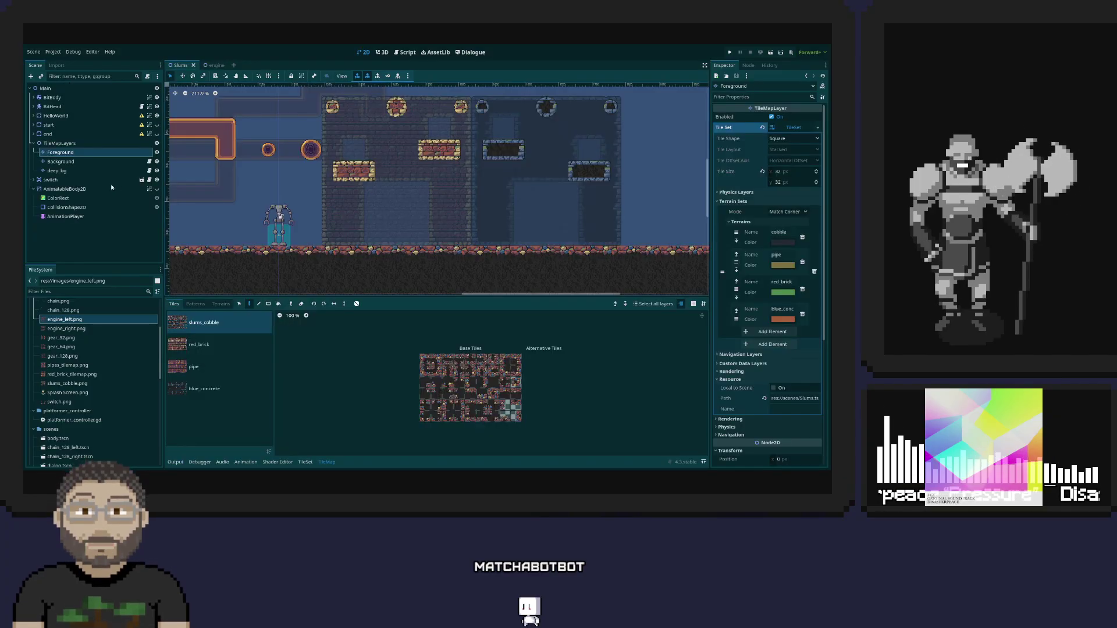
left_click(33, 180)
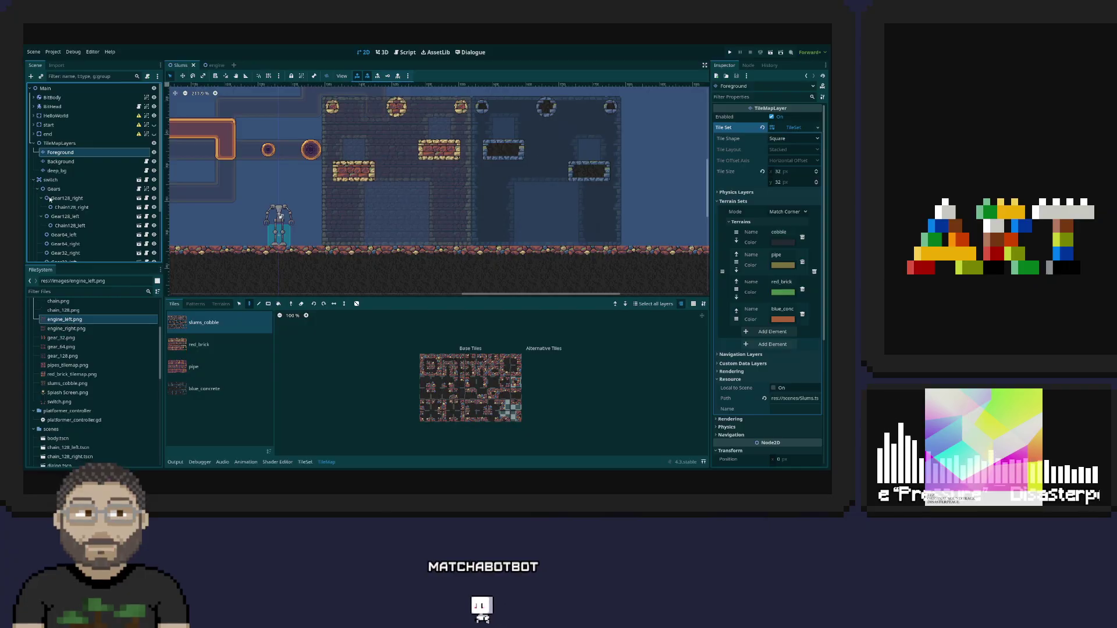
scroll(52, 201, "down", 3)
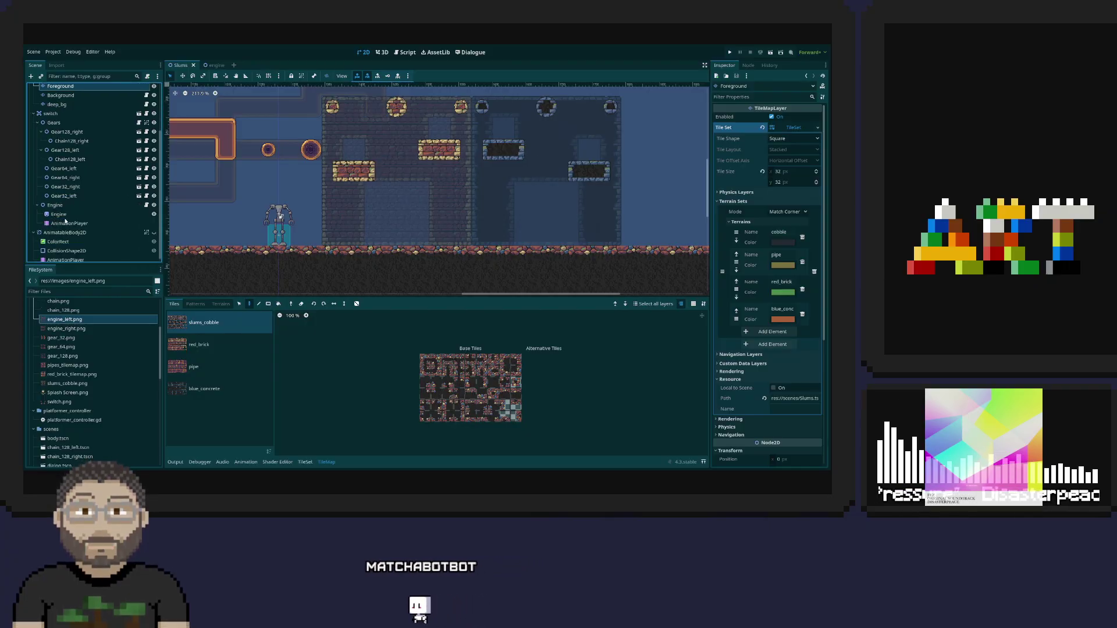
left_click(66, 223)
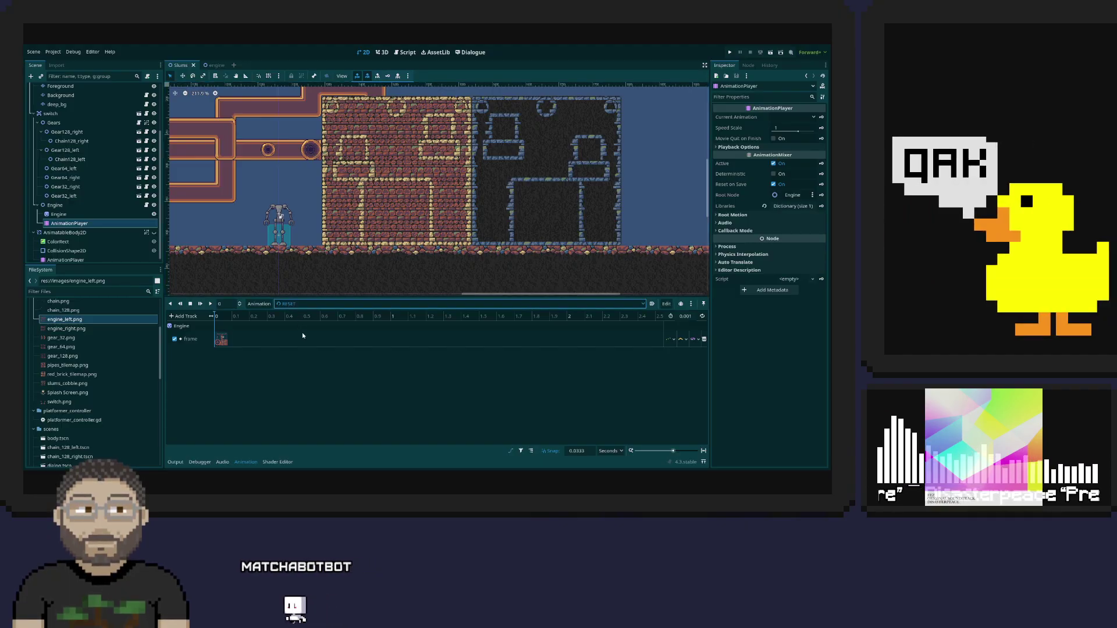
left_click(314, 303)
left_click(314, 323)
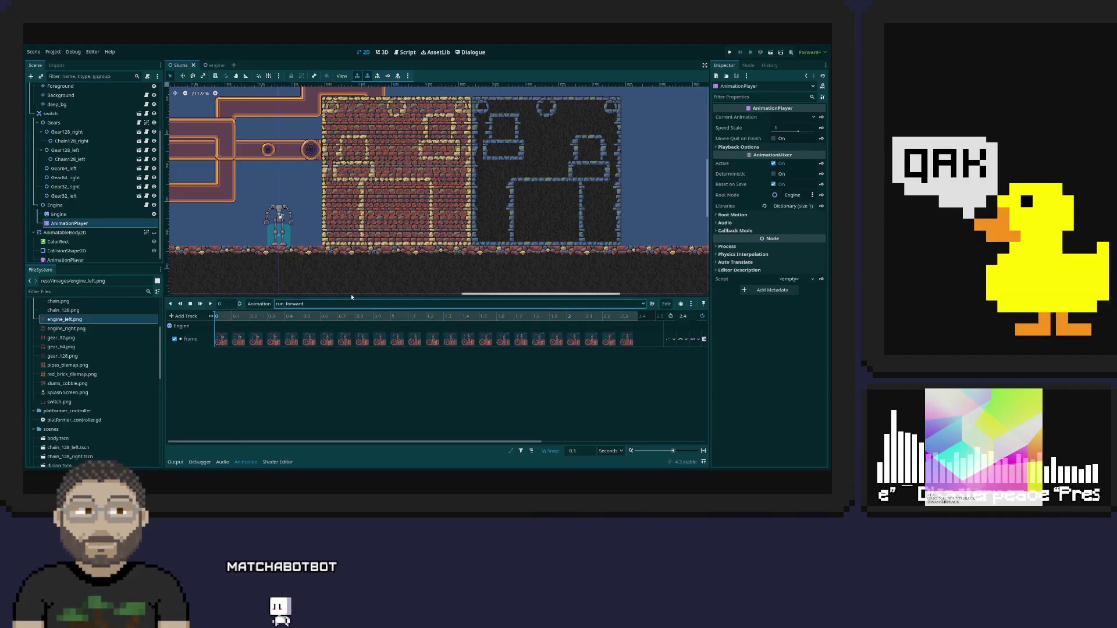
- Delete the old Engine node from the Slums scene and add an instance of engine.tscn under the switch node
left_click(55, 205)
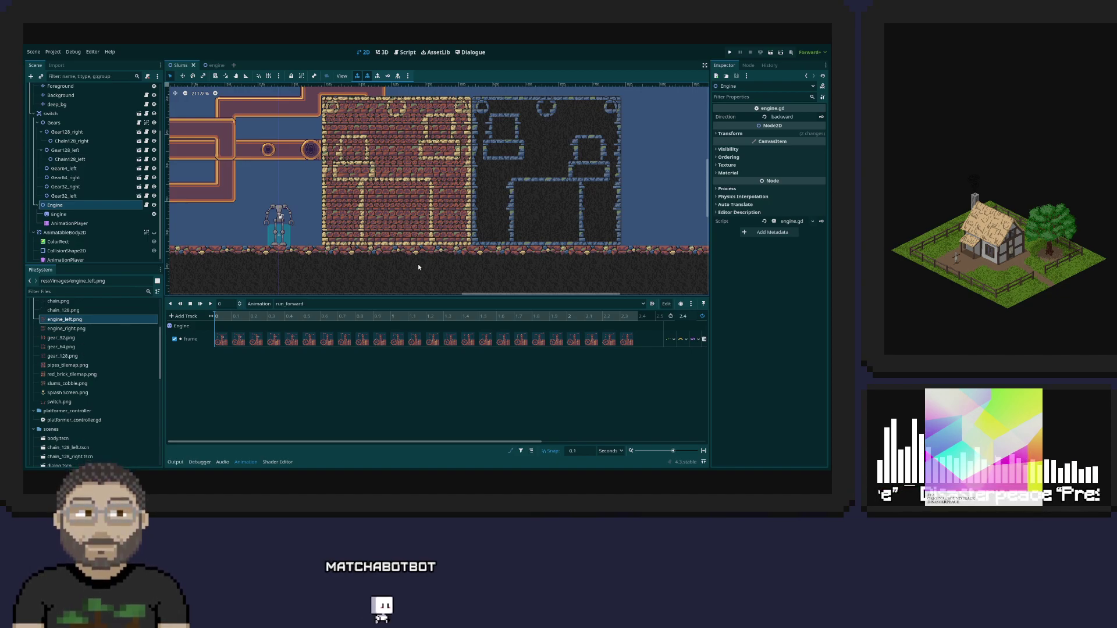
key("Delete")
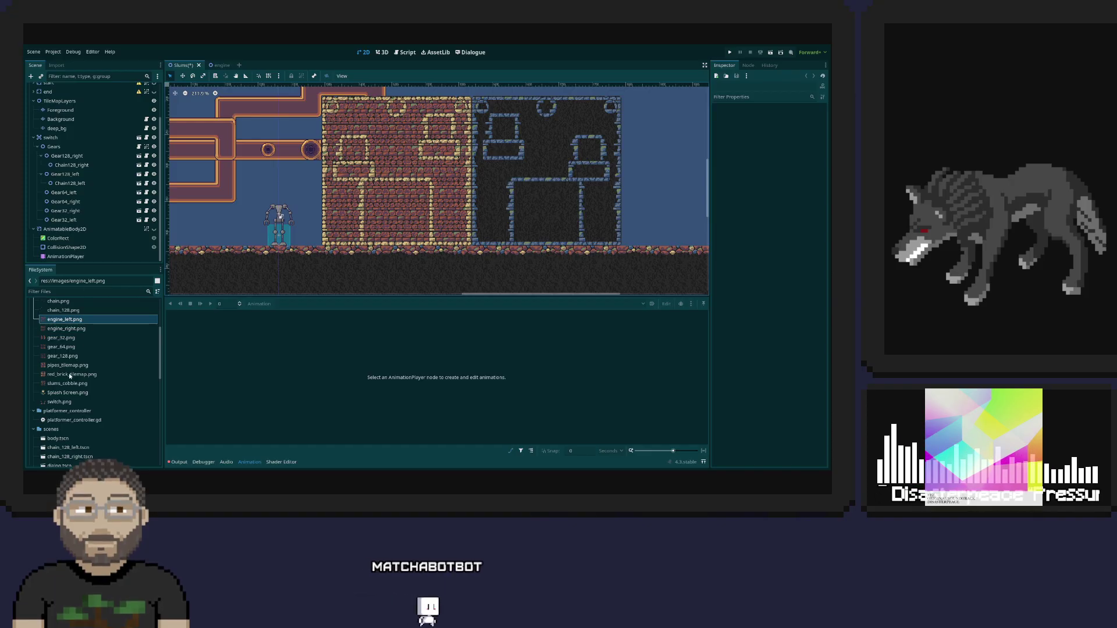
scroll(69, 372, "down", 3)
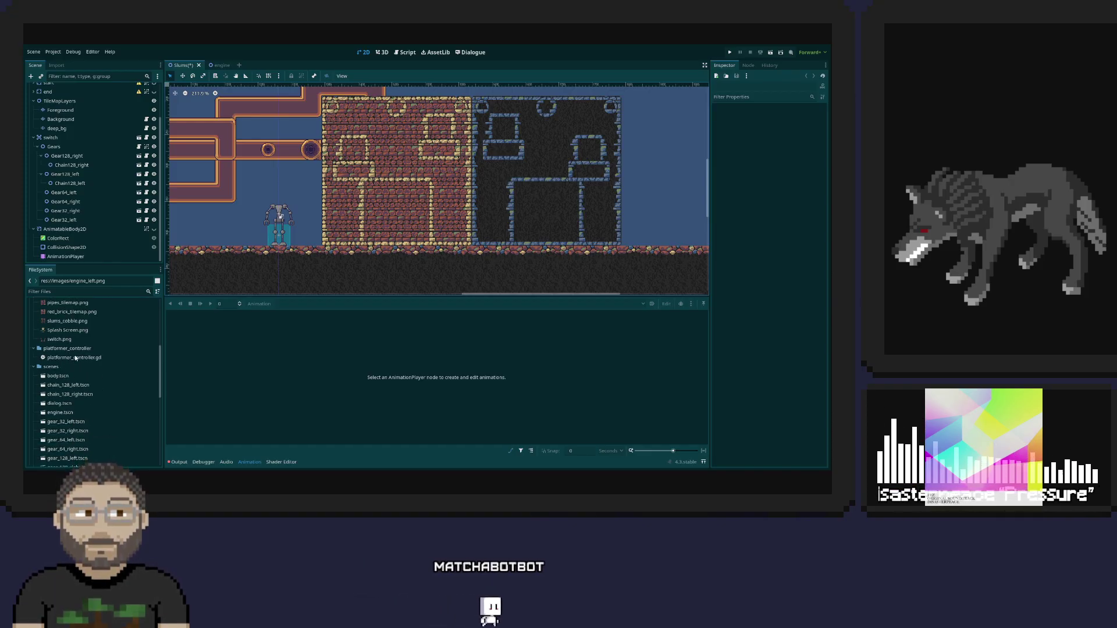
scroll(75, 355, "up", 7)
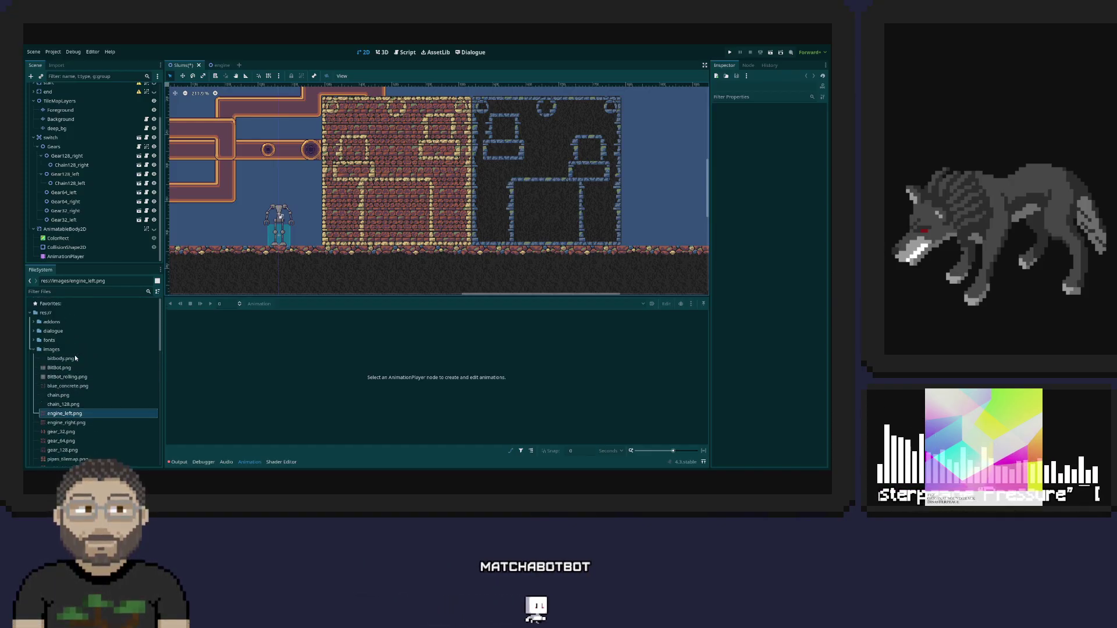
left_click(41, 349)
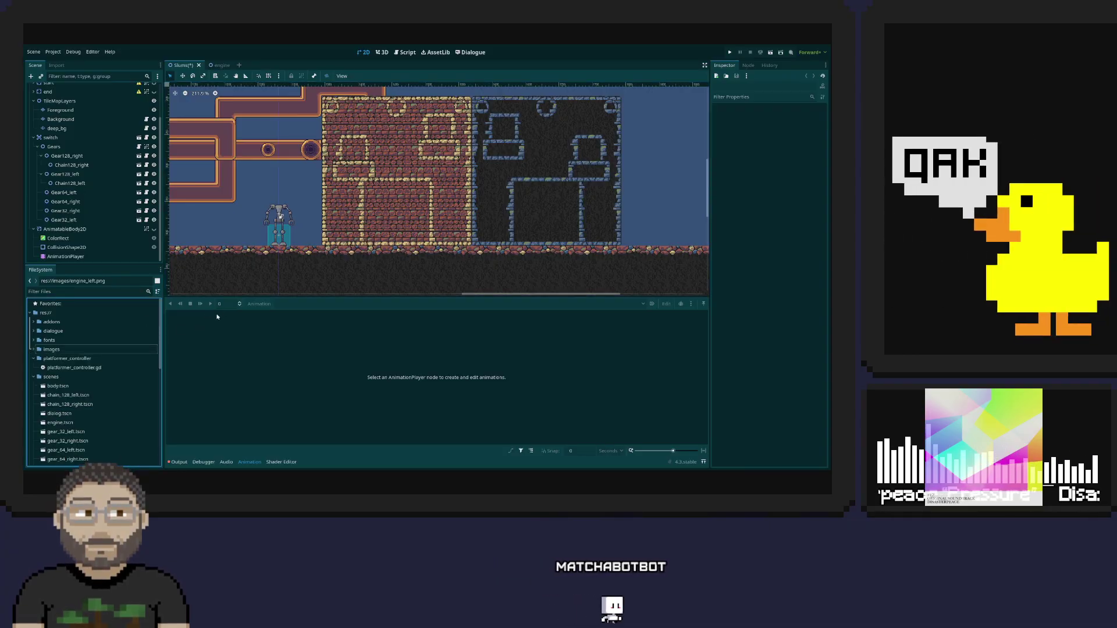
scroll(70, 365, "down", 5)
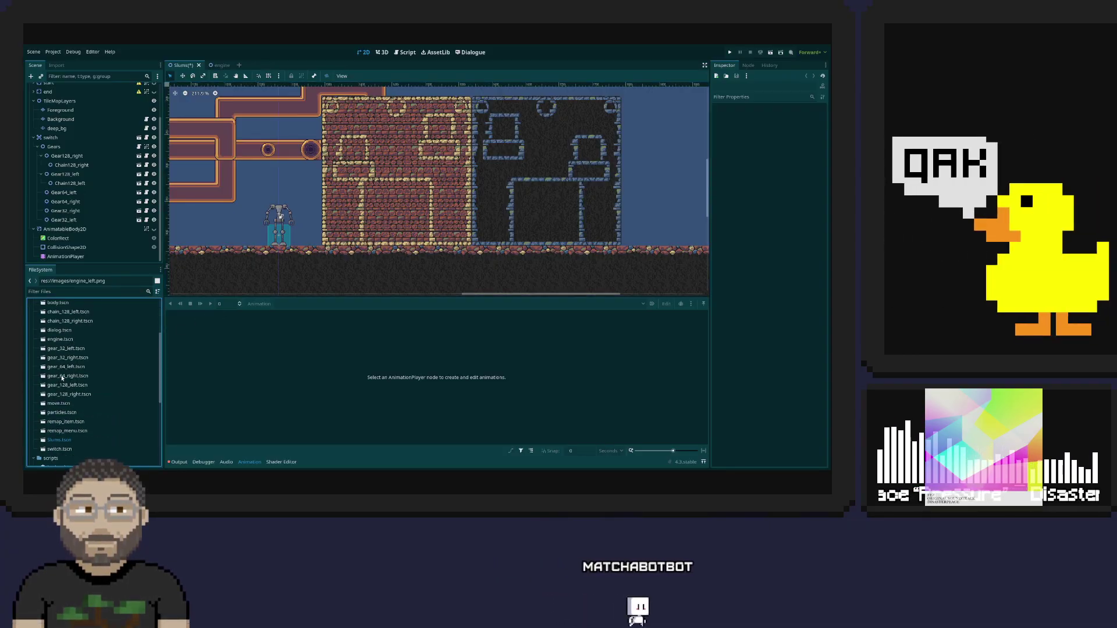
scroll(58, 382, "up", 1)
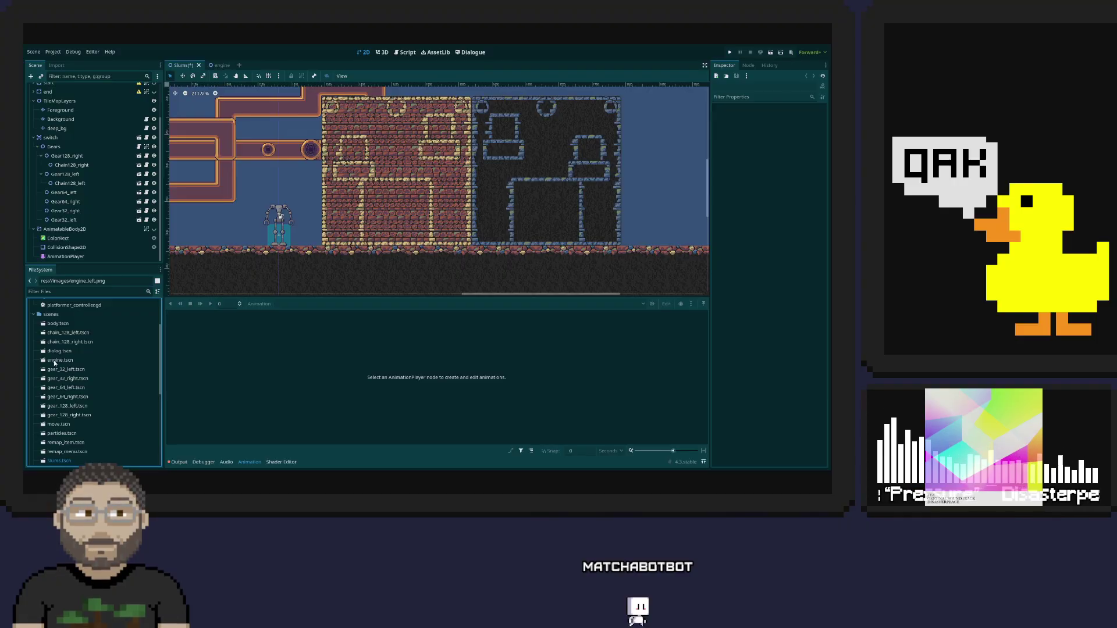
left_click_drag(53, 361, 46, 139)
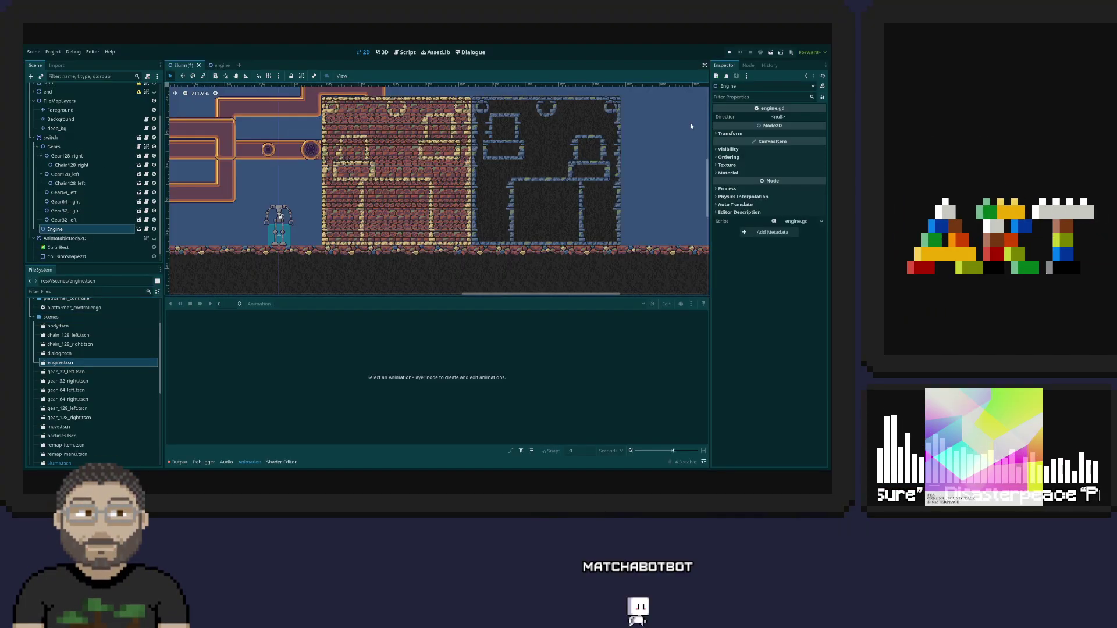
- Set the Direction property of the new Engine instance to backward
left_click(778, 116)
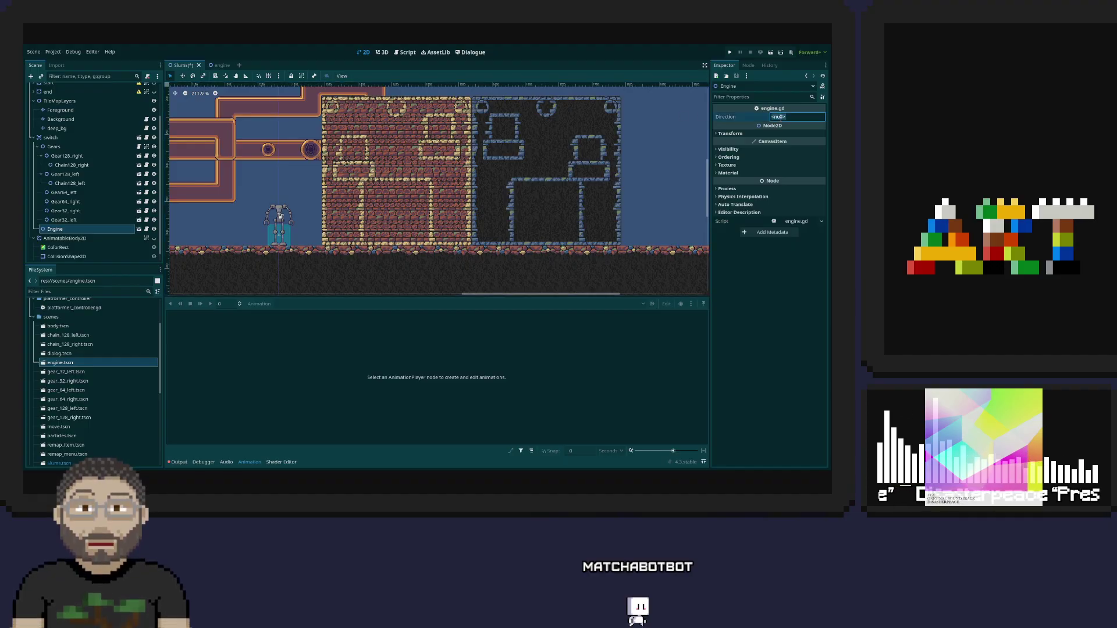
key("BackSpace")
key("BackSpace")
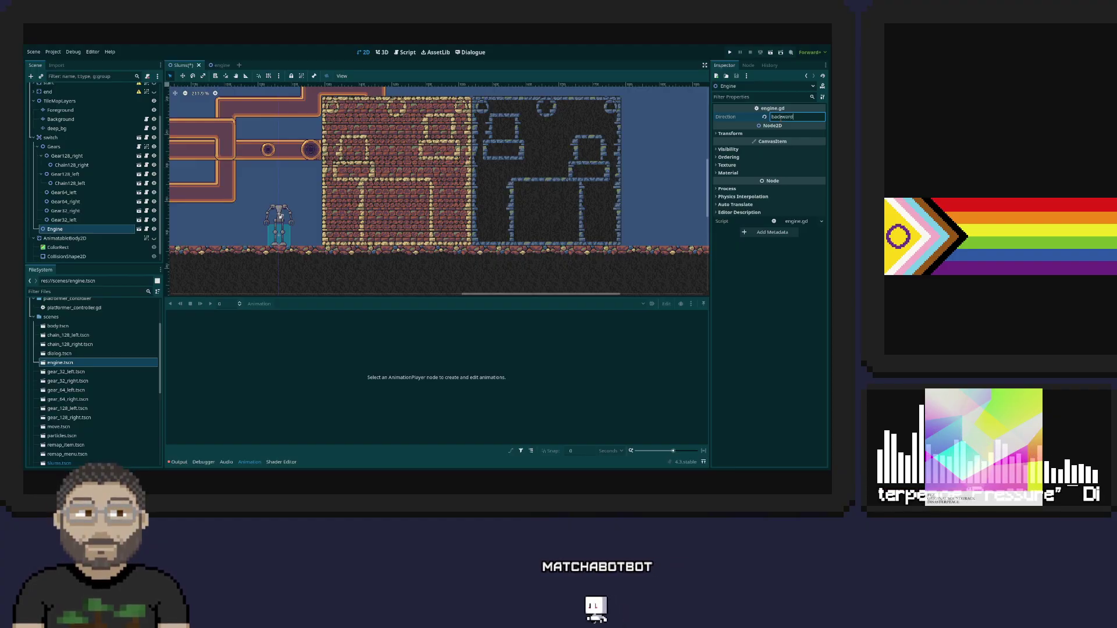
- Rotate the new Engine instance to -90° and move it against the gear train, at about position (-29, 71) px
left_click(54, 230)
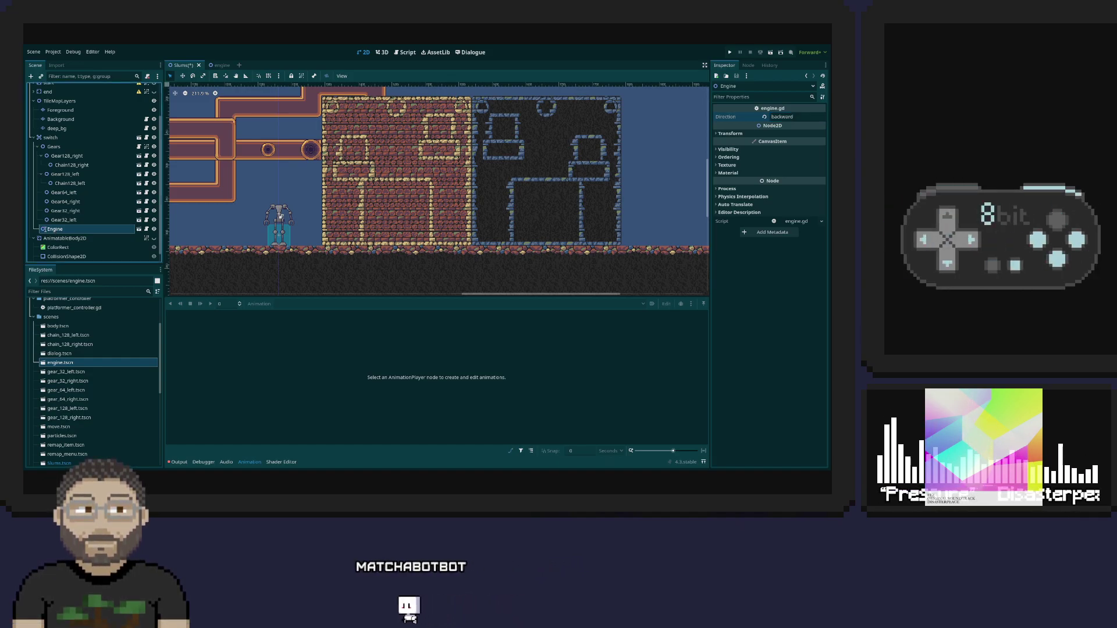
key("f")
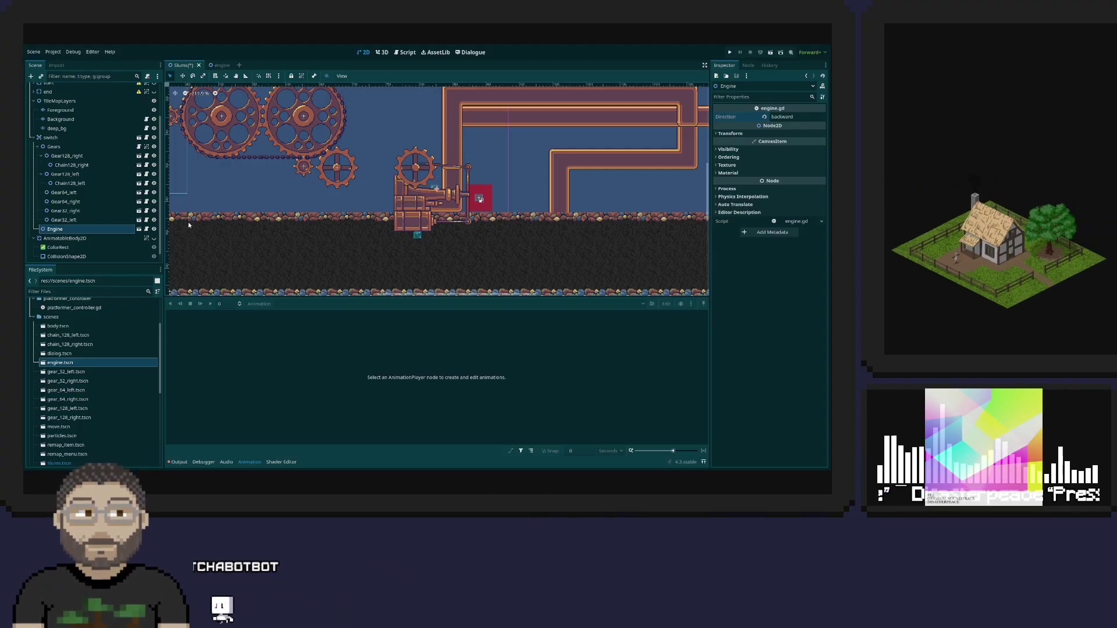
left_click(719, 133)
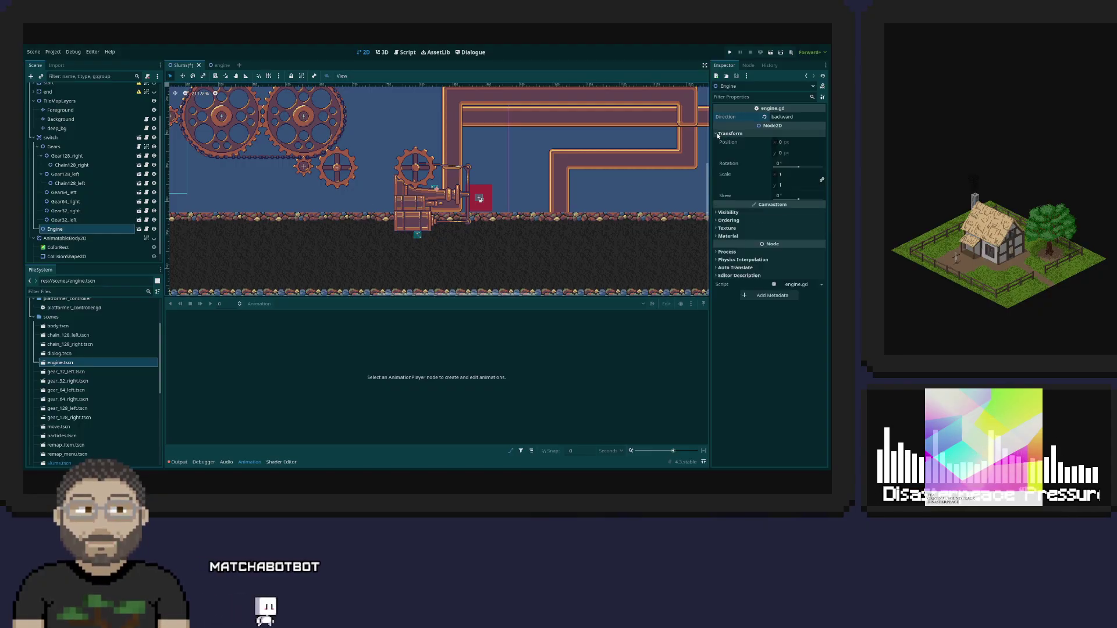
left_click(42, 139)
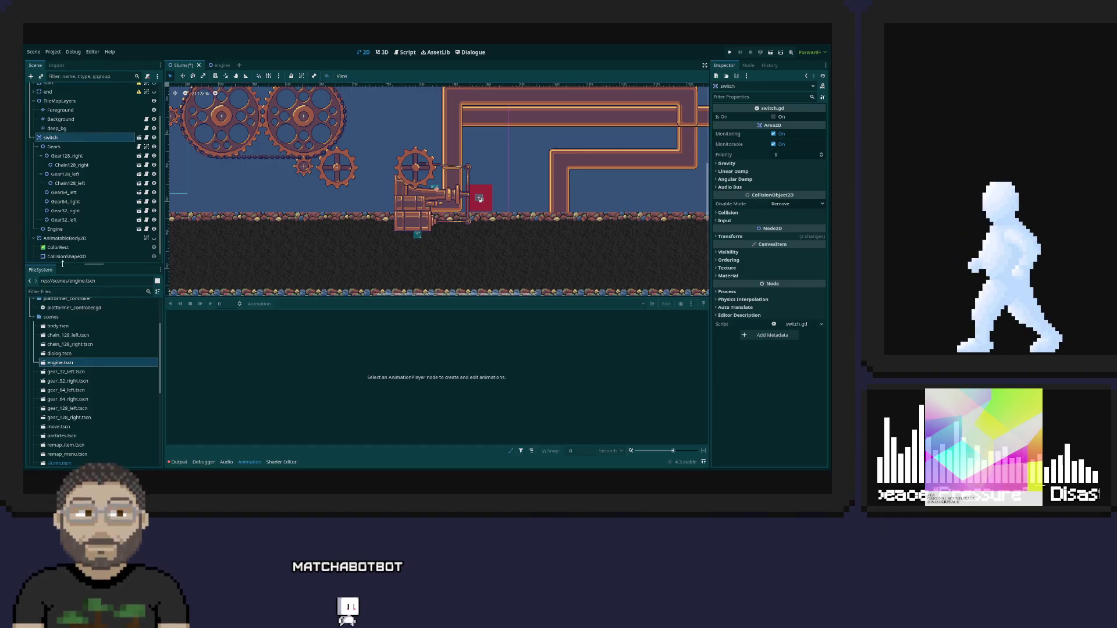
left_click(49, 230)
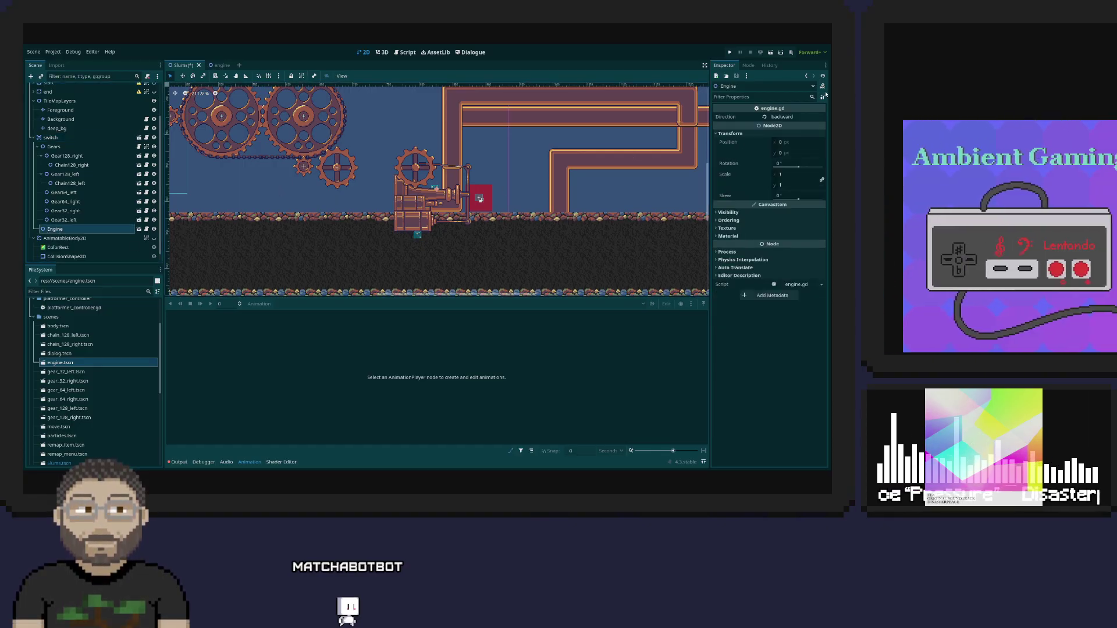
left_click_drag(799, 168, 778, 163)
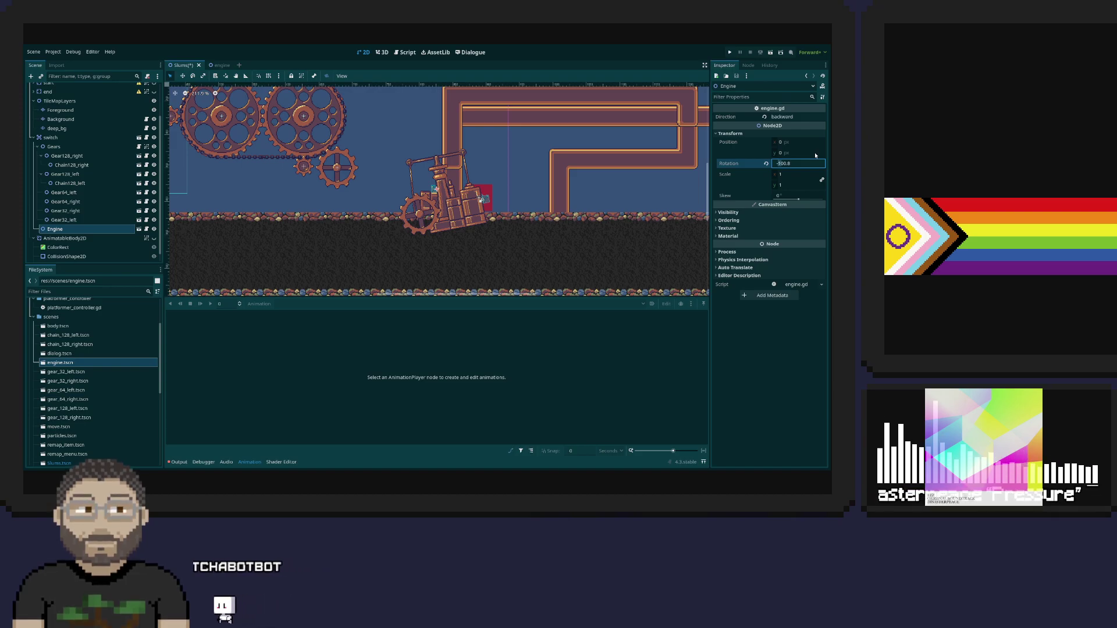
type("-90")
key("Return")
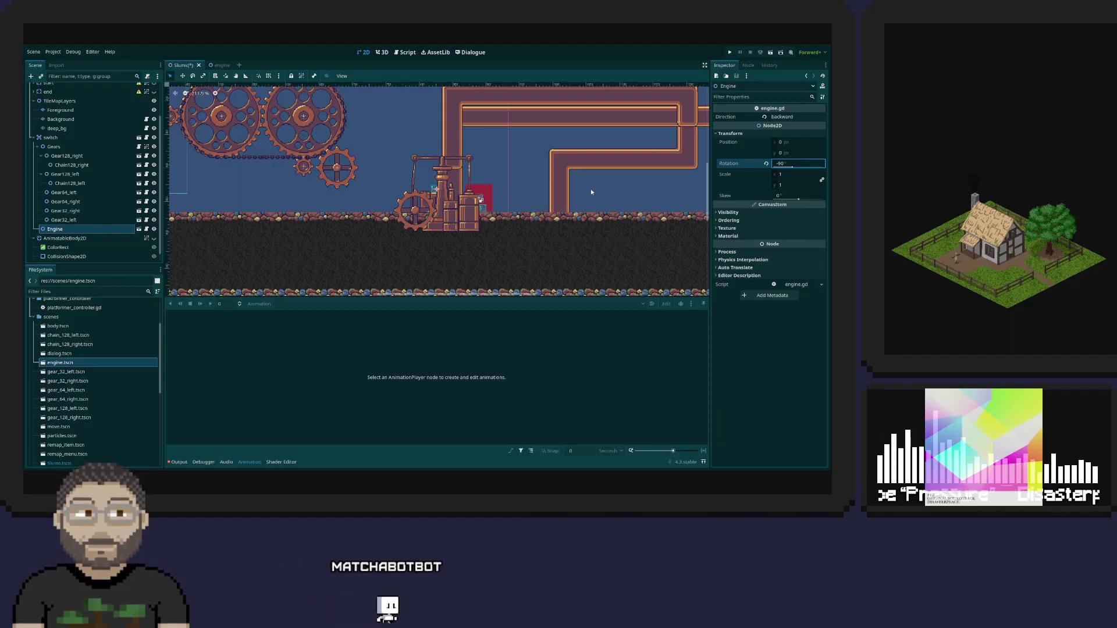
left_click_drag(459, 215, 412, 196)
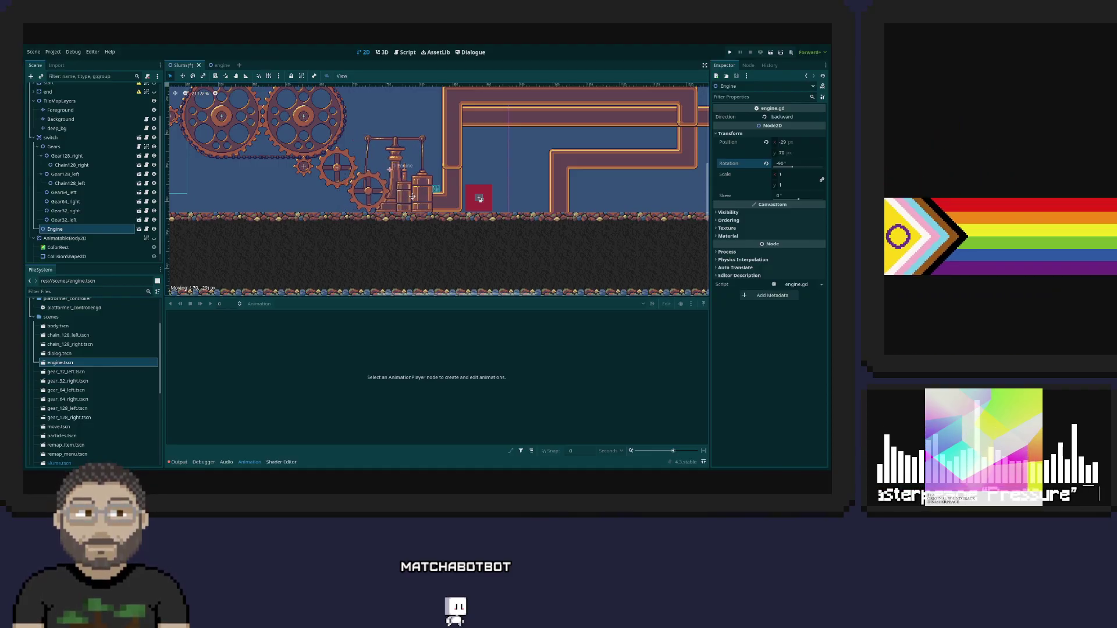
left_click_drag(411, 196, 412, 196)
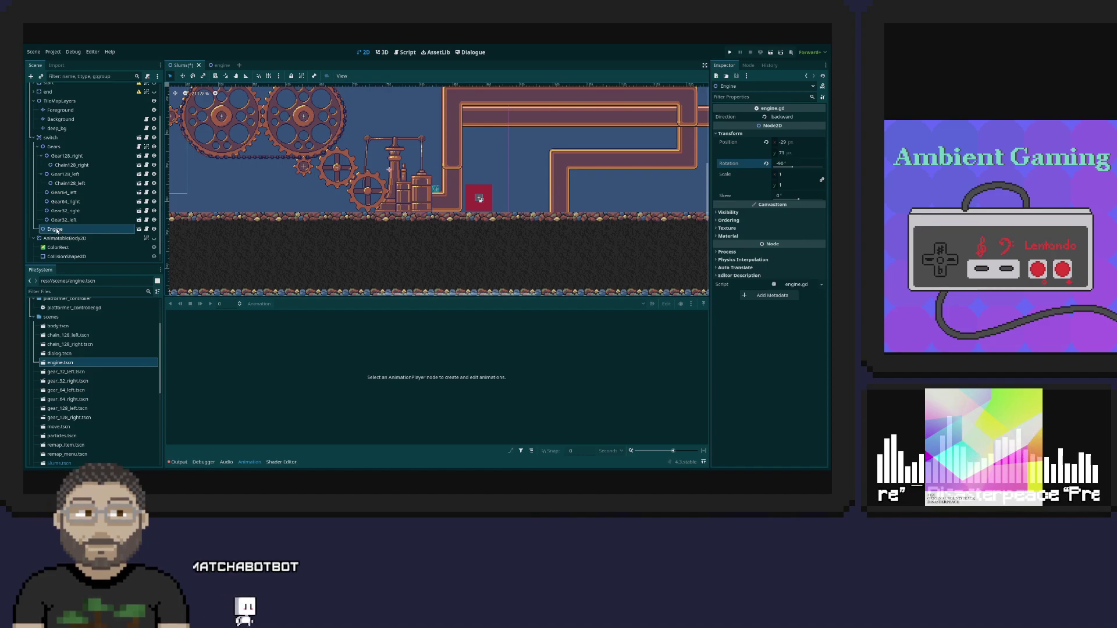
- Open engine.tscn, delete its switch node and save the engine scene
double_click(60, 363)
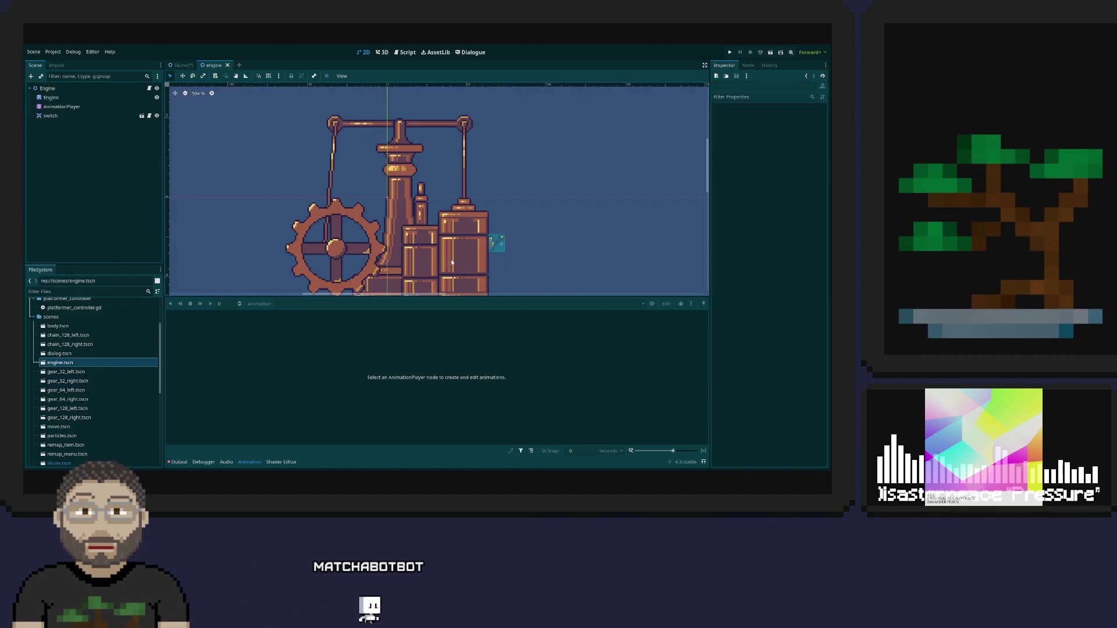
left_click(497, 242)
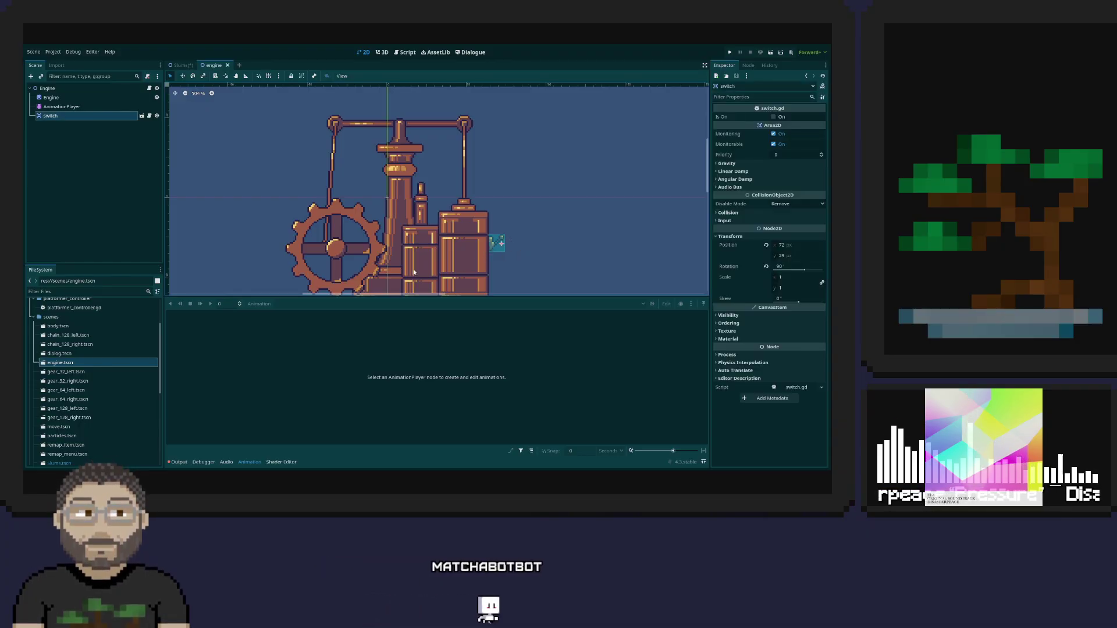
key("Delete")
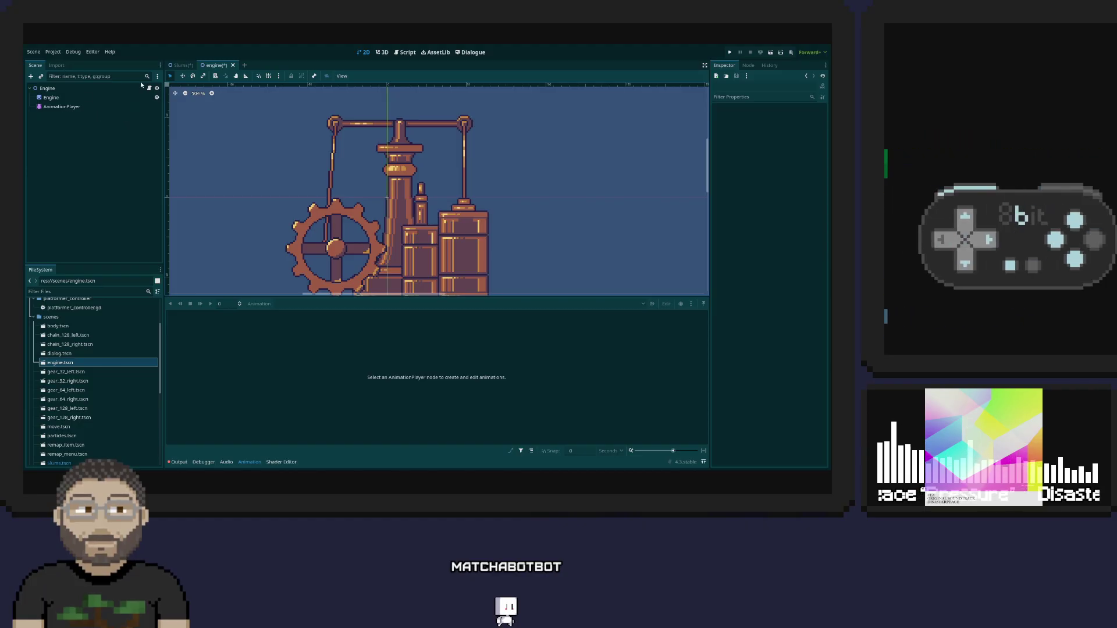
left_click(104, 89)
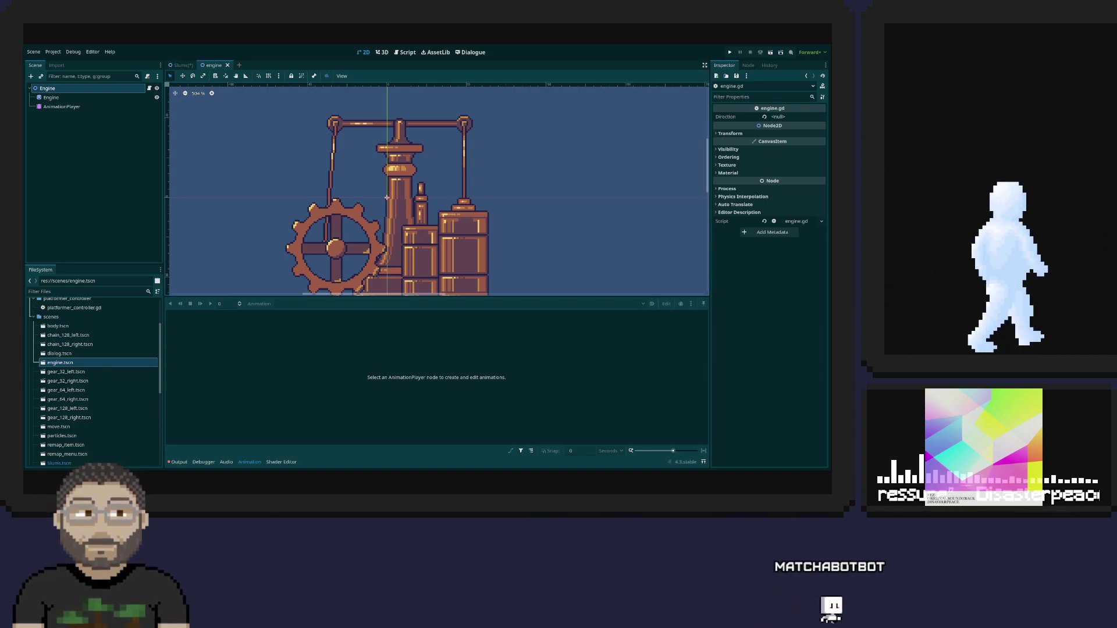
- Review the direction code of engine.gd in VS Code and the animation list of the engine scene's AnimationPlayer in Godot
key("alt+Tab")
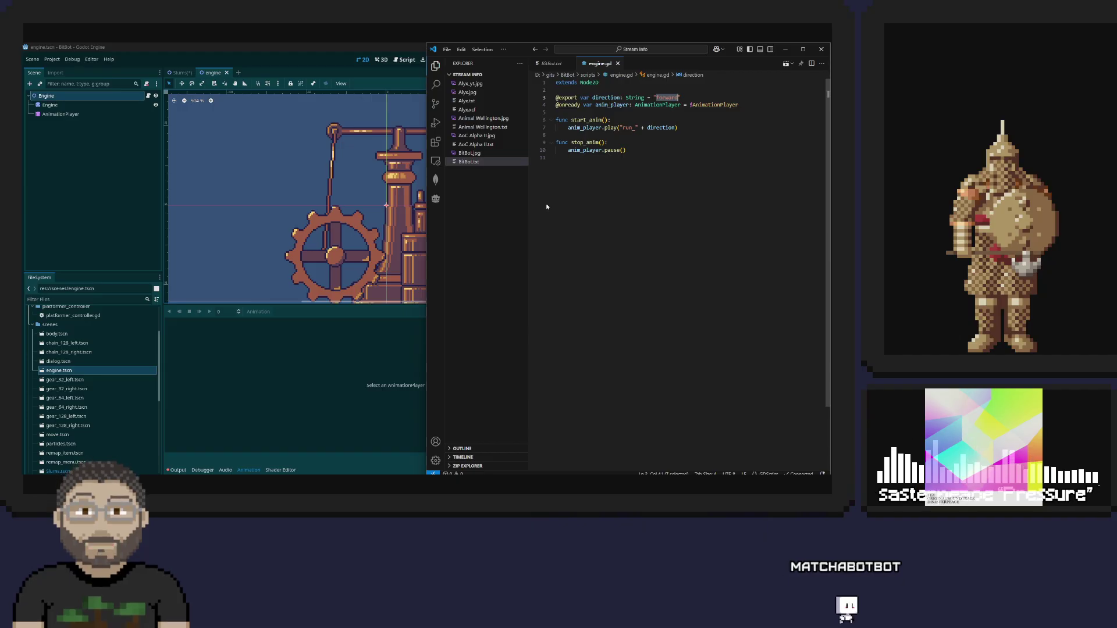
left_click(250, 361)
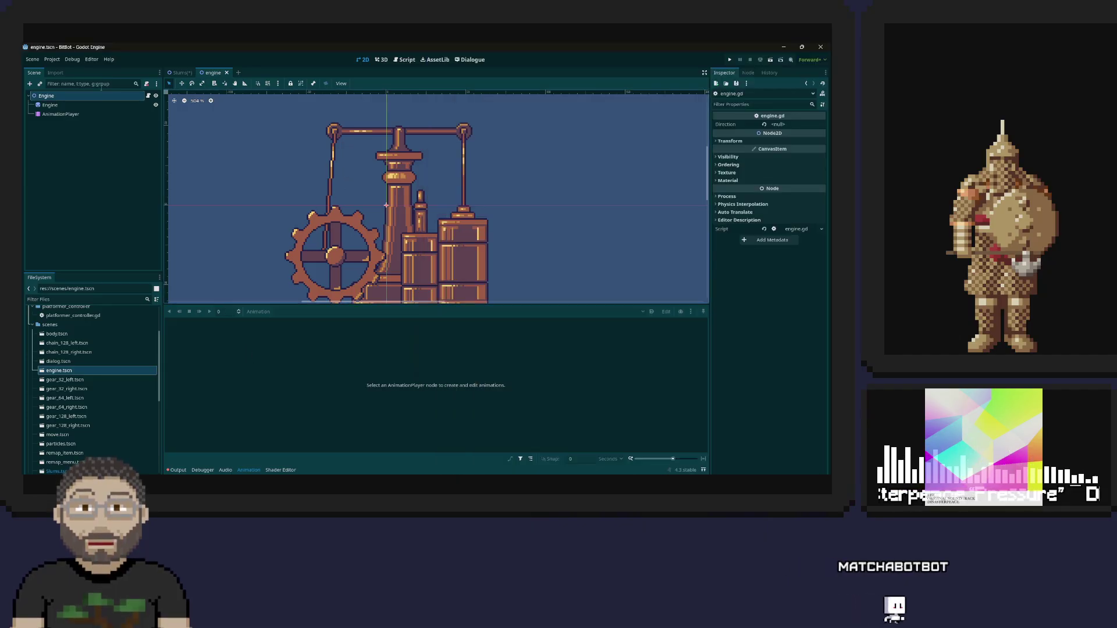
left_click(60, 114)
left_click(296, 312)
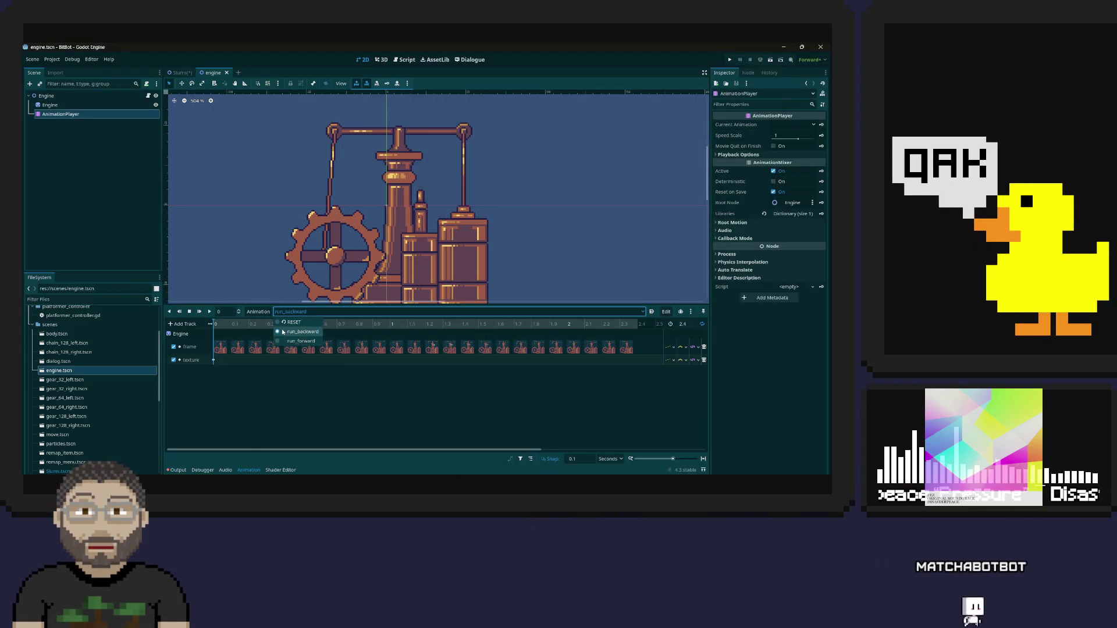
left_click(78, 100)
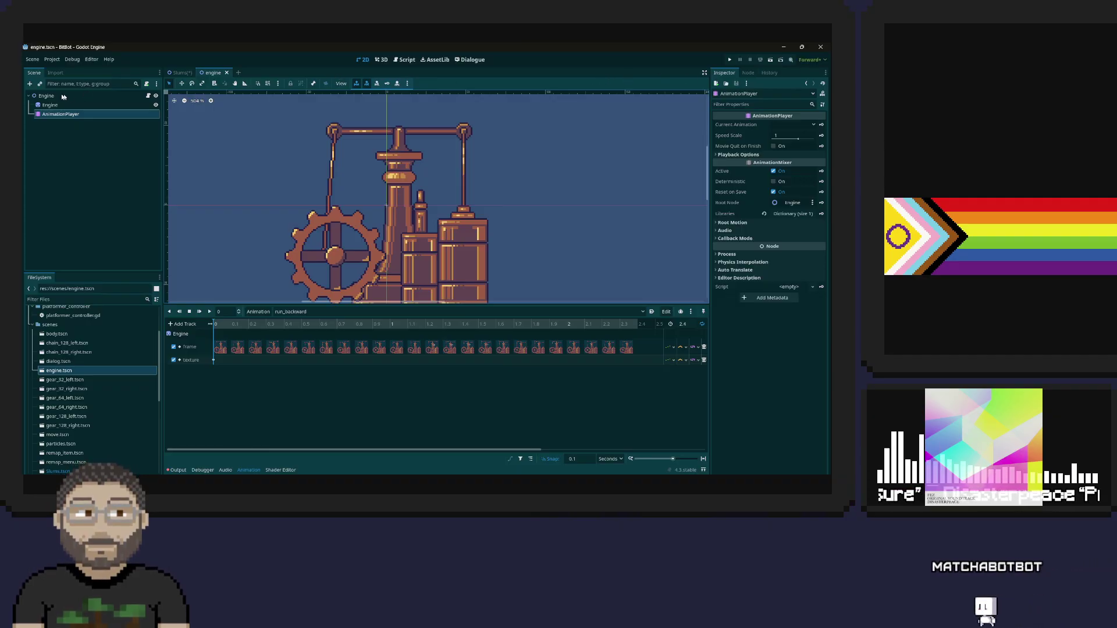
- Close the engine scene, nudge the Engine instance in Slums to position (-29, 72) px, and save
left_click(227, 73)
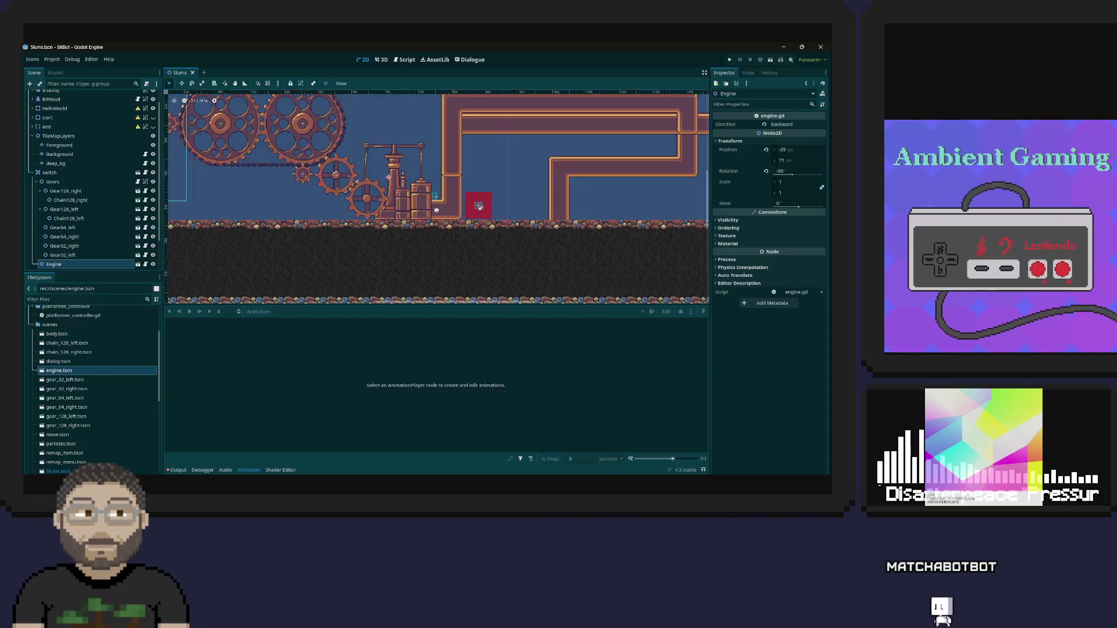
mouse_move(422, 208)
left_mouse_down()
mouse_move(418, 189)
mouse_move(423, 206)
left_mouse_up()
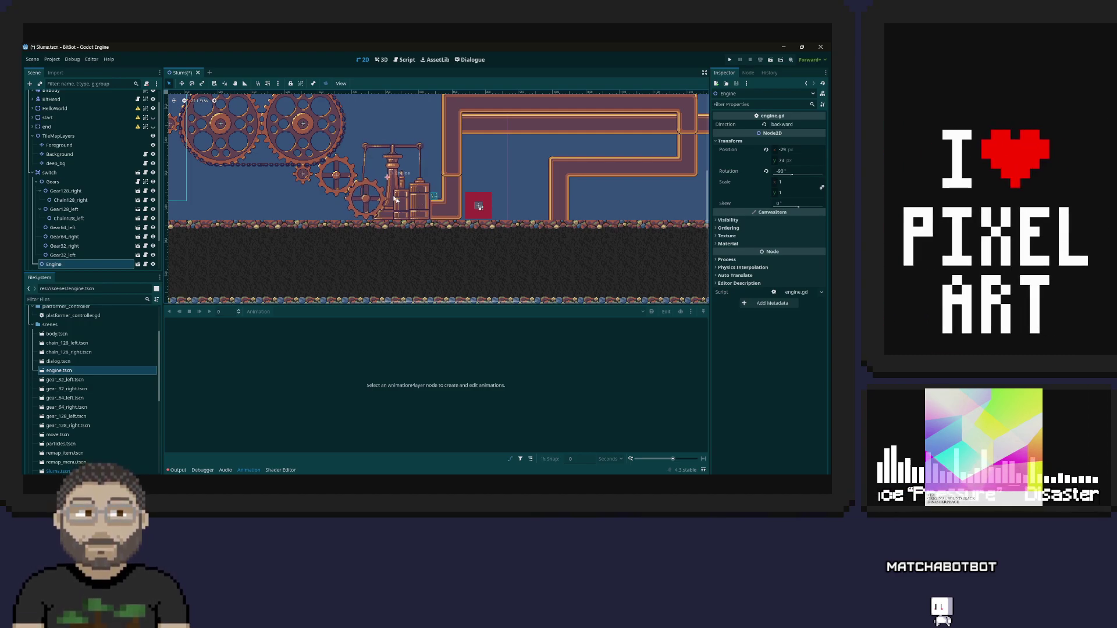
key("Up")
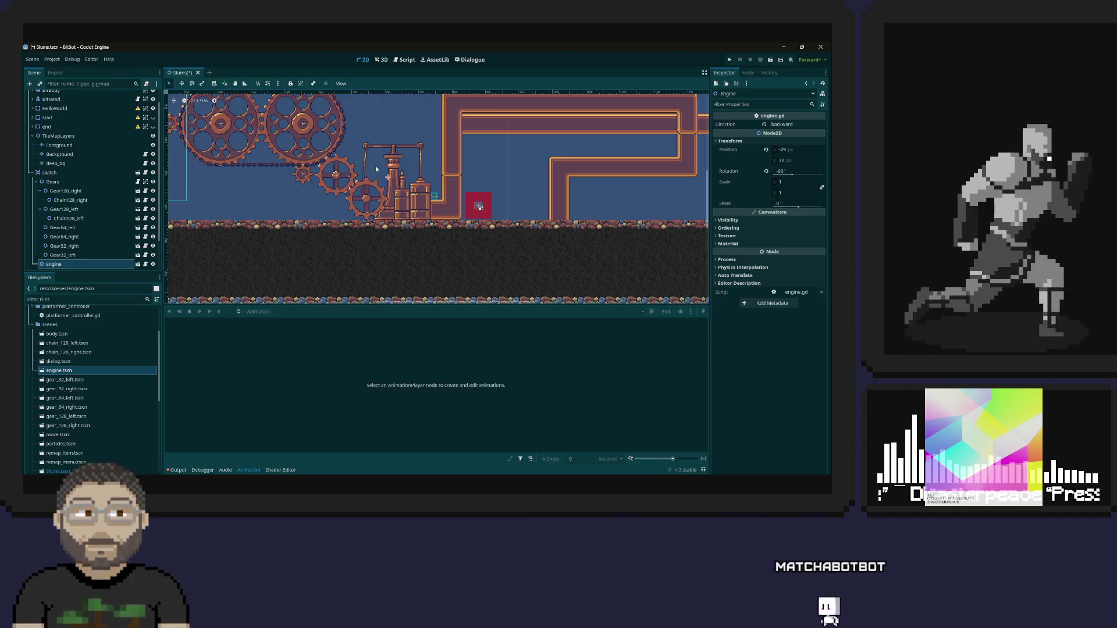
key("Down")
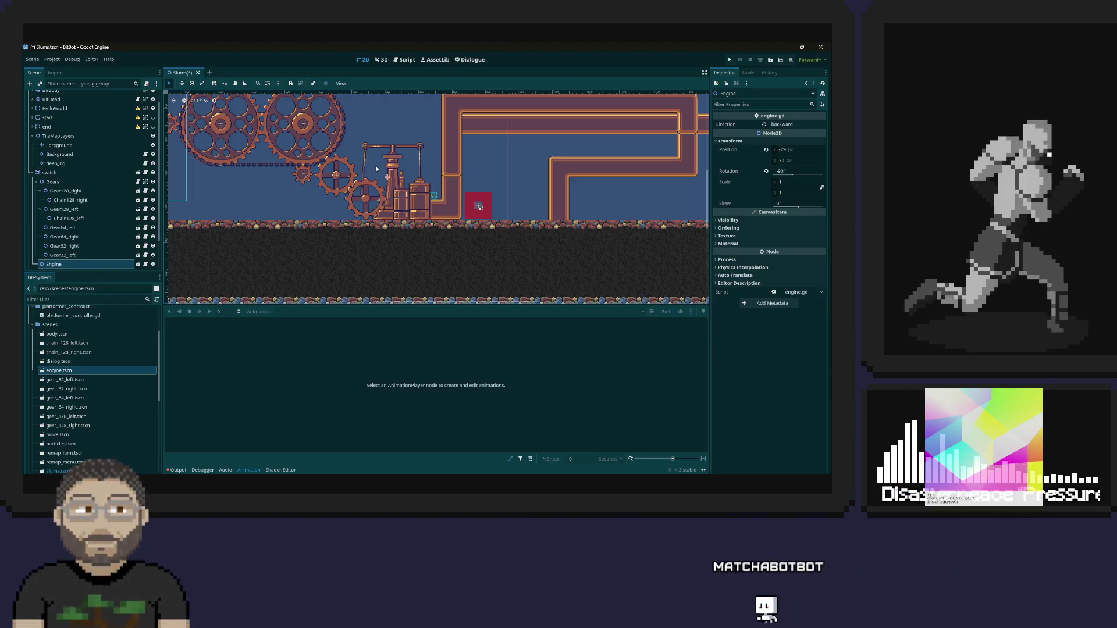
key("Up")
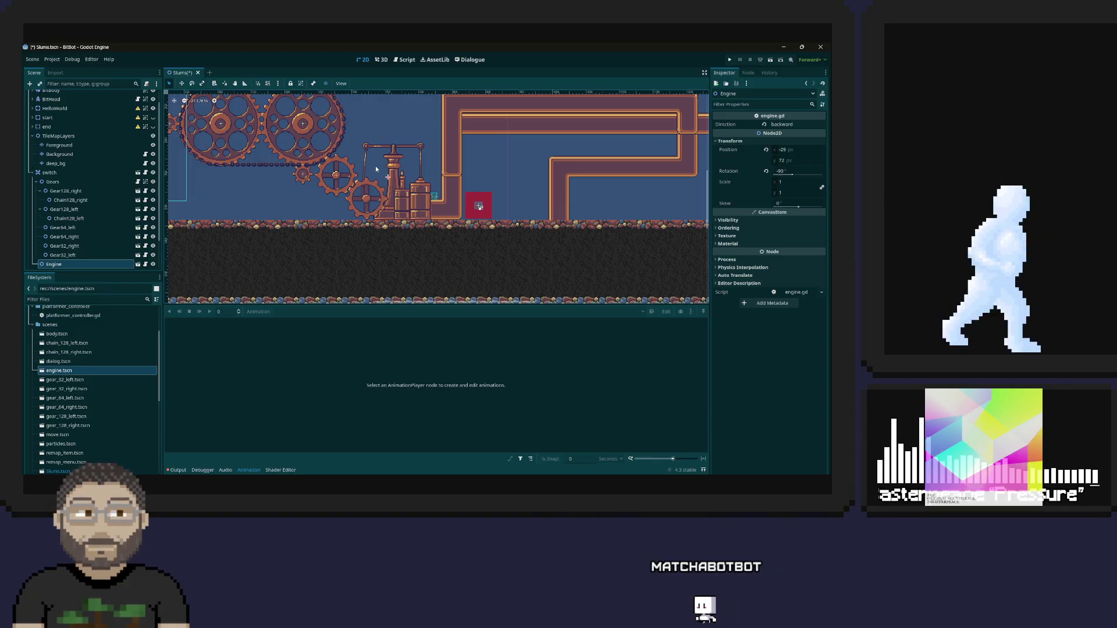
key("ctrl+s")
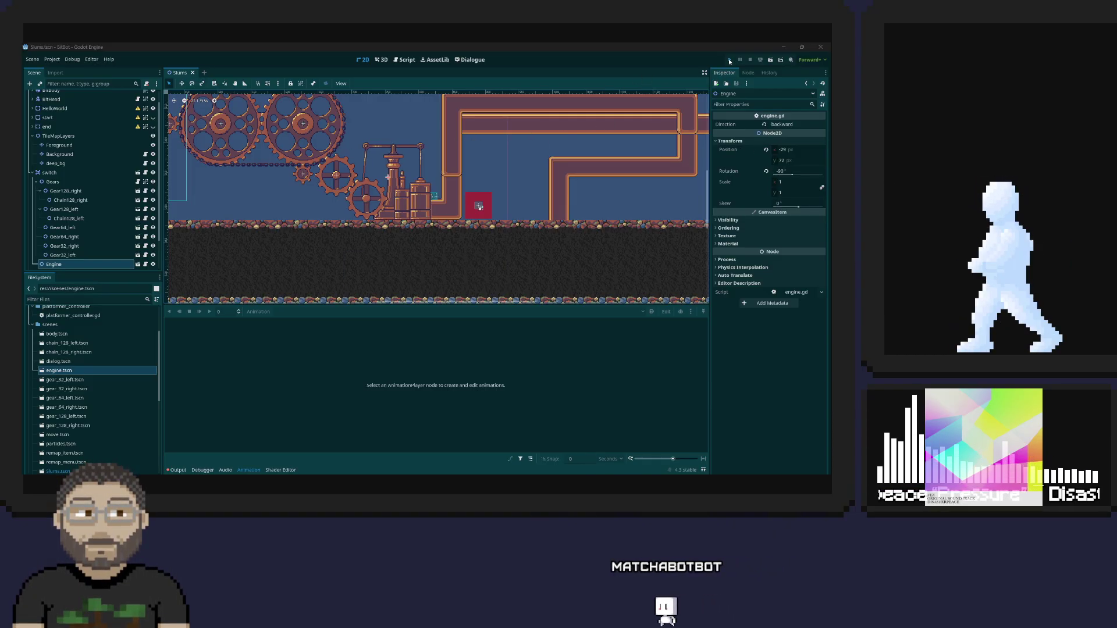
- Run the game, move the character to the engine to check how its animation meshes with the gears, and close the game
left_click(729, 60)
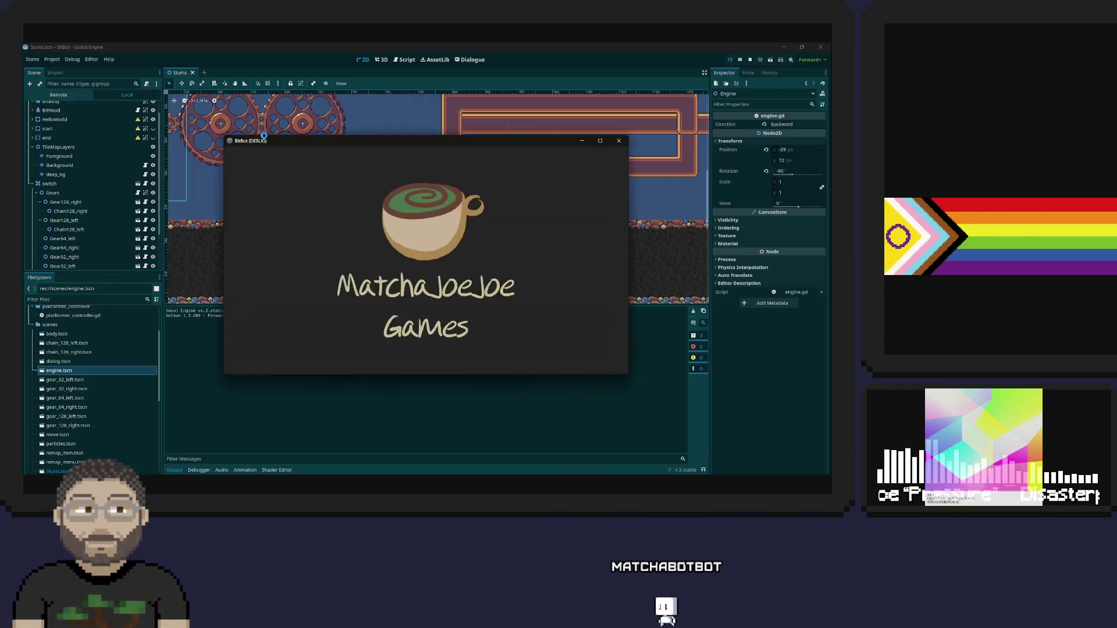
key("Right")
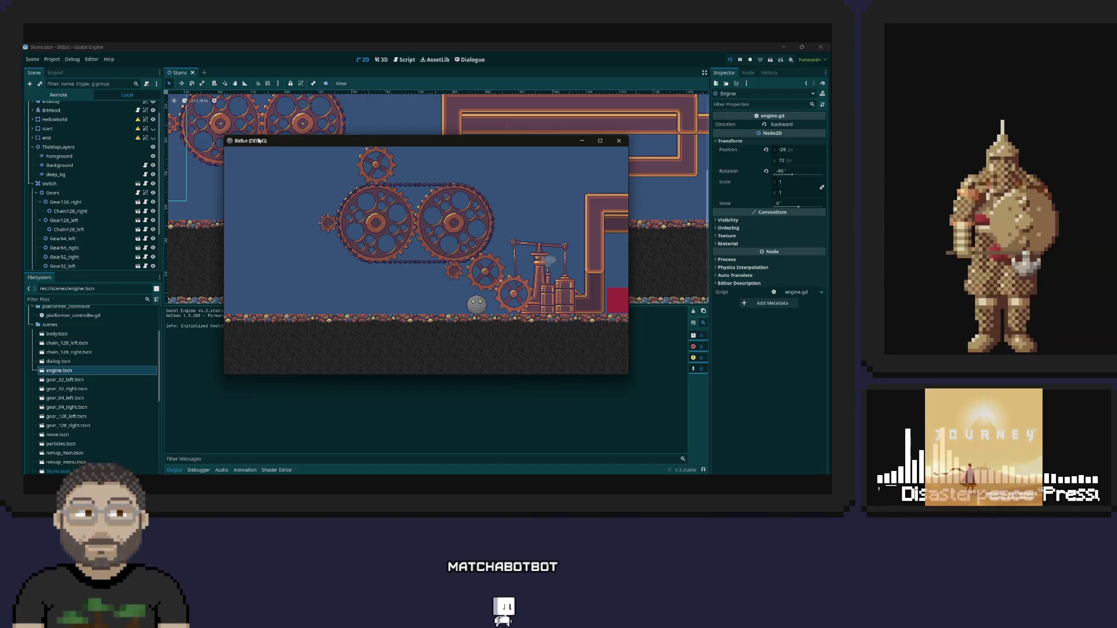
left_click(618, 140)
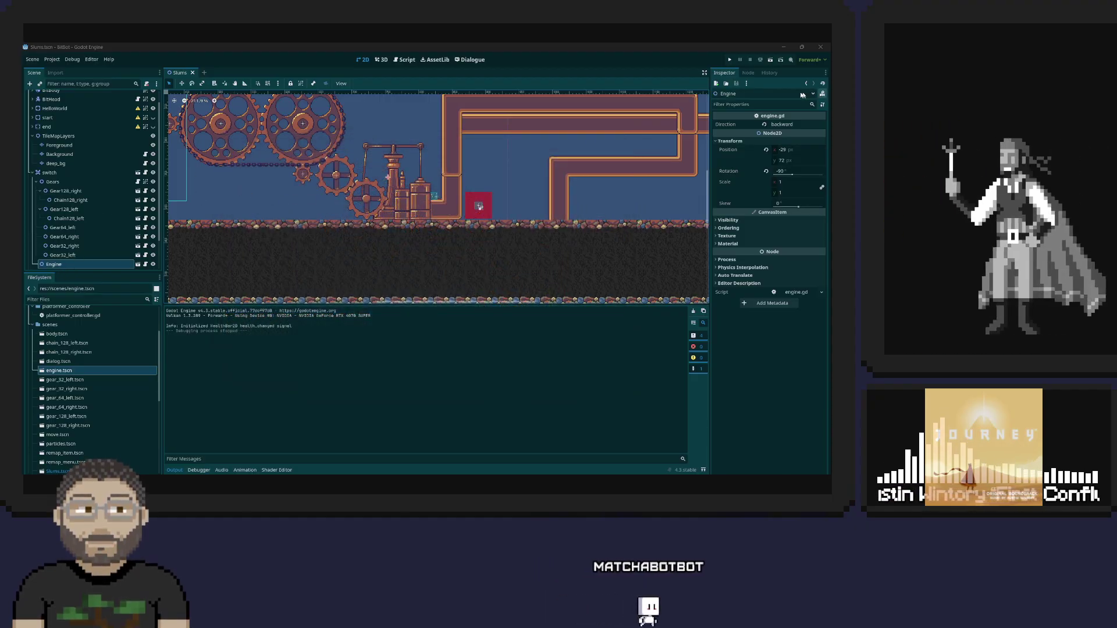
- Set the Direction property of the Engine instance to forward and save the Slums scene
left_click(780, 124)
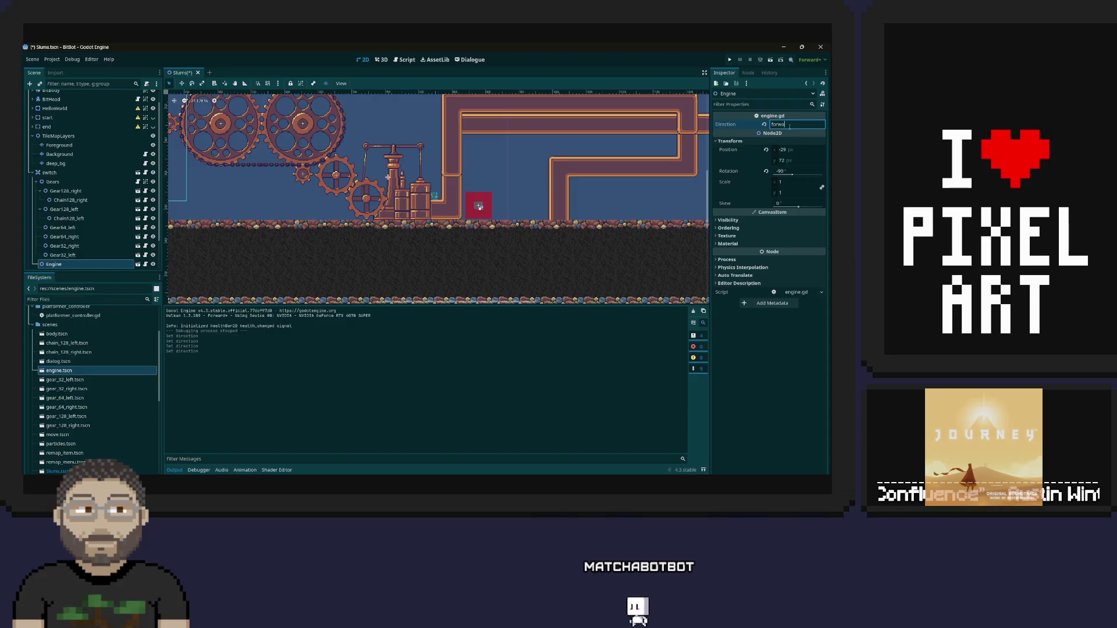
type("d")
key("ctrl+s")
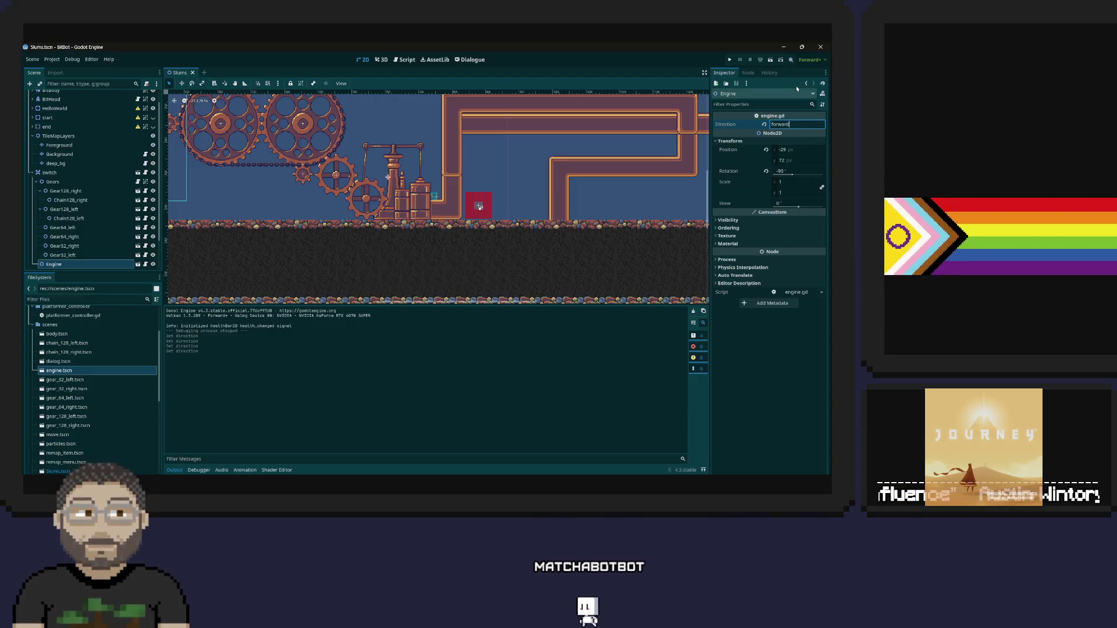
- Run the game again, move the character to the engine to check the forward animation, and close the game
left_click(730, 60)
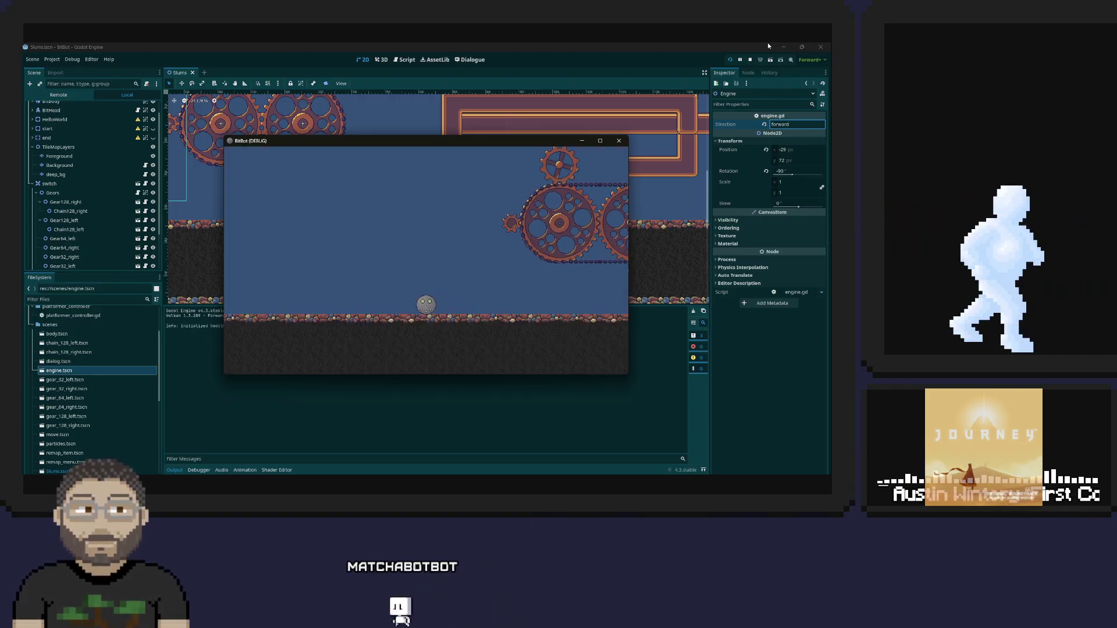
key("Right")
key("Right")
key("Right")
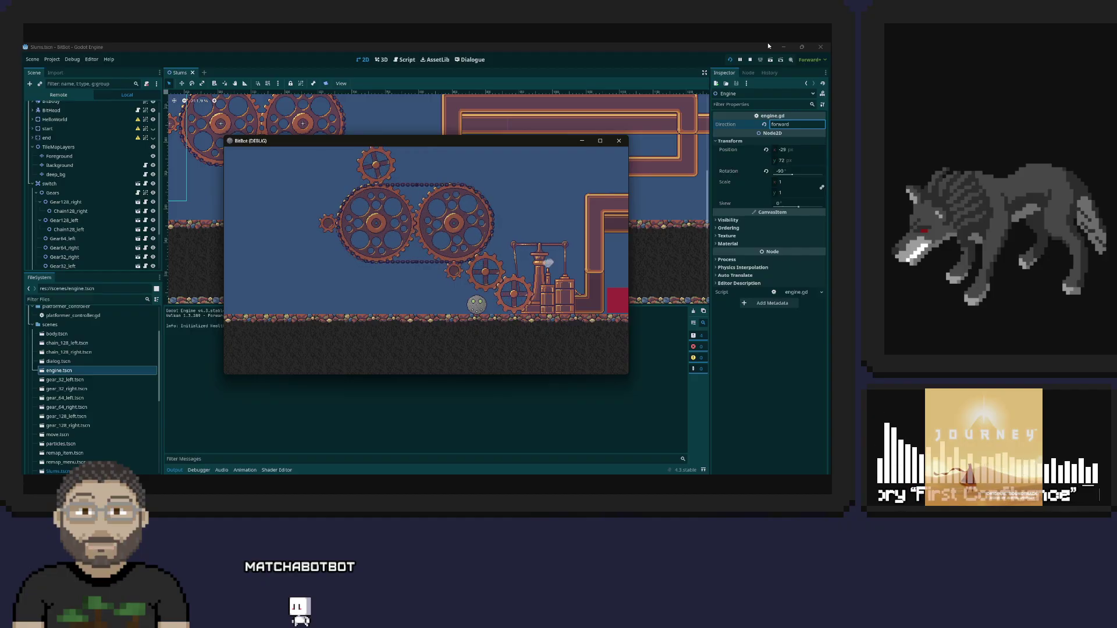
left_click(618, 141)
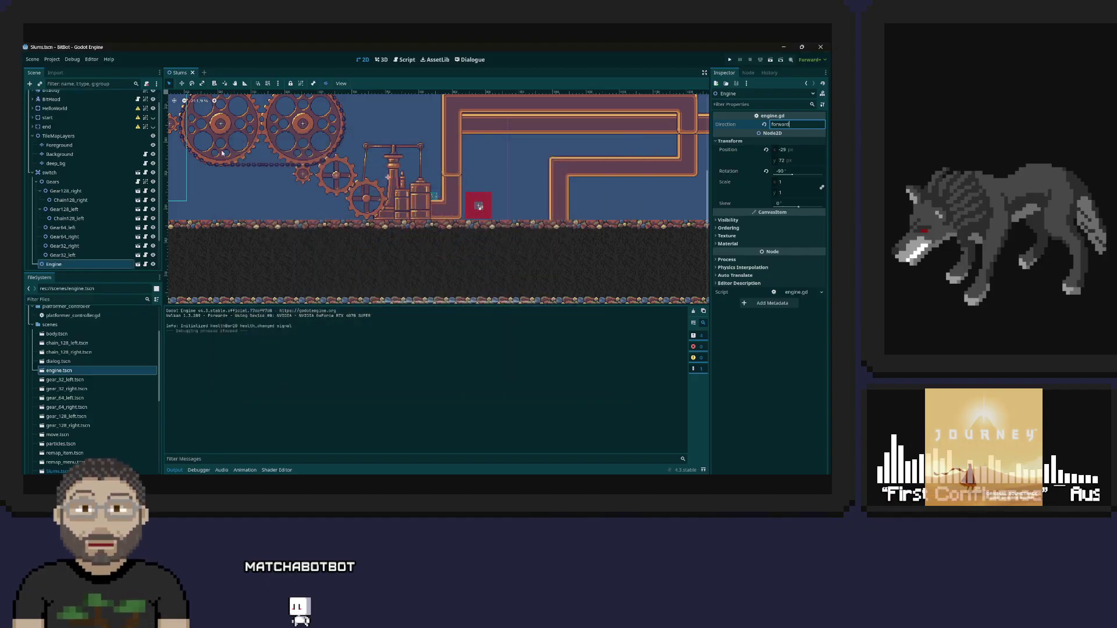
- Open the engine scene, bring up its run_forward animation and clear the Engine sprite's texture
double_click(57, 371)
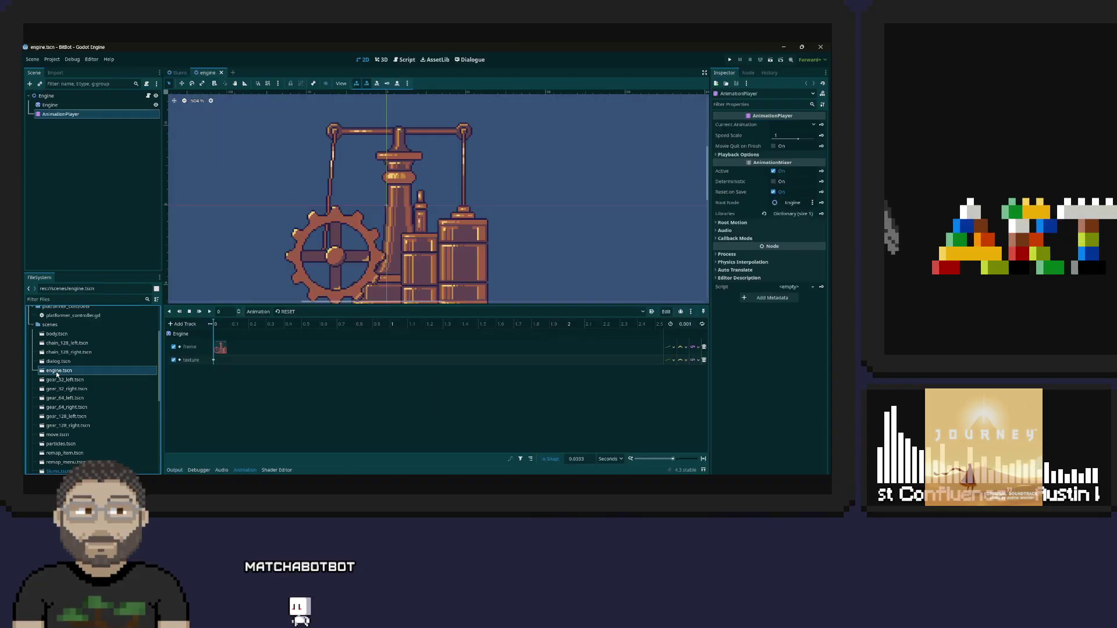
left_click(288, 312)
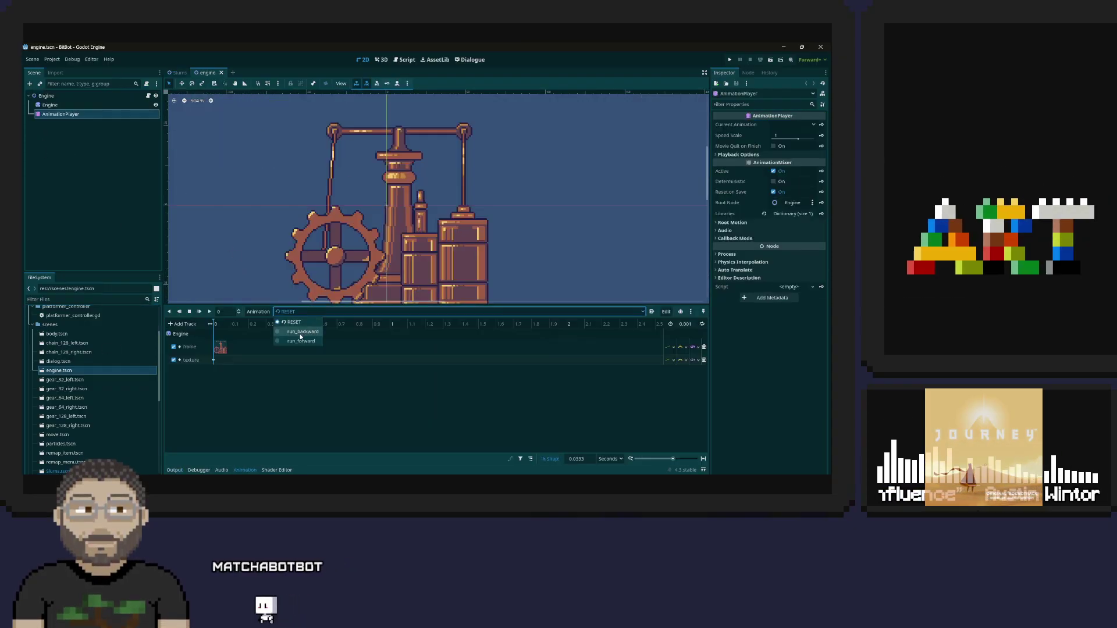
left_click(301, 341)
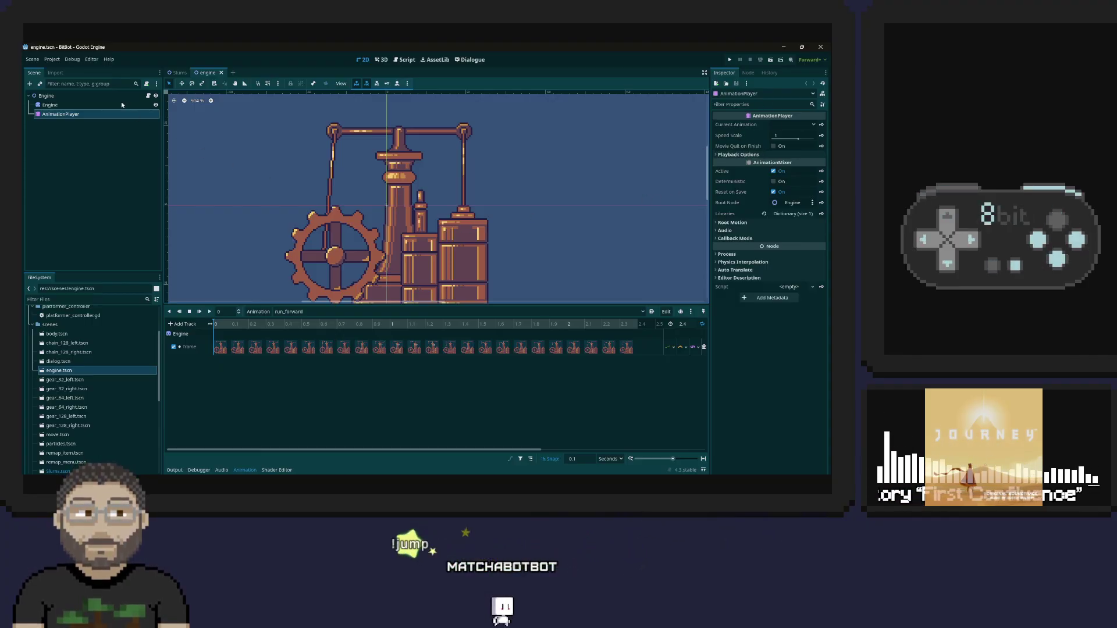
left_click(50, 105)
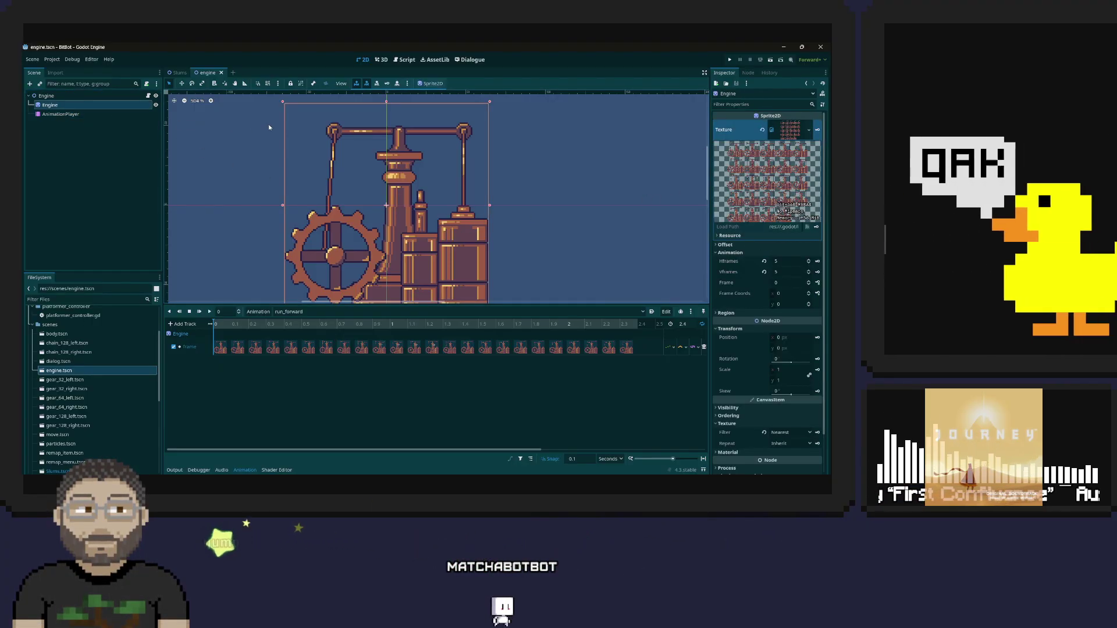
left_click(762, 130)
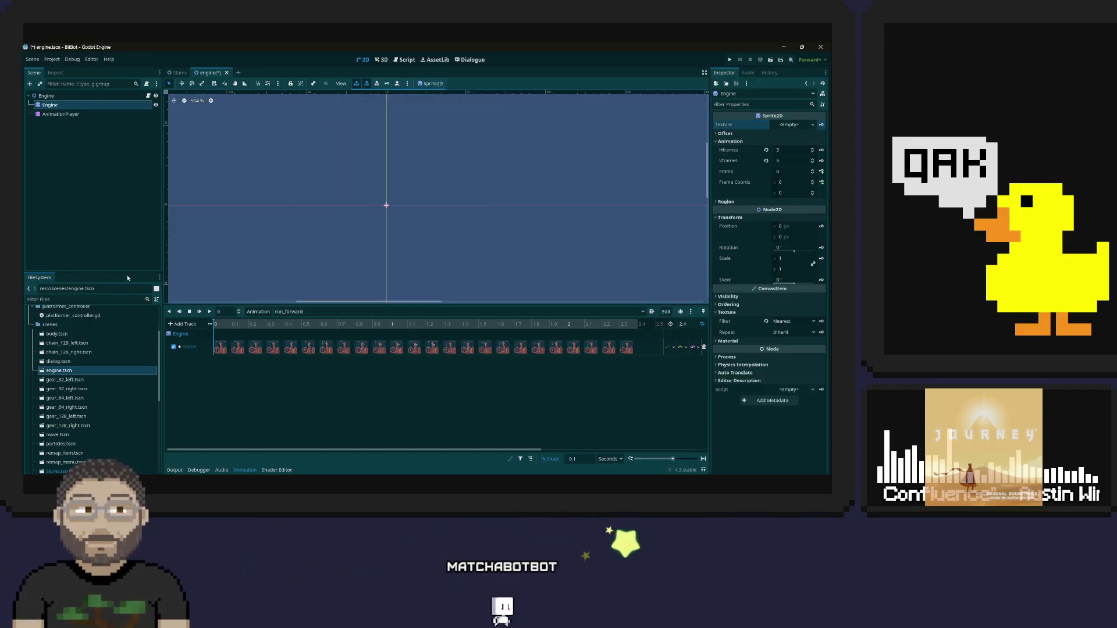
- Assign engine_right.png as the Engine sprite's texture and key it at the start of run_forward on a new texture track
scroll(52, 333, "up", 3)
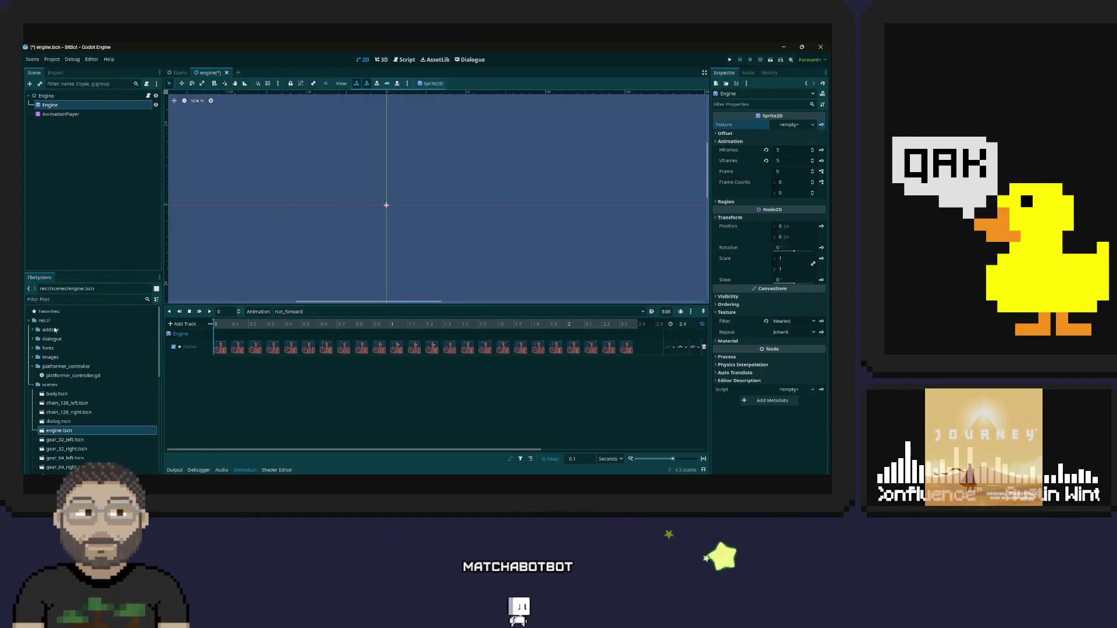
left_click(33, 357)
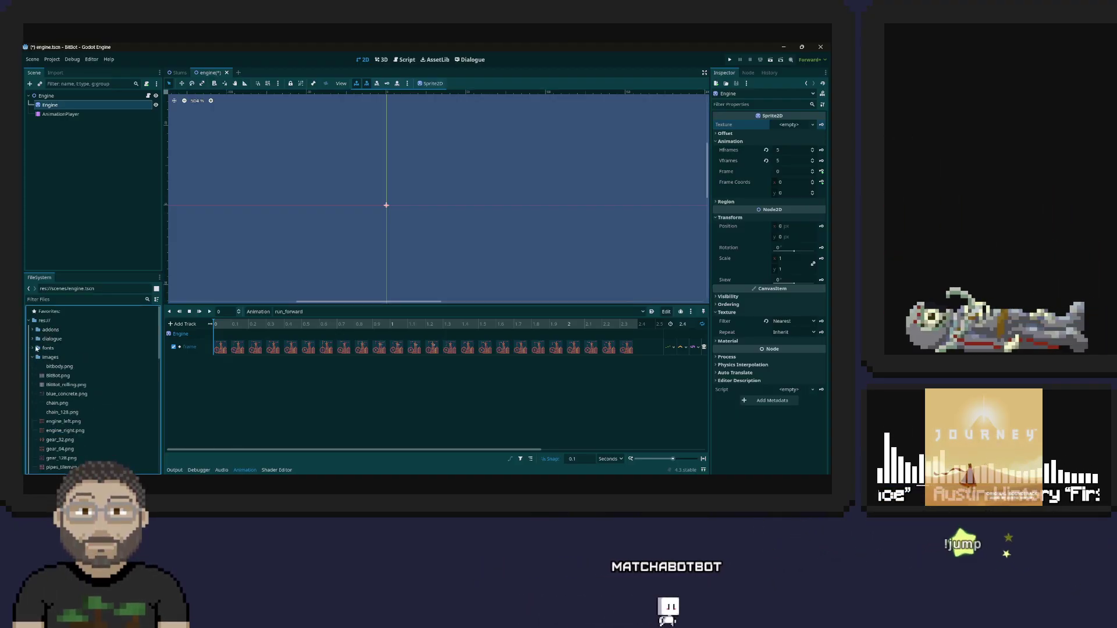
scroll(57, 368, "down", 2)
left_click_drag(58, 388, 783, 124)
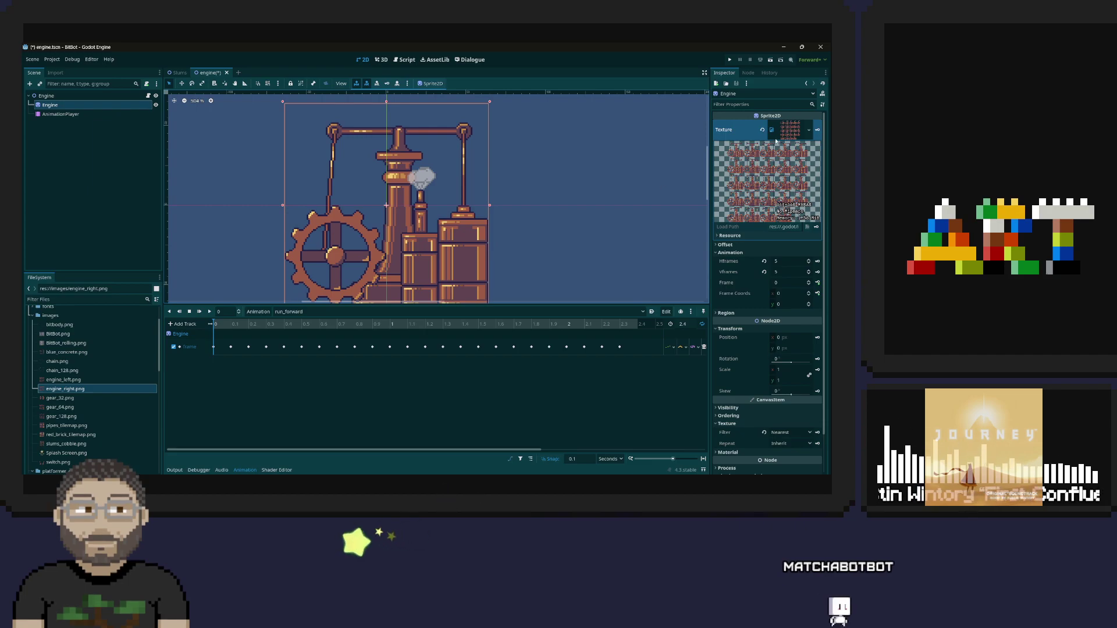
left_click(817, 131)
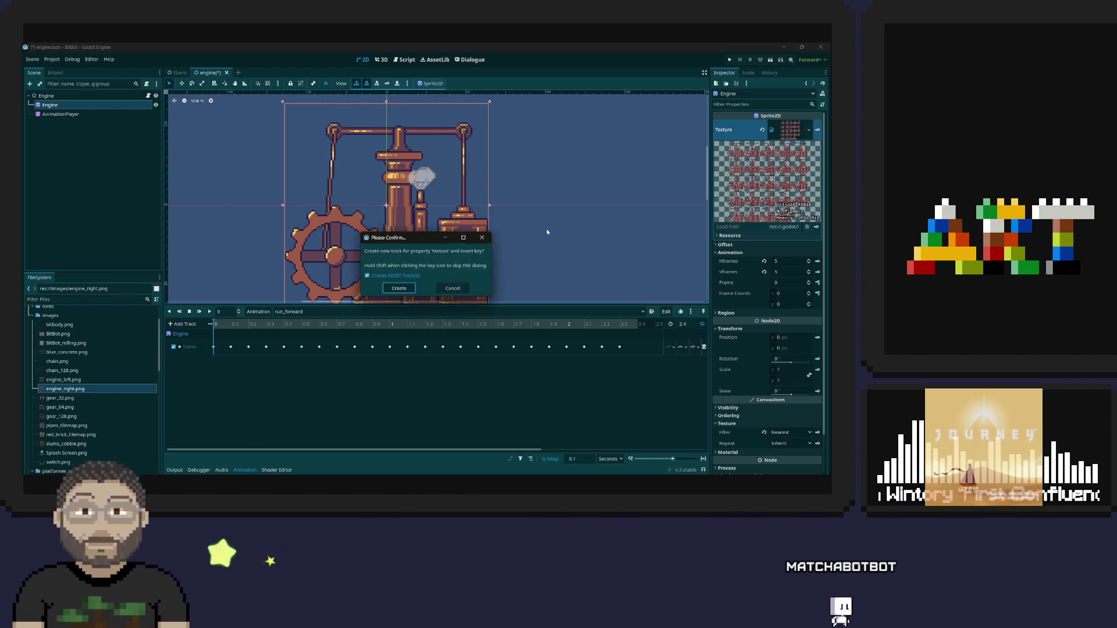
left_click(391, 290)
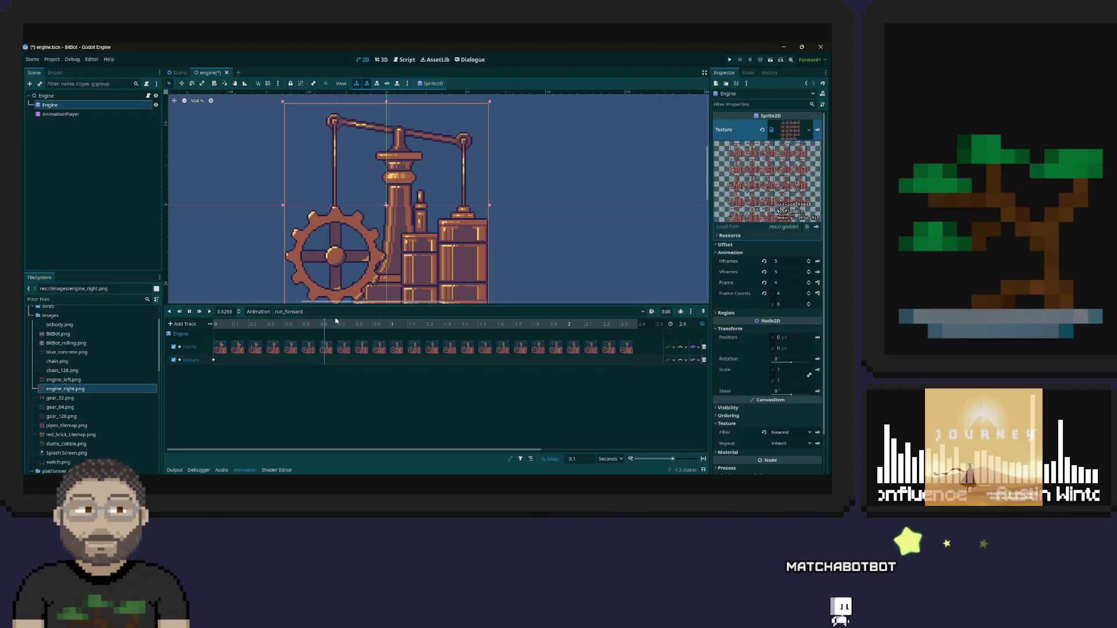
- Switch to the run_backward animation and play it to preview the engine's motion
left_click(308, 311)
left_click(314, 332)
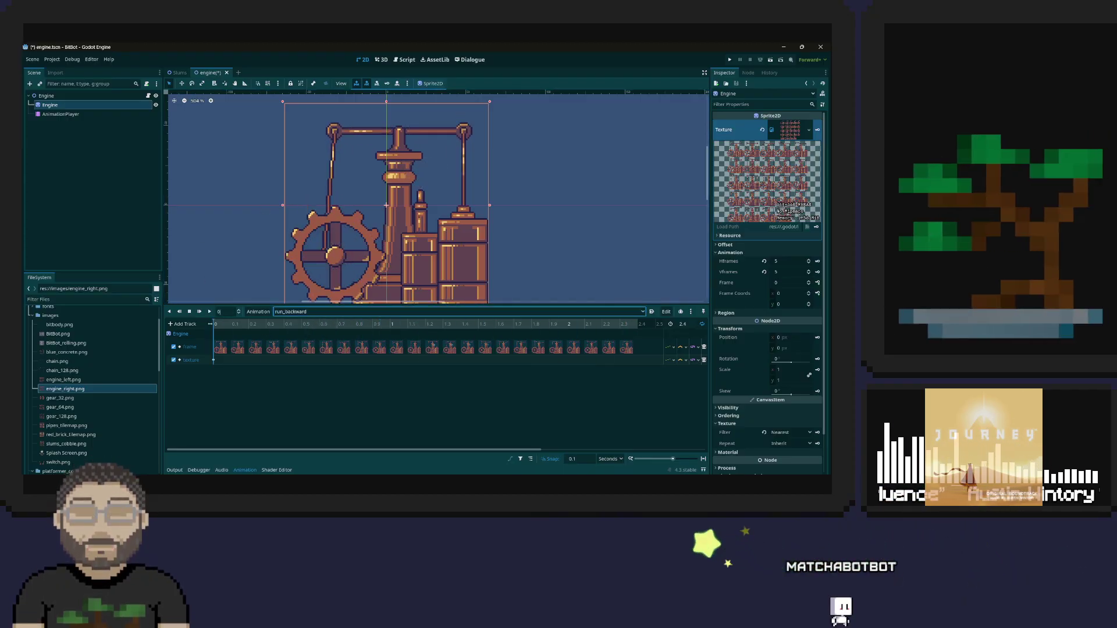
left_click(210, 312)
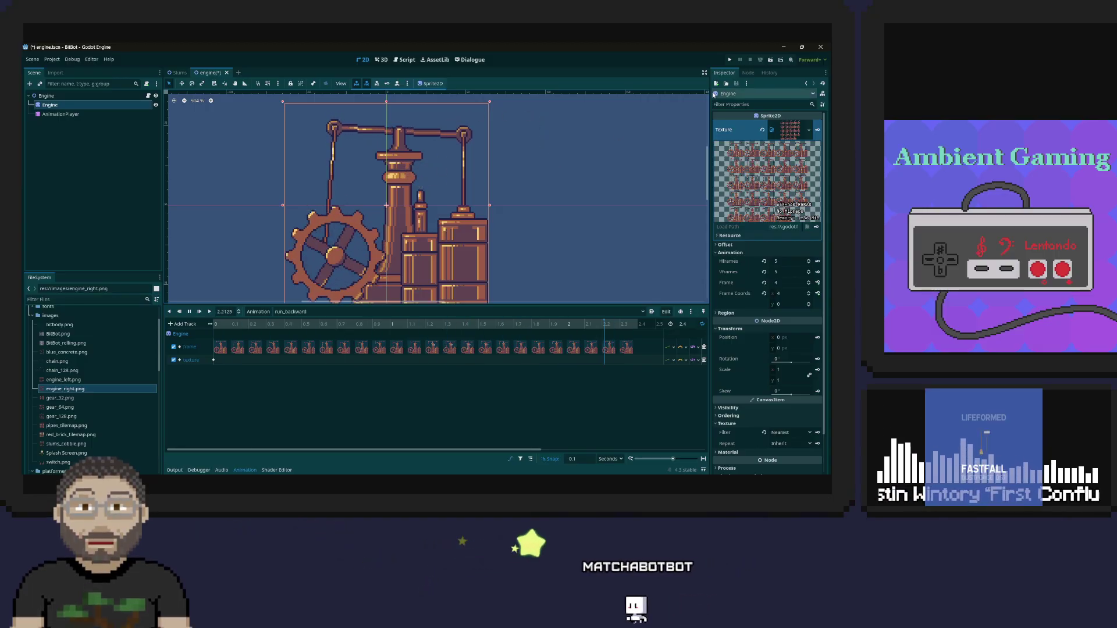
- Run the game, move the character to the engine to check the retextured forward animation, close the game and save the scene
left_click(728, 60)
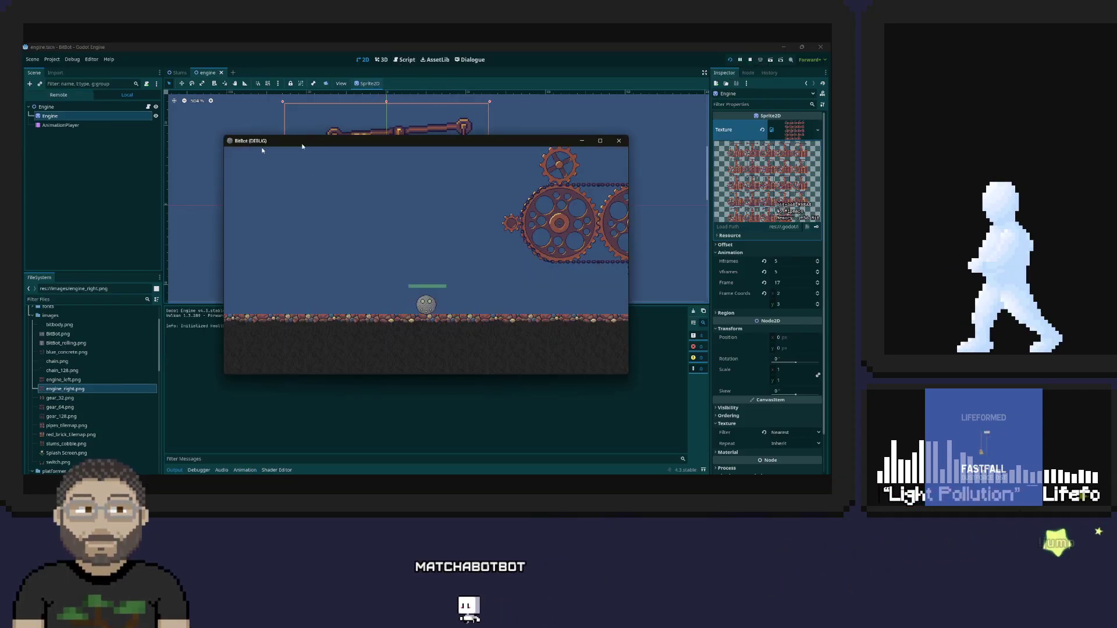
key("Right")
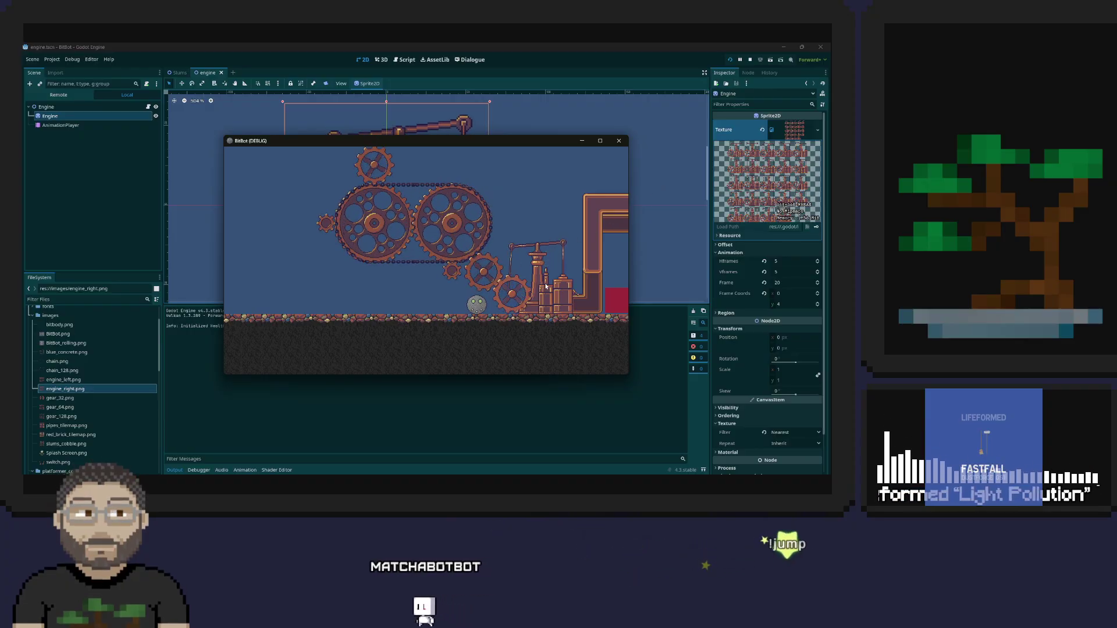
left_click(618, 140)
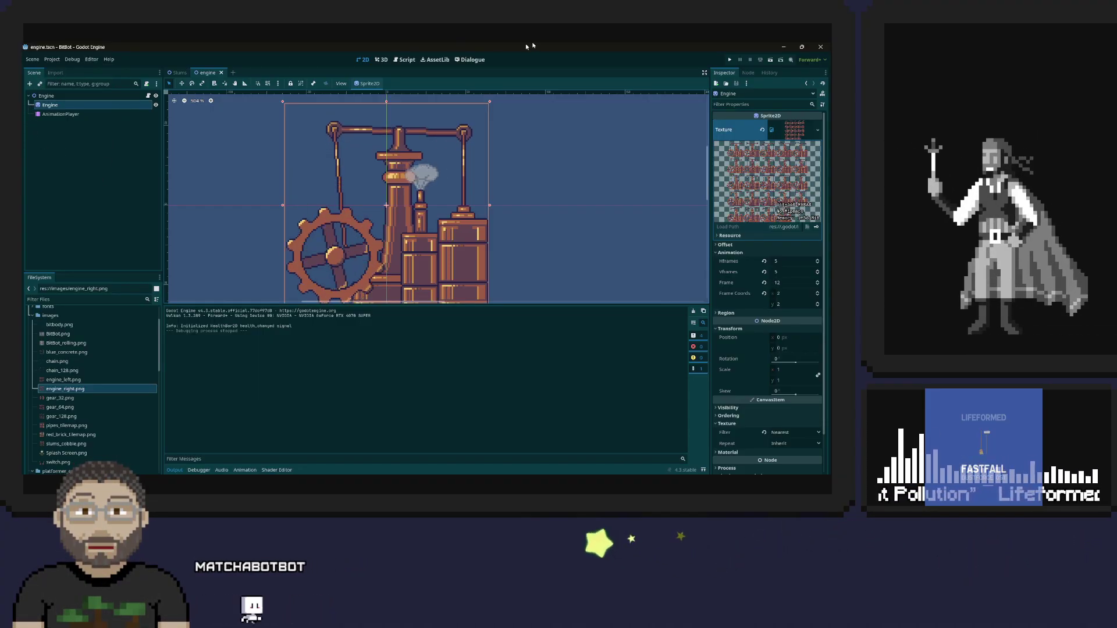
key("ctrl+s")
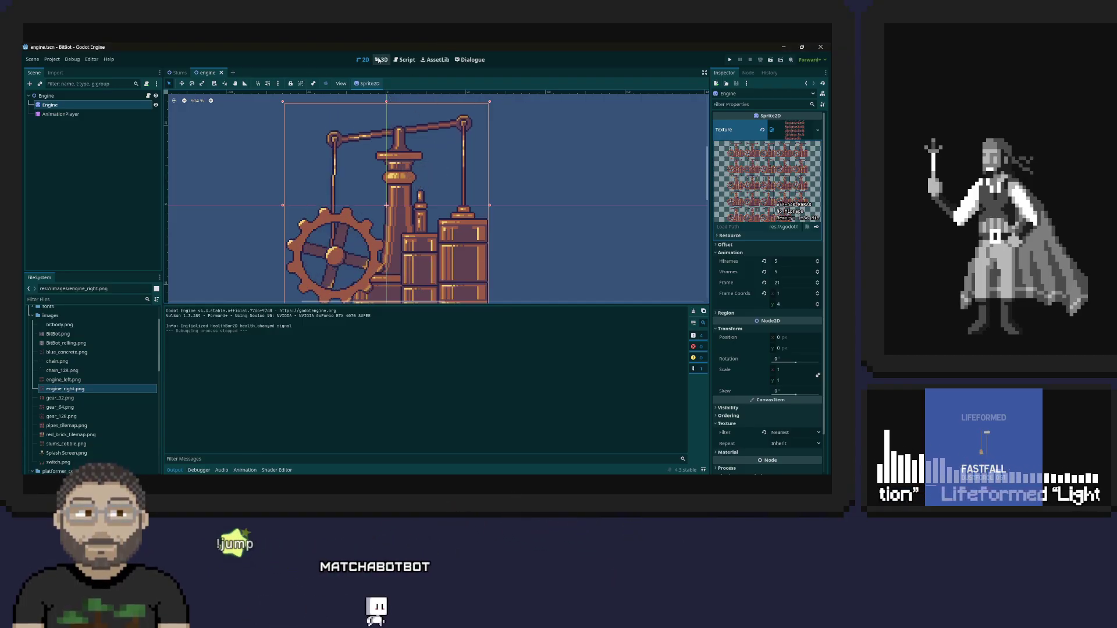
- Return to the Slums scene, set the Engine instance's Direction property to backward and save
scroll(419, 179, "down", 6)
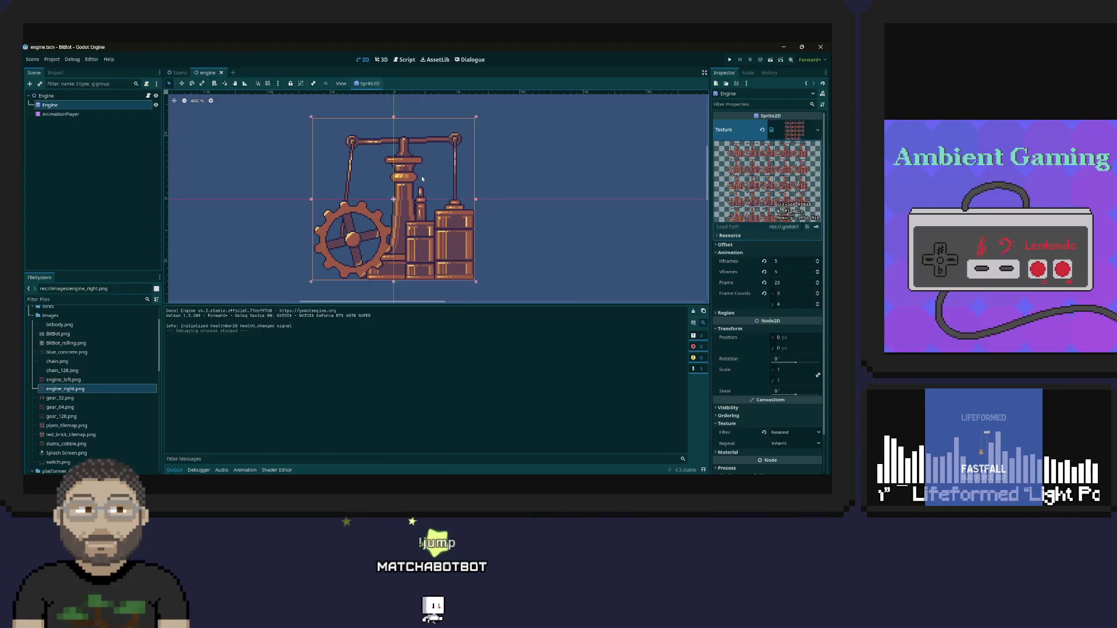
scroll(419, 179, "up", 3)
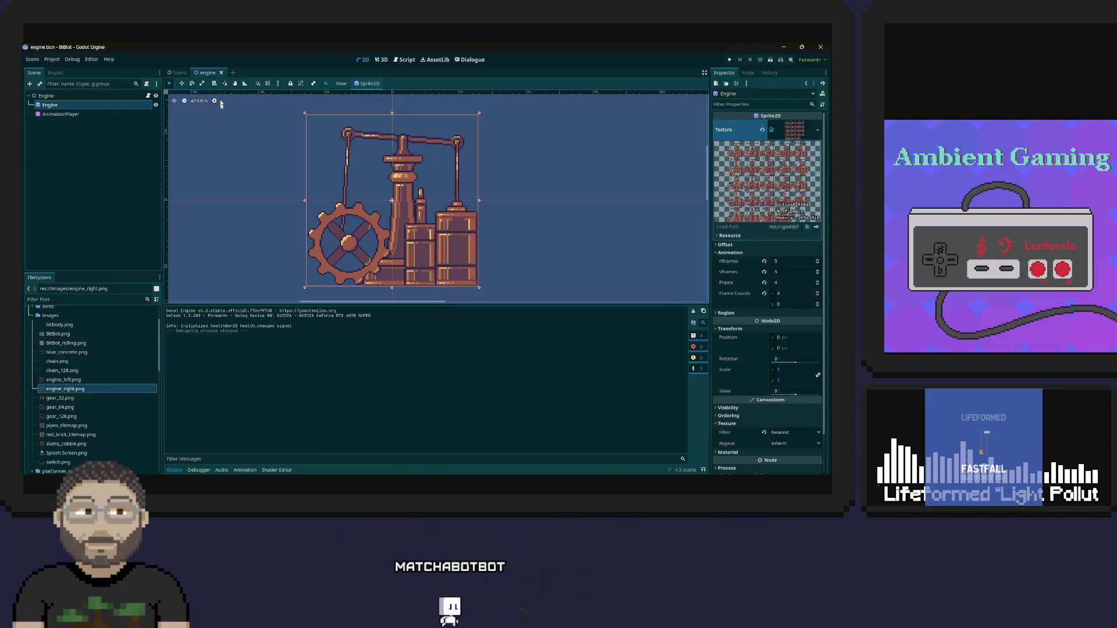
left_click(180, 73)
left_click_drag(333, 224, 384, 231)
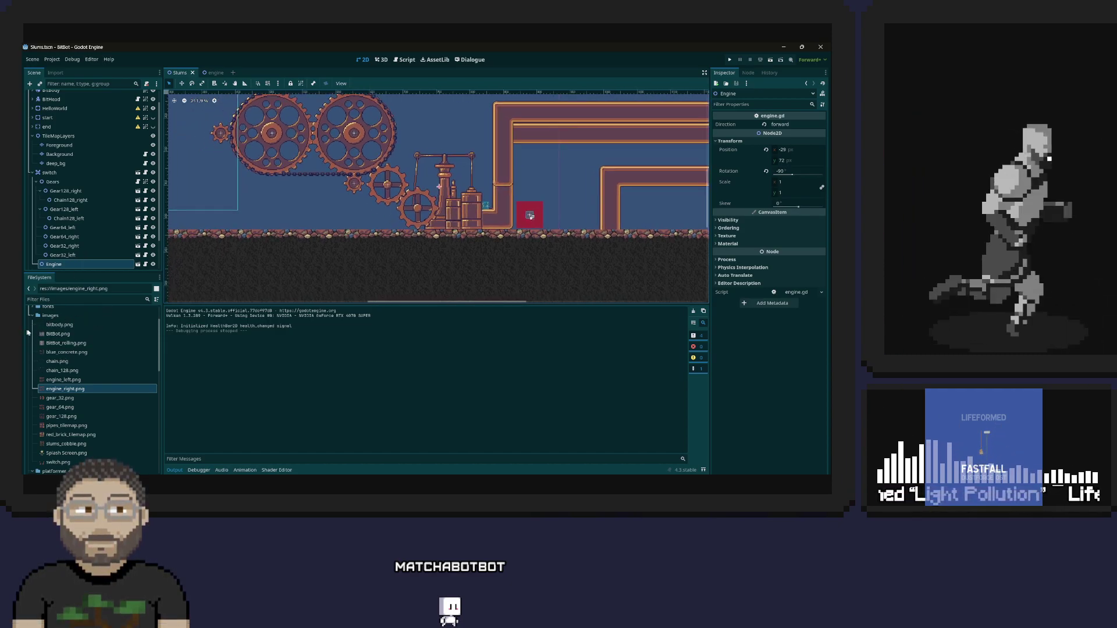
scroll(310, 229, "down", 1)
scroll(310, 229, "left", 6)
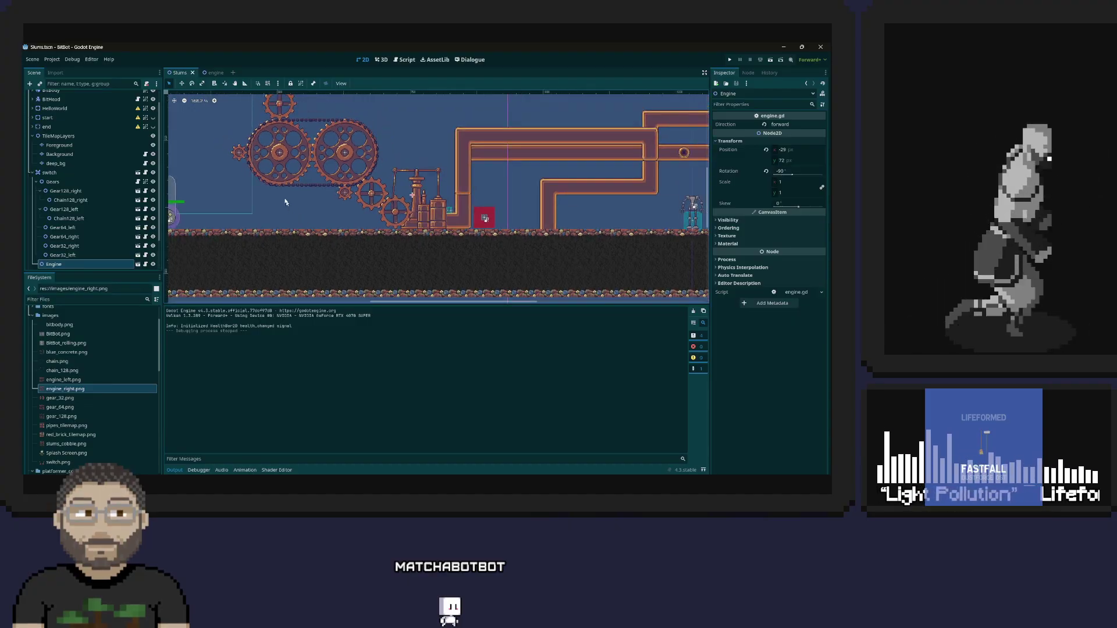
scroll(311, 209, "down", 1)
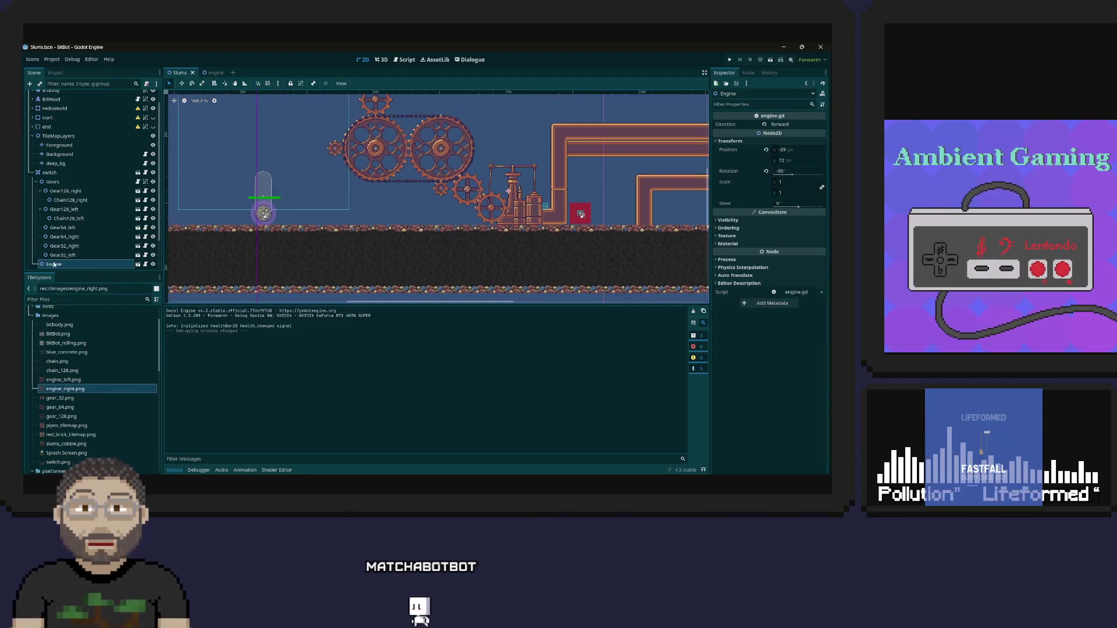
left_click(800, 126)
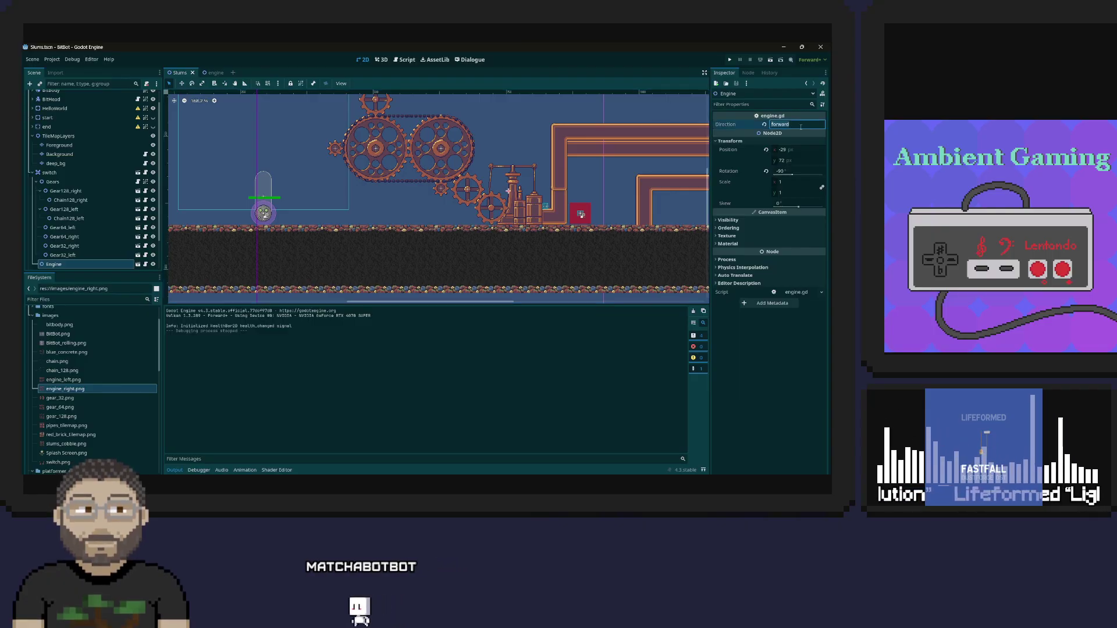
type("backward")
key("ctrl+s")
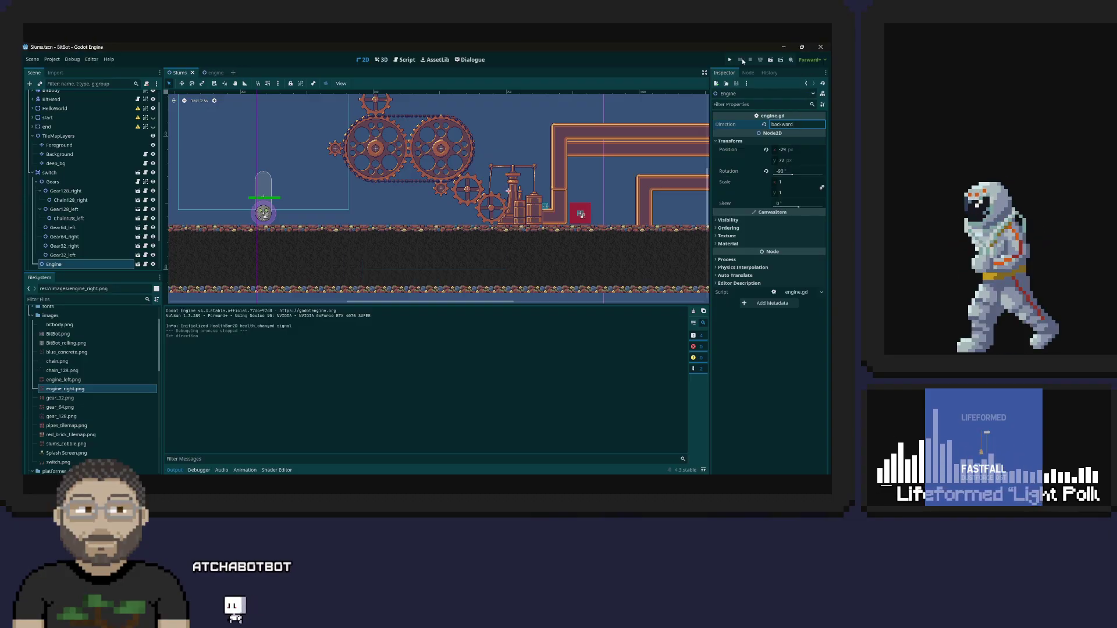
- Run the game, move the character past the engine to the brick wall and back to check the backward animation, and close the game
left_click(729, 60)
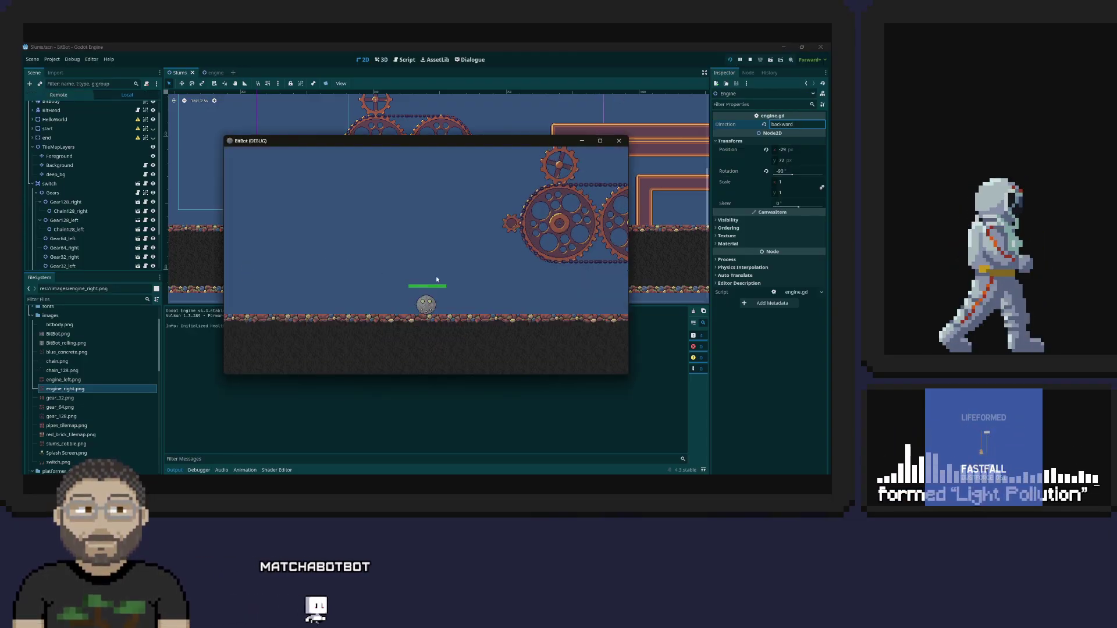
key("Right")
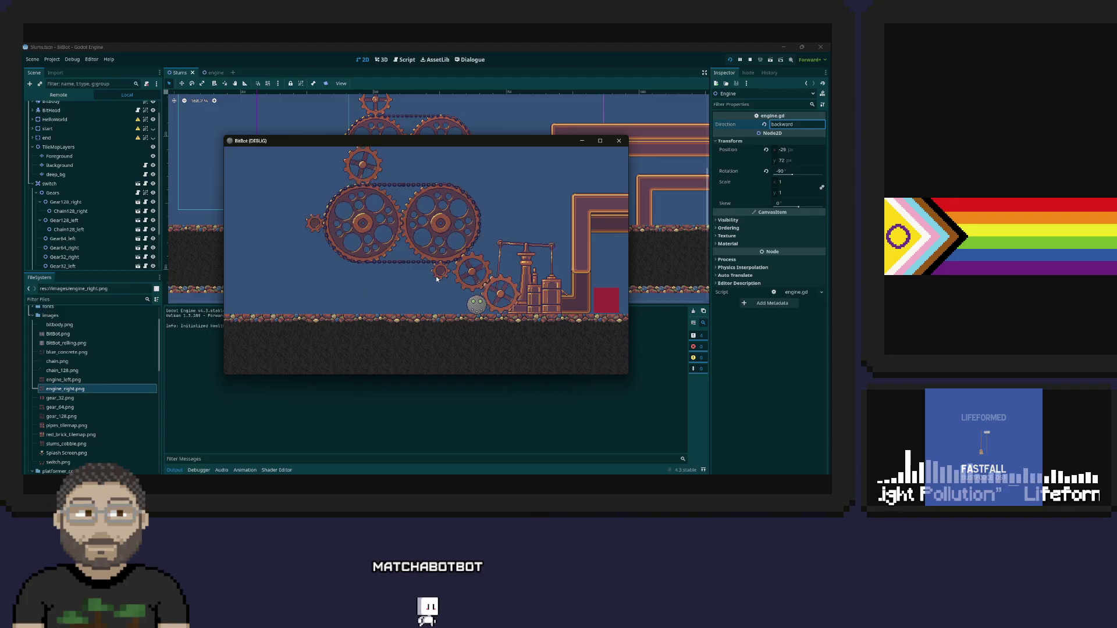
key("Right")
key("space")
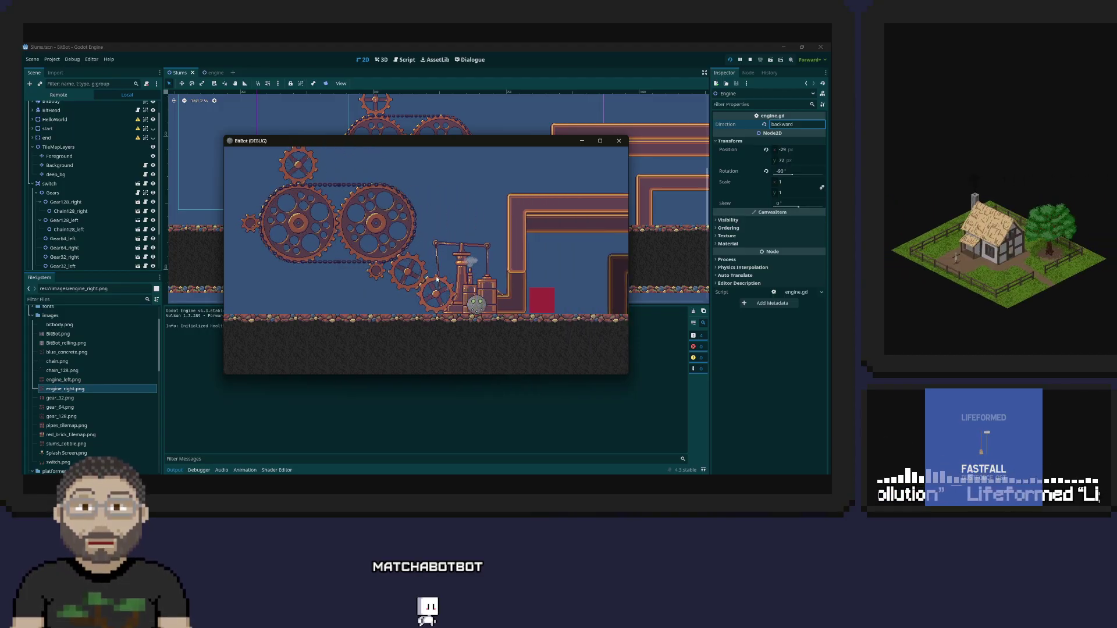
key("Right")
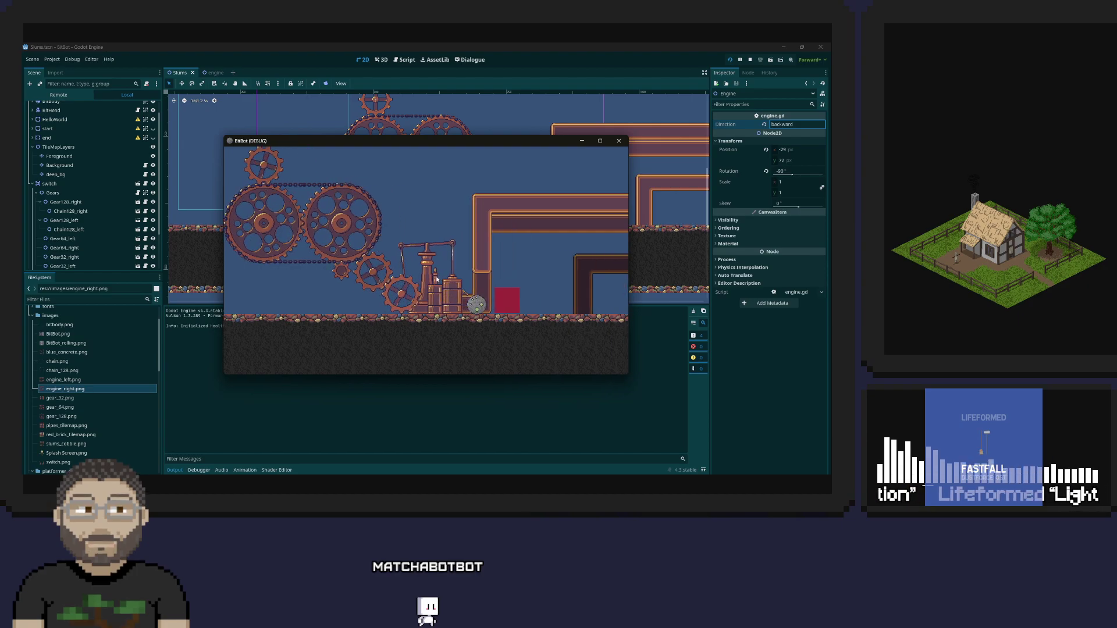
key("Right")
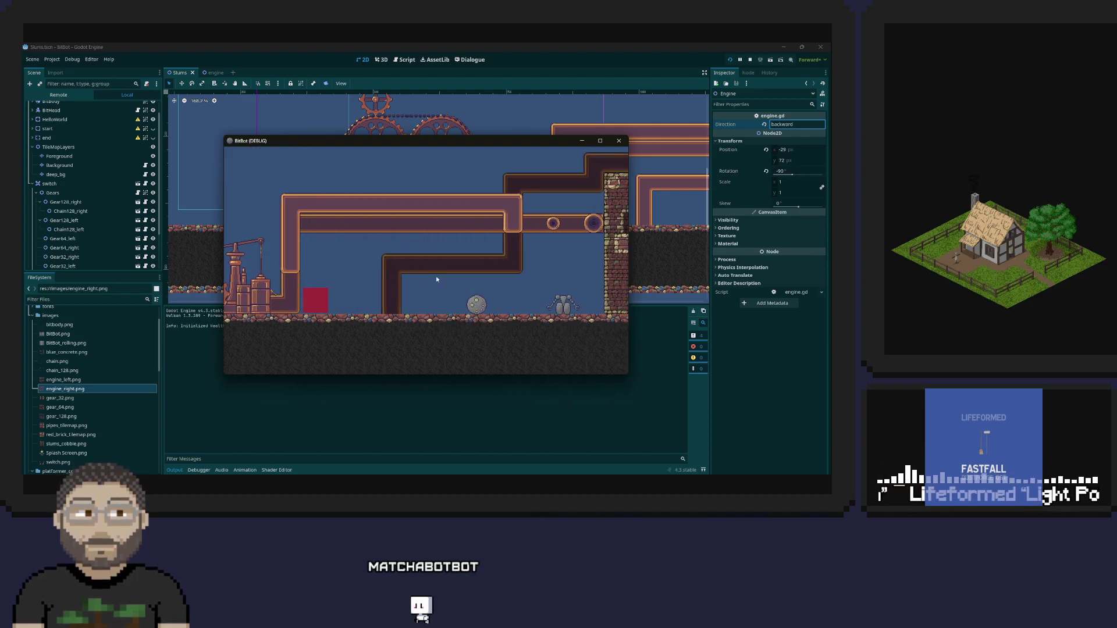
key("Right")
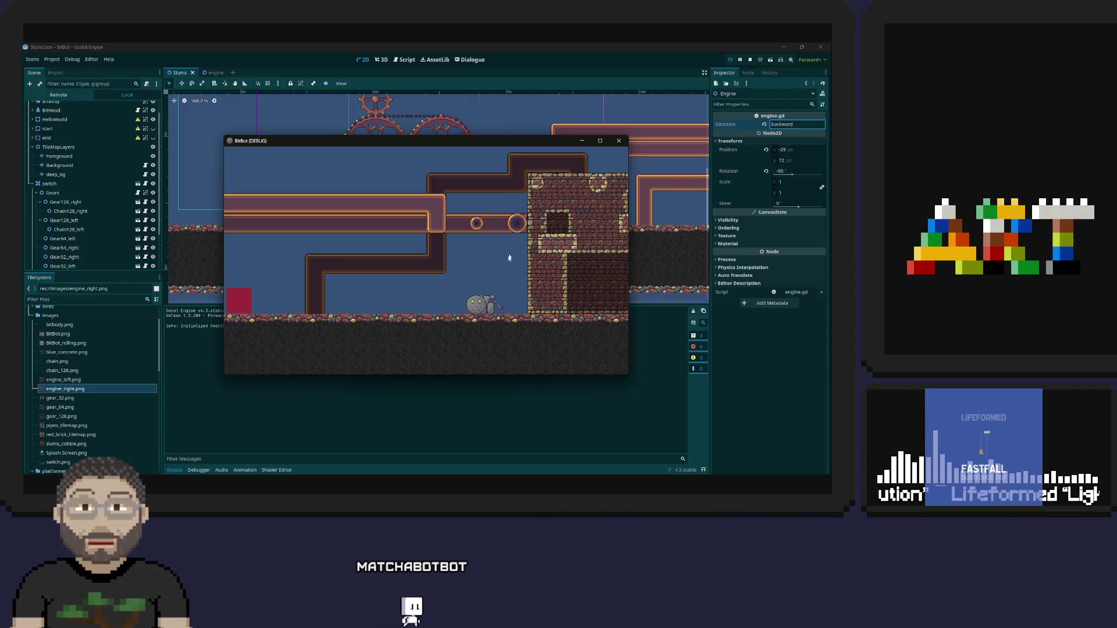
key("Left")
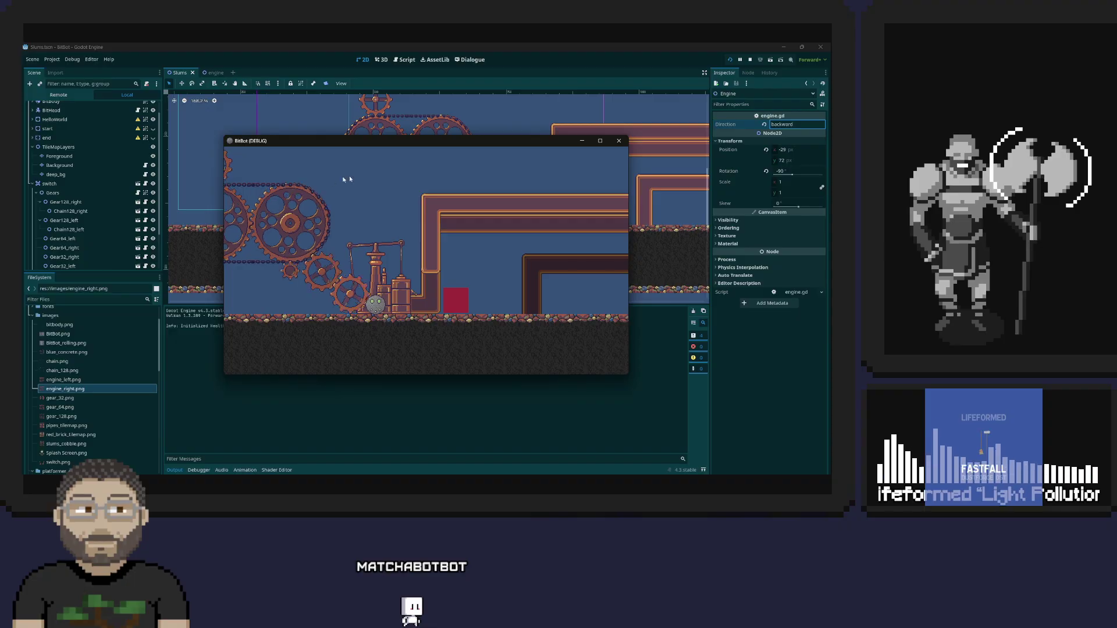
left_click(619, 140)
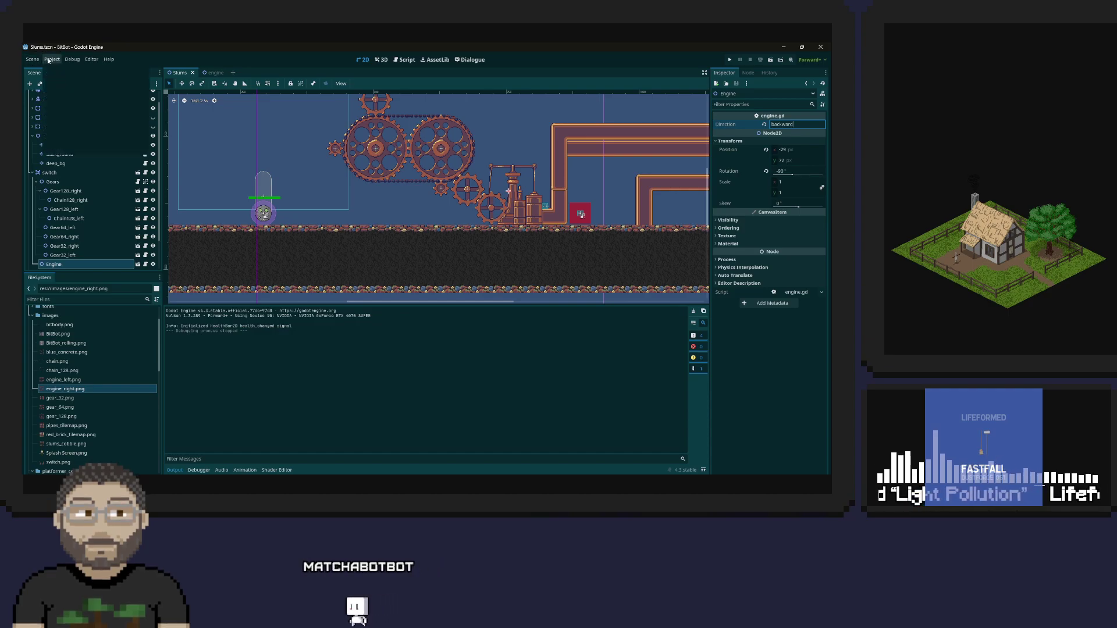
- Open the project settings and examine the Display Window section's size, stretch and V-Sync options
left_click(91, 58)
left_click(51, 59)
left_click(51, 59)
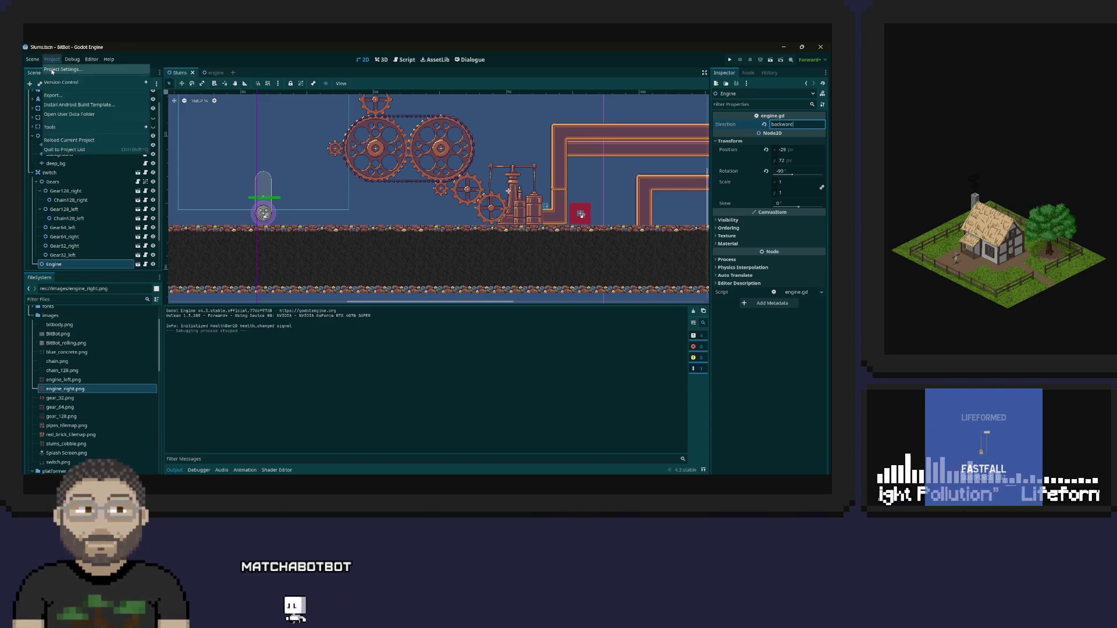
left_click(61, 69)
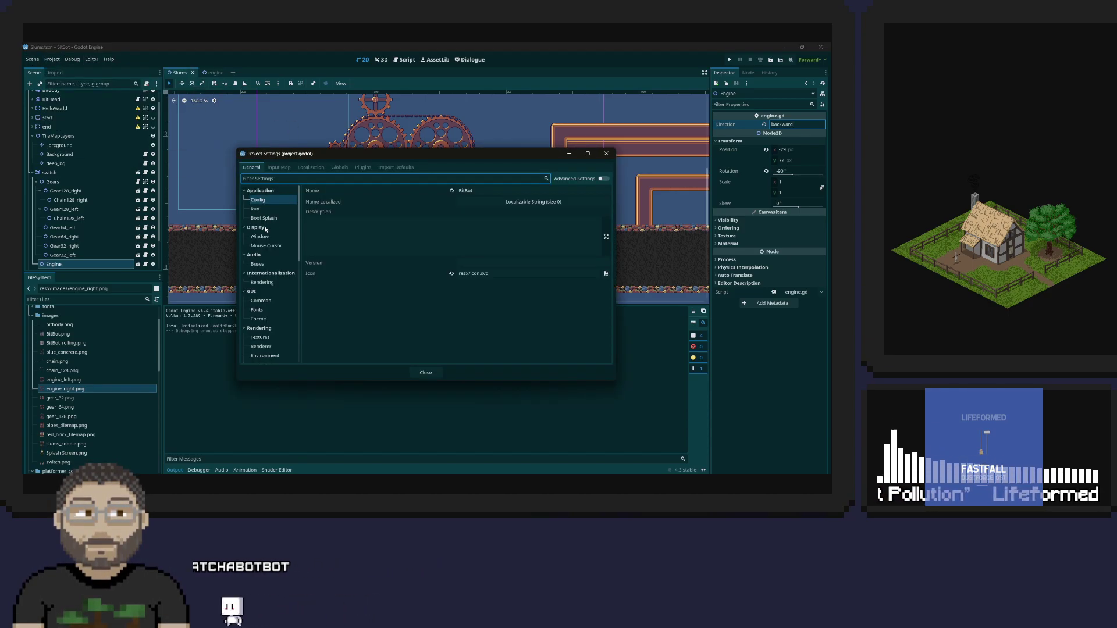
left_click(268, 239)
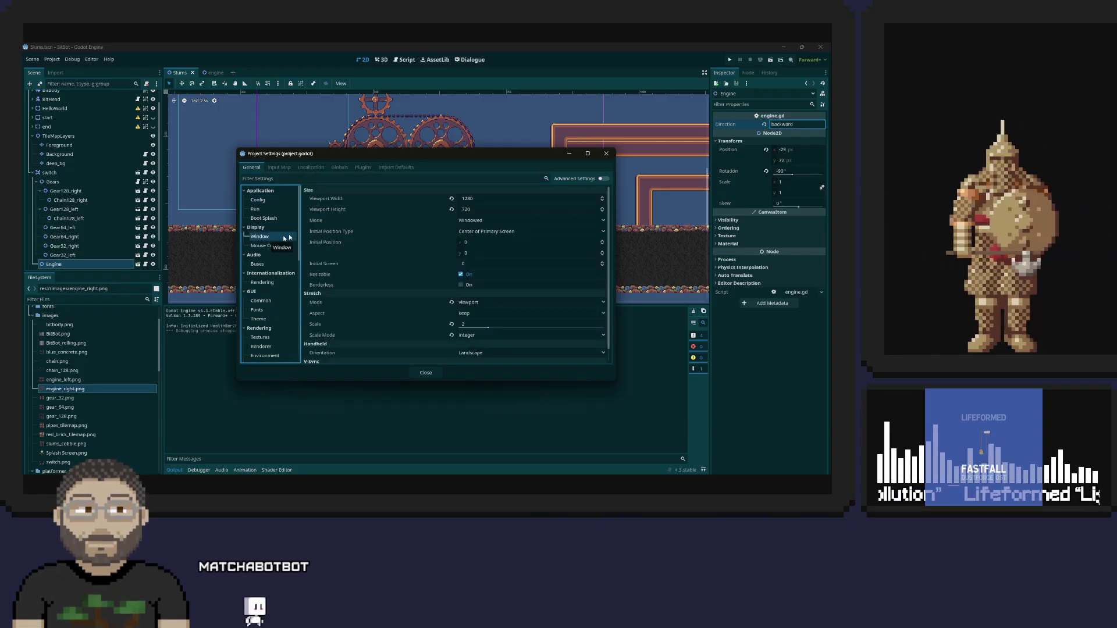
scroll(378, 231, "down", 1)
scroll(262, 251, "down", 3)
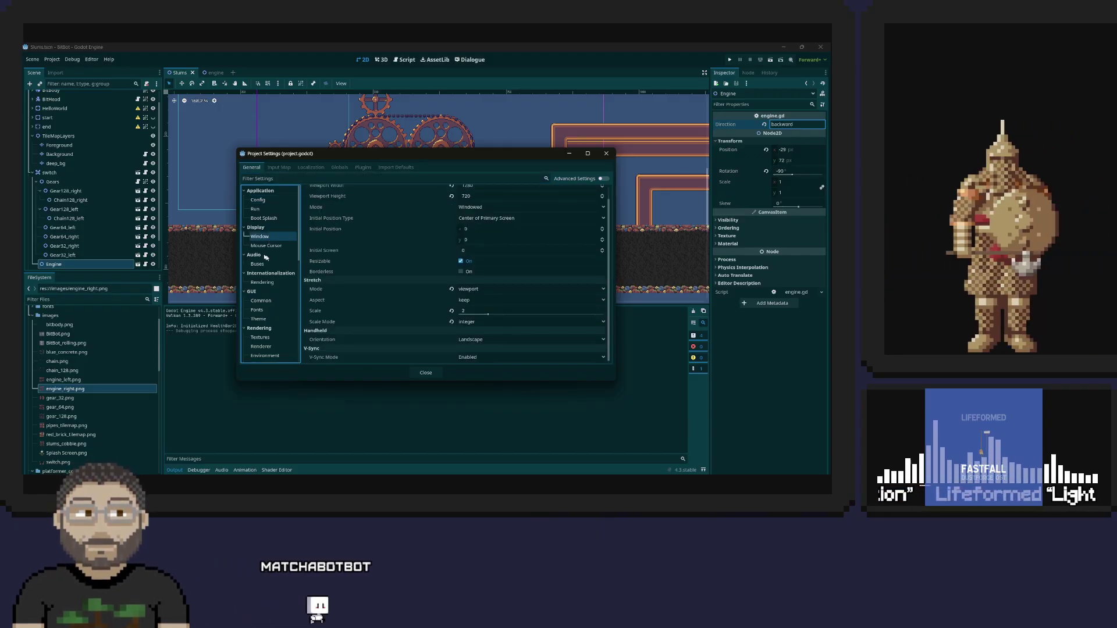
scroll(264, 247, "down", 3)
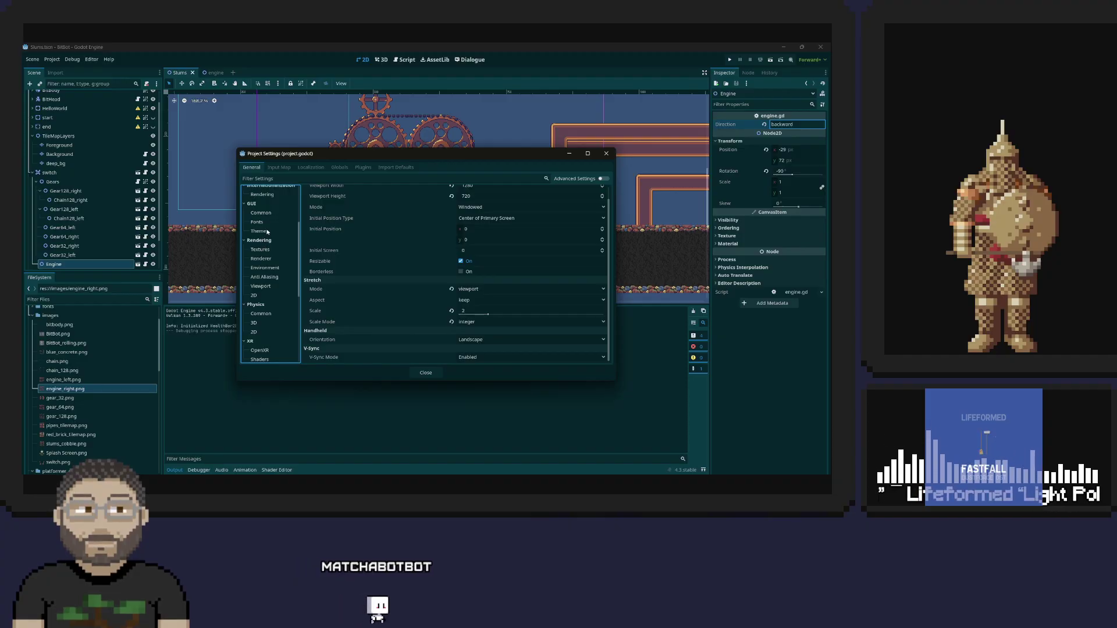
scroll(267, 232, "down", 3)
scroll(267, 232, "down", 3)
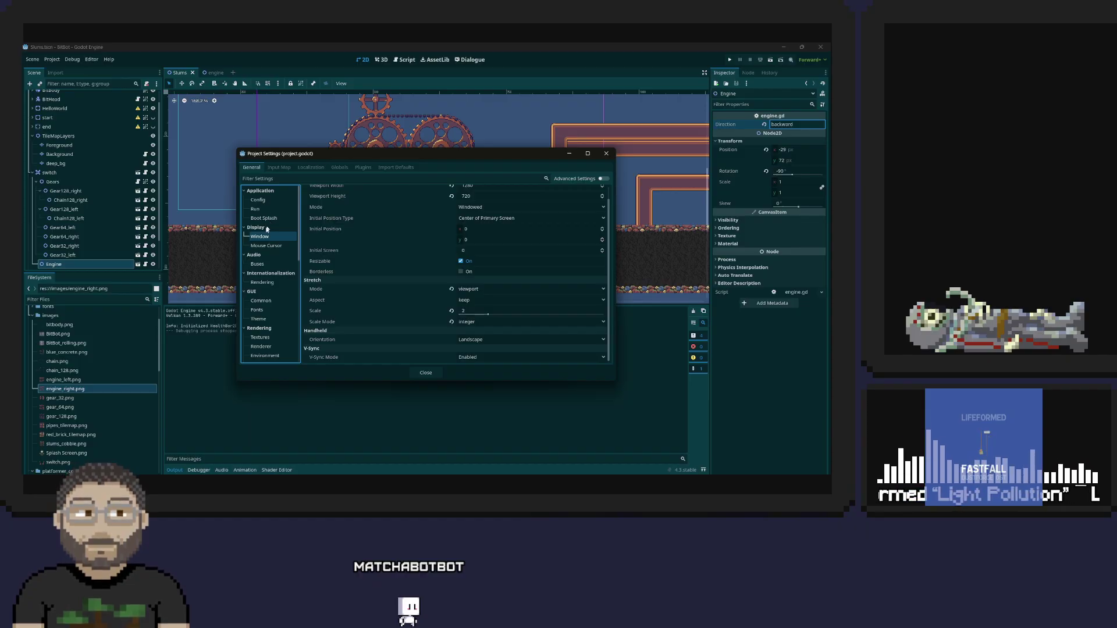
- Set the Default Texture Filter for canvas textures to Nearest in the project's Rendering settings
left_click(262, 245)
left_click(263, 284)
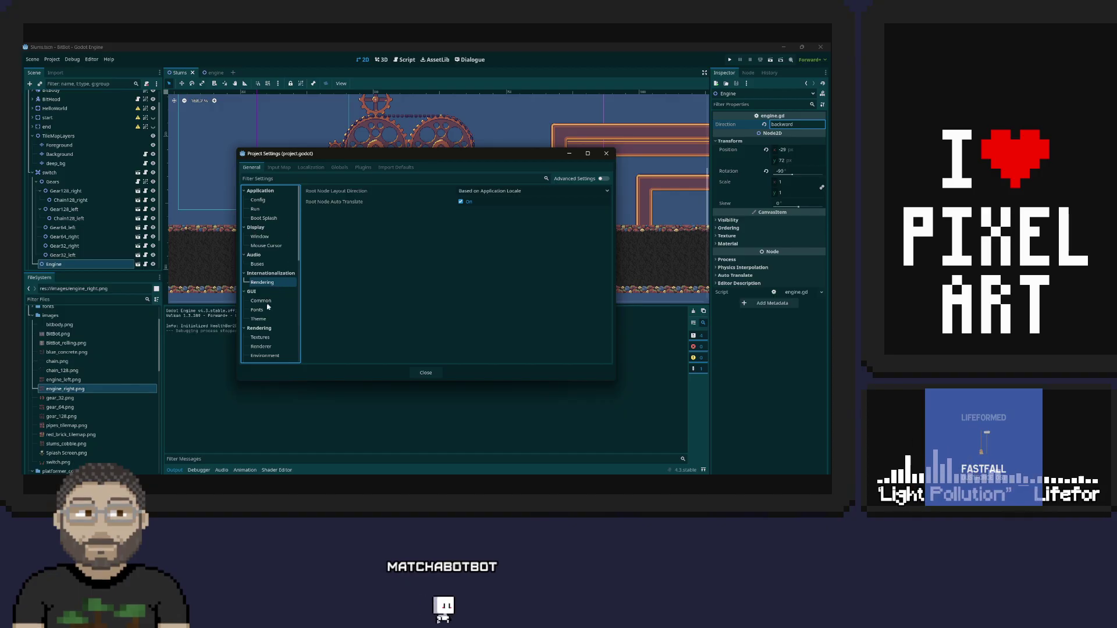
left_click(264, 301)
left_click(281, 318)
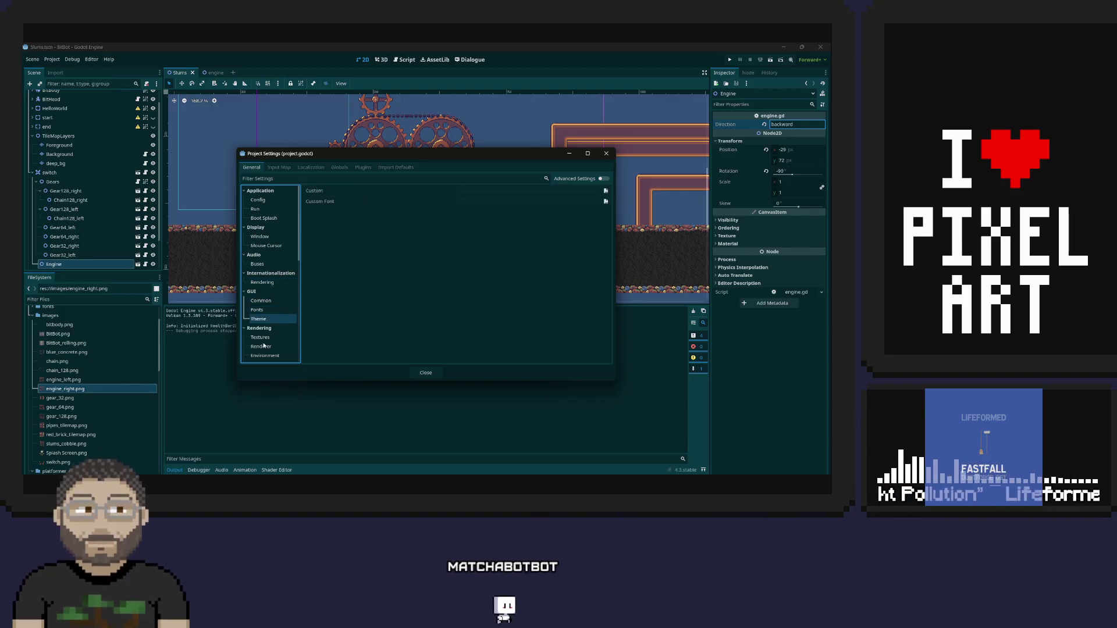
left_click(263, 338)
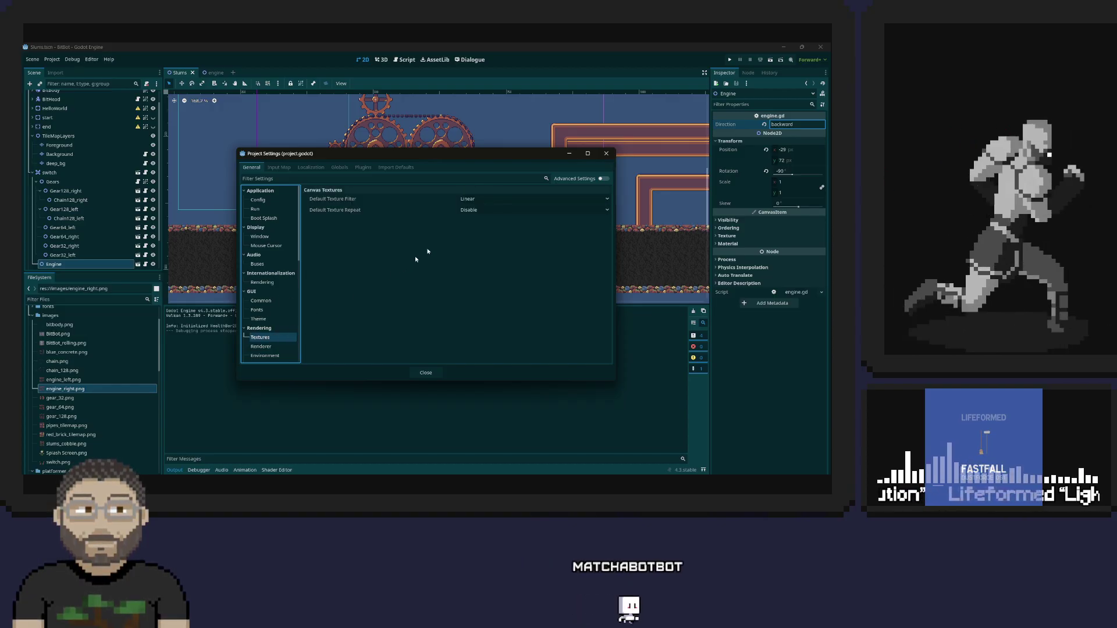
left_click(497, 199)
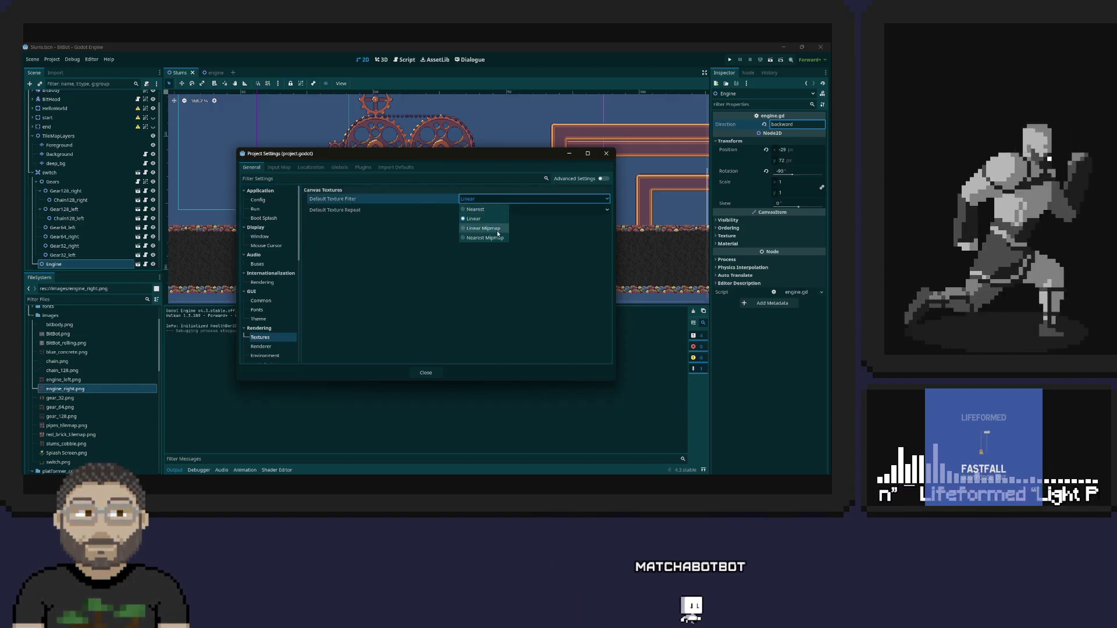
left_click(475, 210)
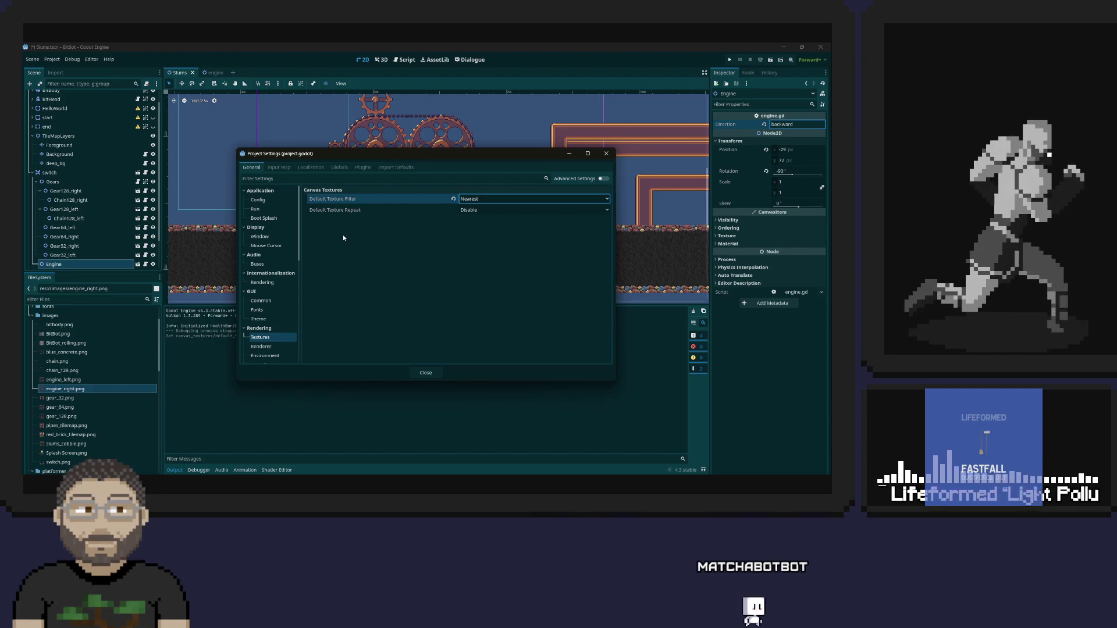
key("super")
key("super")
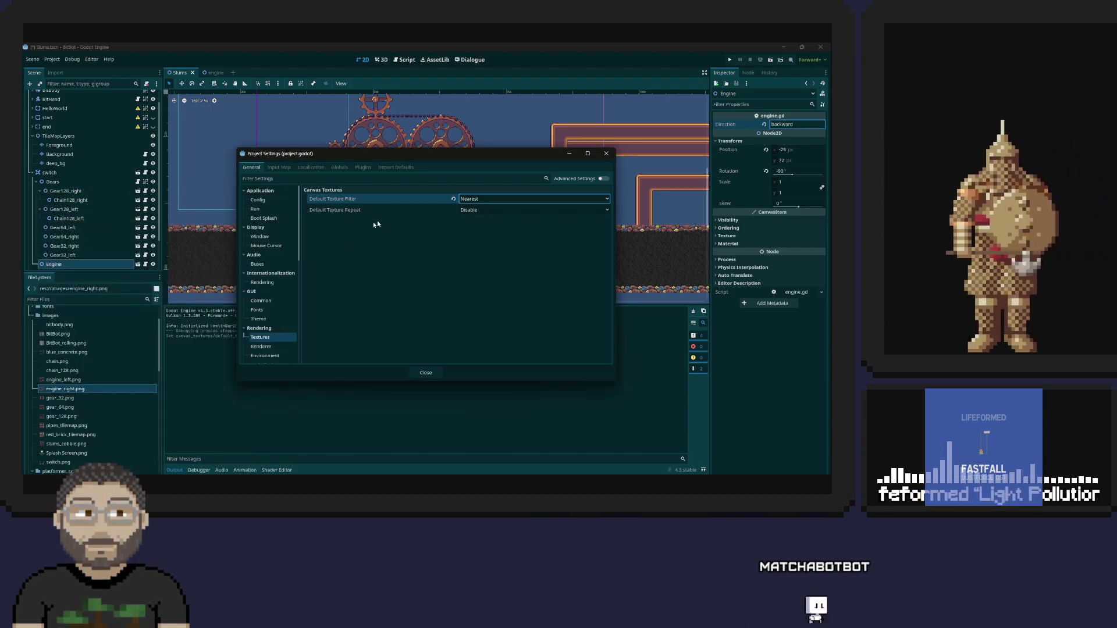
- Darken the rendering environment's Default Clear Color to a deep navy blue and close the project settings
scroll(287, 310, "down", 2)
left_click(255, 314)
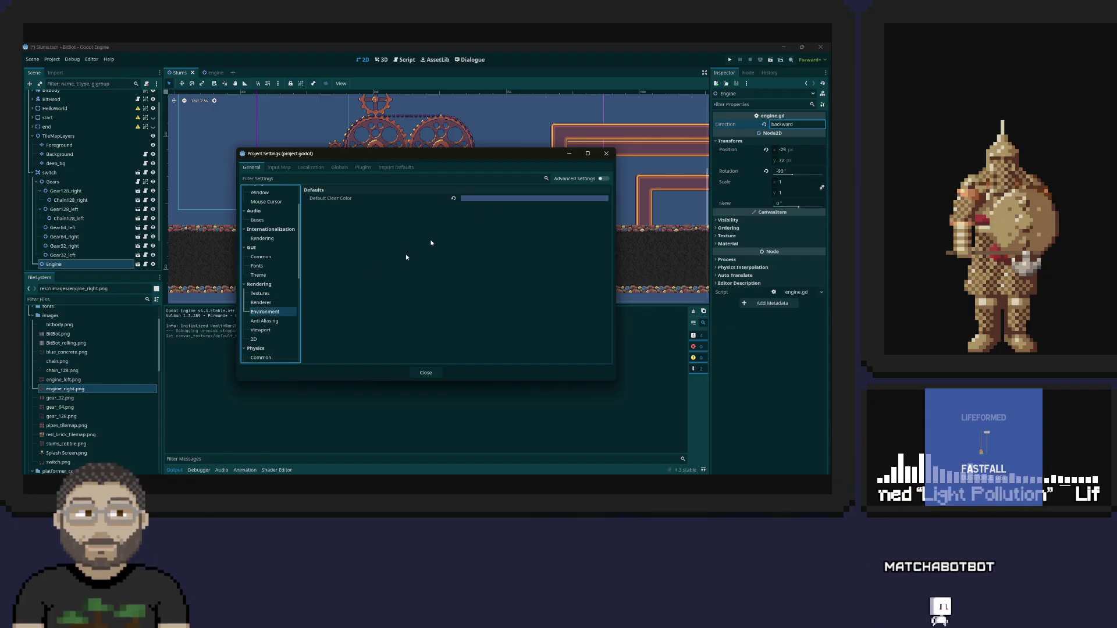
left_click(514, 199)
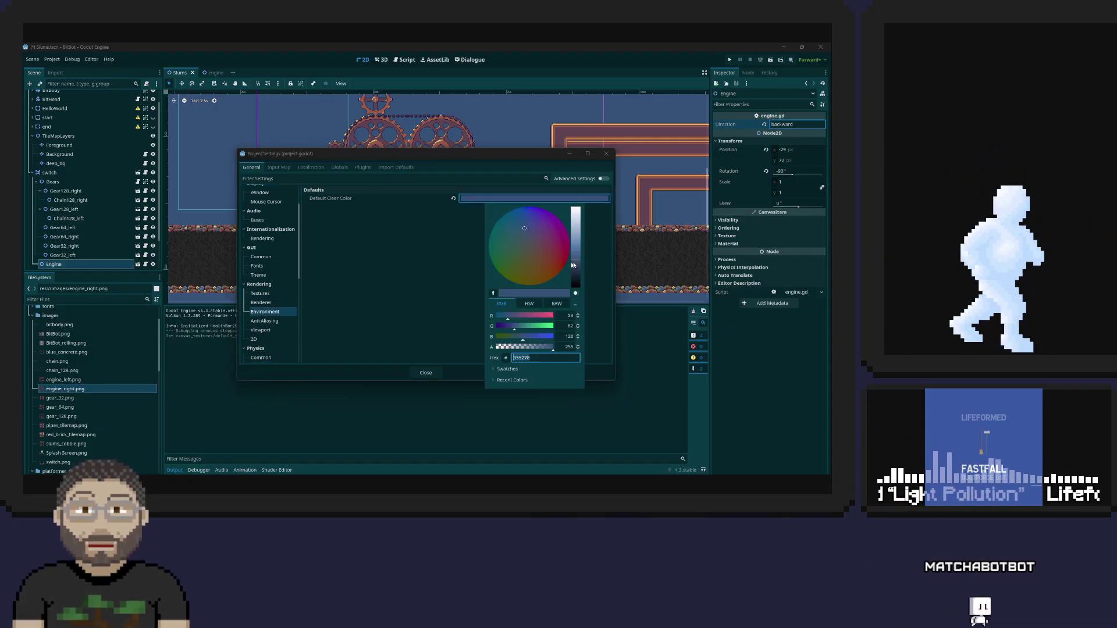
left_click_drag(579, 269, 579, 275)
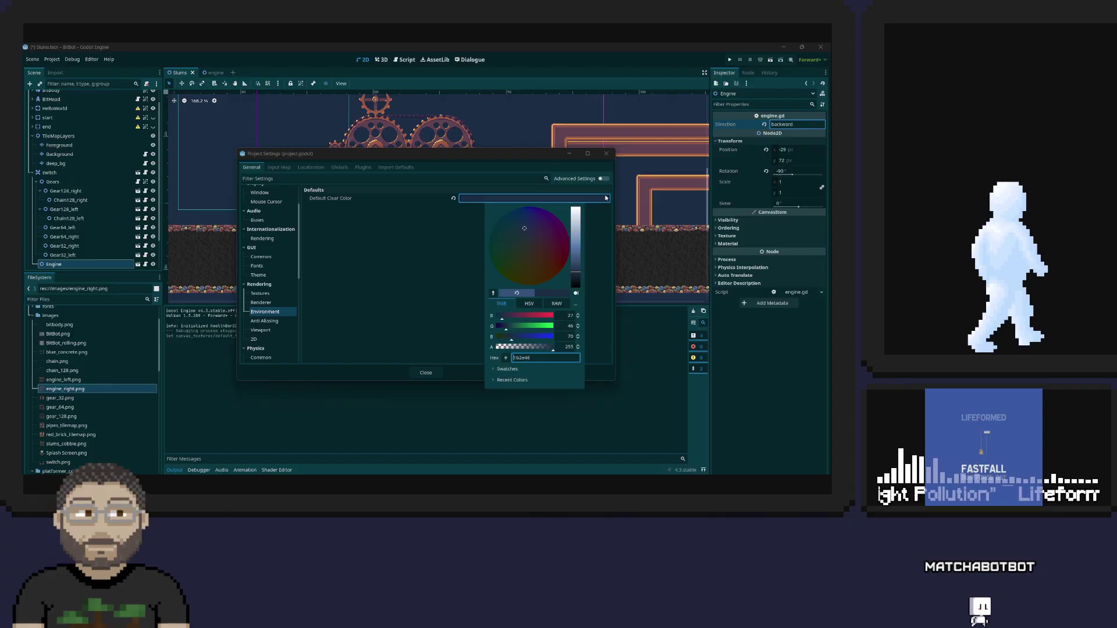
left_click(654, 127)
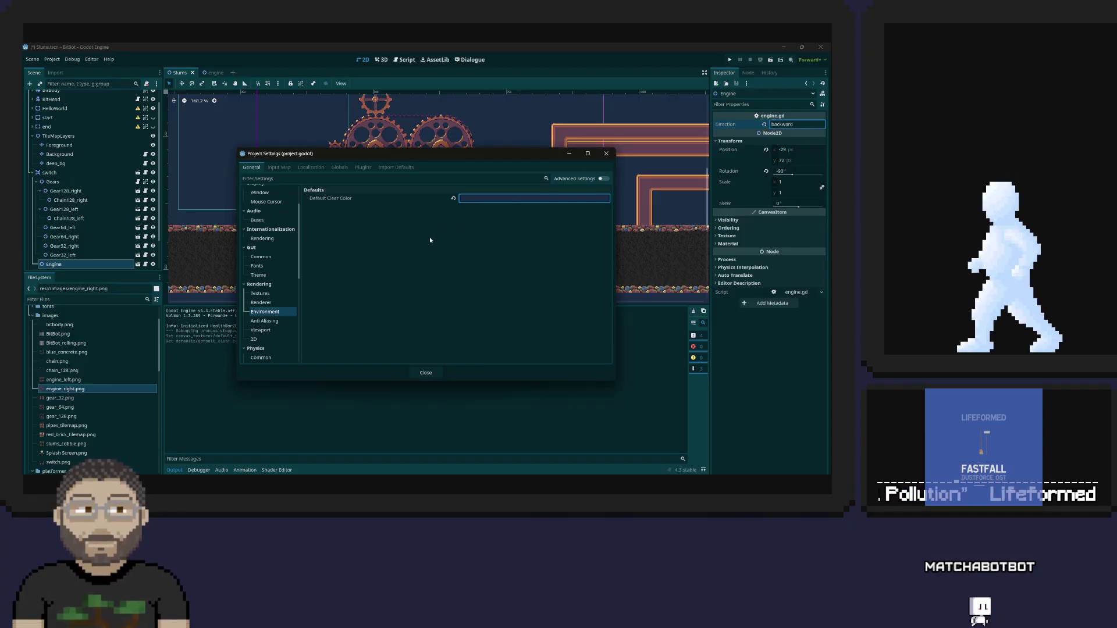
left_click(425, 372)
- Run the game, move the character past the engine to the brick wall and back to check the darker background and texture filtering, and close the game
left_click(728, 60)
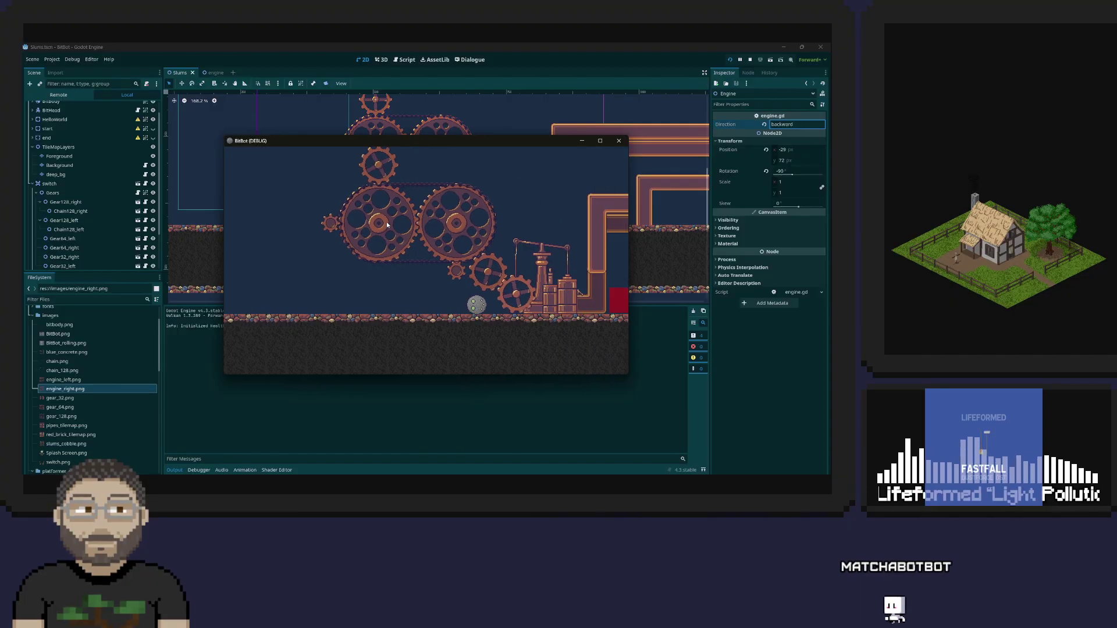
key("Right")
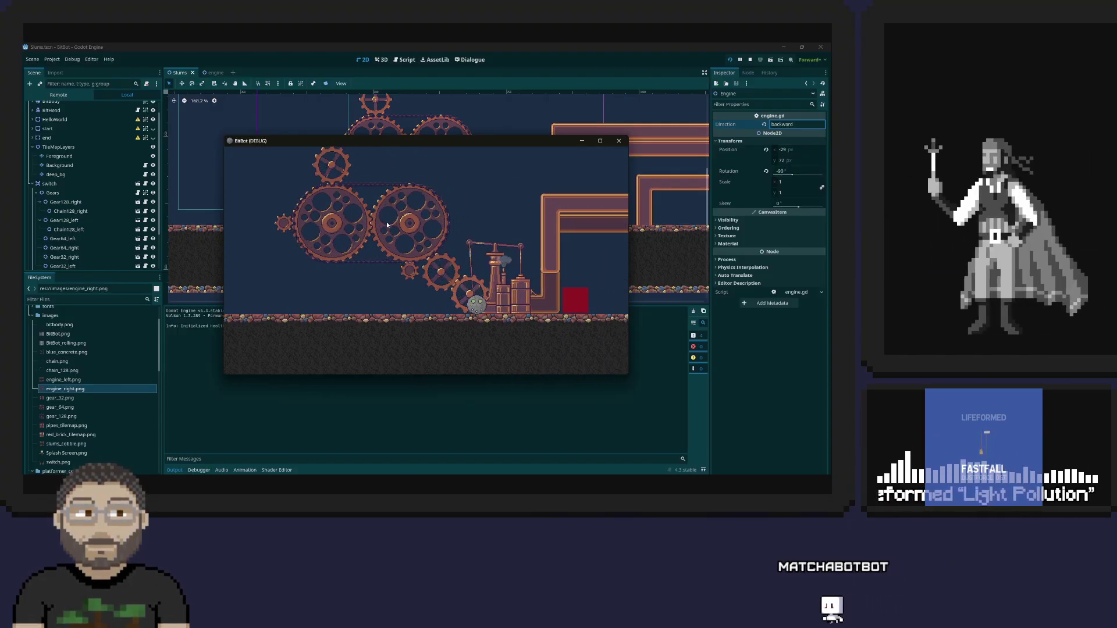
key("Right")
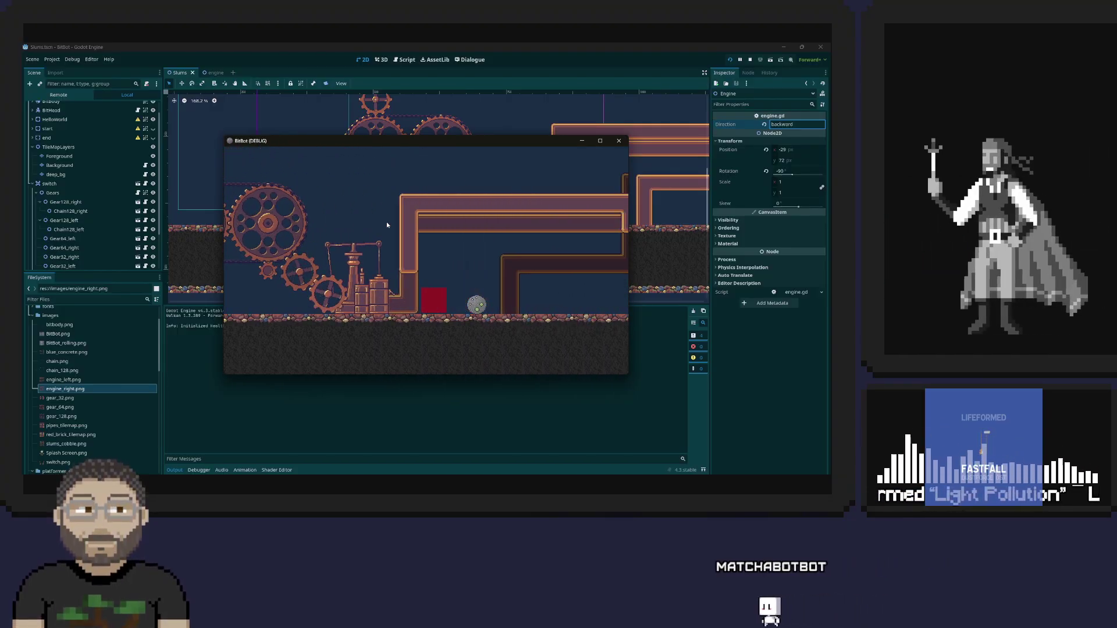
key("Right")
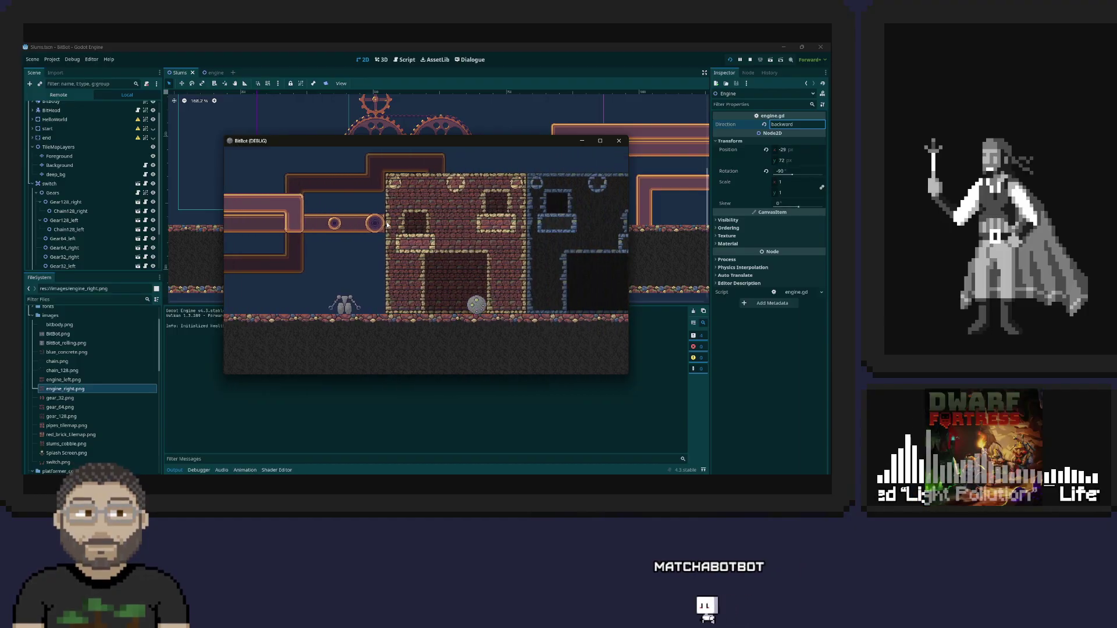
key("Right")
key("Left")
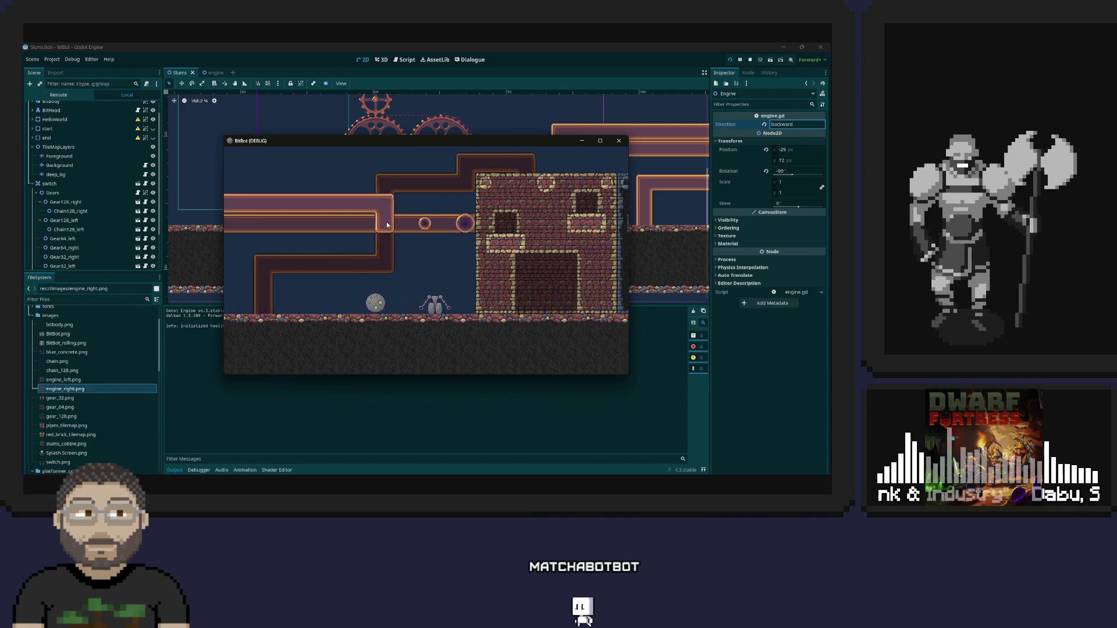
key("Left")
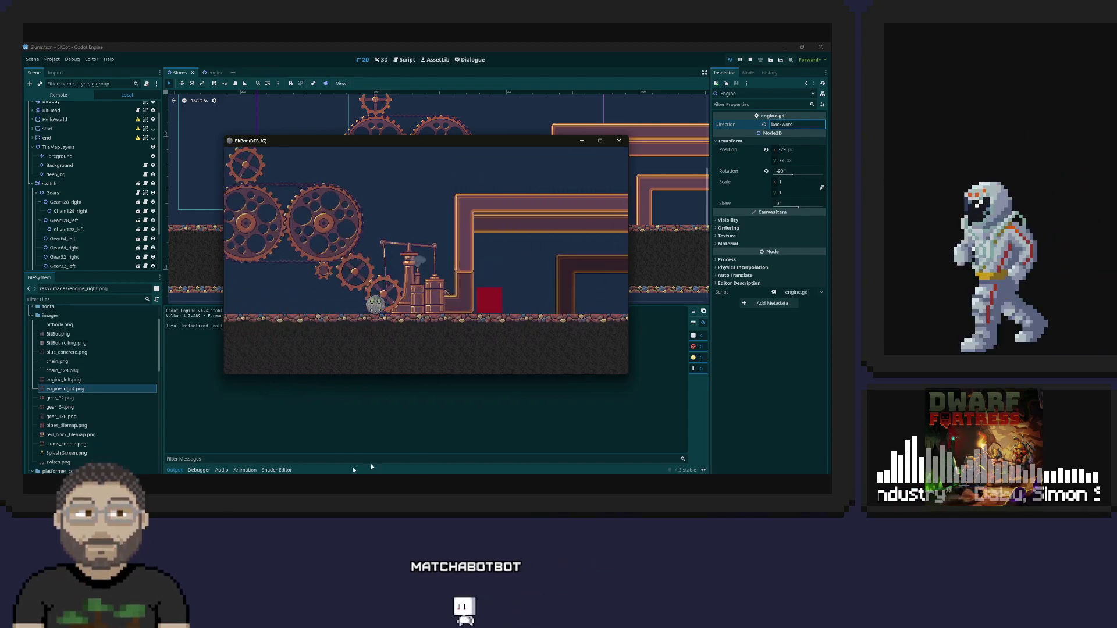
left_click(684, 261)
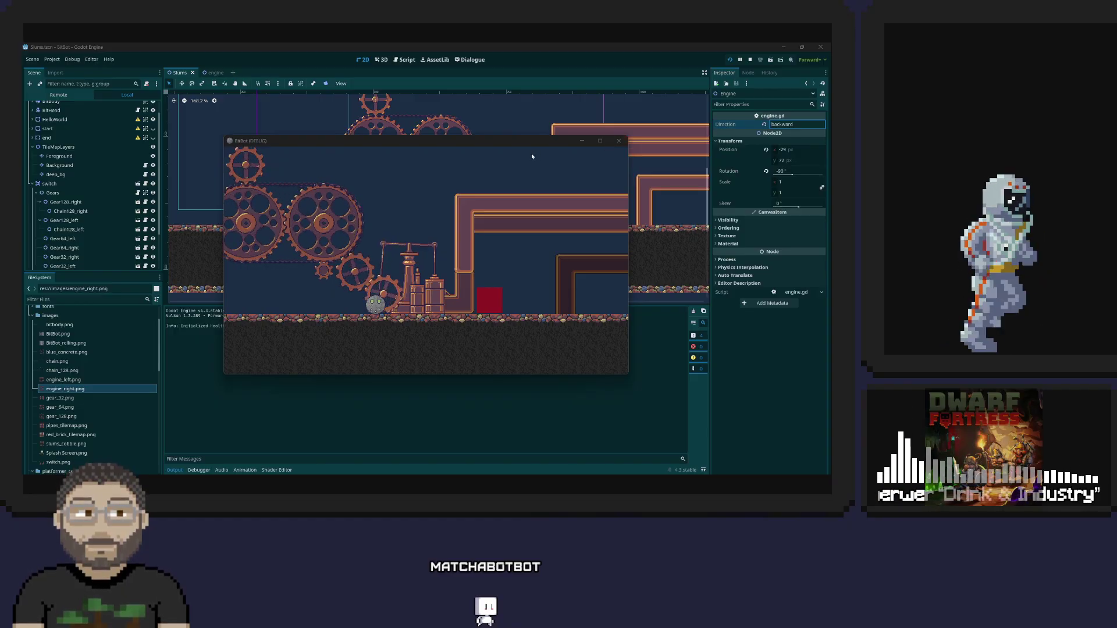
left_click(619, 141)
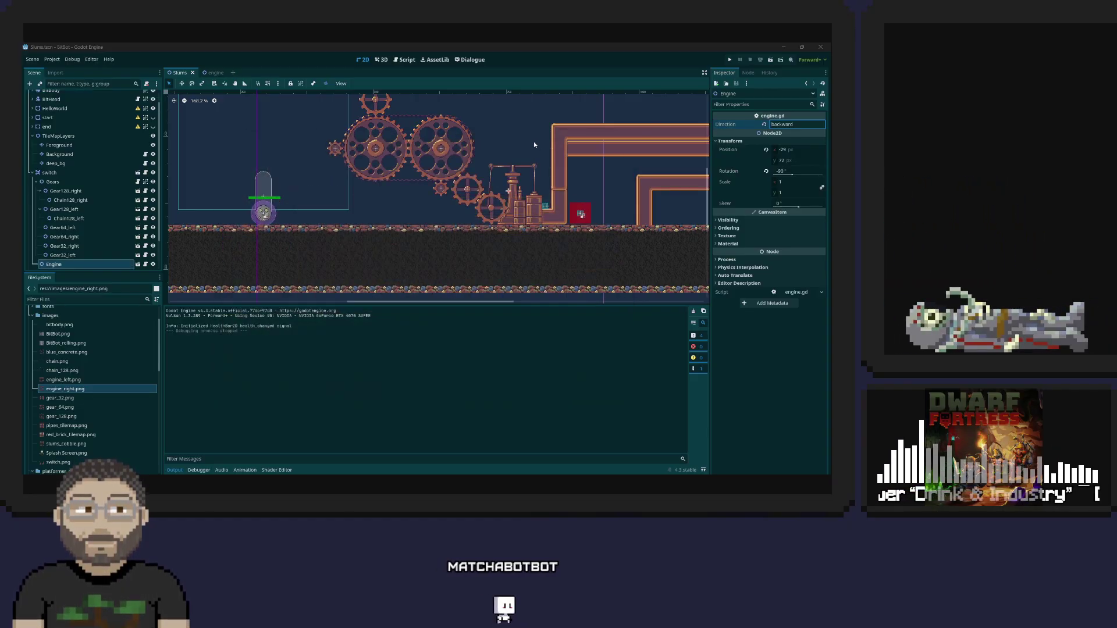